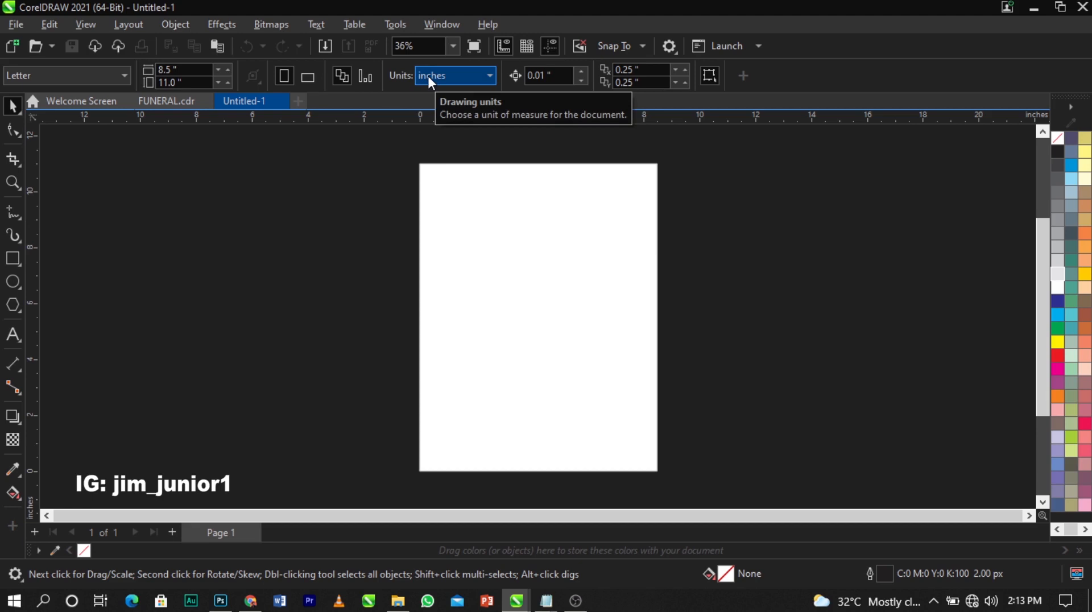
# Start from A3 and make the page an 18 x 12 inch landscape sheet measured in inches
pyautogui.click(120, 80)
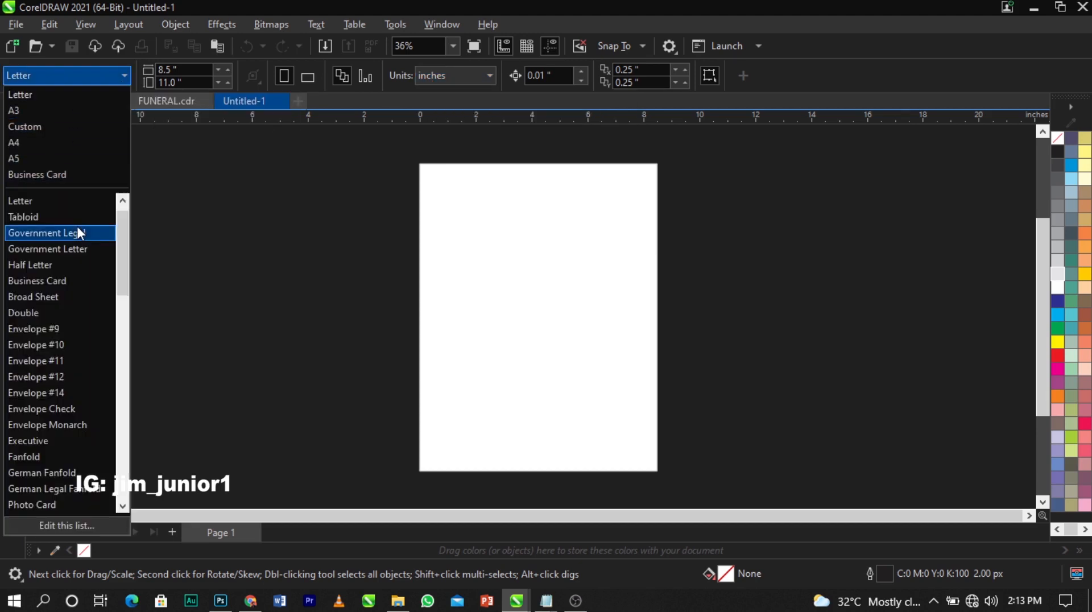
pyautogui.scroll(1, 77, 226)
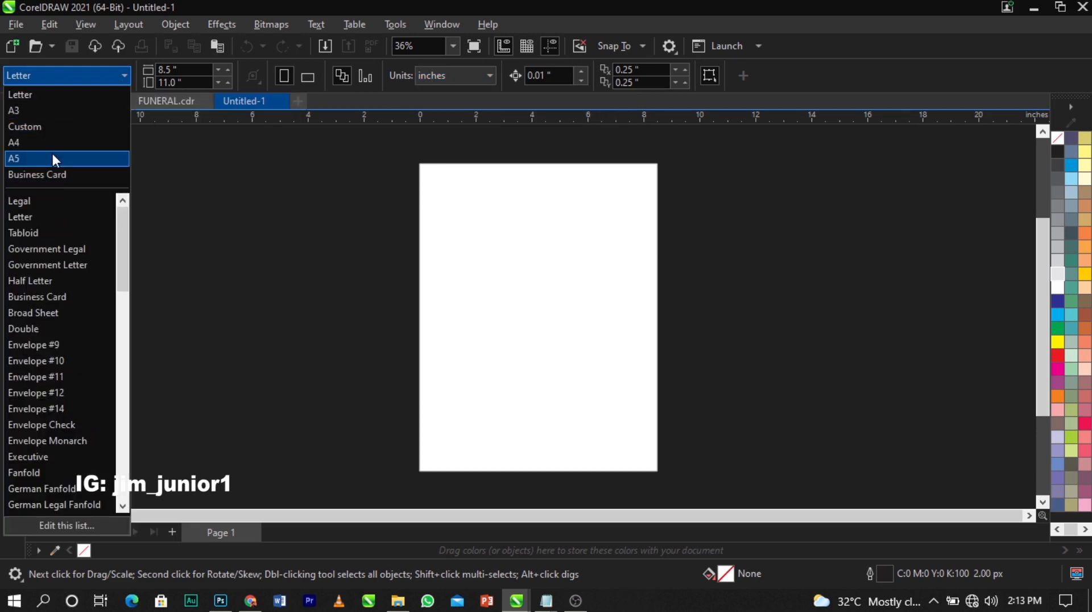
pyautogui.click(52, 115)
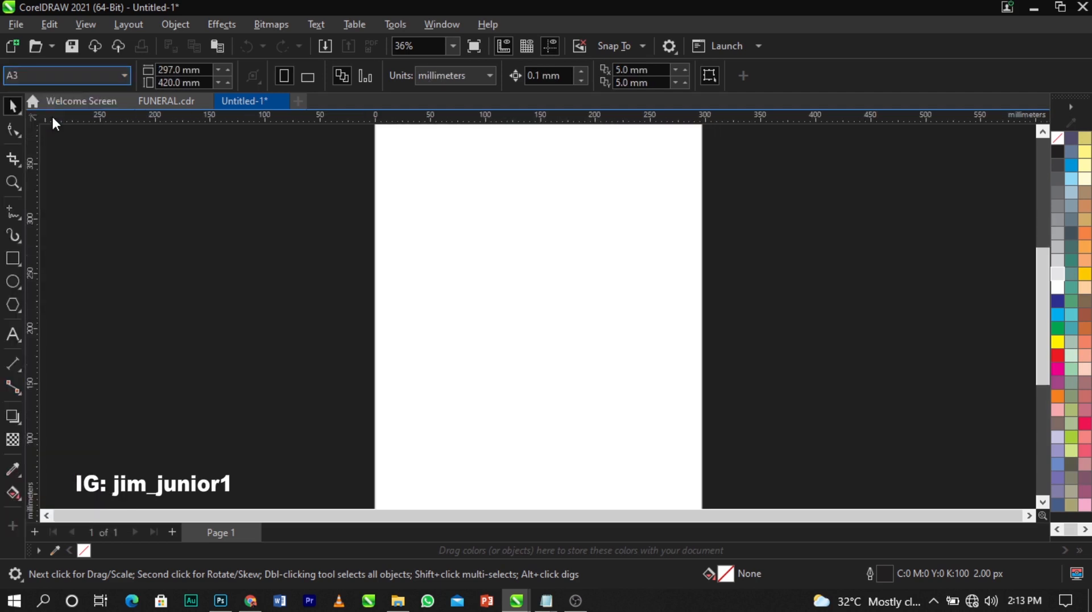
pyautogui.click(306, 82)
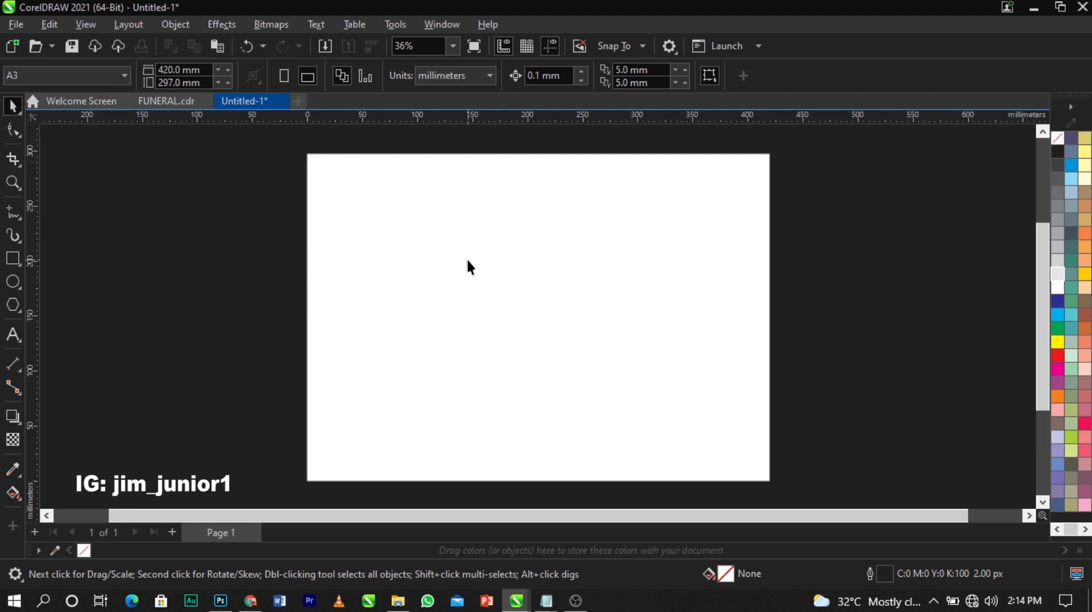
pyautogui.click(448, 75)
pyautogui.click(448, 95)
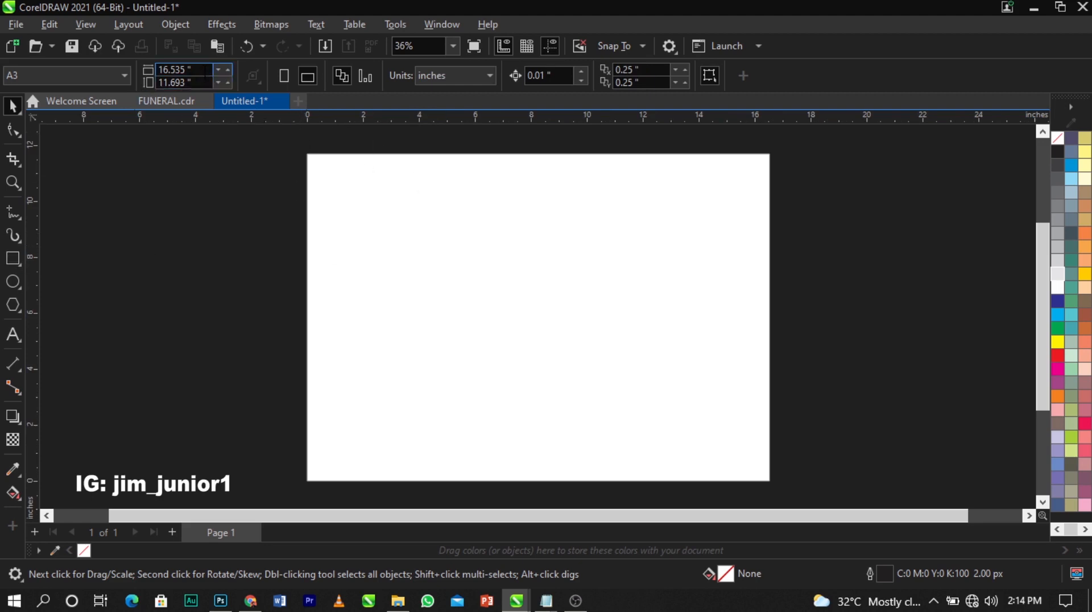
pyautogui.moveTo(195, 70); pyautogui.dragTo(152, 70)
pyautogui.write('18')
pyautogui.press('Tab')
pyautogui.write('12')
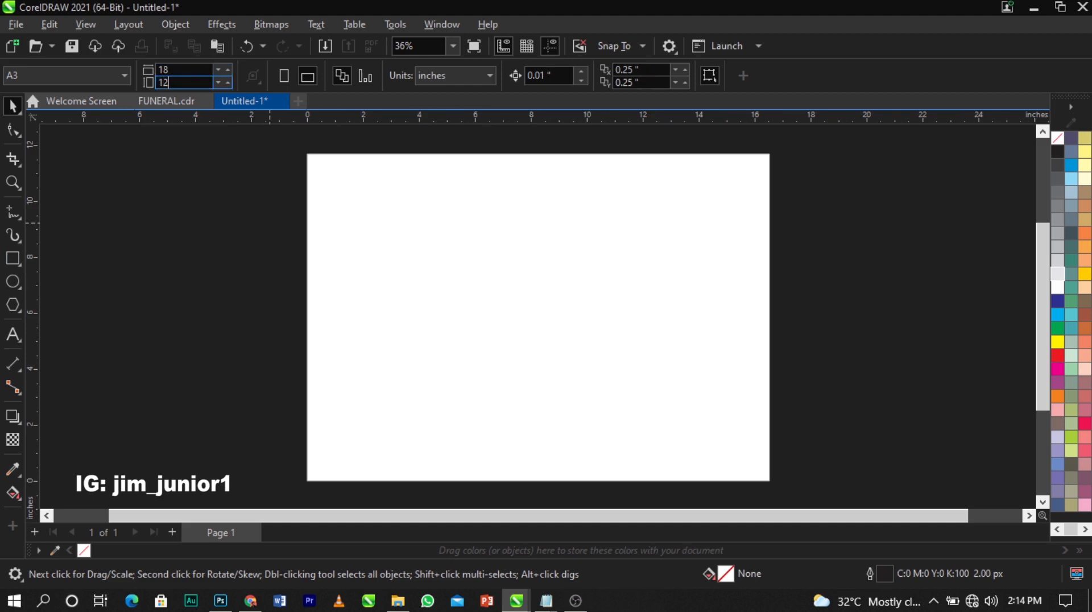
pyautogui.press('Return')
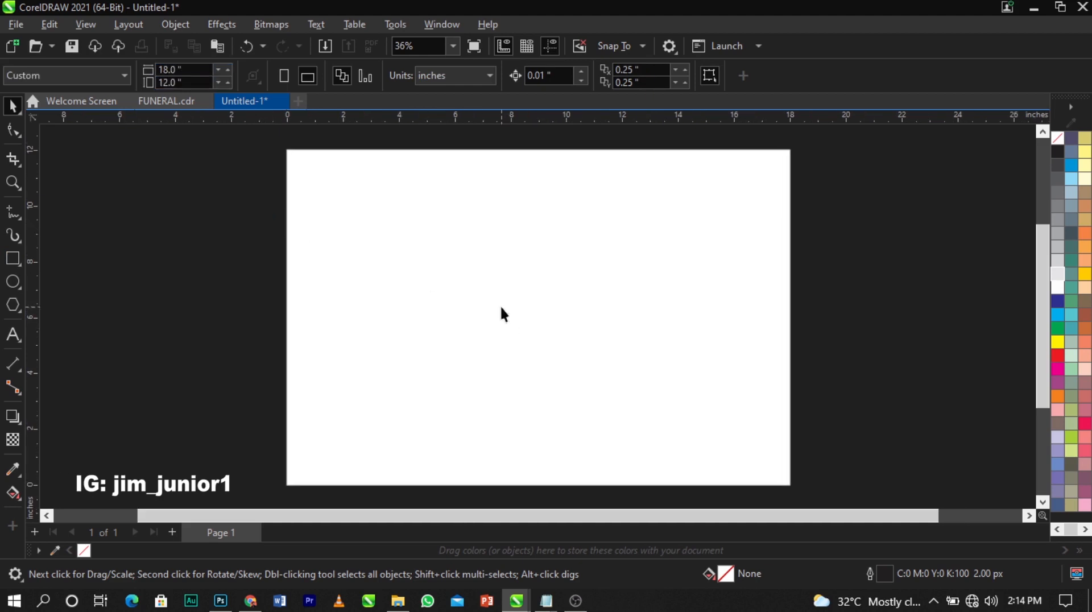
# Draw a rectangle sized 18 x 12 inches and centre it on the page with P
pyautogui.click(18, 259)
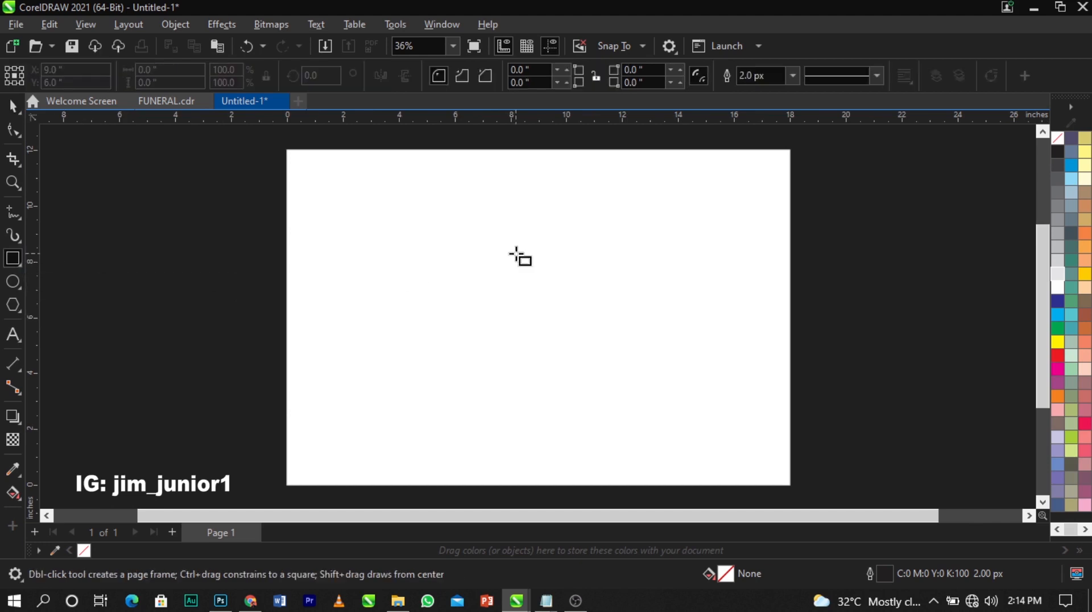
pyautogui.moveTo(374, 171); pyautogui.dragTo(746, 475)
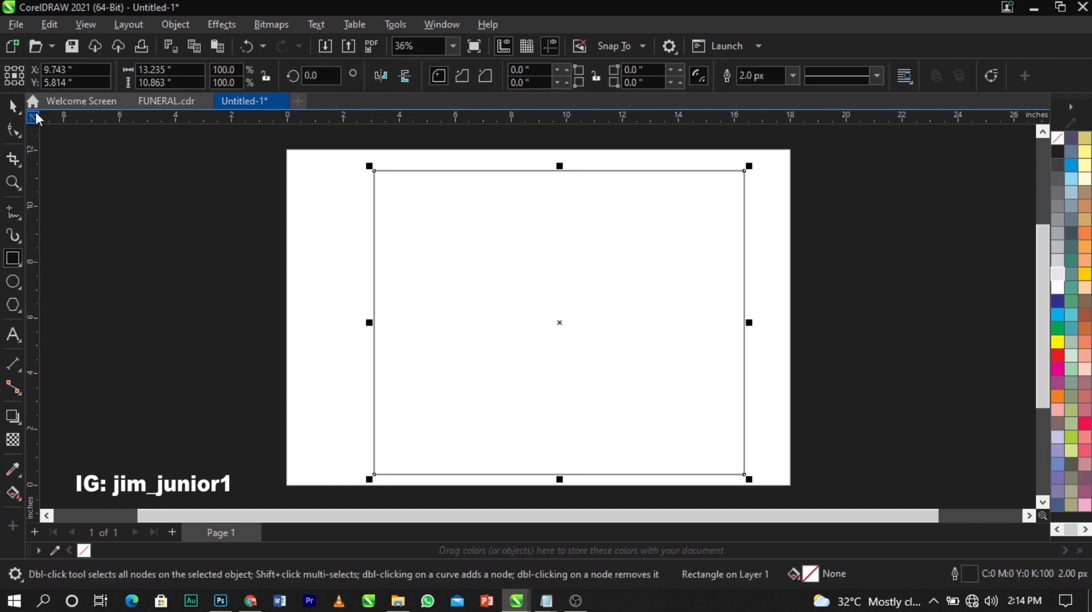
pyautogui.click(15, 107)
pyautogui.click(13, 257)
pyautogui.click(12, 106)
pyautogui.click(198, 71)
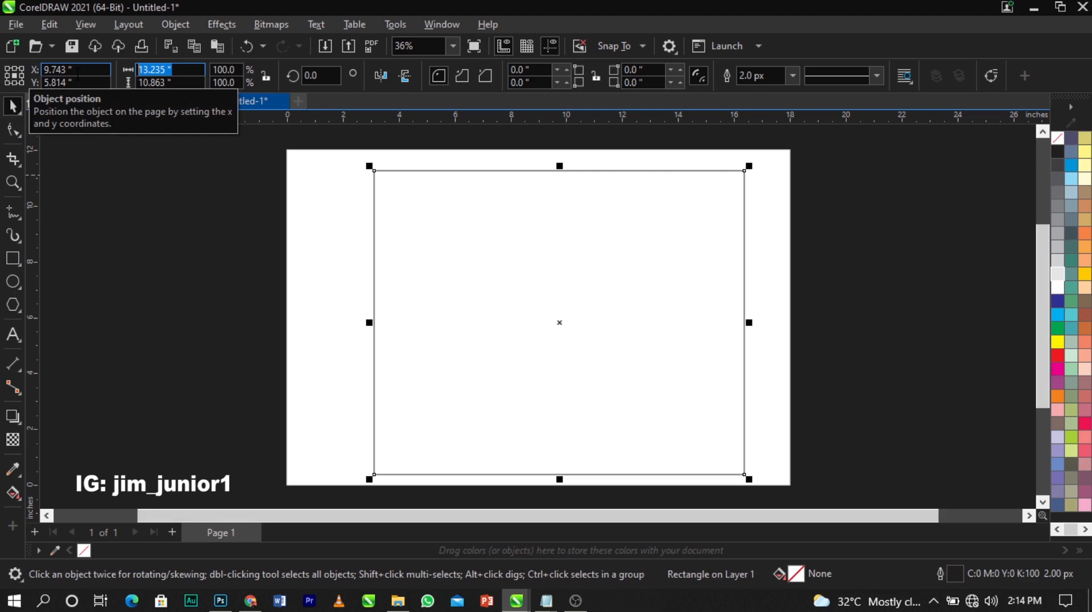
pyautogui.write('18')
pyautogui.press('Tab')
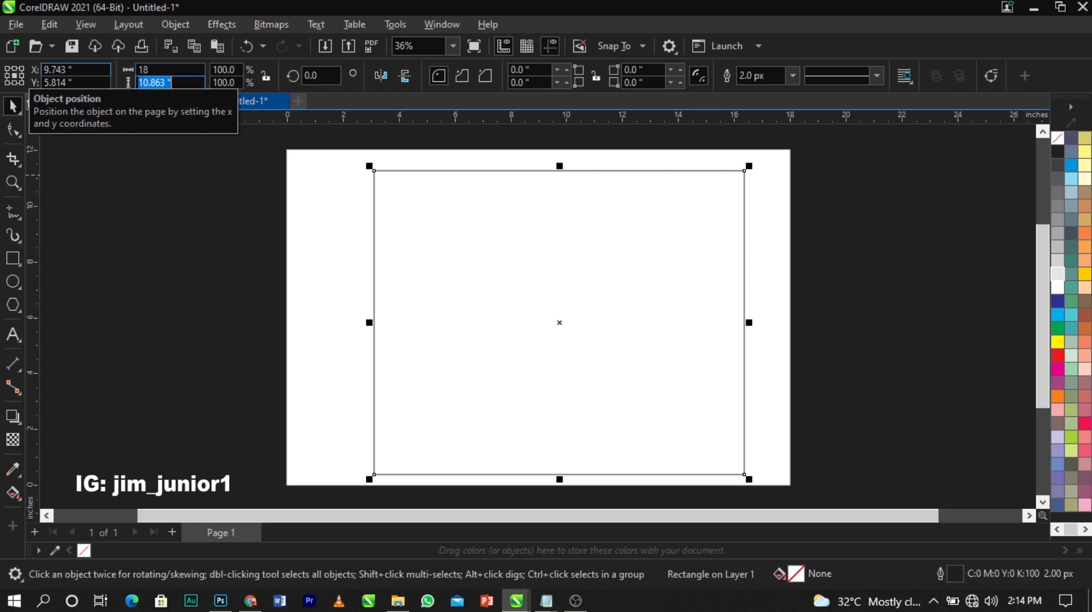
pyautogui.write('12')
pyautogui.press('Return')
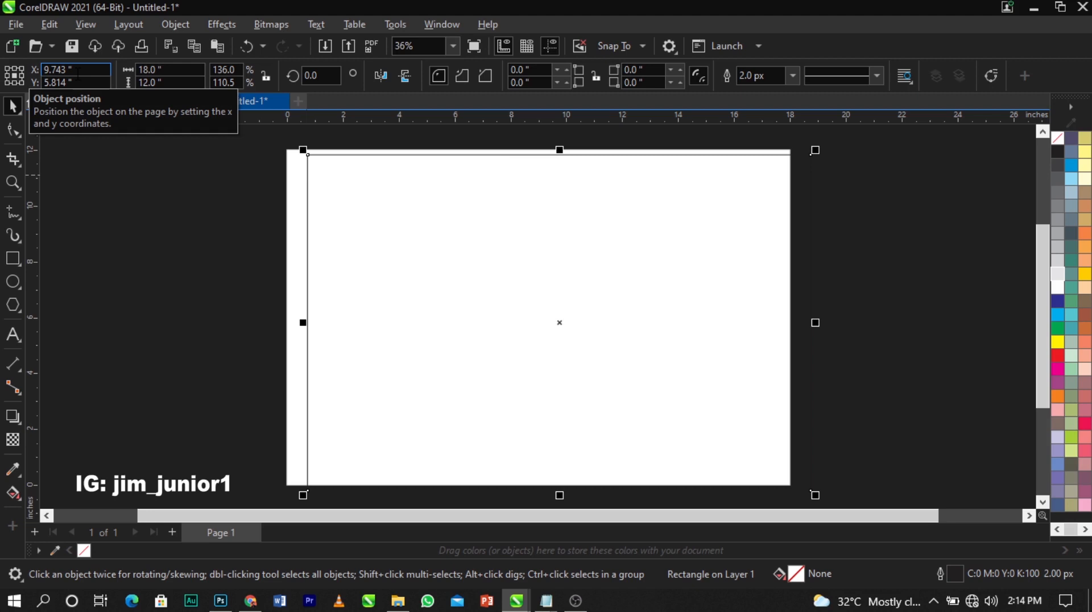
pyautogui.press('p')
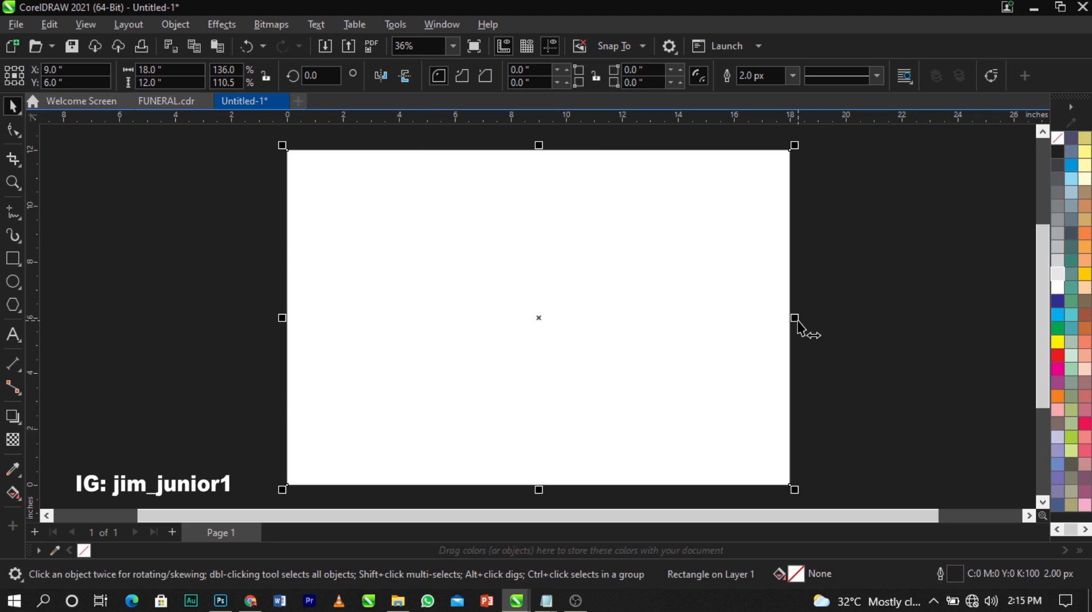
# Narrow the rectangle to cover the page's left half, then reselect it
pyautogui.moveTo(795, 318); pyautogui.dragTo(541, 330)
pyautogui.click(297, 361)
pyautogui.click(340, 367)
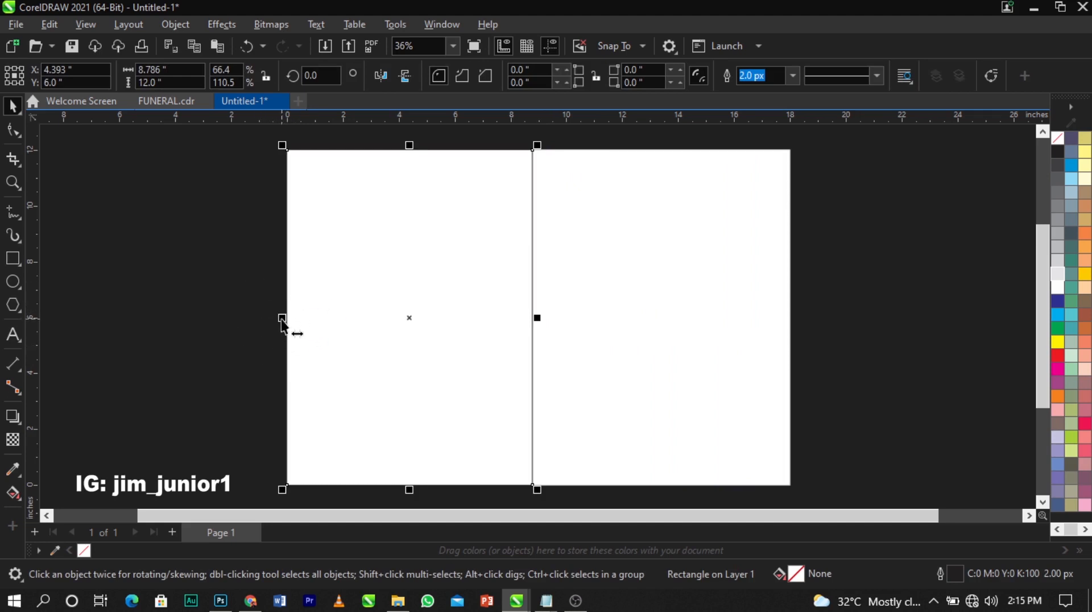
# Mirror a copy of the left rectangle into the right half and select both rectangles
pyautogui.moveTo(281, 319); pyautogui.dragTo(585, 337)
pyautogui.click(795, 329)
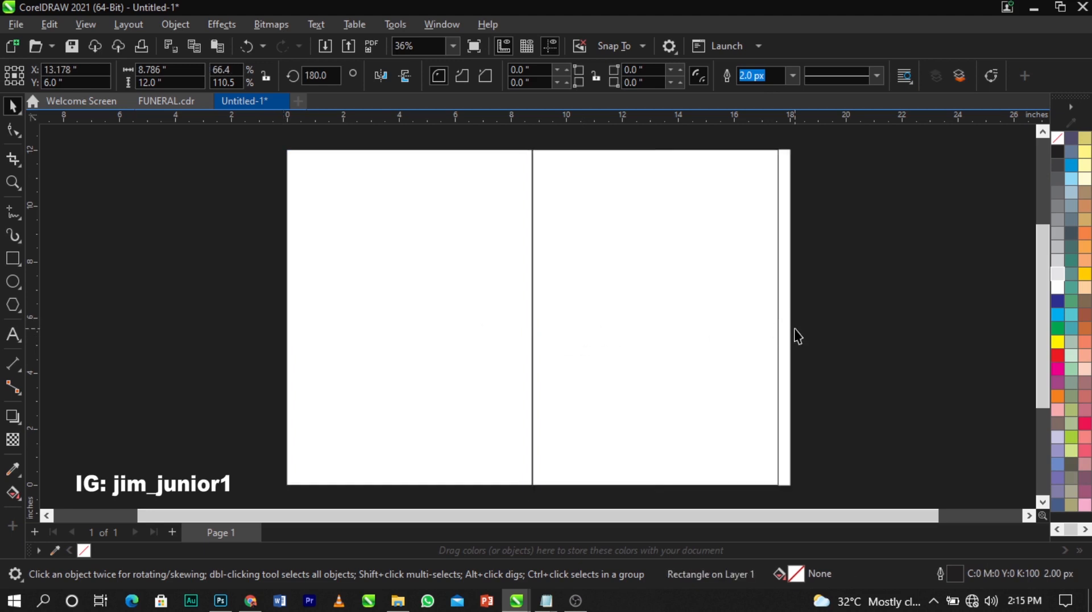
pyautogui.click(416, 308)
pyautogui.click(671, 322)
pyautogui.click(492, 311)
pyautogui.click(663, 329)
pyautogui.click(410, 333)
pyautogui.click(677, 336)
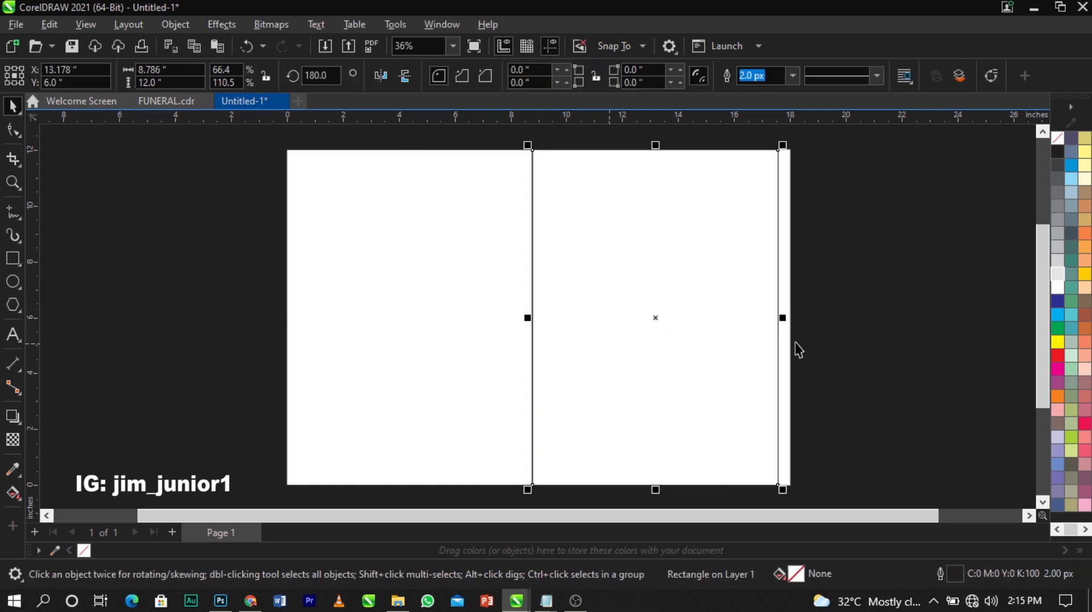
pyautogui.click(795, 342)
pyautogui.click(456, 346)
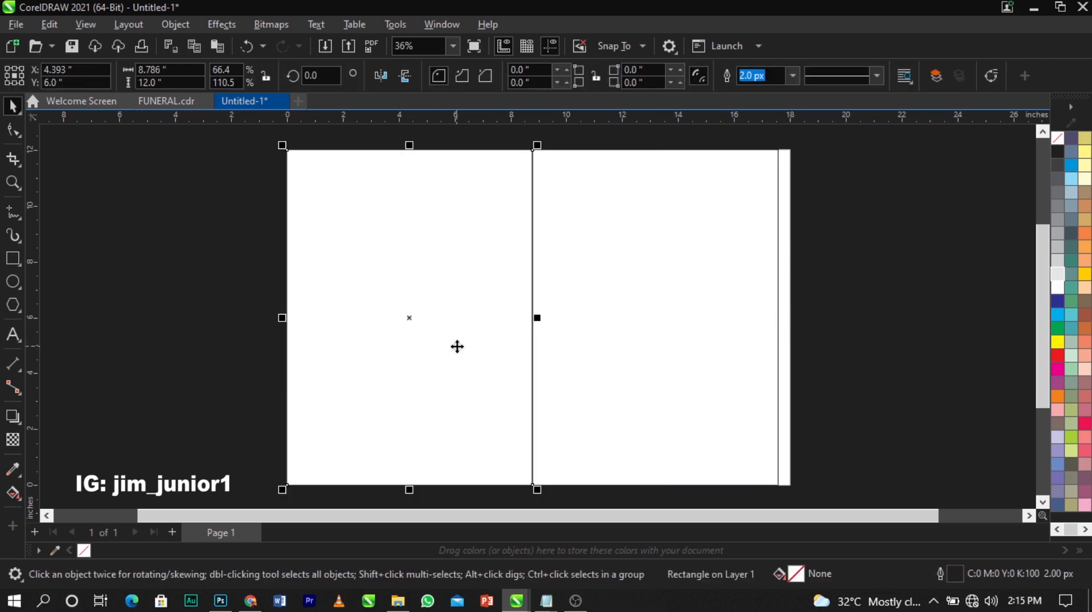
pyautogui.keyDown('shift'); pyautogui.click(626, 374); pyautogui.keyUp('shift')
# Stretch the rectangles so the right one meets the page's right edge exactly
pyautogui.scroll(2, 791, 312)
pyautogui.scroll(5, 790, 313)
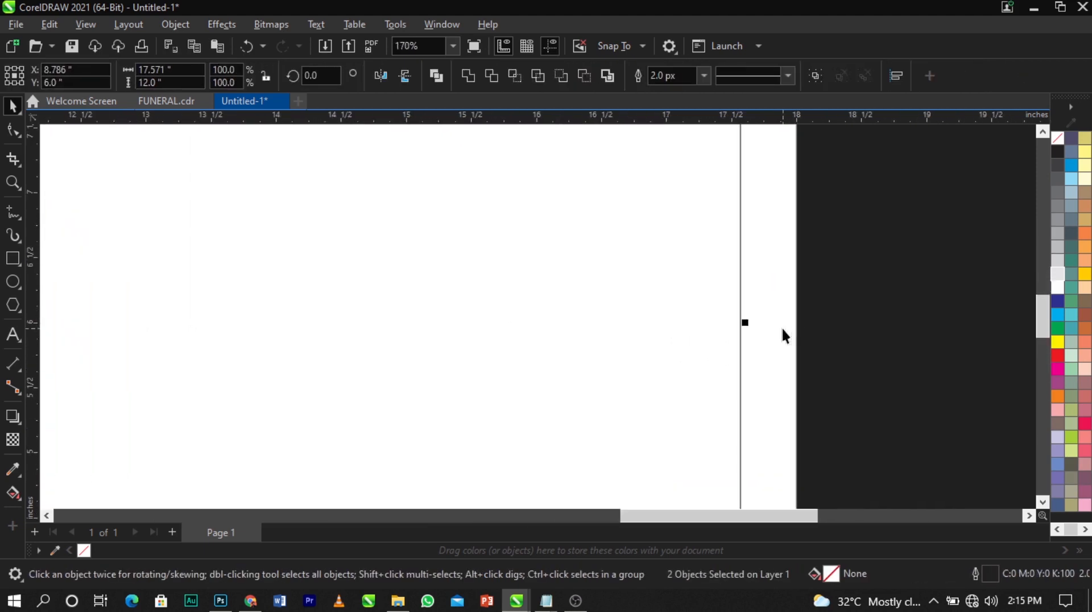
pyautogui.moveTo(722, 319); pyautogui.dragTo(810, 320)
pyautogui.scroll(2, 762, 305)
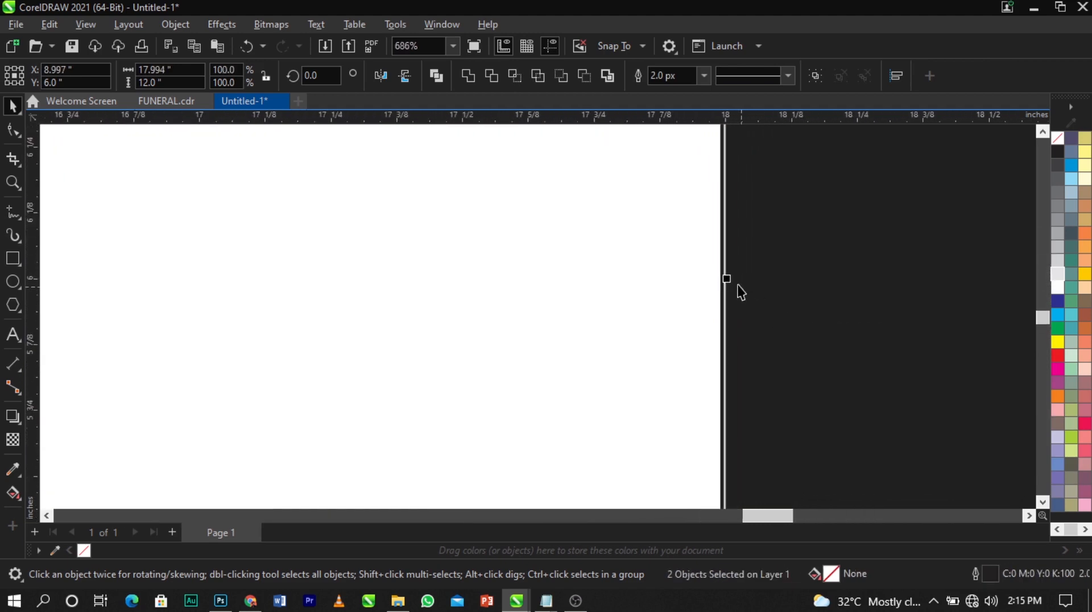
pyautogui.scroll(2, 737, 285)
pyautogui.moveTo(717, 275); pyautogui.dragTo(725, 281)
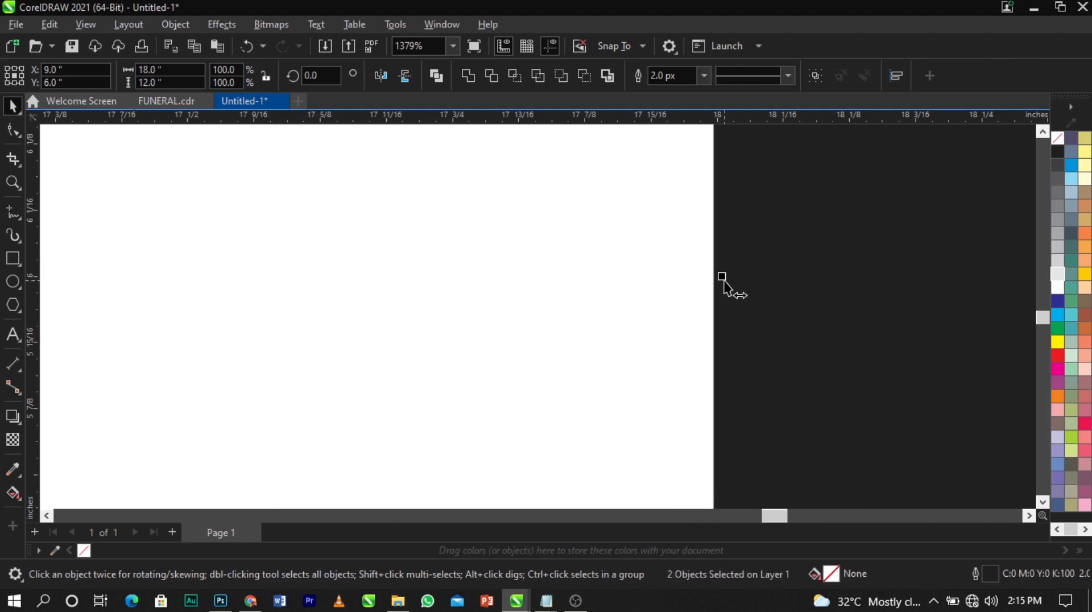
pyautogui.press('F4')
pyautogui.click(825, 332)
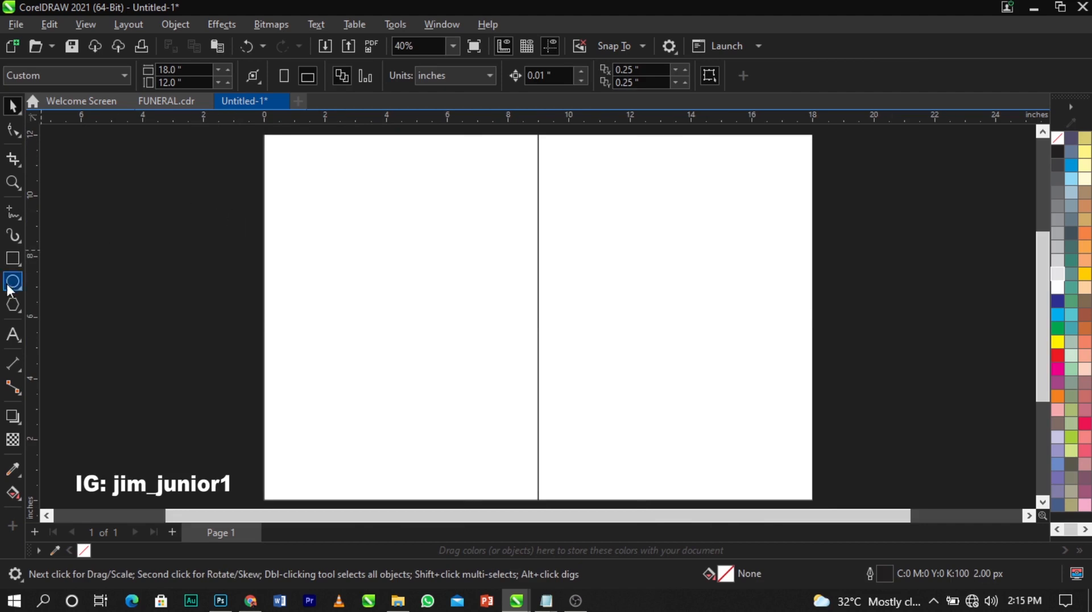
# Draw a small helper square sized 0.6 x 0.6 inches
pyautogui.click(12, 261)
pyautogui.moveTo(306, 163); pyautogui.dragTo(350, 207)
pyautogui.press('space')
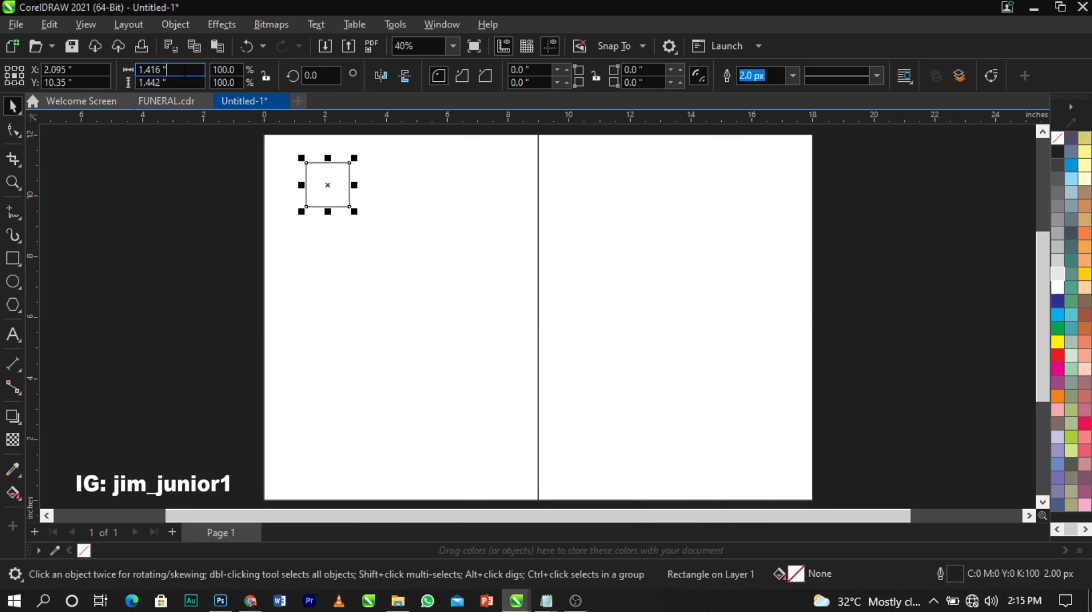
pyautogui.moveTo(173, 71); pyautogui.dragTo(121, 65)
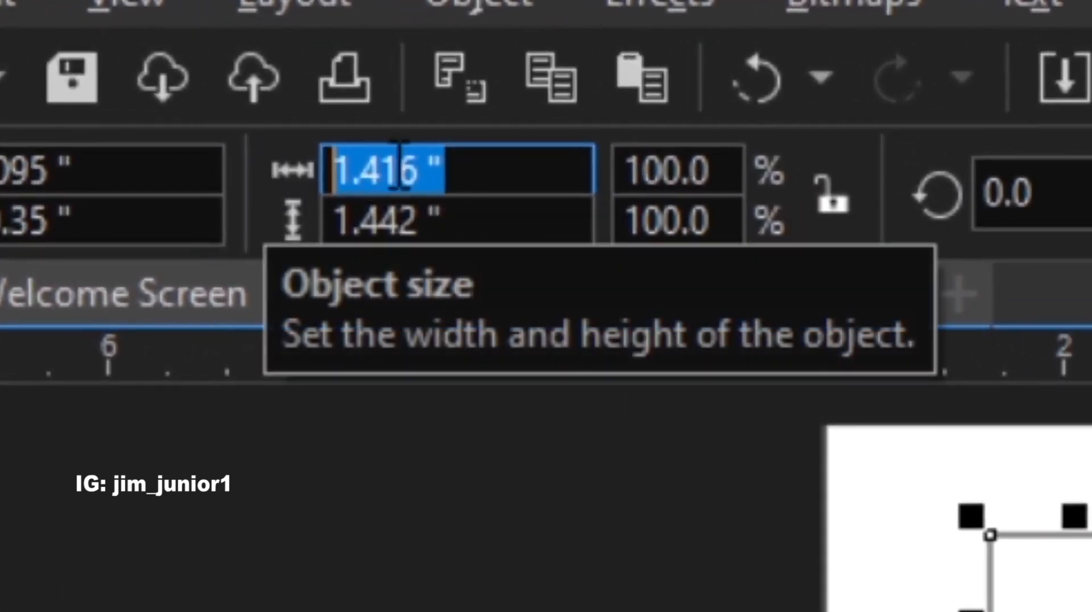
pyautogui.click(488, 187)
pyautogui.moveTo(456, 171); pyautogui.dragTo(312, 210)
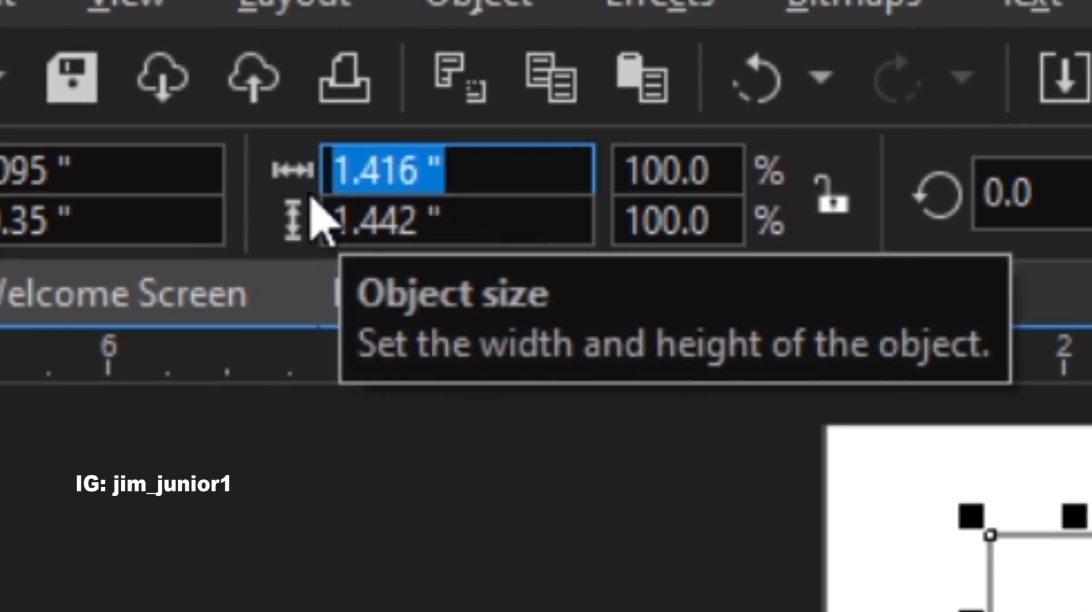
pyautogui.write('0.6')
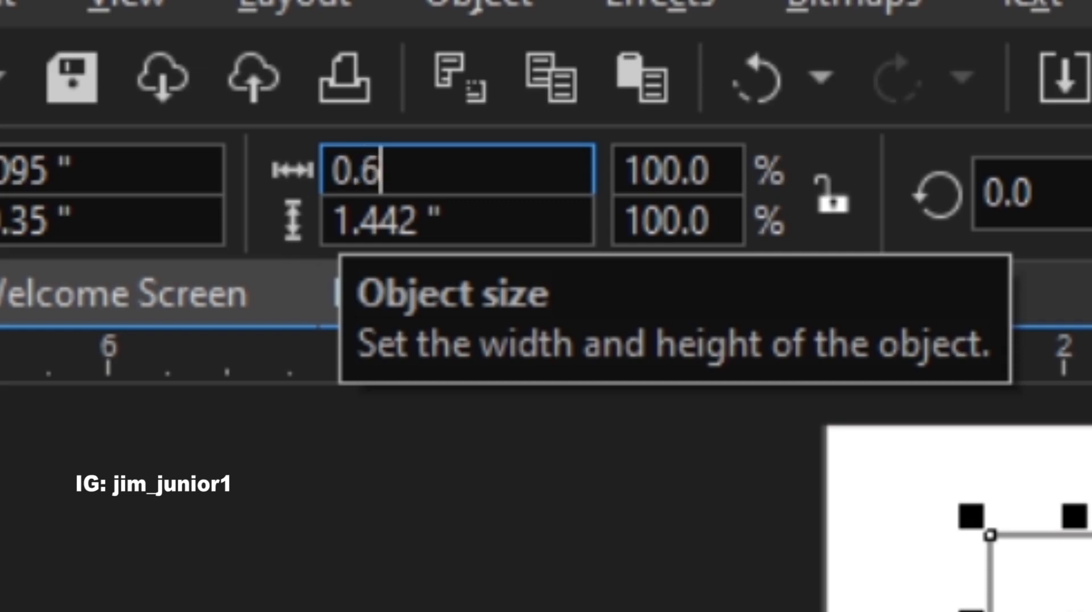
pyautogui.press('Tab')
pyautogui.write('0.6')
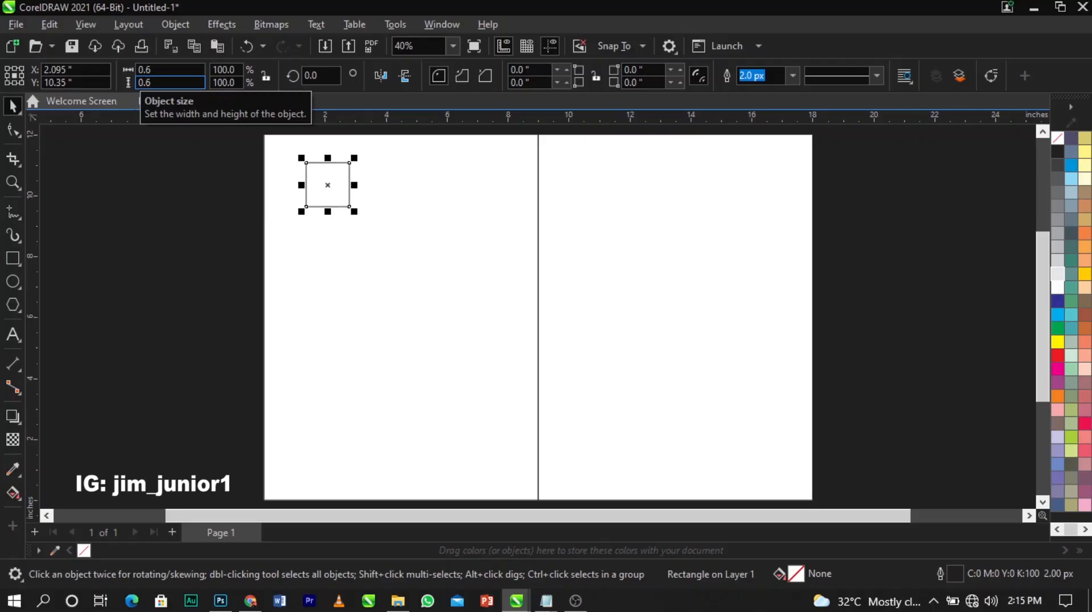
pyautogui.press('Return')
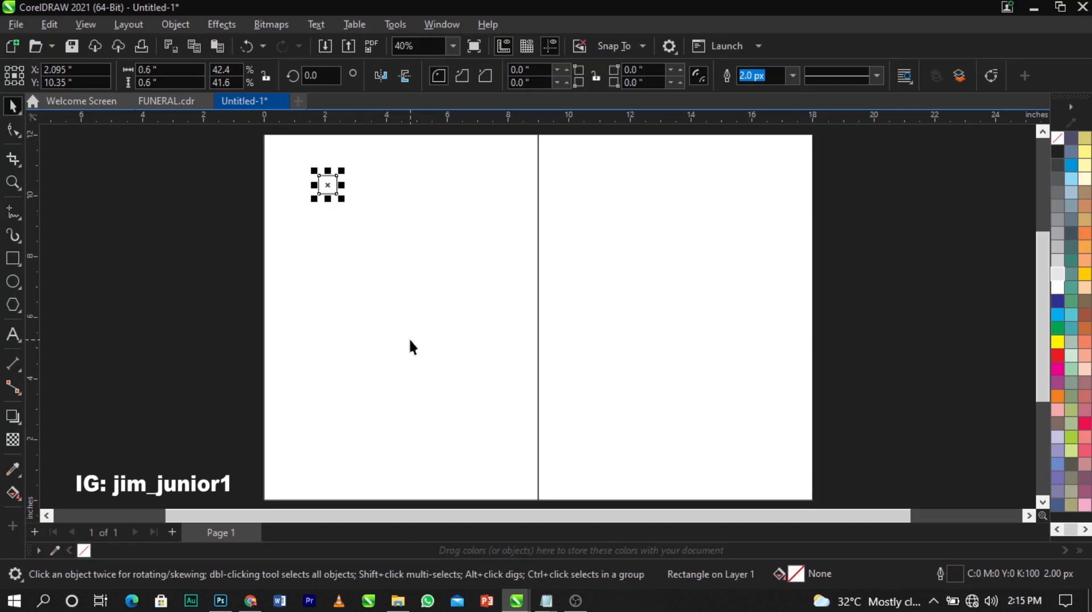
# Align the square to the left panel's top-left corner
pyautogui.hotkey('ctrl', 'a')
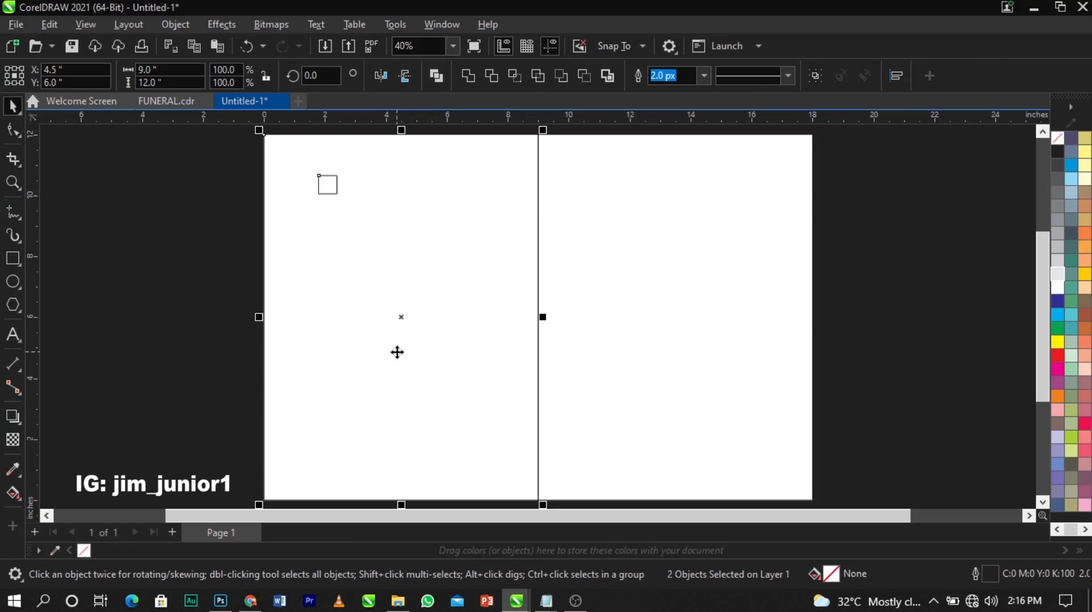
pyautogui.press('t')
pyautogui.press('l')
pyautogui.scroll(4, 294, 136)
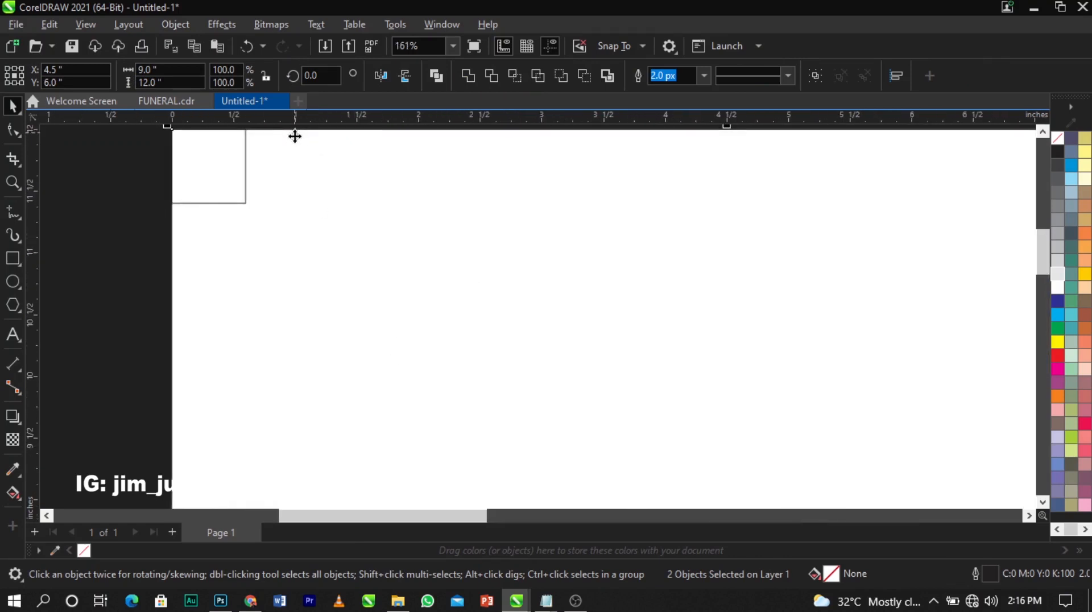
pyautogui.scroll(2, 295, 136)
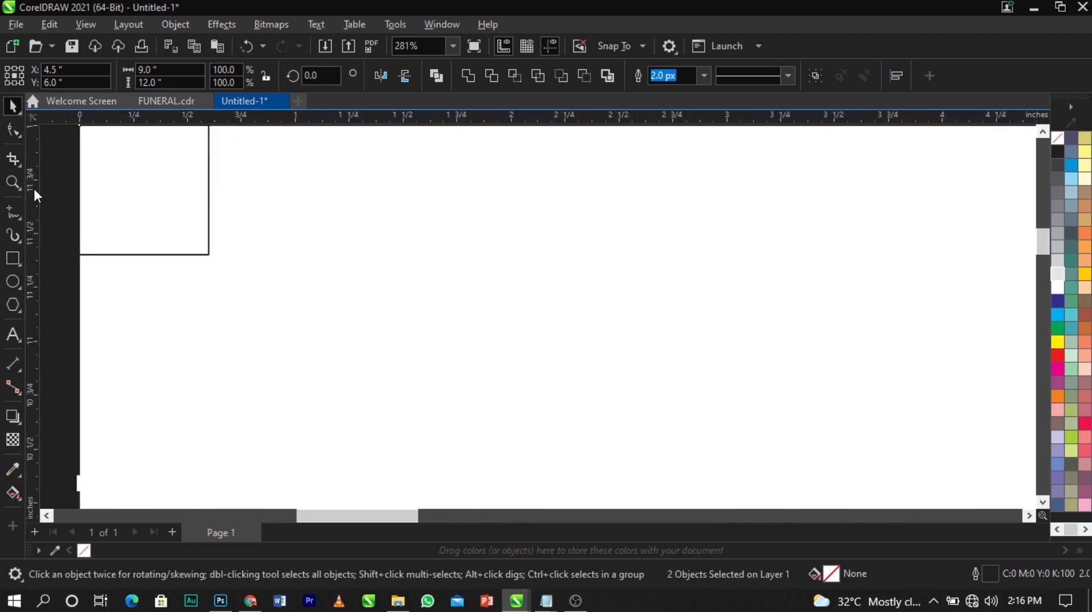
# Add guidelines at the square's inner edges: vertical 0.600 in, horizontal 11.404 in
pyautogui.moveTo(33, 186); pyautogui.dragTo(209, 225)
pyautogui.moveTo(230, 118); pyautogui.dragTo(227, 254)
pyautogui.scroll(3, 227, 254)
pyautogui.scroll(3, 156, 256)
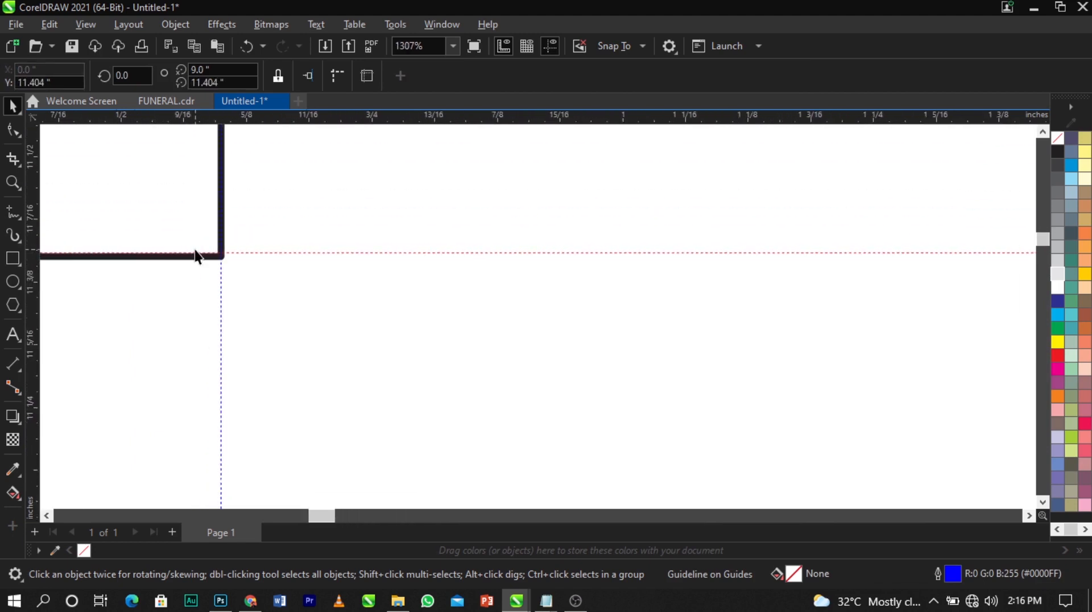
pyautogui.doubleClick(235, 256)
pyautogui.scroll(-2, 237, 259)
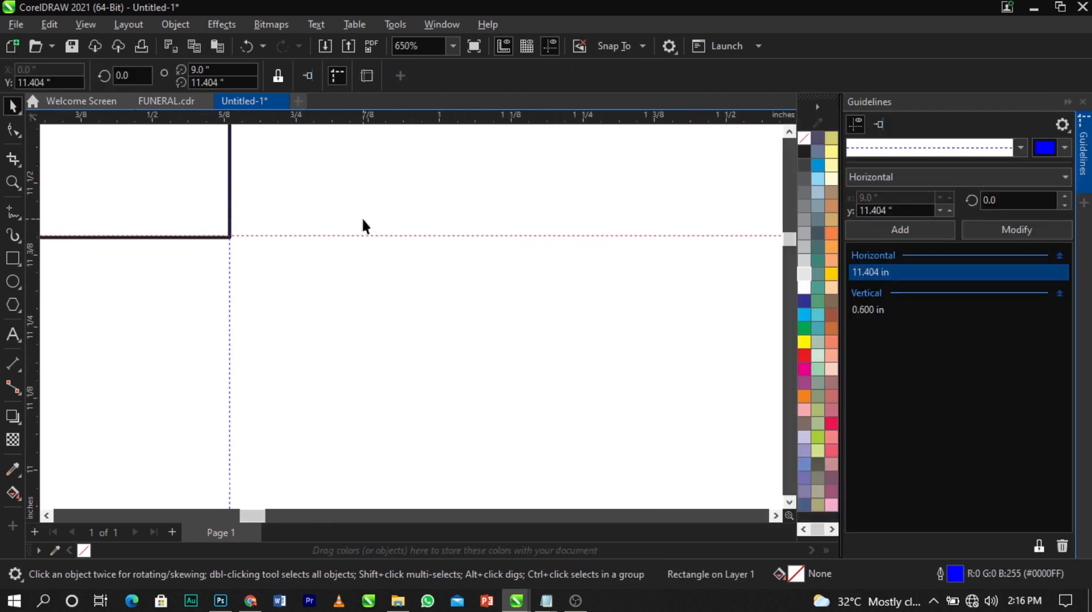
pyautogui.click(1084, 148)
pyautogui.scroll(-2, 421, 205)
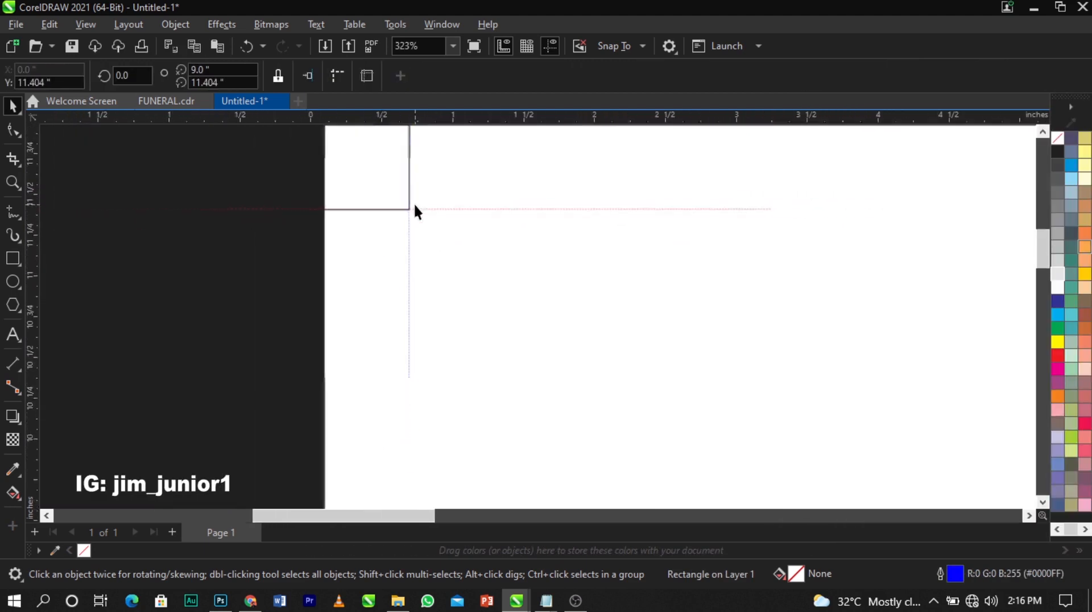
pyautogui.scroll(-6, 414, 206)
pyautogui.click(276, 146)
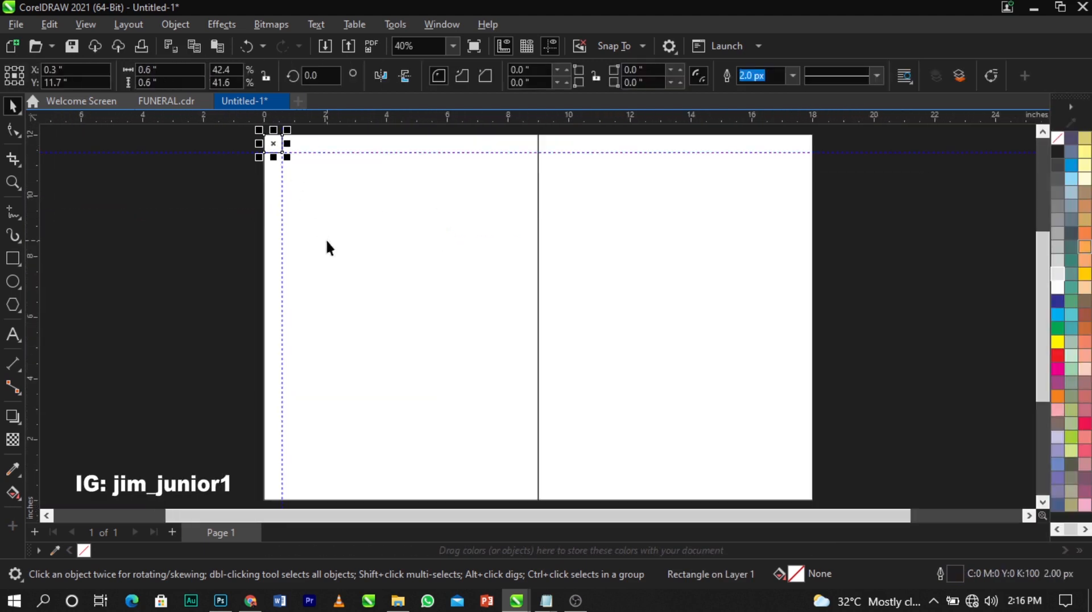
# Zoom in on the lower-left corner to check the square against the left panel
pyautogui.keyDown('shift'); pyautogui.click(358, 283); pyautogui.keyUp('shift')
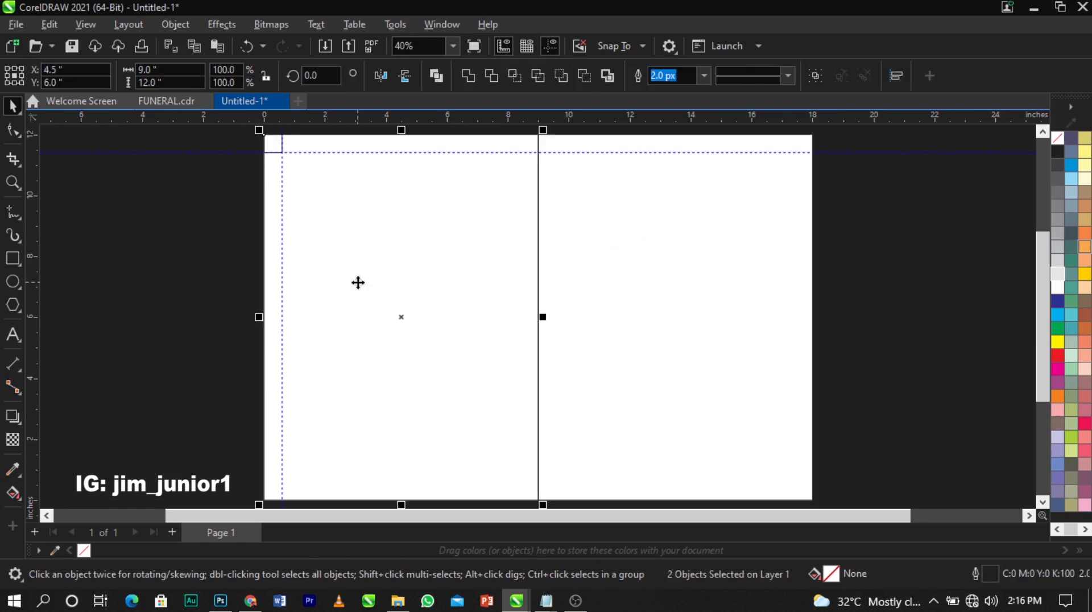
pyautogui.press('z')
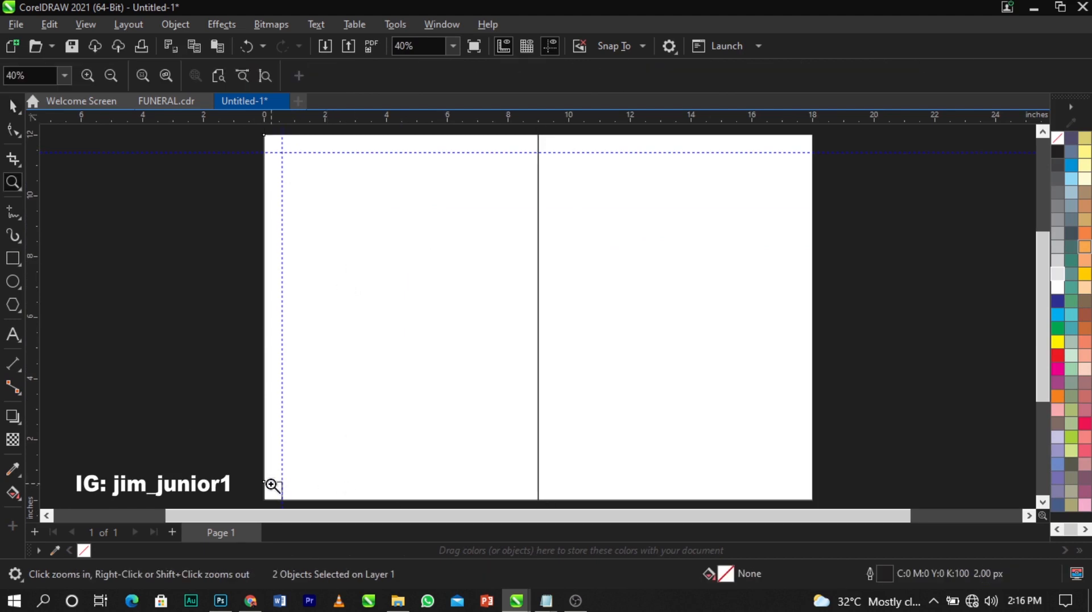
pyautogui.moveTo(263, 483); pyautogui.dragTo(310, 499)
pyautogui.press('space')
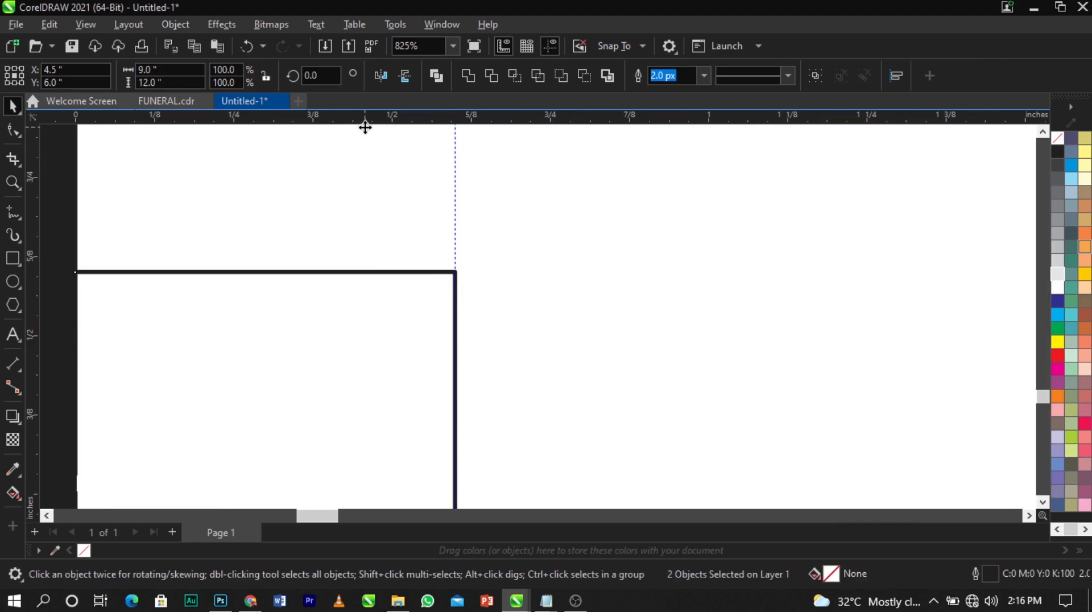
pyautogui.click(380, 309)
pyautogui.scroll(1, 493, 268)
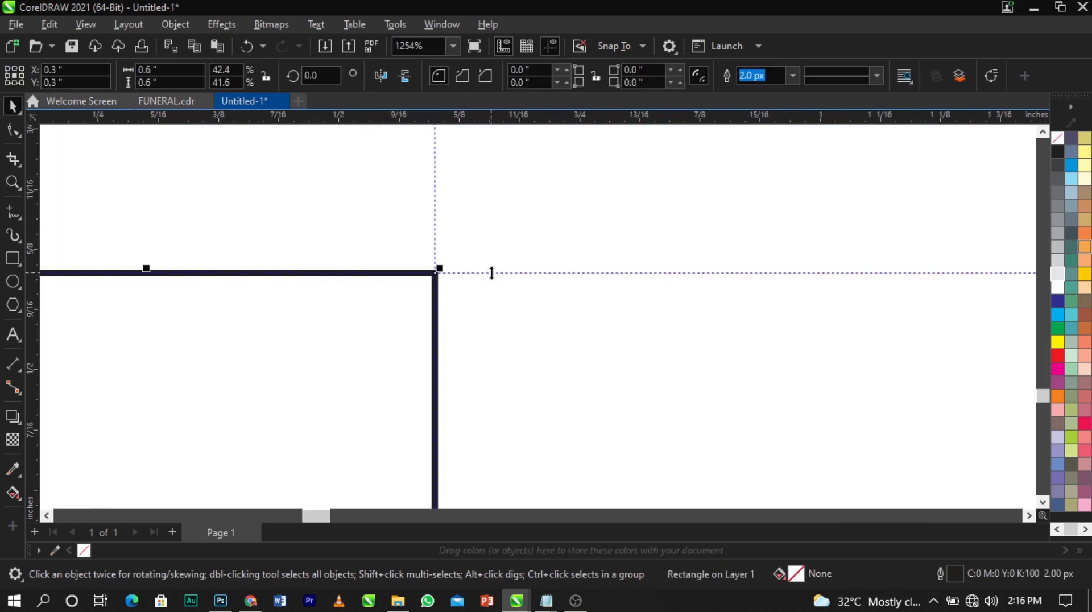
pyautogui.scroll(-3, 492, 273)
pyautogui.press('F4')
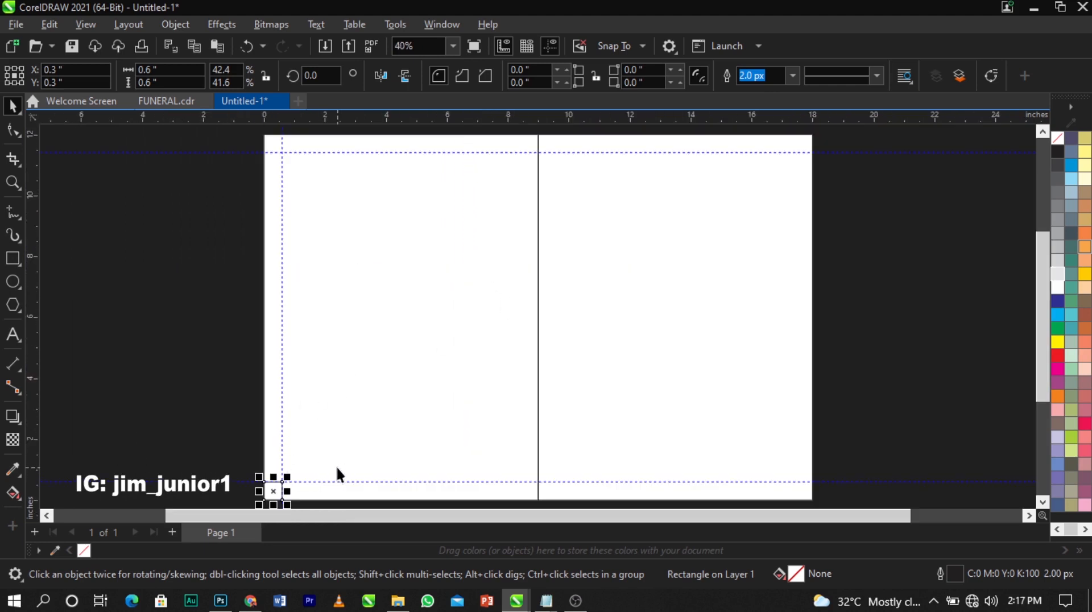
# Align the square to the left panel's right edge and guide its left edge beside the fold
pyautogui.click(369, 443)
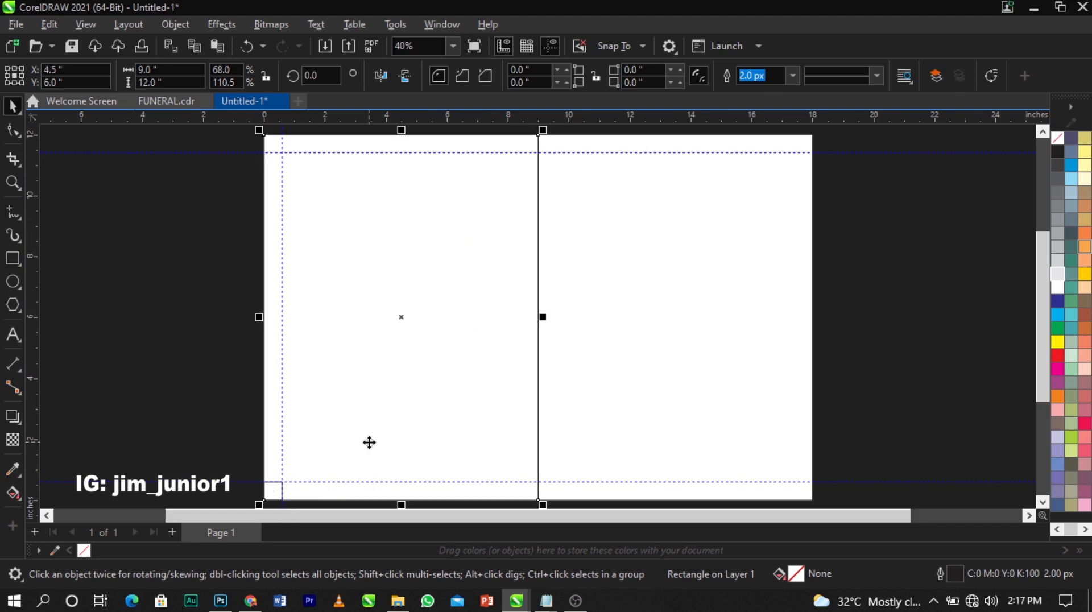
pyautogui.moveTo(199, 458); pyautogui.dragTo(337, 503)
pyautogui.press('r')
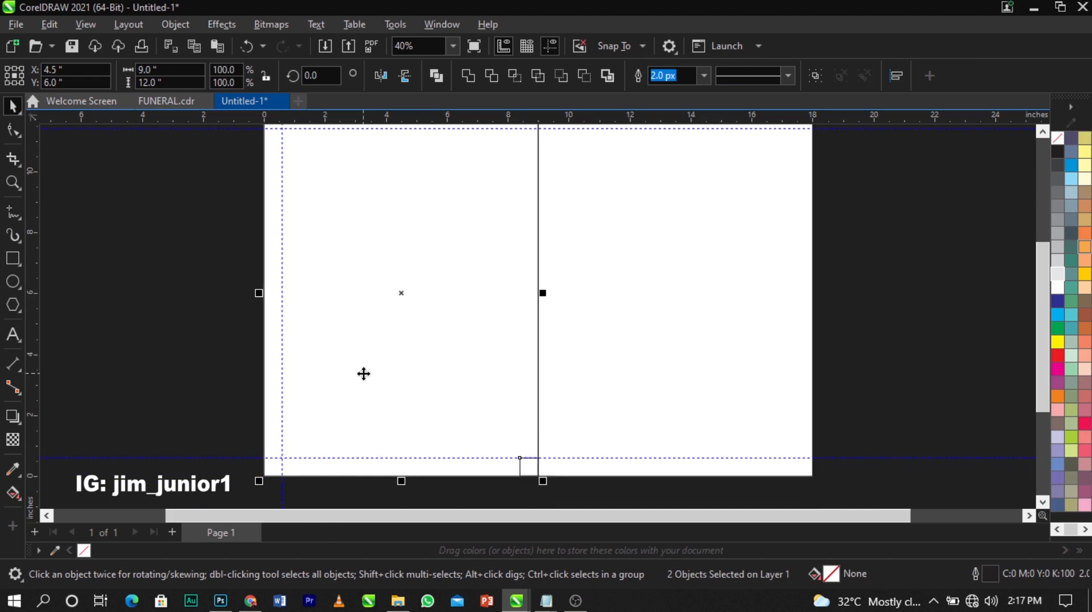
pyautogui.press('z')
pyautogui.moveTo(493, 441); pyautogui.dragTo(578, 480)
pyautogui.press('space')
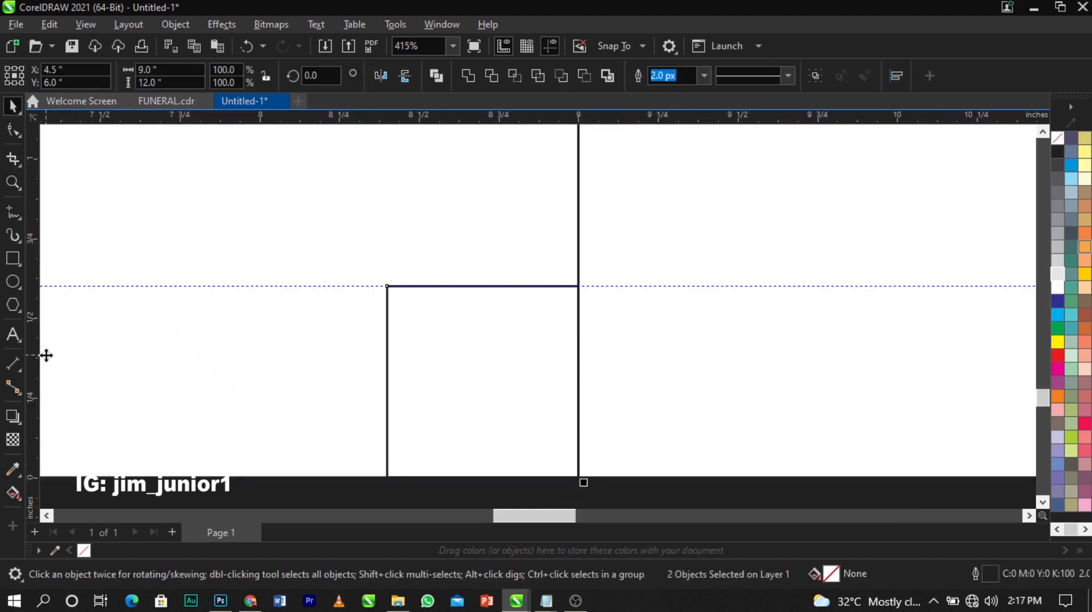
pyautogui.moveTo(41, 352); pyautogui.dragTo(388, 389)
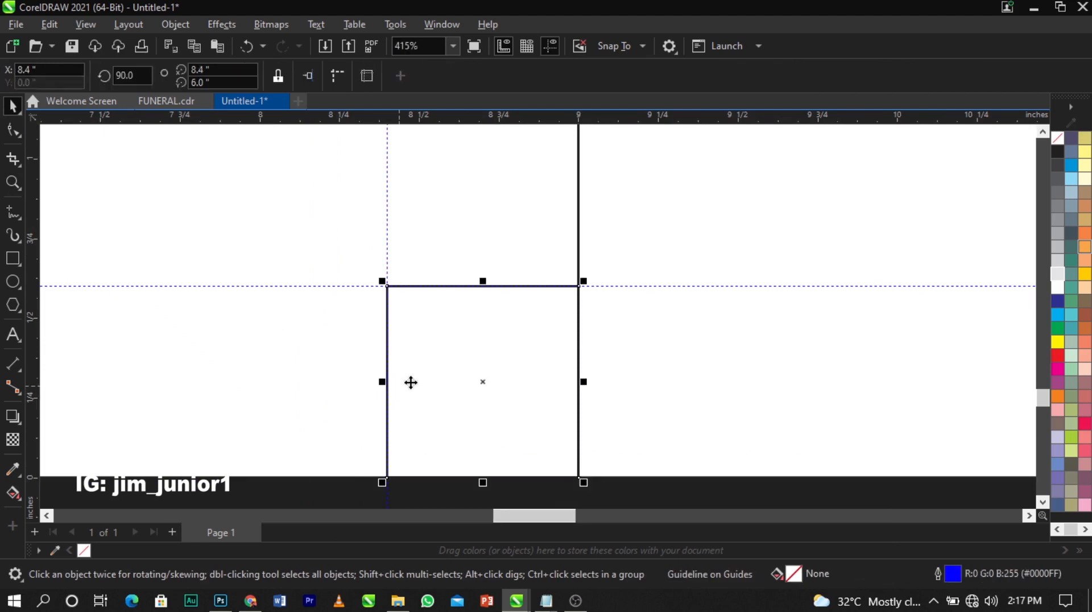
# Align the square to the right panel's left edge and add vertical guides at its edges
pyautogui.keyDown('shift'); pyautogui.click(636, 398); pyautogui.keyUp('shift')
pyautogui.press('l')
pyautogui.moveTo(42, 392); pyautogui.dragTo(770, 414)
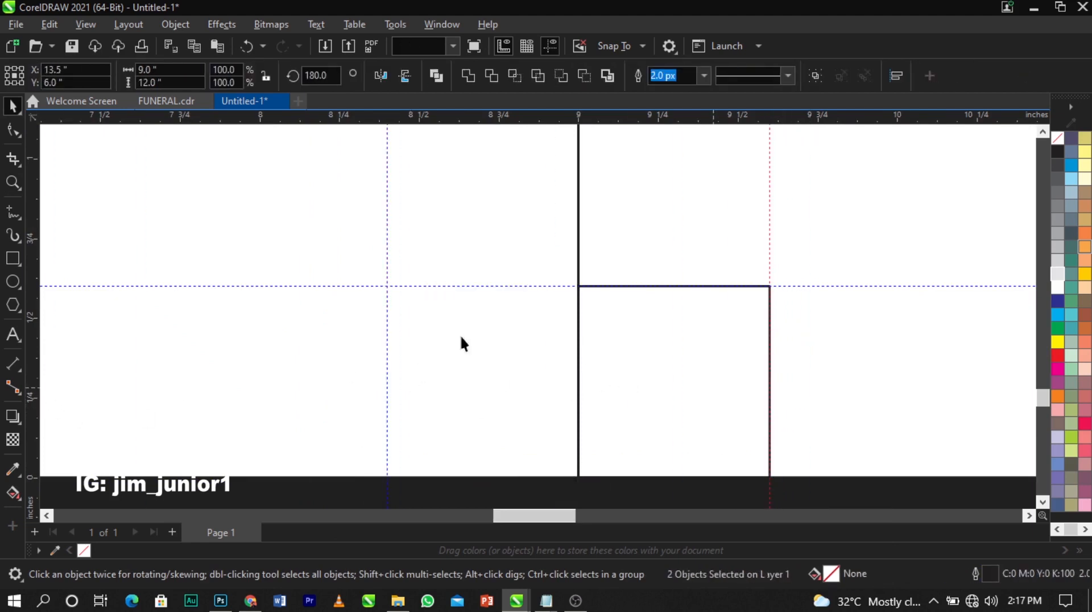
pyautogui.moveTo(36, 392); pyautogui.dragTo(579, 432)
pyautogui.scroll(-1, 397, 350)
pyautogui.scroll(-2, 397, 350)
pyautogui.click(436, 351)
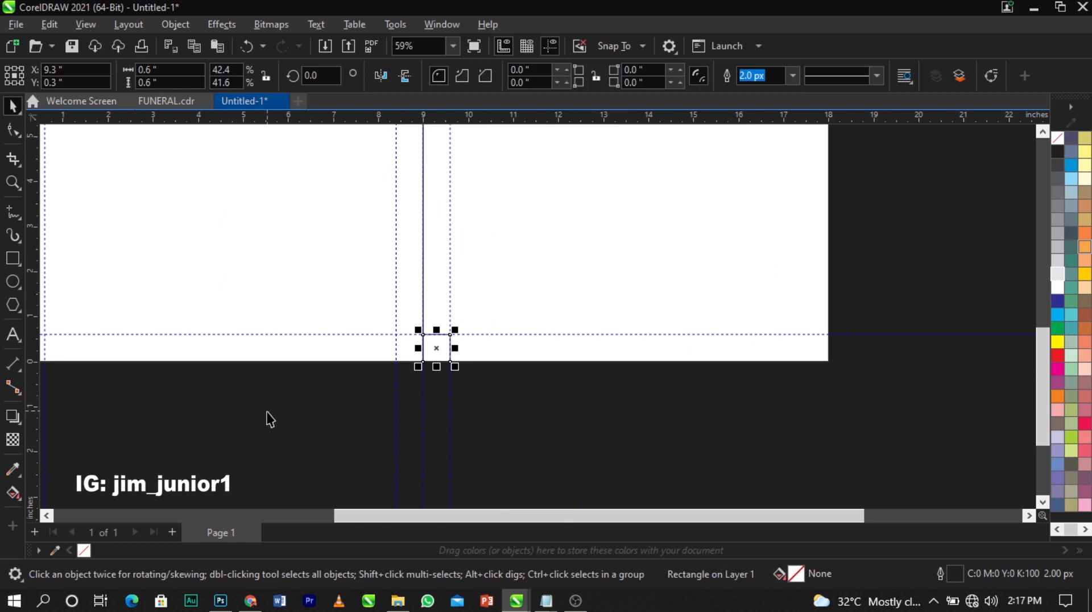
pyautogui.scroll(-1, 268, 419)
pyautogui.scroll(1, 581, 318)
pyautogui.keyDown('shift'); pyautogui.click(498, 322); pyautogui.keyUp('shift')
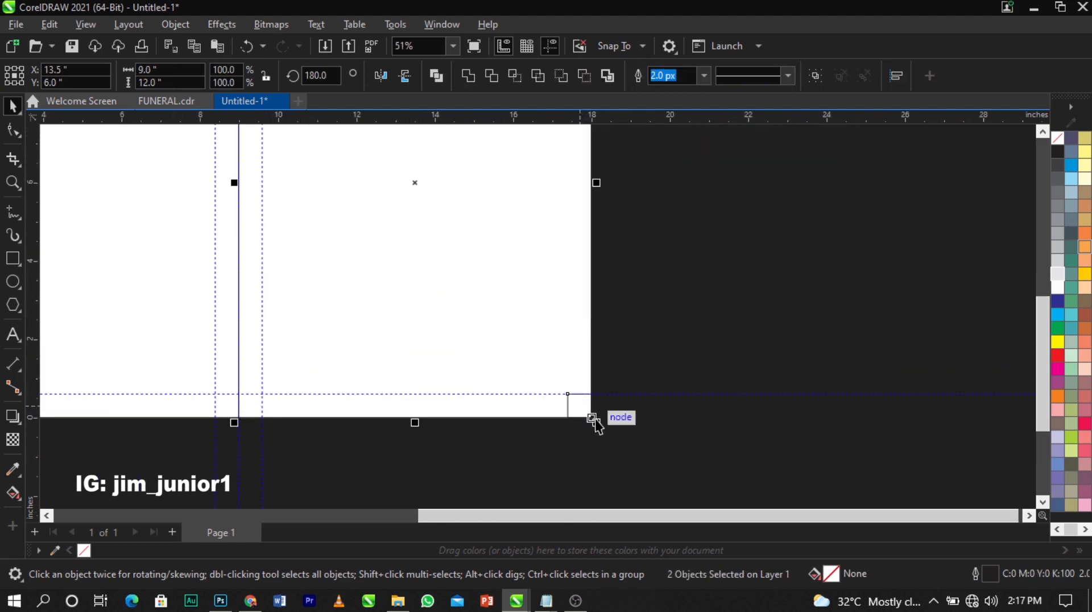
pyautogui.scroll(4, 594, 421)
pyautogui.moveTo(37, 327); pyautogui.dragTo(296, 373)
# Delete the helper square and fit the whole page in view
pyautogui.click(349, 345)
pyautogui.press('Delete')
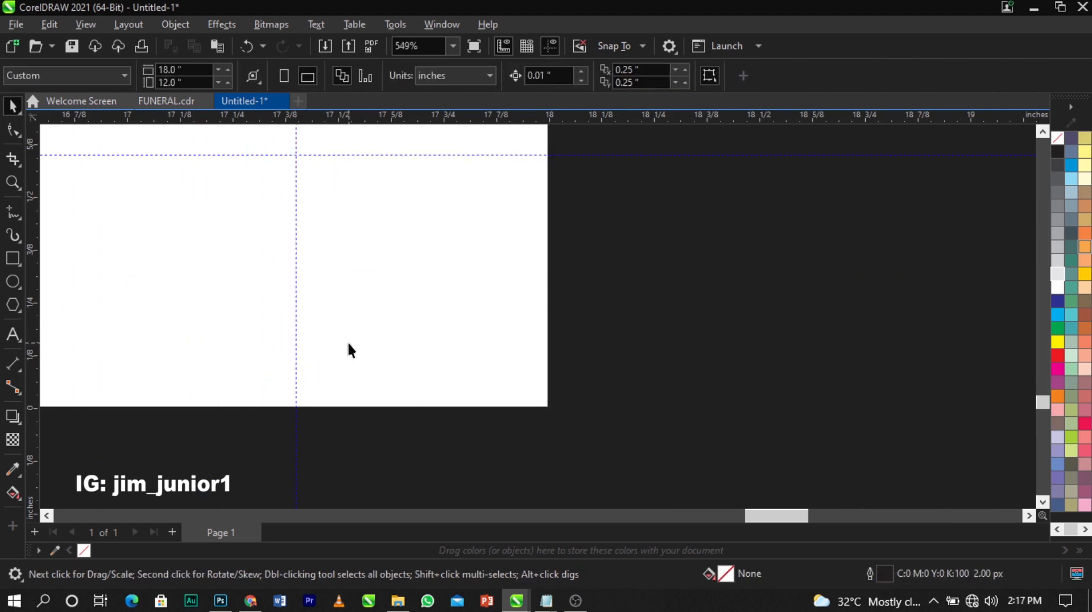
pyautogui.hotkey('shift', 'F4')
pyautogui.scroll(-1, 471, 345)
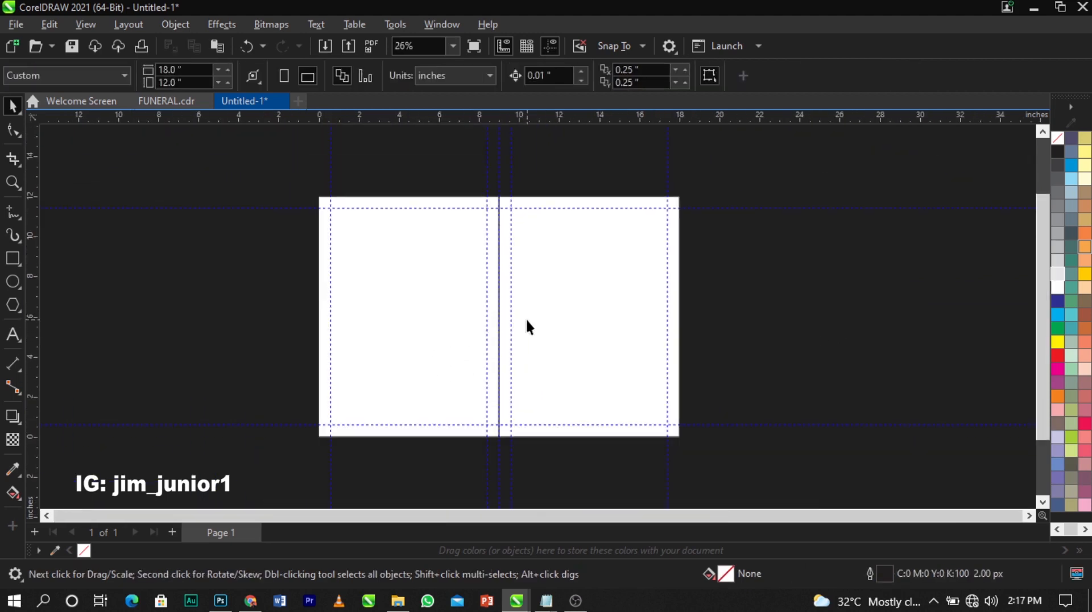
# Set both panel rectangles' outline to No Color, then deselect them
pyautogui.moveTo(741, 182); pyautogui.dragTo(153, 452)
pyautogui.scroll(1, 709, 262)
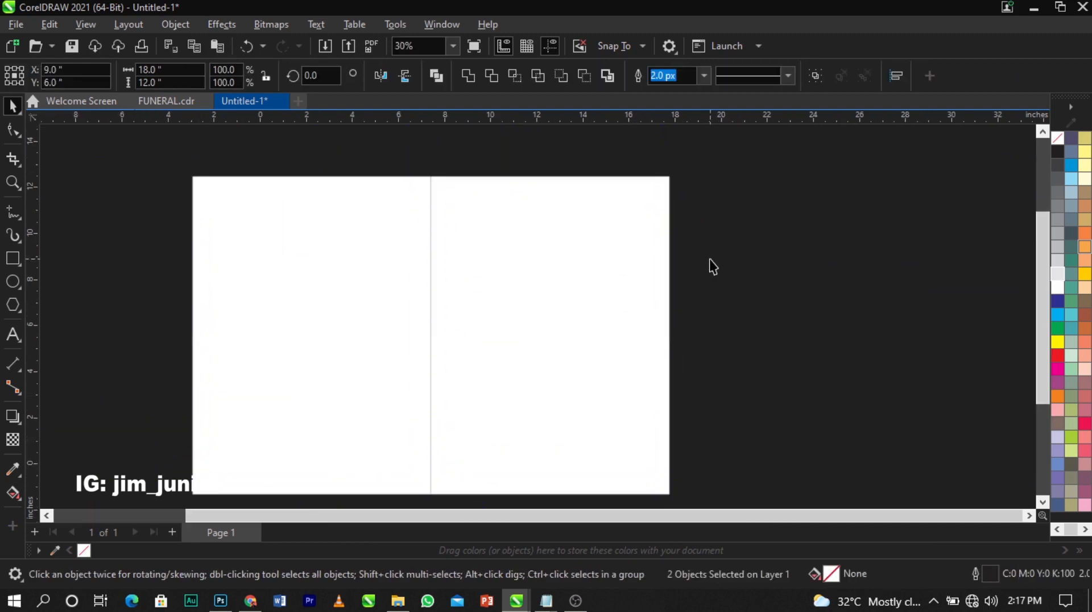
pyautogui.scroll(-1, 450, 274)
pyautogui.scroll(-1, 500, 300)
pyautogui.scroll(1, 404, 310)
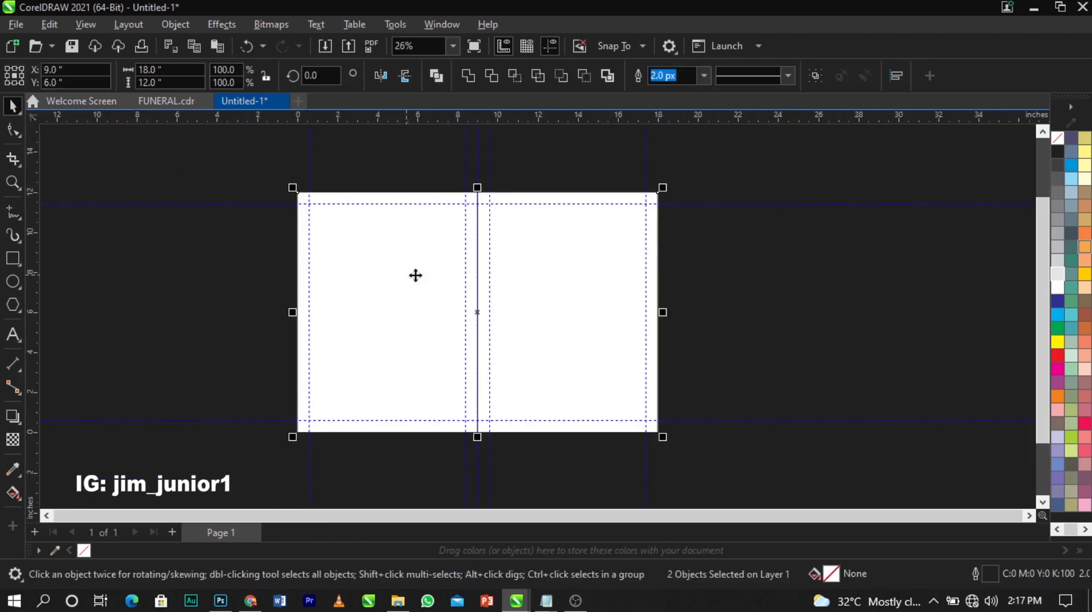
pyautogui.scroll(1, 539, 292)
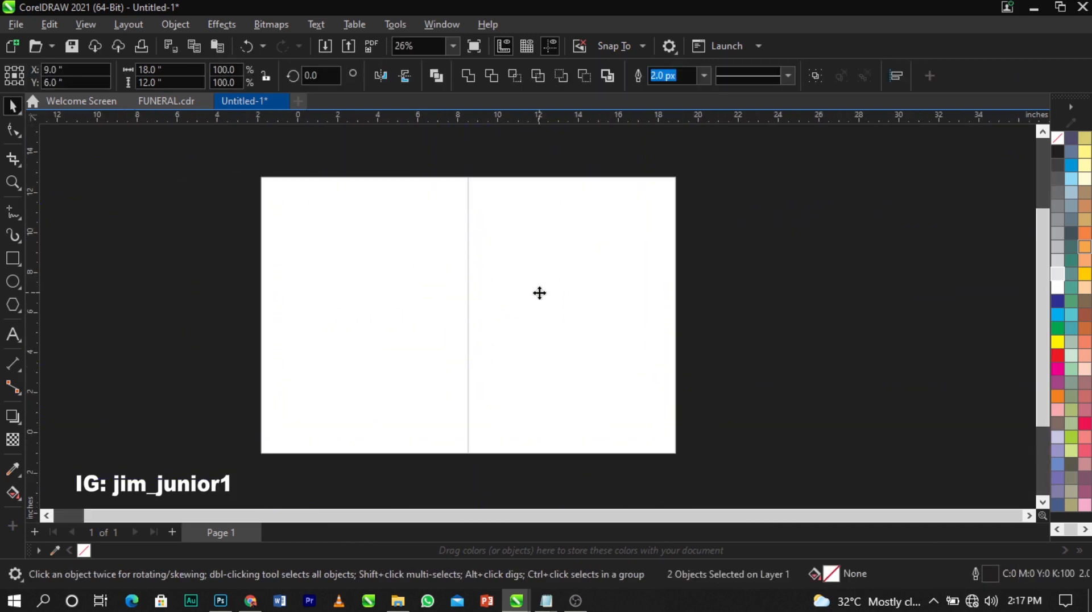
pyautogui.rightClick(1057, 136)
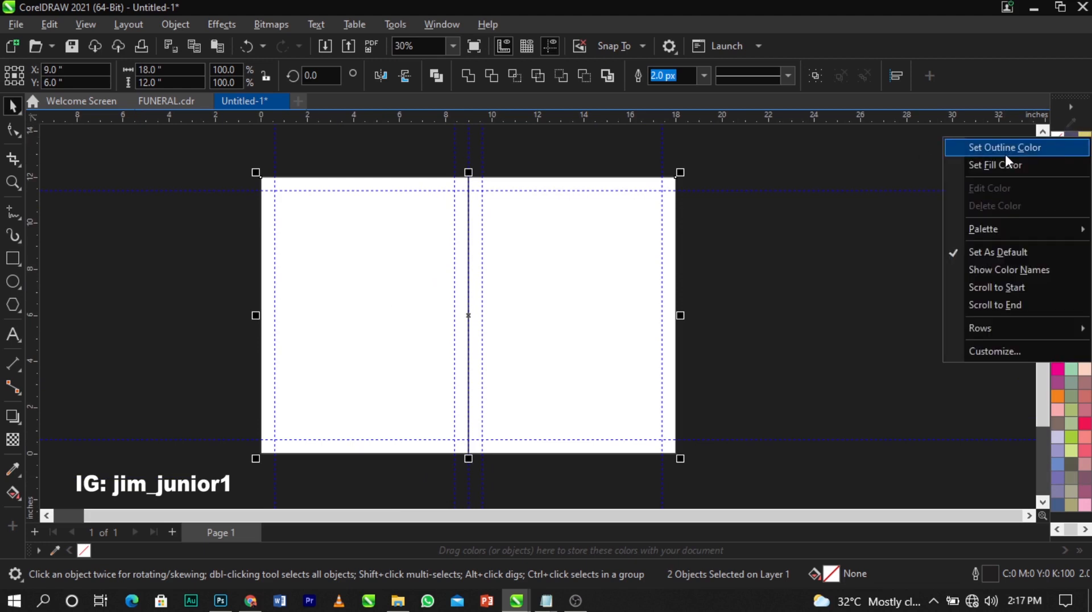
pyautogui.click(1027, 147)
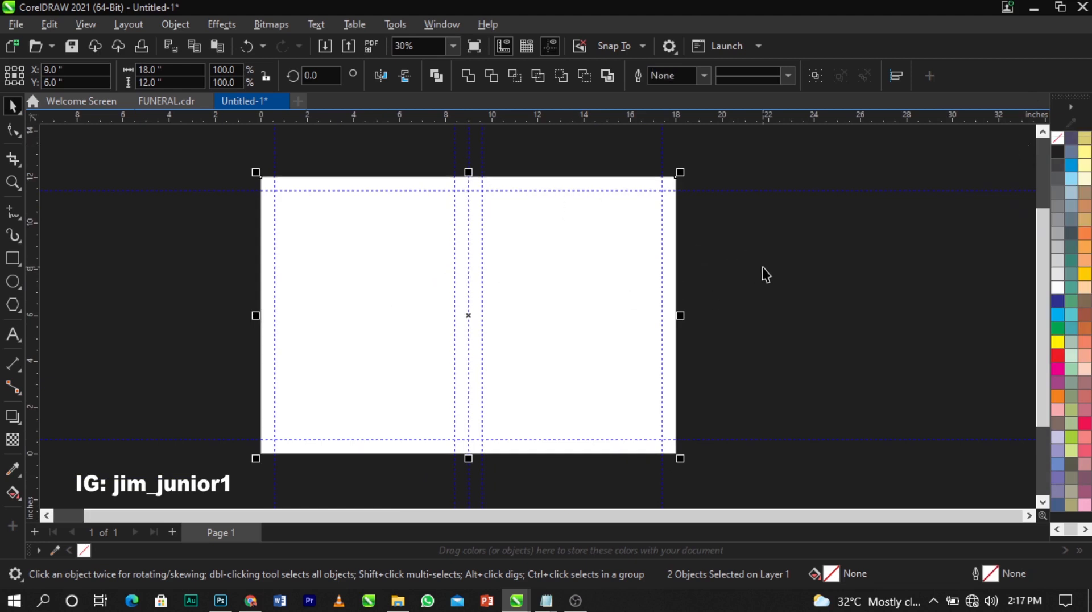
pyautogui.click(320, 236)
pyautogui.hscroll(-2, 286, 230)
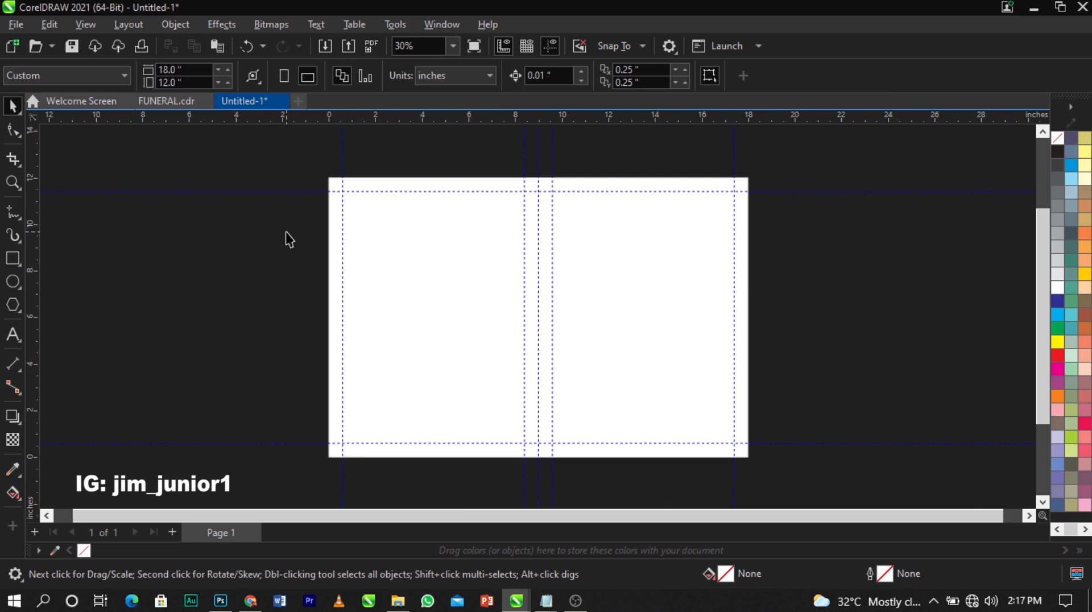
# Add page 2 and draw a large circle with a black outline
pyautogui.click(169, 534)
pyautogui.scroll(4, 464, 328)
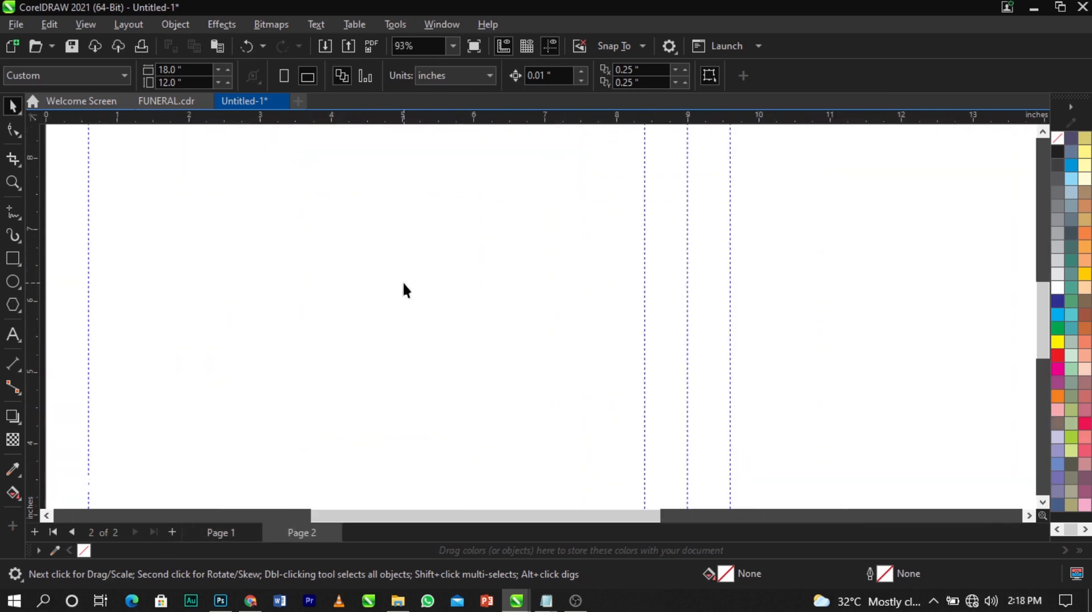
pyautogui.scroll(2, 404, 284)
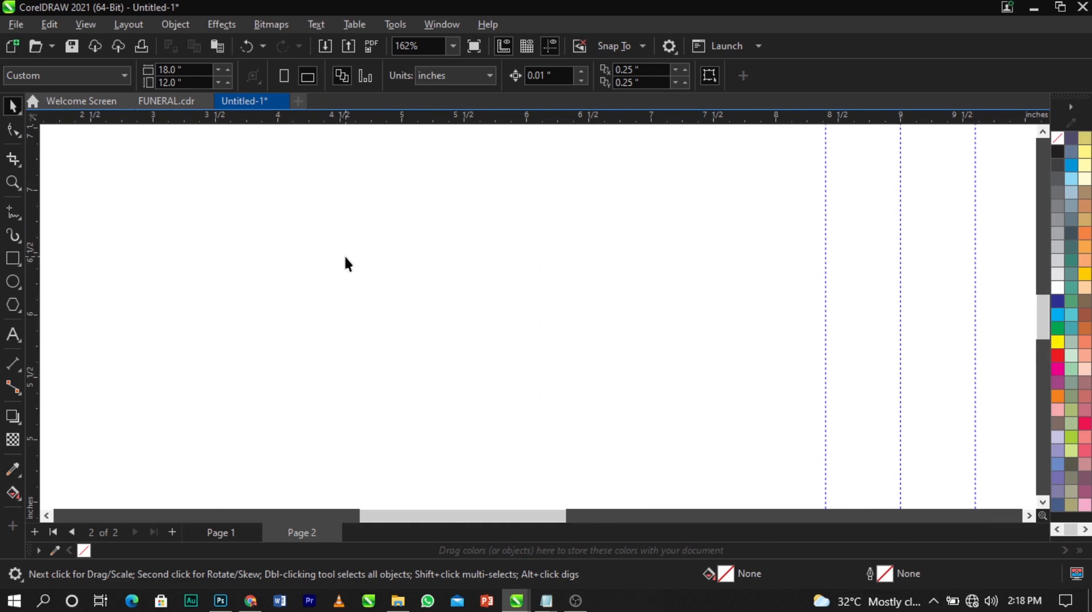
pyautogui.click(12, 282)
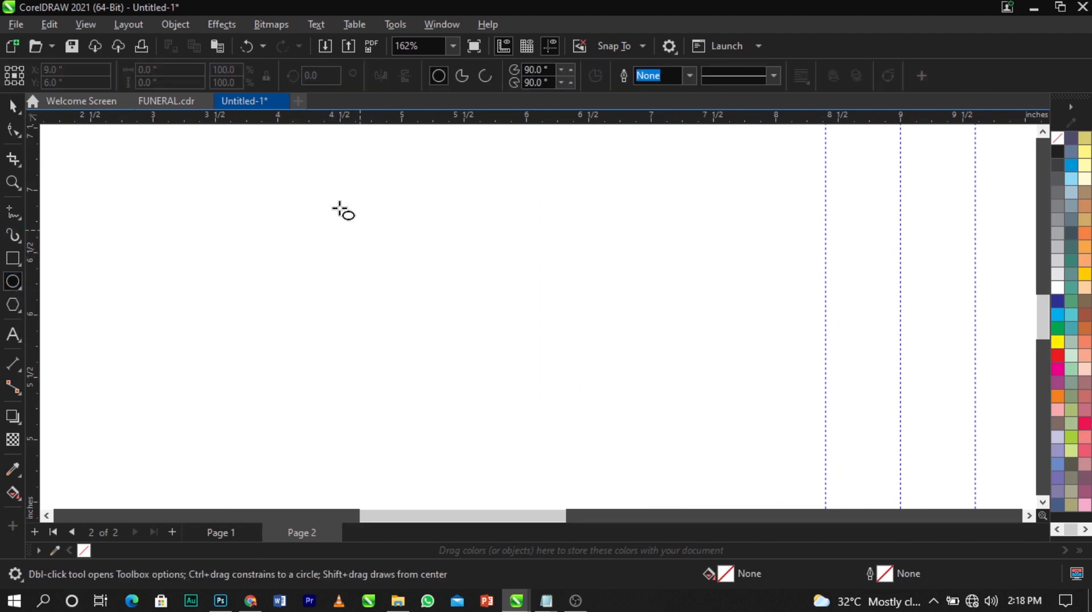
pyautogui.moveTo(316, 192); pyautogui.dragTo(574, 449)
pyautogui.press('space')
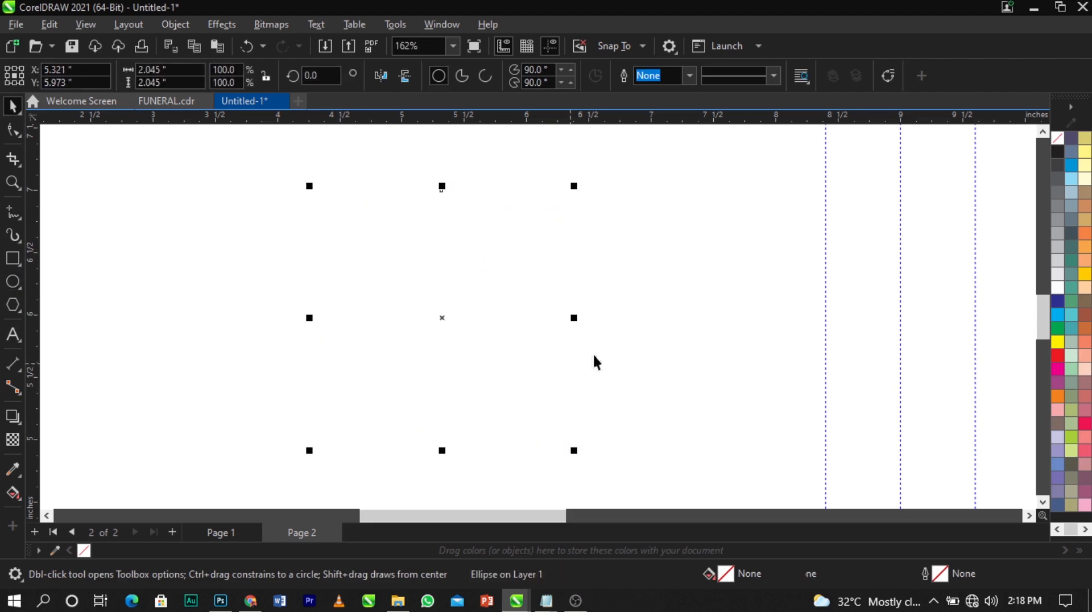
pyautogui.rightClick(1058, 152)
pyautogui.click(976, 166)
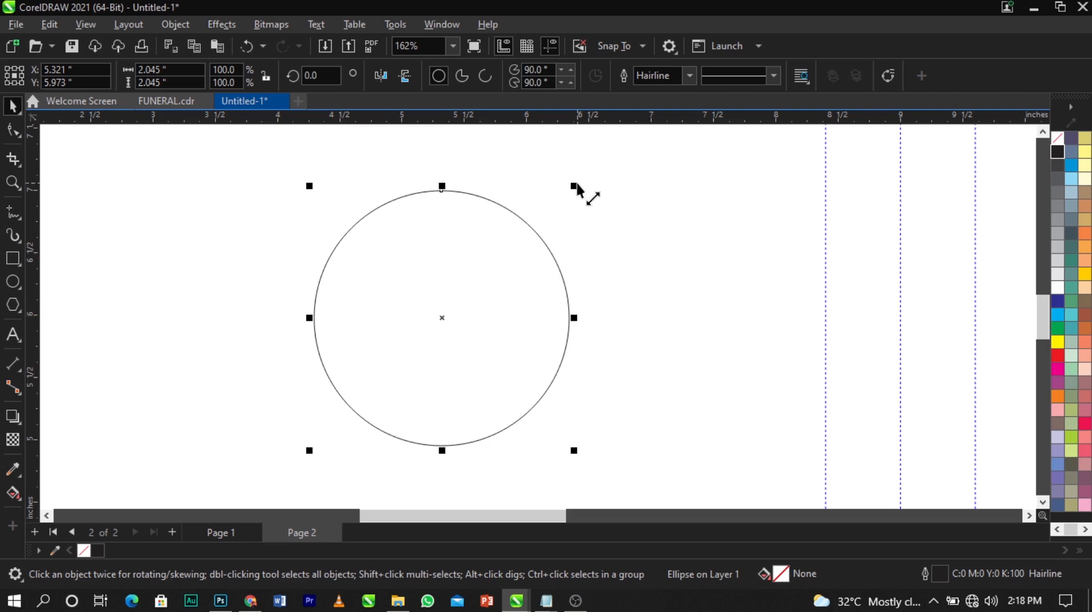
# Make a slightly smaller concentric copy, then a much smaller one inside the ring
pyautogui.moveTo(576, 188); pyautogui.dragTo(580, 192)
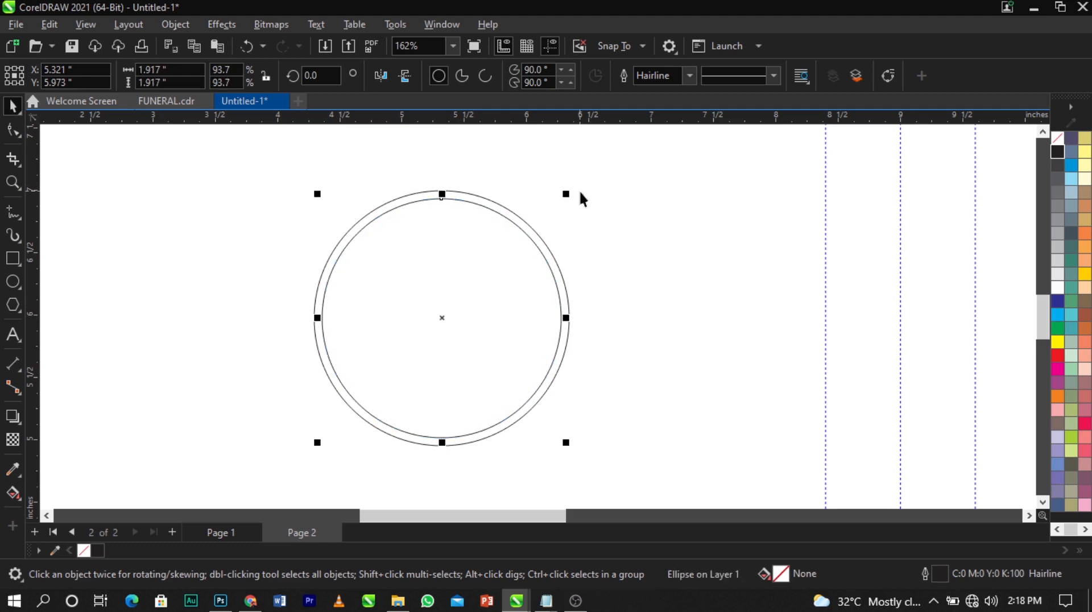
pyautogui.click(588, 240)
pyautogui.click(534, 252)
pyautogui.moveTo(565, 194); pyautogui.dragTo(573, 227)
pyautogui.hotkey('ctrl', 'z')
pyautogui.click(494, 258)
pyautogui.click(530, 237)
pyautogui.moveTo(567, 195); pyautogui.dragTo(532, 239)
# Shrink a copy of the inner circle to add the innermost circle, then deselect
pyautogui.scroll(2, 533, 232)
pyautogui.click(663, 239)
pyautogui.scroll(-2, 406, 213)
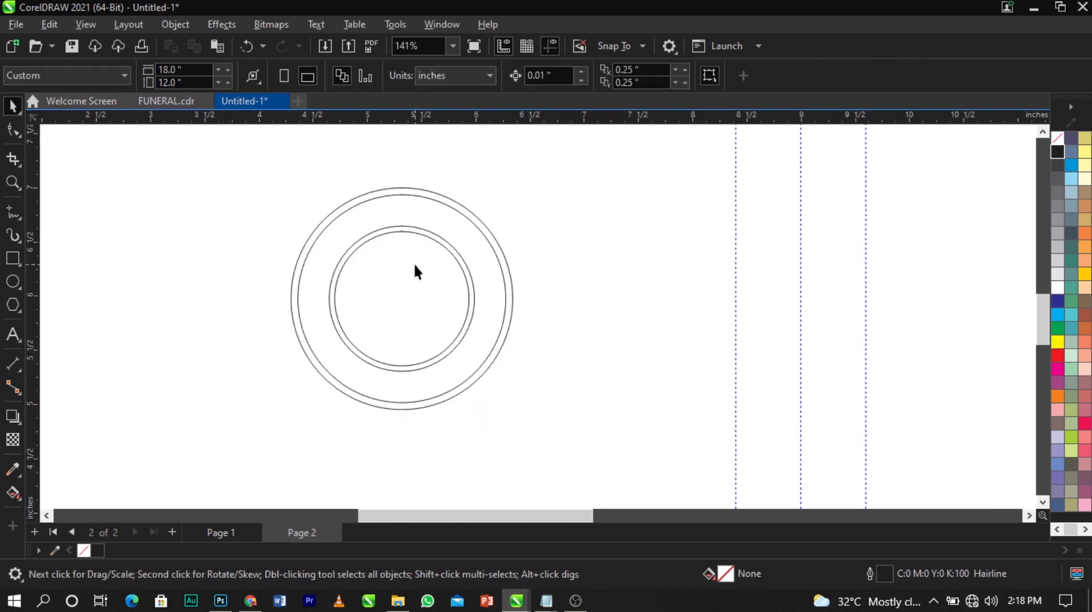
pyautogui.scroll(1, 415, 263)
pyautogui.click(423, 261)
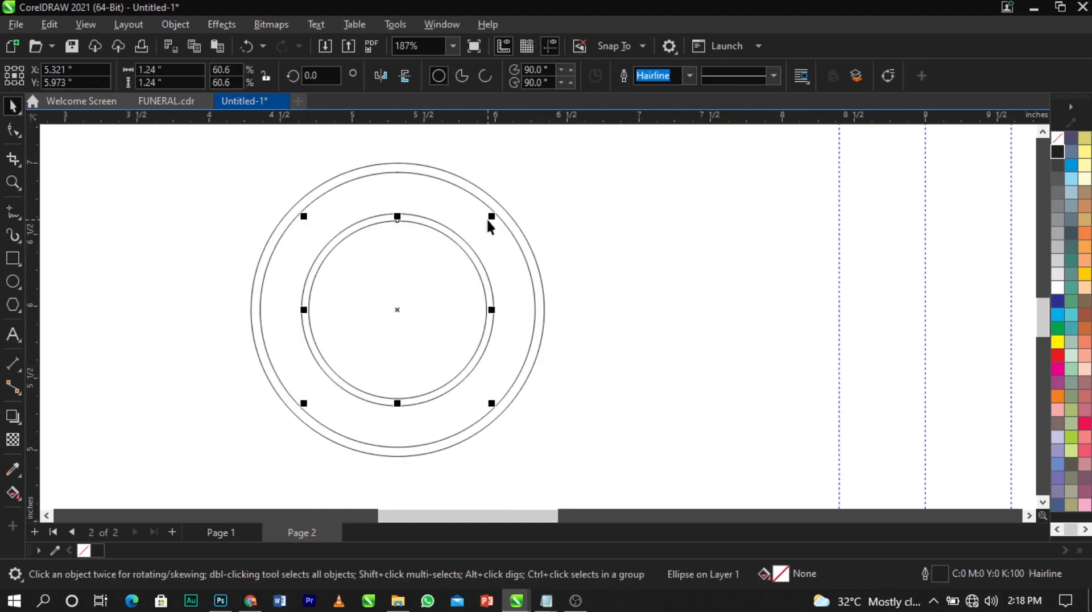
pyautogui.moveTo(491, 218)
pyautogui.mouseDown()
pyautogui.moveTo(493, 234)
pyautogui.moveTo(500, 226)
pyautogui.mouseUp()
pyautogui.click(592, 231)
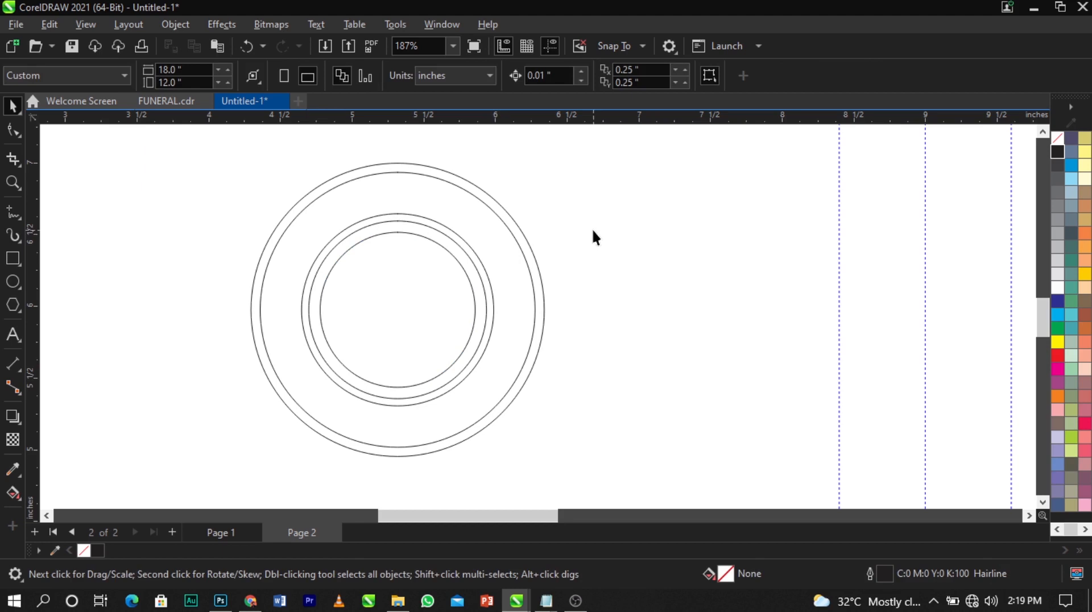
# Trim the outermost pair of circles into a hollow ring
pyautogui.click(447, 203)
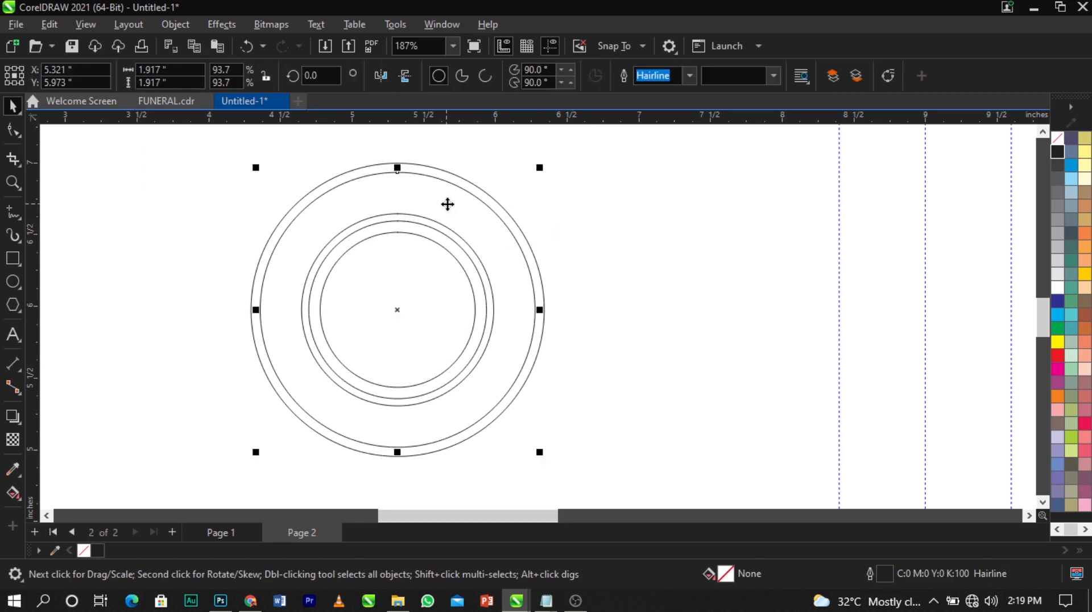
pyautogui.moveTo(448, 205); pyautogui.dragTo(653, 232)
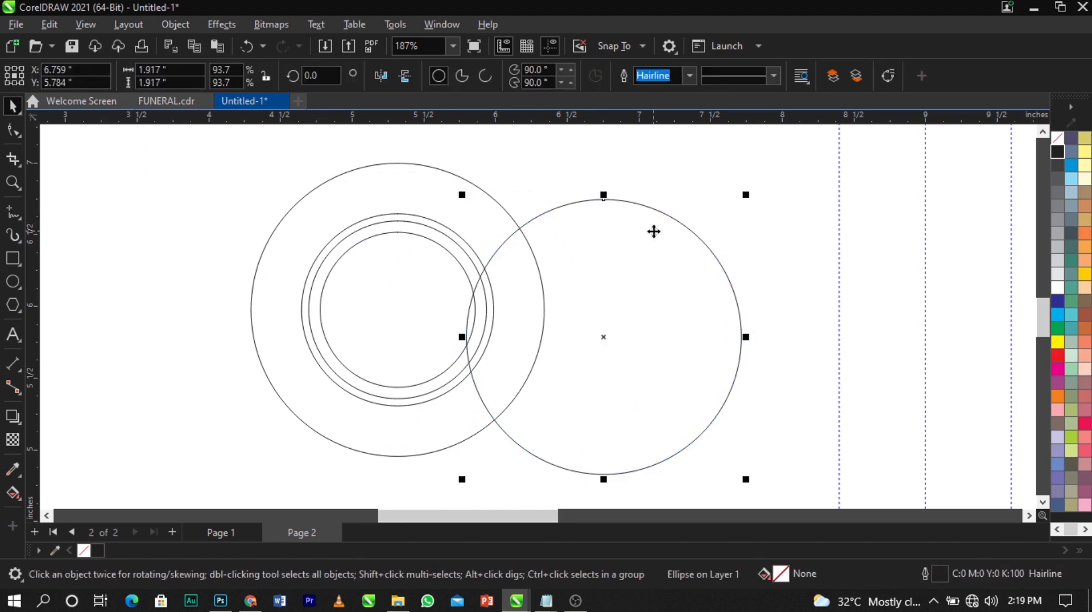
pyautogui.hotkey('ctrl', 'z')
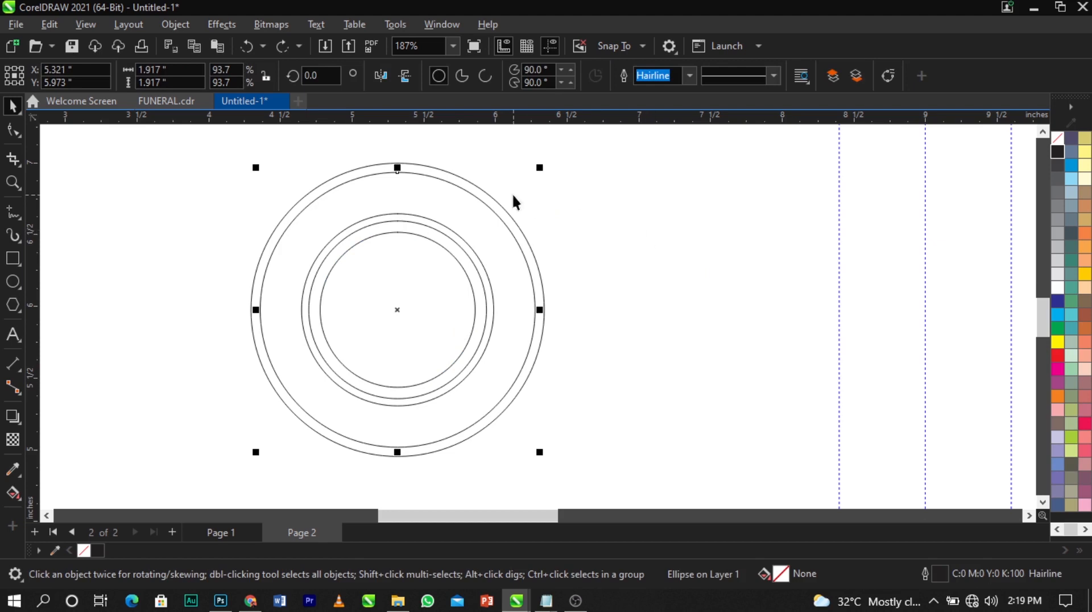
pyautogui.keyDown('shift'); pyautogui.click(499, 206); pyautogui.keyUp('shift')
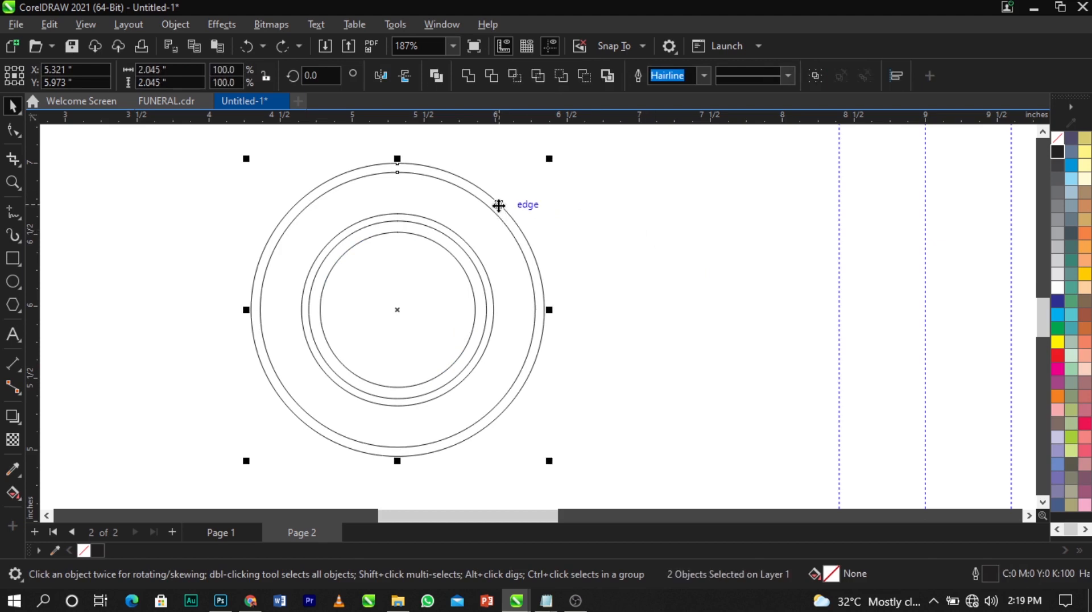
pyautogui.moveTo(499, 206); pyautogui.dragTo(582, 204)
pyautogui.hotkey('ctrl', 'z')
pyautogui.click(492, 76)
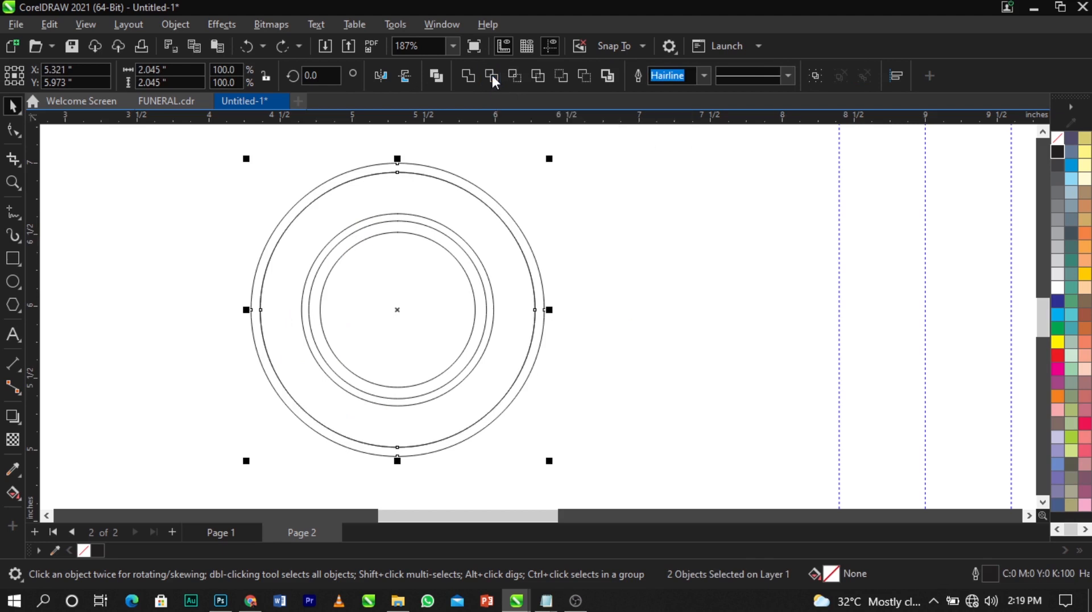
pyautogui.moveTo(796, 228); pyautogui.dragTo(803, 213)
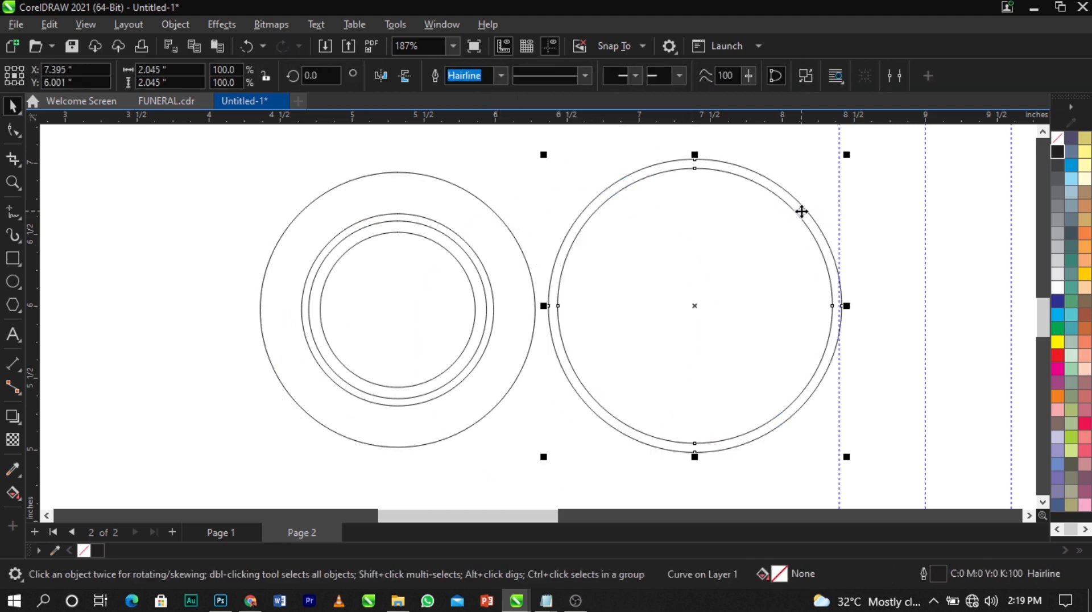
pyautogui.hotkey('ctrl', 'z')
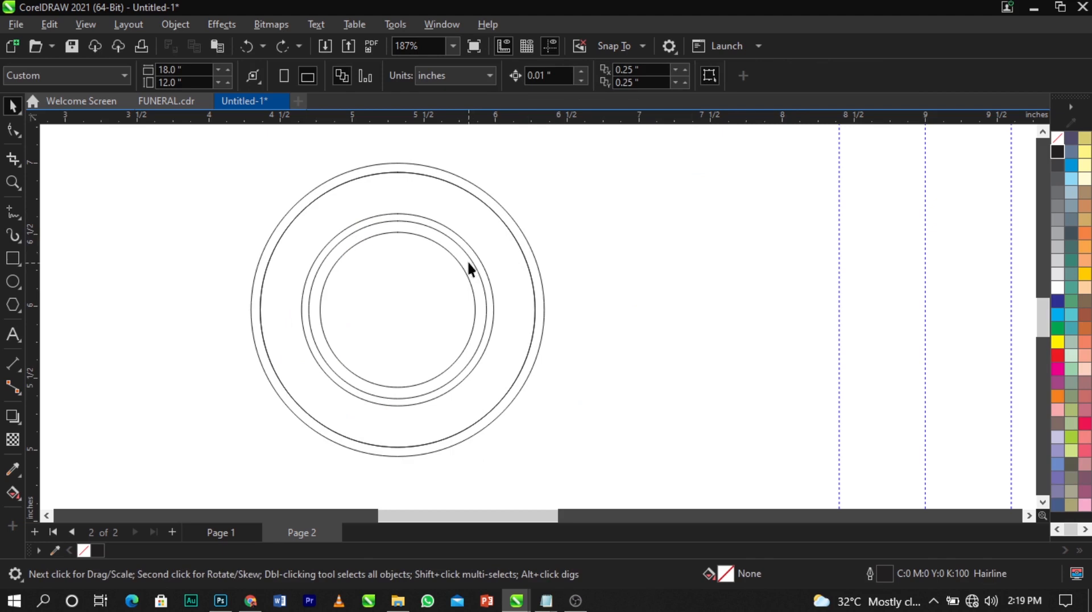
# Trim the middle pair of circles into a second hollow ring
pyautogui.click(469, 260)
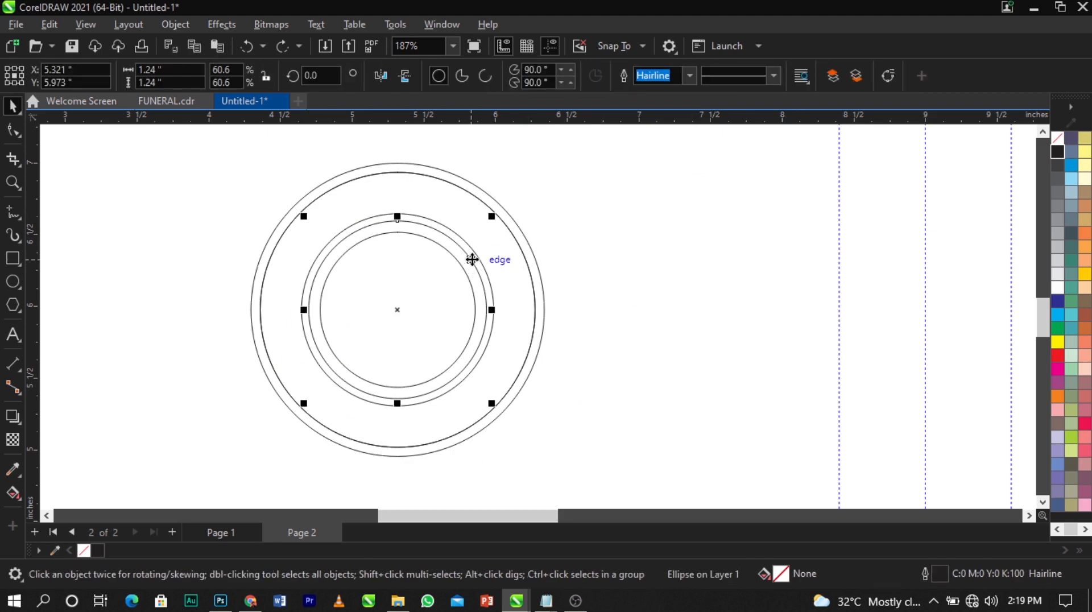
pyautogui.scroll(2, 471, 258)
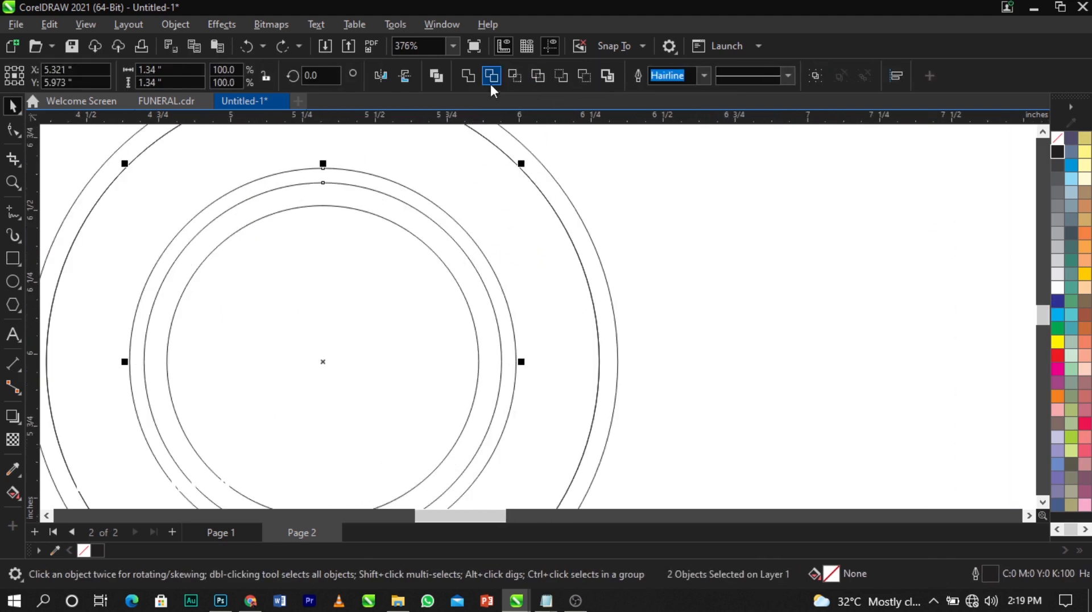
pyautogui.click(492, 75)
pyautogui.scroll(-1, 571, 187)
pyautogui.click(717, 258)
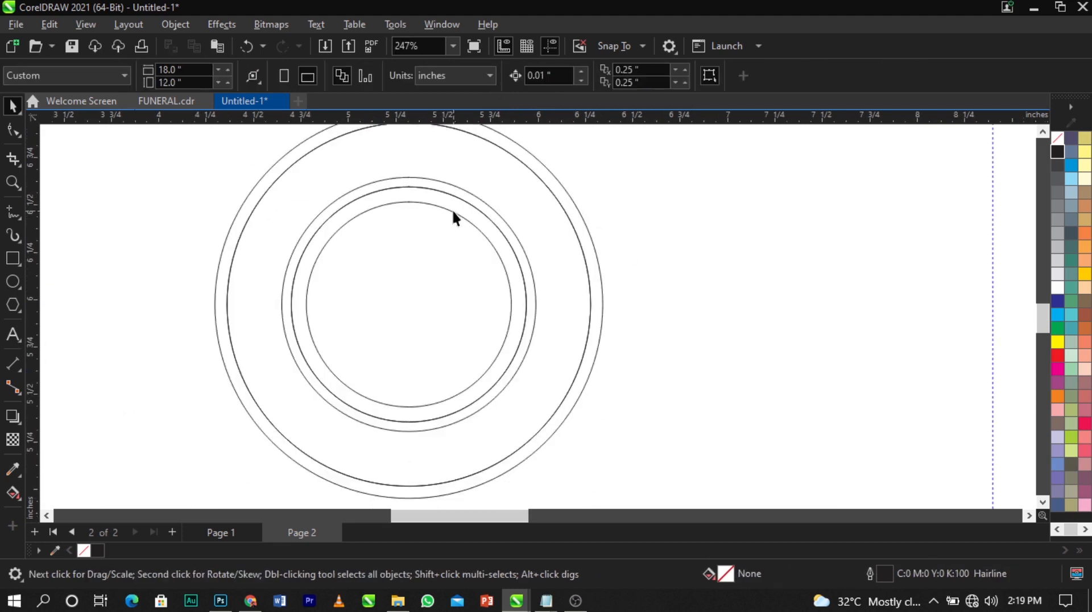
# Delete the leftover inner trimming circle
pyautogui.click(457, 225)
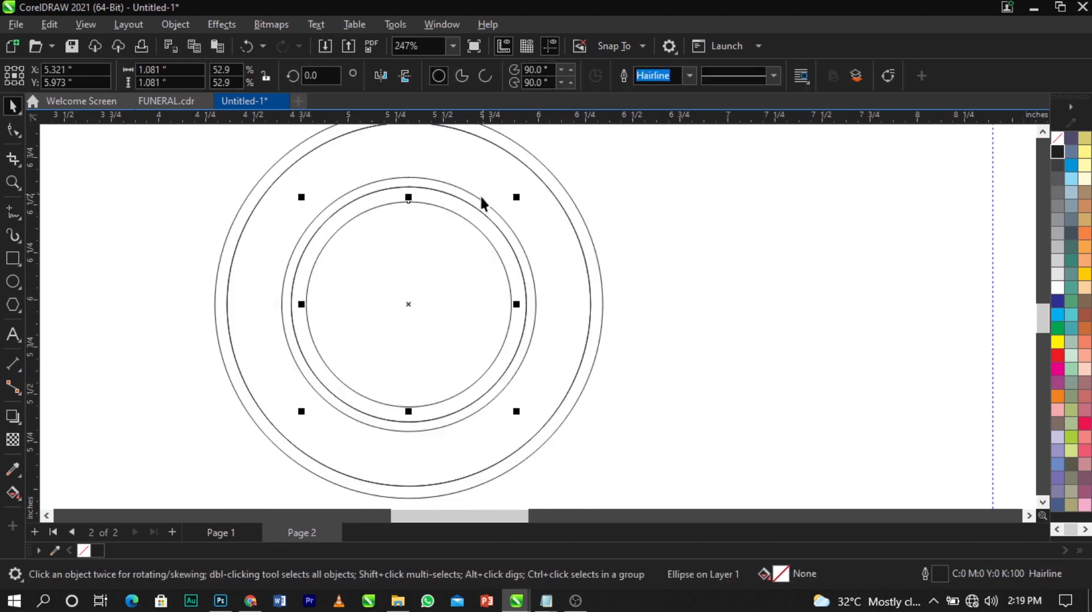
pyautogui.click(481, 193)
pyautogui.click(554, 174)
pyautogui.click(488, 223)
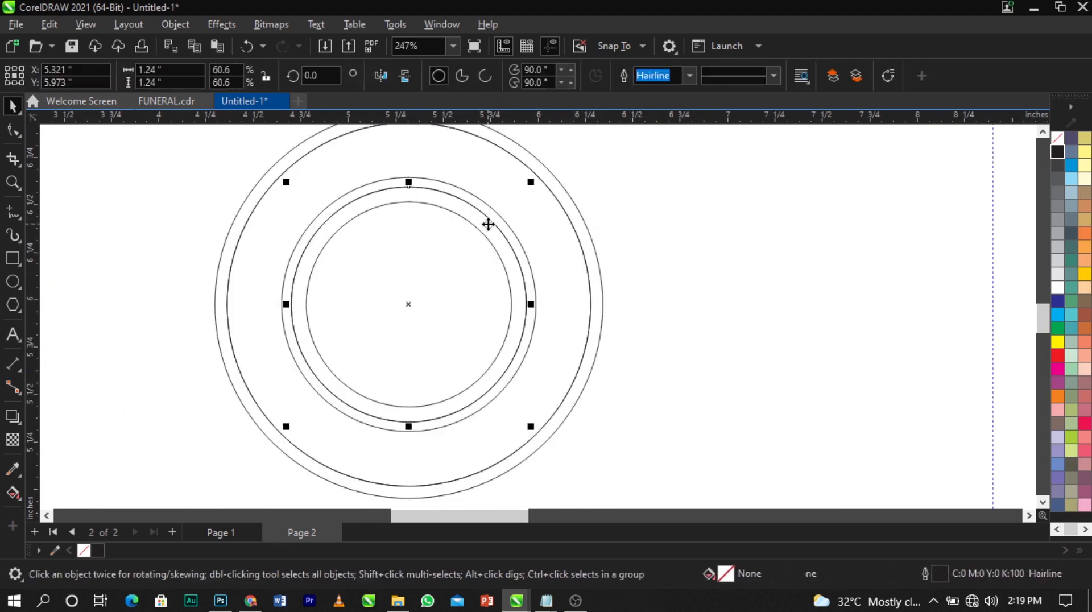
pyautogui.press('Delete')
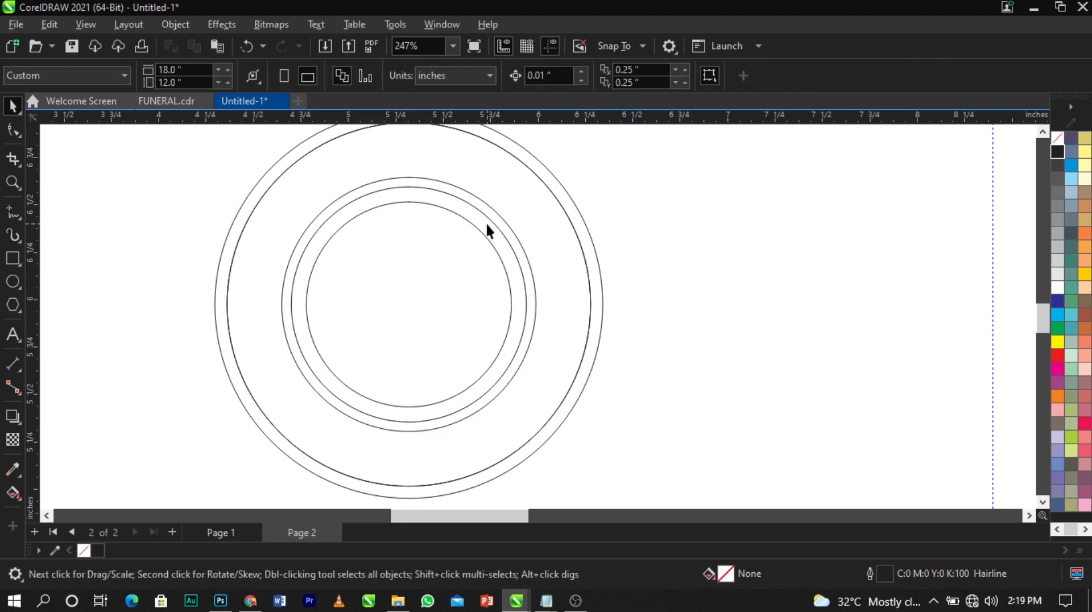
pyautogui.click(486, 226)
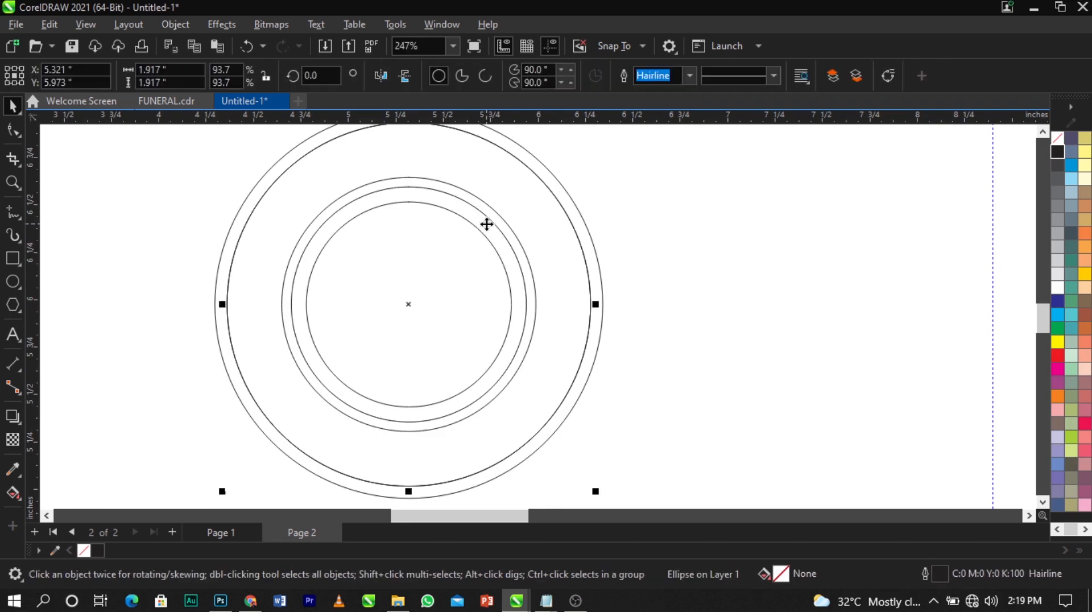
pyautogui.click(589, 239)
pyautogui.scroll(-1, 588, 241)
pyautogui.scroll(1, 582, 263)
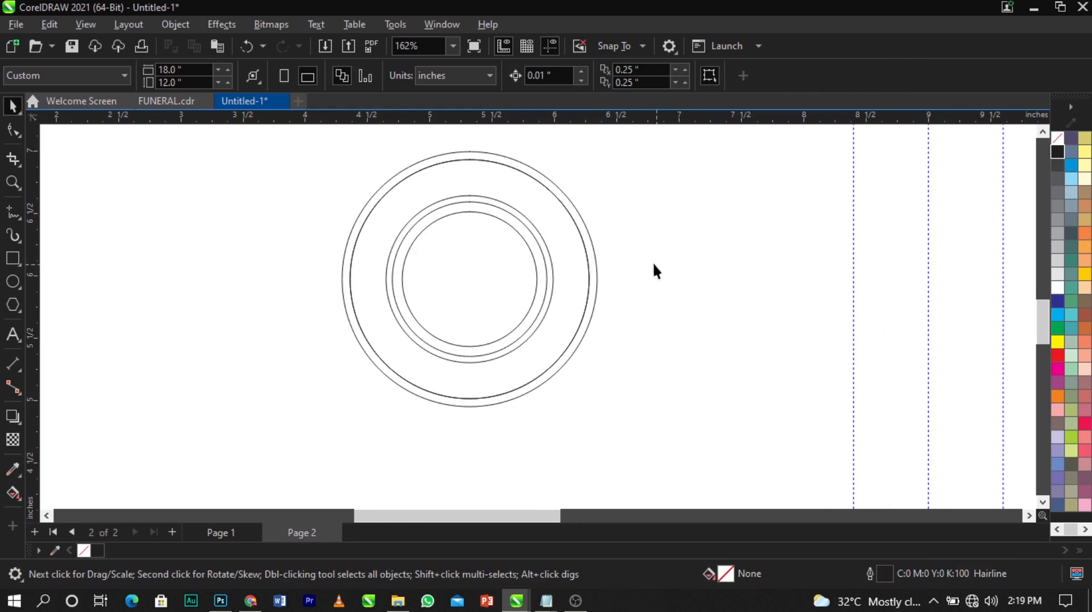
# Fill the outer and middle rings solid black
pyautogui.click(586, 278)
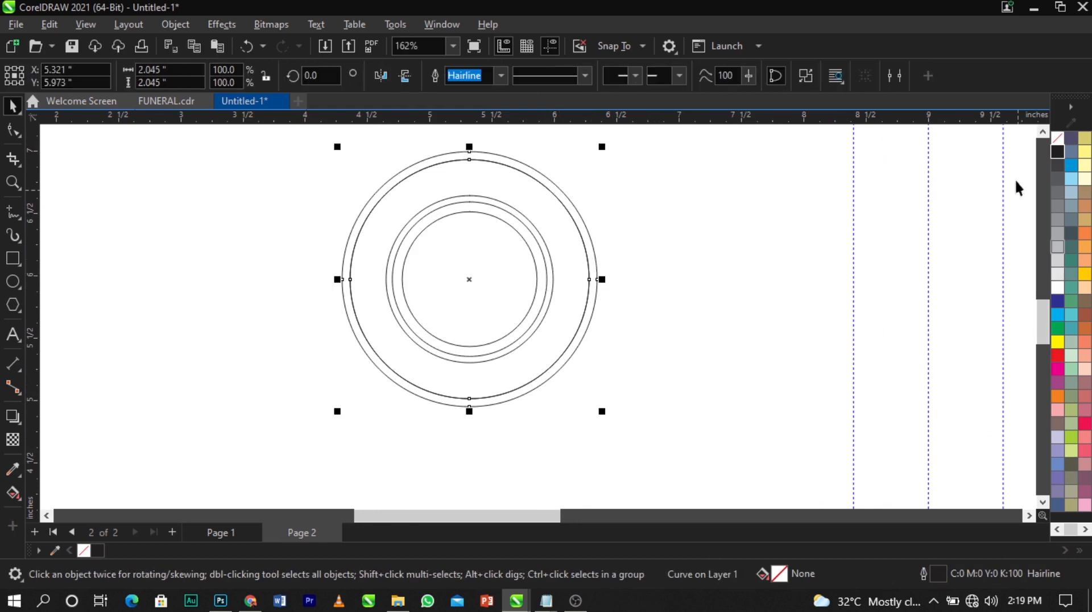
pyautogui.click(1057, 152)
pyautogui.click(538, 287)
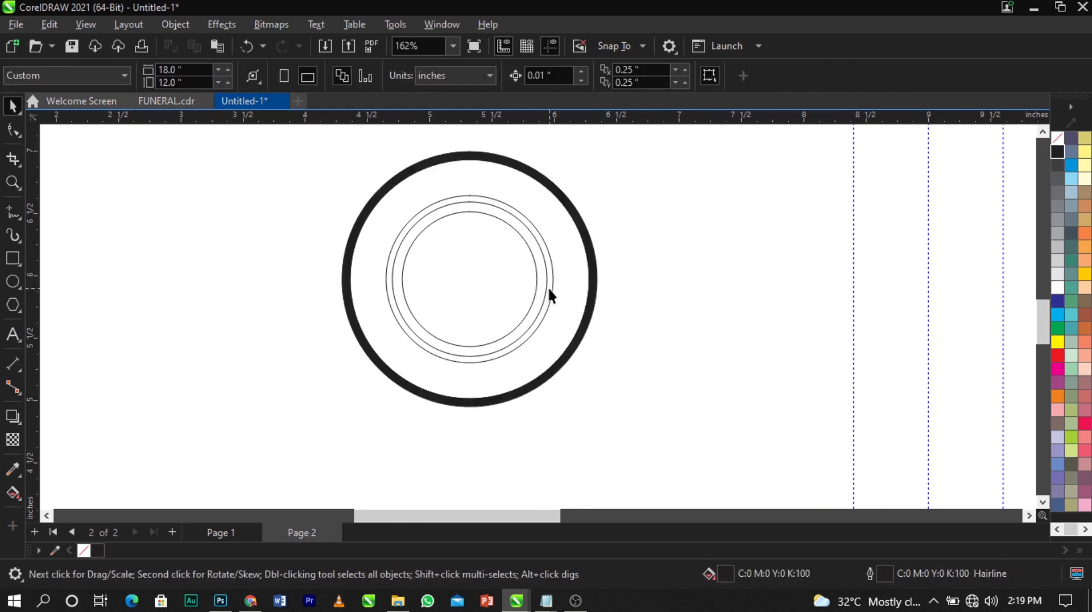
pyautogui.click(549, 287)
pyautogui.click(1057, 152)
pyautogui.click(602, 251)
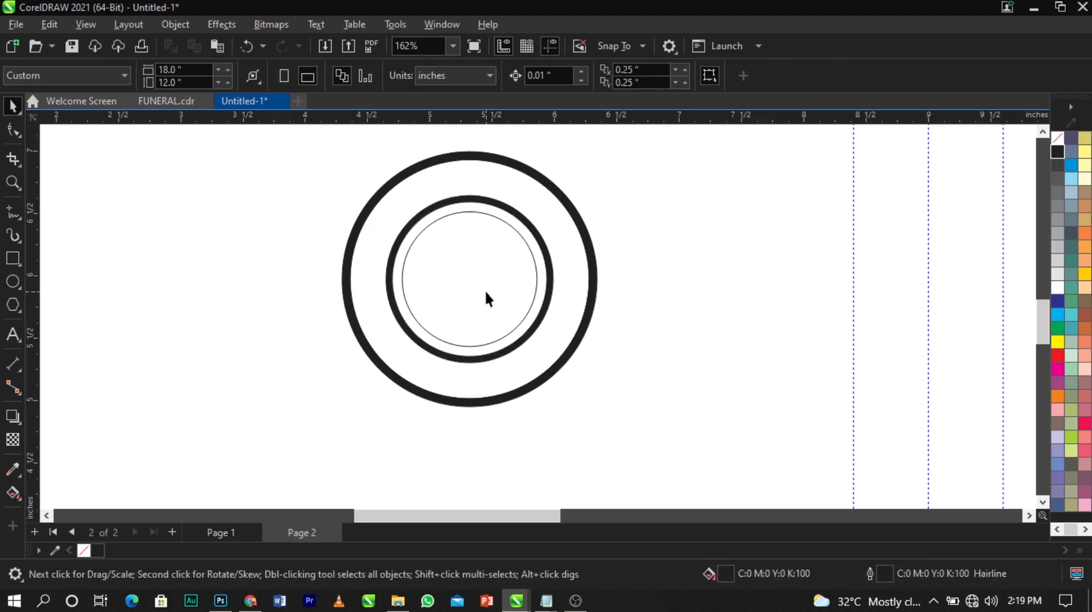
# Fill the innermost circle and the outer background circle with 10% grey
pyautogui.click(485, 289)
pyautogui.click(1058, 274)
pyautogui.click(630, 278)
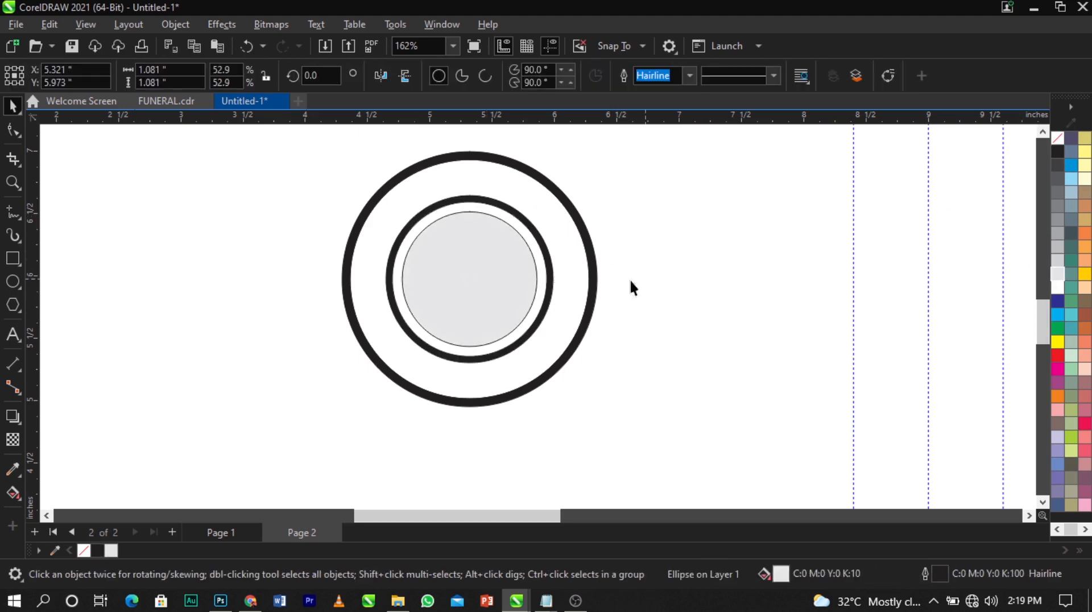
pyautogui.click(560, 282)
pyautogui.click(1058, 274)
pyautogui.click(676, 300)
# Zoom in on the emblem and draw a wide rectangle across the lower rings
pyautogui.scroll(-2, 316, 208)
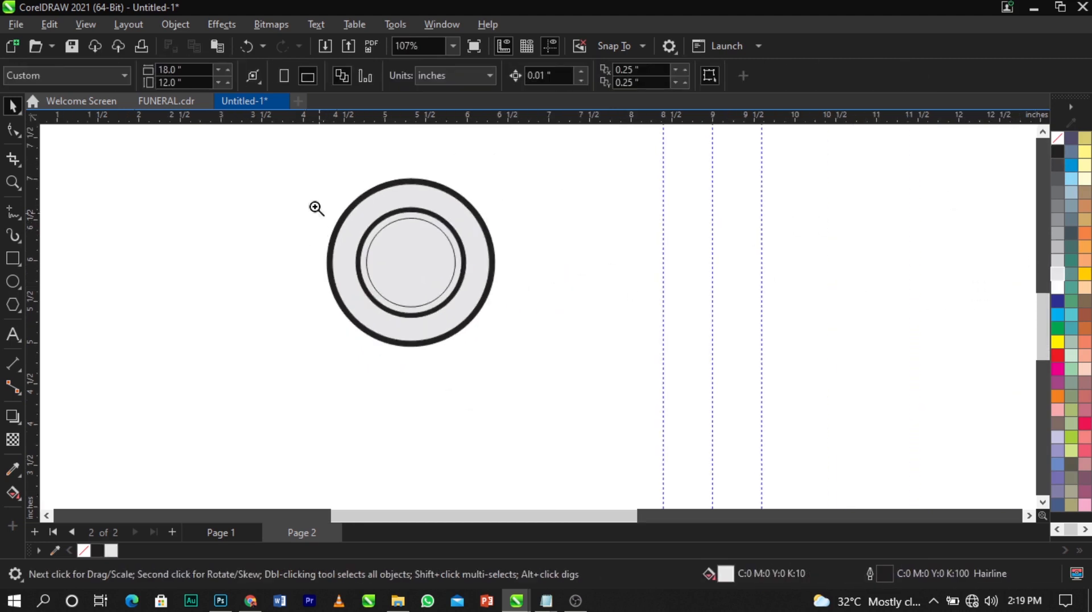
pyautogui.moveTo(296, 173); pyautogui.dragTo(527, 354)
pyautogui.press('space')
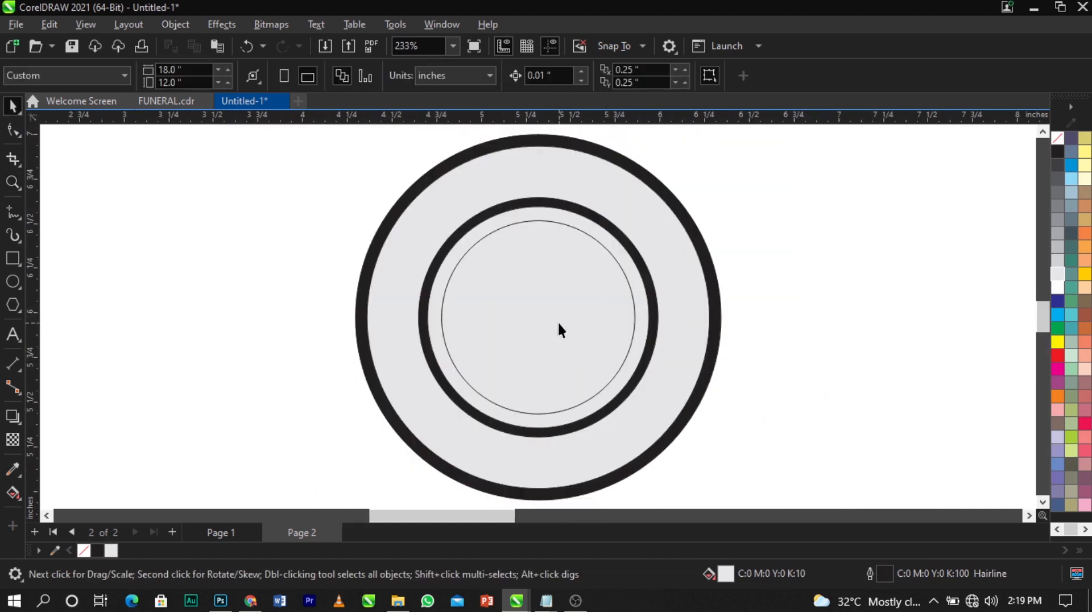
pyautogui.scroll(-1, 415, 285)
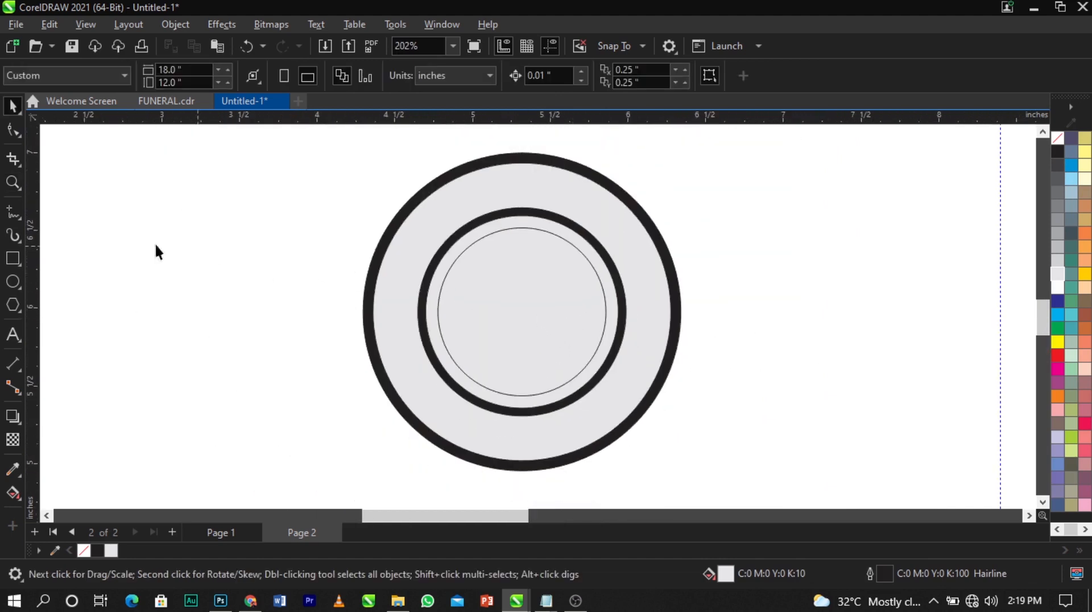
pyautogui.click(12, 259)
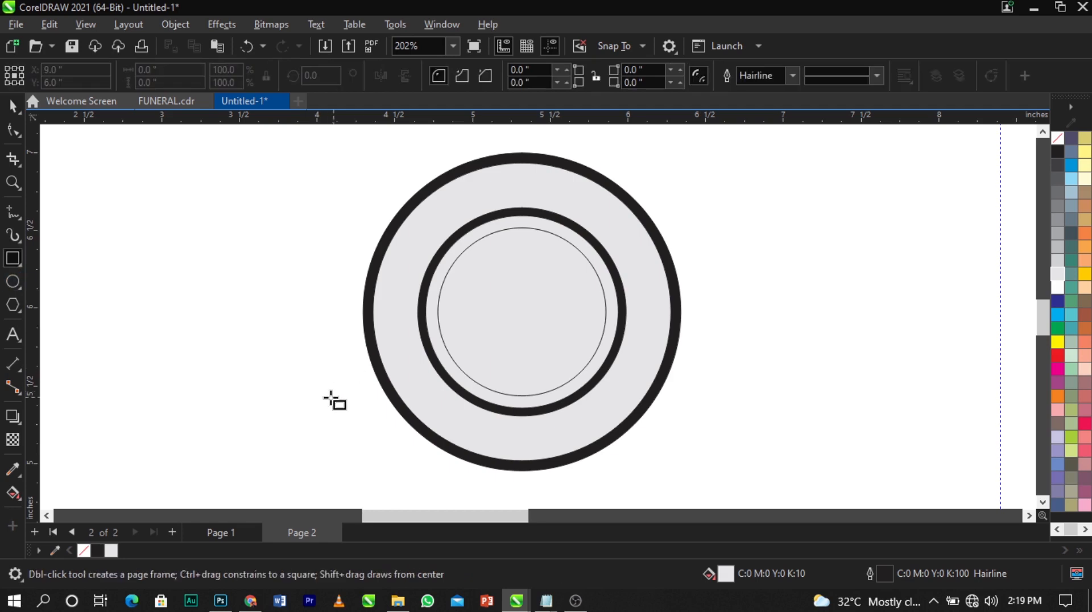
pyautogui.moveTo(312, 387); pyautogui.dragTo(709, 442)
# Centre the rectangle horizontally on the rings and give it no fill
pyautogui.press('space')
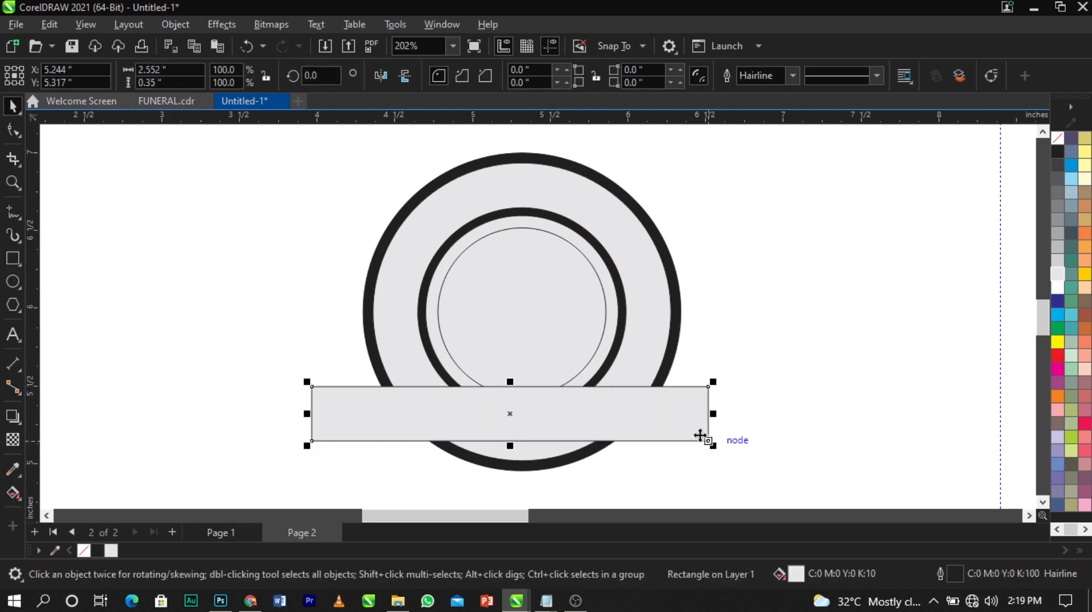
pyautogui.keyDown('shift'); pyautogui.click(666, 365); pyautogui.keyUp('shift')
pyautogui.press('c')
pyautogui.click(739, 372)
pyautogui.click(688, 419)
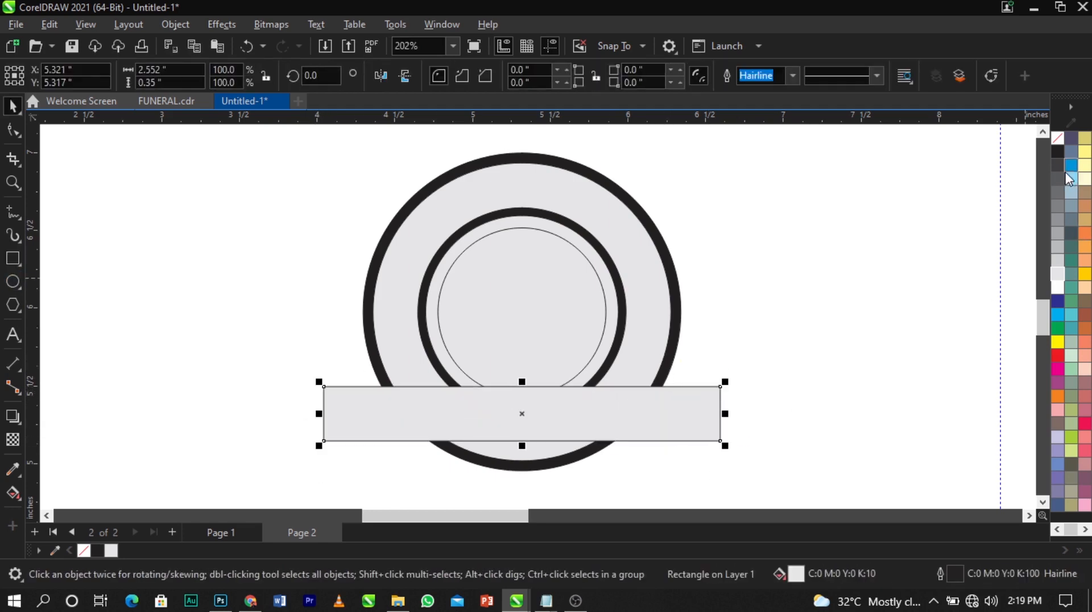
pyautogui.click(1058, 138)
pyautogui.scroll(-1, 404, 325)
pyautogui.scroll(1, 519, 376)
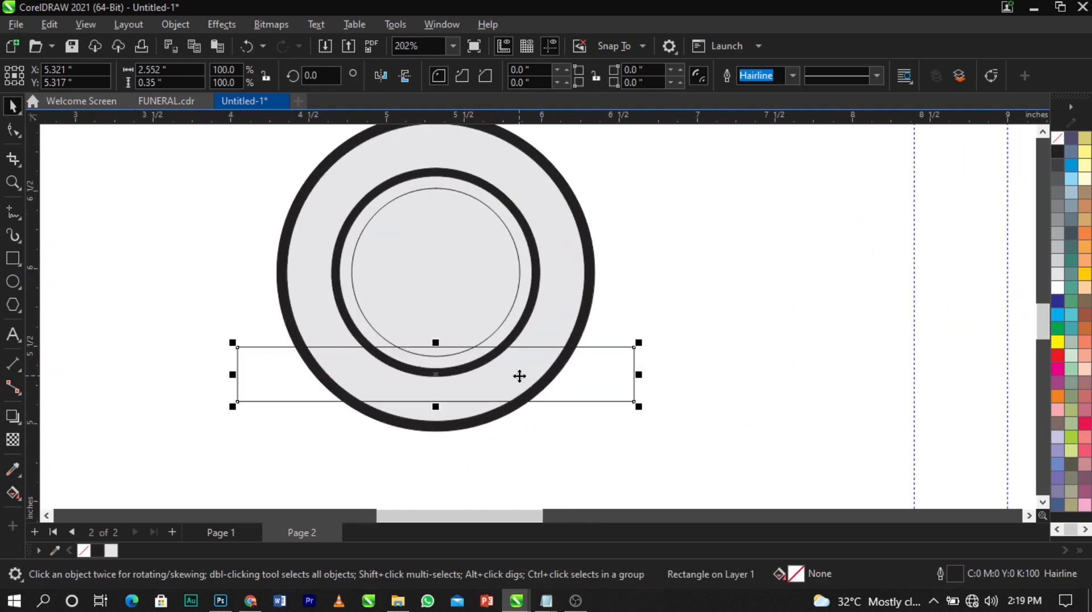
pyautogui.scroll(1, 456, 398)
pyautogui.scroll(1, 456, 398)
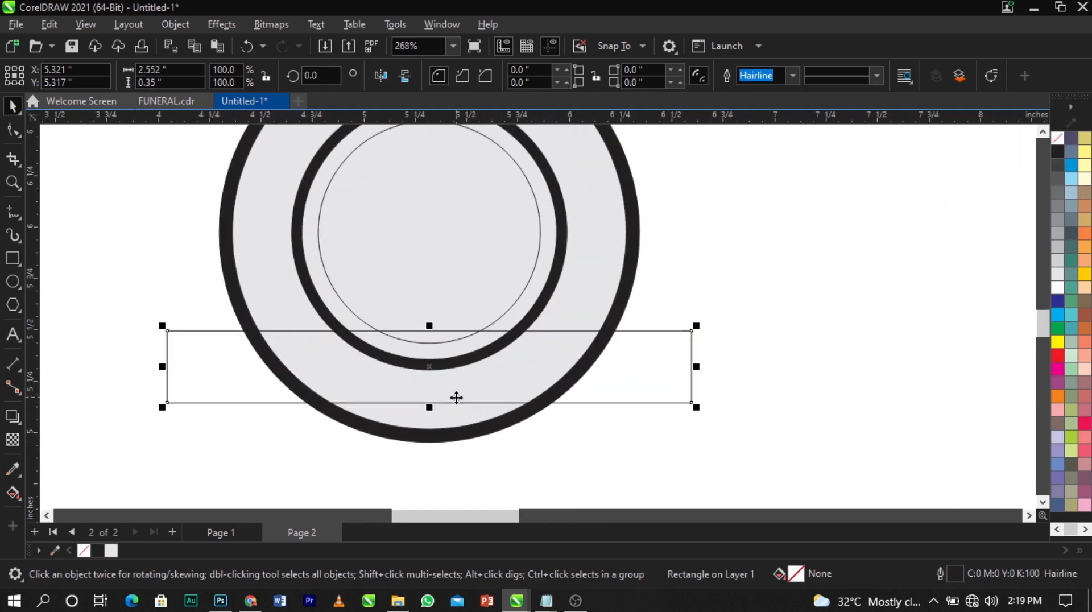
# Convert the 2.552 x 0.35 inch rectangle to curves
pyautogui.rightClick(632, 385)
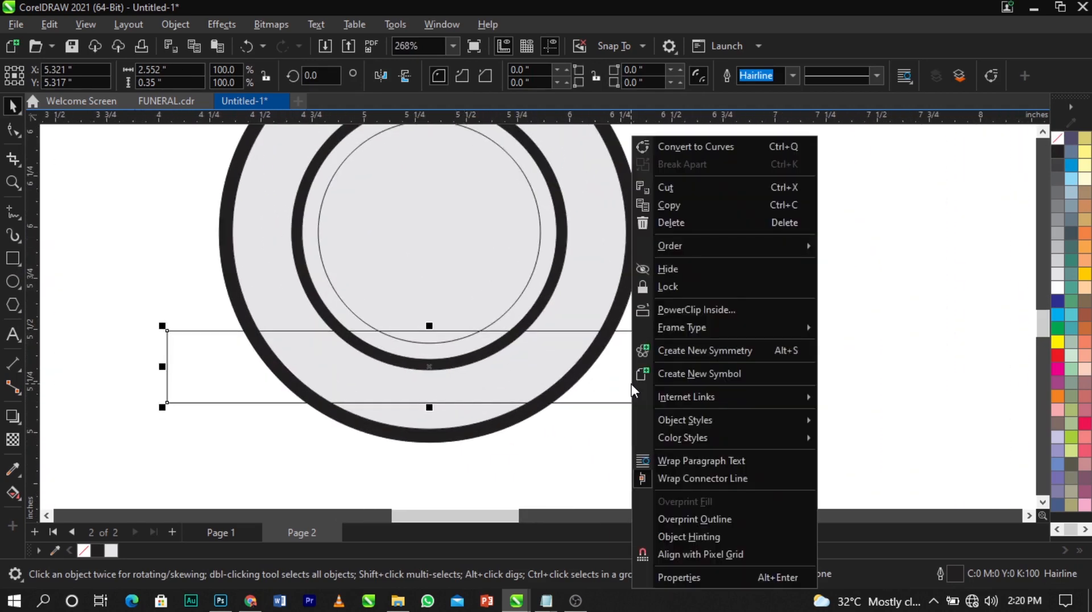
pyautogui.click(678, 151)
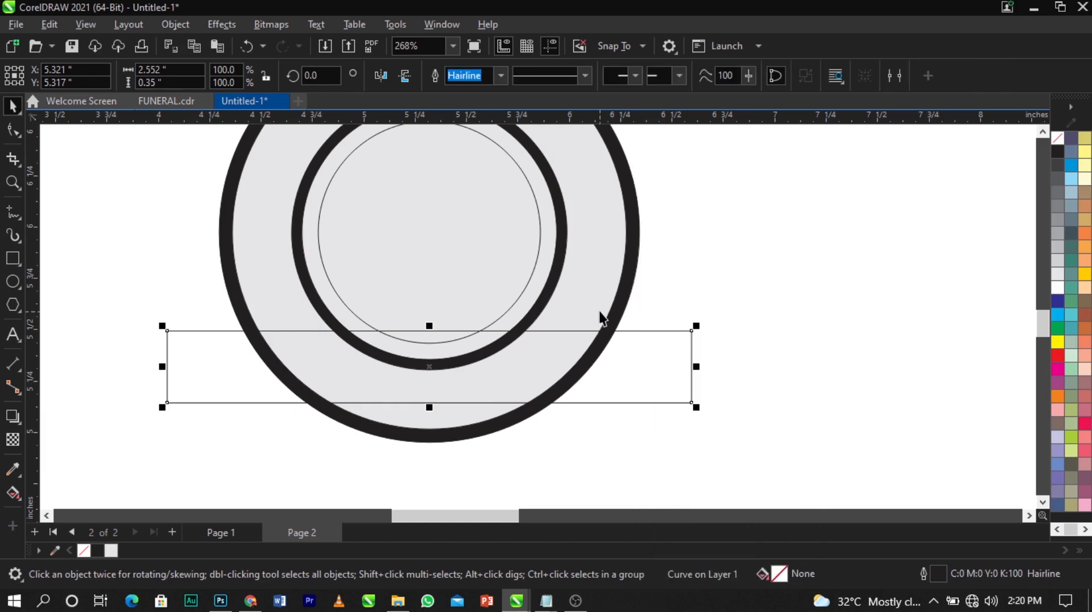
pyautogui.keyDown('shift'); pyautogui.click(607, 298); pyautogui.keyUp('shift')
pyautogui.click(721, 300)
pyautogui.click(681, 355)
pyautogui.rightClick(176, 364)
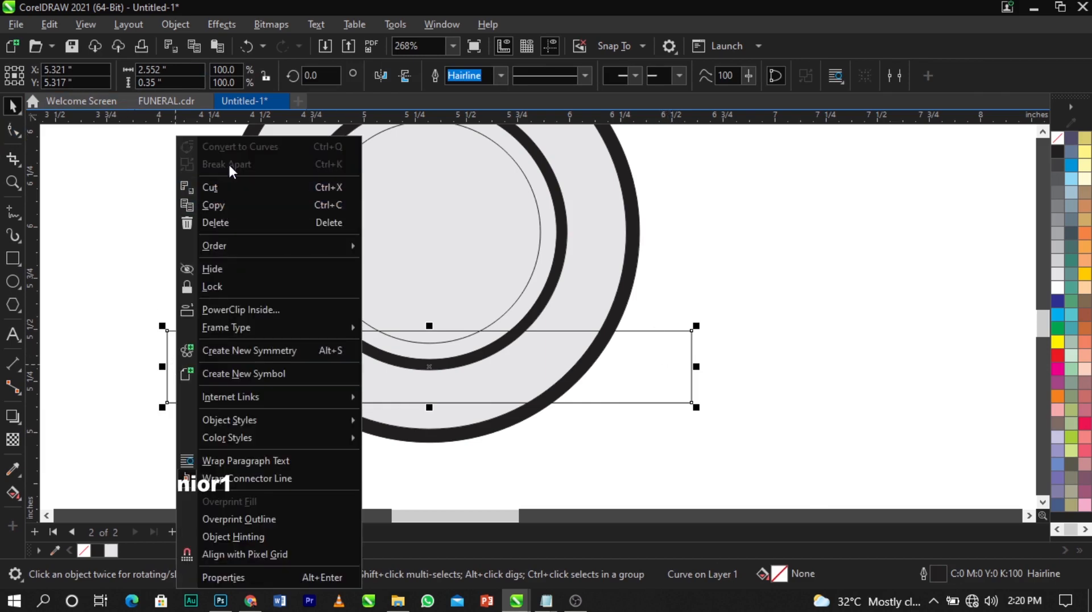
pyautogui.click(108, 300)
pyautogui.click(180, 353)
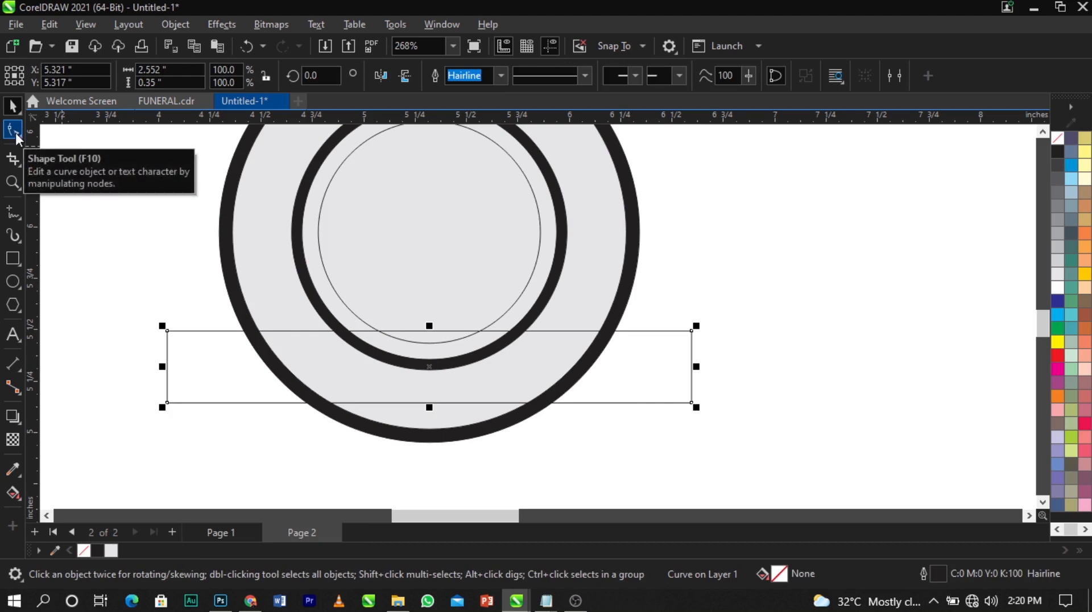
# Delete two of the rectangle's nodes and bend the top segment upward into an arc
pyautogui.click(16, 132)
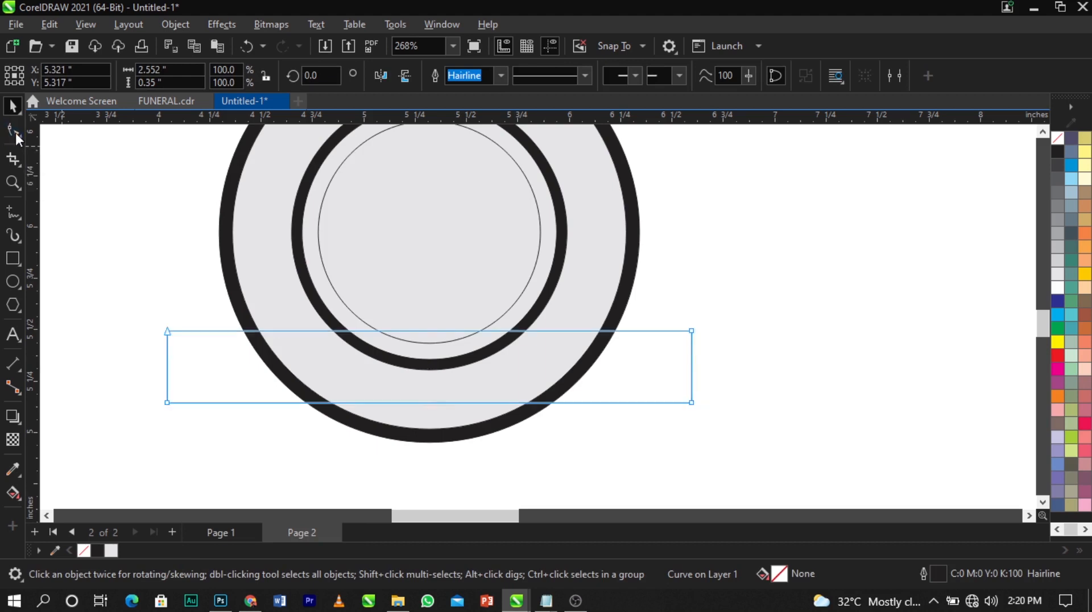
pyautogui.doubleClick(166, 402)
pyautogui.doubleClick(691, 403)
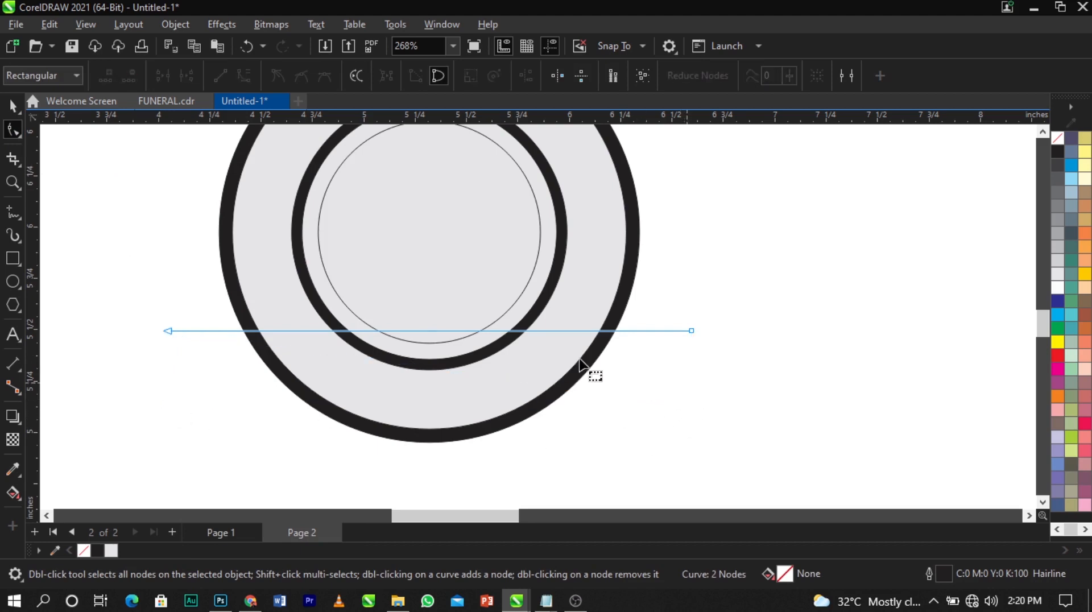
pyautogui.rightClick(444, 332)
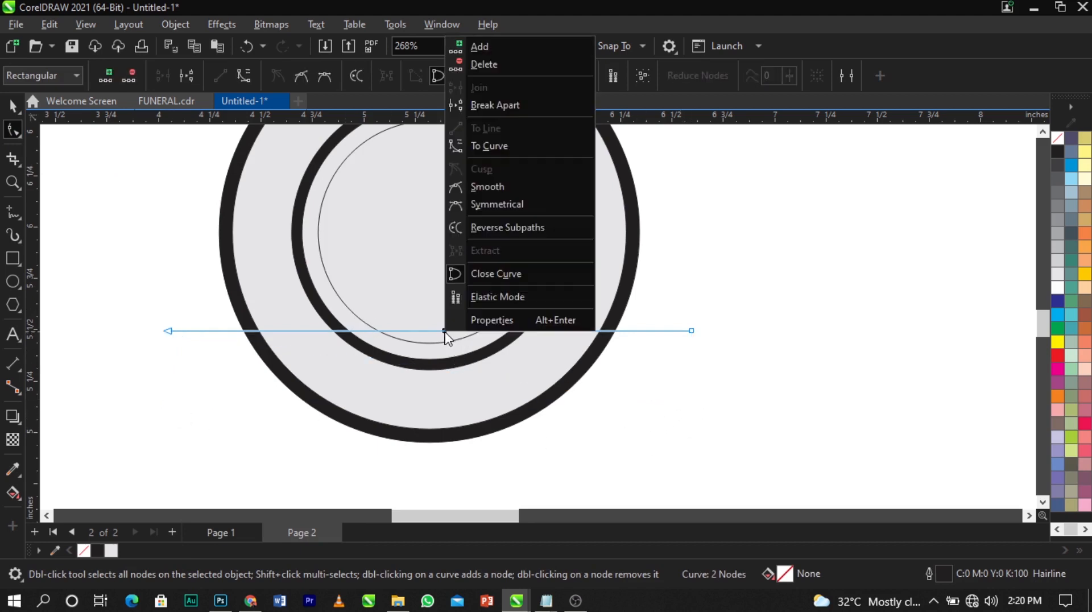
pyautogui.click(478, 149)
pyautogui.moveTo(422, 330); pyautogui.dragTo(429, 296)
# Bend the lower segment into a shallower upward arc, leaving a 2.552 x 0.163 inch strip
pyautogui.scroll(1, 429, 331)
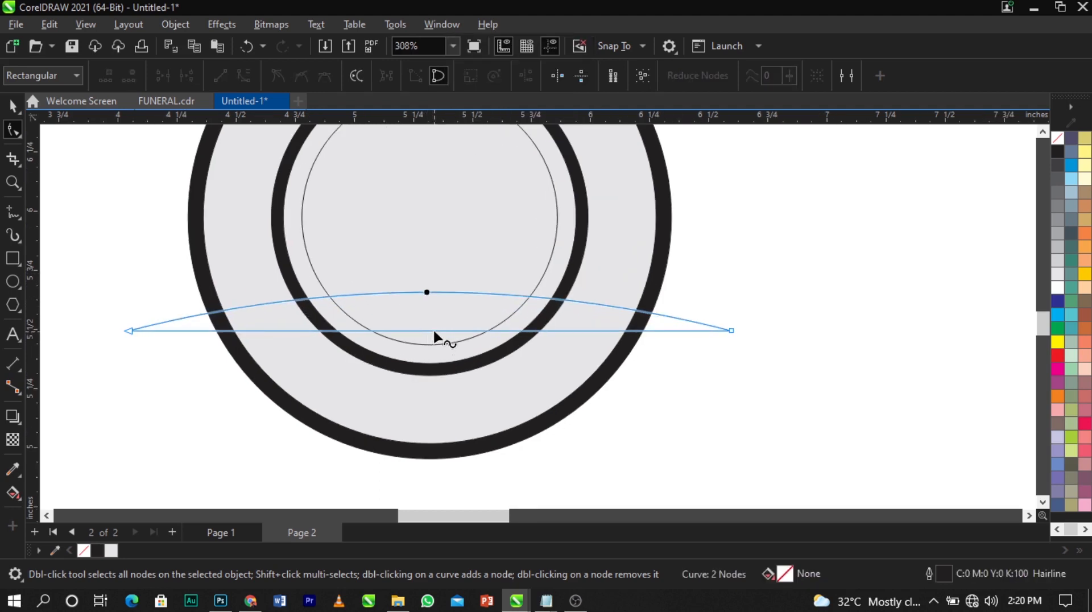
pyautogui.rightClick(434, 331)
pyautogui.click(495, 151)
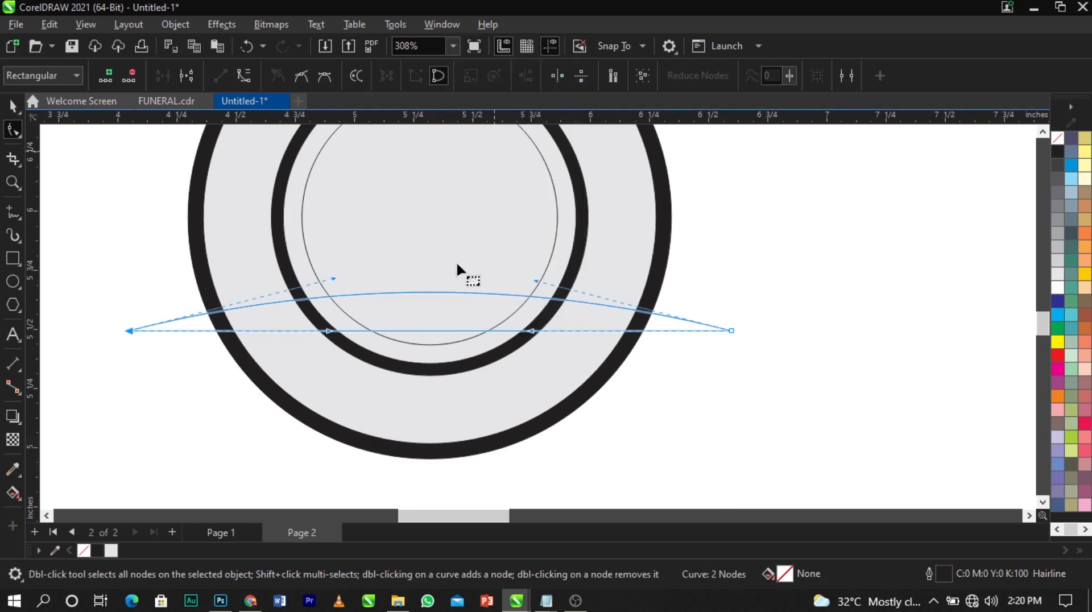
pyautogui.moveTo(431, 329); pyautogui.dragTo(431, 311)
pyautogui.press('space')
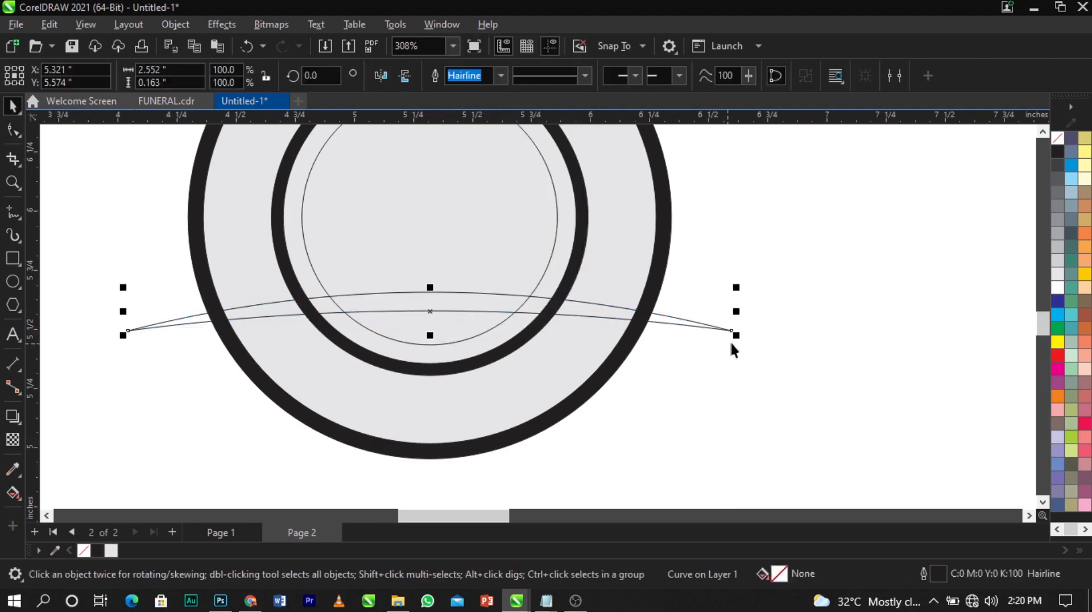
# Stretch the arc to 107% width, move it below the circles and centre it horizontally
pyautogui.moveTo(739, 339); pyautogui.dragTo(756, 342)
pyautogui.moveTo(505, 305); pyautogui.dragTo(500, 326)
pyautogui.keyDown('shift'); pyautogui.click(508, 293); pyautogui.keyUp('shift')
pyautogui.press('c')
pyautogui.scroll(-1, 483, 331)
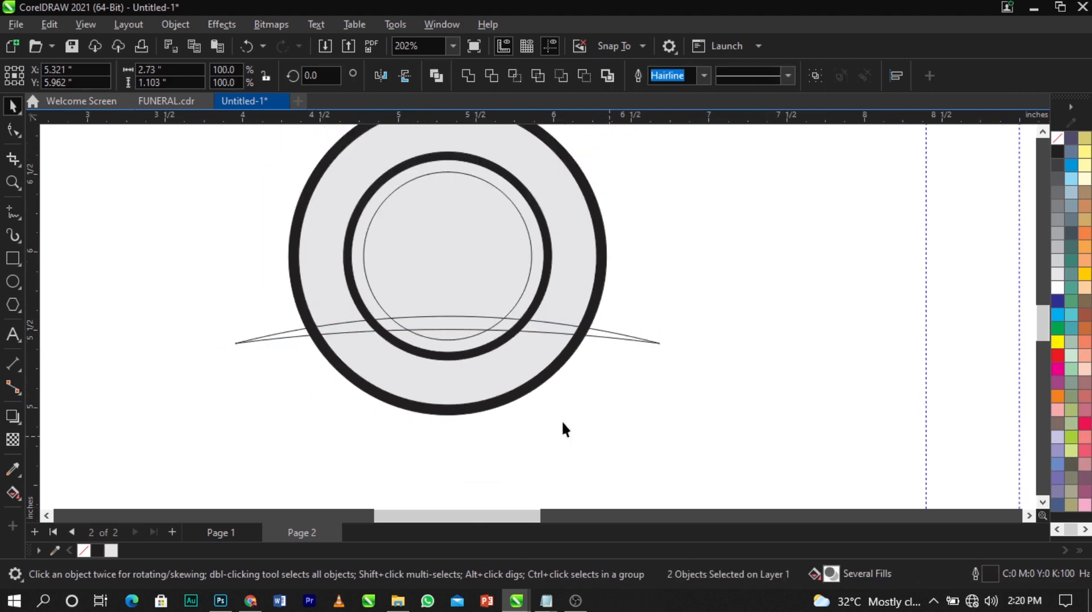
pyautogui.click(562, 420)
pyautogui.press('z')
pyautogui.moveTo(179, 251); pyautogui.dragTo(711, 433)
pyautogui.click(710, 431)
pyautogui.press('space')
pyautogui.scroll(-4, 666, 384)
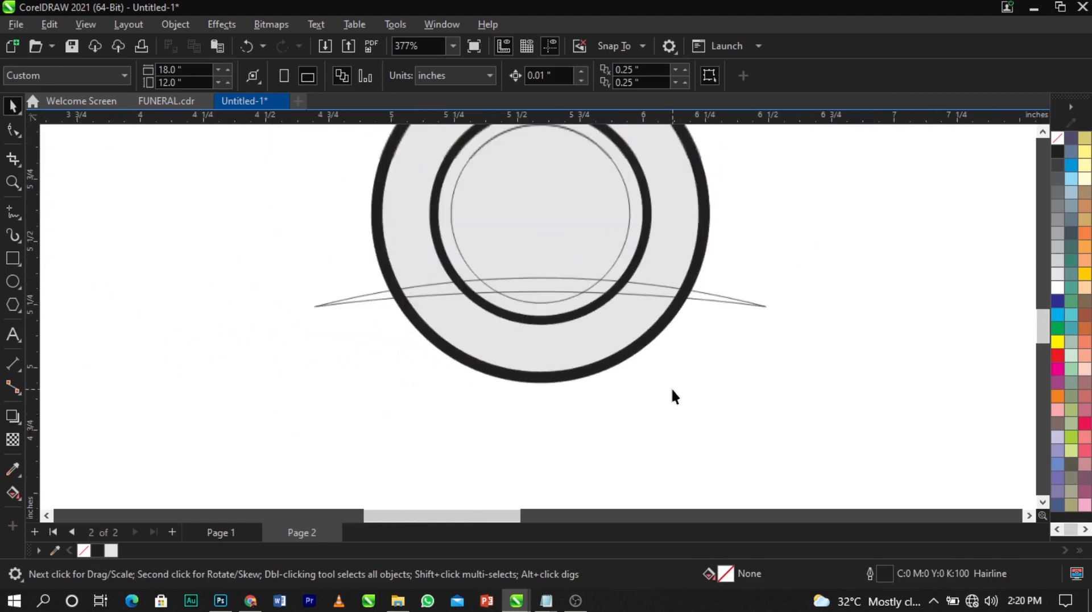
# Fill the arc solid black and remove its outline, making a 2.73 x 0.175 inch swoosh
pyautogui.click(582, 285)
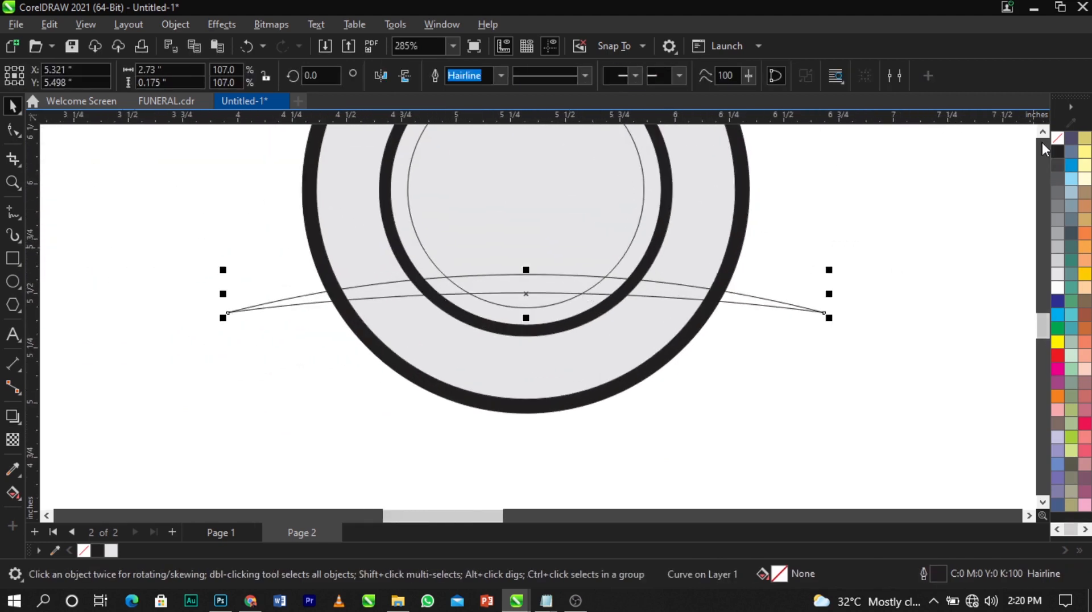
pyautogui.click(1057, 149)
pyautogui.rightClick(1057, 148)
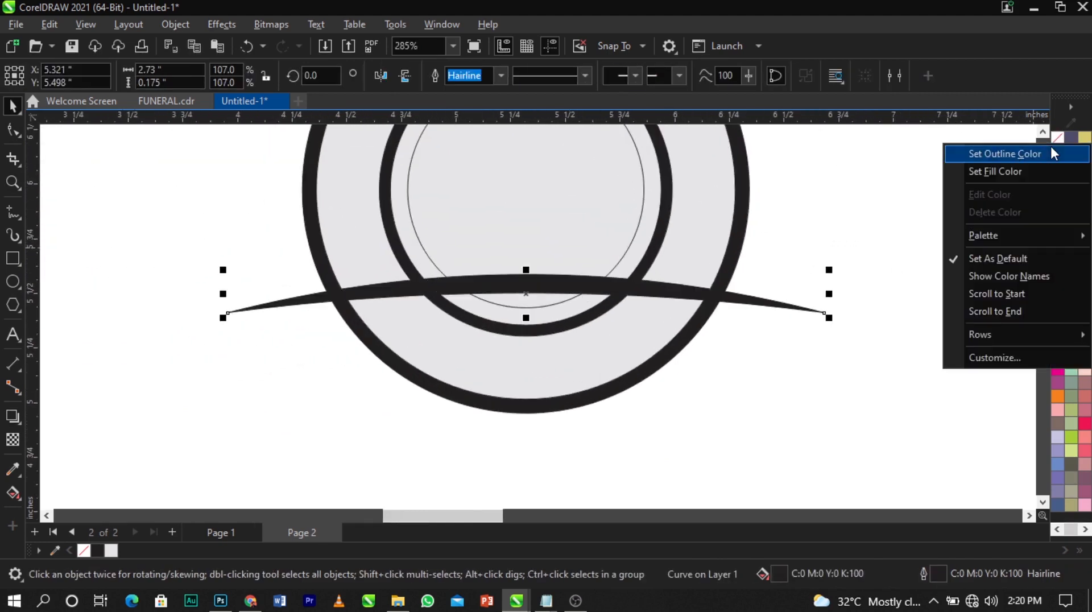
pyautogui.press('Escape')
pyautogui.click(978, 250)
pyautogui.click(520, 283)
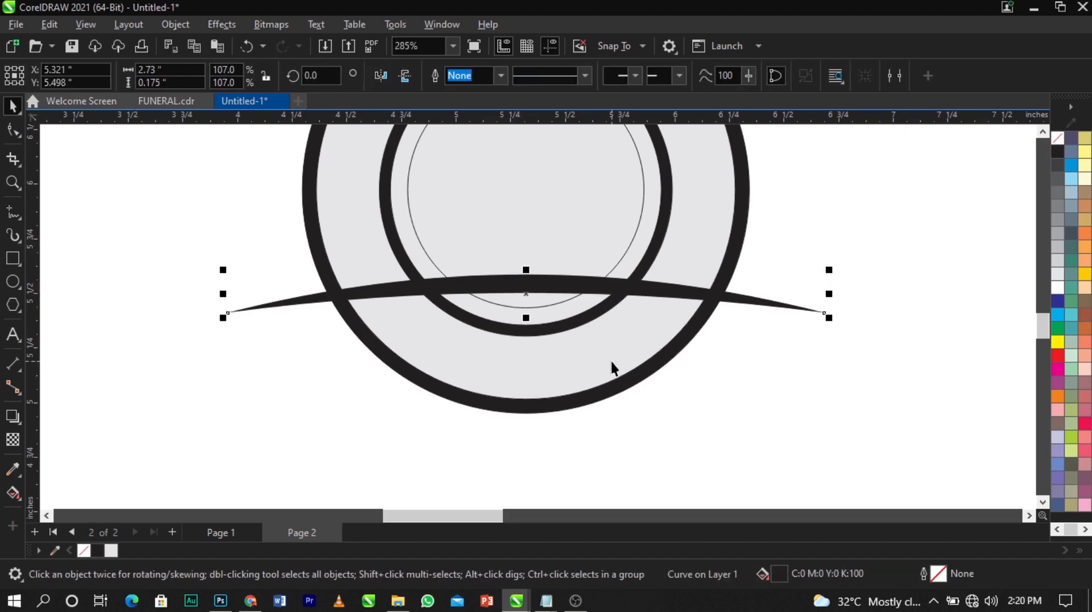
pyautogui.moveTo(578, 290); pyautogui.dragTo(582, 388)
pyautogui.rightClick(583, 388)
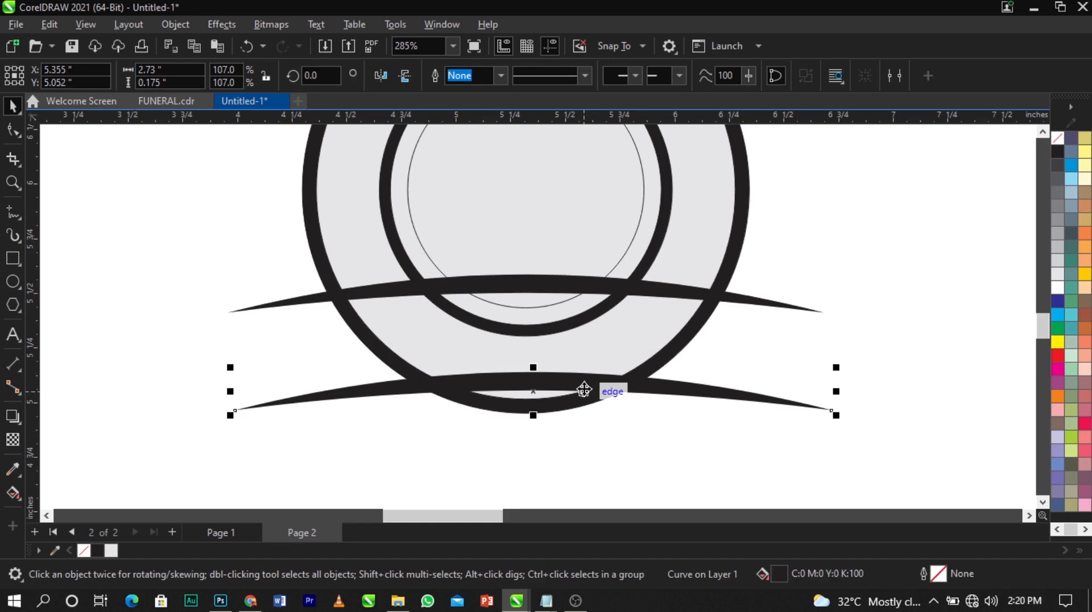
pyautogui.hotkey('ctrl', 'z')
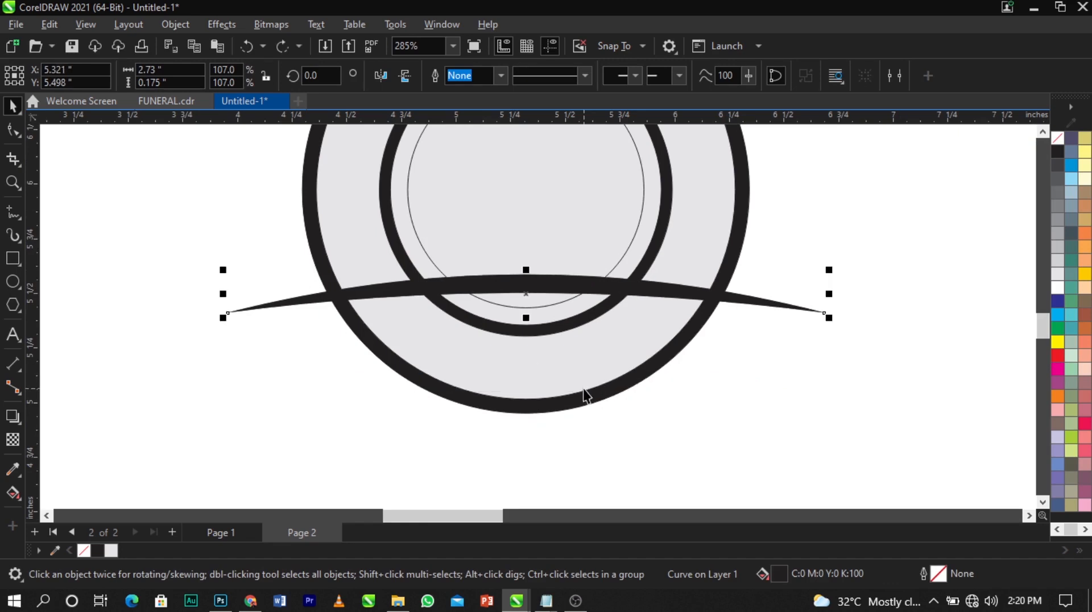
# Add two nodes on the swoosh's lower edge and drag them down into a 2.73 x 1.036 inch banner body
pyautogui.click(13, 128)
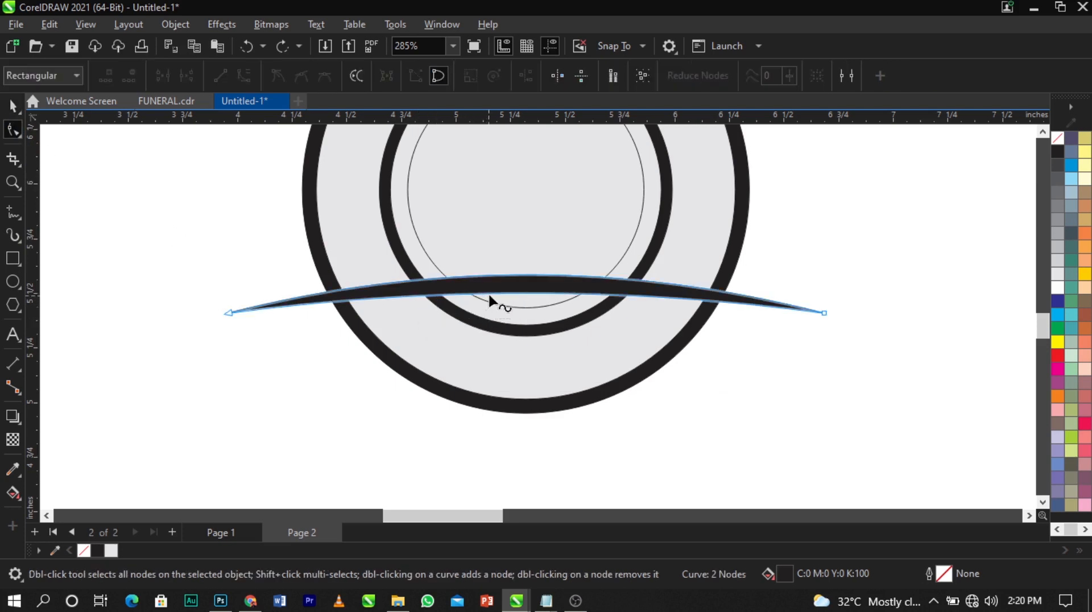
pyautogui.scroll(-3, 495, 302)
pyautogui.scroll(2, 499, 310)
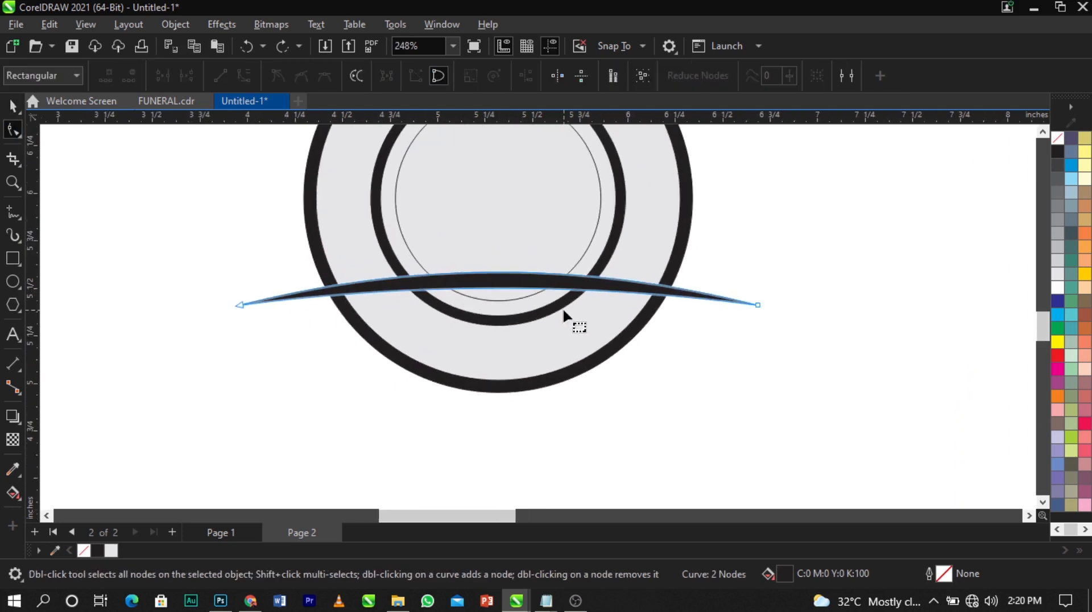
pyautogui.doubleClick(534, 288)
pyautogui.moveTo(534, 288); pyautogui.dragTo(706, 432)
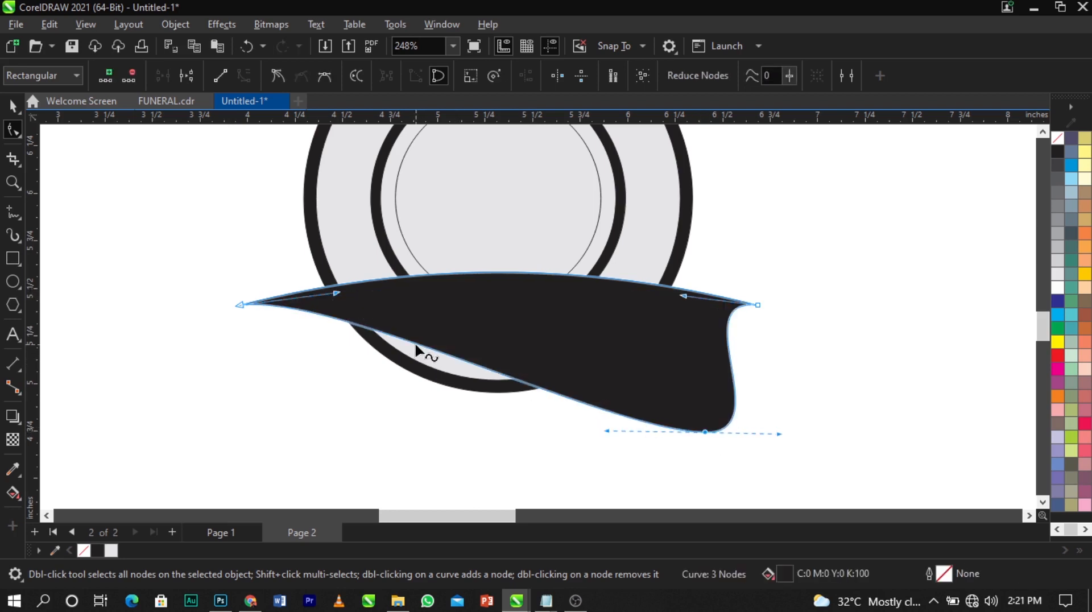
pyautogui.doubleClick(415, 343)
pyautogui.moveTo(414, 343); pyautogui.dragTo(305, 455)
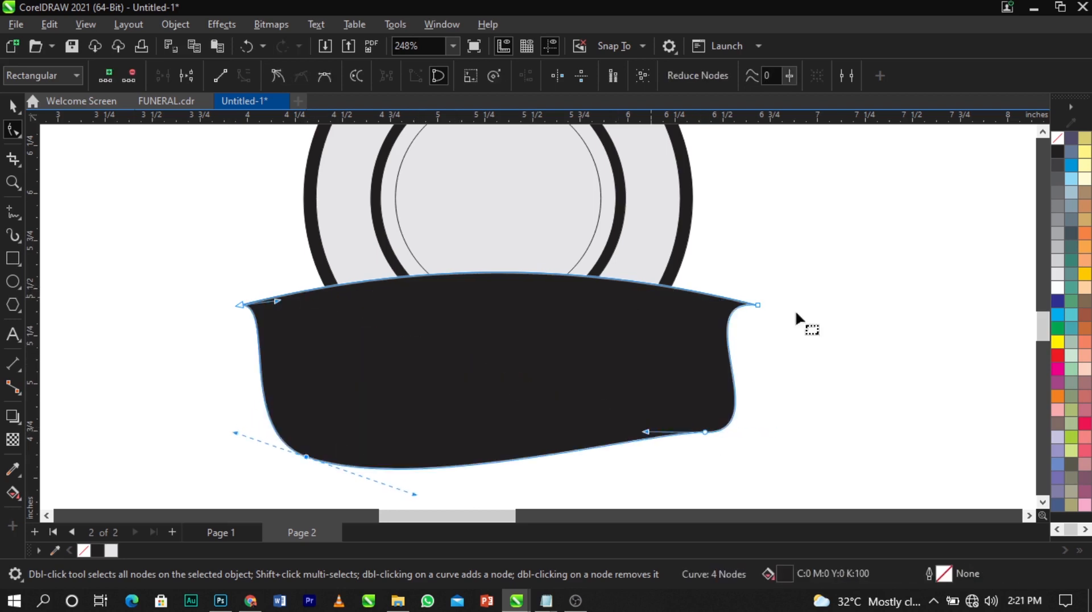
pyautogui.press('space')
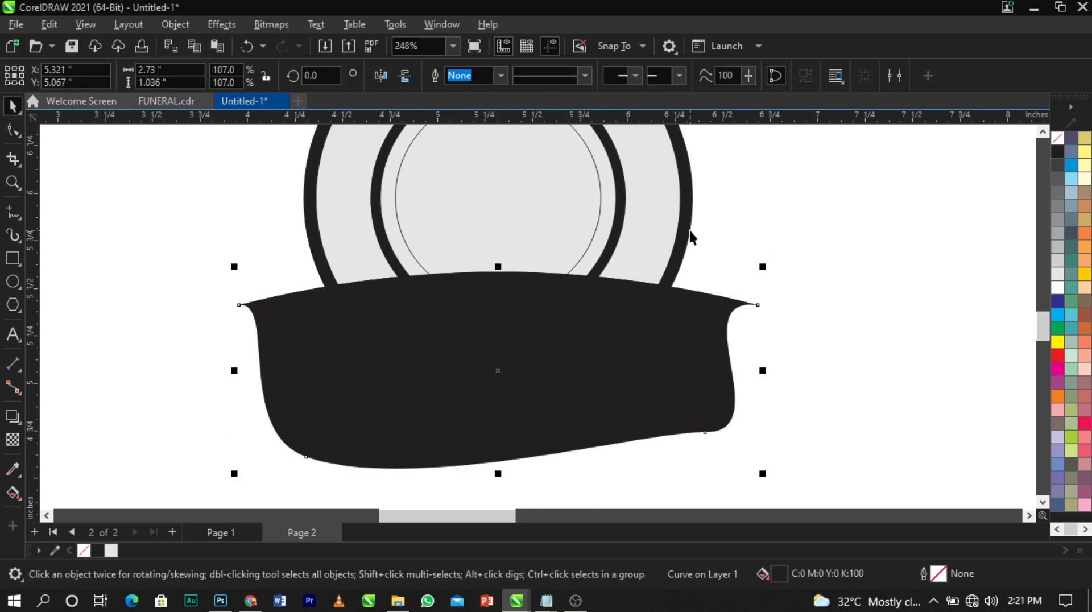
pyautogui.scroll(-2, 572, 304)
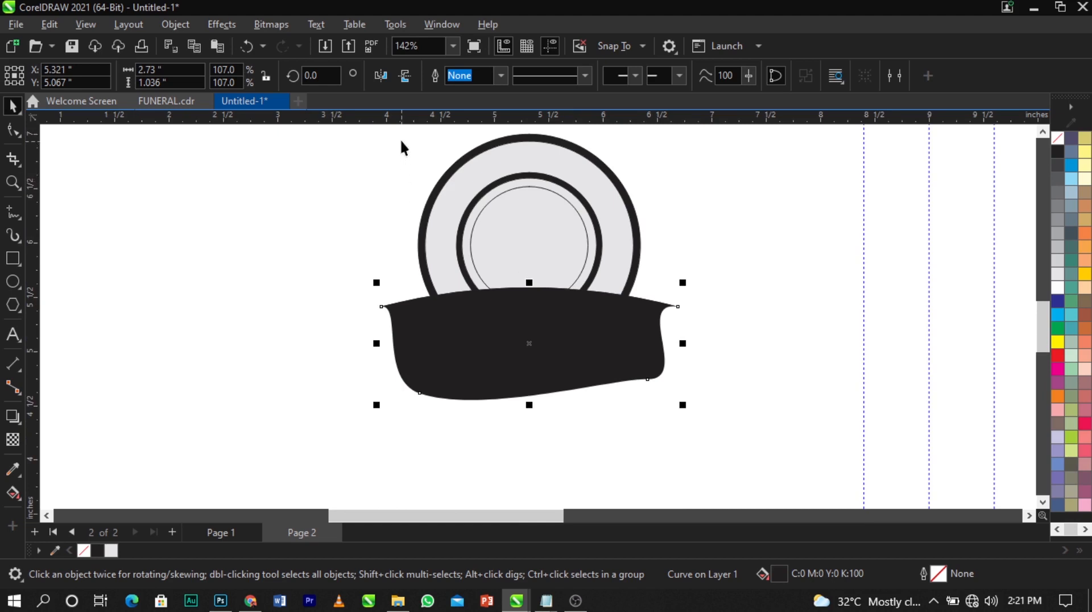
# Trim the circle group with the black banner shape so the rings end in a curved edge
pyautogui.moveTo(406, 127); pyautogui.dragTo(654, 367)
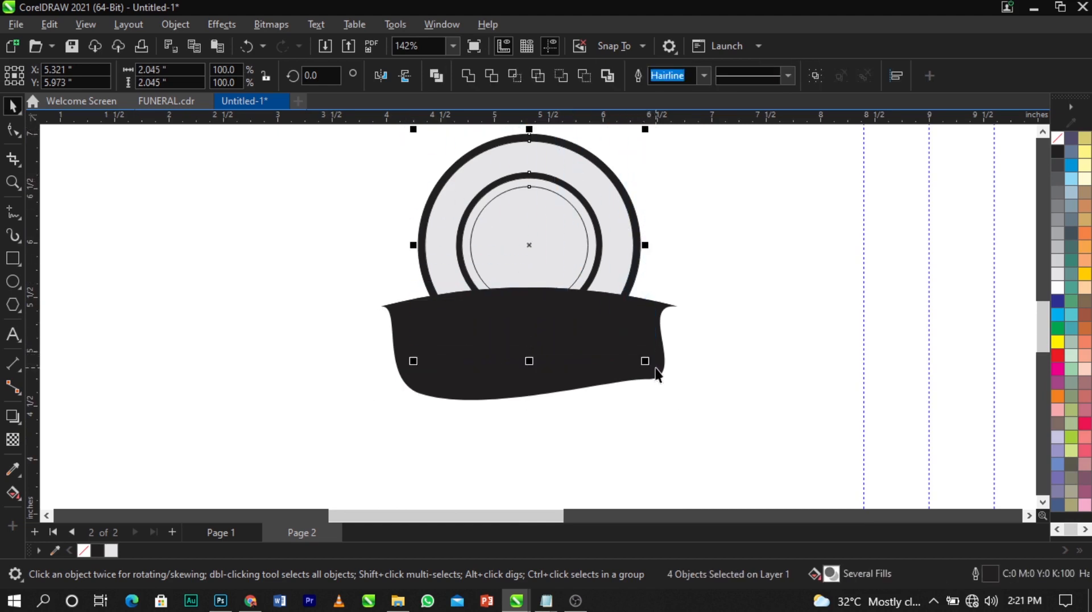
pyautogui.press('Escape')
pyautogui.click(635, 355)
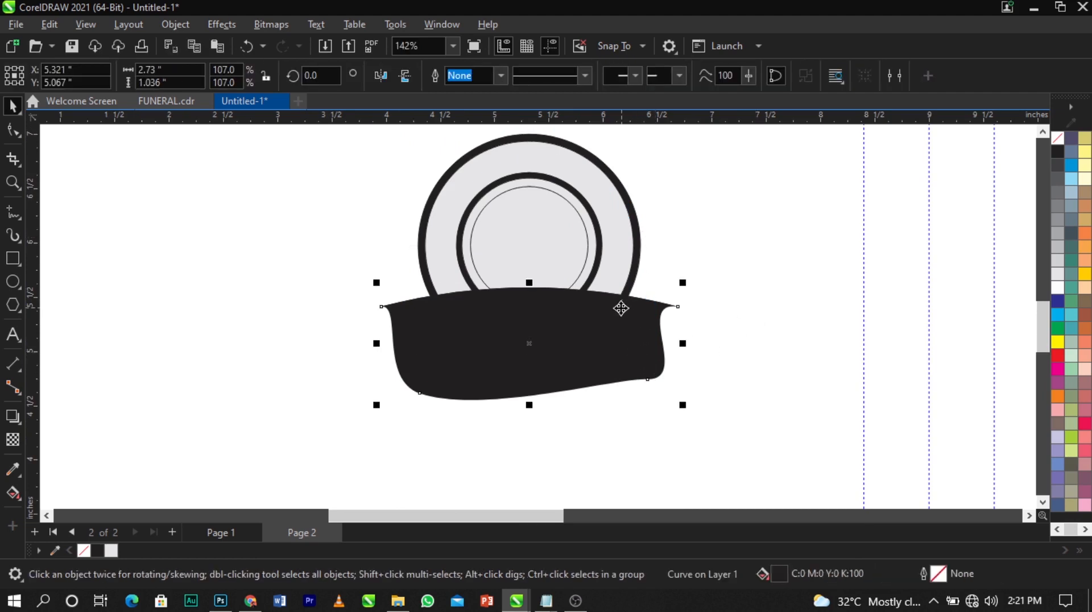
pyautogui.keyDown('shift'); pyautogui.click(629, 249); pyautogui.keyUp('shift')
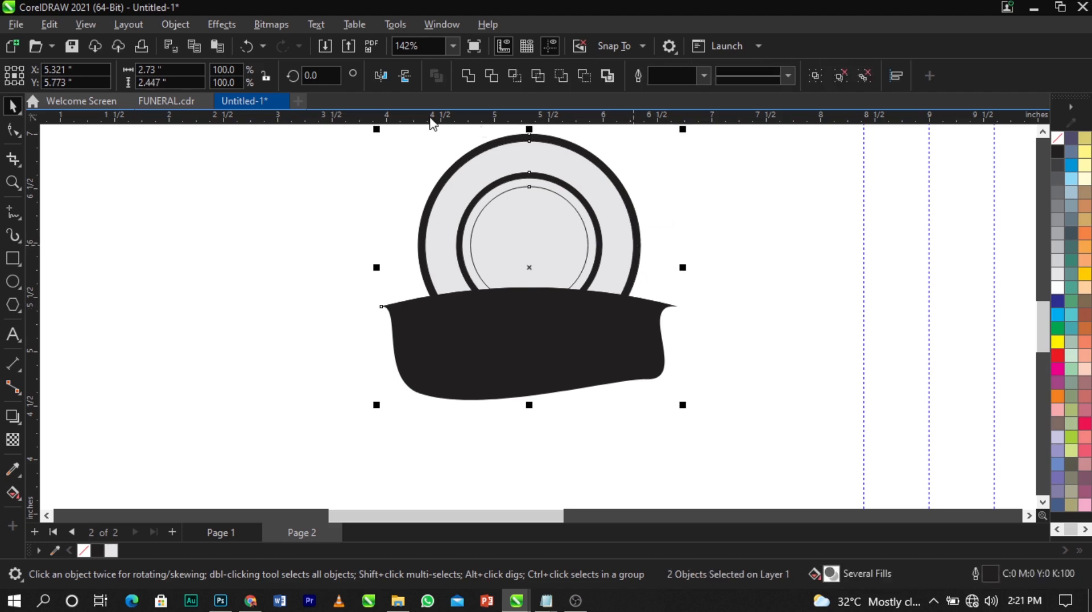
pyautogui.moveTo(512, 214); pyautogui.dragTo(717, 214)
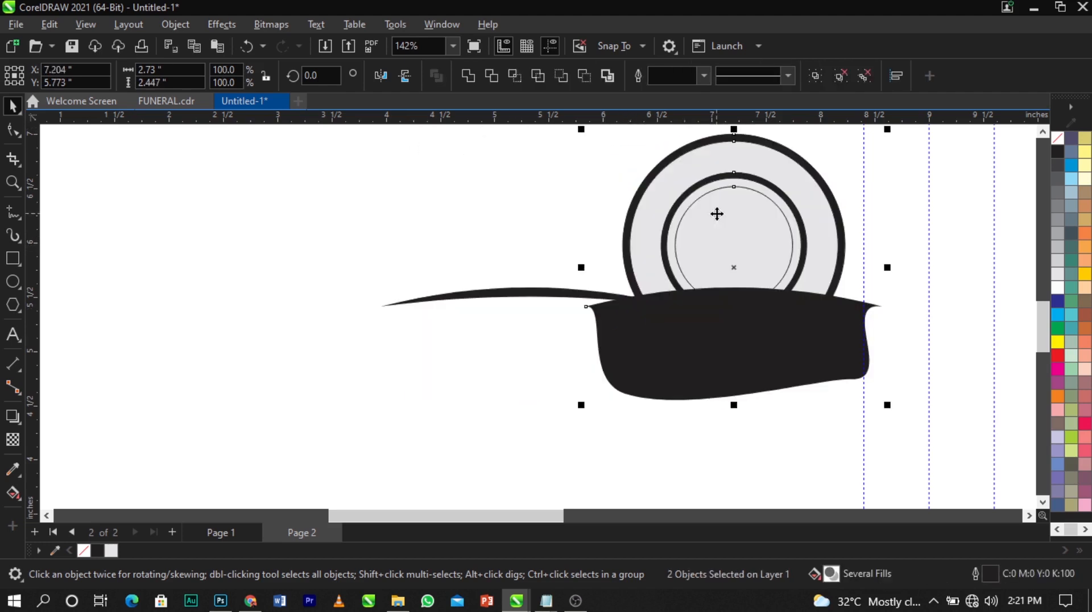
pyautogui.hotkey('ctrl', 'z')
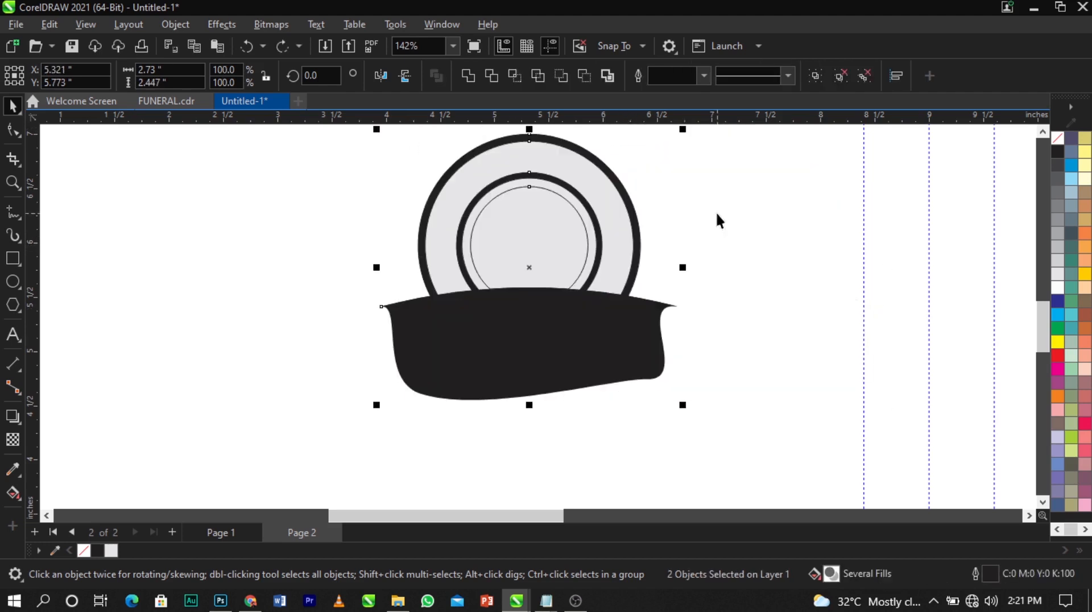
pyautogui.click(484, 80)
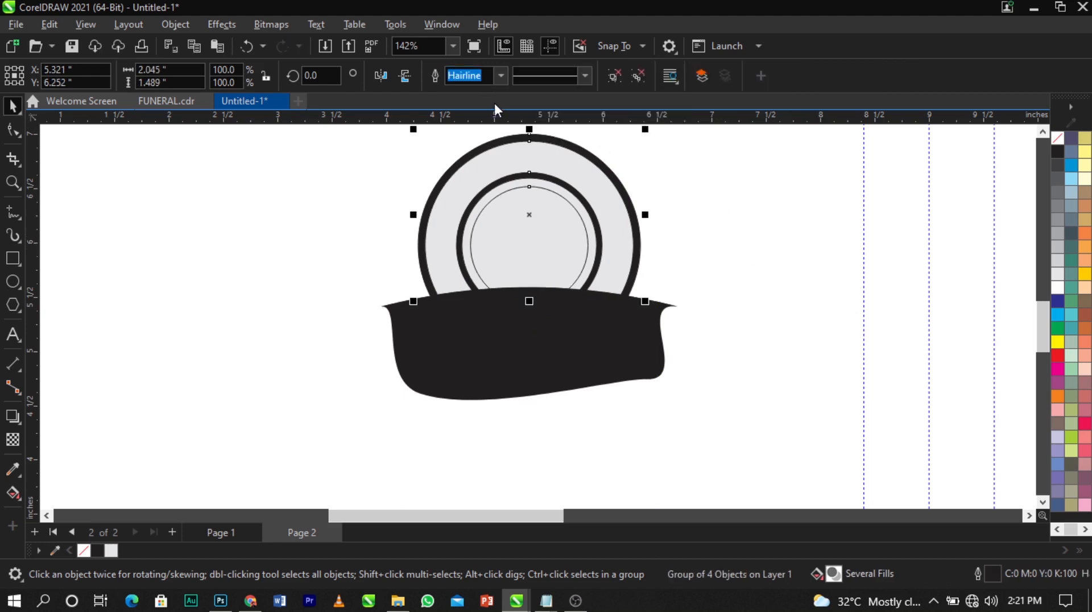
pyautogui.click(732, 302)
# Delete the banner body, leaving the thin black arc beneath the rings
pyautogui.click(628, 346)
pyautogui.press('Delete')
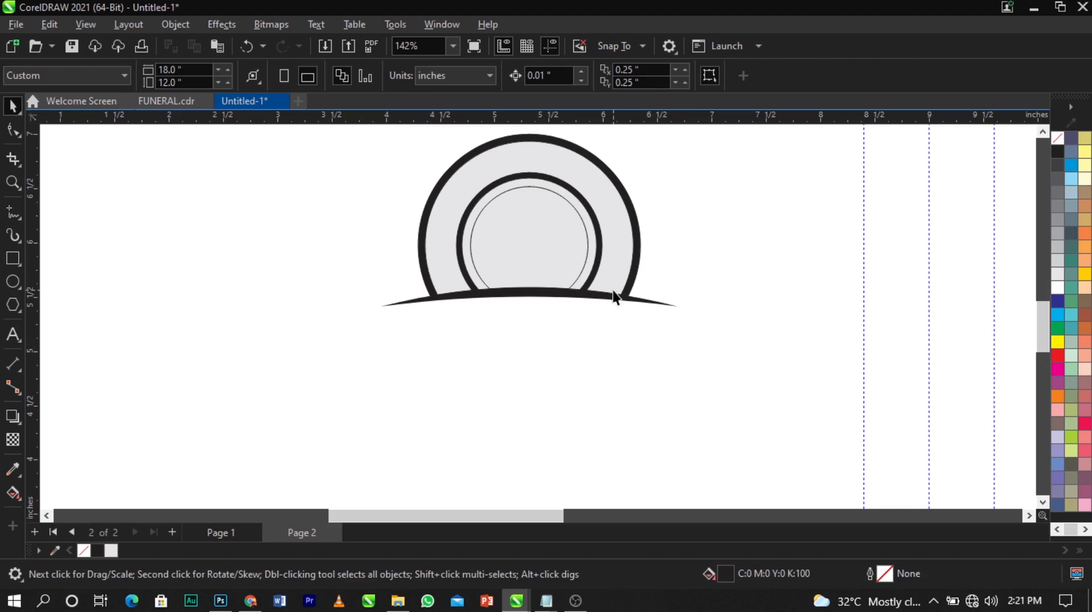
pyautogui.scroll(2, 600, 203)
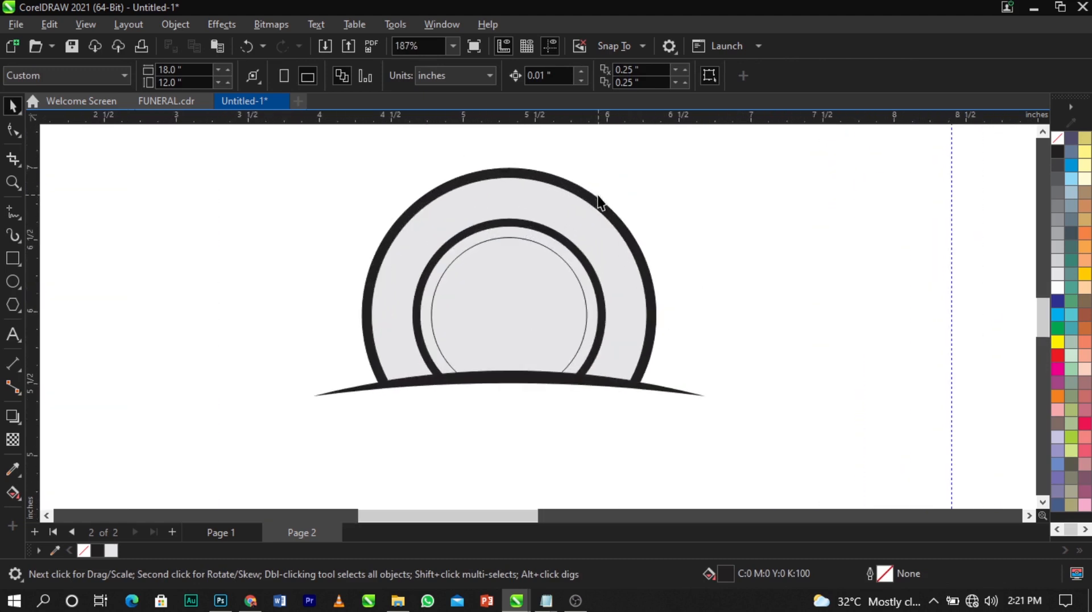
pyautogui.scroll(1, 633, 312)
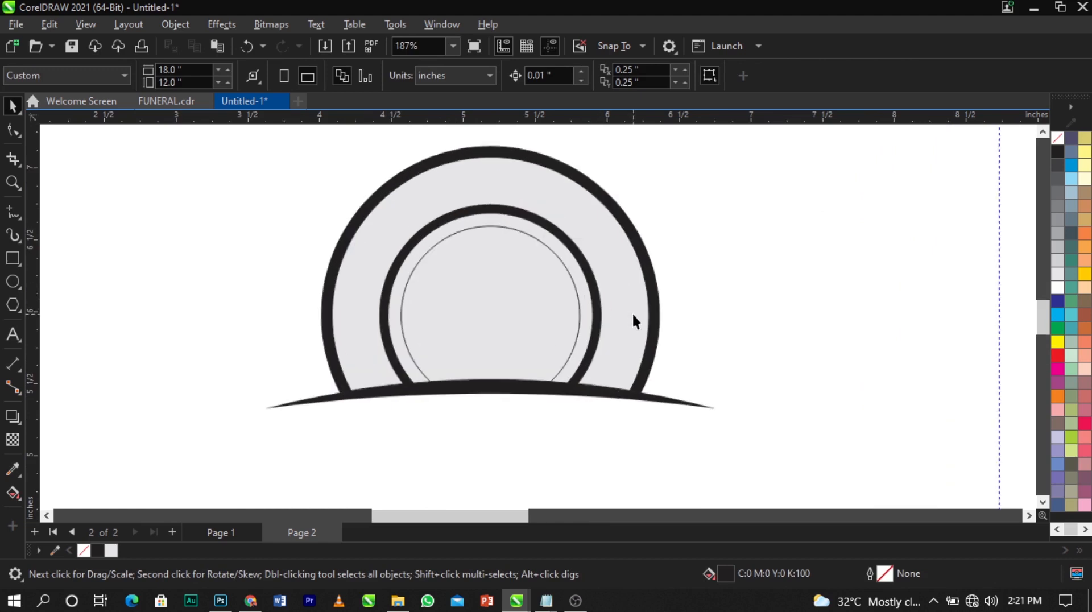
pyautogui.click(544, 388)
pyautogui.press('Escape')
pyautogui.scroll(-2, 473, 318)
# Draw a wide rectangle just below the black arc, centred under the ring
pyautogui.press('z')
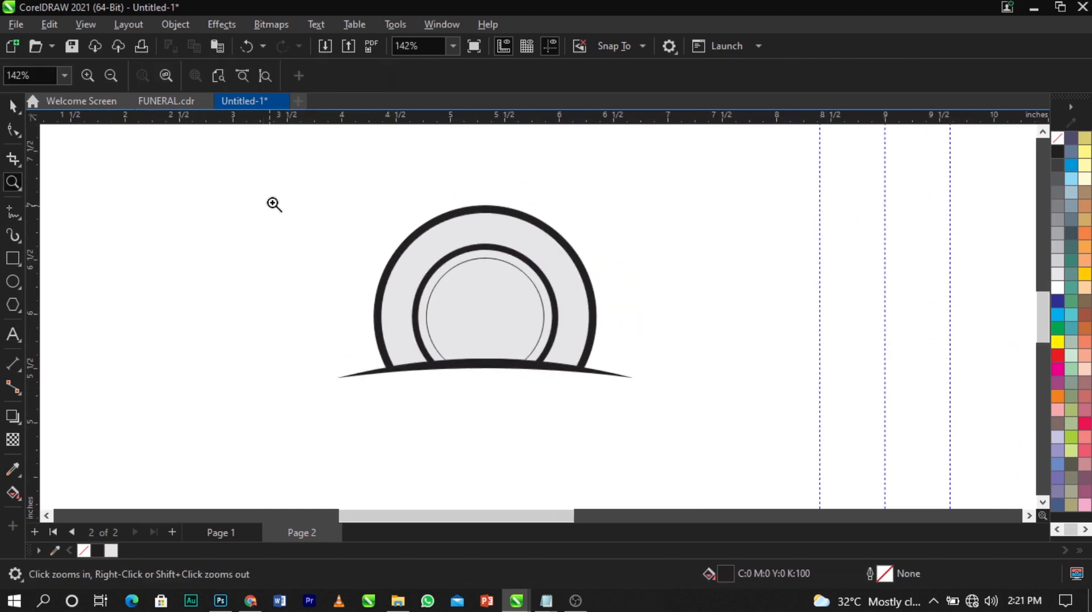
pyautogui.moveTo(273, 199)
pyautogui.mouseDown()
pyautogui.moveTo(668, 470)
pyautogui.moveTo(721, 481)
pyautogui.mouseUp()
pyautogui.press('space')
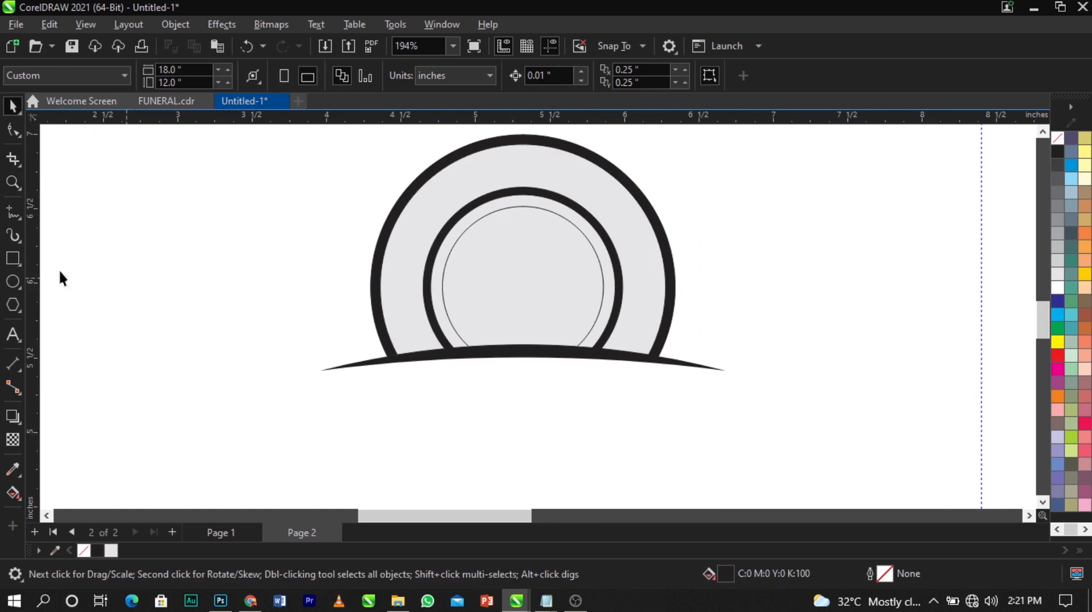
pyautogui.click(13, 258)
pyautogui.scroll(1, 521, 402)
pyautogui.moveTo(373, 366); pyautogui.dragTo(669, 415)
pyautogui.press('space')
pyautogui.keyDown('shift'); pyautogui.click(673, 338); pyautogui.keyUp('shift')
pyautogui.press('c')
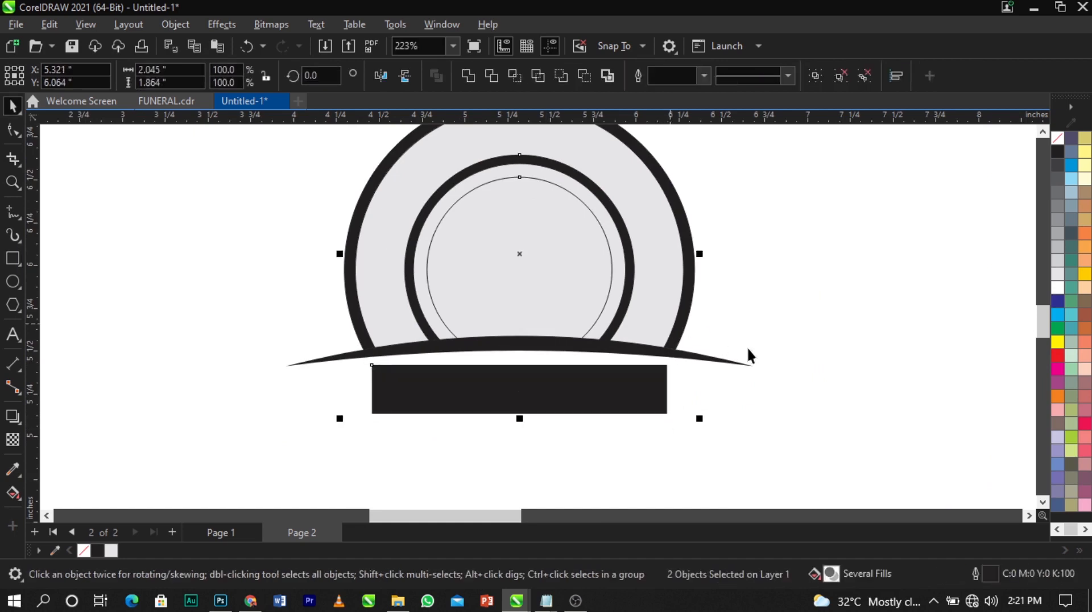
# Remove the rectangle's fill and give it a black outline
pyautogui.click(747, 347)
pyautogui.click(606, 396)
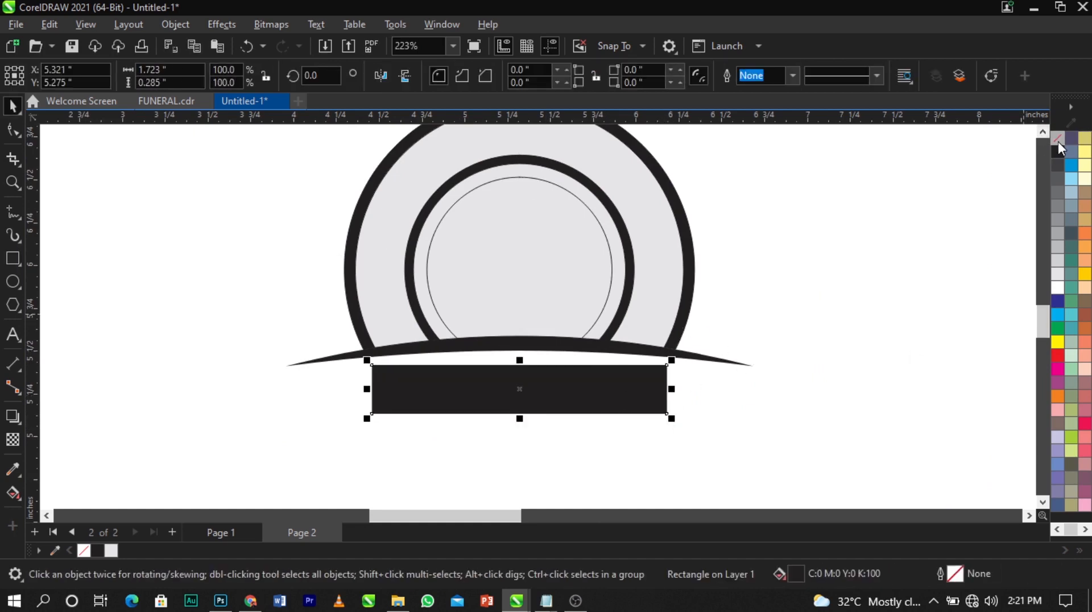
pyautogui.click(1059, 141)
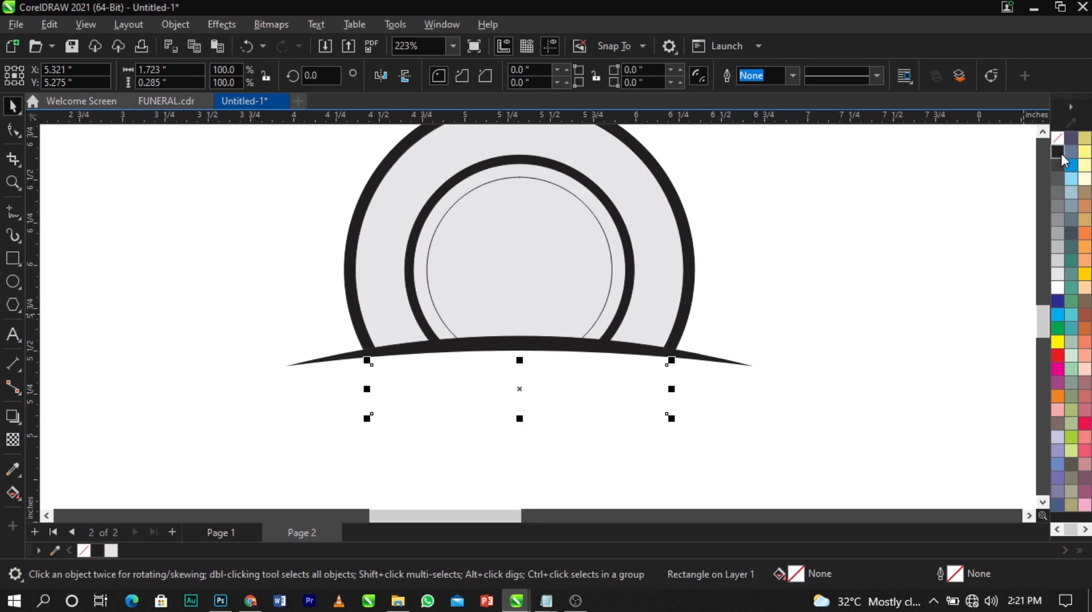
pyautogui.rightClick(1062, 154)
pyautogui.click(1043, 166)
pyautogui.click(907, 261)
# Convert the rectangle to curves and pull both bottom corners inward so it tapers
pyautogui.scroll(-1, 431, 315)
pyautogui.press('F2')
pyautogui.moveTo(281, 324); pyautogui.dragTo(726, 436)
pyautogui.click(477, 304)
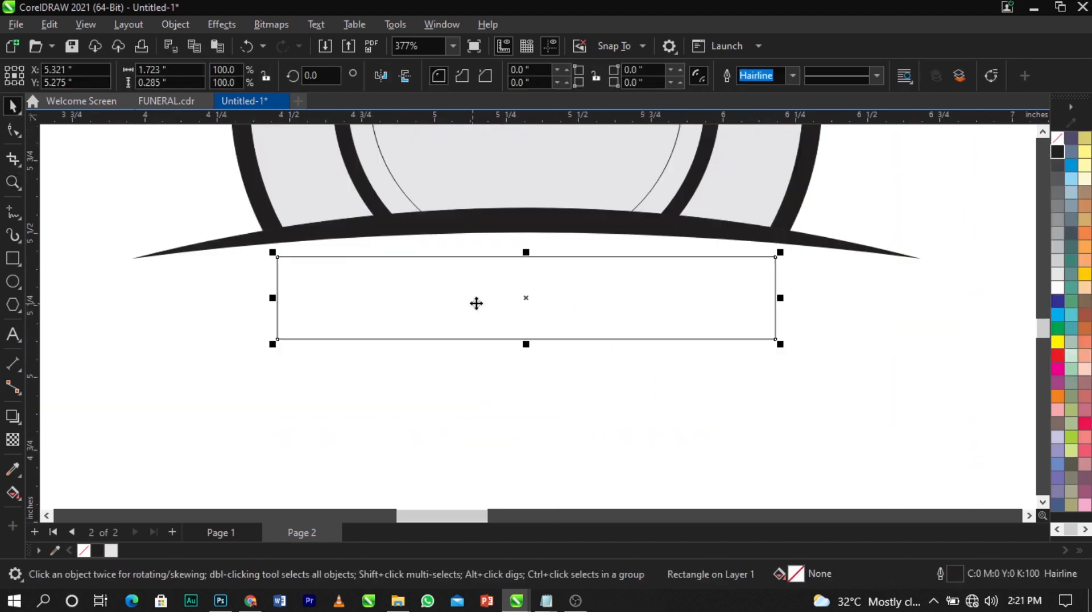
pyautogui.rightClick(408, 320)
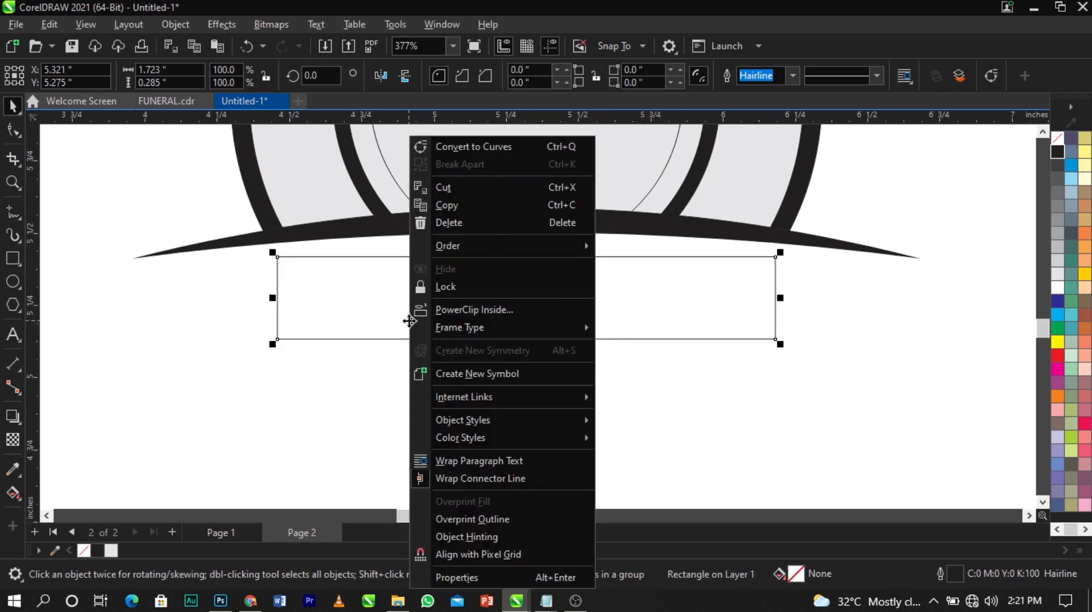
pyautogui.click(458, 148)
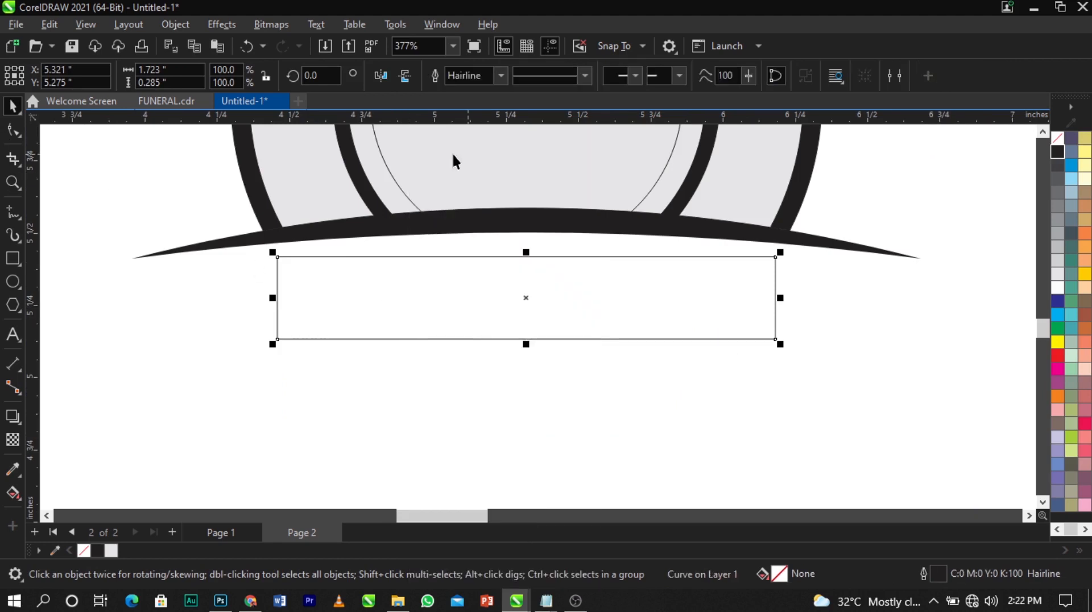
pyautogui.click(7, 137)
pyautogui.click(12, 132)
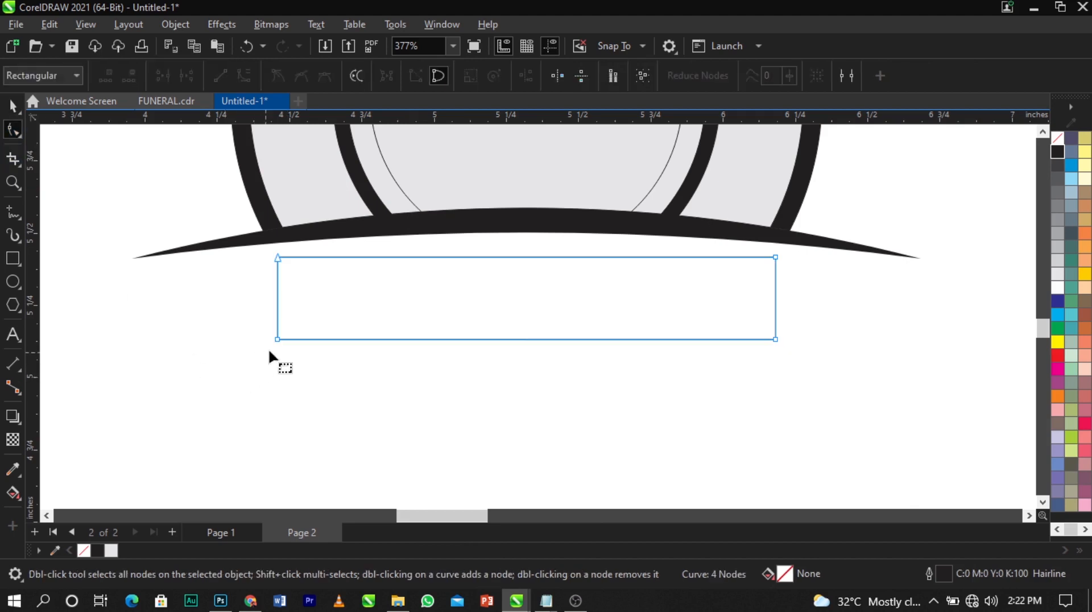
pyautogui.moveTo(277, 339); pyautogui.dragTo(310, 339)
pyautogui.moveTo(776, 339); pyautogui.dragTo(737, 341)
pyautogui.press('space')
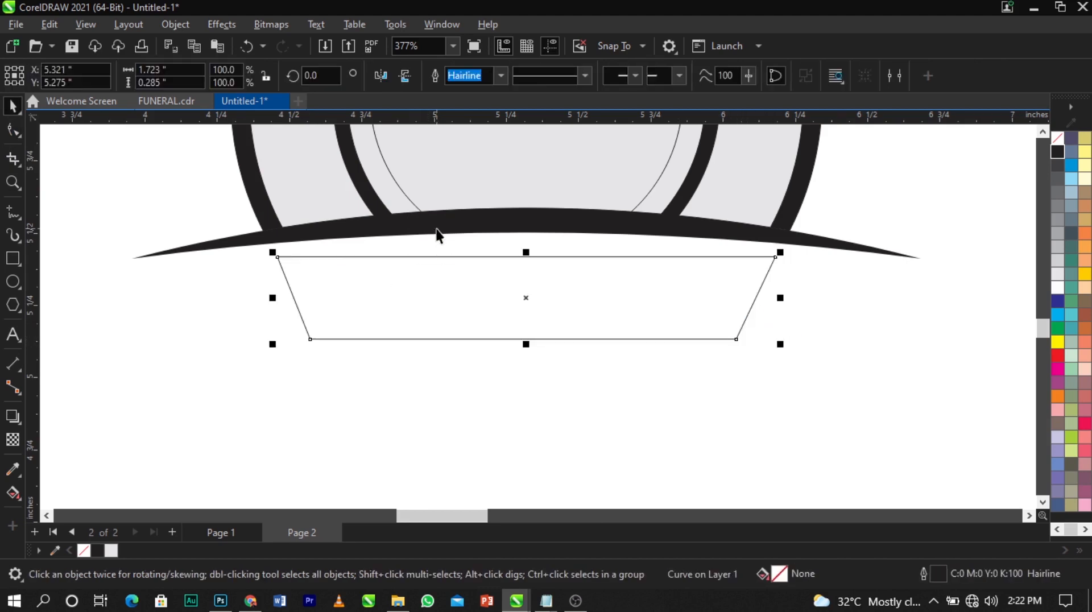
# Turn the trapezoid's top edge into a curve and bend it upward into an arc
pyautogui.keyDown('shift'); pyautogui.click(437, 228); pyautogui.keyUp('shift')
pyautogui.click(435, 388)
pyautogui.click(465, 312)
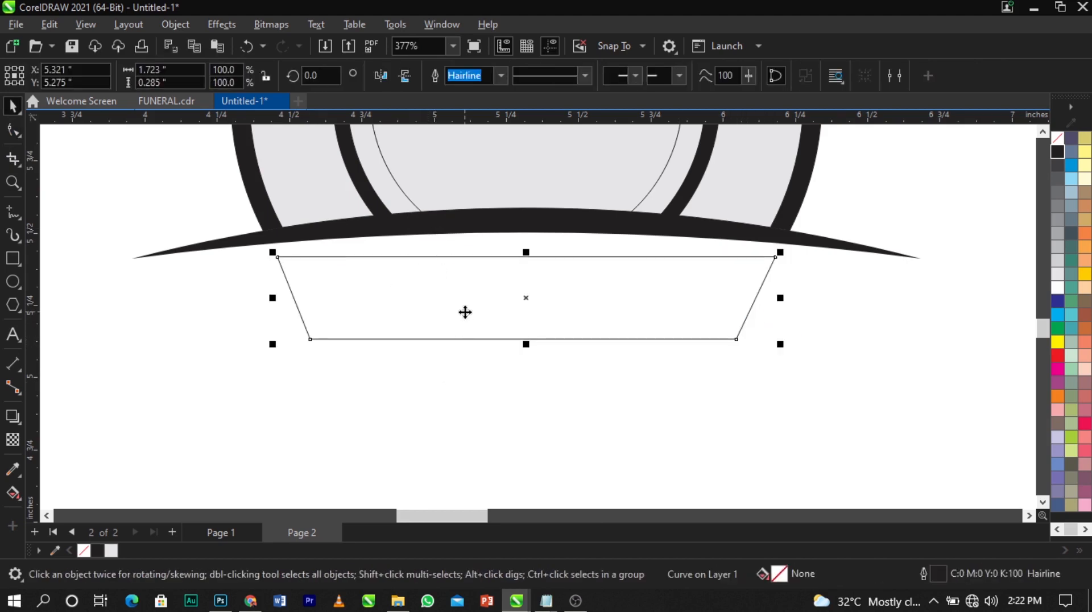
pyautogui.click(14, 131)
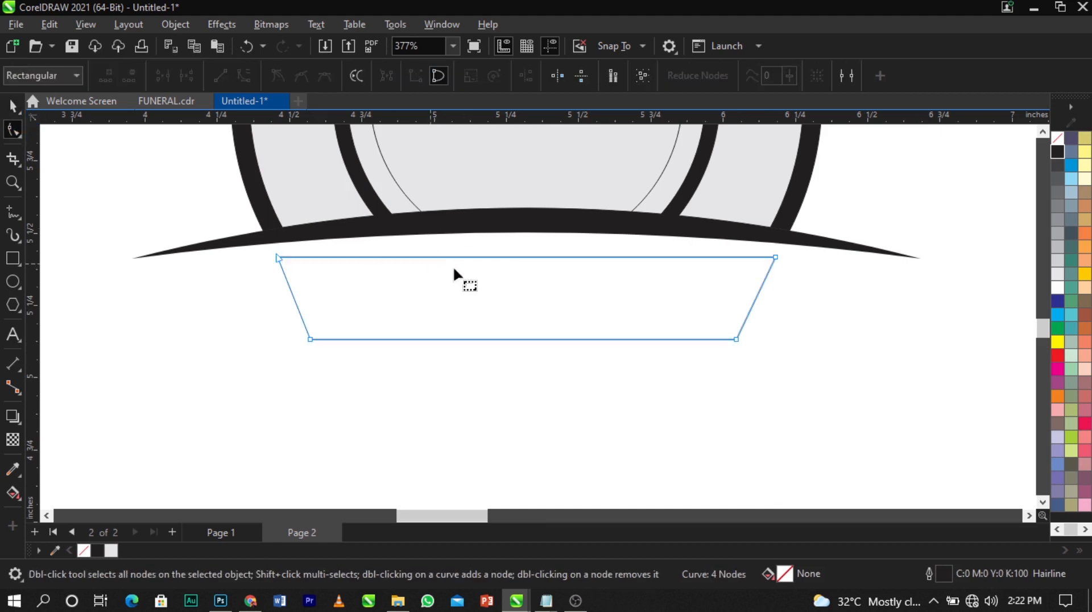
pyautogui.rightClick(512, 258)
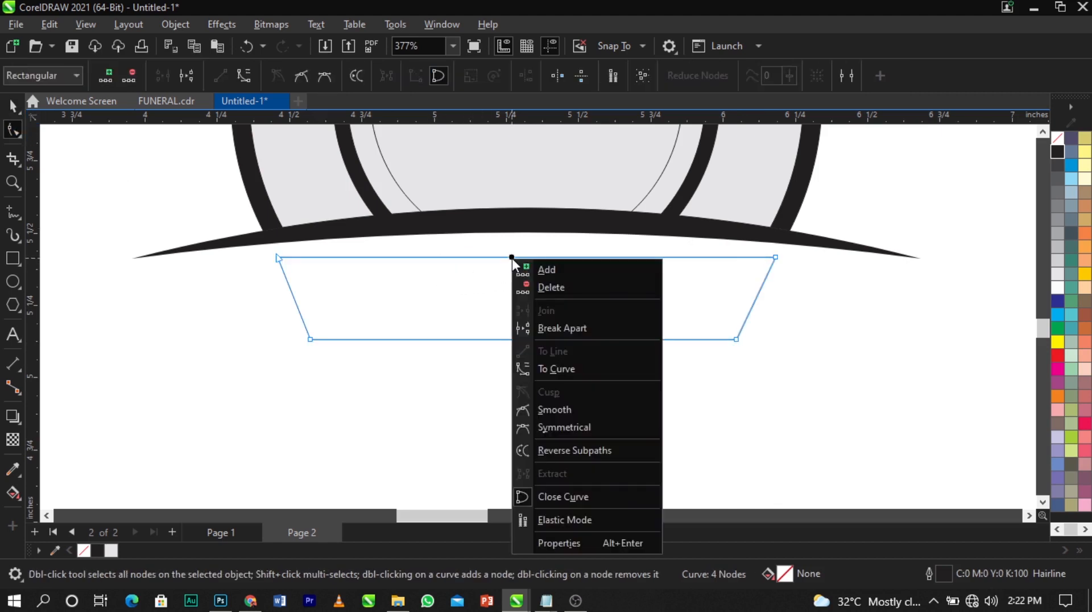
pyautogui.click(571, 368)
pyautogui.scroll(3, 508, 237)
pyautogui.moveTo(541, 278); pyautogui.dragTo(543, 256)
# Turn the bottom edge into a curve and bow it upward to match the top
pyautogui.scroll(-2, 541, 255)
pyautogui.scroll(1, 589, 354)
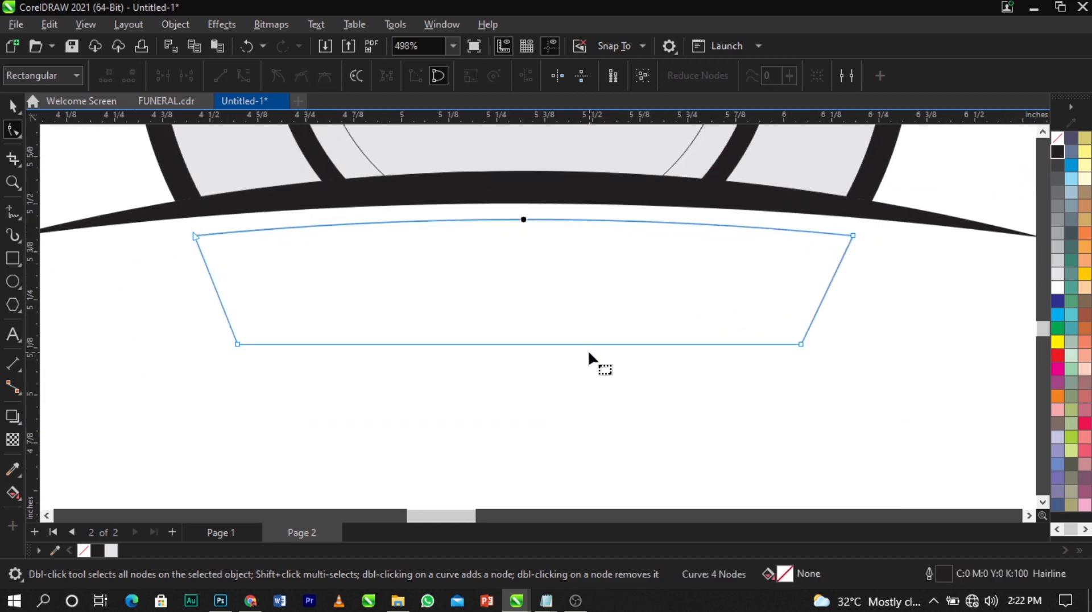
pyautogui.rightClick(589, 344)
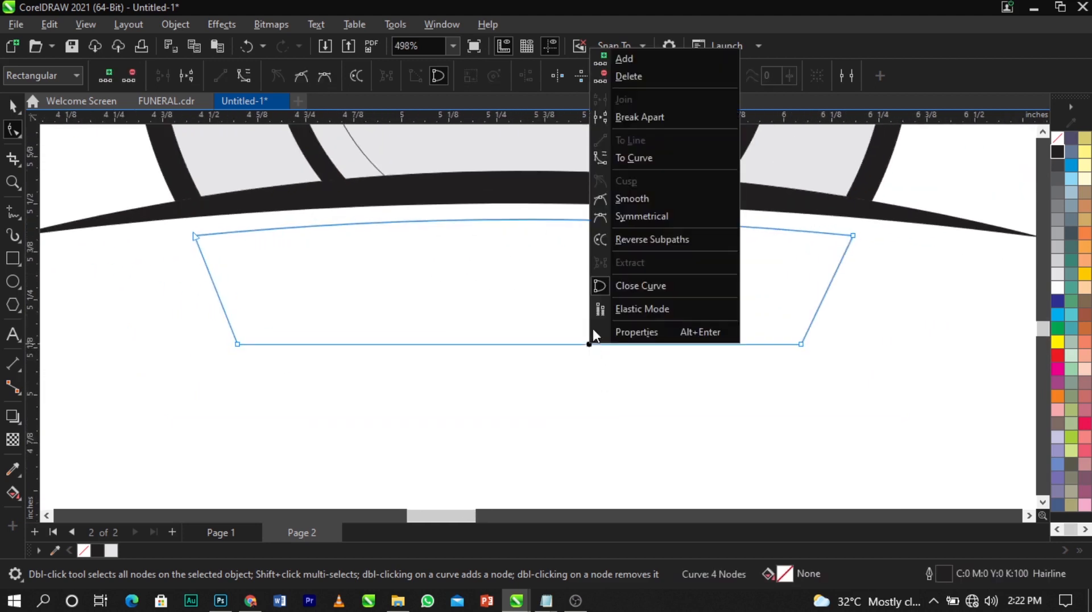
pyautogui.click(619, 164)
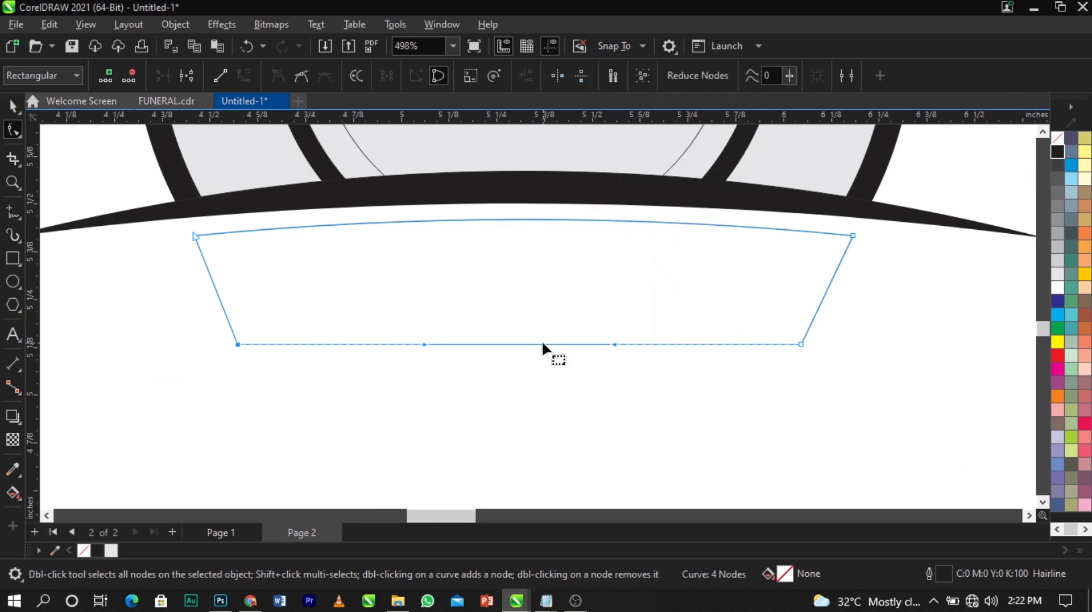
pyautogui.moveTo(541, 342); pyautogui.dragTo(542, 324)
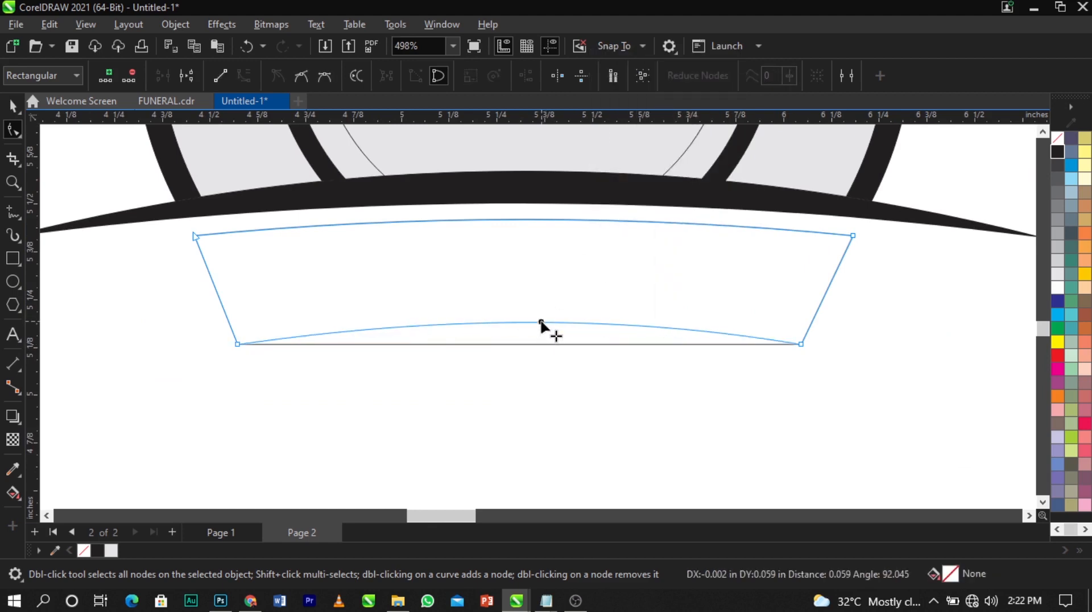
pyautogui.scroll(-2, 455, 304)
pyautogui.press('space')
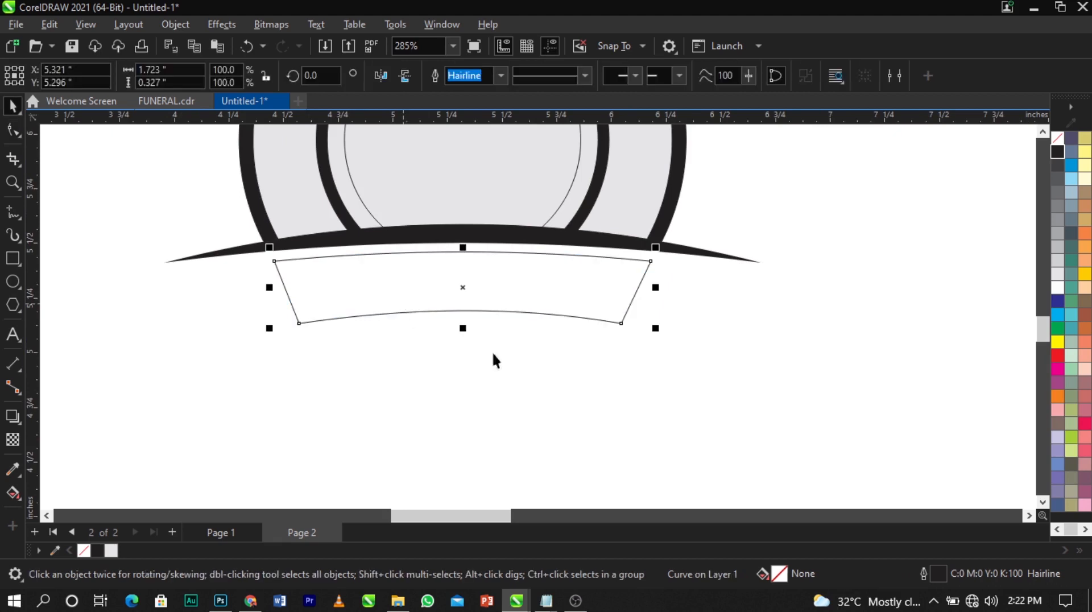
pyautogui.click(727, 401)
pyautogui.scroll(1, 819, 310)
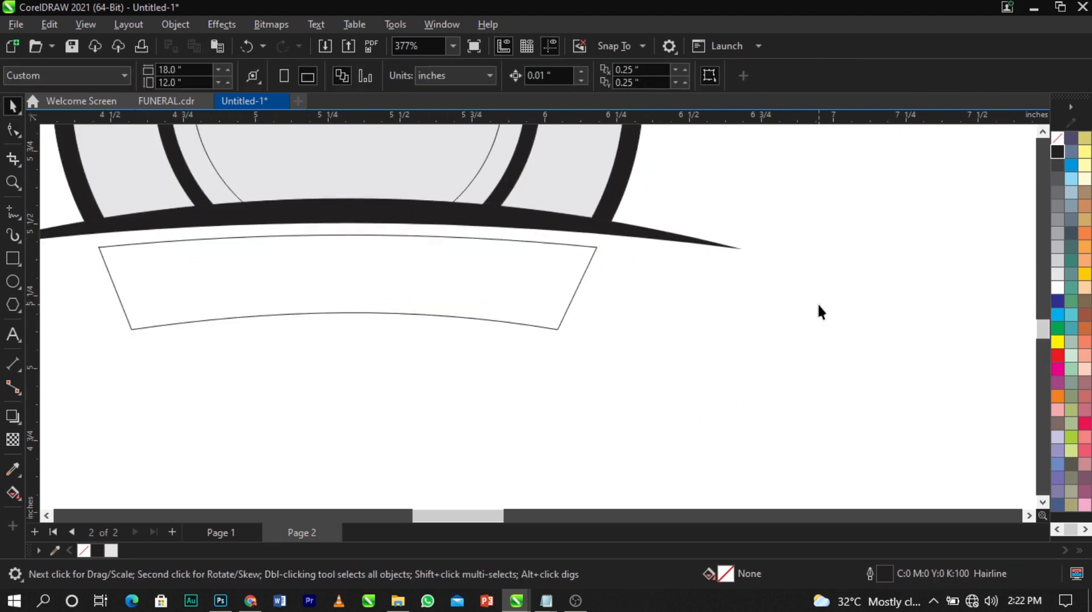
# Draw a small rectangle over the banner's right end and convert it to curves
pyautogui.click(12, 258)
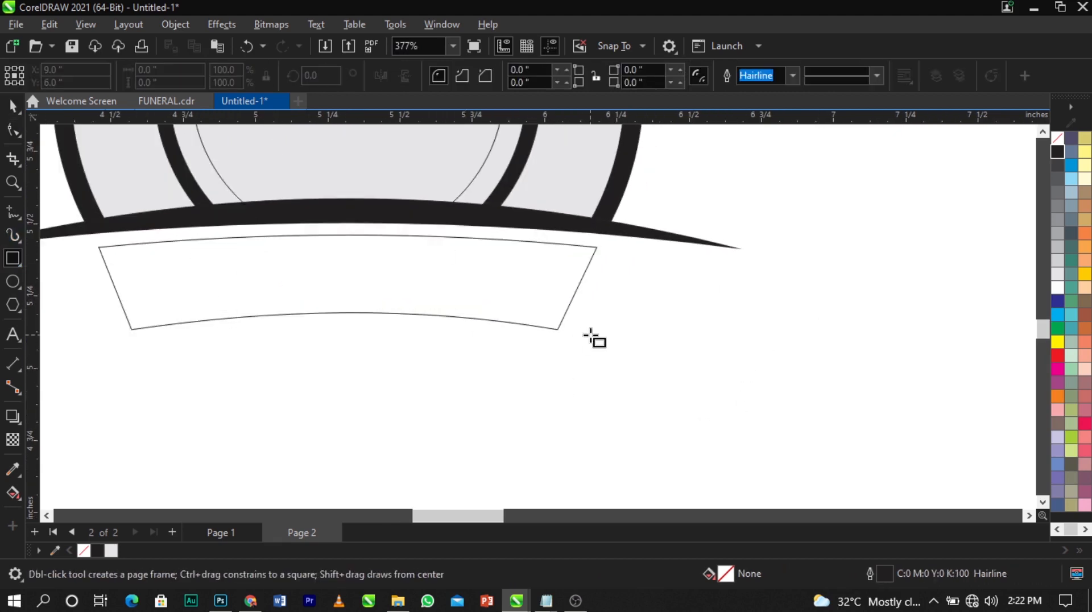
pyautogui.moveTo(514, 264); pyautogui.dragTo(608, 380)
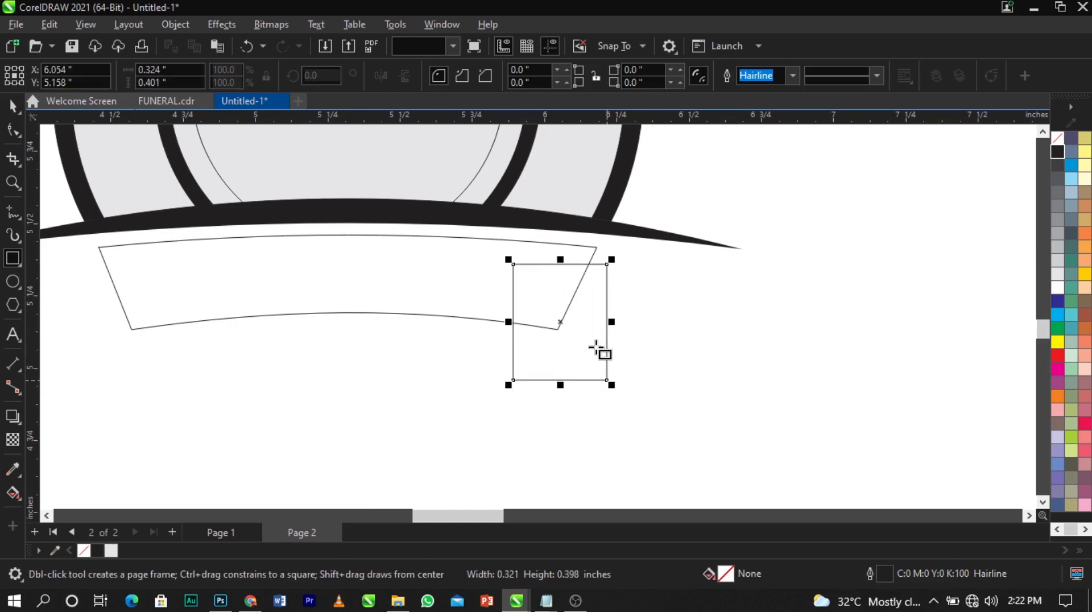
pyautogui.press('space')
pyautogui.rightClick(593, 339)
pyautogui.click(636, 147)
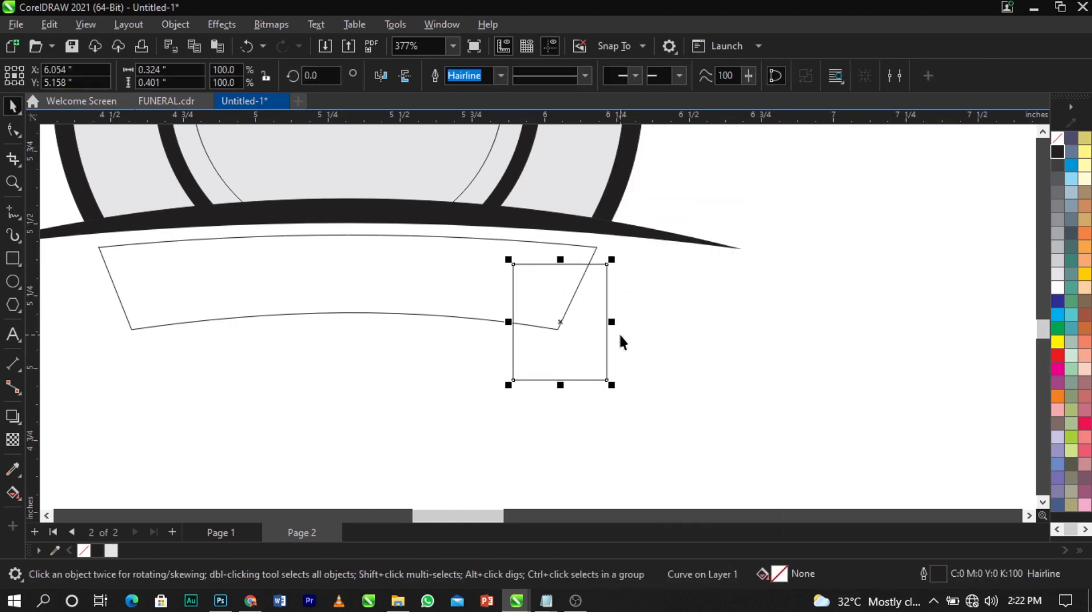
pyautogui.scroll(1, 621, 342)
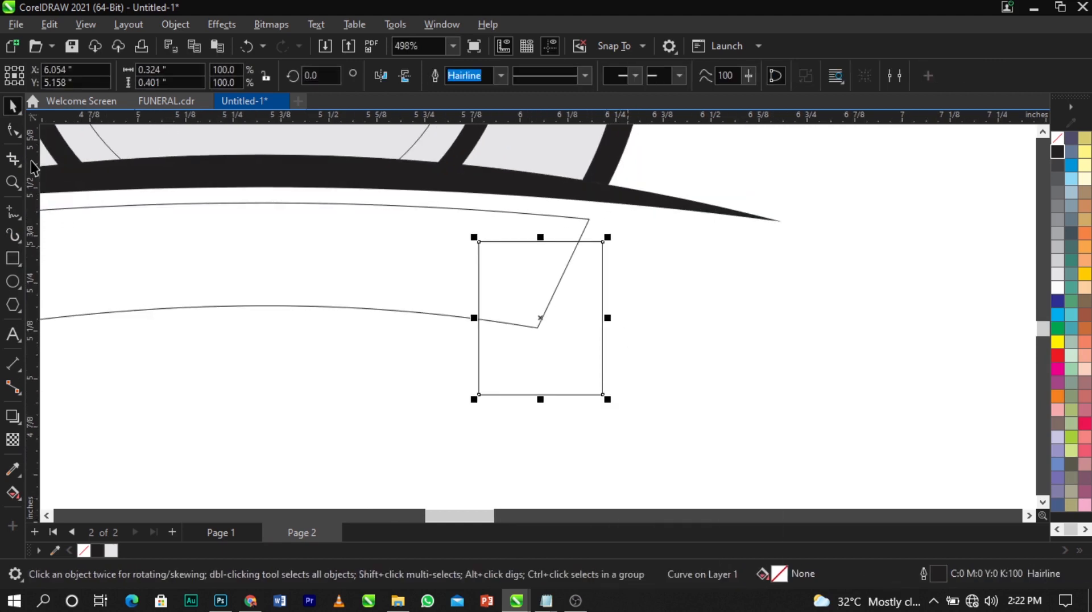
pyautogui.click(13, 131)
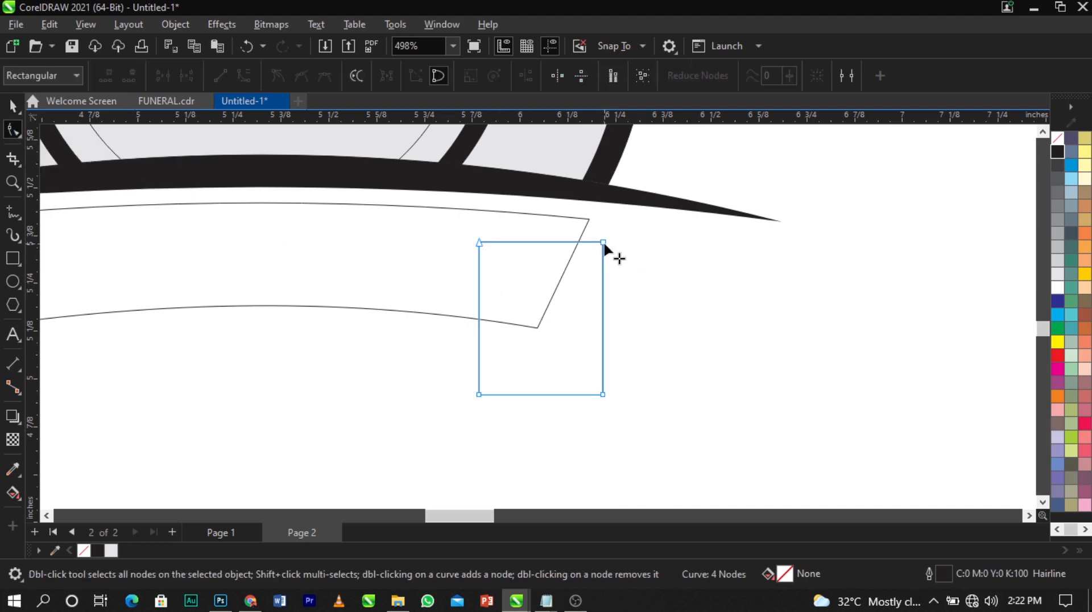
# Lower the small shape's top edge and shift its bottom corners left to slant it
pyautogui.moveTo(471, 272); pyautogui.dragTo(480, 260)
pyautogui.click(656, 354)
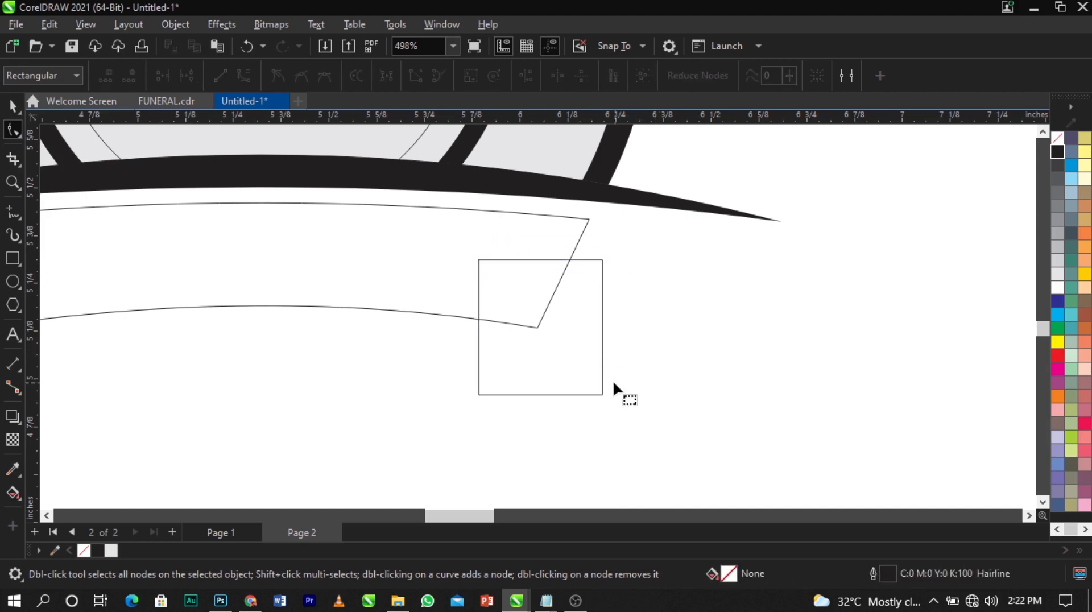
pyautogui.click(598, 394)
pyautogui.moveTo(602, 393); pyautogui.dragTo(552, 394)
pyautogui.moveTo(480, 395); pyautogui.dragTo(439, 393)
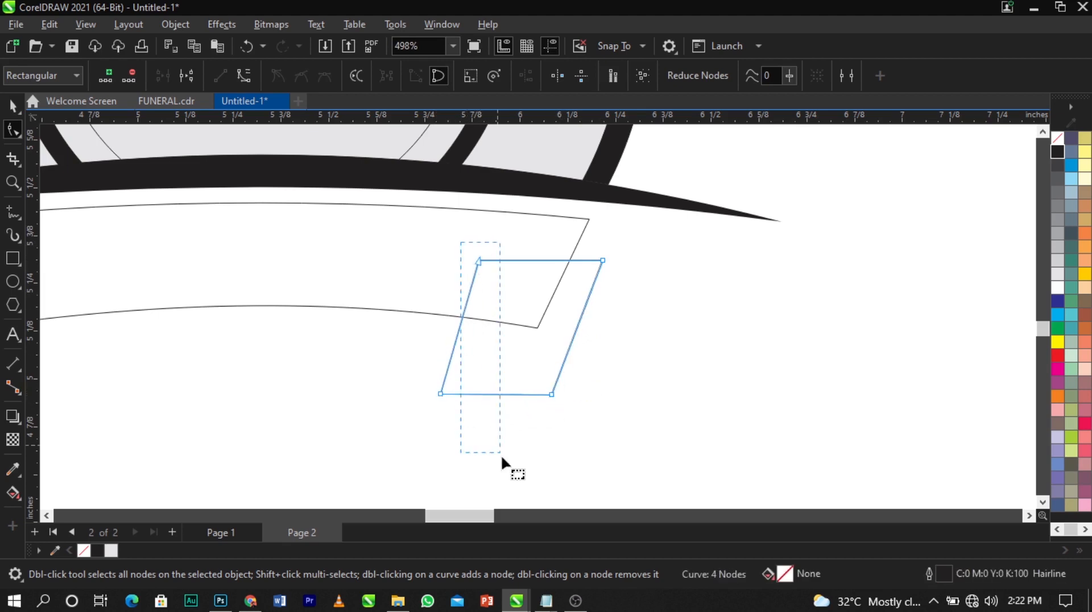
# Even out the slant, raise the bottom edge and lower the top edge into a parallelogram
pyautogui.moveTo(501, 455); pyautogui.dragTo(501, 454)
pyautogui.moveTo(437, 391); pyautogui.dragTo(467, 394)
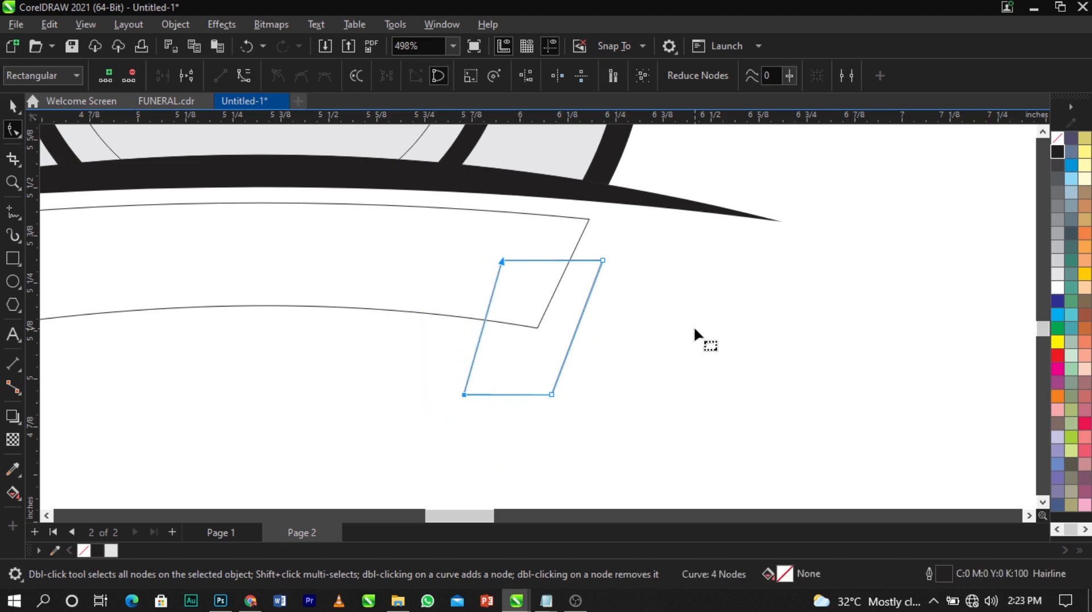
pyautogui.moveTo(552, 396); pyautogui.dragTo(559, 399)
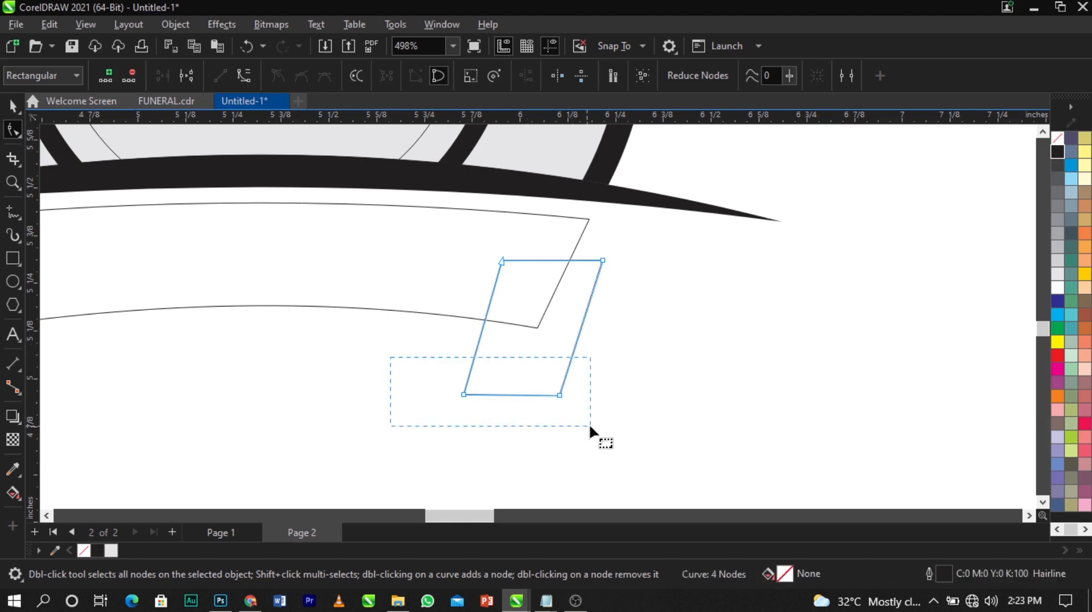
pyautogui.moveTo(591, 426); pyautogui.dragTo(565, 371)
pyautogui.click(559, 372)
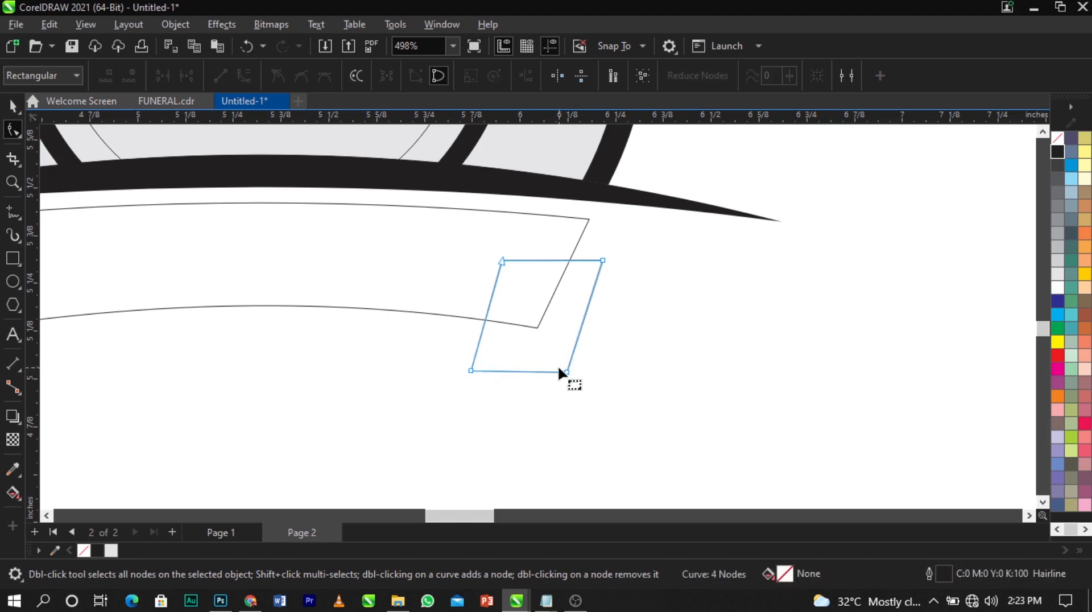
pyautogui.moveTo(630, 246); pyautogui.dragTo(431, 278)
pyautogui.moveTo(603, 261); pyautogui.dragTo(602, 271)
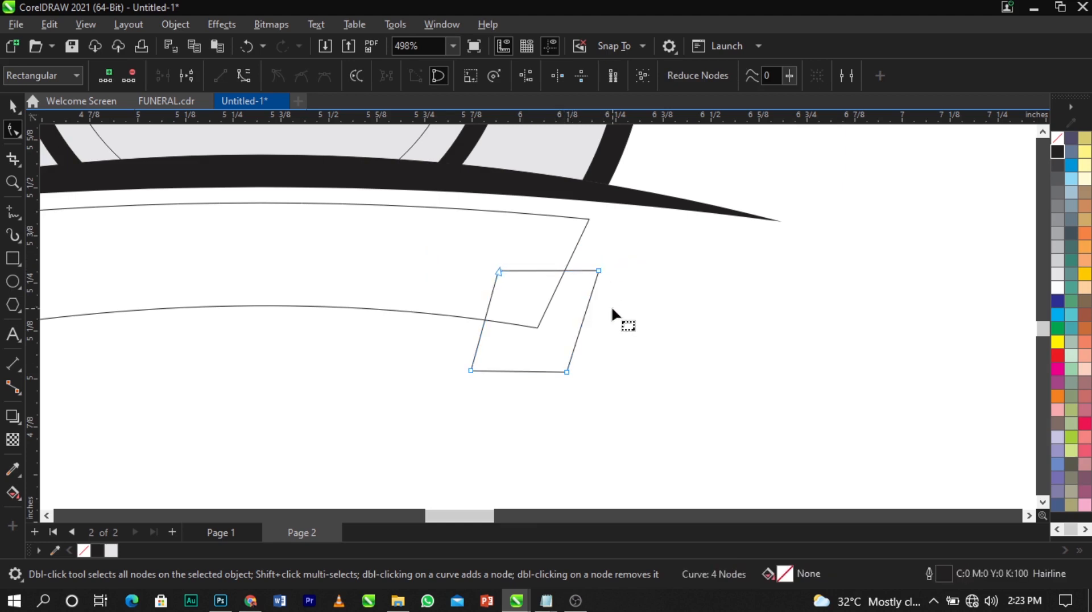
pyautogui.click(568, 367)
# Shift the fold piece's top corners right and bend its top edge into a wave
pyautogui.scroll(3, 567, 370)
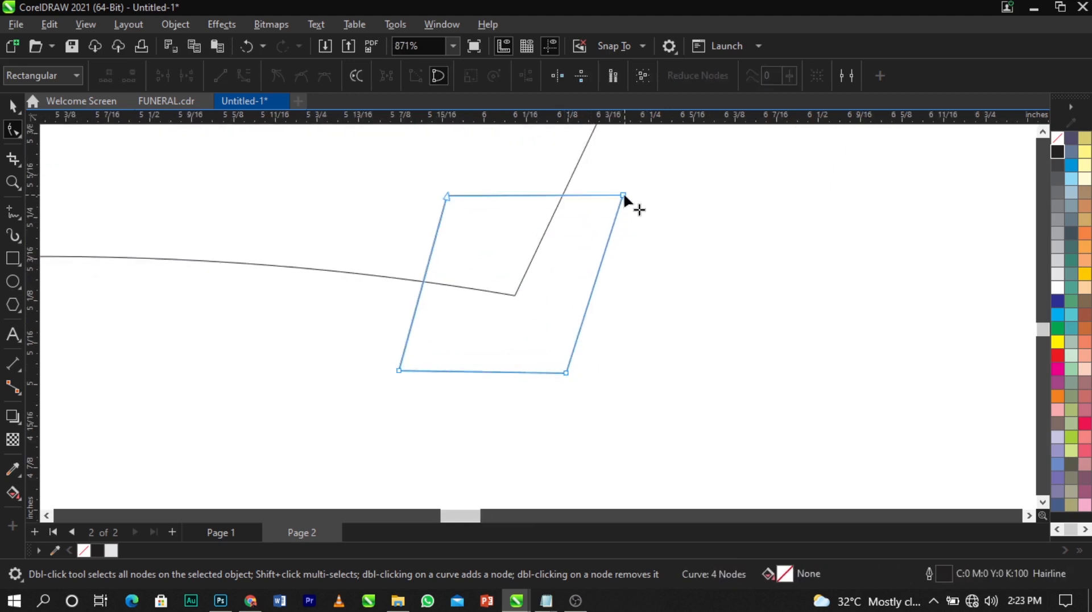
pyautogui.moveTo(620, 195); pyautogui.dragTo(637, 195)
pyautogui.scroll(-3, 526, 248)
pyautogui.scroll(2, 503, 234)
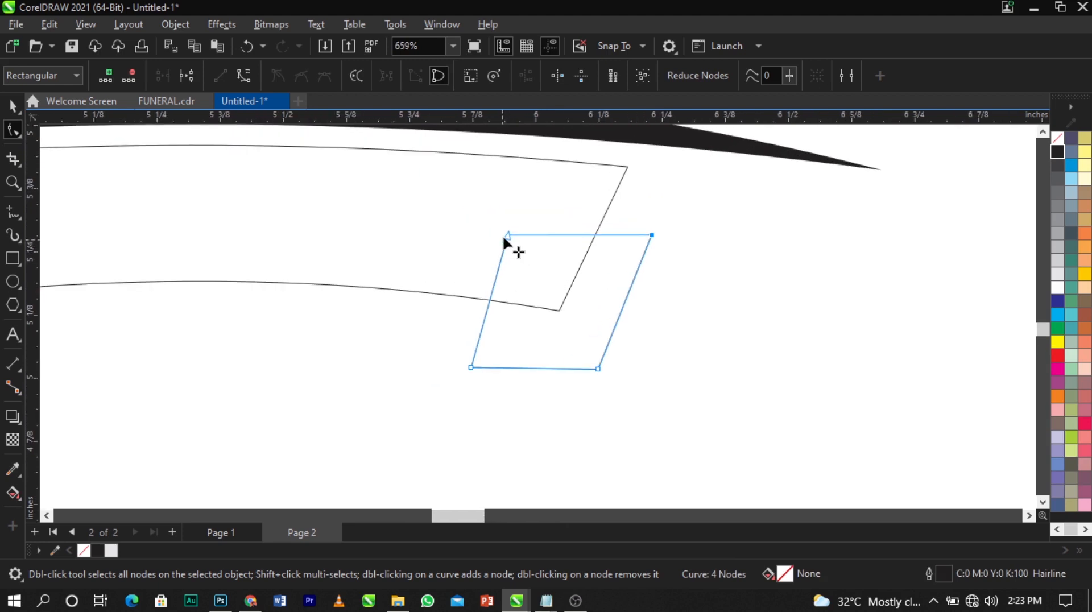
pyautogui.moveTo(507, 235); pyautogui.dragTo(523, 232)
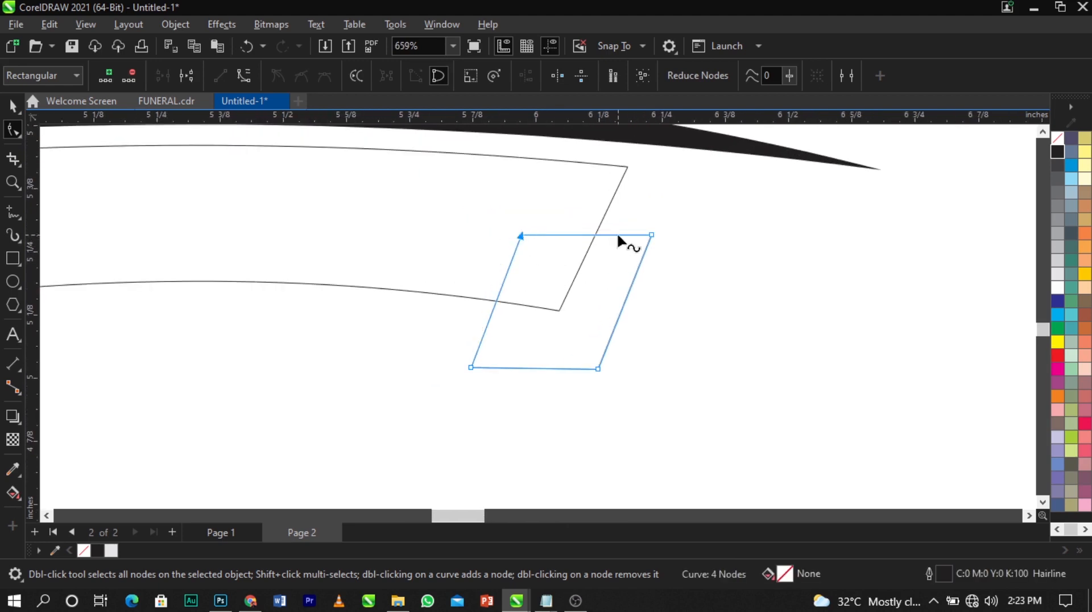
pyautogui.rightClick(618, 235)
pyautogui.click(682, 347)
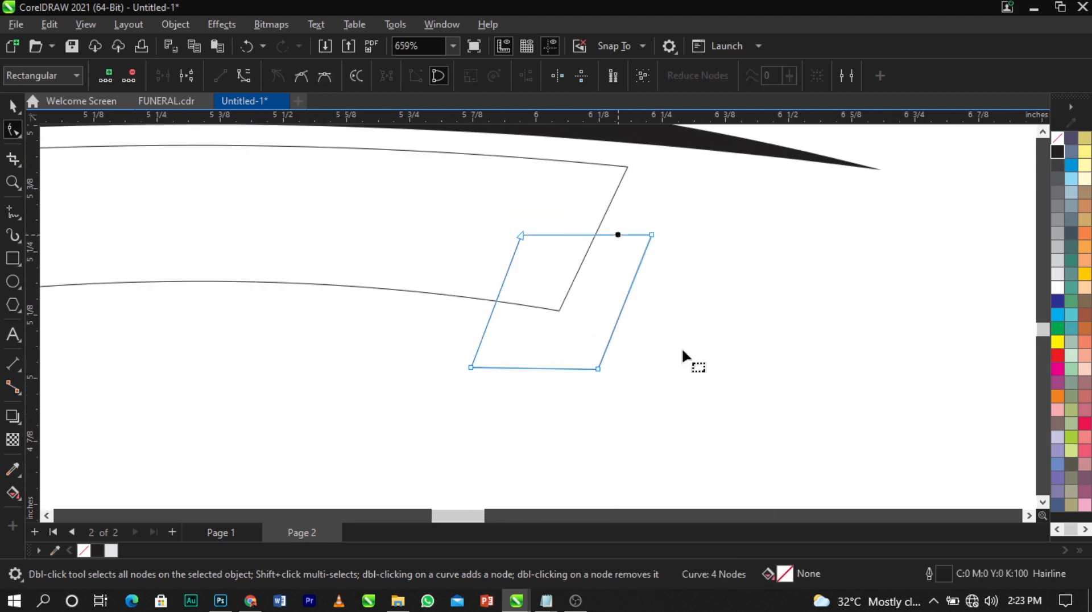
pyautogui.moveTo(608, 234); pyautogui.dragTo(623, 206)
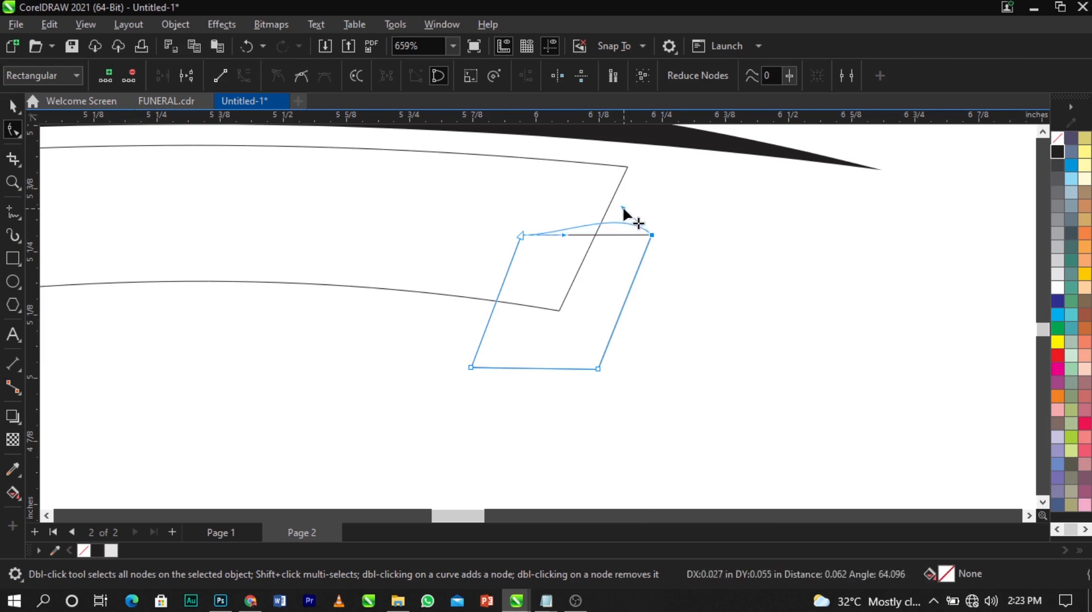
pyautogui.moveTo(565, 237); pyautogui.dragTo(569, 243)
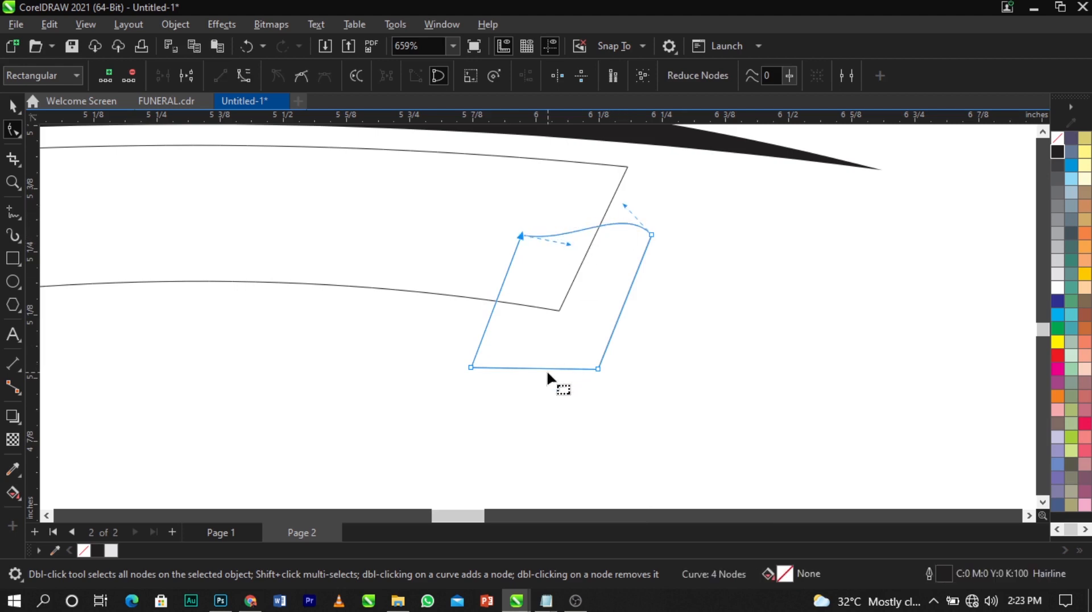
# Curve the fold's bottom edge so it sweeps up into the lower-right corner
pyautogui.rightClick(548, 368)
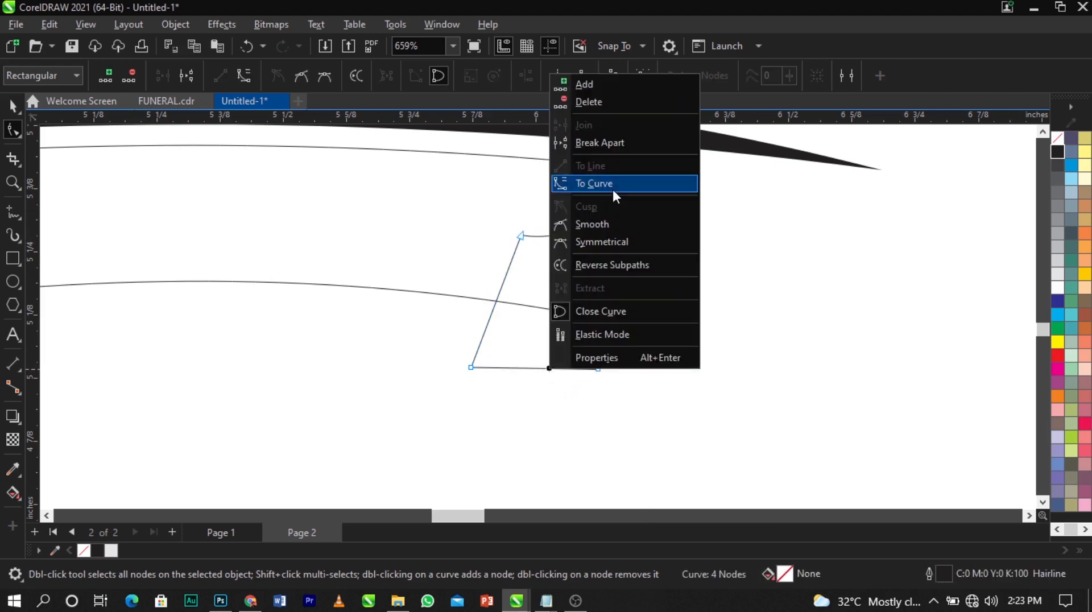
pyautogui.click(613, 187)
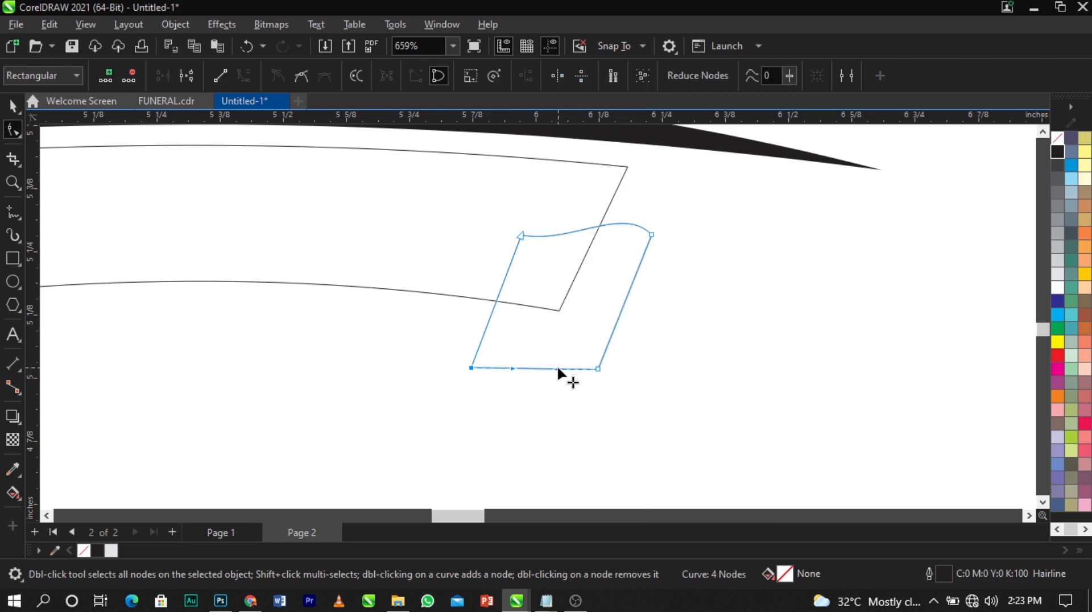
pyautogui.moveTo(555, 368); pyautogui.dragTo(593, 324)
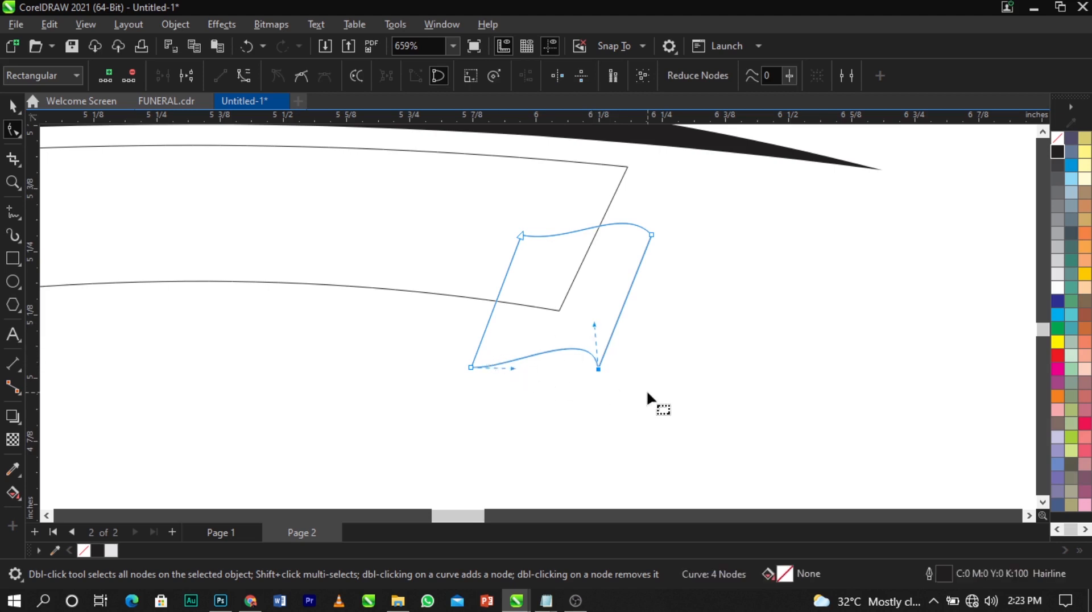
pyautogui.scroll(1, 648, 391)
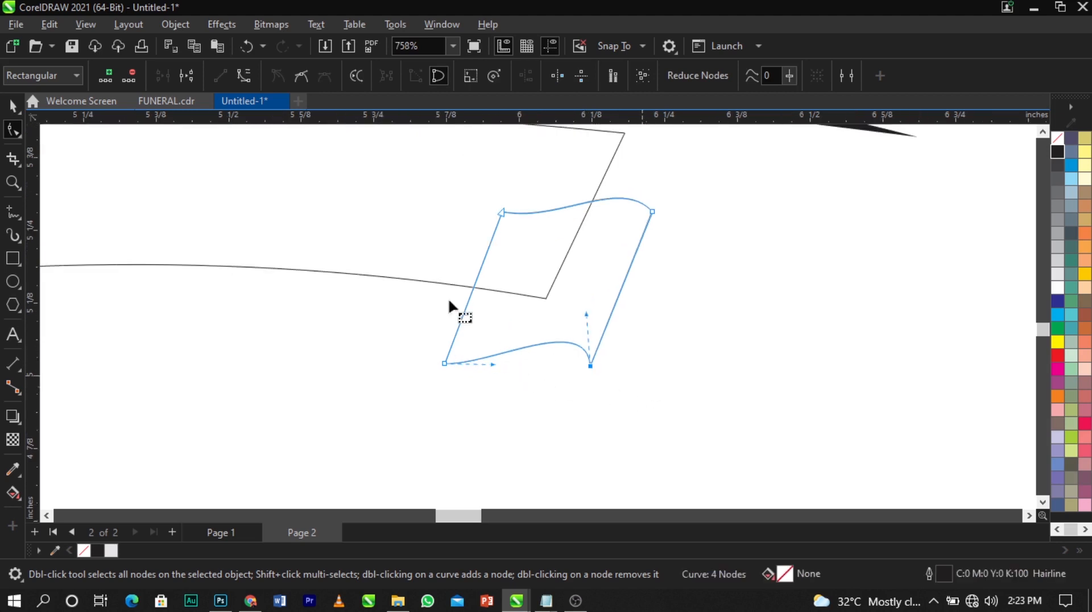
pyautogui.click(13, 106)
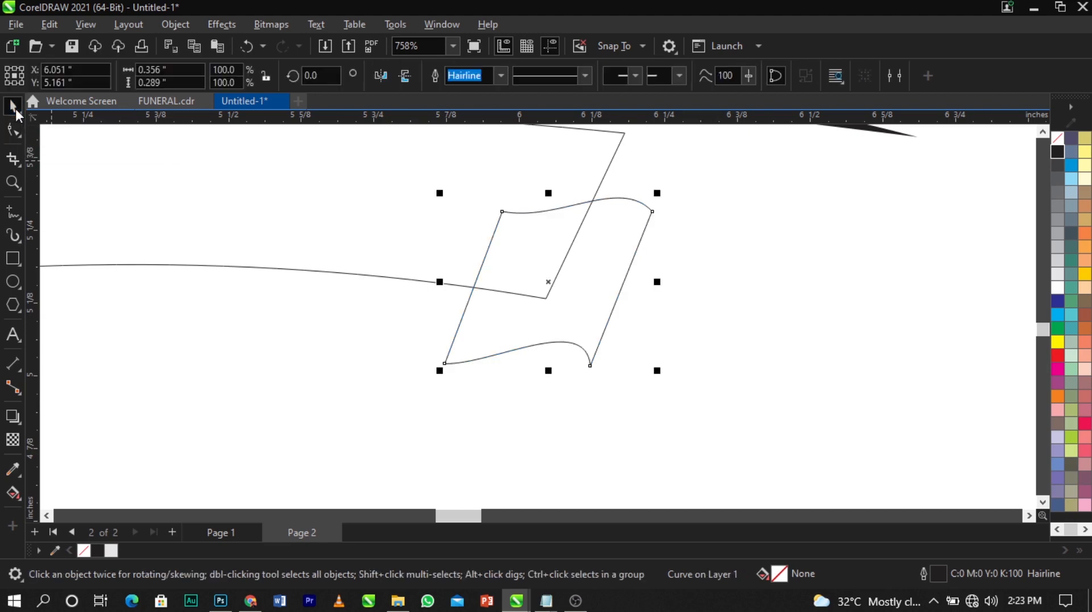
pyautogui.click(755, 312)
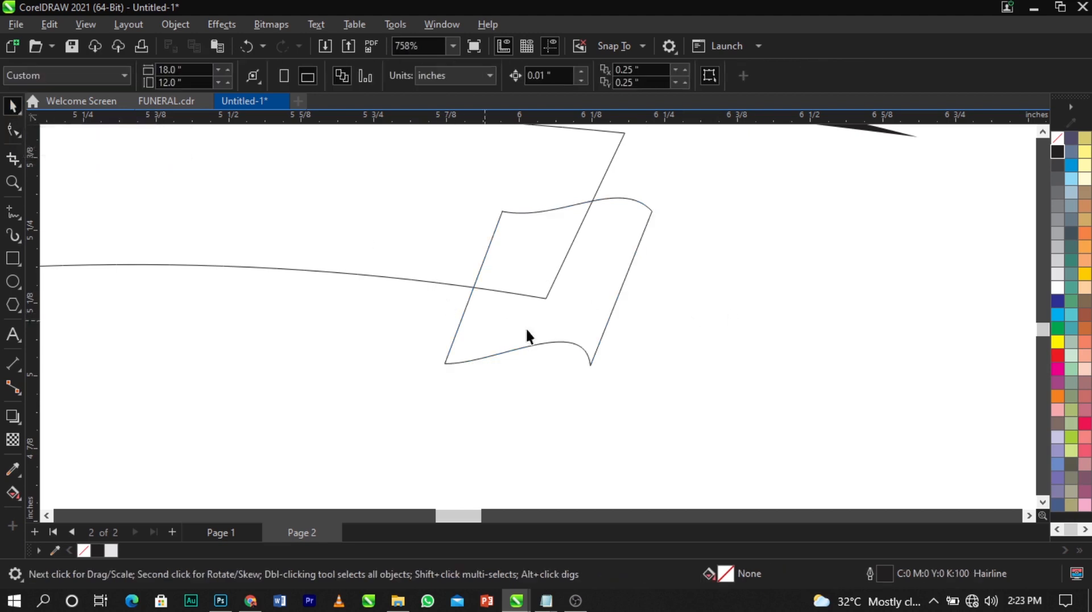
# Draw a freehand triangle starting on the fold's bottom edge and closing back at its start
pyautogui.click(12, 213)
pyautogui.scroll(1, 670, 387)
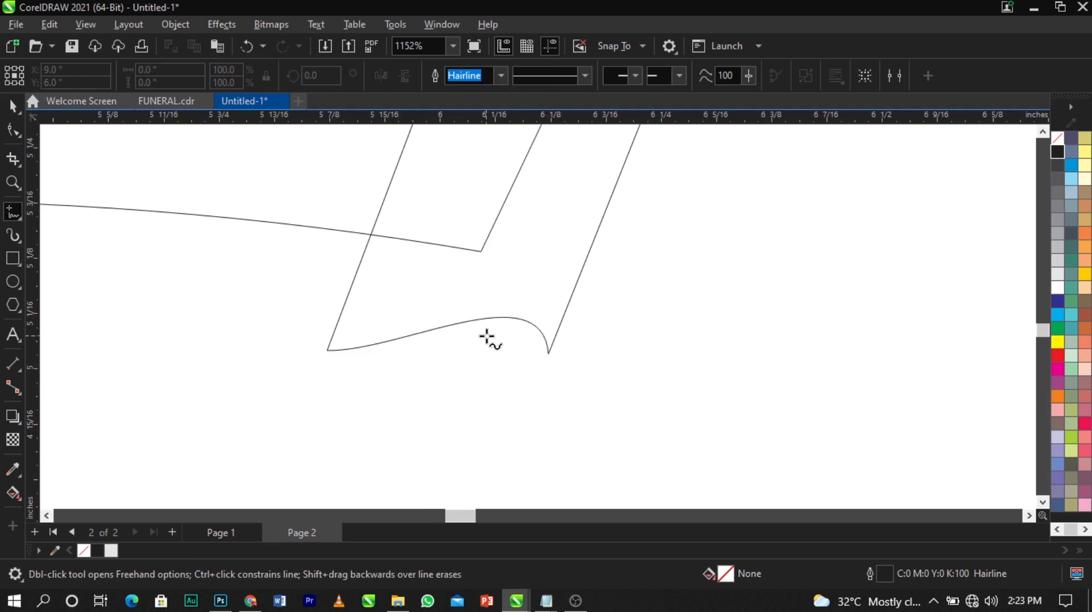
pyautogui.click(442, 328)
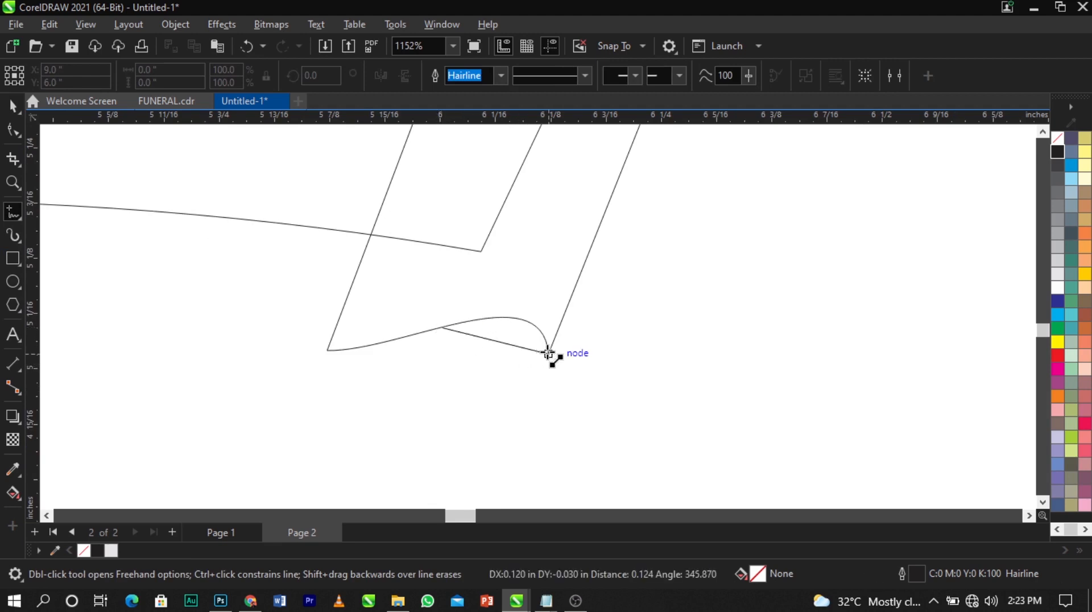
pyautogui.doubleClick(549, 353)
pyautogui.doubleClick(562, 268)
pyautogui.click(444, 328)
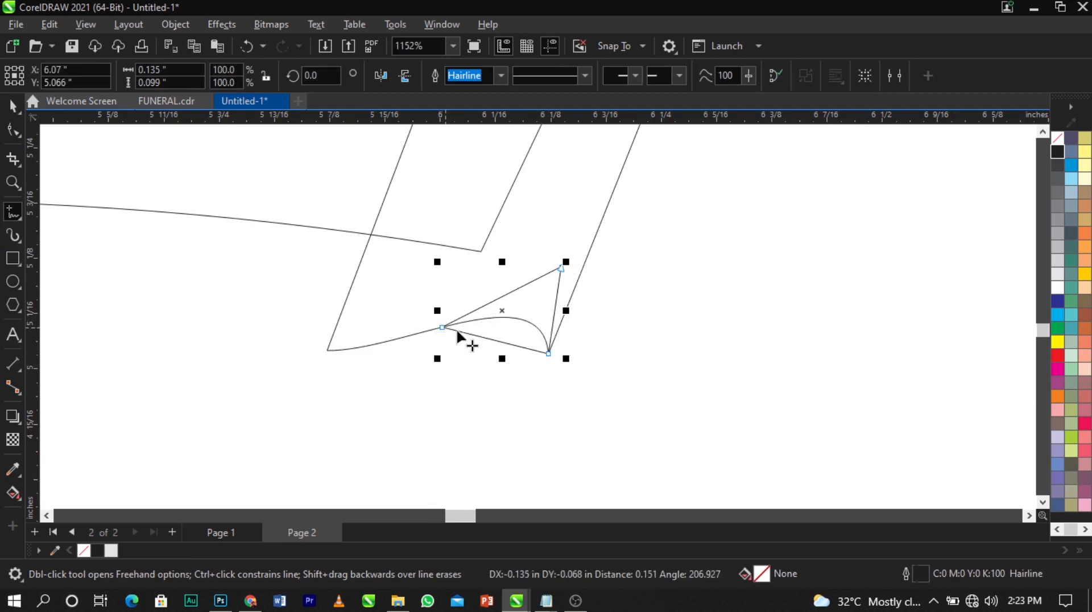
pyautogui.scroll(1, 578, 354)
# Convert the triangle's bottom side to a curve and bend it down into a rounded curl
pyautogui.click(13, 129)
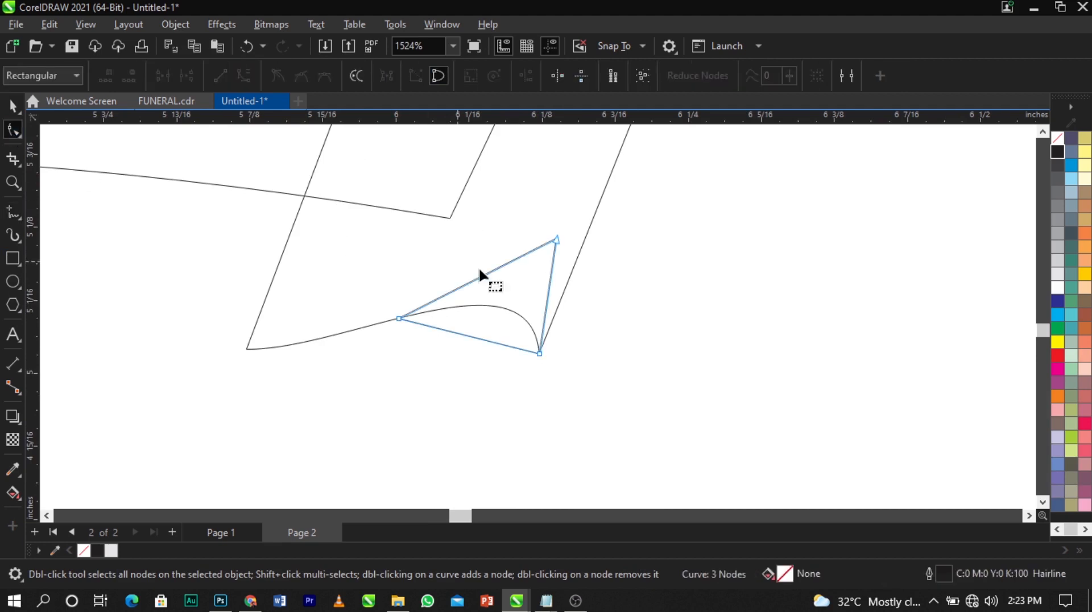
pyautogui.rightClick(460, 333)
pyautogui.click(539, 149)
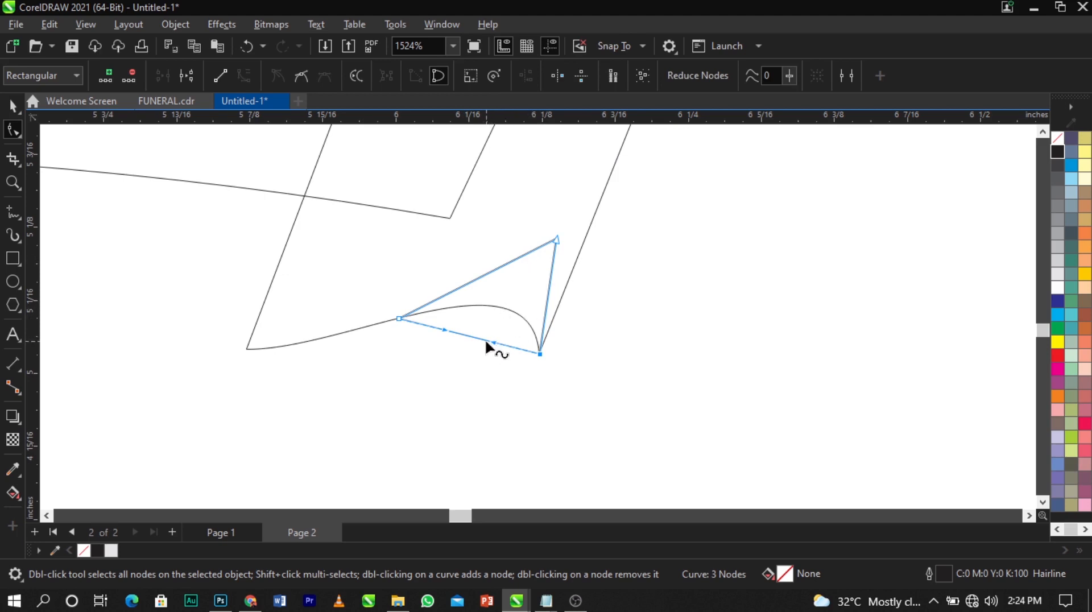
pyautogui.moveTo(488, 347); pyautogui.dragTo(510, 388)
pyautogui.click(539, 355)
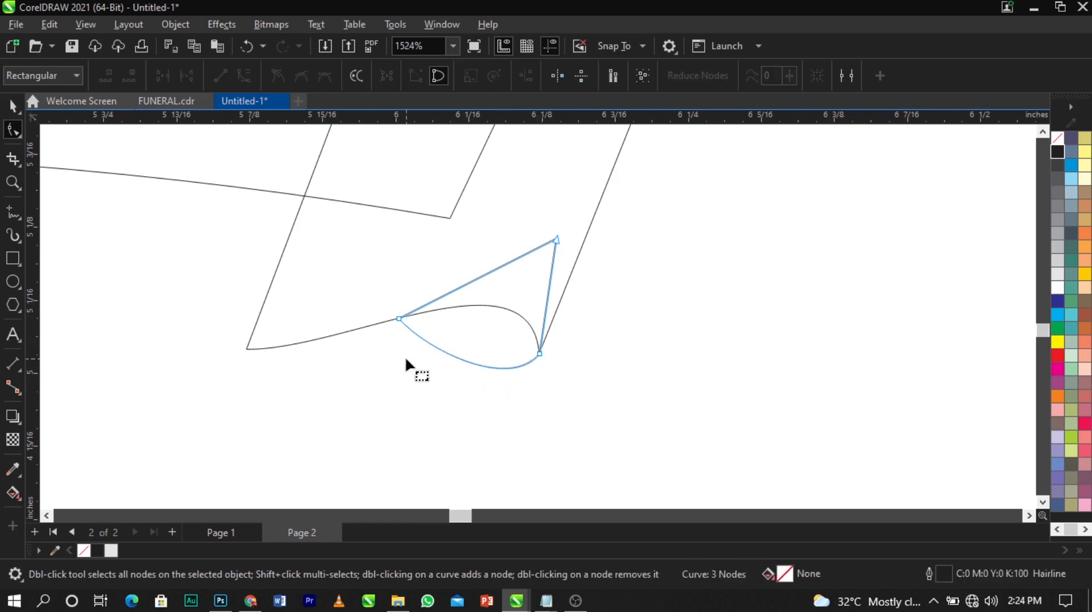
pyautogui.scroll(1, 541, 366)
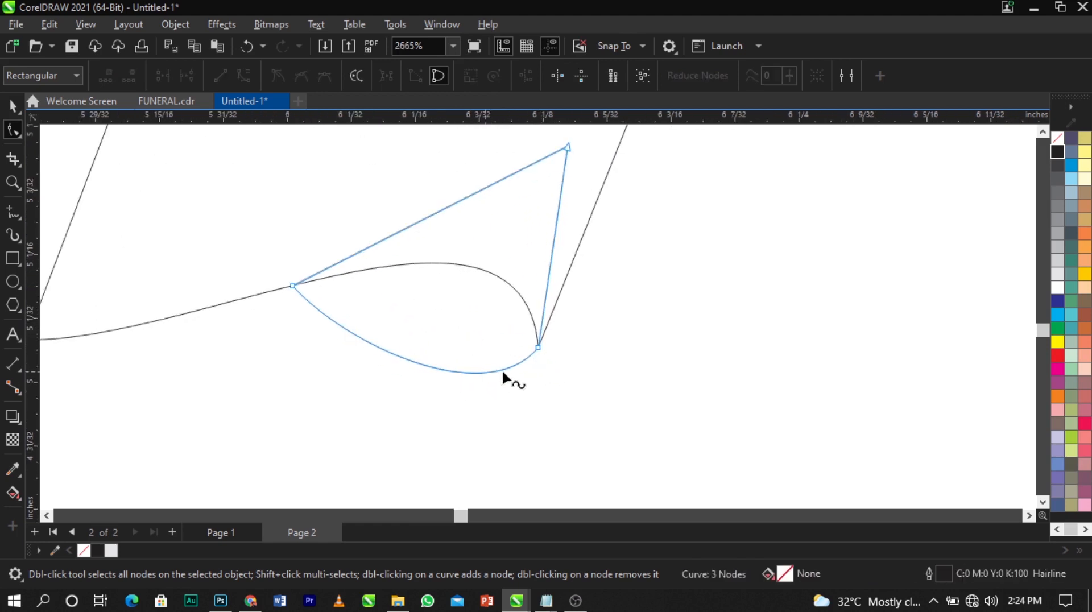
pyautogui.click(539, 348)
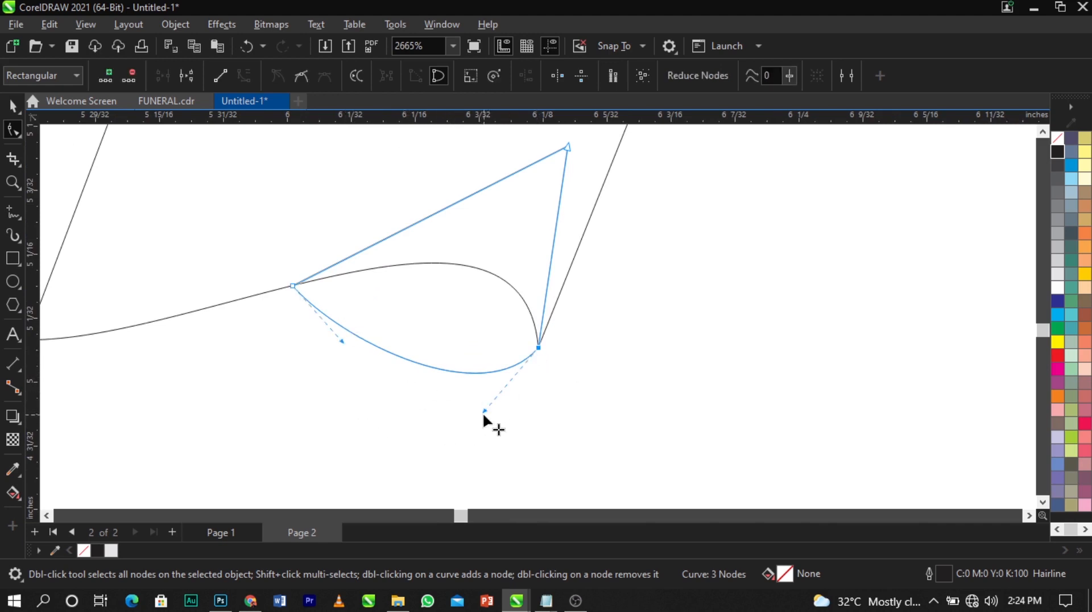
pyautogui.moveTo(484, 417); pyautogui.dragTo(511, 430)
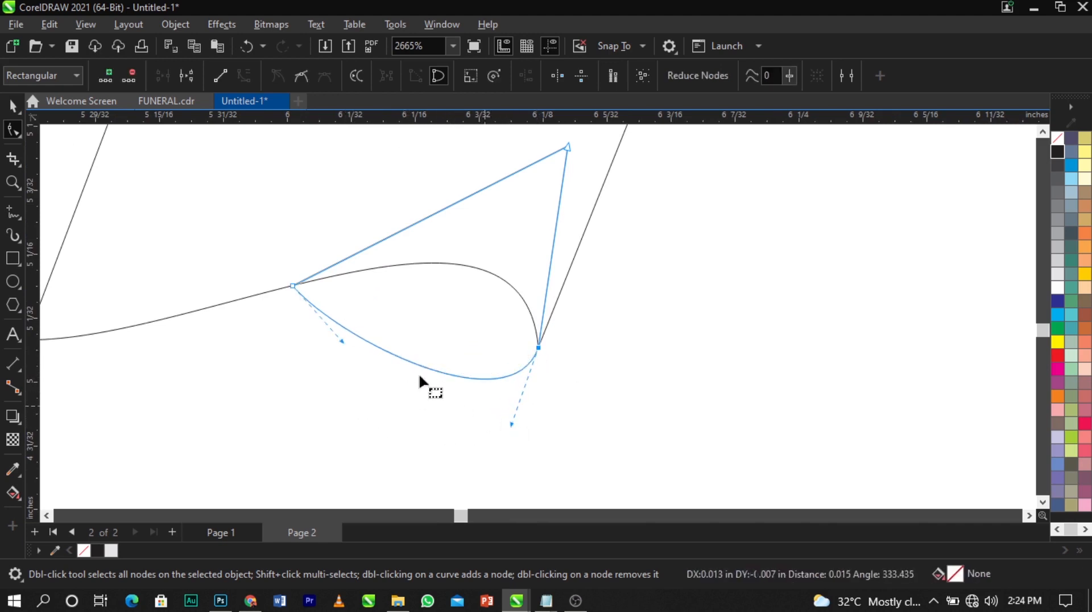
pyautogui.scroll(-2, 543, 317)
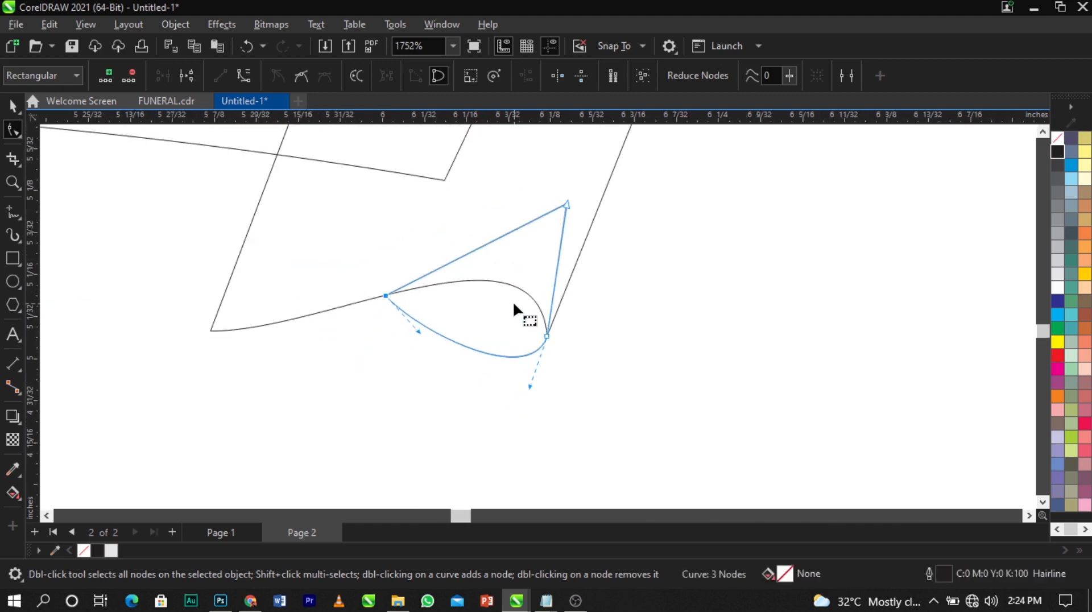
pyautogui.click(12, 105)
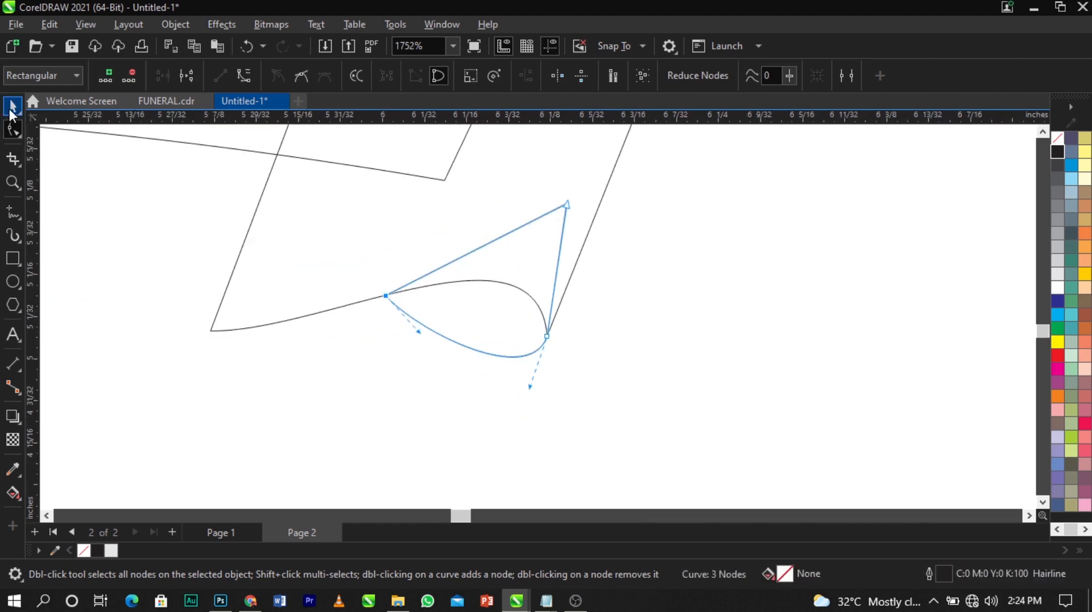
# Draw a small closed triangle linking the banner's lower corner to the fold's left edge
pyautogui.click(13, 214)
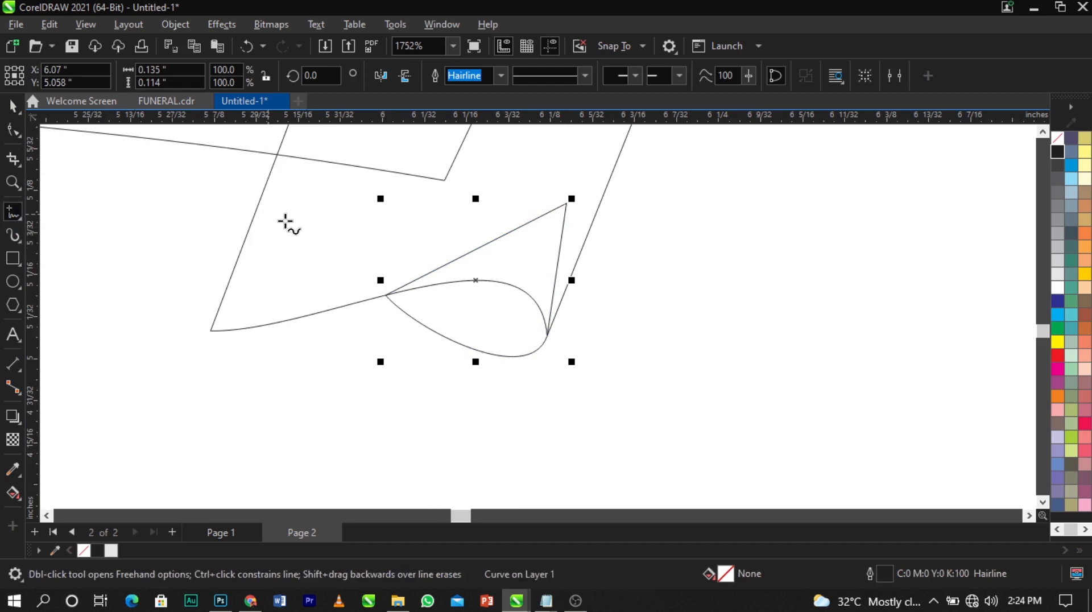
pyautogui.scroll(-2, 478, 260)
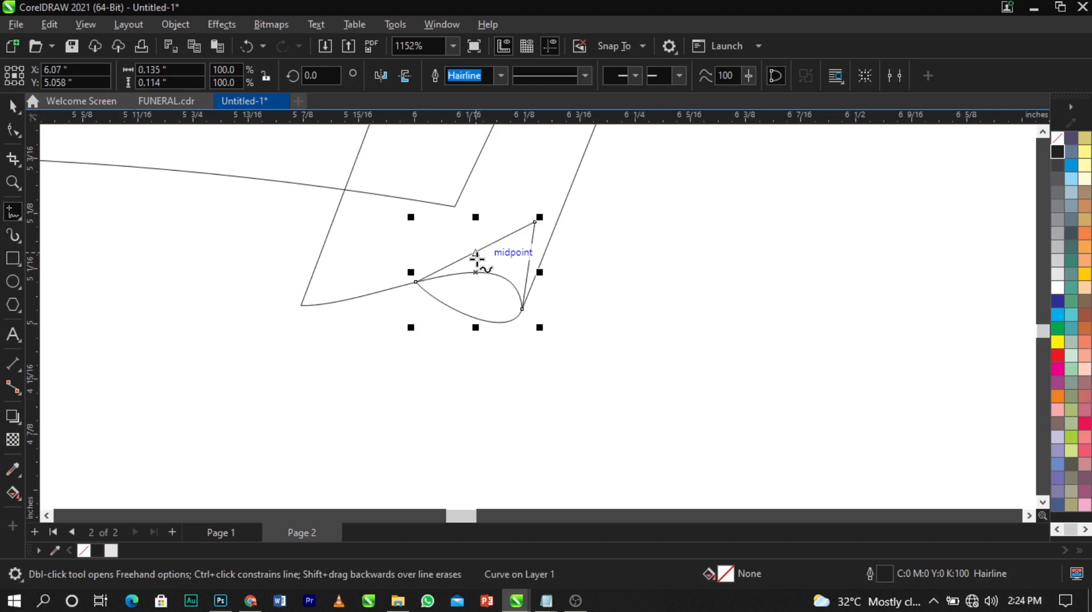
pyautogui.click(455, 207)
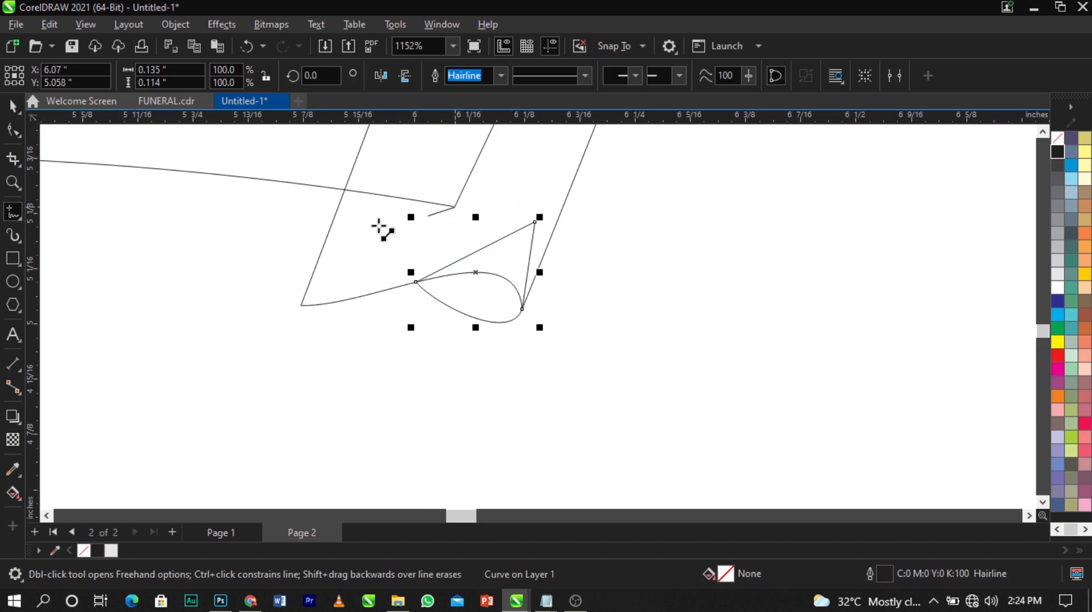
pyautogui.click(320, 256)
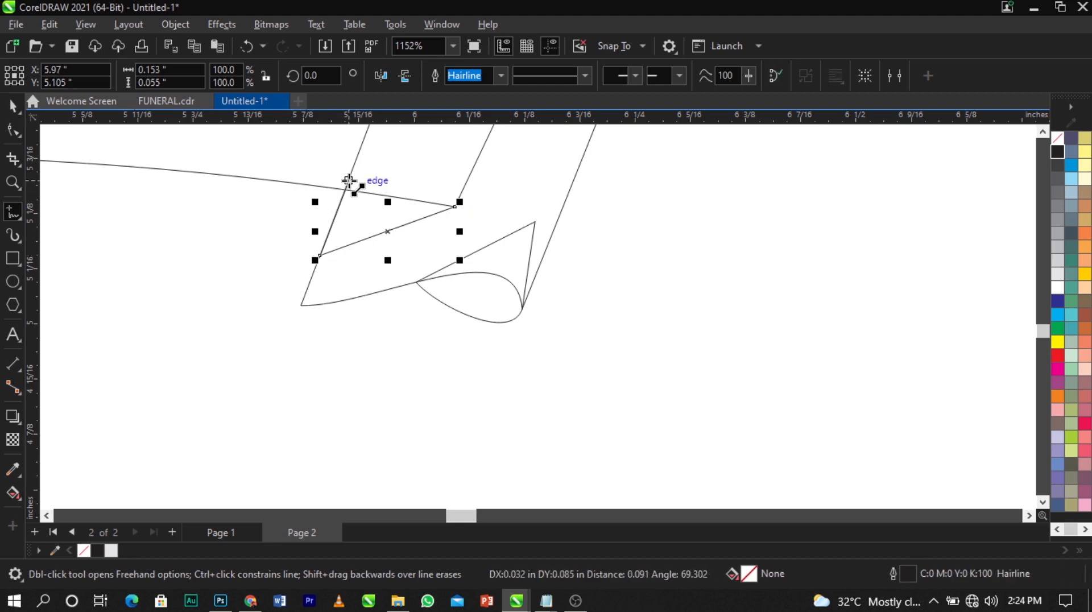
pyautogui.click(349, 180)
pyautogui.click(456, 208)
pyautogui.click(9, 113)
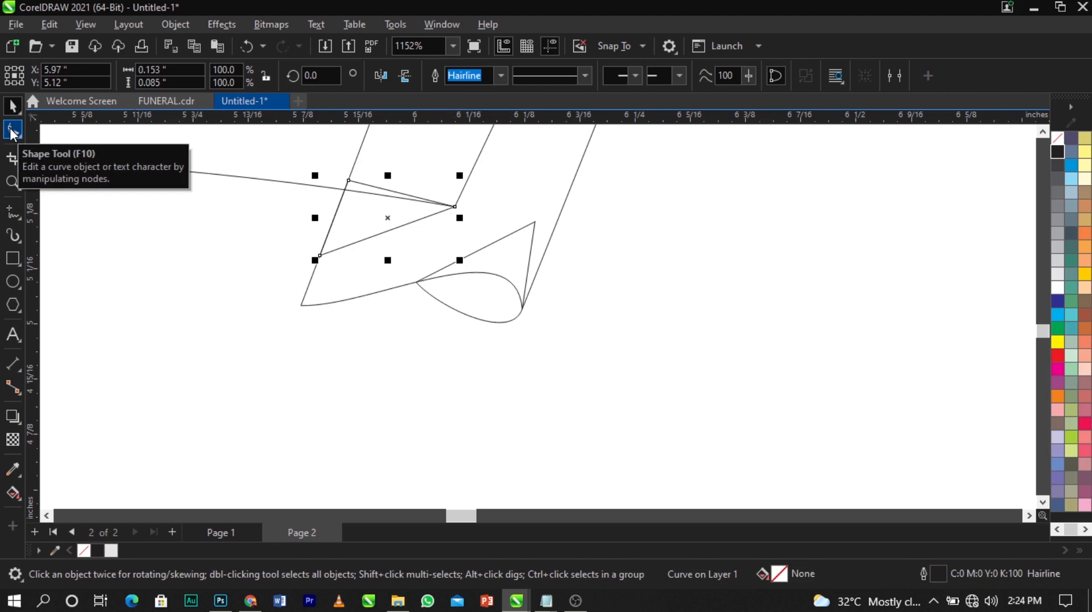
# Curve the small triangle's lower side into a wave and move its left corner onto the fold edge
pyautogui.click(11, 131)
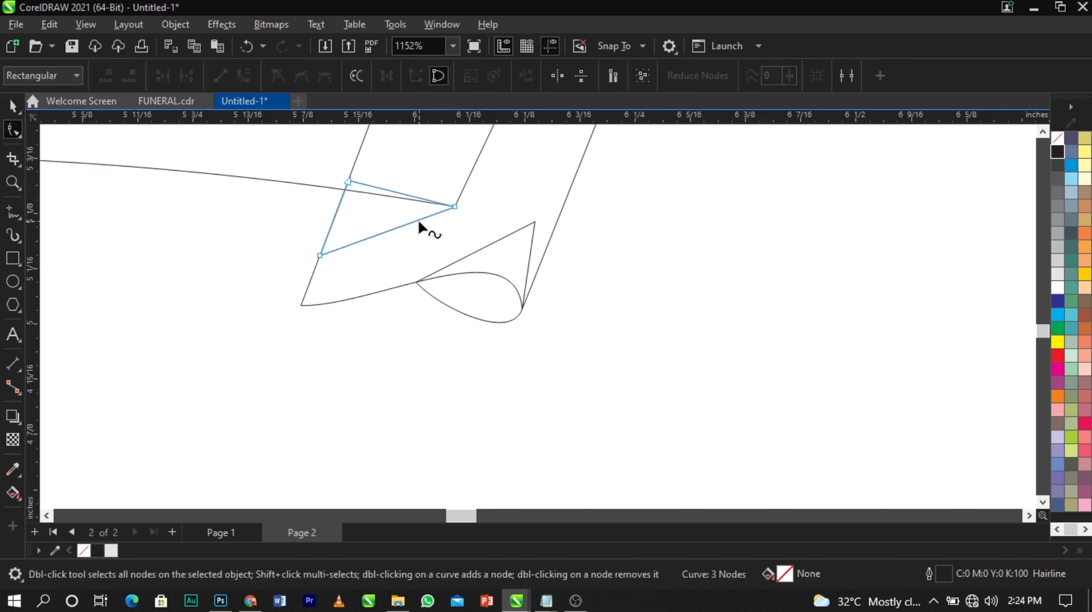
pyautogui.scroll(2, 418, 219)
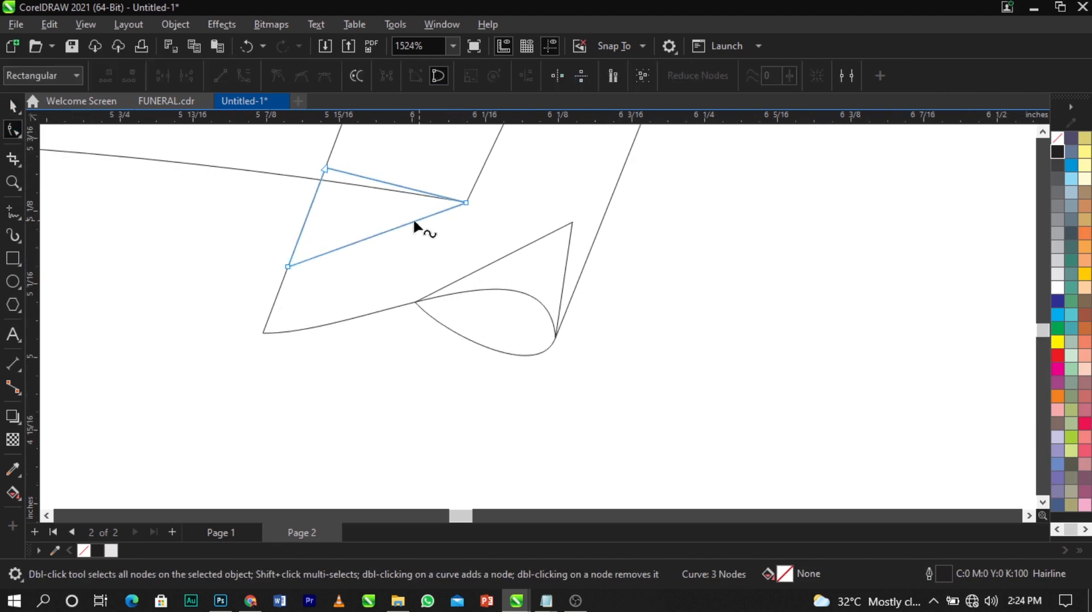
pyautogui.click(377, 233)
pyautogui.rightClick(377, 233)
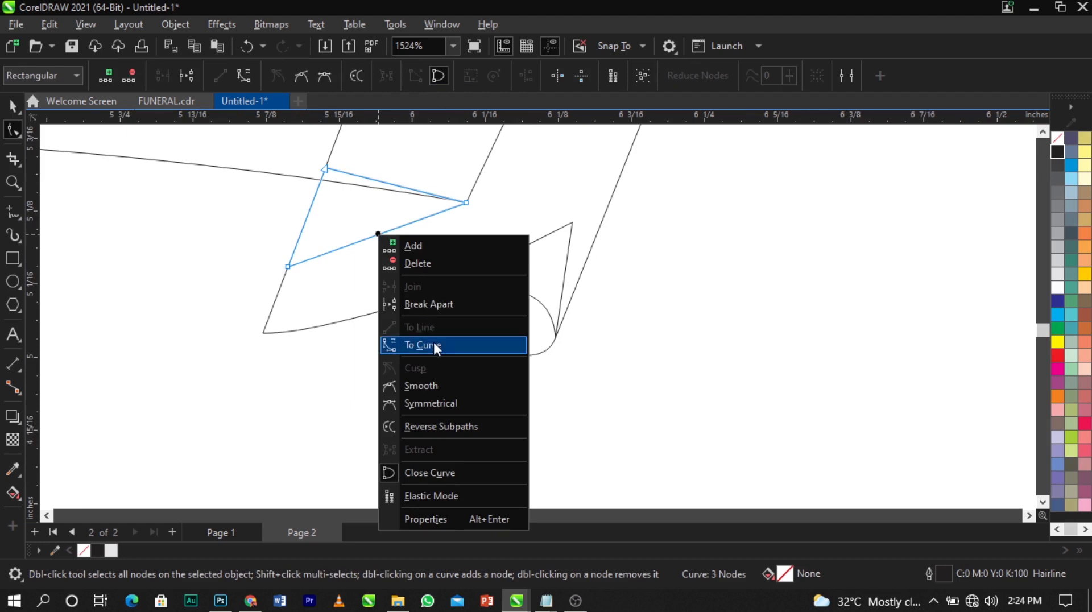
pyautogui.click(433, 342)
pyautogui.moveTo(405, 224); pyautogui.dragTo(422, 306)
pyautogui.moveTo(296, 267); pyautogui.dragTo(300, 233)
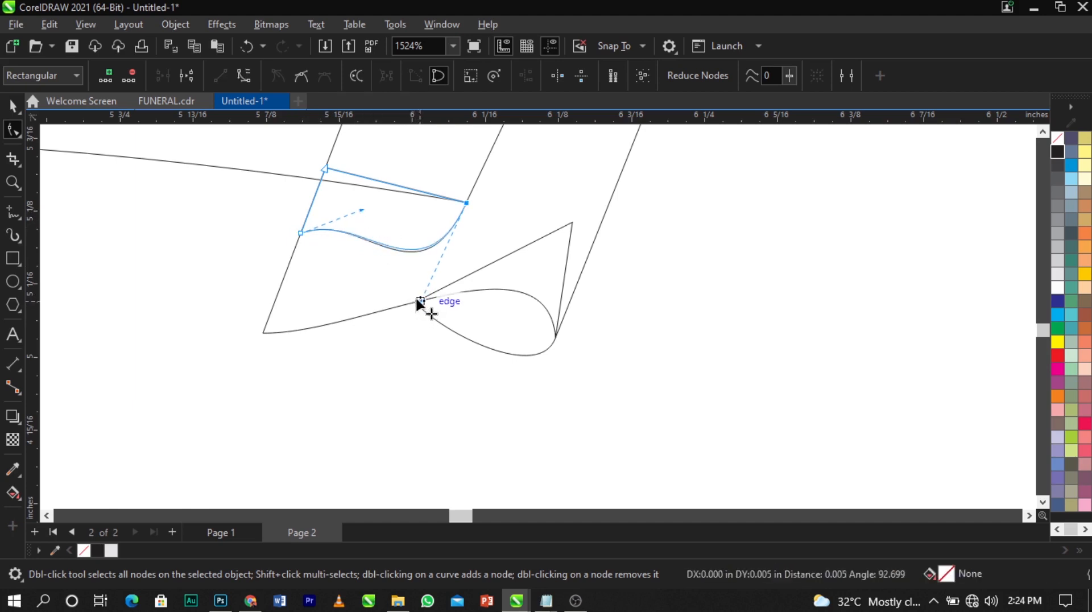
# Raise the fold's lower-left node and drag its handle to round the lower edge into a curl
pyautogui.click(378, 293)
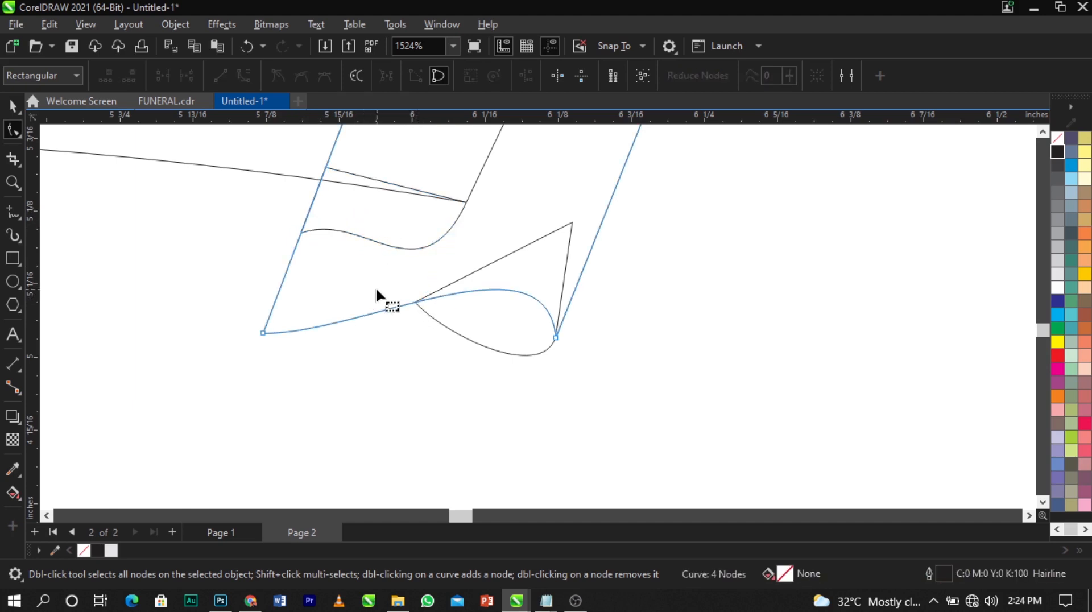
pyautogui.moveTo(265, 334); pyautogui.dragTo(301, 236)
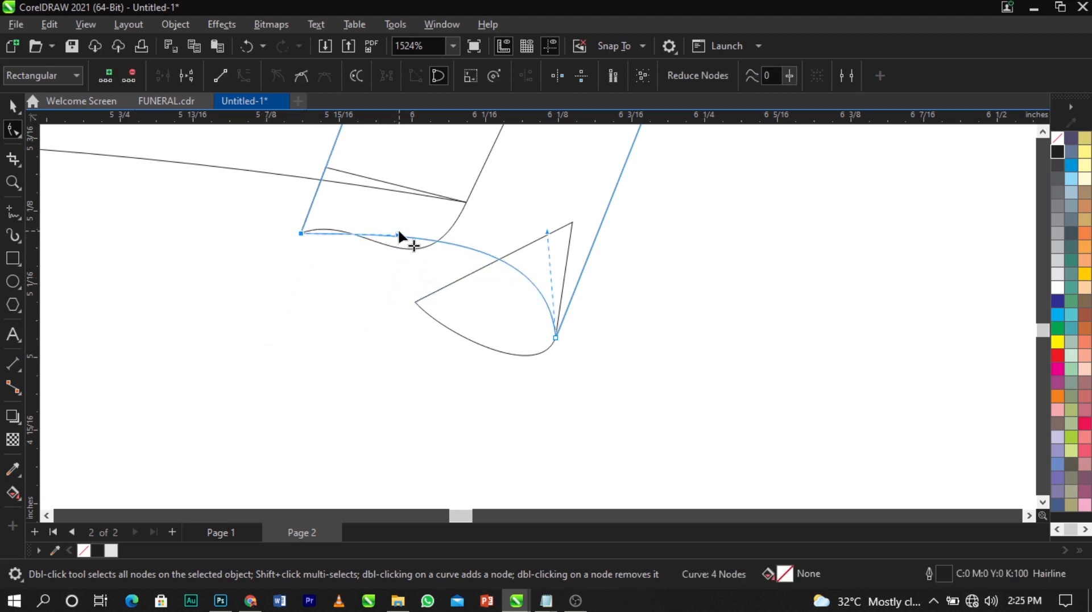
pyautogui.moveTo(399, 233); pyautogui.dragTo(250, 384)
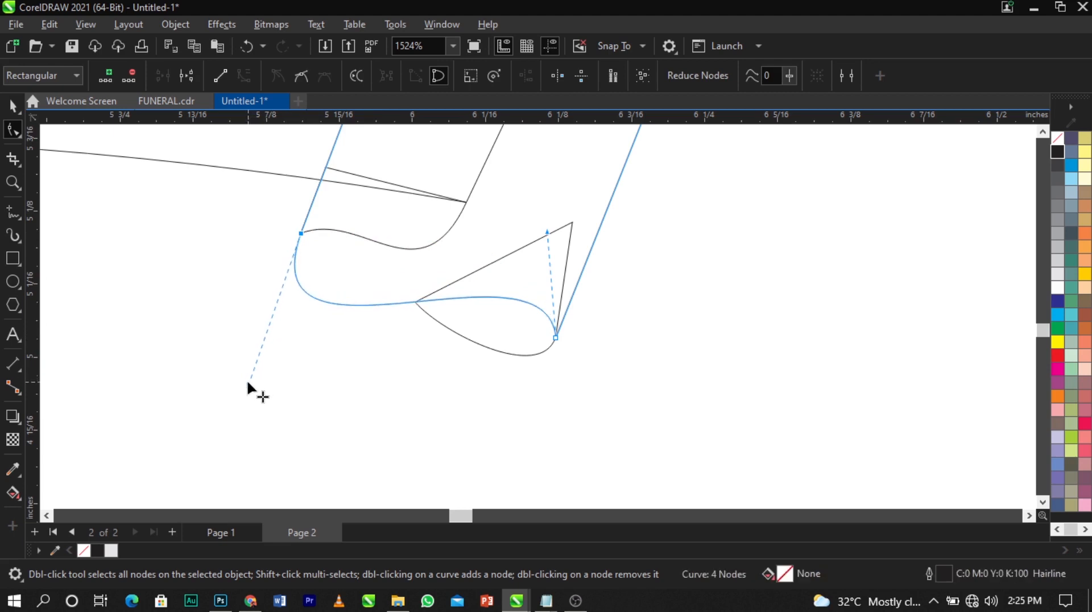
pyautogui.scroll(-2, 251, 384)
pyautogui.scroll(1, 353, 369)
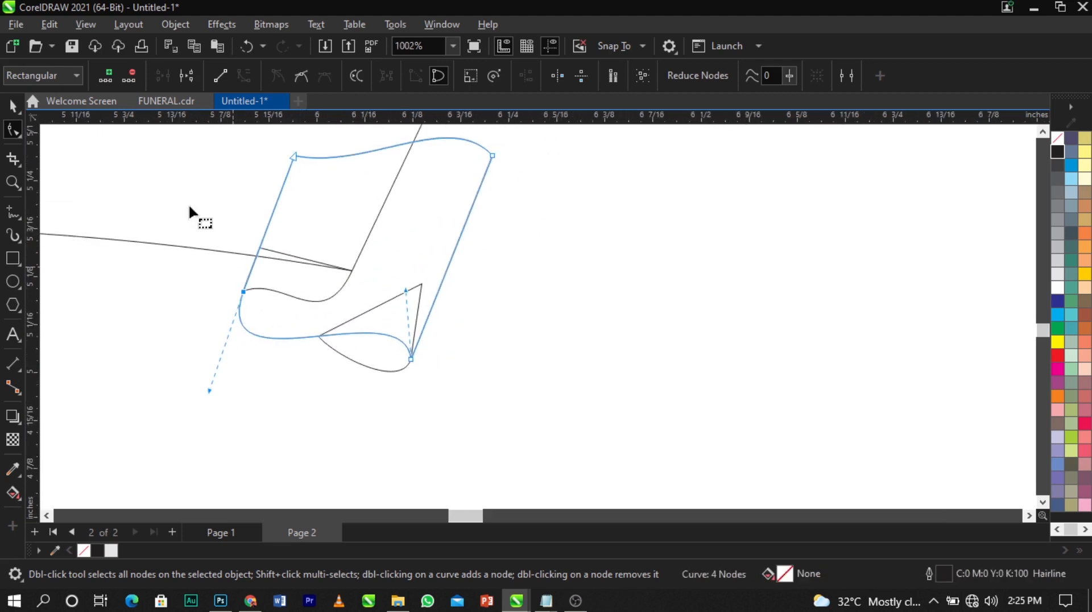
pyautogui.click(13, 106)
pyautogui.click(525, 276)
pyautogui.scroll(-2, 417, 288)
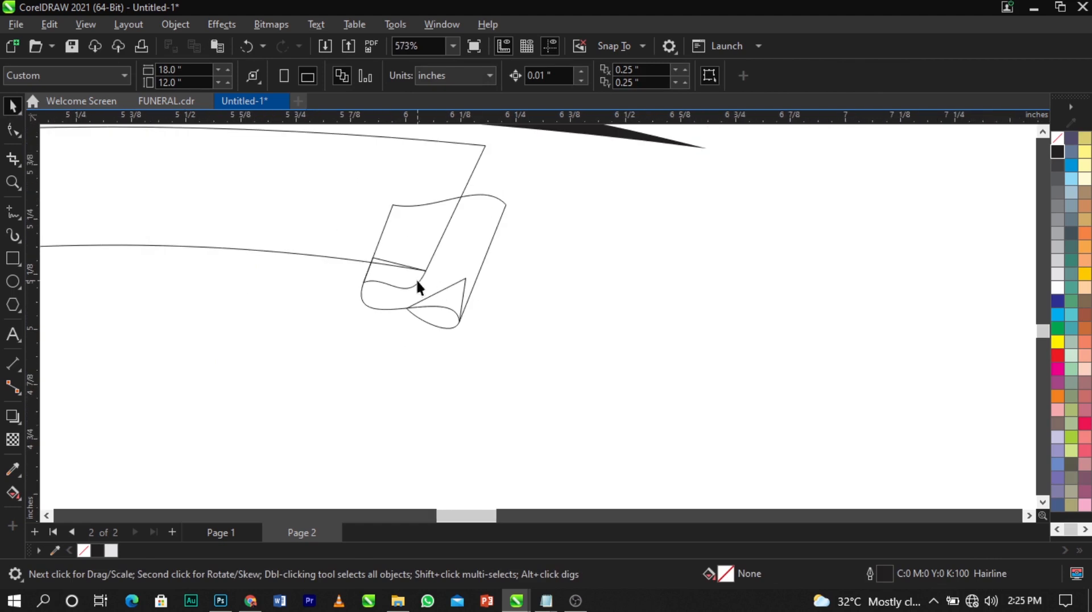
pyautogui.scroll(1, 458, 284)
pyautogui.scroll(1, 488, 287)
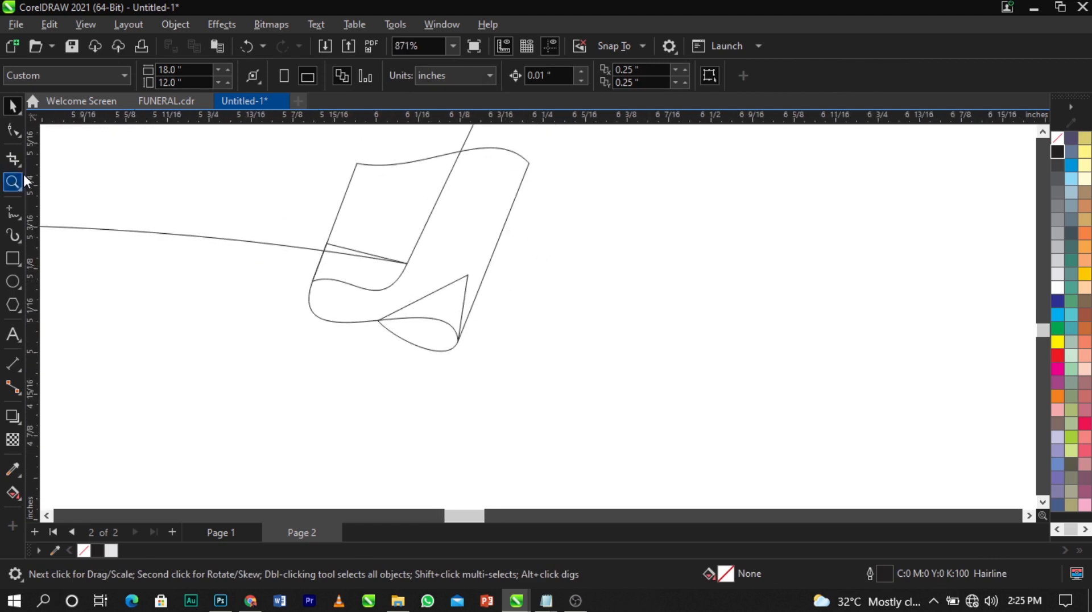
# Draw a closed six-node tail with a forked notch extending right from the fold
pyautogui.click(11, 216)
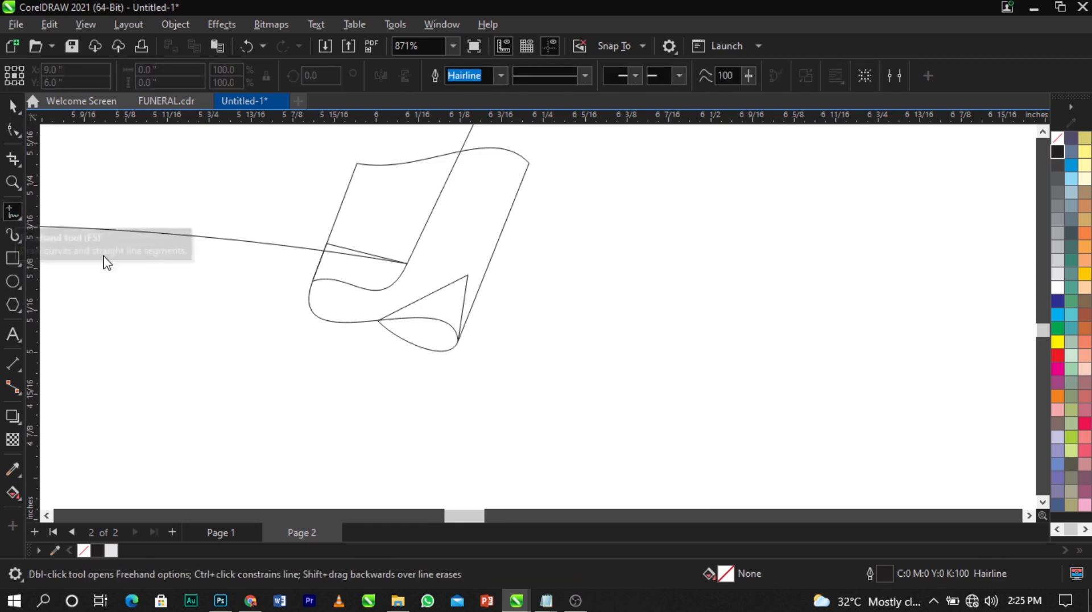
pyautogui.click(516, 197)
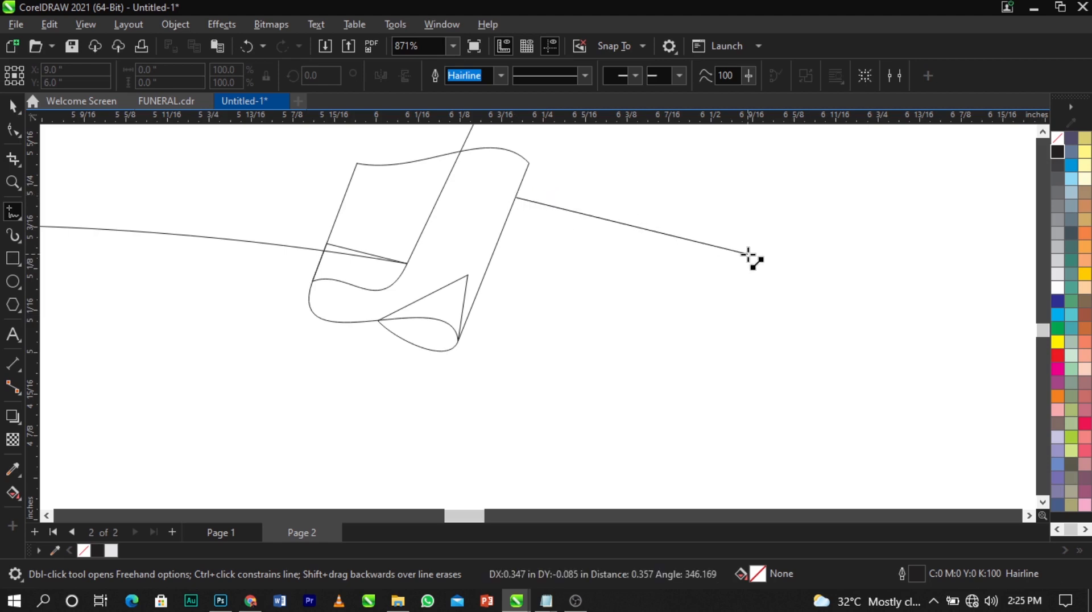
pyautogui.click(763, 243)
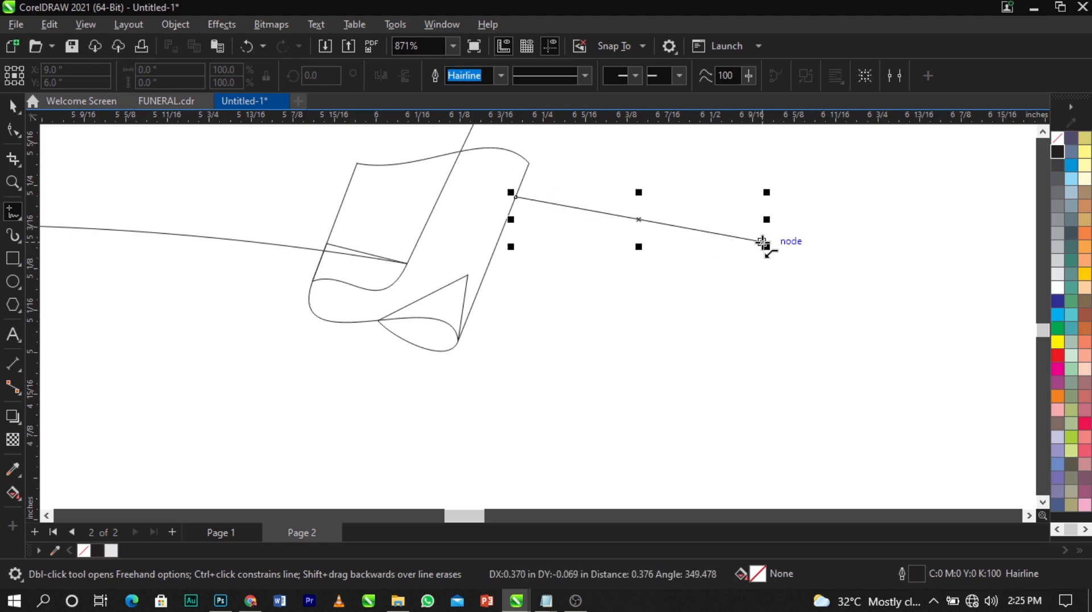
pyautogui.click(763, 242)
pyautogui.click(652, 277)
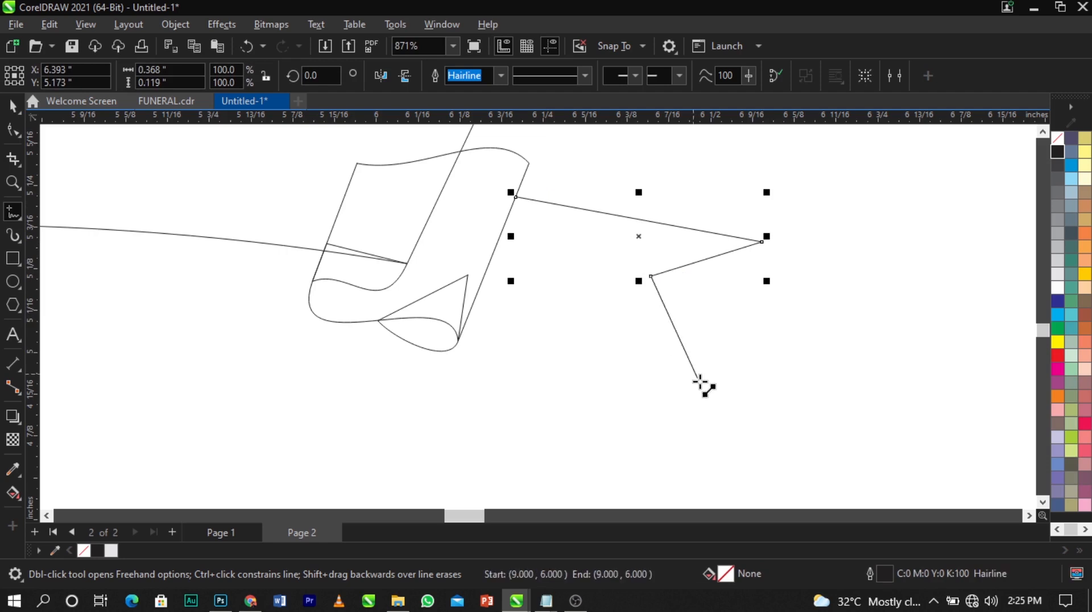
pyautogui.click(714, 402)
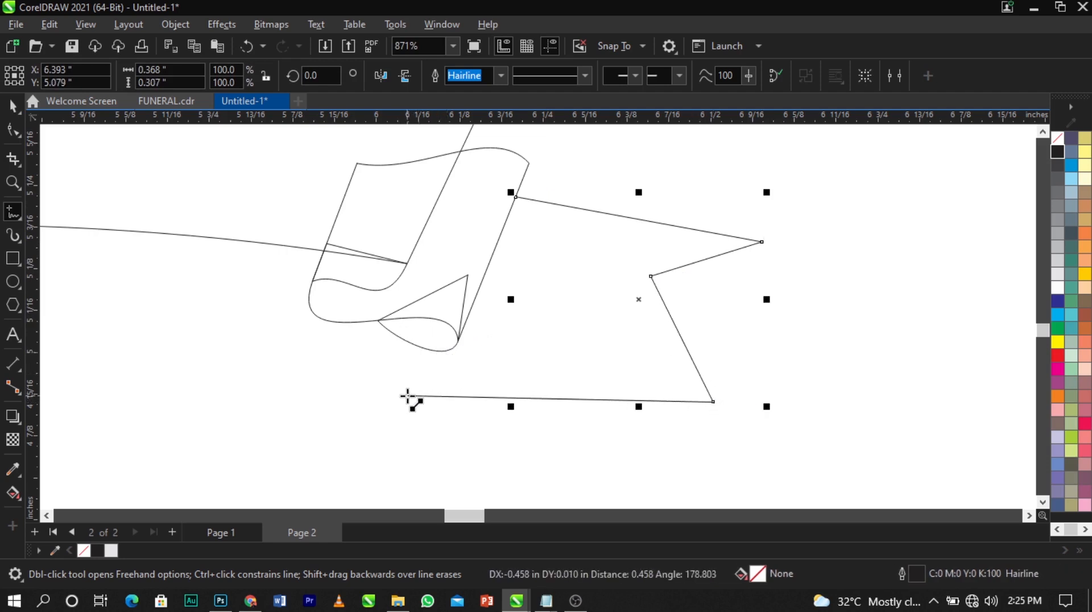
pyautogui.click(354, 385)
pyautogui.click(379, 321)
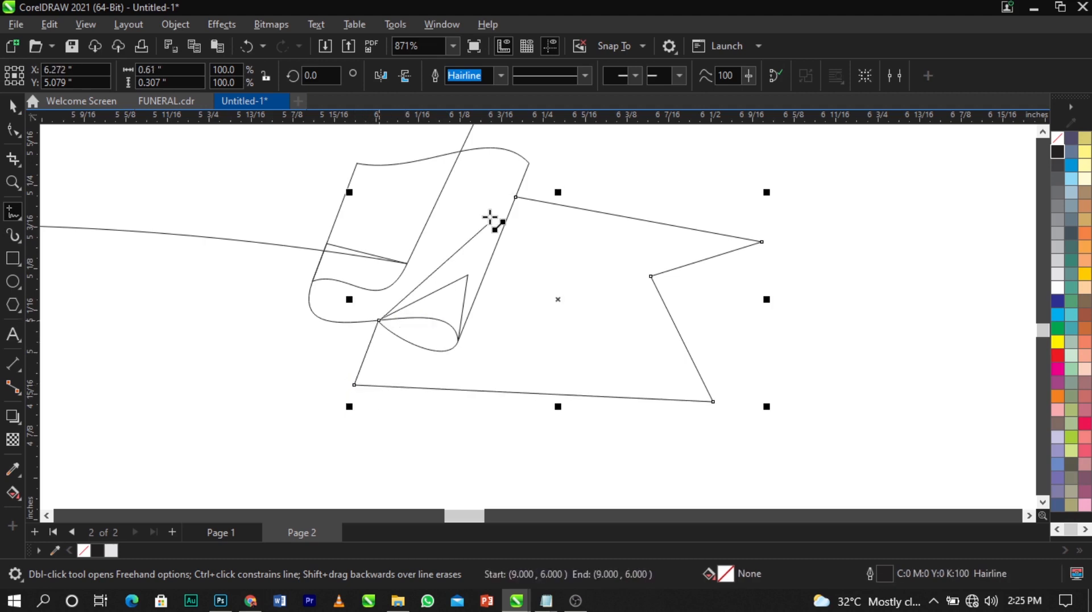
pyautogui.click(516, 197)
pyautogui.click(12, 132)
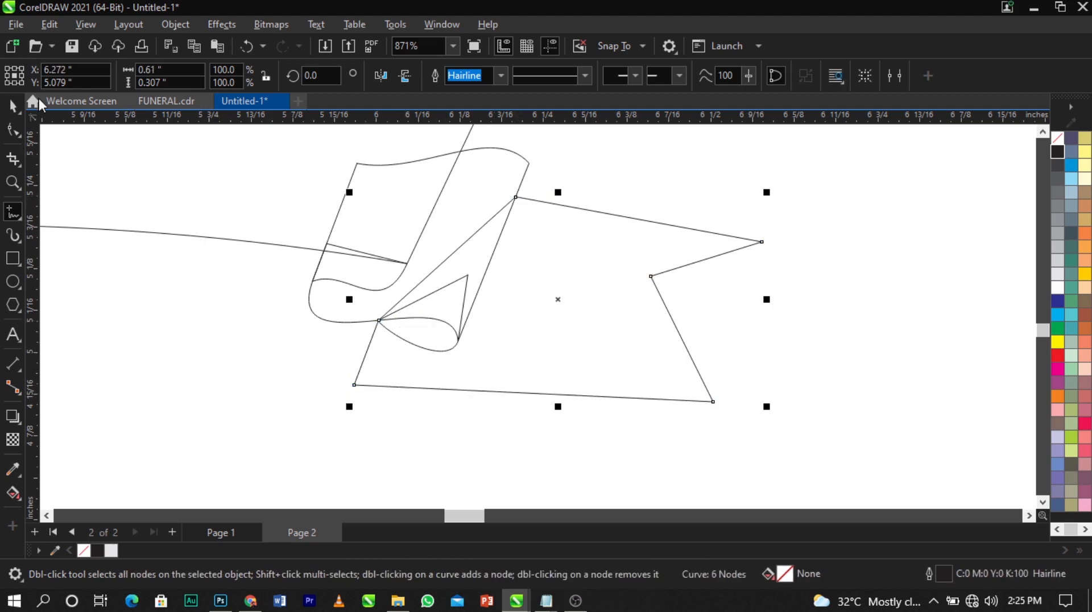
# Delete the tail's bottom-left node and bend the bottom edge into a downward curve
pyautogui.scroll(-1, 488, 231)
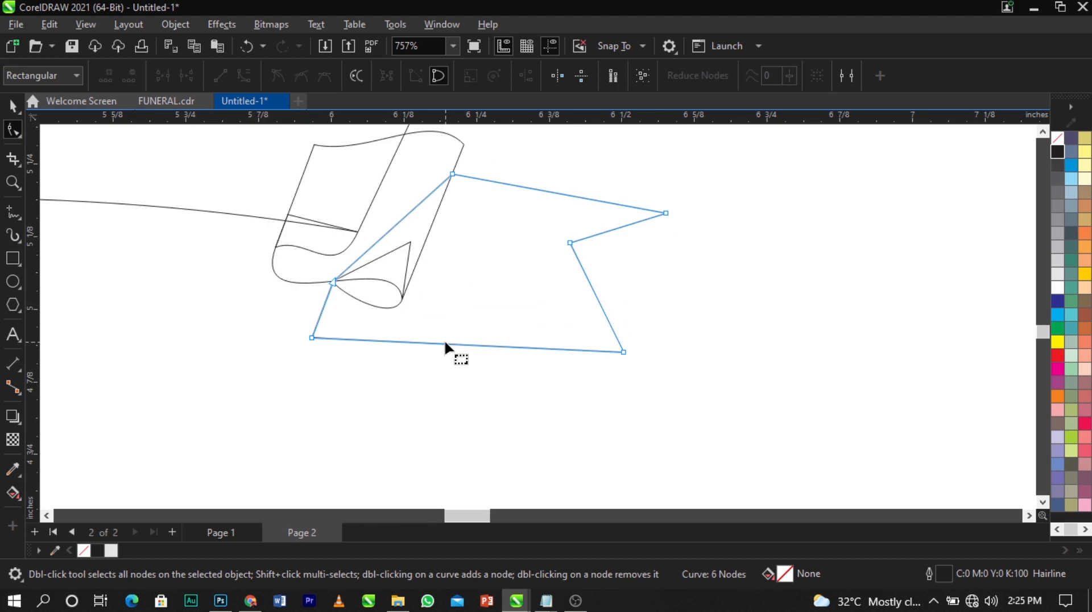
pyautogui.doubleClick(312, 338)
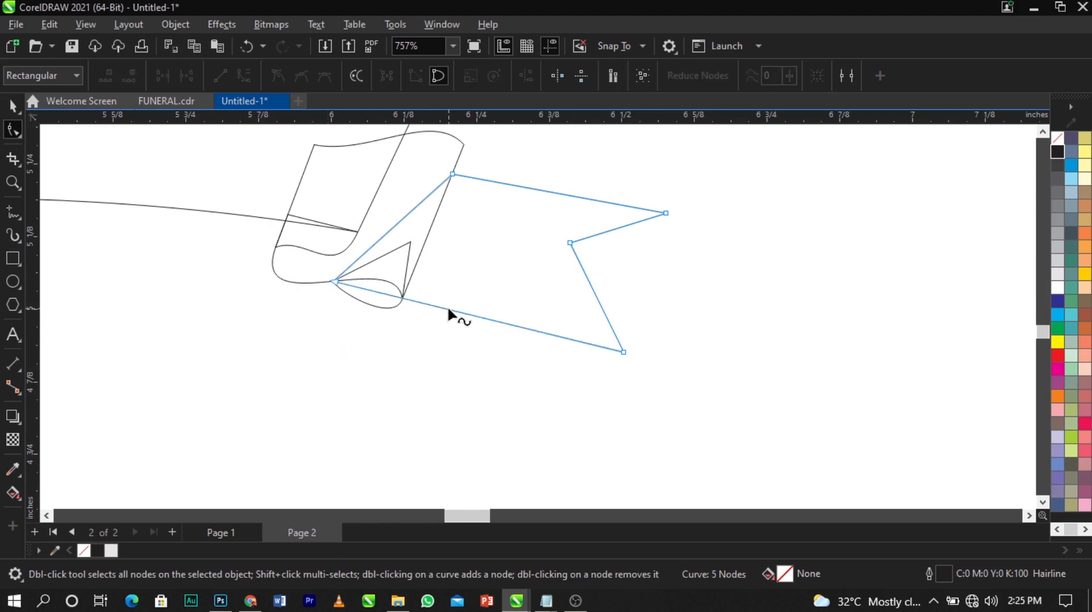
pyautogui.rightClick(448, 310)
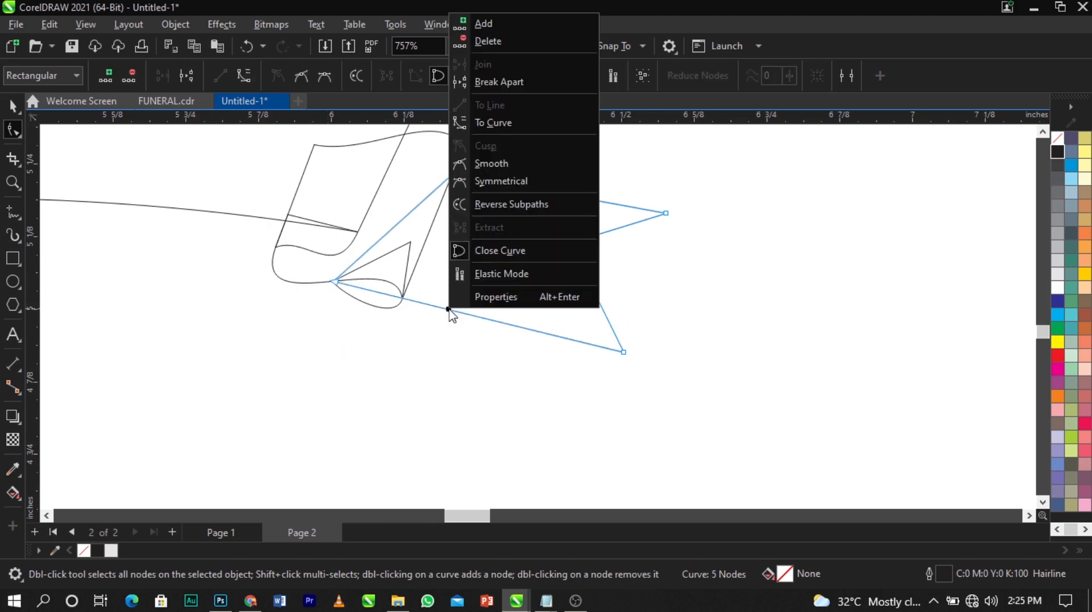
pyautogui.click(508, 124)
pyautogui.moveTo(438, 313); pyautogui.dragTo(289, 387)
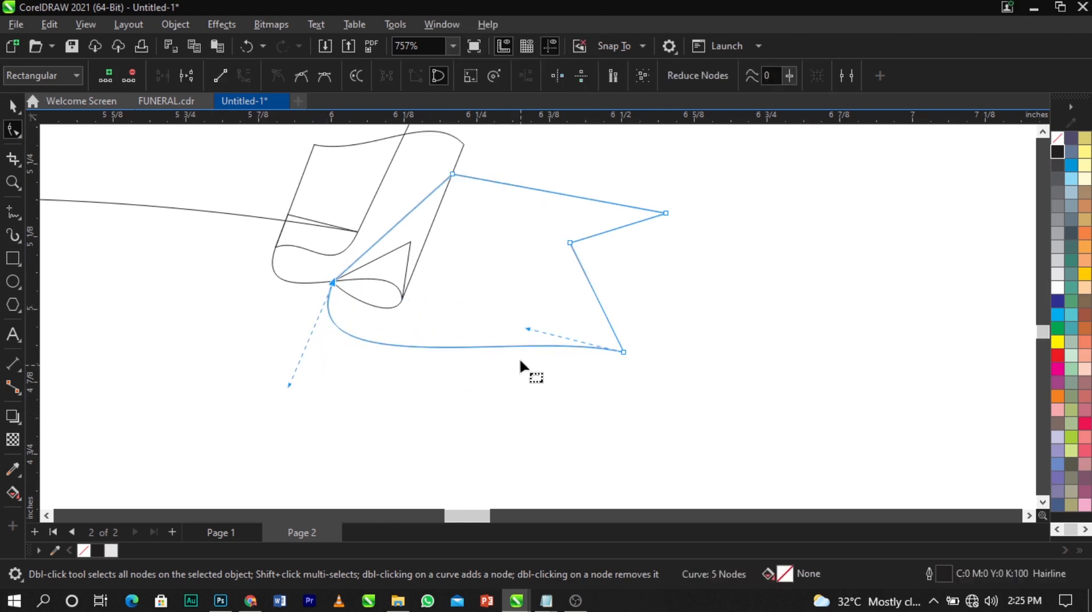
pyautogui.moveTo(528, 329); pyautogui.dragTo(525, 311)
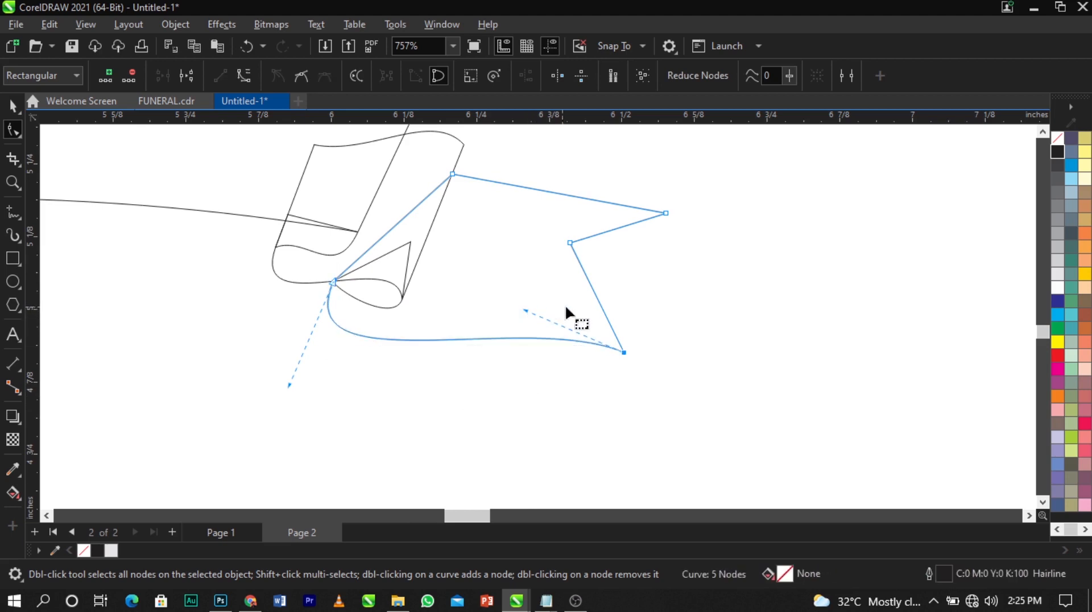
# Lower the fork's notch point and curve both the lower and upper fork edges
pyautogui.moveTo(571, 245); pyautogui.dragTo(571, 271)
pyautogui.rightClick(582, 291)
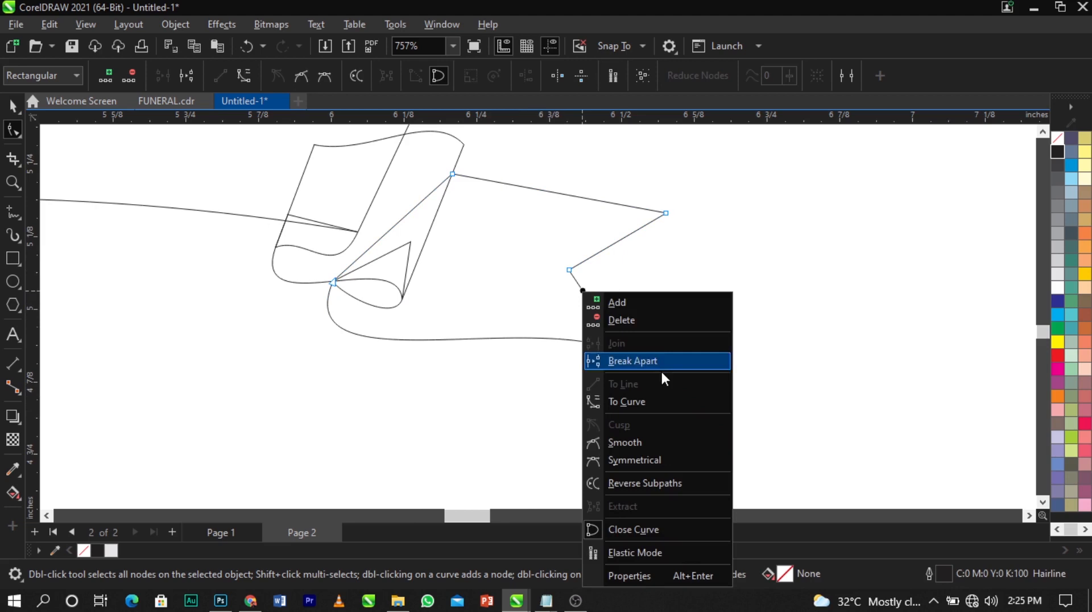
pyautogui.click(669, 401)
pyautogui.moveTo(604, 322)
pyautogui.mouseDown()
pyautogui.moveTo(600, 336)
pyautogui.moveTo(612, 298)
pyautogui.moveTo(615, 309)
pyautogui.moveTo(603, 302)
pyautogui.mouseUp()
pyautogui.rightClick(629, 244)
pyautogui.click(641, 350)
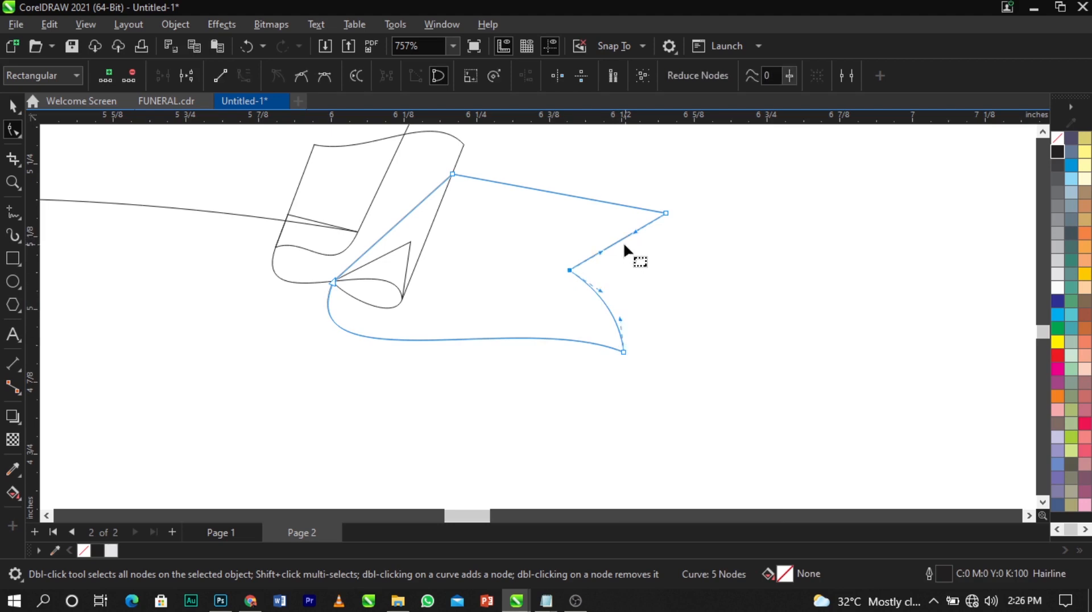
pyautogui.moveTo(623, 245); pyautogui.dragTo(628, 251)
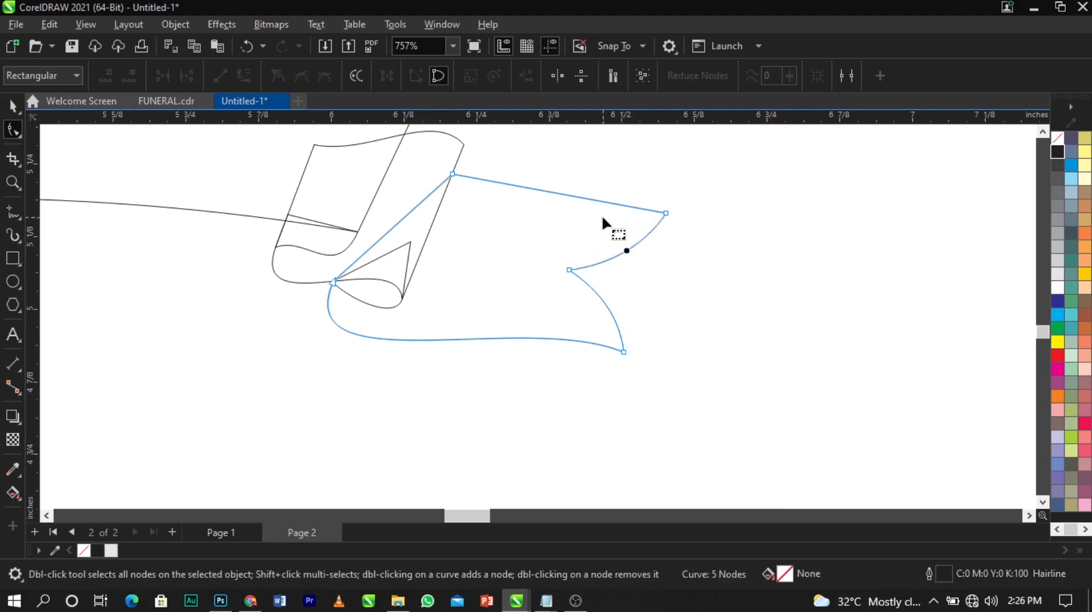
# Convert the tail's top edge to a curve and bend it gently
pyautogui.rightClick(529, 188)
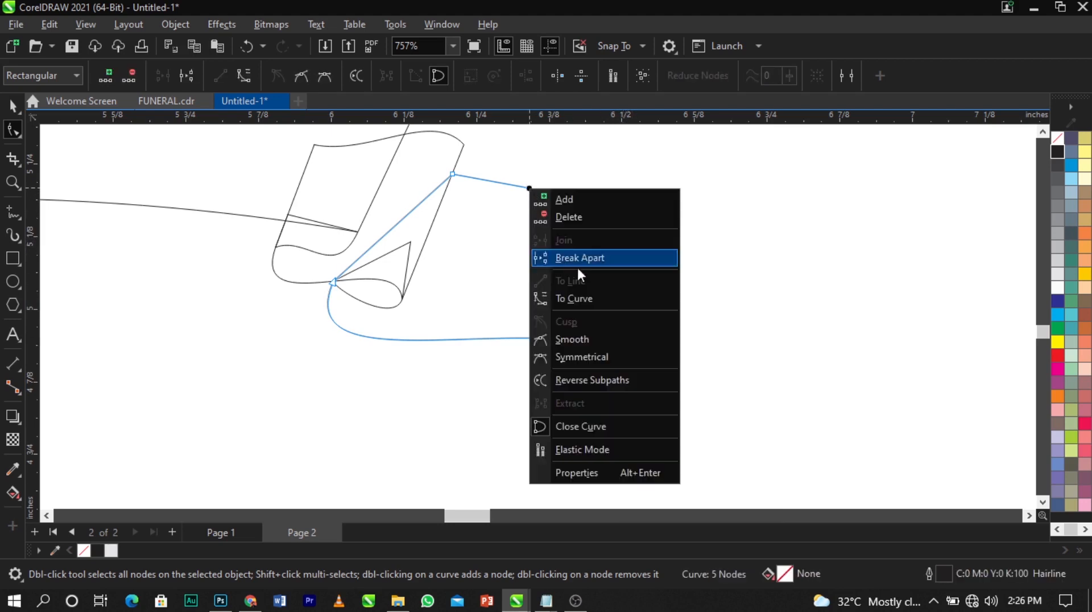
pyautogui.click(592, 299)
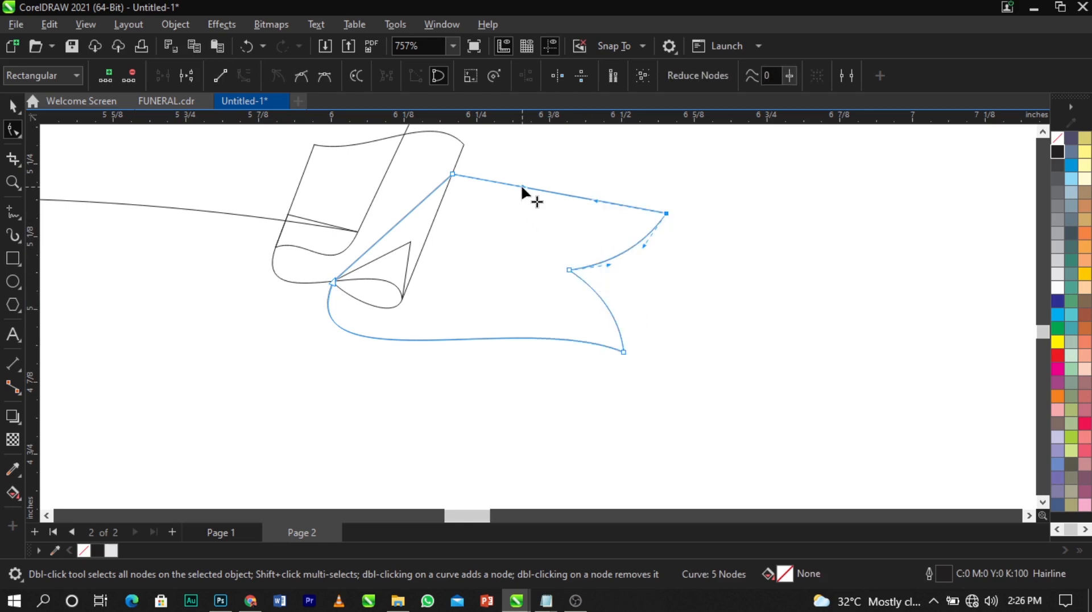
pyautogui.moveTo(524, 188); pyautogui.dragTo(484, 217)
pyautogui.scroll(-2, 588, 265)
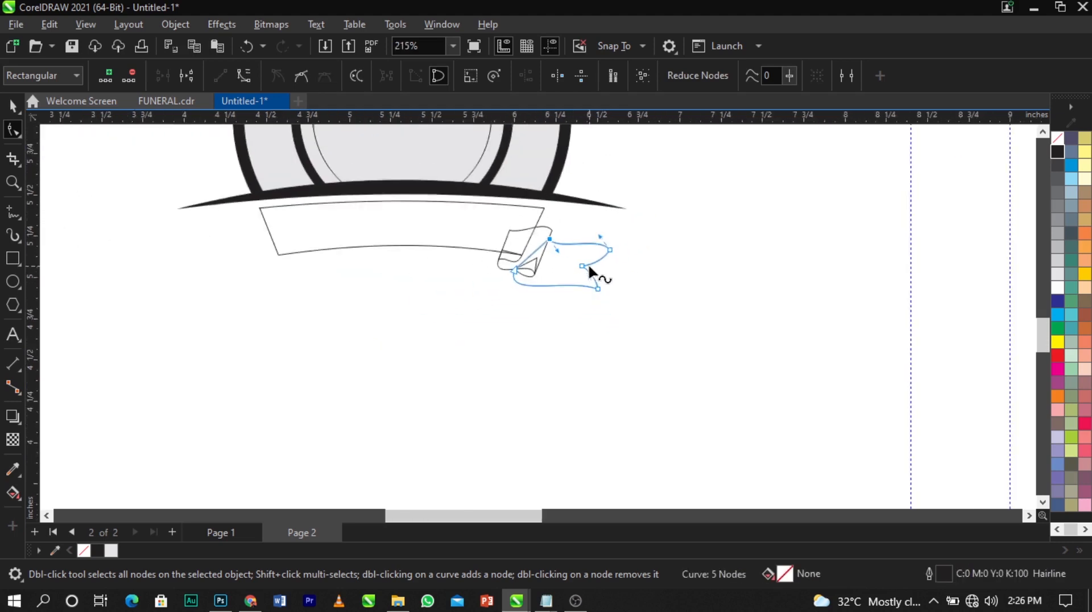
pyautogui.click(699, 279)
pyautogui.press('space')
pyautogui.scroll(-1, 688, 285)
pyautogui.press('z')
pyautogui.moveTo(300, 184); pyautogui.dragTo(715, 332)
pyautogui.scroll(-2, 285, 292)
pyautogui.press('z')
pyautogui.moveTo(210, 219); pyautogui.dragTo(630, 356)
pyautogui.press('space')
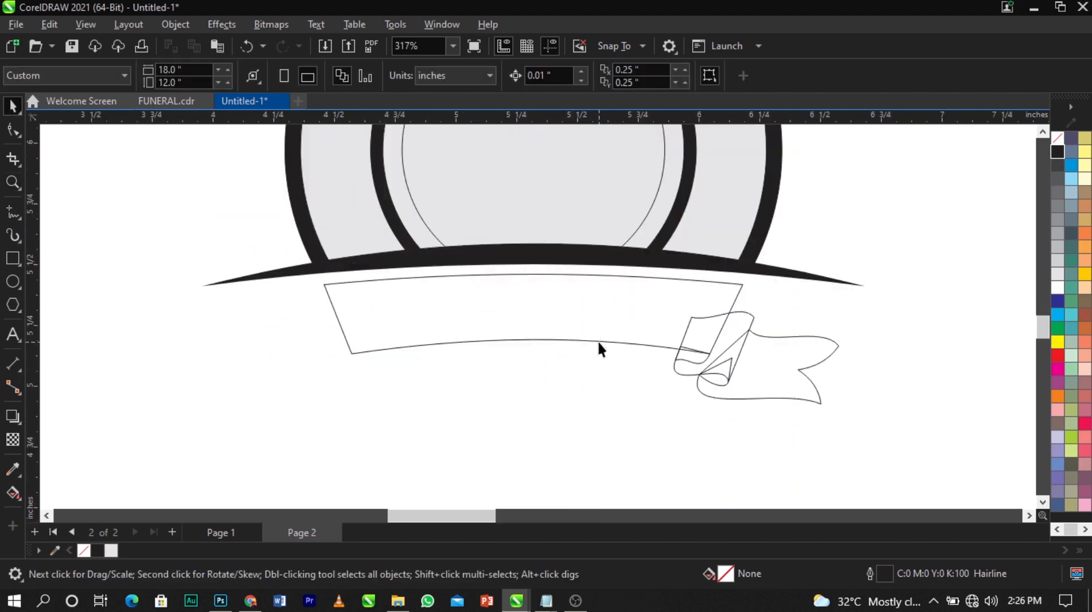
pyautogui.scroll(-5, 400, 405)
pyautogui.scroll(2, 575, 214)
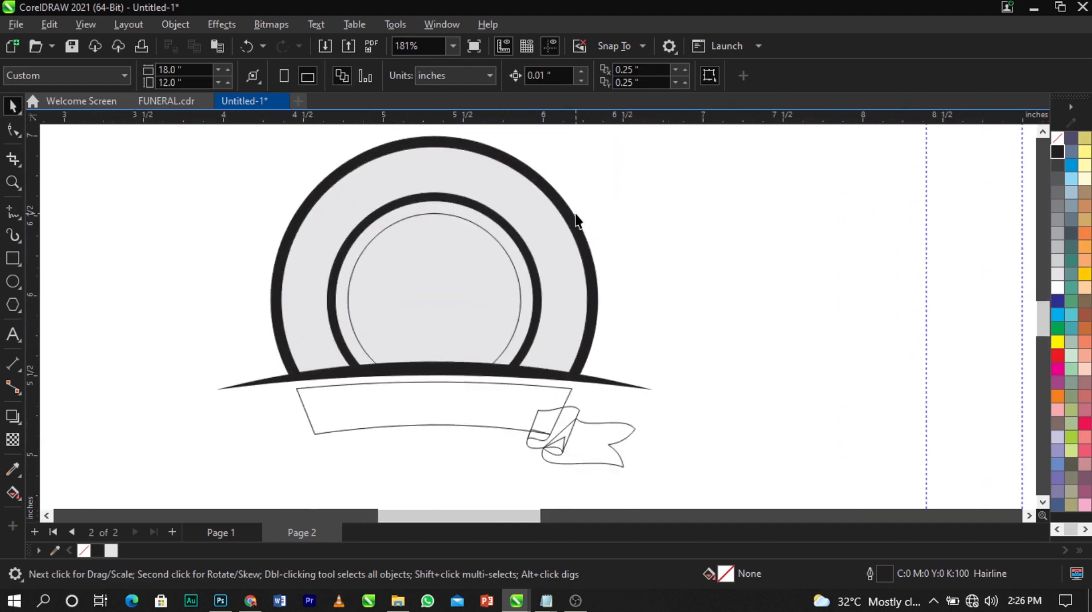
pyautogui.click(590, 258)
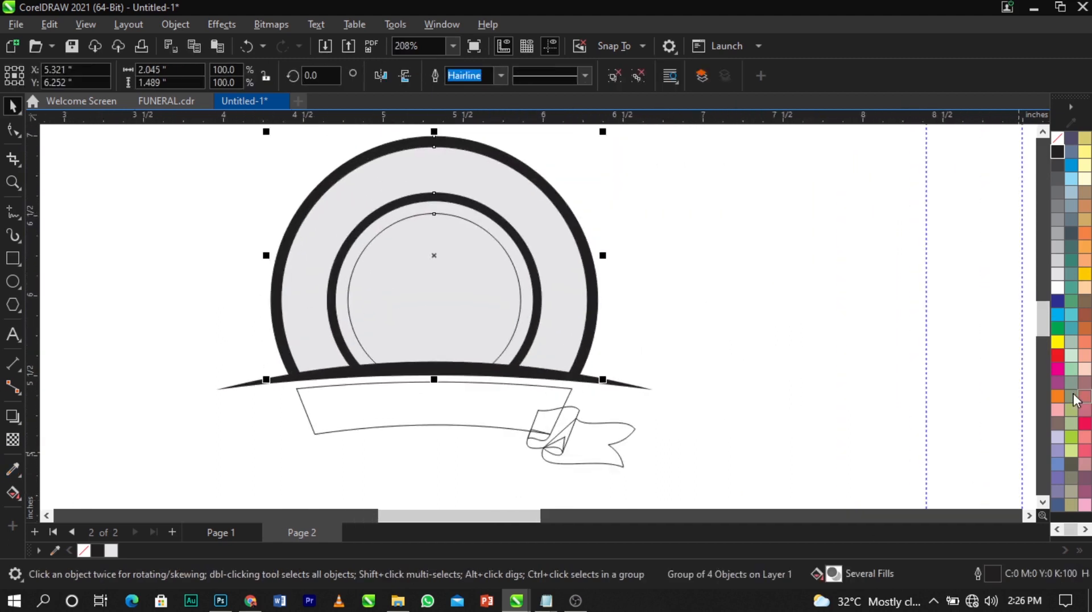
# Undo the red fill on the whole emblem group, then fill only the ring shape red
pyautogui.click(1060, 356)
pyautogui.click(848, 313)
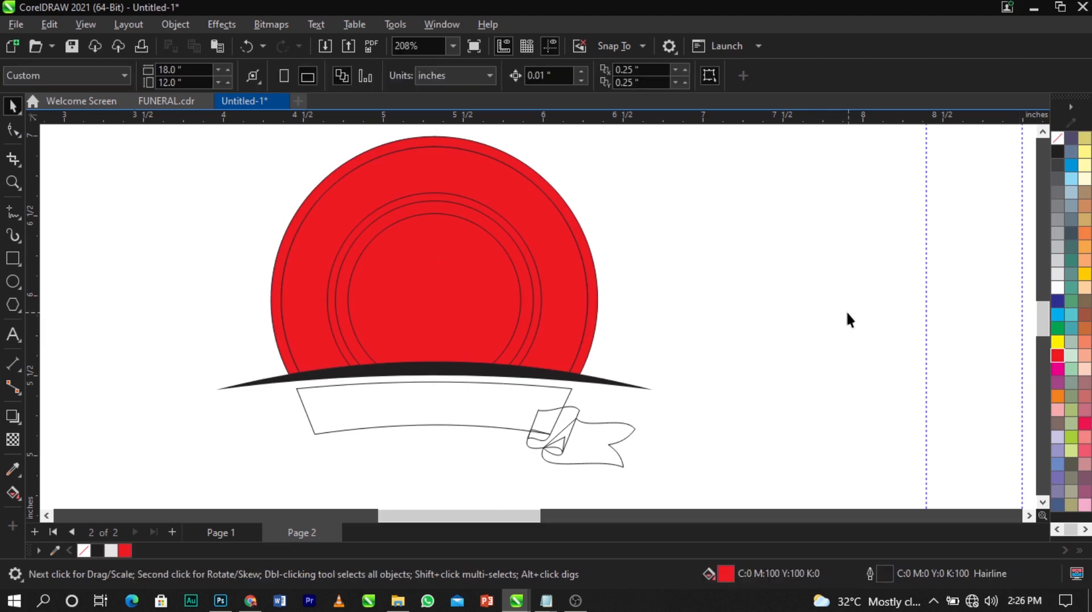
pyautogui.click(480, 283)
pyautogui.hotkey('ctrl', 'z')
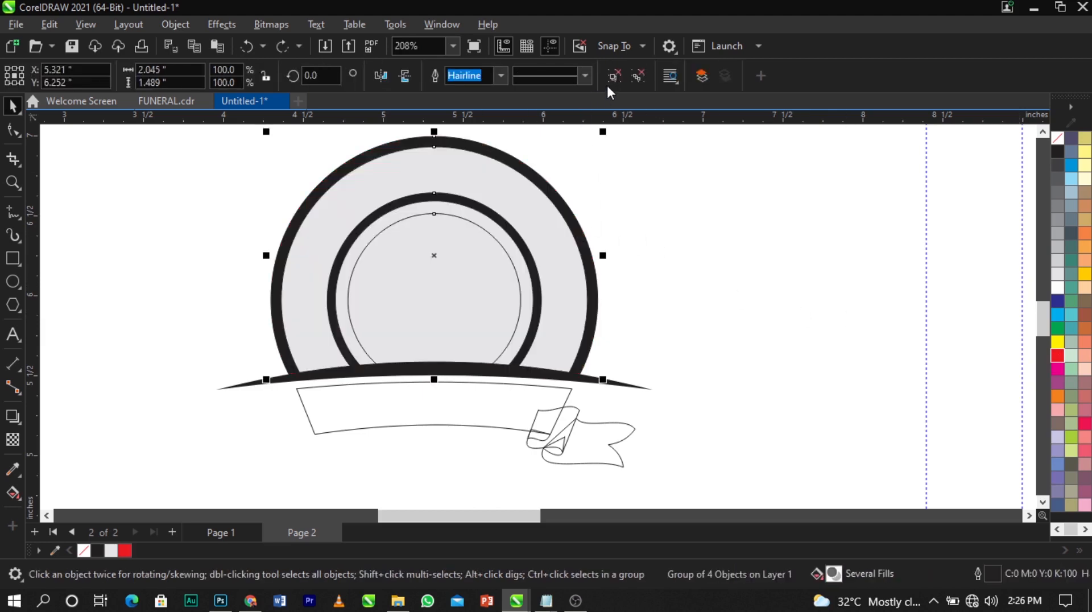
pyautogui.click(570, 218)
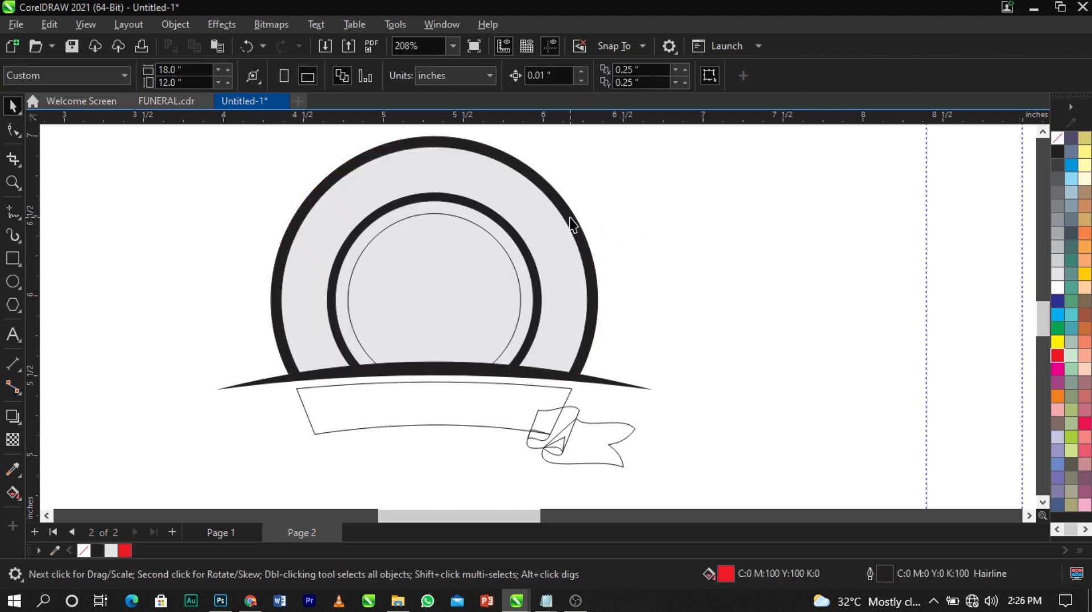
pyautogui.click(555, 243)
pyautogui.click(1058, 356)
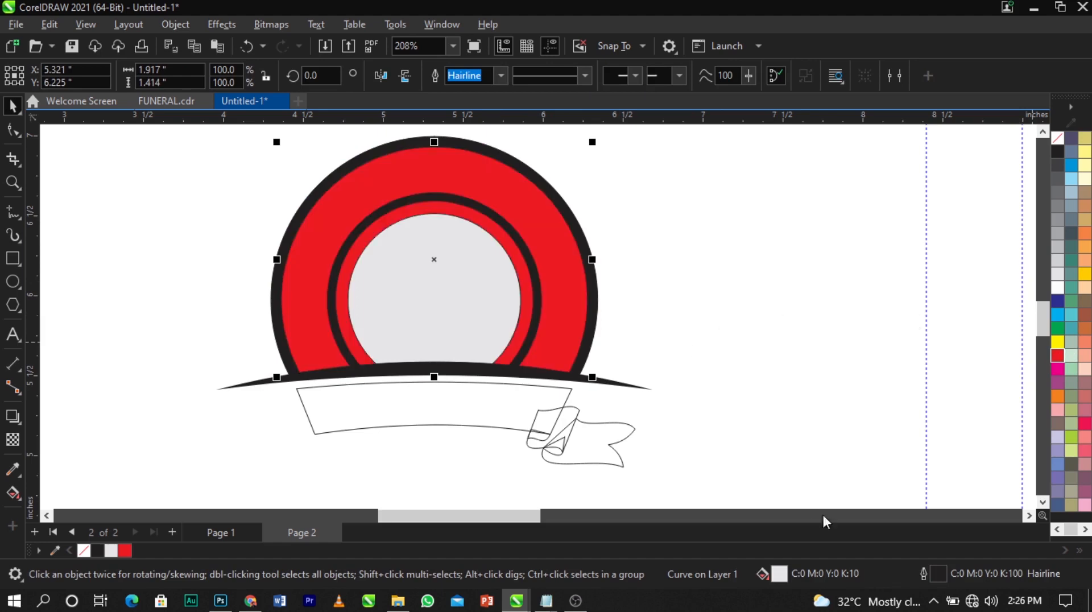
# Open the ring's uniform fill settings, set aside, showing the colour viewer with CMYK 0/100/100/0
pyautogui.doubleClick(778, 575)
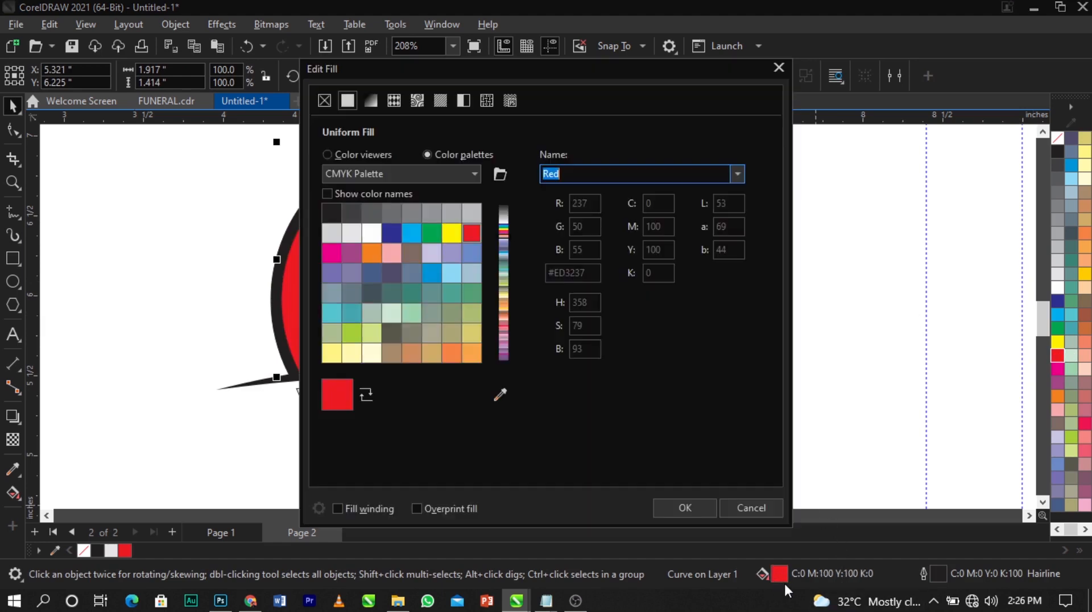
pyautogui.moveTo(508, 69); pyautogui.dragTo(809, 37)
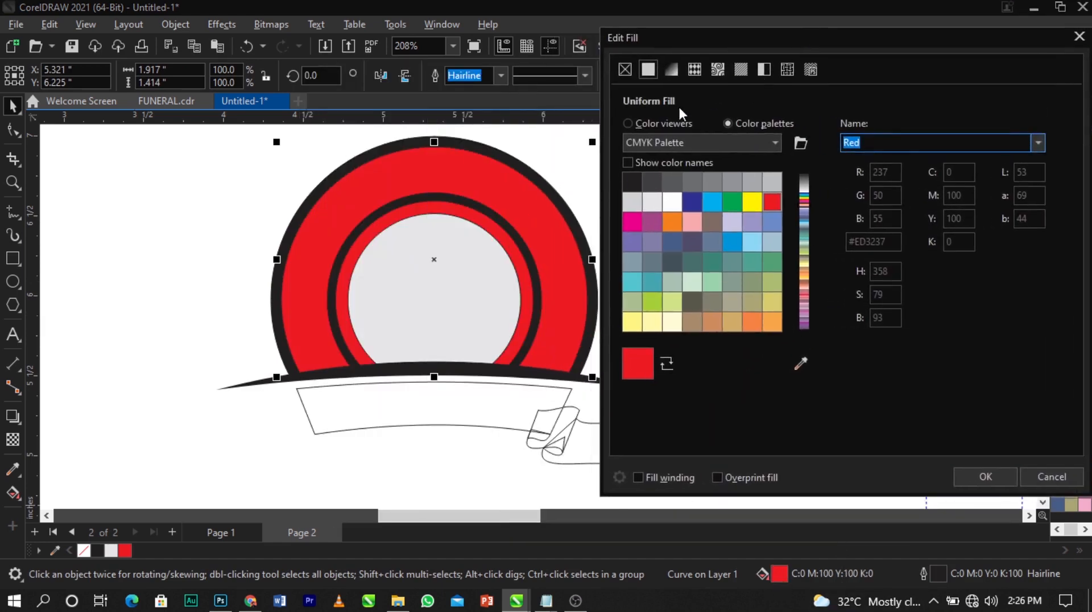
pyautogui.click(673, 123)
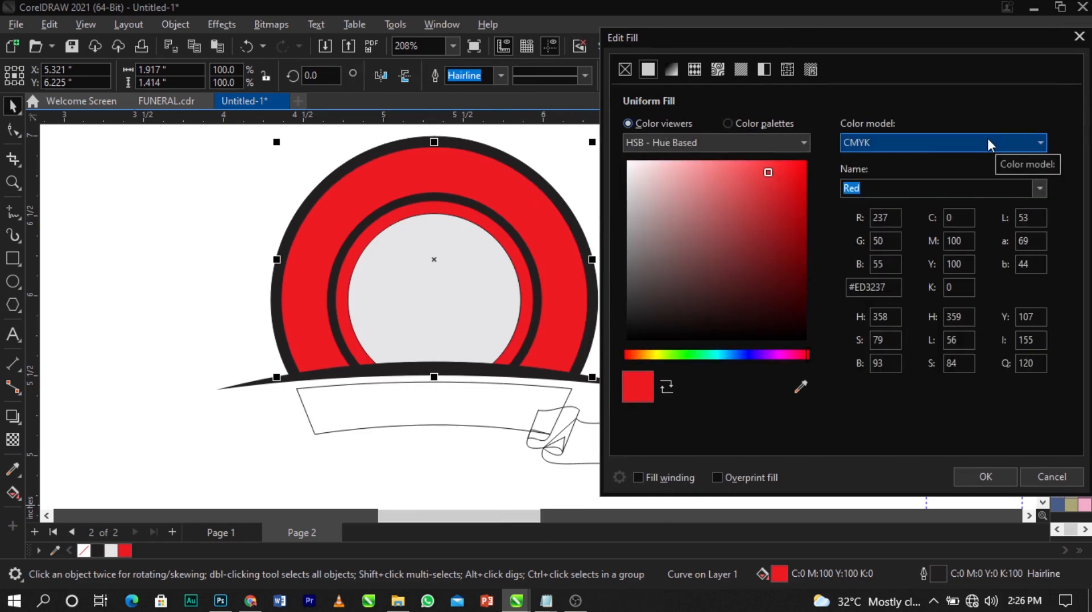
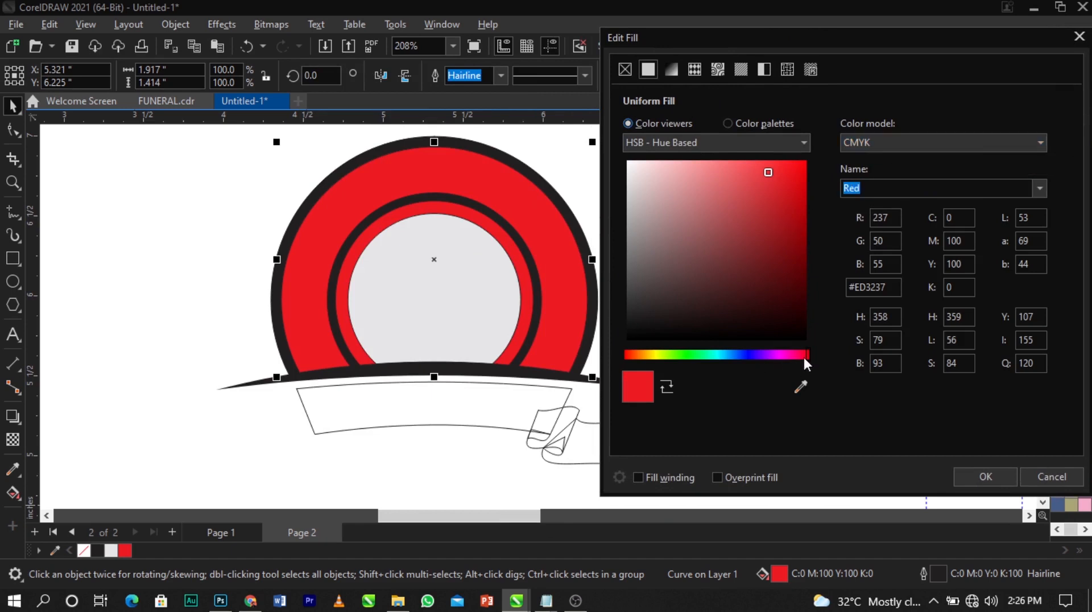
# Darken the ring's red fill to crimson #C43438 and apply it
pyautogui.moveTo(806, 355); pyautogui.dragTo(804, 354)
pyautogui.click(785, 198)
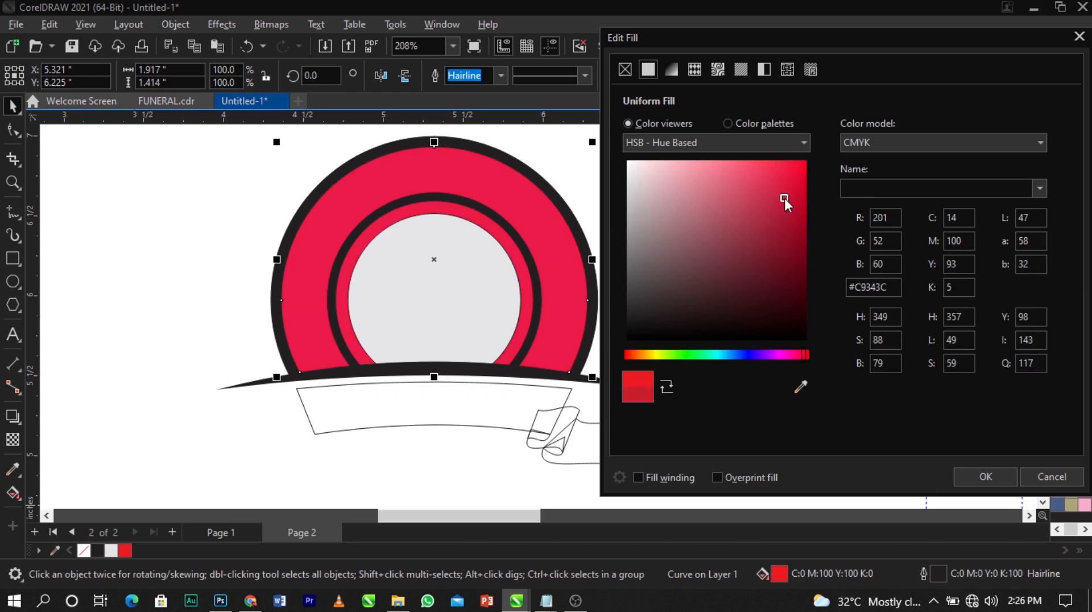
pyautogui.click(791, 202)
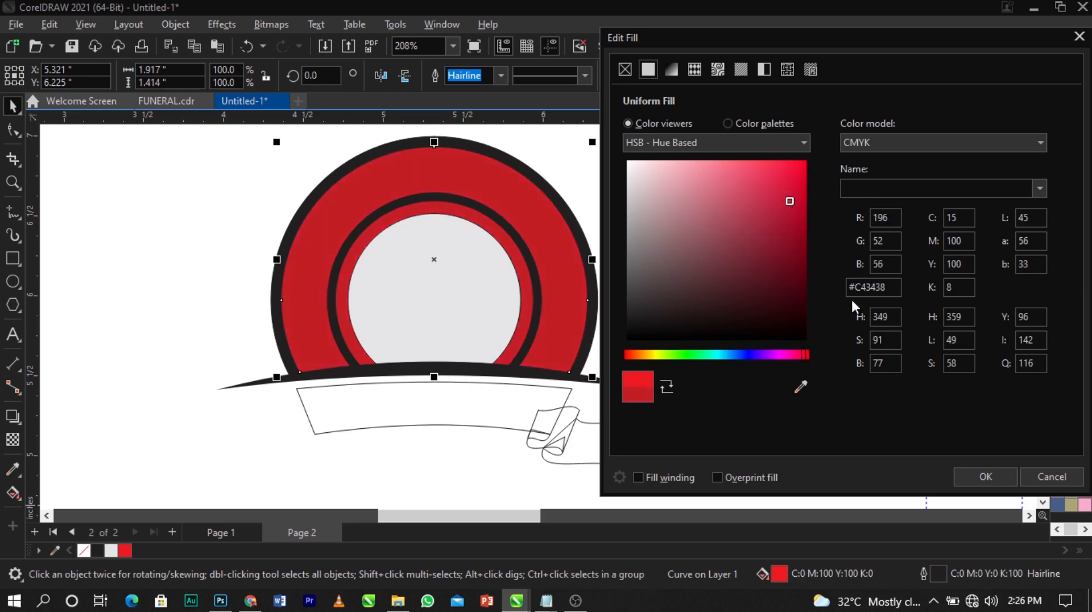
pyautogui.click(986, 477)
pyautogui.click(865, 366)
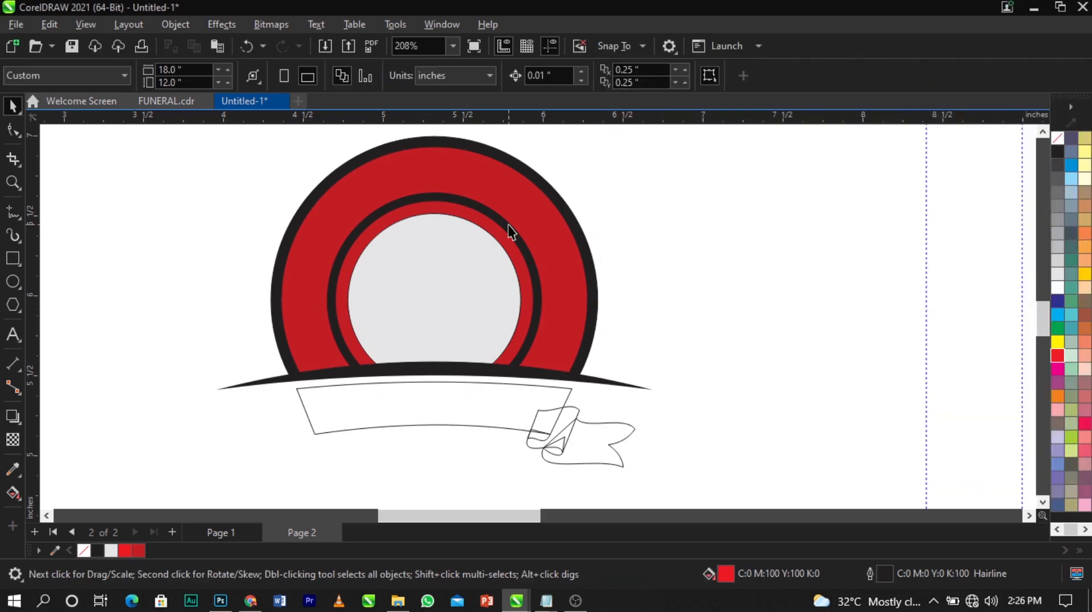
# Lay a left-to-right fountain fill across the outer border with an orange-brown end stop
pyautogui.scroll(1, 508, 227)
pyautogui.click(579, 227)
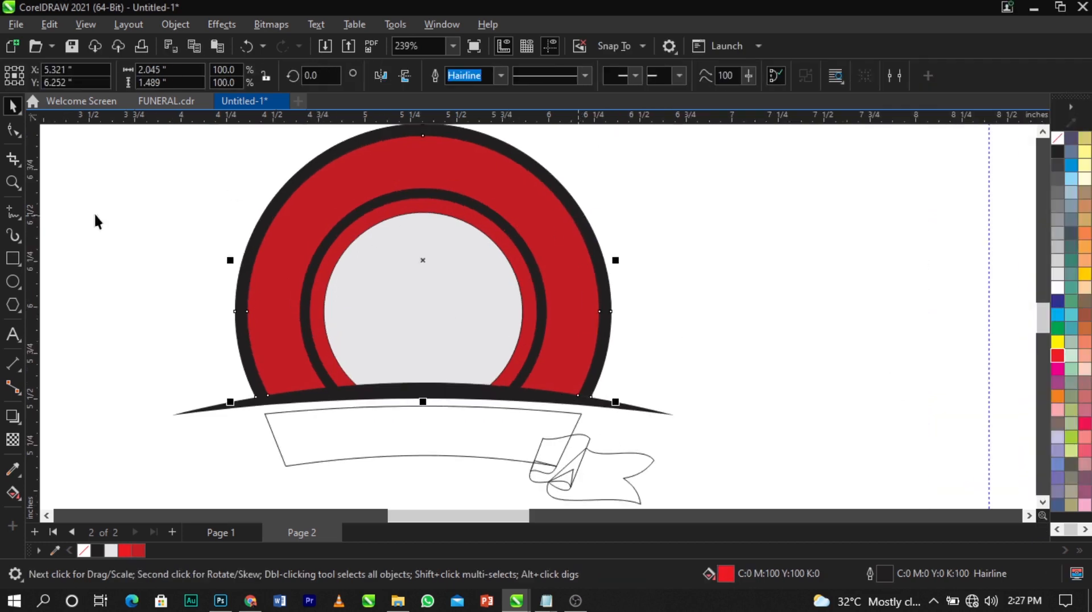
pyautogui.click(13, 492)
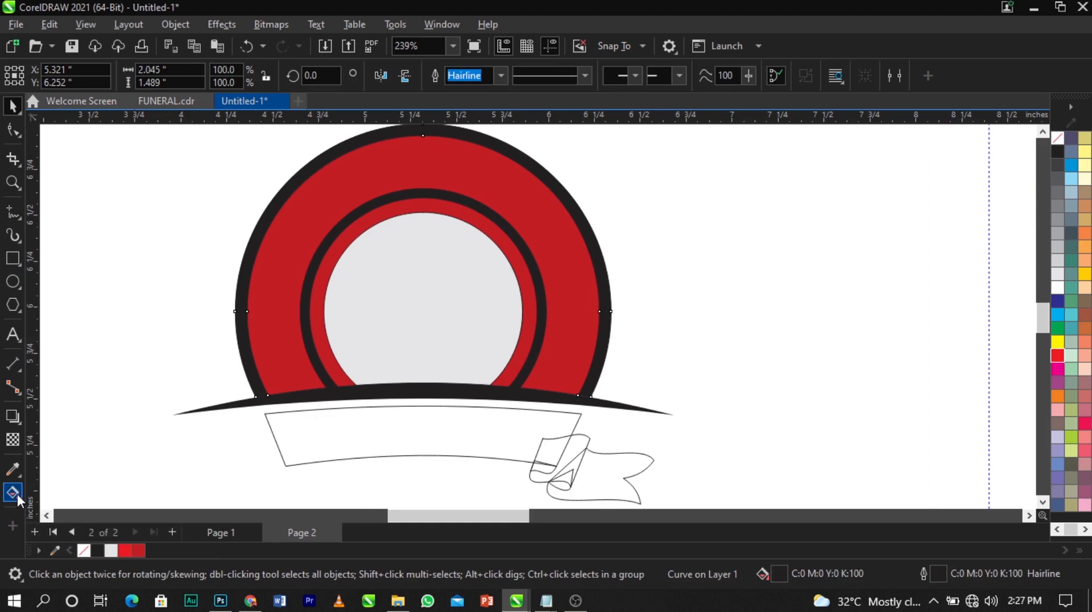
pyautogui.moveTo(236, 299); pyautogui.dragTo(610, 300)
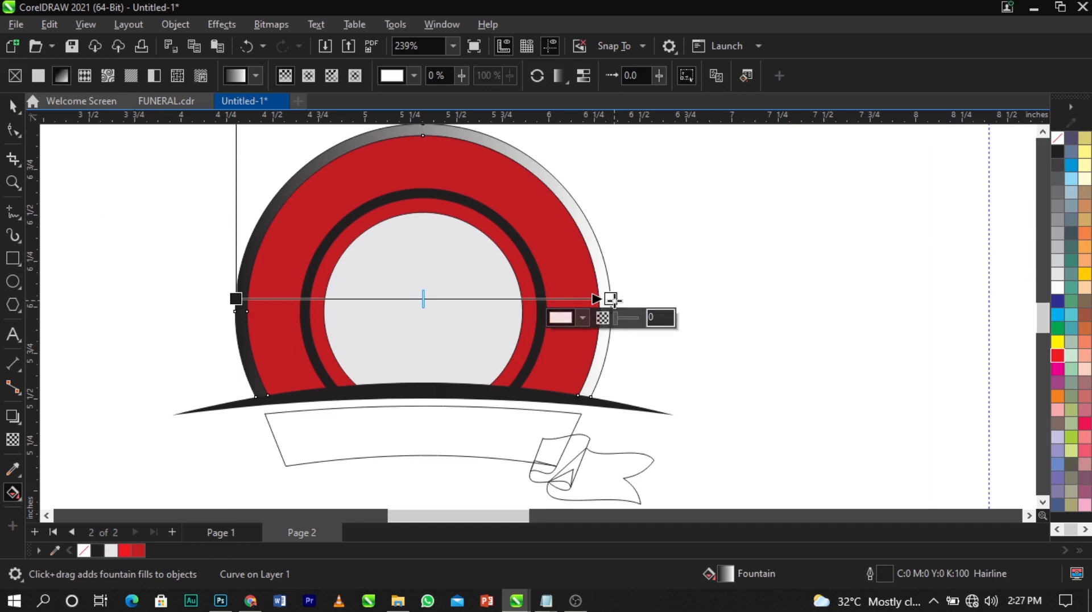
pyautogui.click(583, 319)
pyautogui.moveTo(627, 336); pyautogui.dragTo(783, 173)
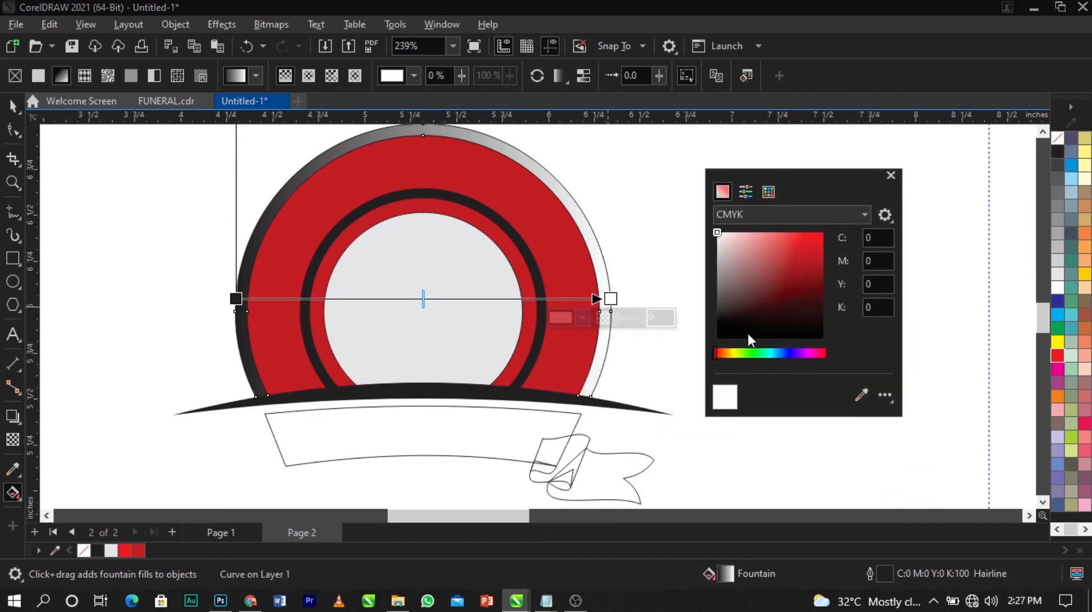
pyautogui.moveTo(717, 355); pyautogui.dragTo(726, 355)
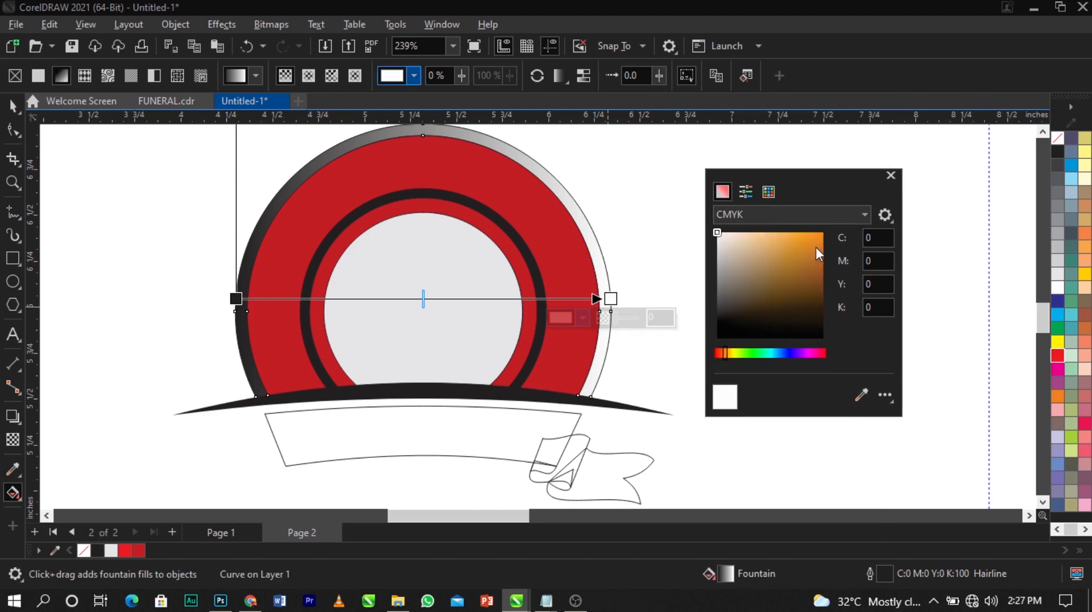
pyautogui.moveTo(816, 246); pyautogui.dragTo(826, 264)
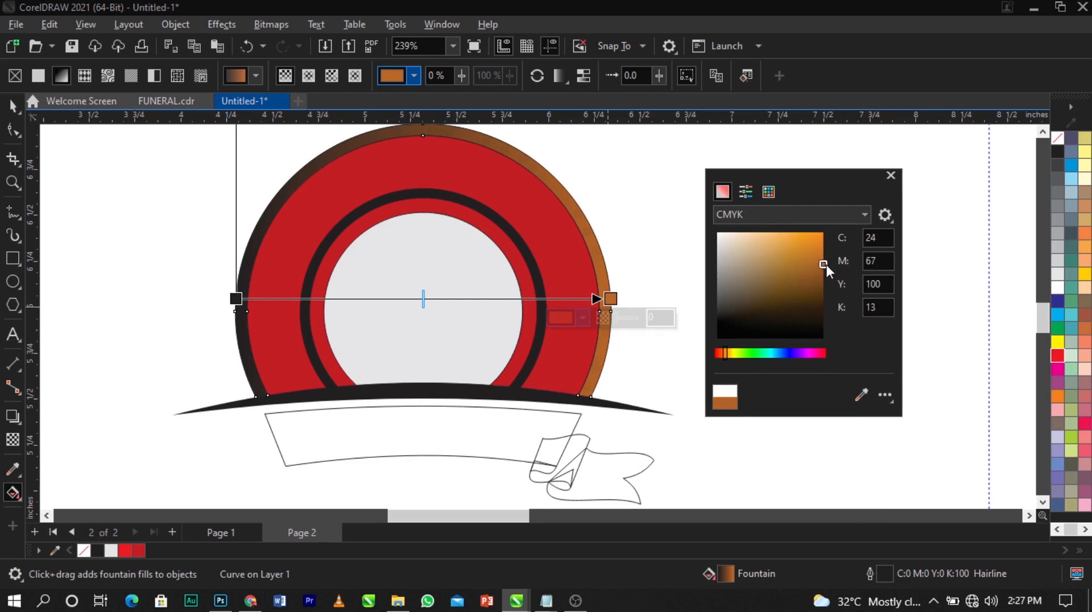
# Recolour the gradient's black start stop to orange
pyautogui.click(236, 302)
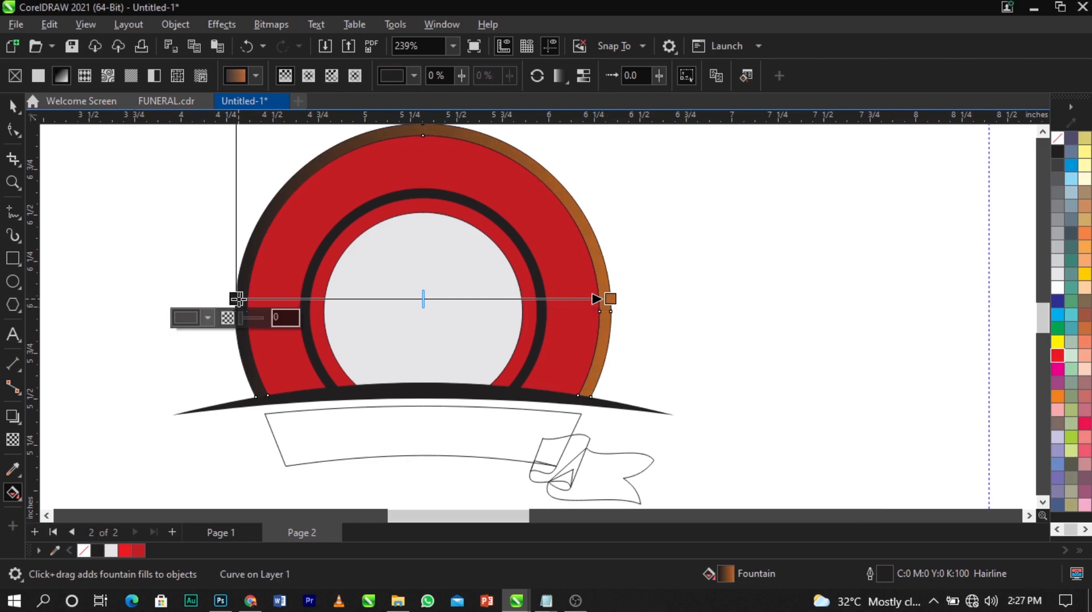
pyautogui.click(208, 317)
pyautogui.moveTo(295, 324); pyautogui.dragTo(814, 189)
pyautogui.click(694, 205)
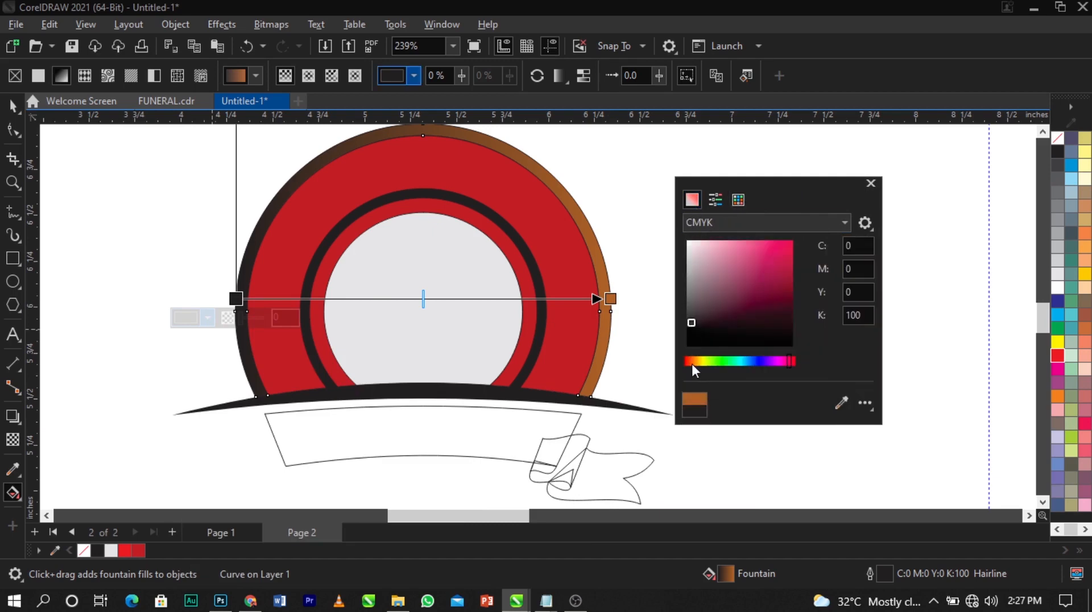
pyautogui.moveTo(692, 363); pyautogui.dragTo(698, 361)
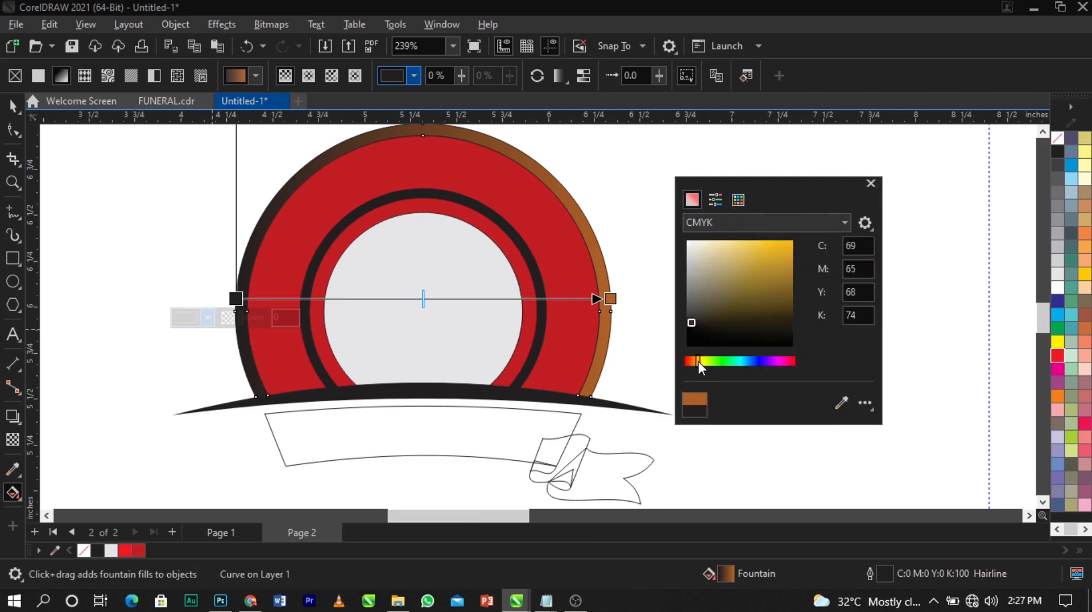
pyautogui.click(780, 259)
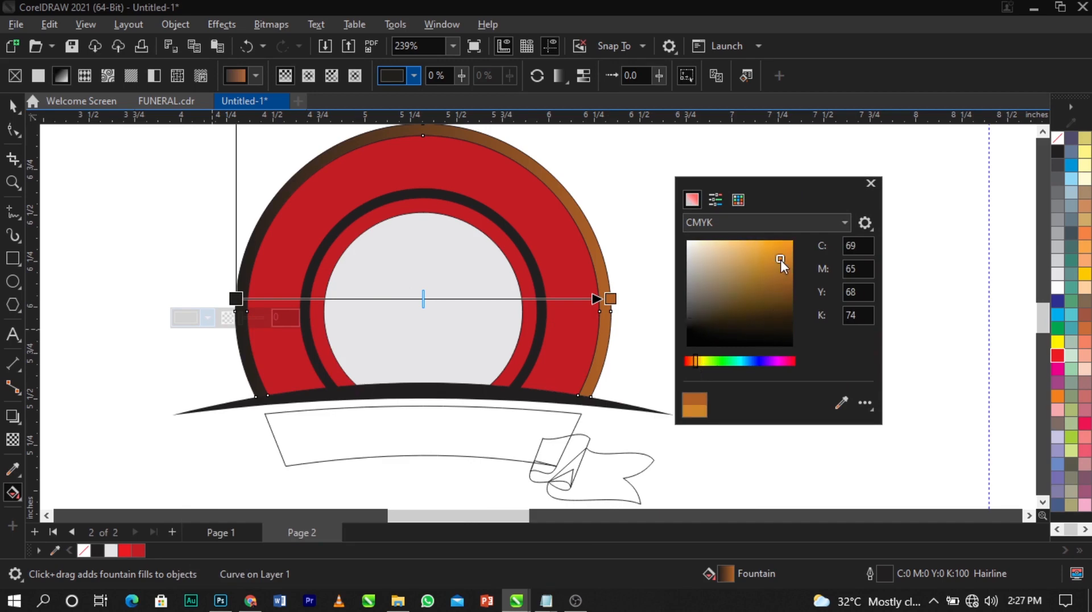
# Add a white stop in the middle and a bright orange stop at 35%
pyautogui.doubleClick(494, 298)
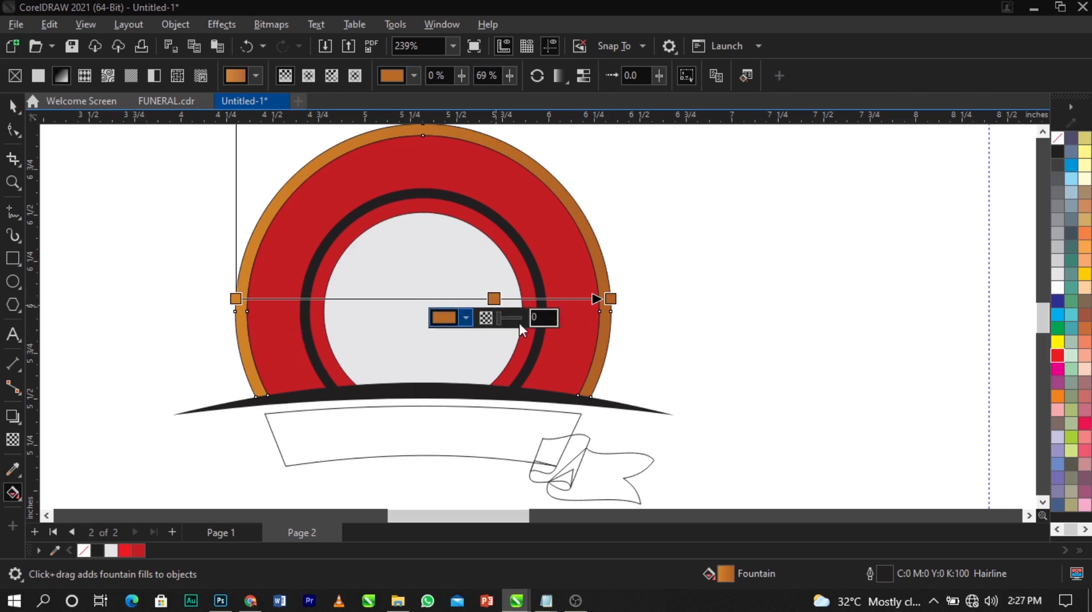
pyautogui.click(466, 318)
pyautogui.moveTo(510, 398); pyautogui.dragTo(431, 351)
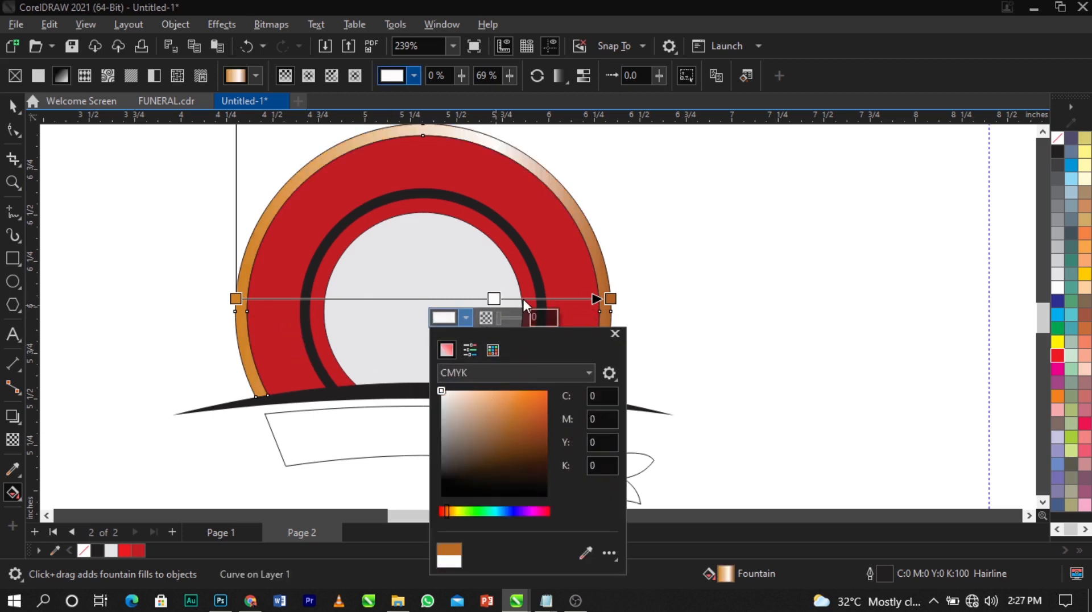
pyautogui.doubleClick(367, 298)
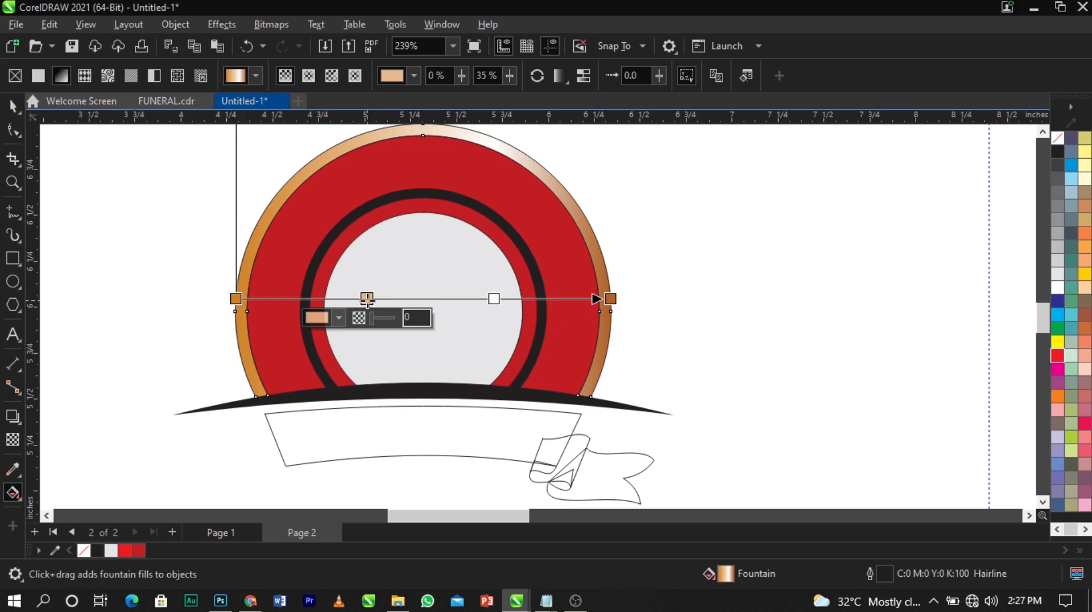
pyautogui.click(336, 322)
pyautogui.click(373, 403)
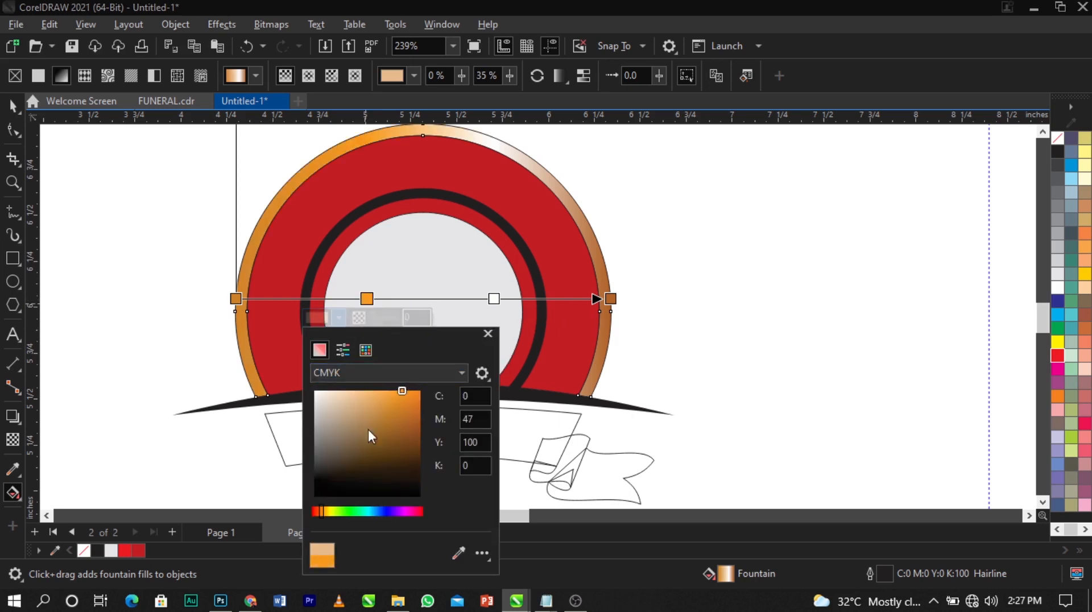
pyautogui.moveTo(323, 511); pyautogui.dragTo(324, 513)
pyautogui.moveTo(391, 407); pyautogui.dragTo(418, 388)
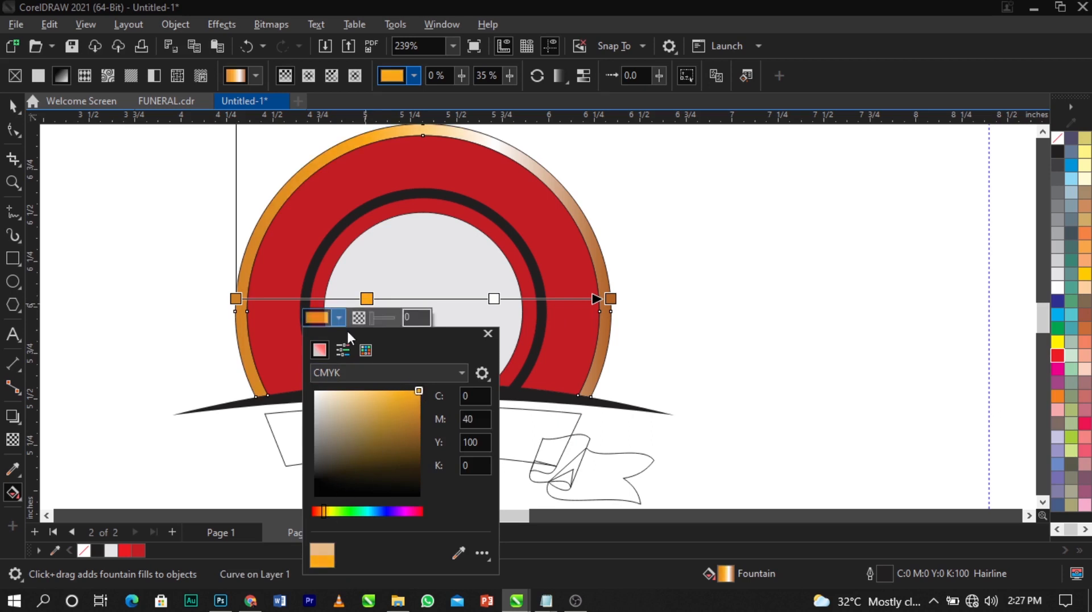
pyautogui.click(340, 320)
# Add a brown stop near the left end and a pale yellow stop at 23%
pyautogui.doubleClick(282, 297)
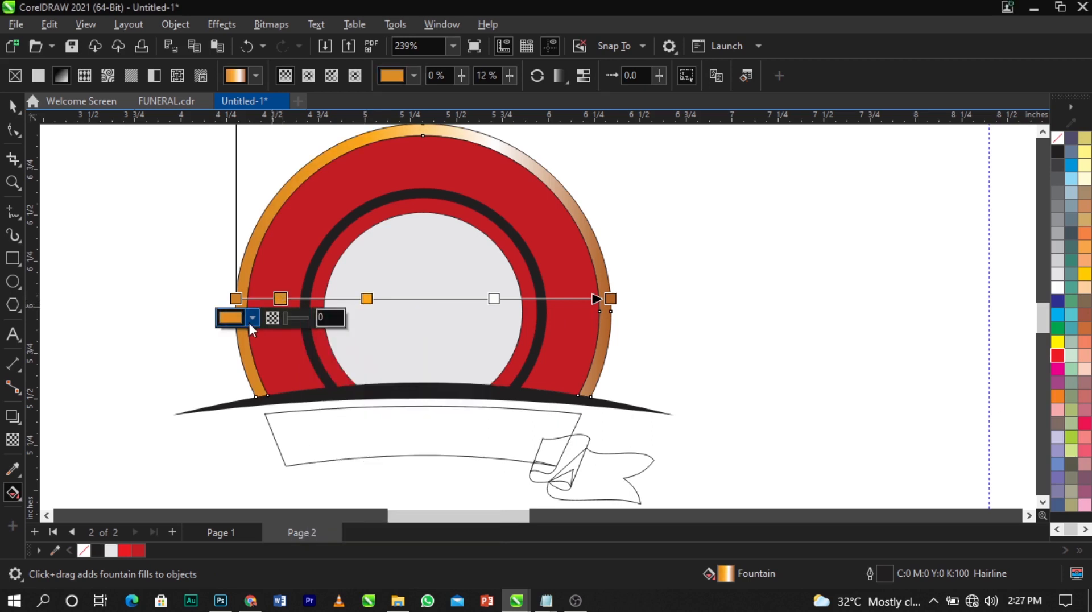
pyautogui.click(250, 319)
pyautogui.moveTo(323, 434); pyautogui.dragTo(333, 445)
pyautogui.doubleClick(323, 298)
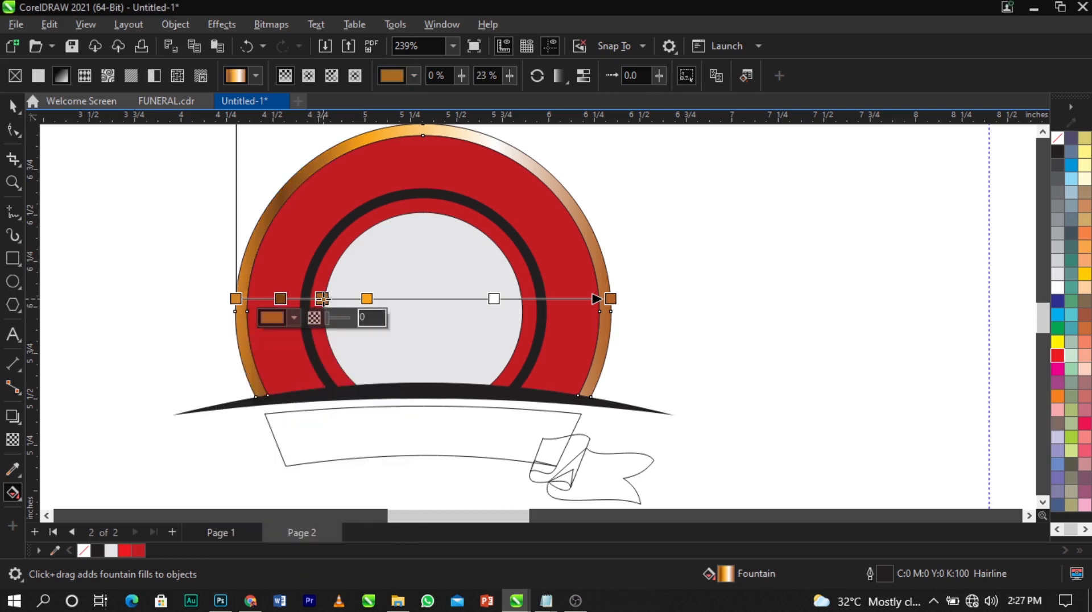
pyautogui.click(293, 319)
pyautogui.moveTo(316, 399); pyautogui.dragTo(307, 384)
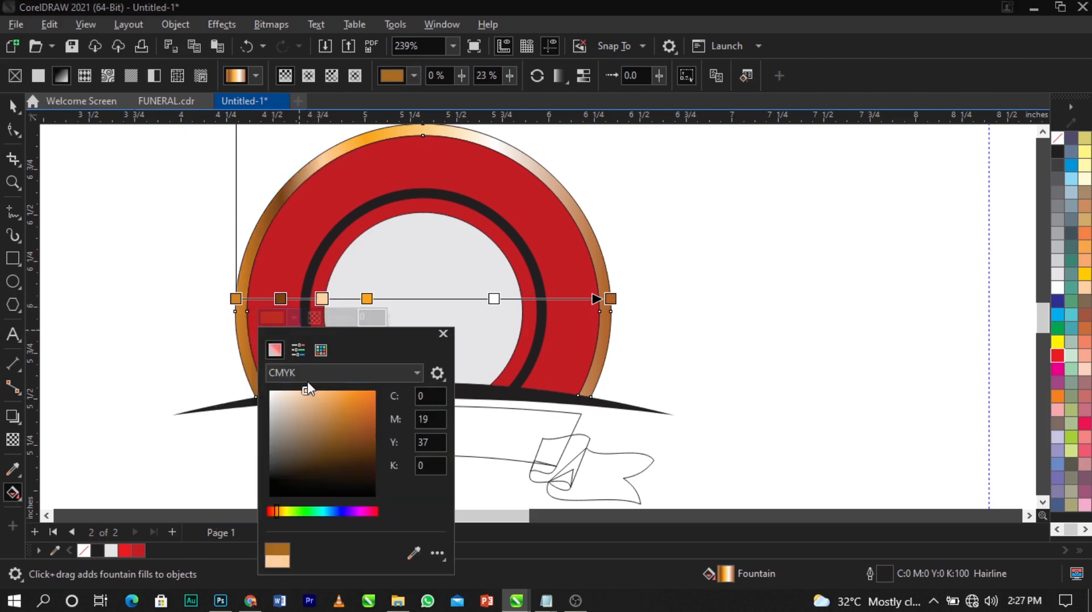
pyautogui.click(279, 509)
pyautogui.moveTo(279, 508); pyautogui.dragTo(283, 510)
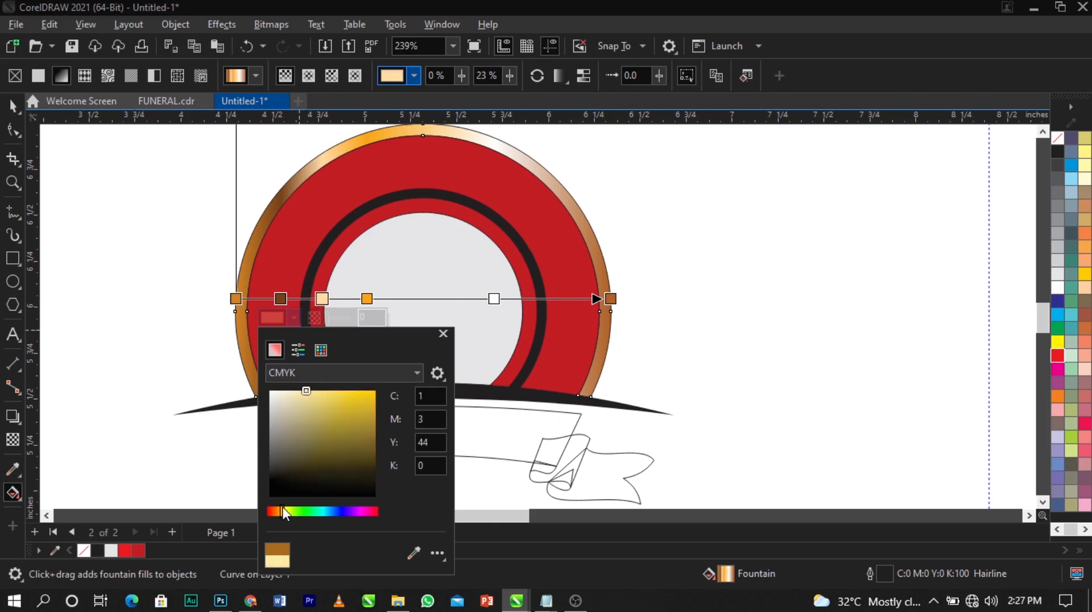
pyautogui.click(334, 391)
pyautogui.moveTo(335, 388); pyautogui.dragTo(323, 381)
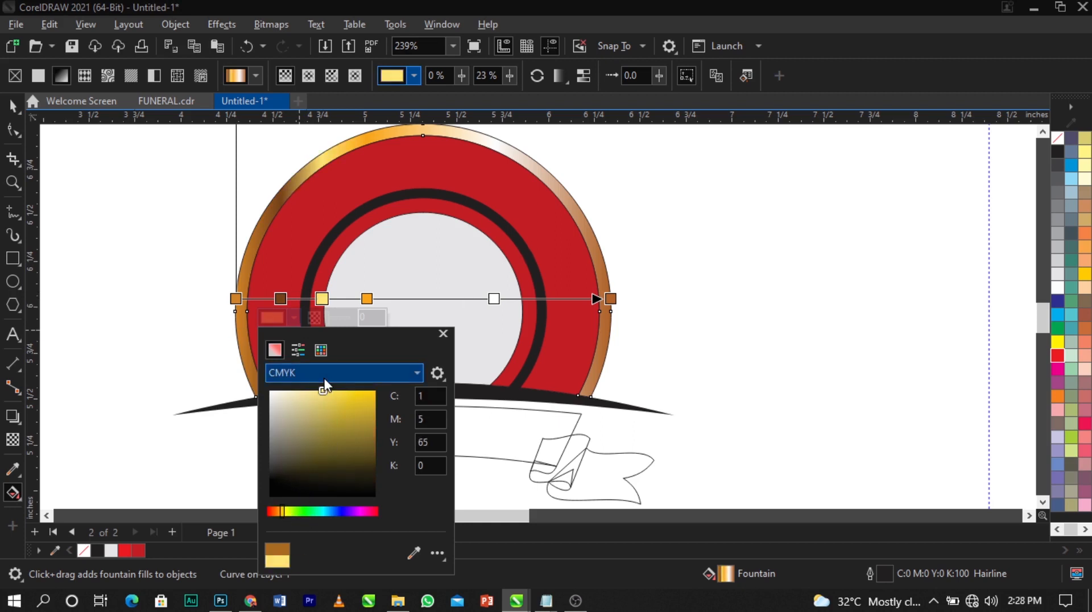
pyautogui.click(707, 209)
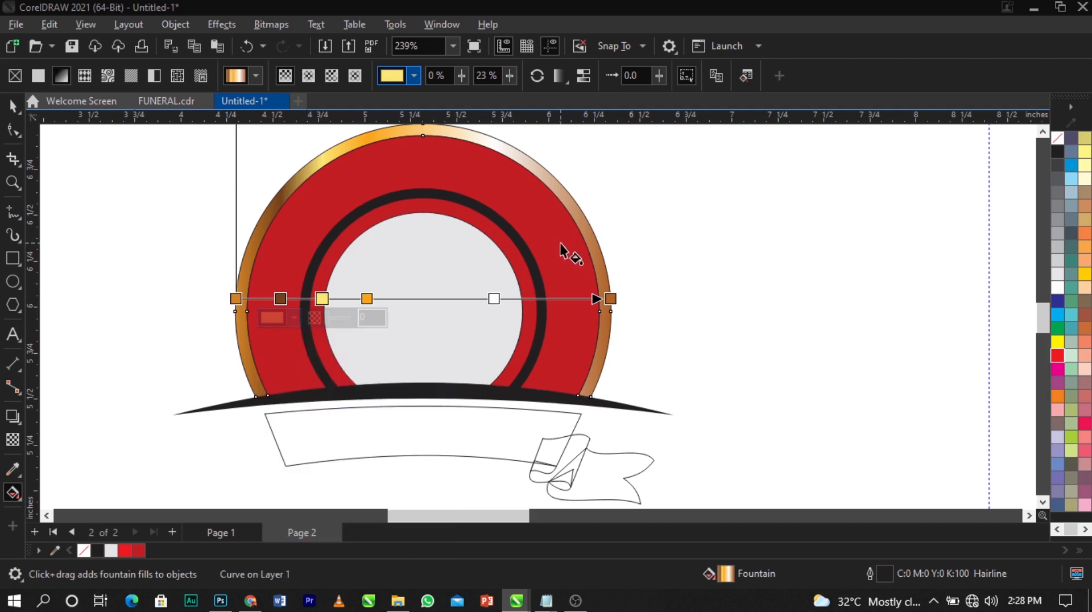
# Add a light yellow-orange stop near the right end, then zoom in on the emblem
pyautogui.doubleClick(558, 298)
pyautogui.click(529, 318)
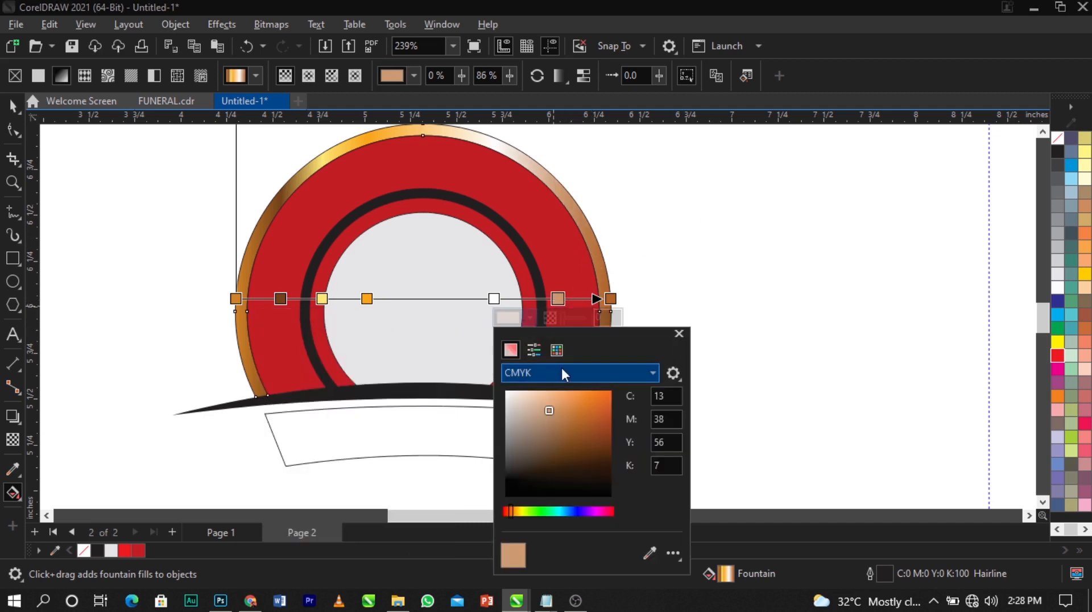
pyautogui.click(565, 391)
pyautogui.moveTo(511, 508); pyautogui.dragTo(517, 509)
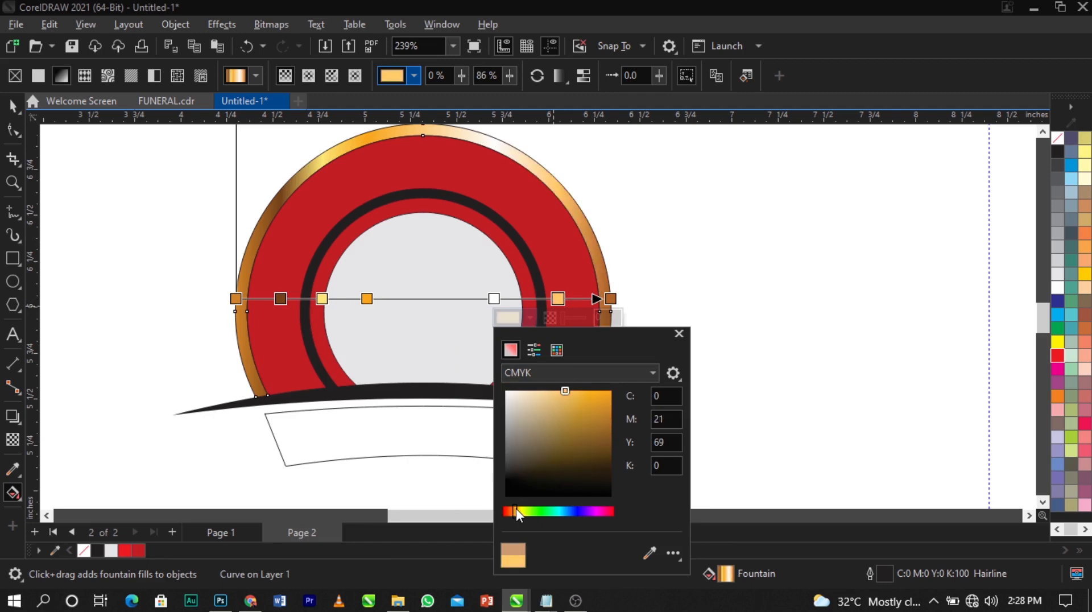
pyautogui.click(727, 210)
pyautogui.click(576, 211)
pyautogui.press('space')
pyautogui.scroll(-1, 560, 212)
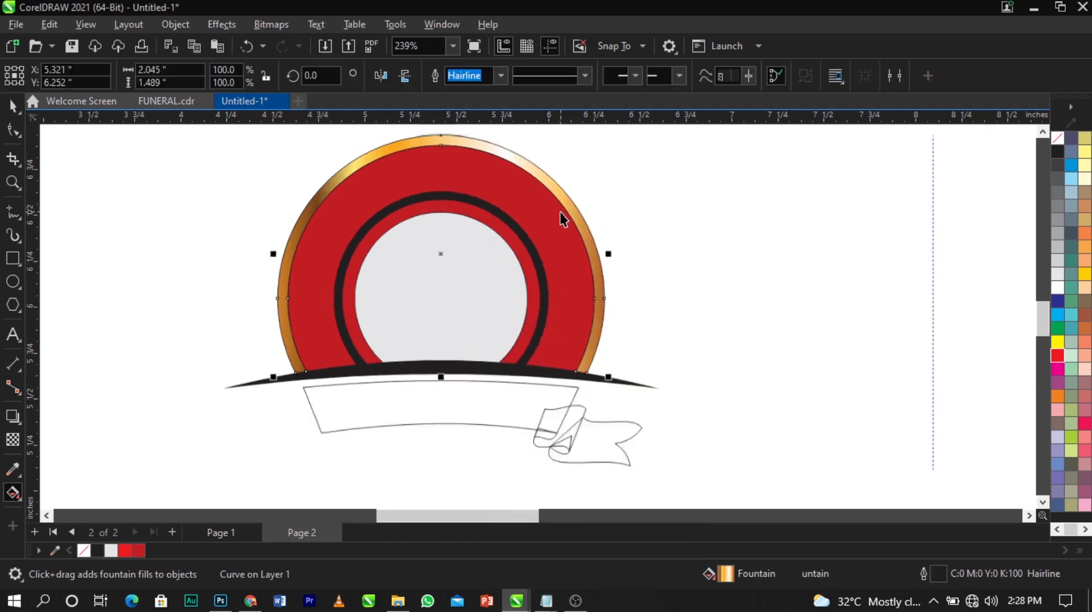
pyautogui.scroll(-2, 560, 212)
pyautogui.click(620, 211)
pyautogui.press('z')
pyautogui.moveTo(302, 142); pyautogui.dragTo(648, 381)
# Copy the outer border's gold gradient fill onto the inner black ring
pyautogui.press('space')
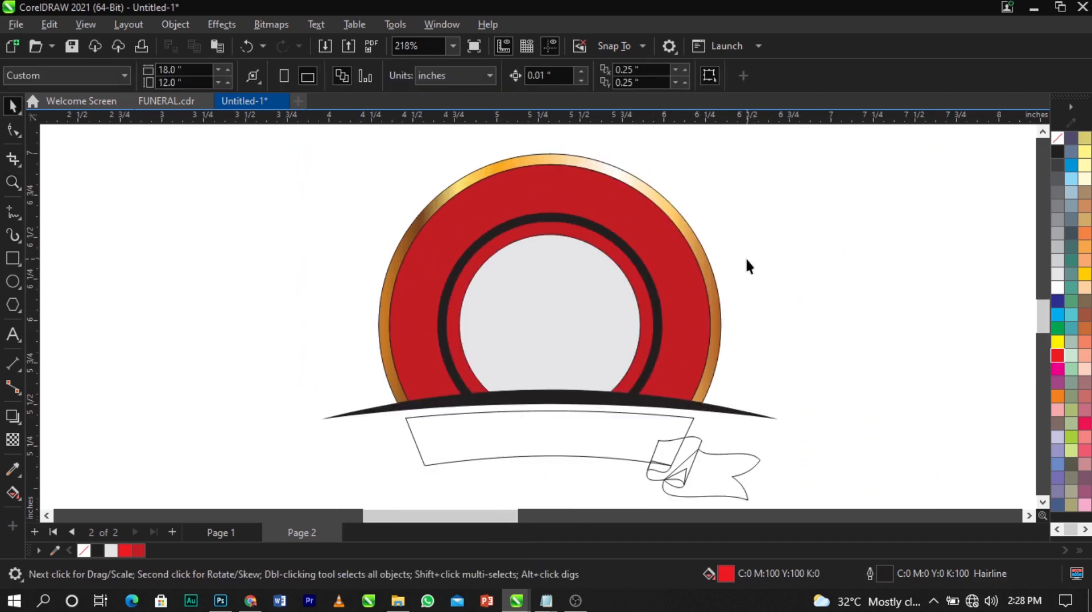
pyautogui.moveTo(615, 168); pyautogui.dragTo(612, 233)
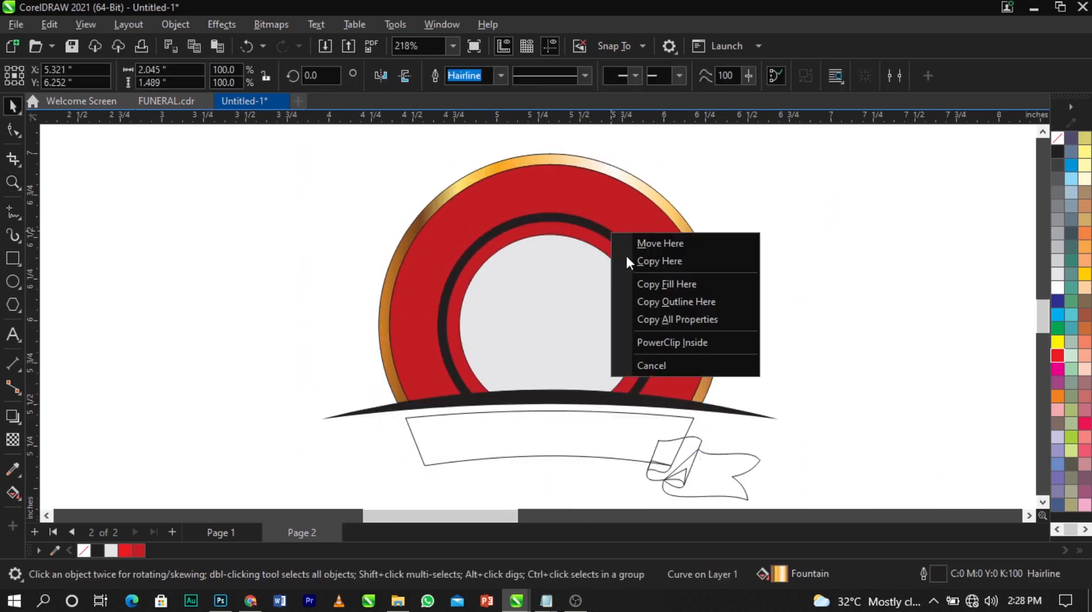
pyautogui.click(677, 169)
pyautogui.moveTo(580, 163); pyautogui.dragTo(585, 223)
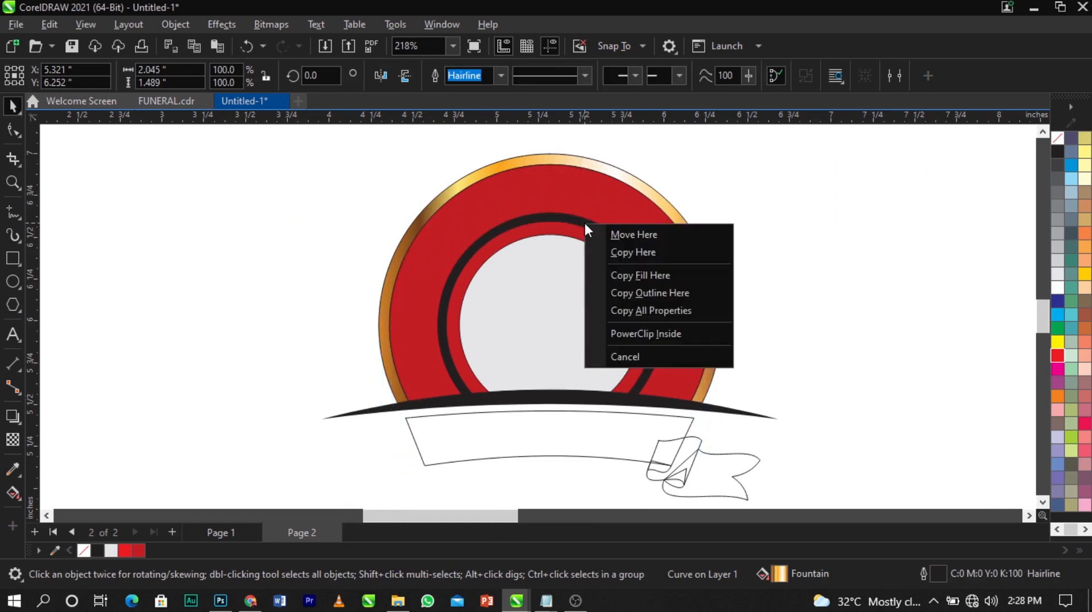
pyautogui.click(638, 275)
pyautogui.click(380, 251)
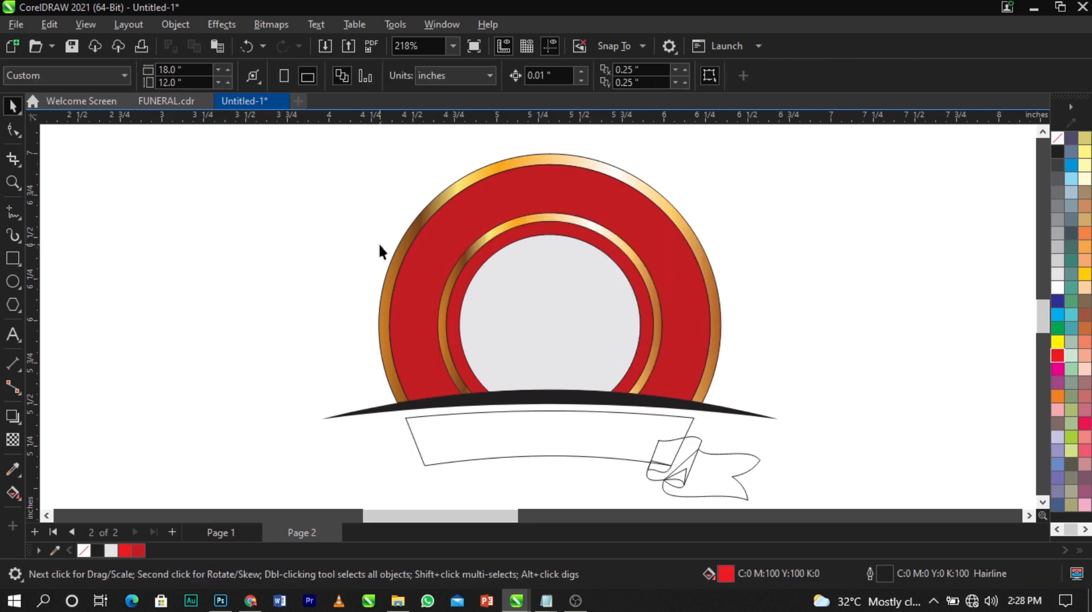
# Copy the outer ring's gold gradient fill onto the ribbon
pyautogui.scroll(1, 808, 308)
pyautogui.scroll(-3, 353, 256)
pyautogui.scroll(2, 560, 286)
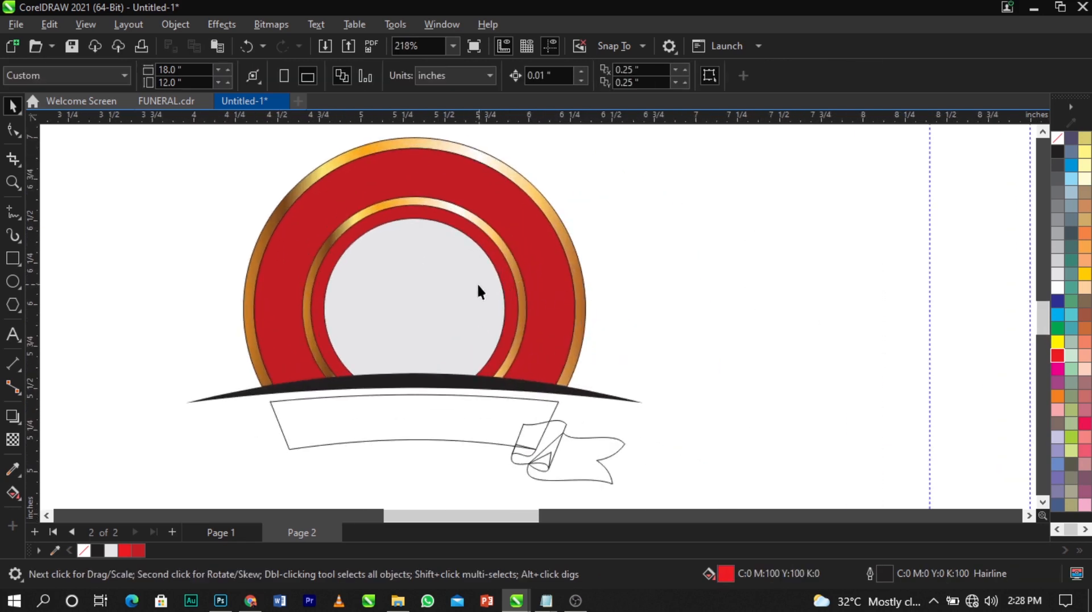
pyautogui.click(432, 145)
pyautogui.moveTo(432, 146); pyautogui.dragTo(422, 420)
pyautogui.click(465, 470)
pyautogui.scroll(-1, 428, 332)
pyautogui.scroll(3, 455, 399)
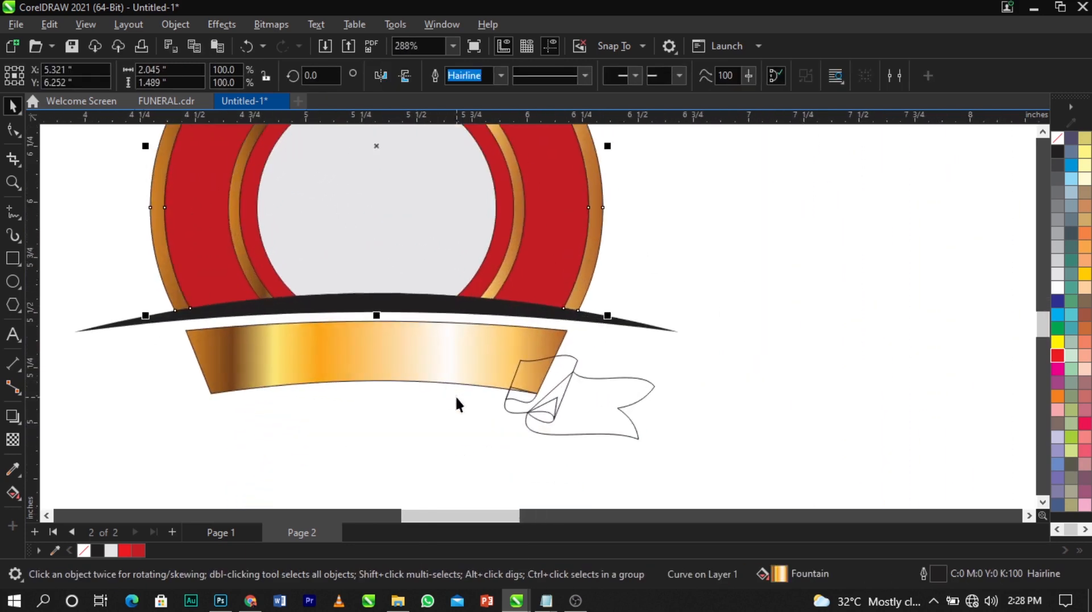
# Remove the ribbon gradient's extra nodes, including the white highlight, and pull both ends inward
pyautogui.click(13, 493)
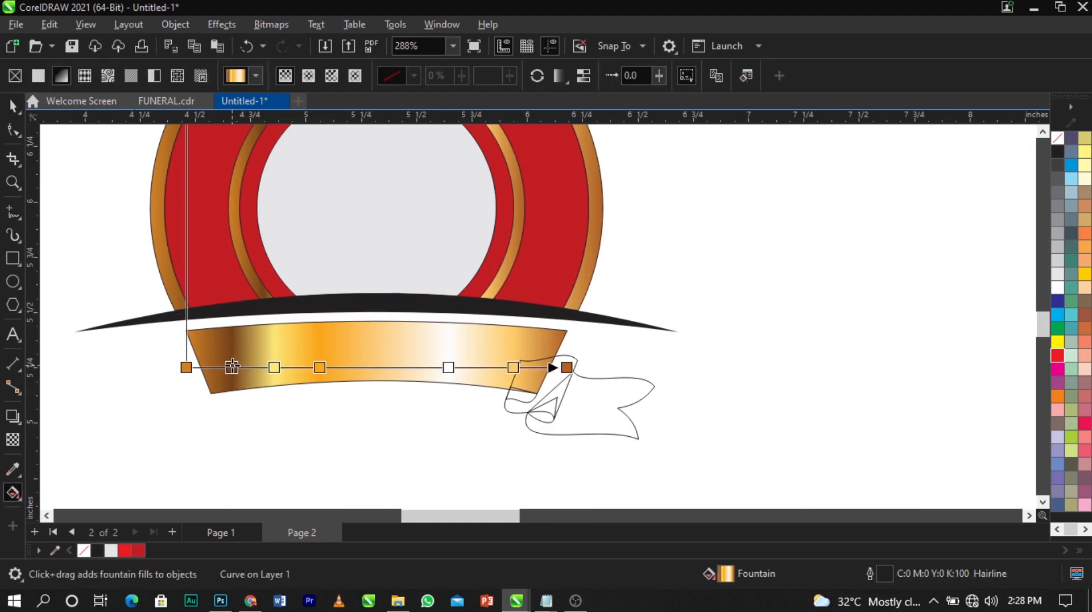
pyautogui.doubleClick(232, 367)
pyautogui.doubleClick(274, 368)
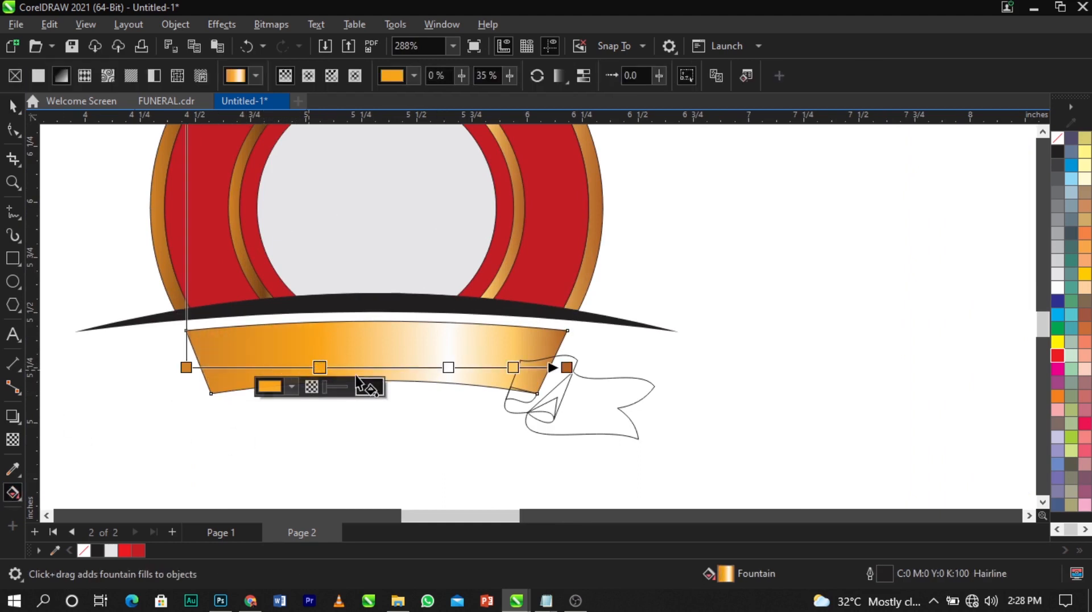
pyautogui.press('z')
pyautogui.press('space')
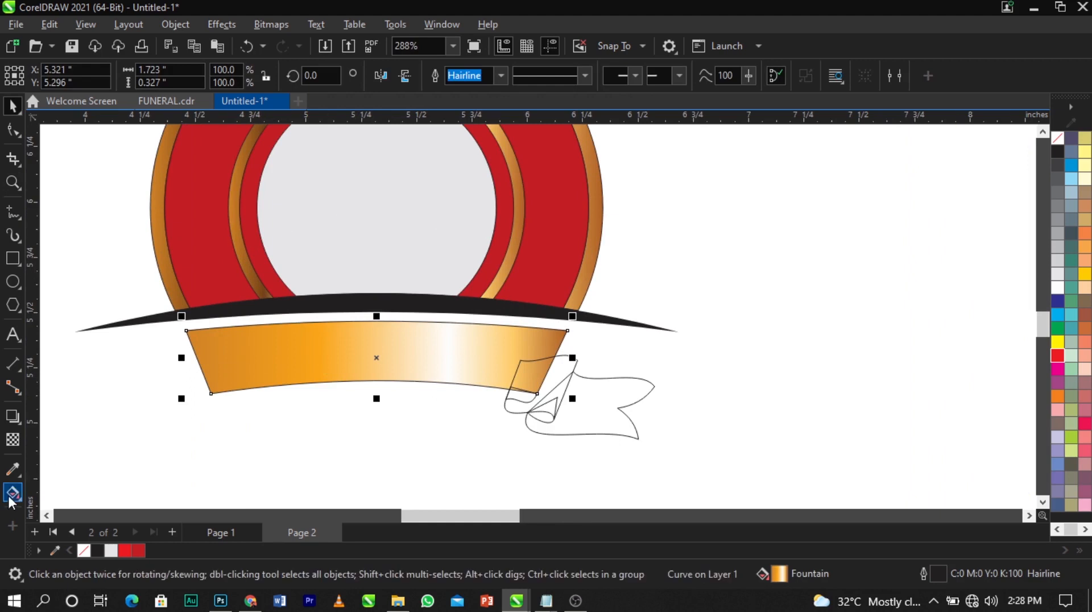
pyautogui.click(13, 493)
pyautogui.doubleClick(449, 368)
pyautogui.click(513, 367)
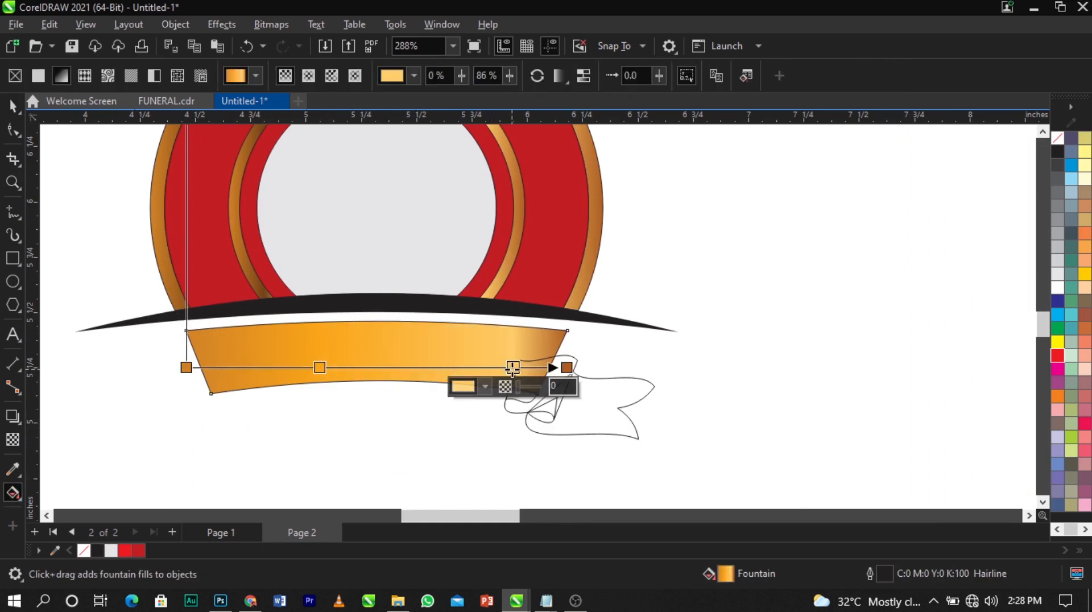
pyautogui.doubleClick(318, 368)
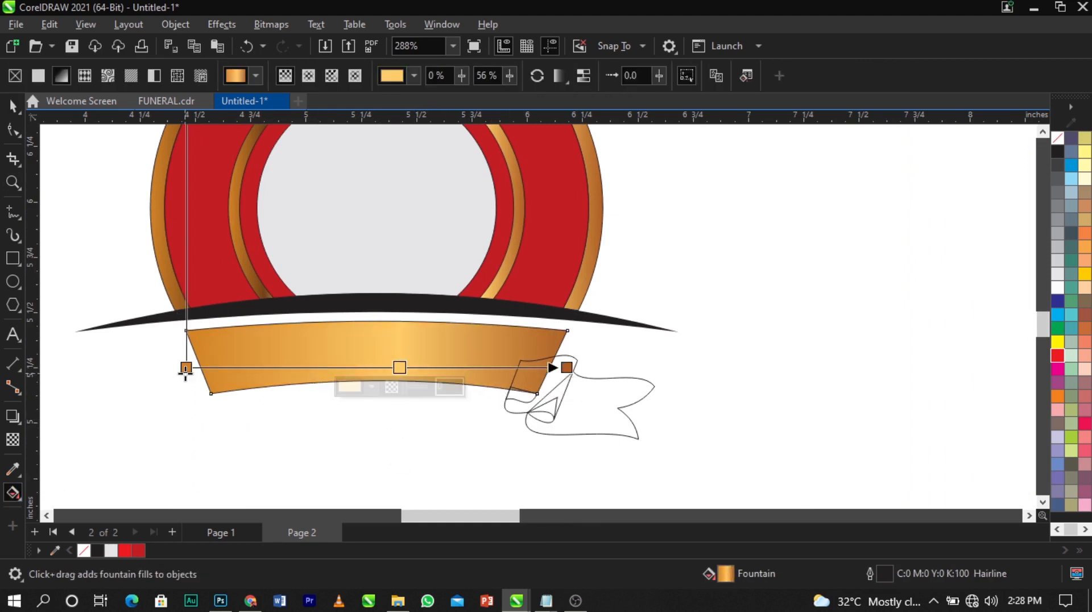
pyautogui.moveTo(186, 367); pyautogui.dragTo(233, 364)
pyautogui.moveTo(567, 367); pyautogui.dragTo(533, 363)
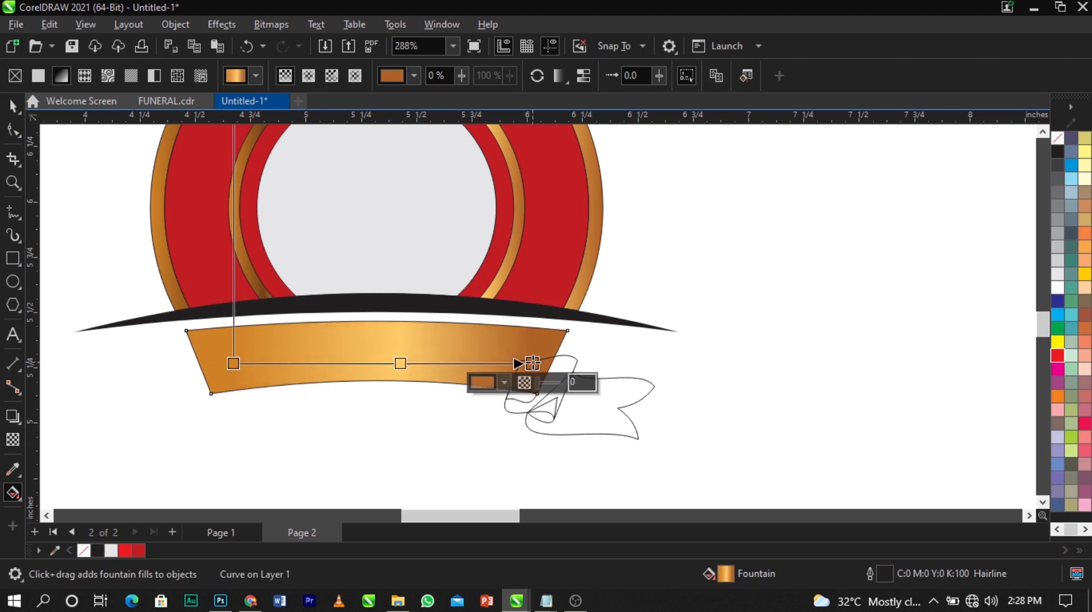
# Recolour the ribbon gradient's end node to a deeper orange
pyautogui.click(504, 383)
pyautogui.moveTo(558, 214); pyautogui.dragTo(575, 200)
pyautogui.moveTo(563, 149); pyautogui.dragTo(727, 147)
pyautogui.moveTo(737, 198)
pyautogui.mouseDown()
pyautogui.moveTo(719, 187)
pyautogui.moveTo(746, 203)
pyautogui.mouseUp()
pyautogui.click(649, 306)
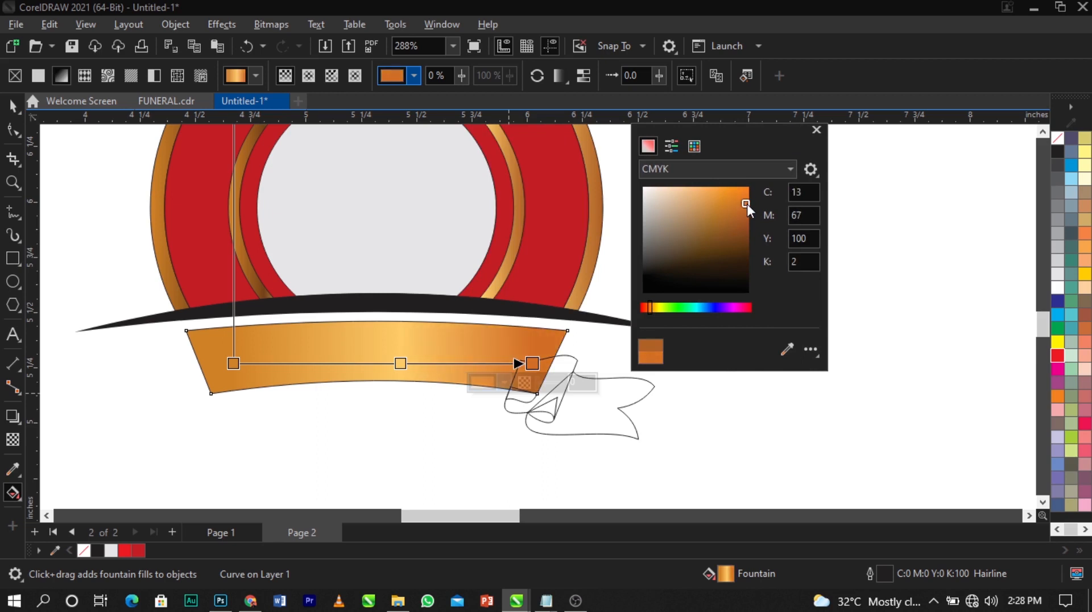
# Make the gradient's midpoint a pale gold for the ribbon's centre
pyautogui.click(401, 363)
pyautogui.click(373, 383)
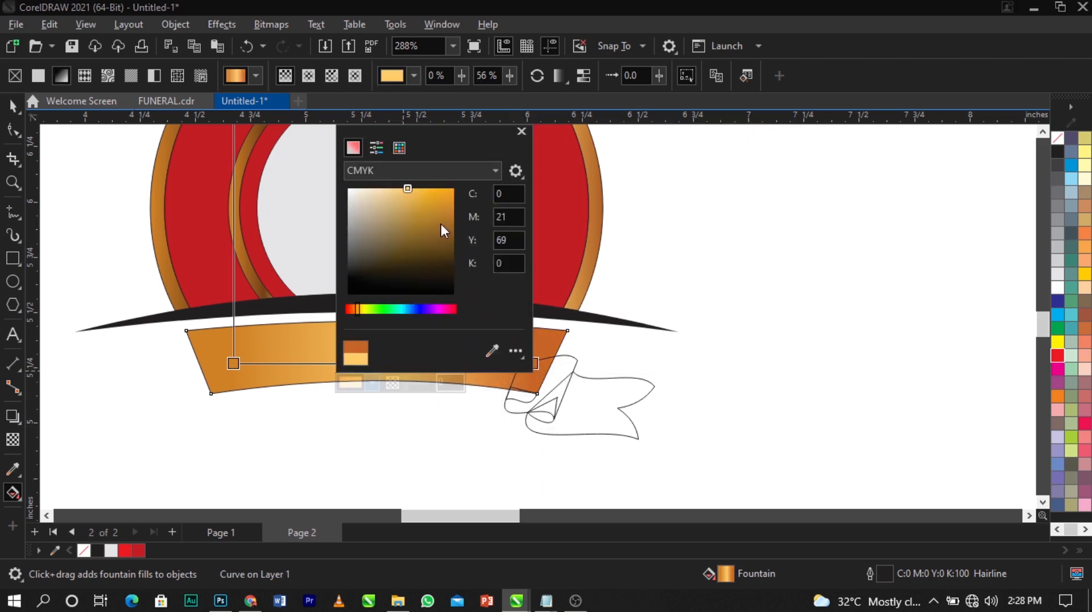
pyautogui.moveTo(418, 191); pyautogui.dragTo(420, 189)
pyautogui.moveTo(428, 126); pyautogui.dragTo(687, 135)
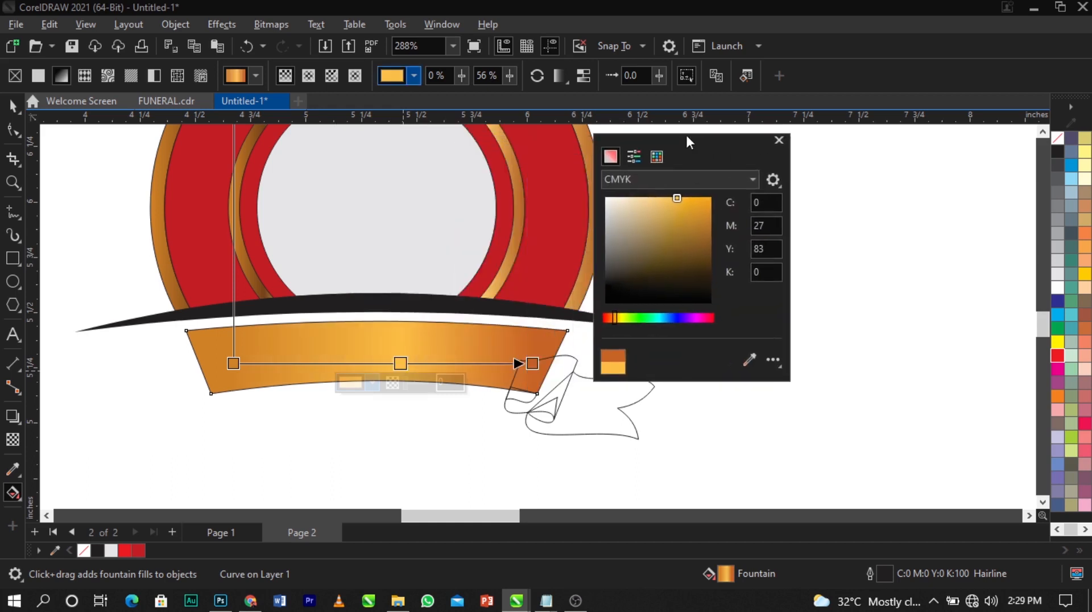
pyautogui.moveTo(613, 318); pyautogui.dragTo(616, 319)
pyautogui.moveTo(677, 204); pyautogui.dragTo(692, 197)
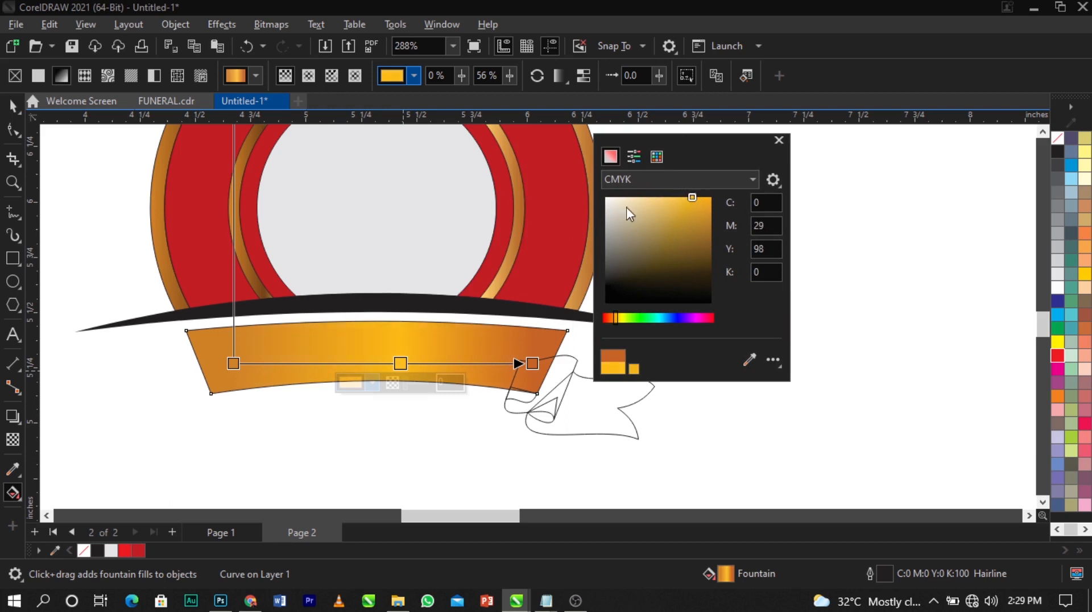
pyautogui.moveTo(677, 265); pyautogui.dragTo(671, 195)
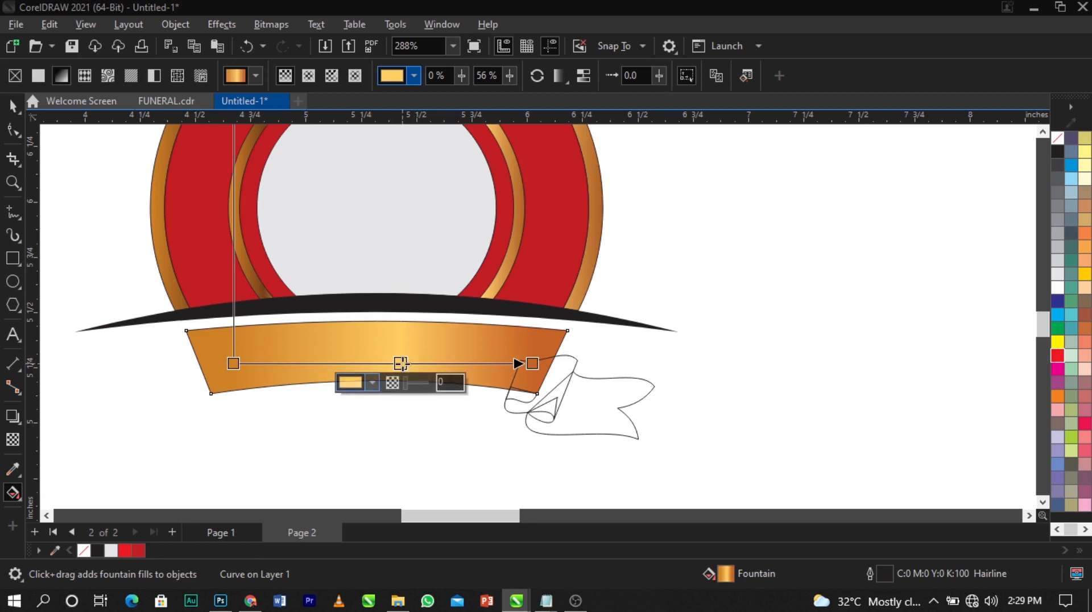
pyautogui.click(372, 383)
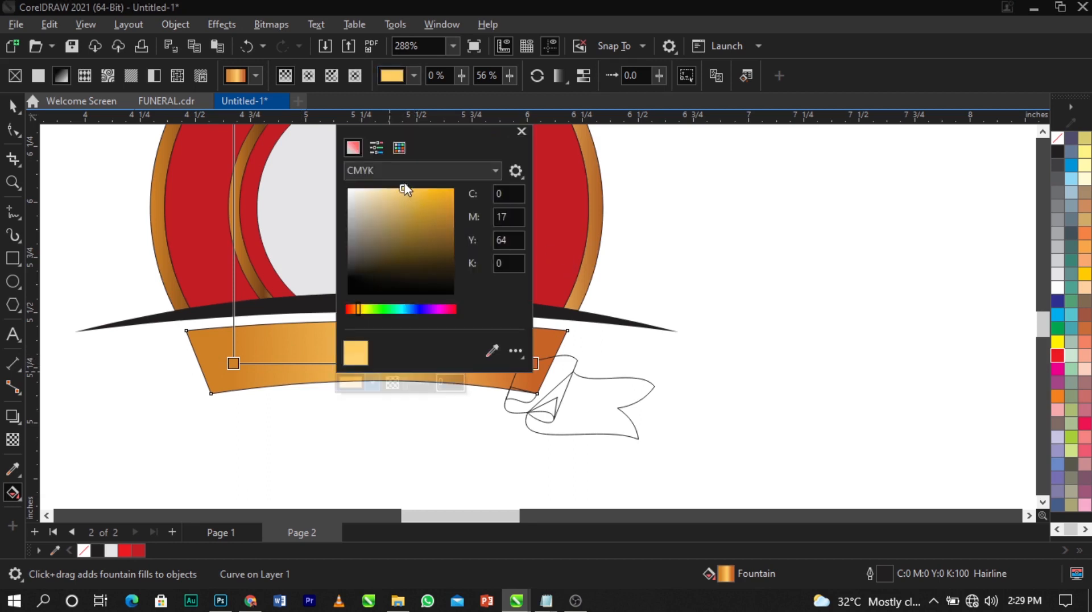
# Darken the ribbon gradient's start node to a deep copper
pyautogui.moveTo(404, 188); pyautogui.dragTo(401, 188)
pyautogui.click(234, 363)
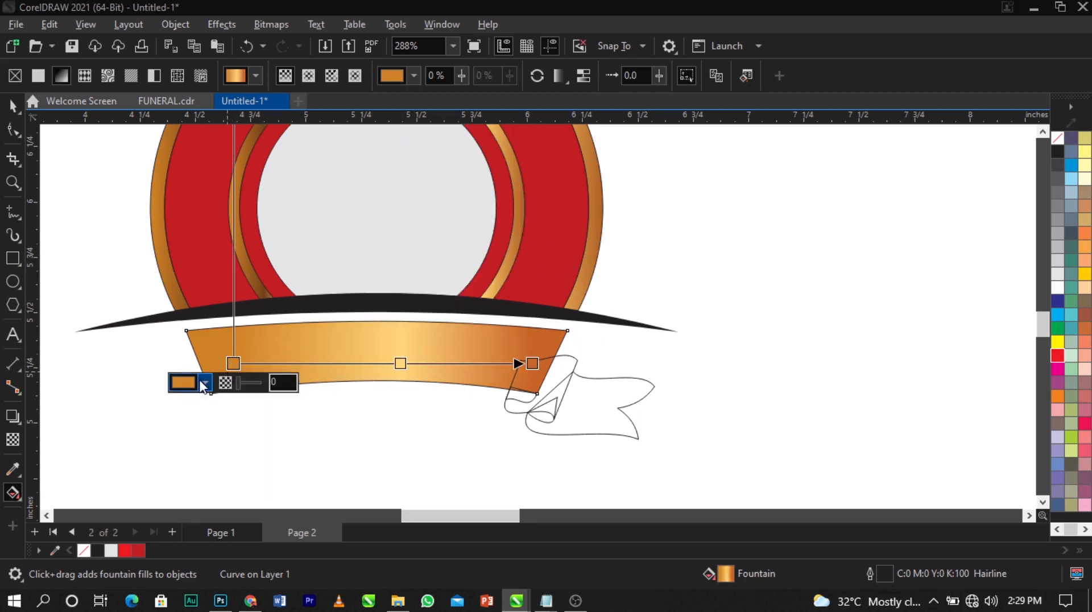
pyautogui.click(204, 383)
pyautogui.moveTo(257, 134); pyautogui.dragTo(644, 129)
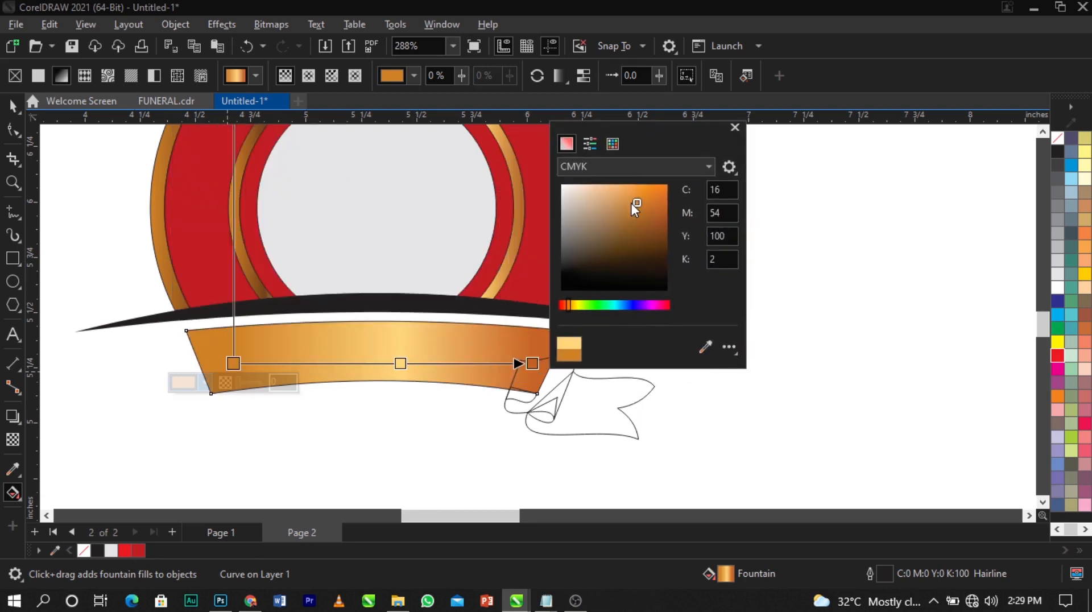
pyautogui.moveTo(567, 305); pyautogui.dragTo(571, 308)
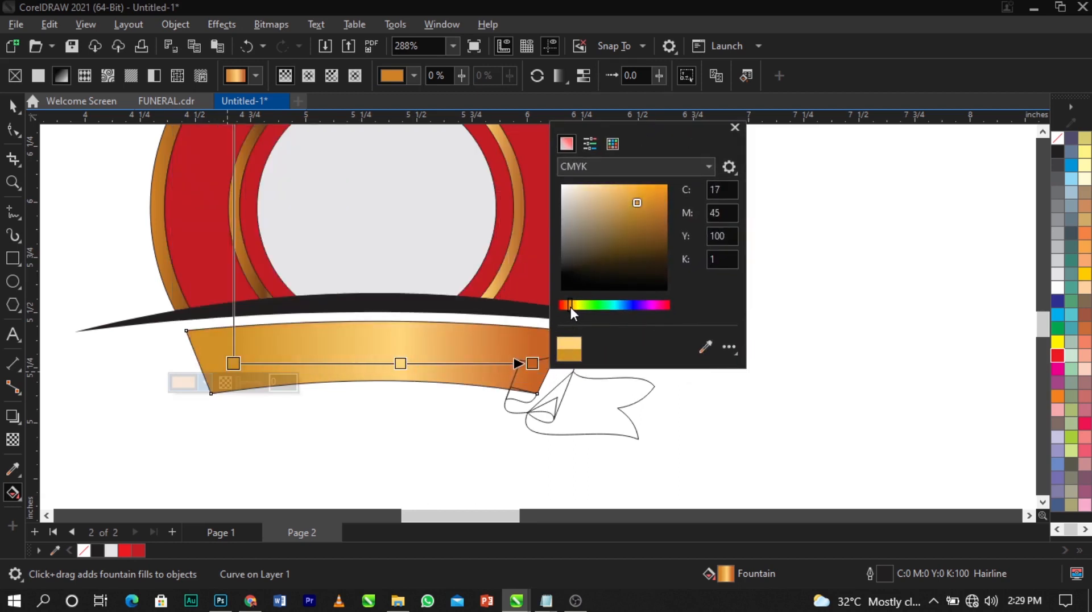
pyautogui.moveTo(640, 196); pyautogui.dragTo(668, 212)
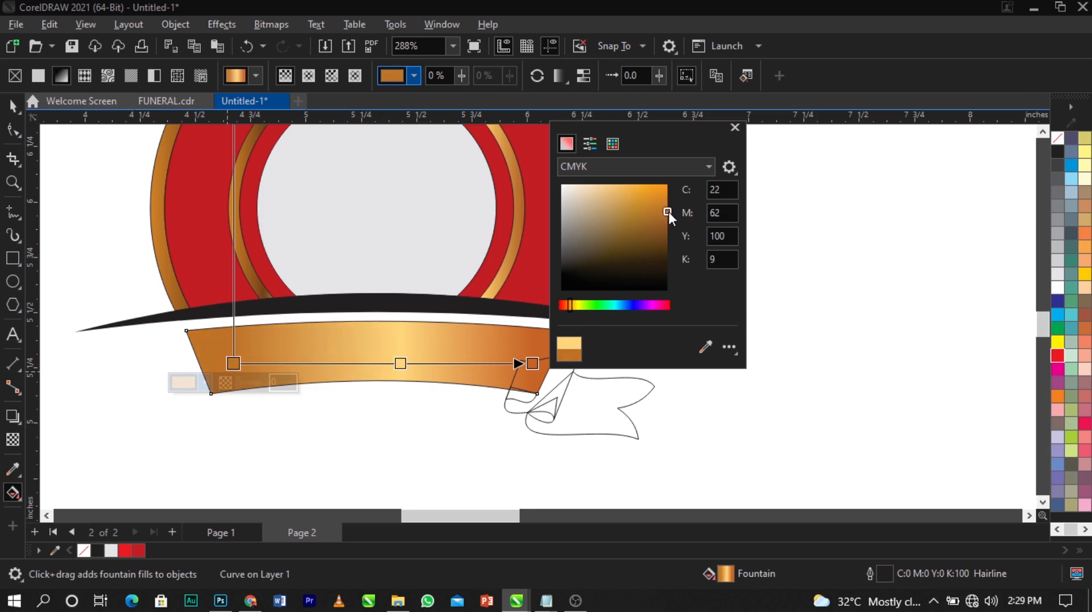
pyautogui.click(395, 383)
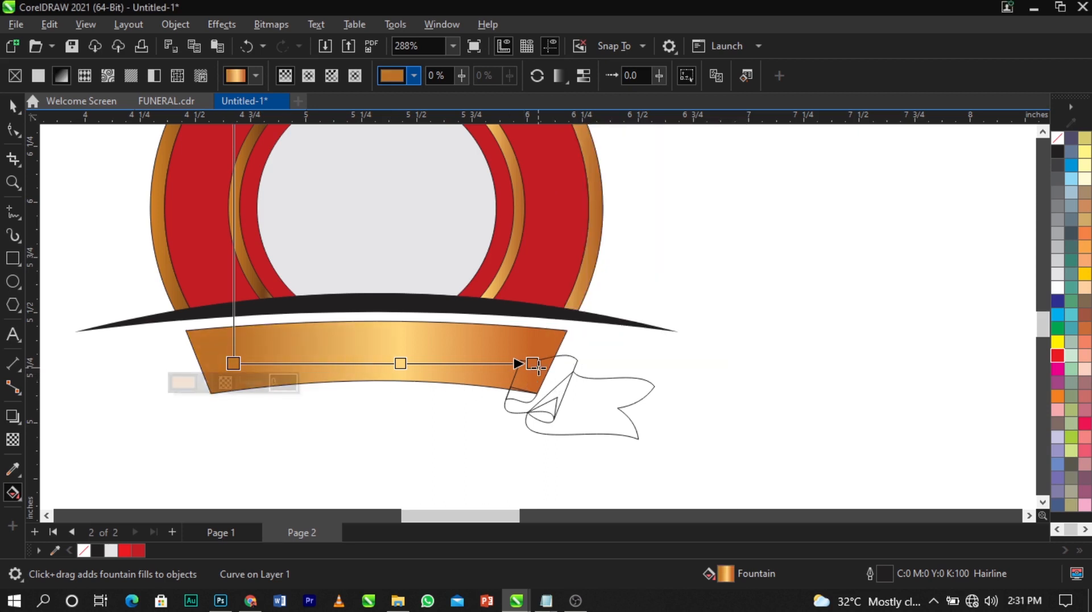
pyautogui.click(536, 365)
pyautogui.click(725, 341)
# Copy the ribbon's gold gradient fill onto the folded end piece
pyautogui.press('space')
pyautogui.scroll(5, 628, 401)
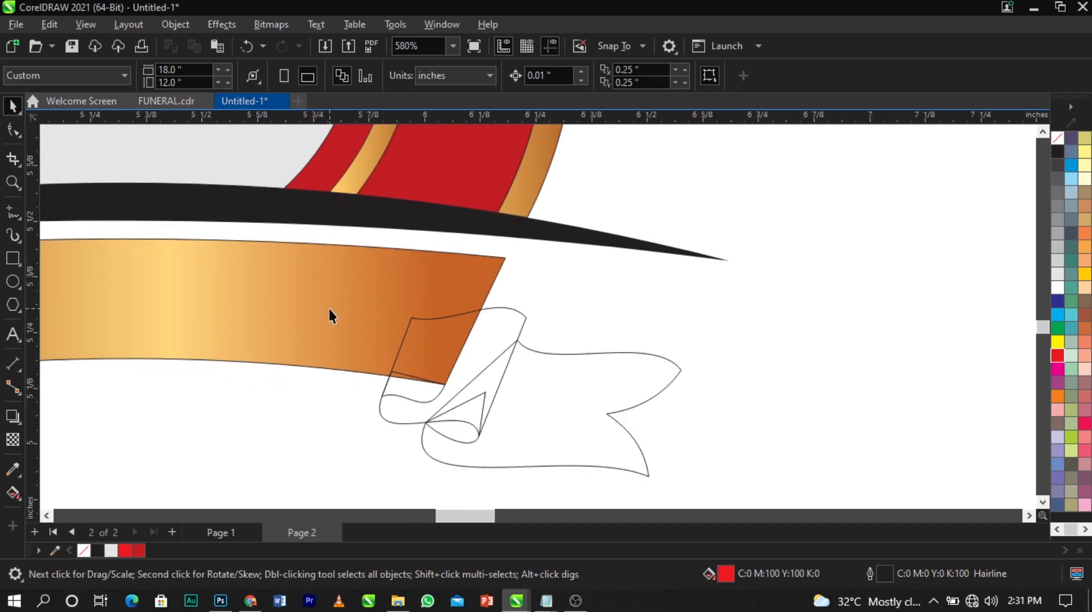
pyautogui.moveTo(331, 315); pyautogui.dragTo(484, 359)
pyautogui.click(530, 394)
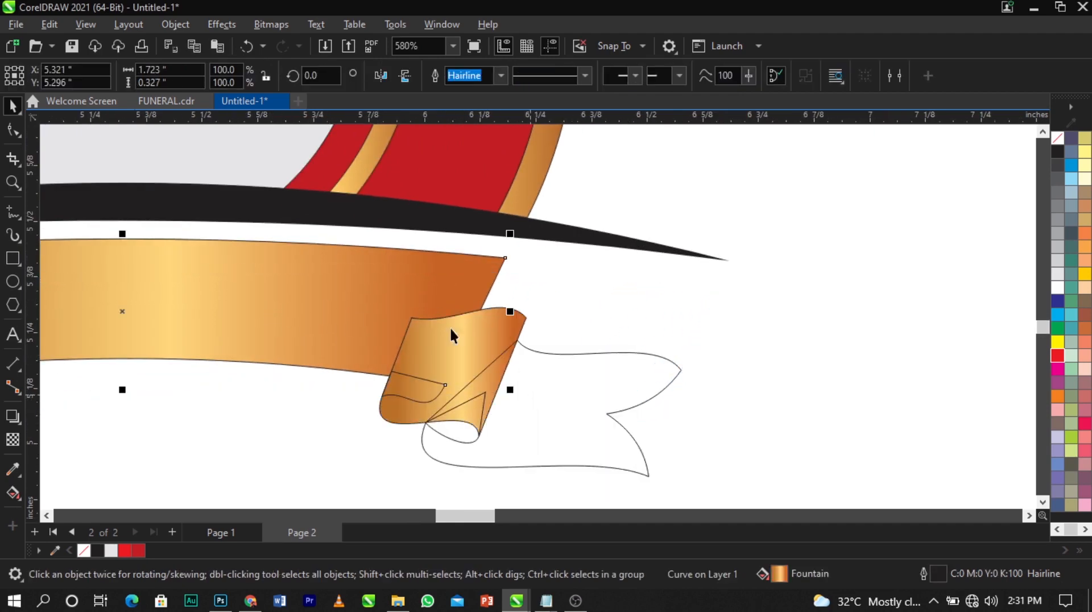
pyautogui.scroll(-3, 451, 335)
pyautogui.scroll(3, 449, 344)
# Send the folded end piece back one behind the ribbon band
pyautogui.click(455, 321)
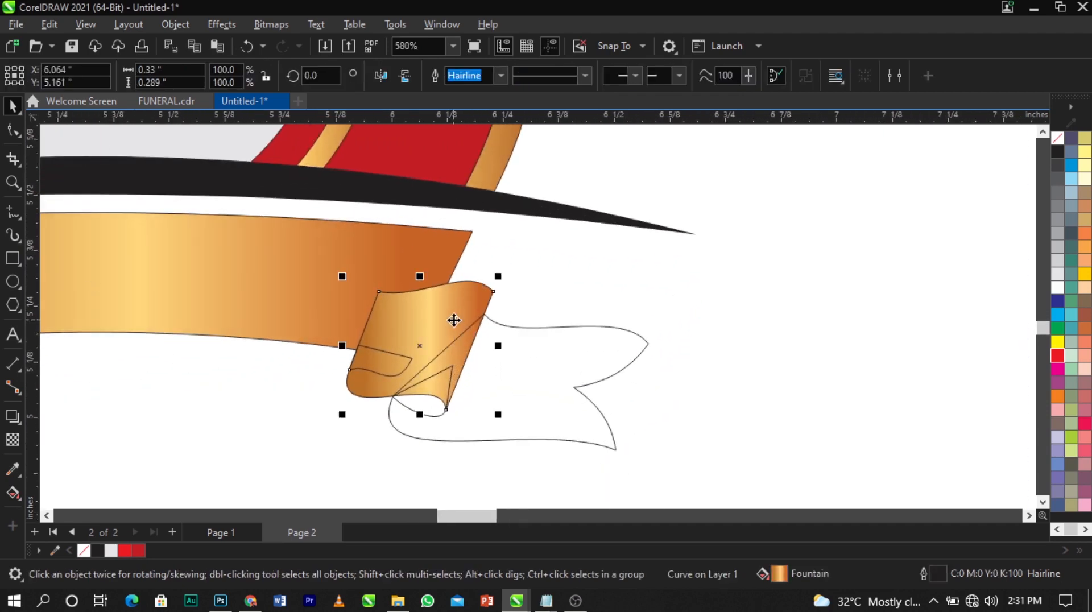
pyautogui.hotkey('ctrl', 'pagedown')
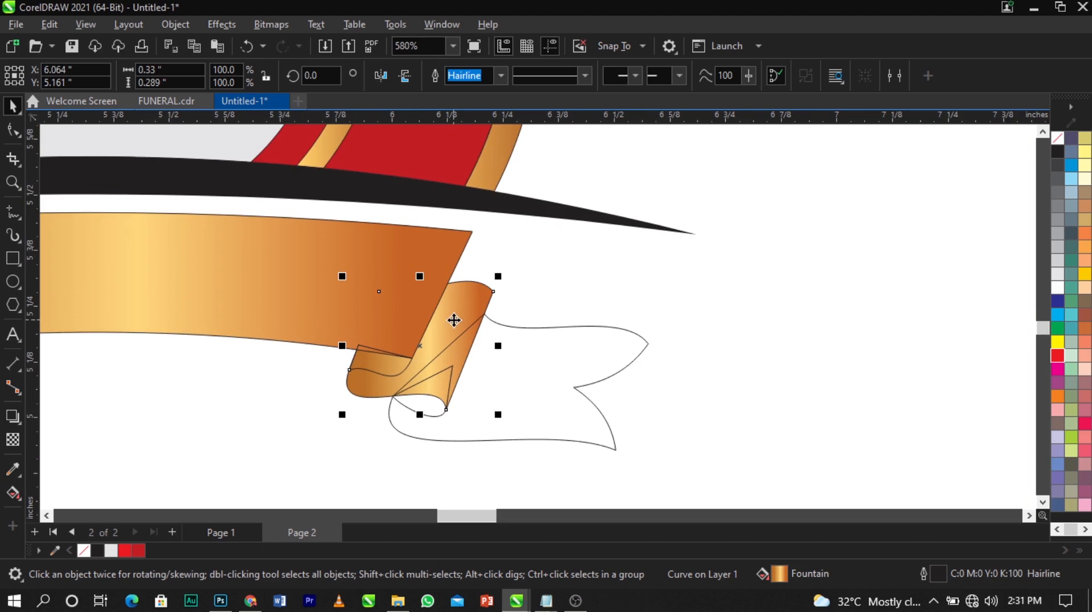
pyautogui.moveTo(454, 312); pyautogui.dragTo(441, 399)
pyautogui.click(447, 330)
pyautogui.scroll(2, 447, 331)
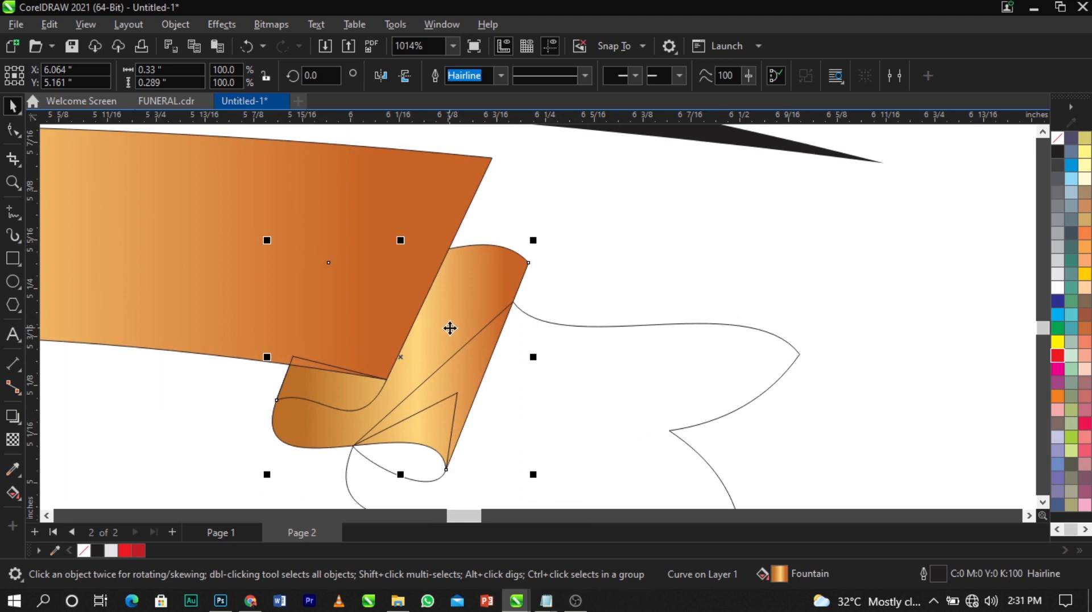
# Make the fold gradient's midpoint node light yellow
pyautogui.click(13, 494)
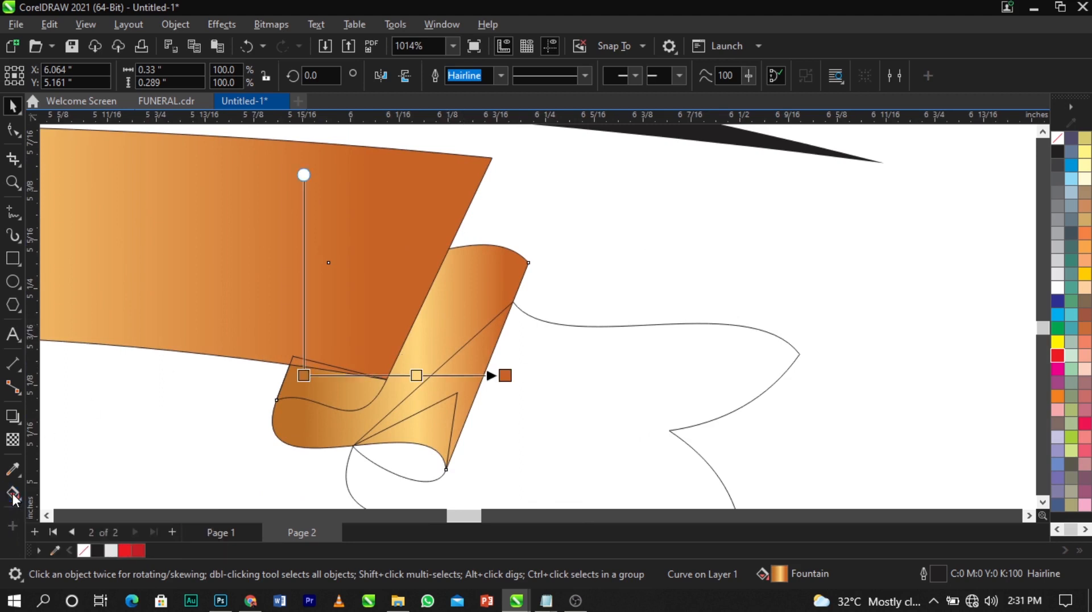
pyautogui.click(499, 380)
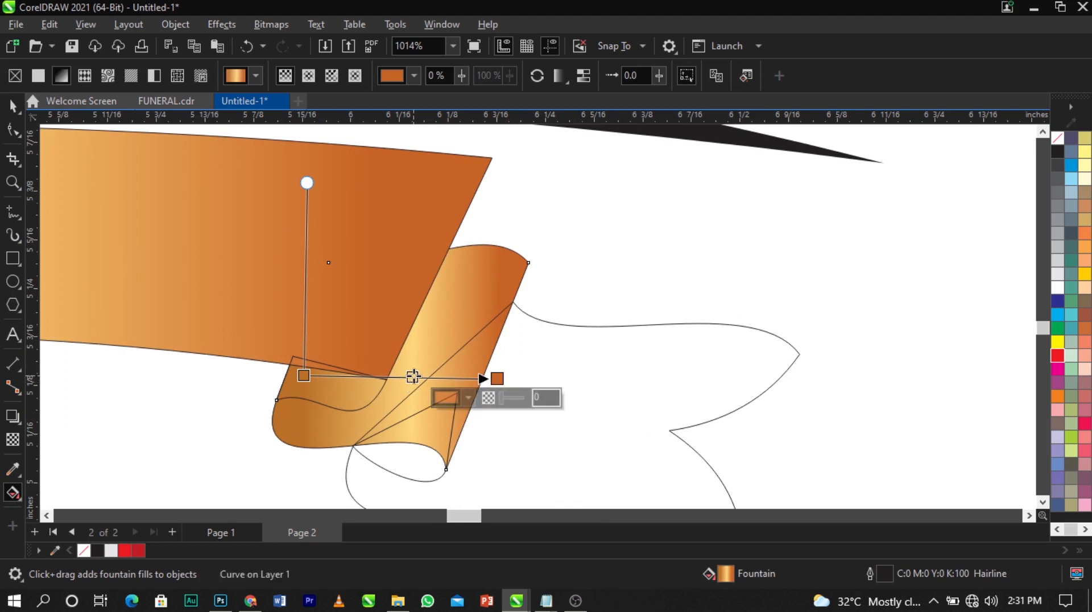
pyautogui.click(414, 377)
pyautogui.click(384, 397)
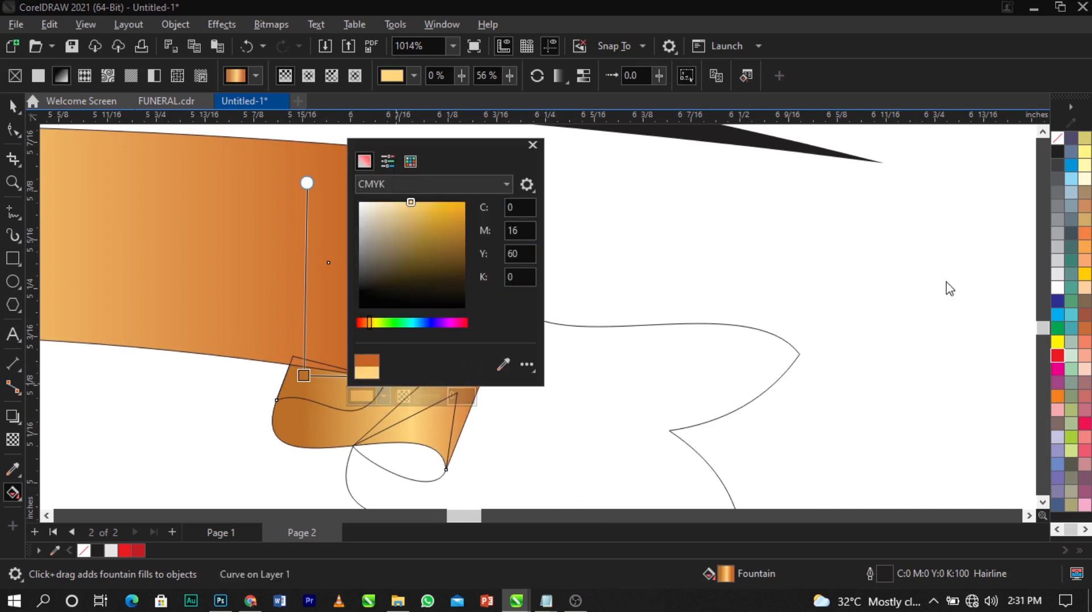
pyautogui.click(1089, 163)
pyautogui.click(1089, 155)
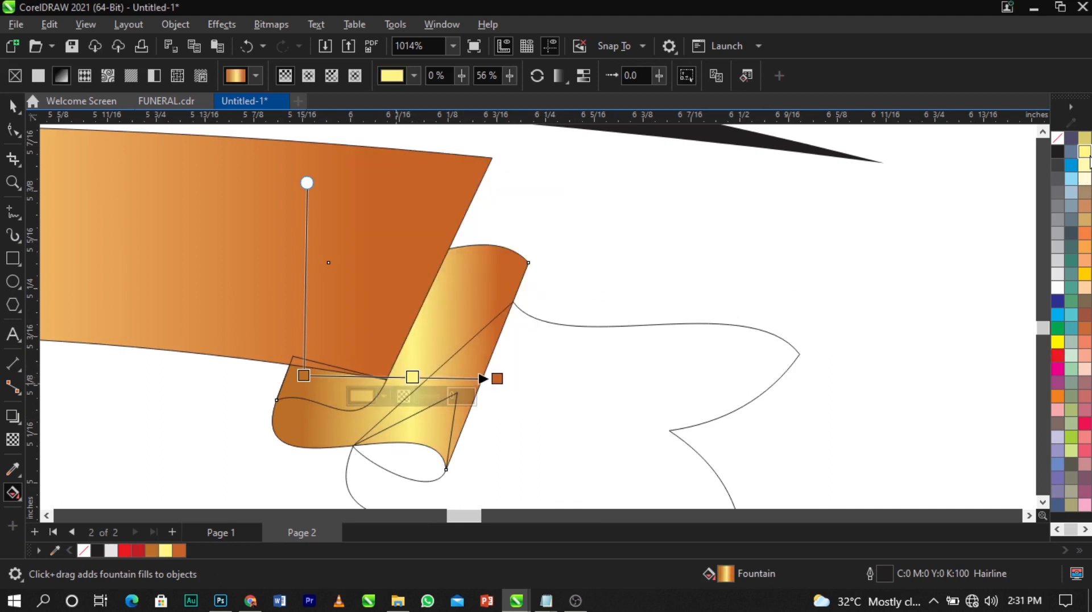
# Darken the fold gradient's start node toward a deep red
pyautogui.click(304, 375)
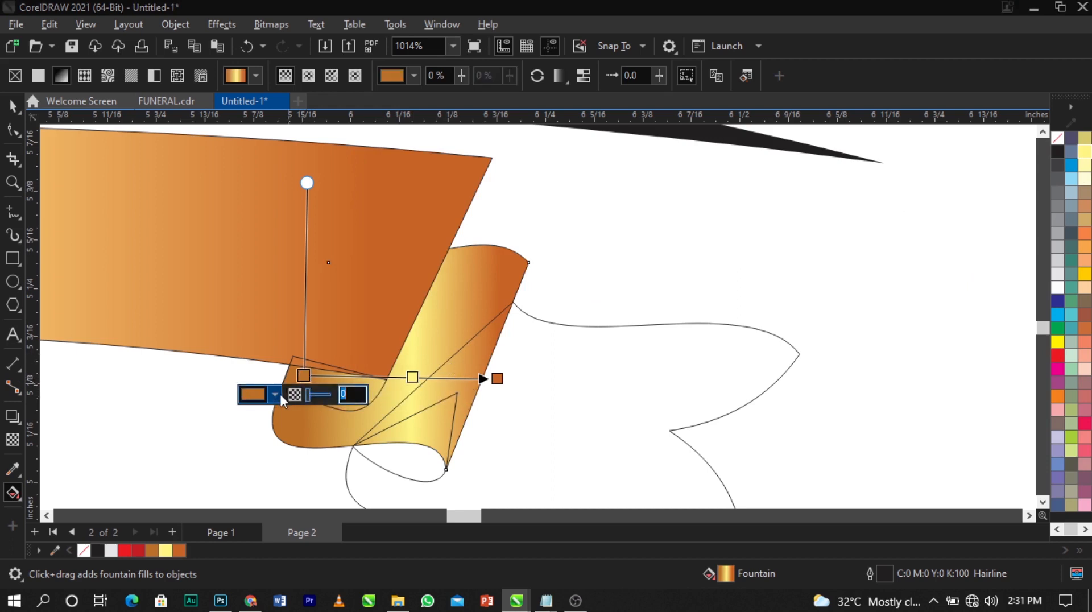
pyautogui.click(279, 394)
pyautogui.moveTo(326, 125); pyautogui.dragTo(692, 165)
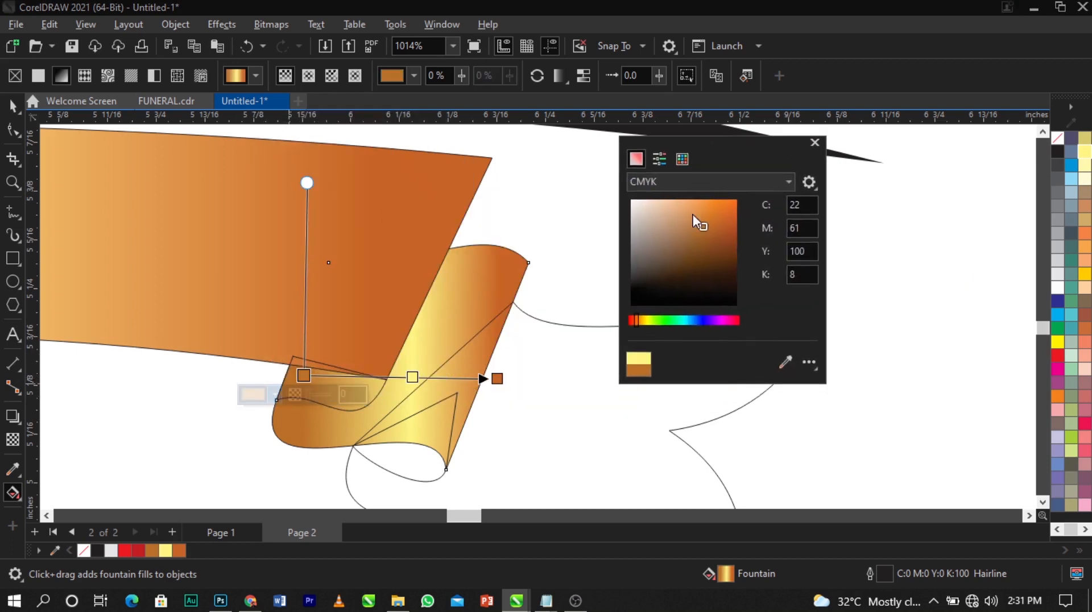
pyautogui.moveTo(718, 223); pyautogui.dragTo(726, 224)
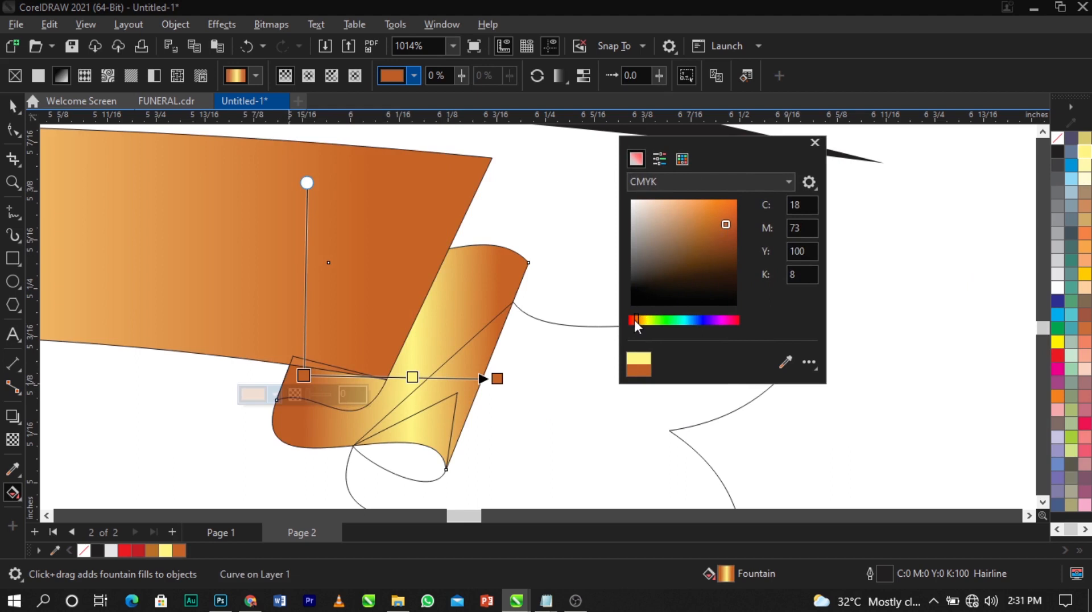
pyautogui.moveTo(634, 320); pyautogui.dragTo(634, 323)
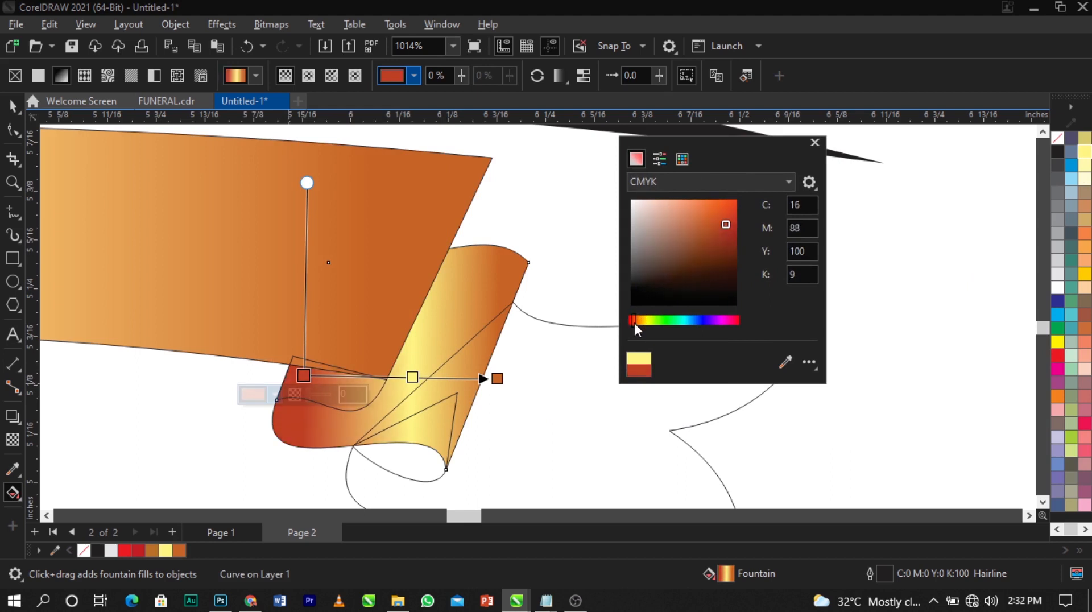
pyautogui.moveTo(729, 231); pyautogui.dragTo(740, 229)
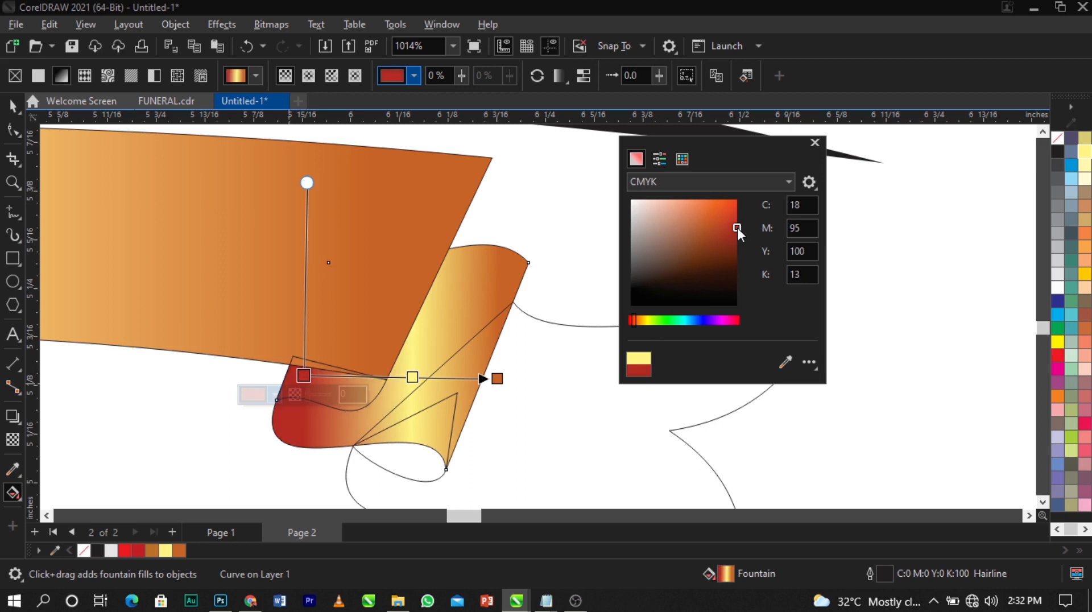
pyautogui.click(499, 376)
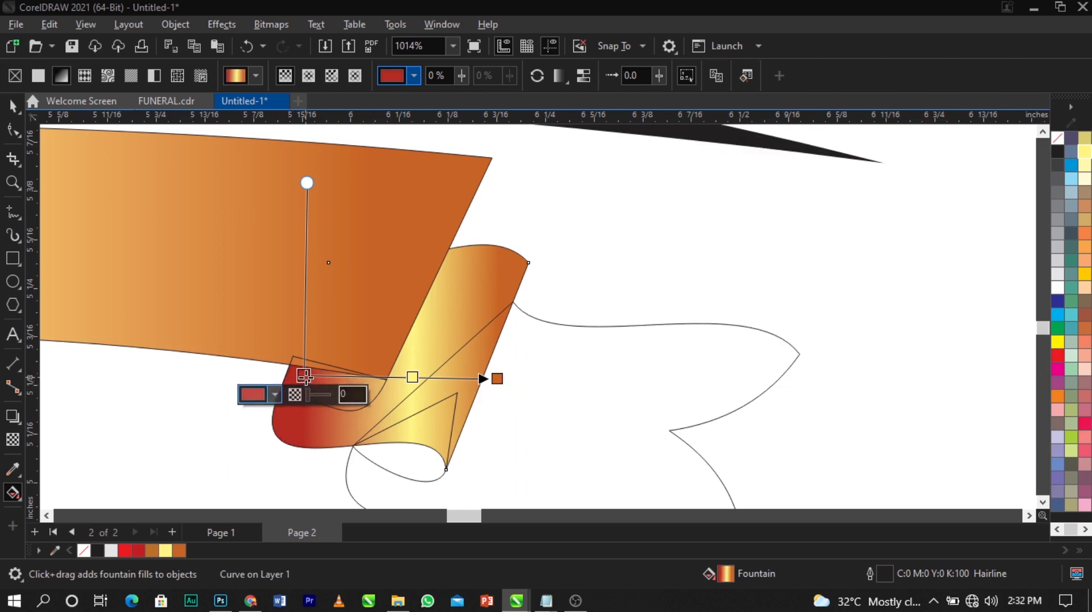
# Rework the fold's start colour to golden brown and tilt the gradient across the fold
pyautogui.click(271, 398)
pyautogui.moveTo(373, 158); pyautogui.dragTo(654, 155)
pyautogui.click(635, 238)
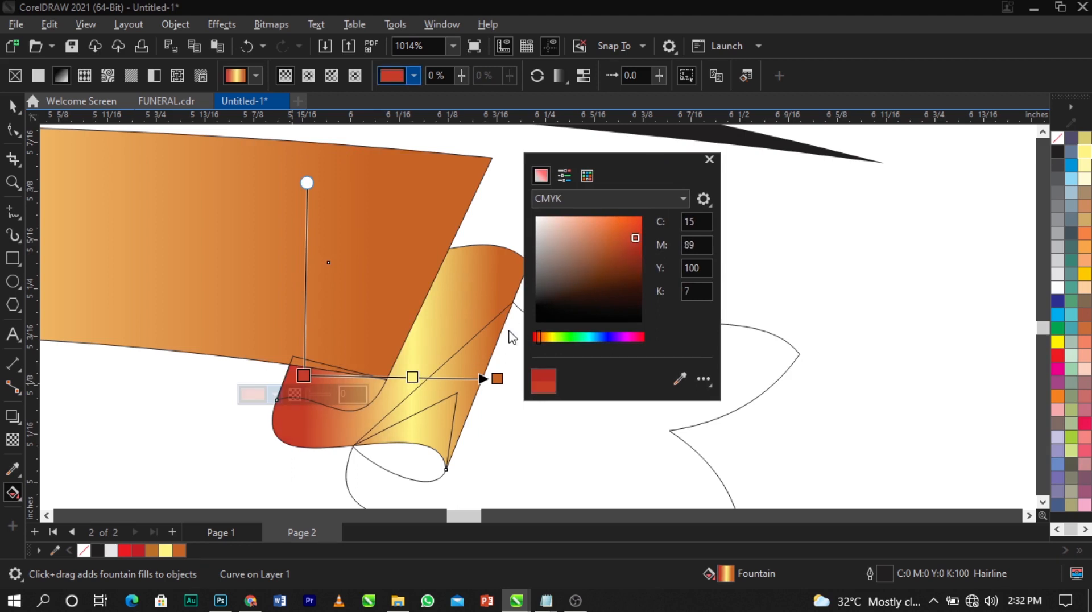
pyautogui.moveTo(536, 335); pyautogui.dragTo(540, 339)
pyautogui.click(628, 259)
pyautogui.moveTo(630, 257); pyautogui.dragTo(635, 262)
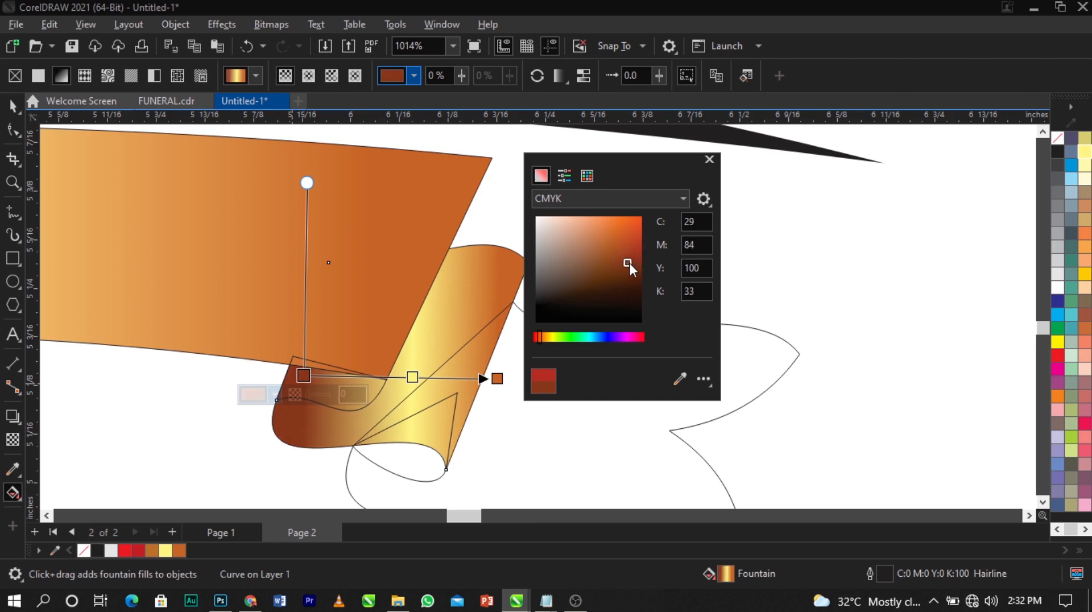
pyautogui.moveTo(629, 263); pyautogui.dragTo(628, 250)
pyautogui.moveTo(537, 335); pyautogui.dragTo(544, 335)
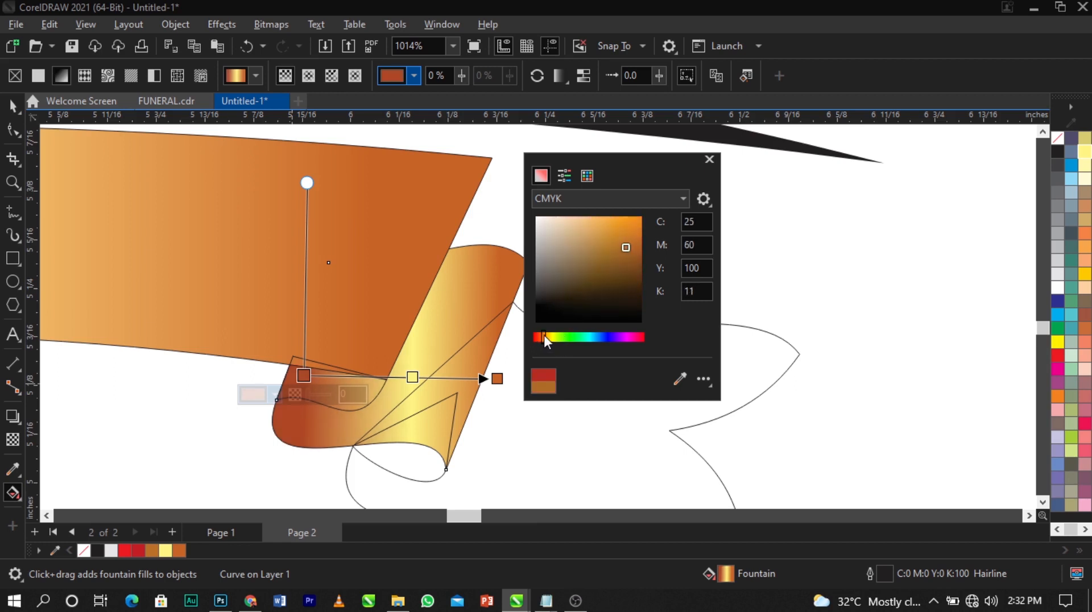
pyautogui.moveTo(626, 249); pyautogui.dragTo(623, 247)
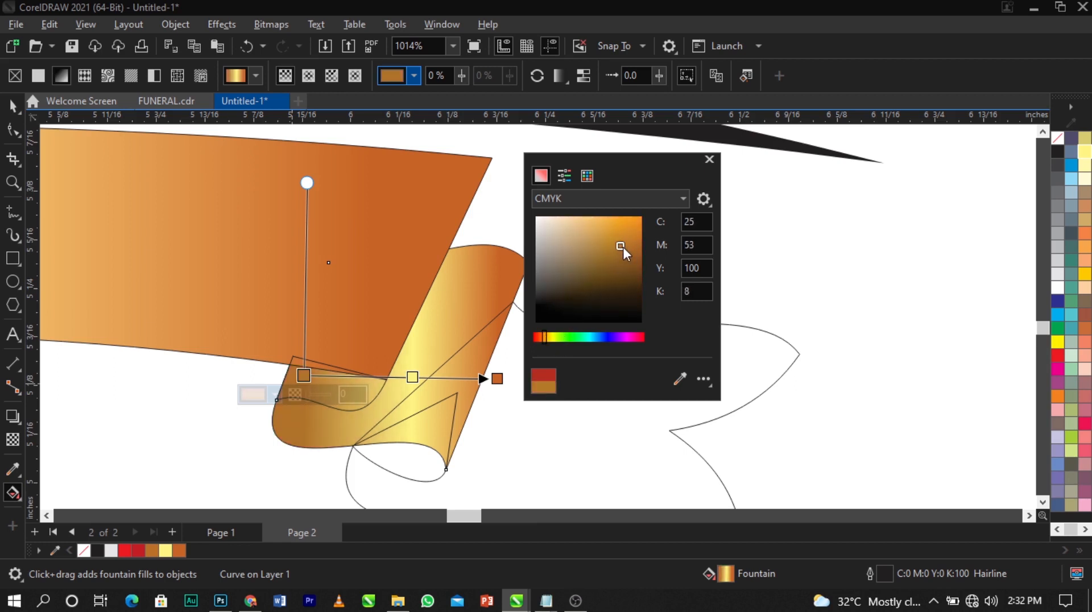
pyautogui.moveTo(623, 247); pyautogui.dragTo(623, 245)
pyautogui.click(502, 381)
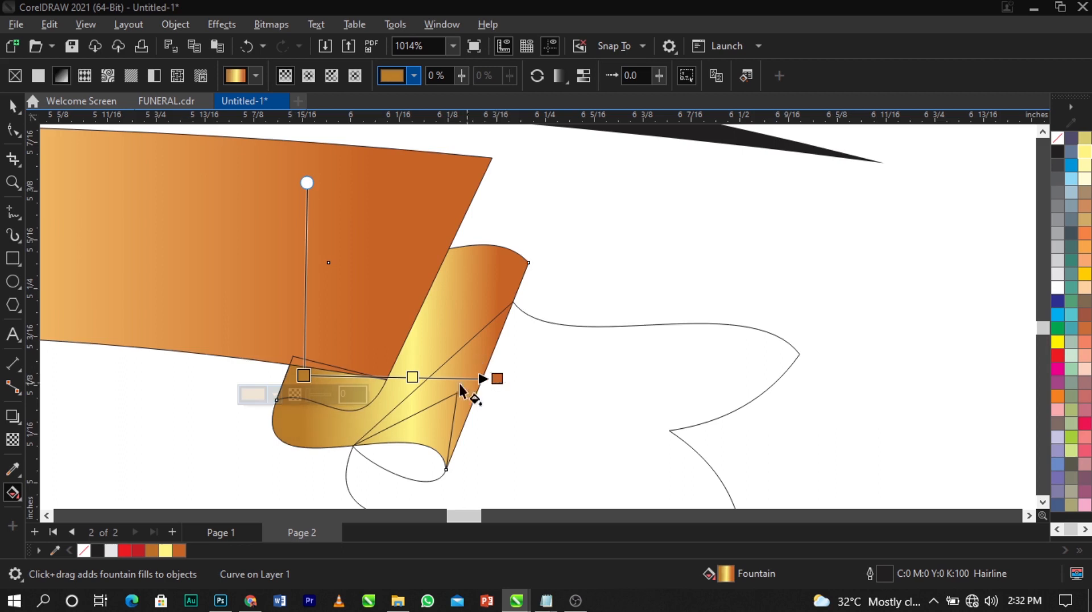
pyautogui.moveTo(307, 182); pyautogui.dragTo(348, 187)
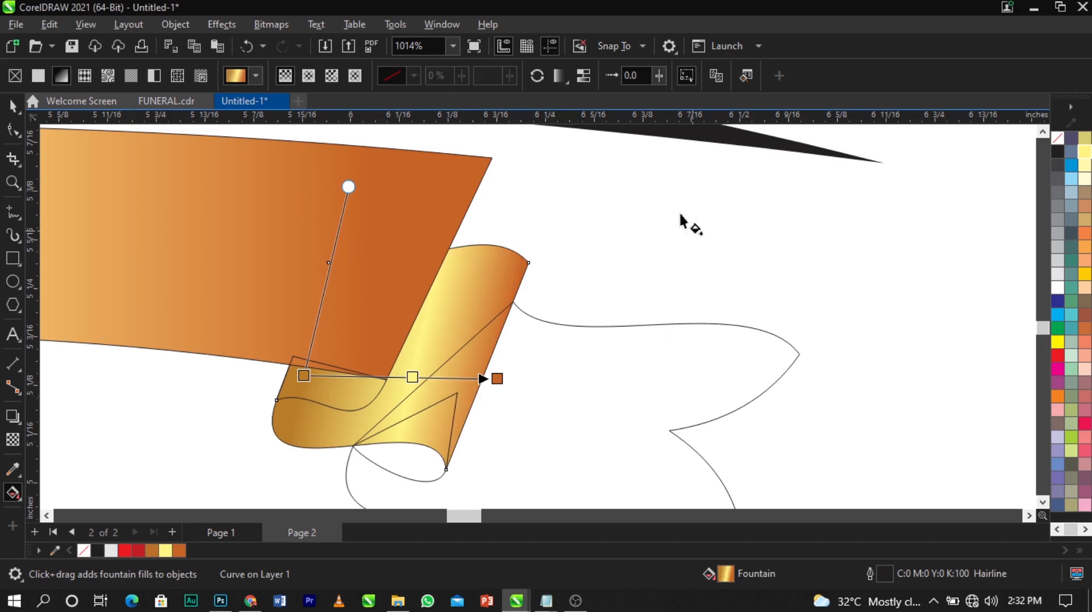
# Select the small inner fold curve and give it a left-to-right fountain fill
pyautogui.scroll(-1, 470, 409)
pyautogui.scroll(2, 483, 415)
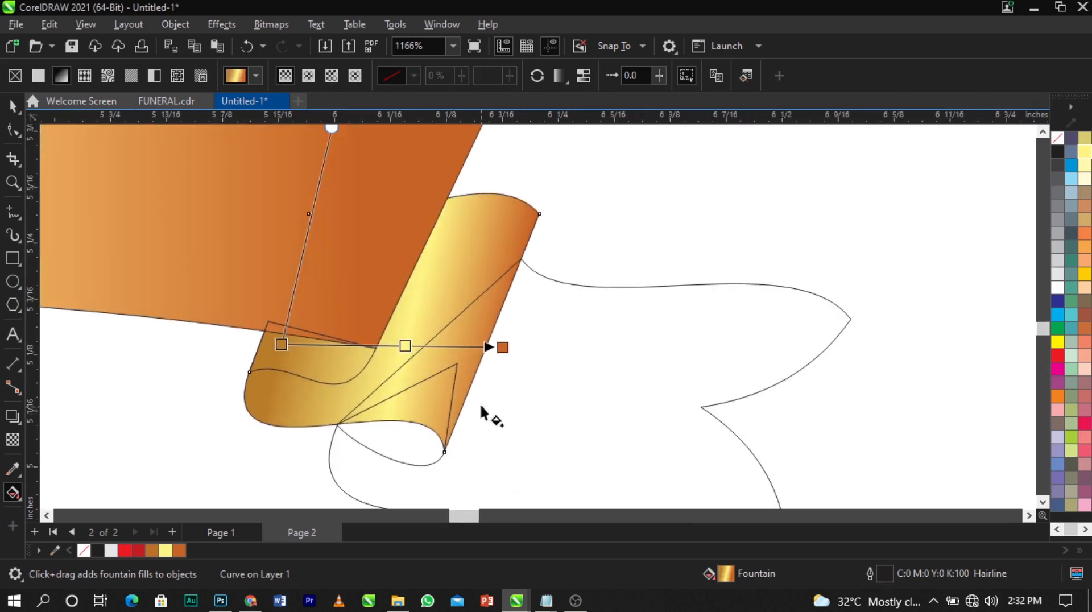
pyautogui.click(16, 102)
pyautogui.click(173, 393)
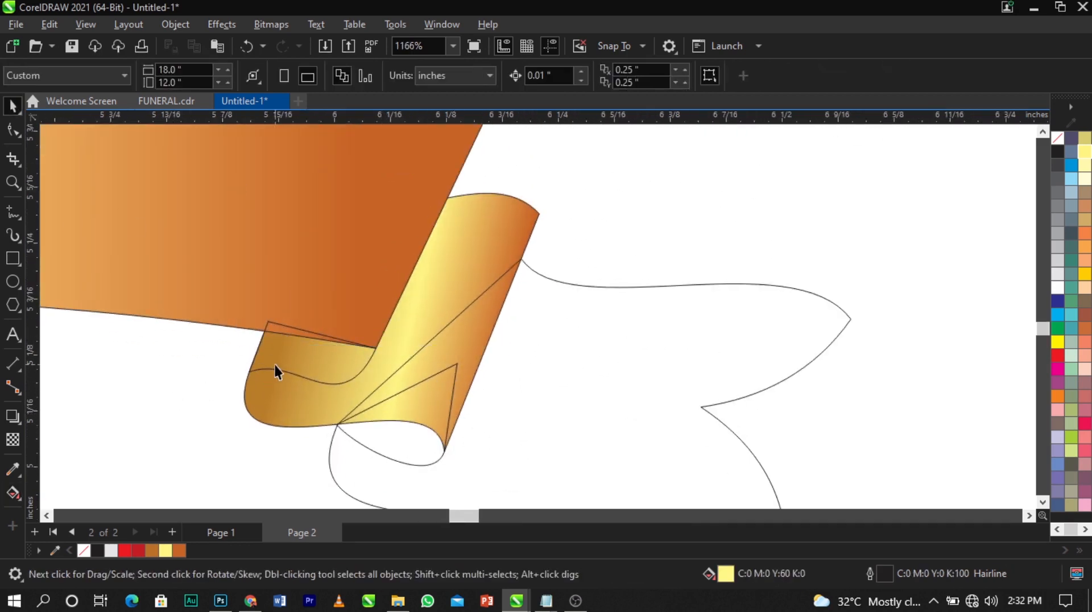
pyautogui.click(274, 363)
pyautogui.scroll(2, 274, 363)
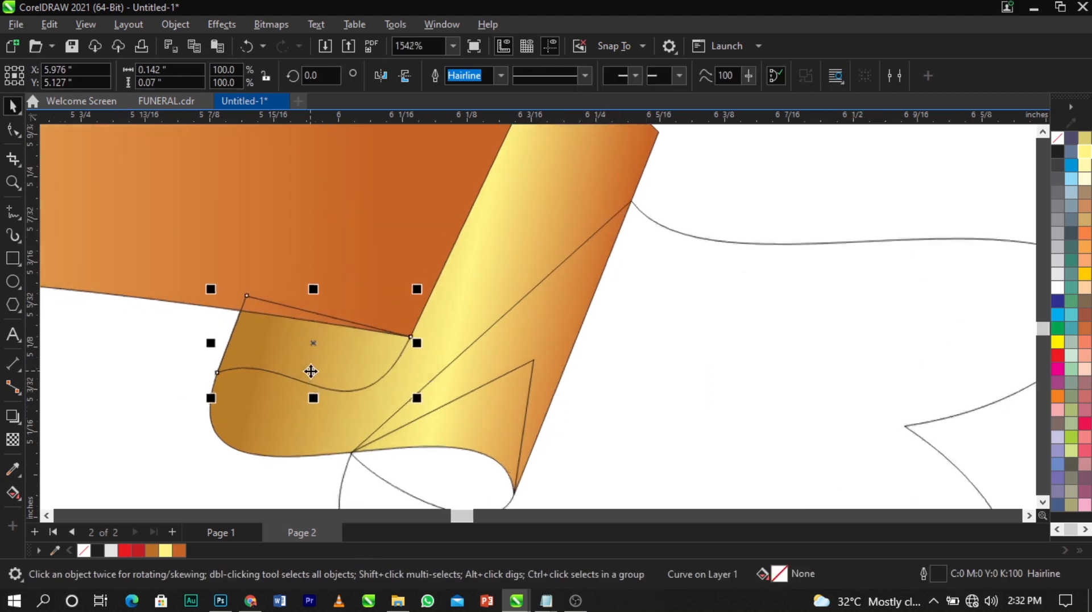
pyautogui.click(13, 493)
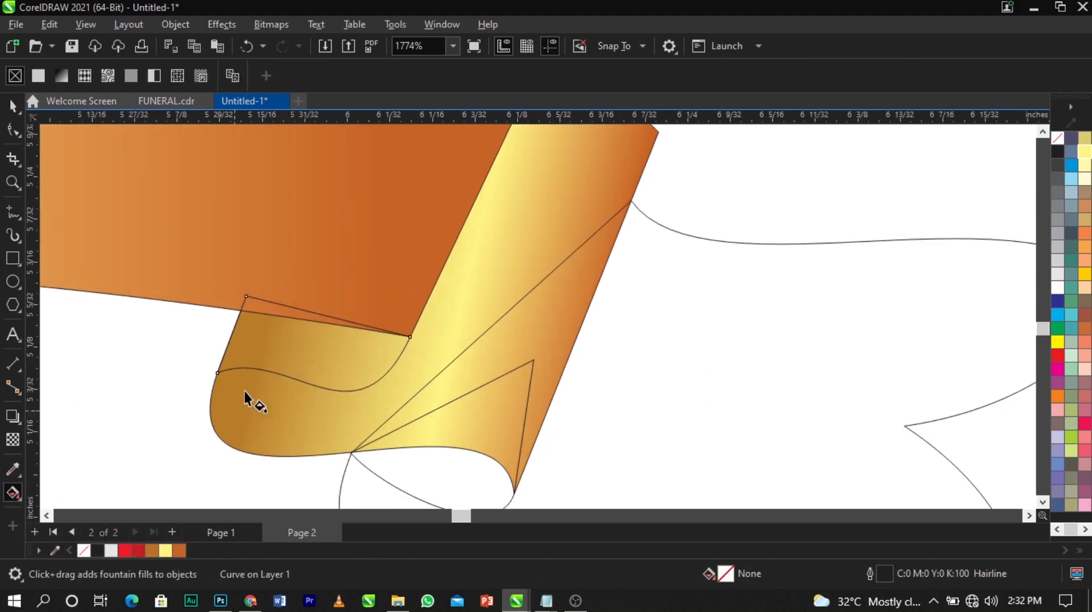
pyautogui.moveTo(228, 335); pyautogui.dragTo(382, 345)
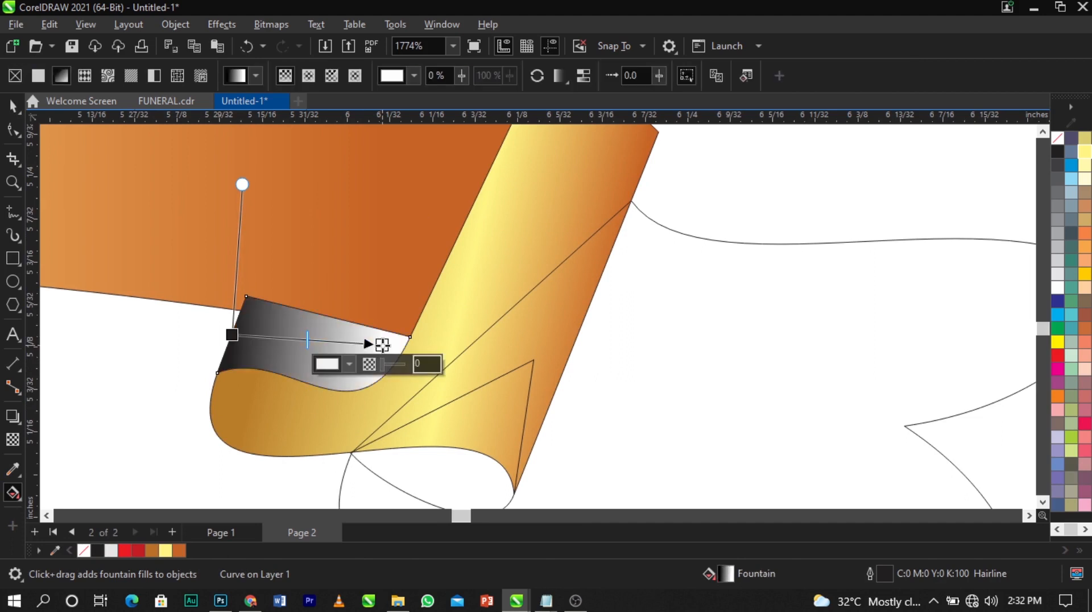
# Set the gradient's end node to a muted gold
pyautogui.click(358, 363)
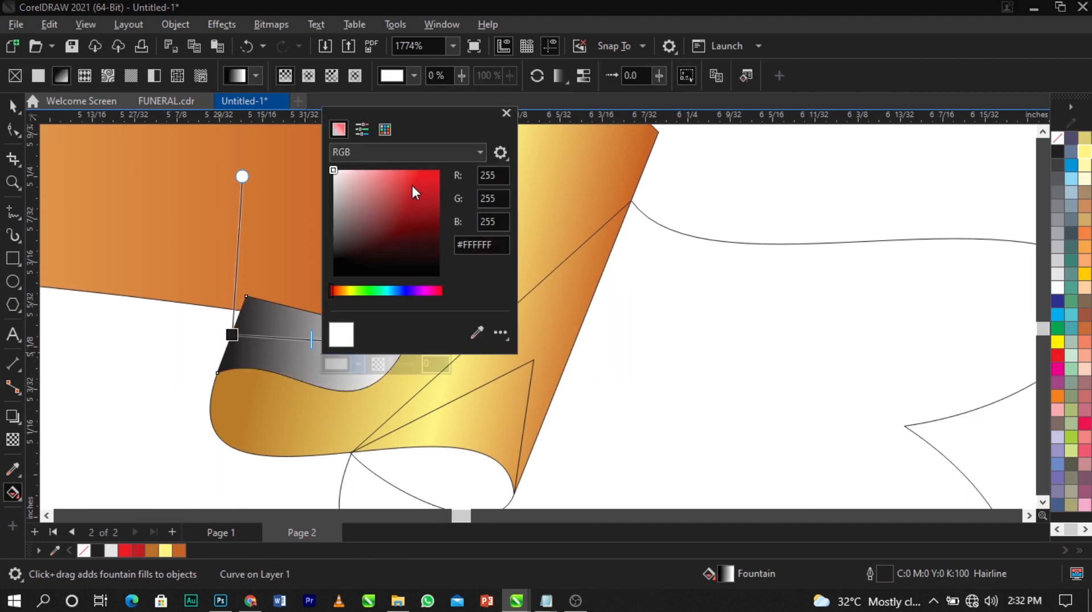
pyautogui.moveTo(331, 288); pyautogui.dragTo(345, 293)
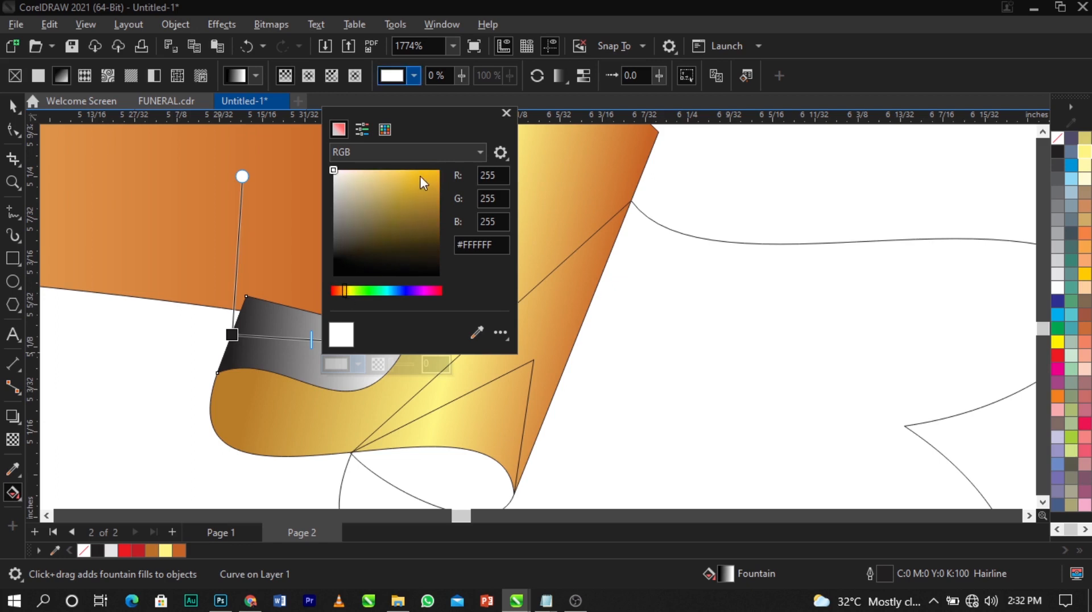
pyautogui.moveTo(420, 176)
pyautogui.mouseDown()
pyautogui.moveTo(439, 182)
pyautogui.moveTo(408, 172)
pyautogui.moveTo(421, 167)
pyautogui.moveTo(413, 176)
pyautogui.mouseUp()
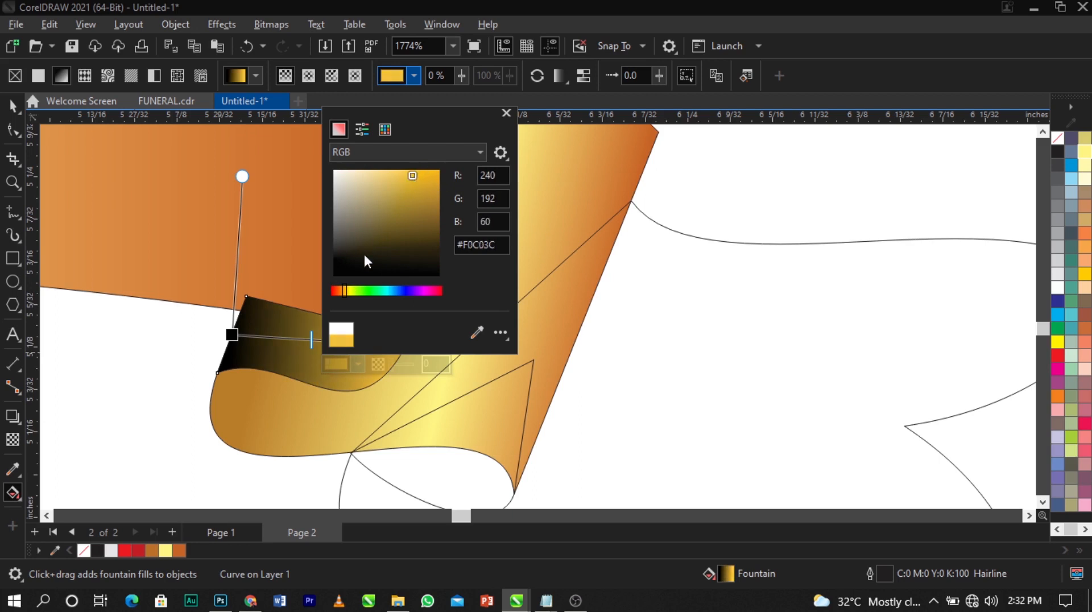
pyautogui.click(343, 292)
pyautogui.click(343, 291)
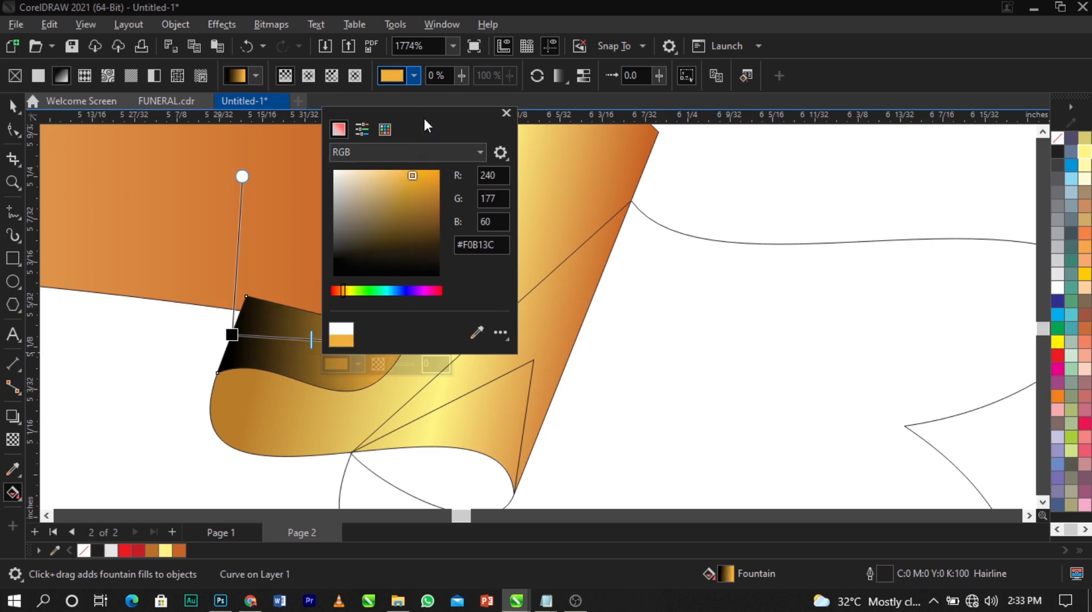
pyautogui.moveTo(424, 116); pyautogui.dragTo(562, 132)
pyautogui.moveTo(555, 196)
pyautogui.mouseDown()
pyautogui.moveTo(538, 203)
pyautogui.moveTo(549, 207)
pyautogui.mouseUp()
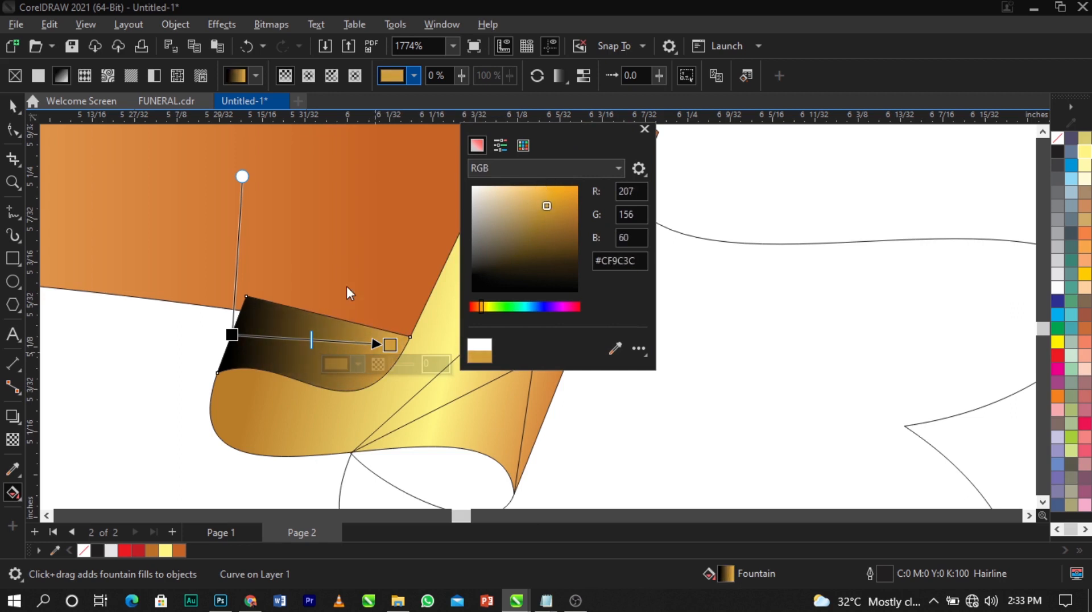
pyautogui.click(232, 335)
# Make the start node dark brown #521D00 and send the curve one step back behind the ribbon
pyautogui.click(199, 354)
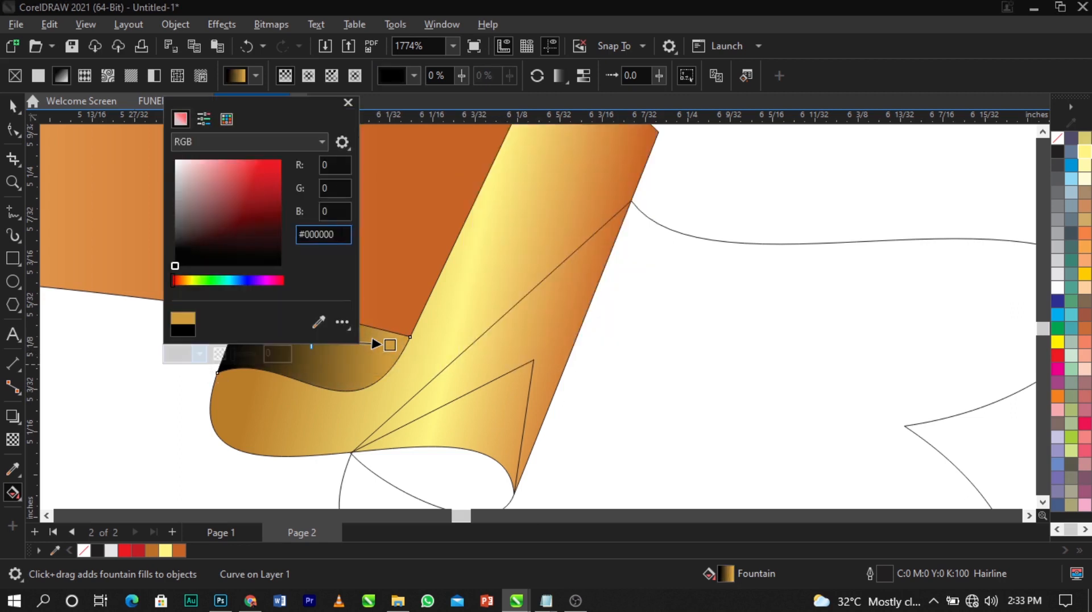
pyautogui.click(177, 280)
pyautogui.moveTo(223, 235)
pyautogui.mouseDown()
pyautogui.moveTo(261, 207)
pyautogui.moveTo(289, 230)
pyautogui.mouseUp()
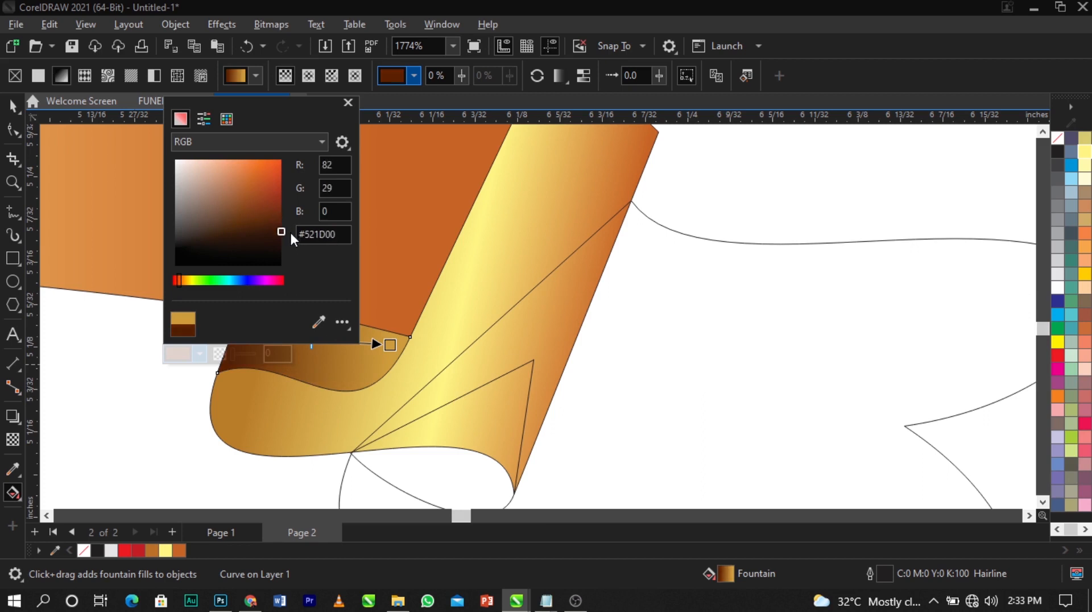
pyautogui.click(499, 343)
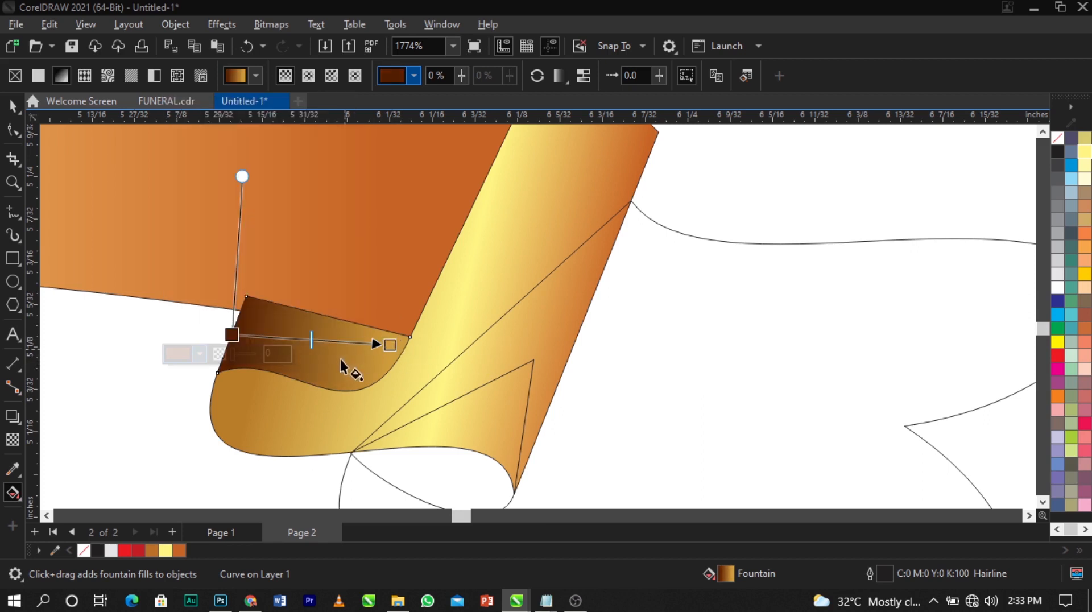
pyautogui.press('space')
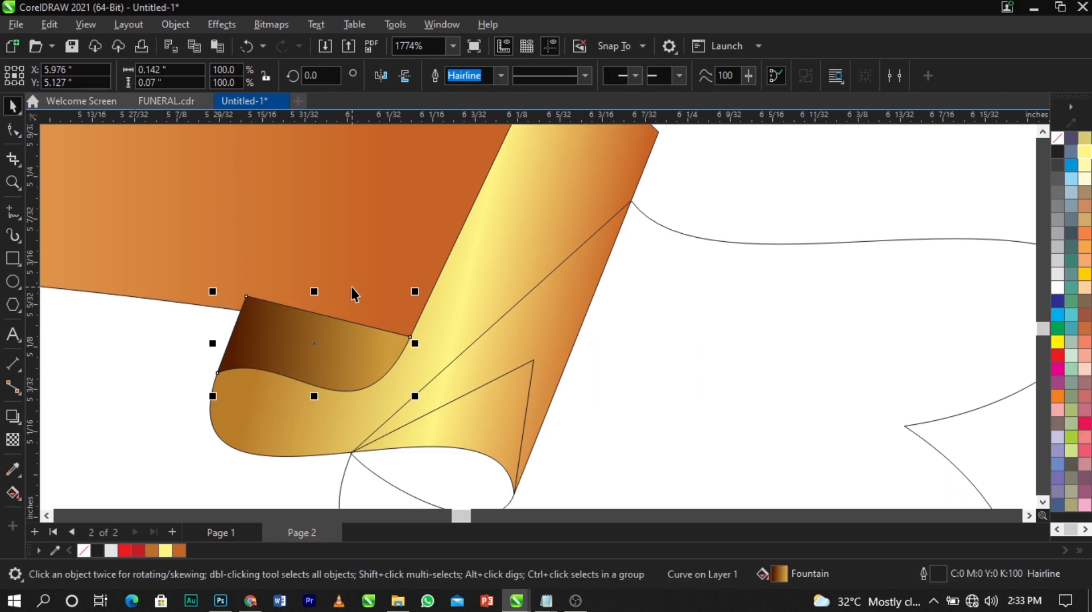
pyautogui.hotkey('ctrl', 'pagedown')
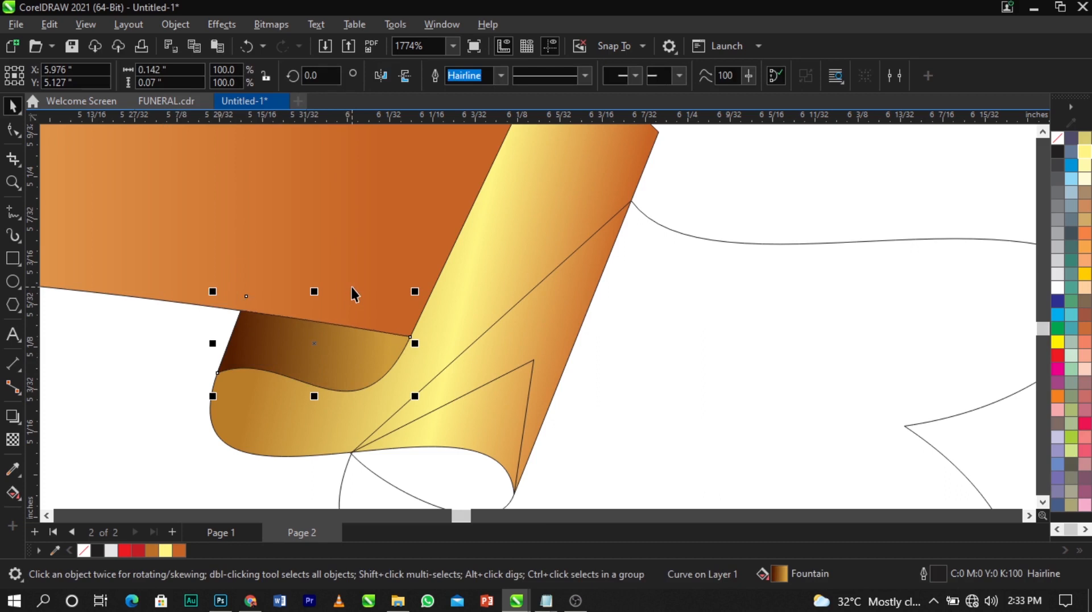
# Zoom in on the ribbon tail and reselect the dark-brown fold curve
pyautogui.scroll(-1, 261, 347)
pyautogui.click(214, 458)
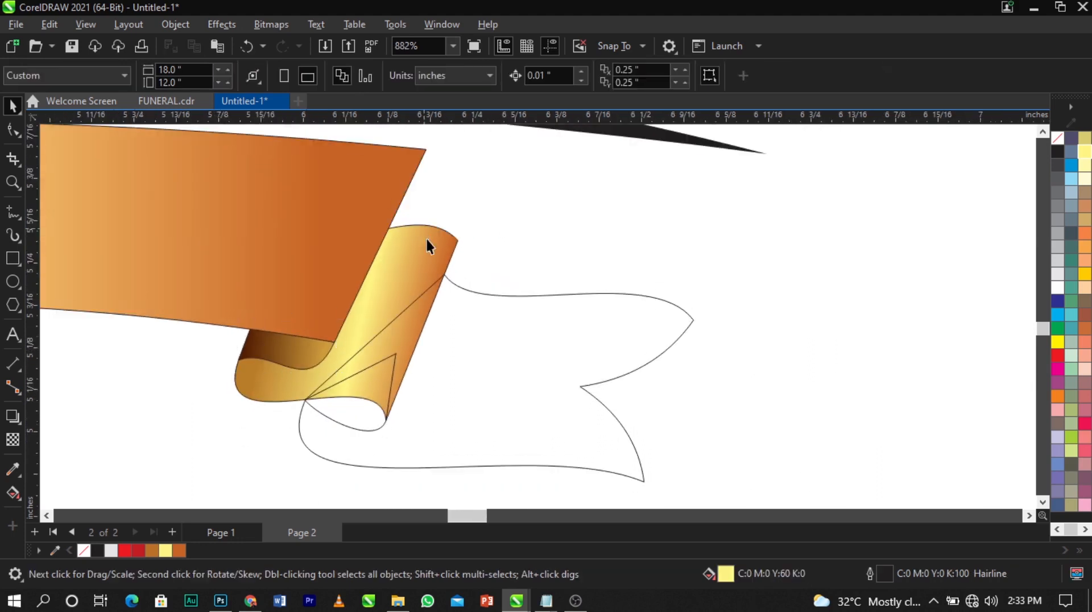
pyautogui.scroll(-1, 426, 238)
pyautogui.press('z')
pyautogui.moveTo(214, 225); pyautogui.dragTo(704, 393)
pyautogui.press('space')
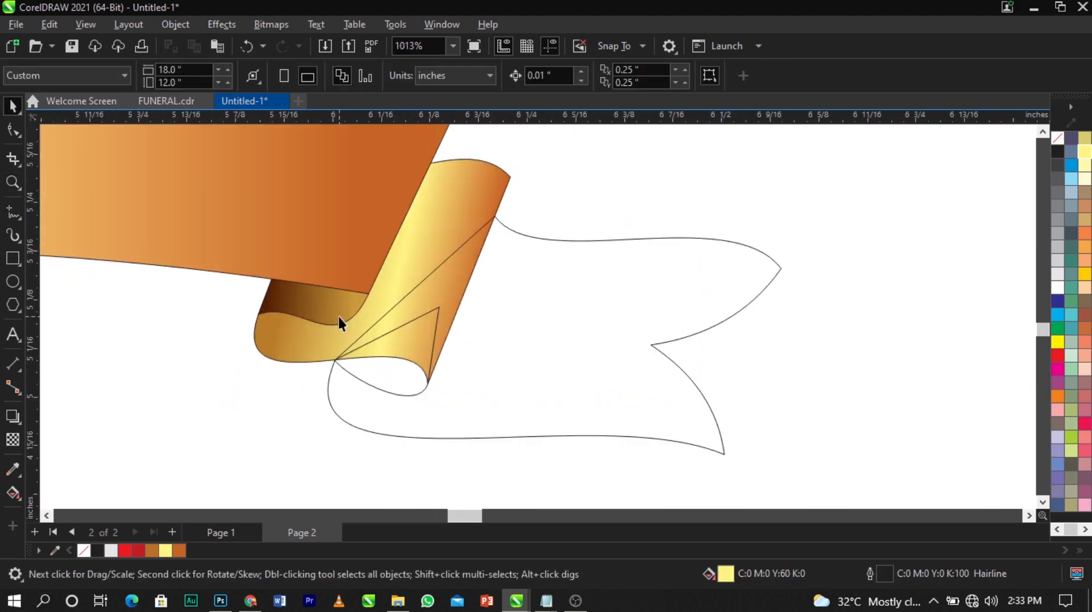
pyautogui.click(310, 320)
pyautogui.click(443, 290)
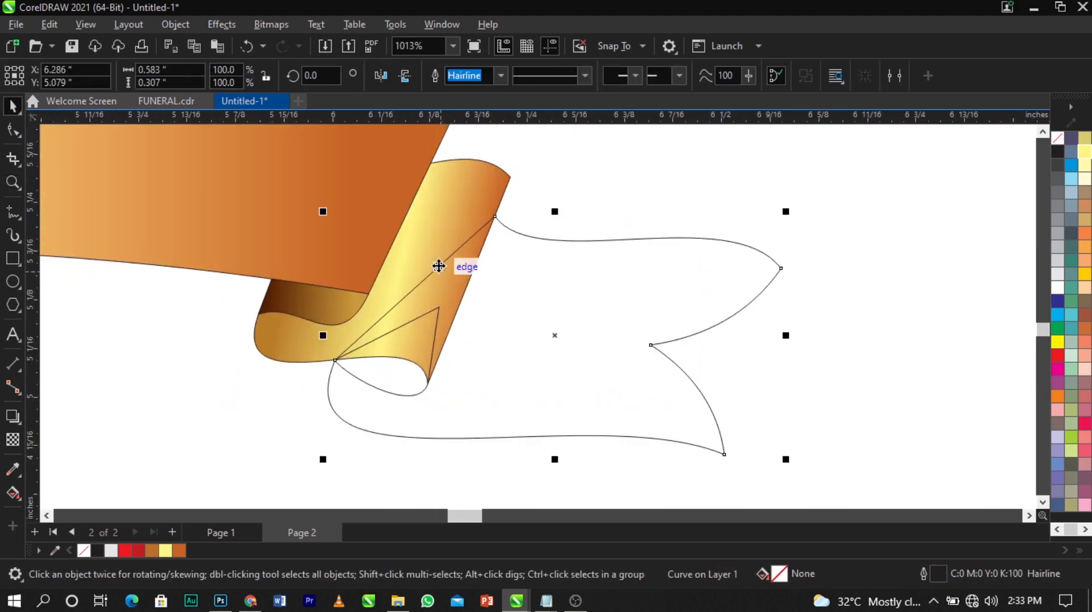
pyautogui.click(344, 310)
pyautogui.scroll(1, 312, 299)
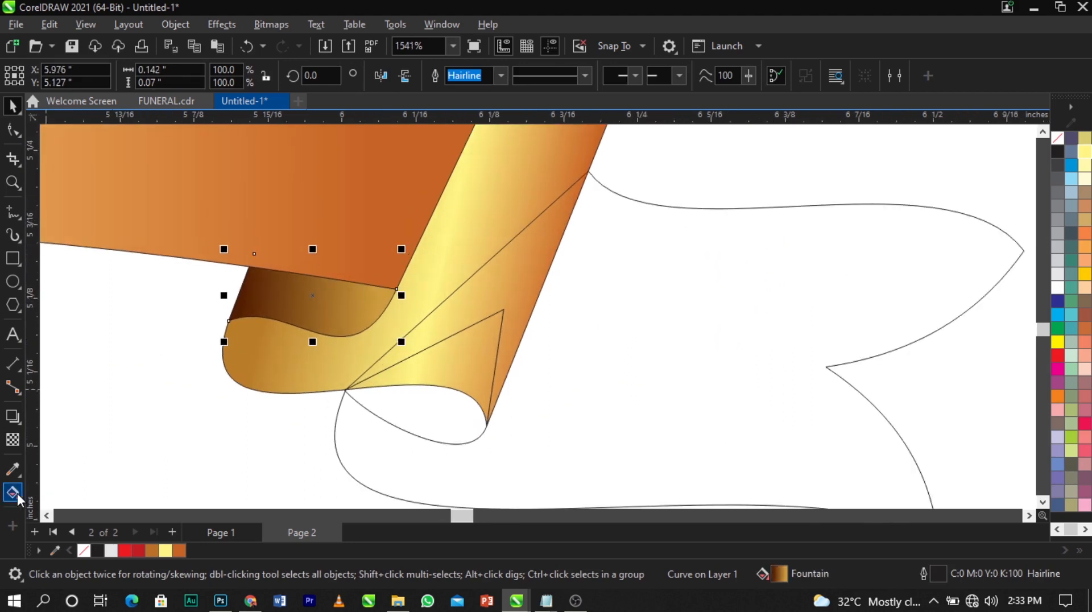
# Re-angle the fold curve's fountain fill and shift its dark start along the fold
pyautogui.click(13, 492)
pyautogui.scroll(1, 263, 323)
pyautogui.moveTo(442, 276); pyautogui.dragTo(428, 296)
pyautogui.moveTo(233, 262); pyautogui.dragTo(255, 266)
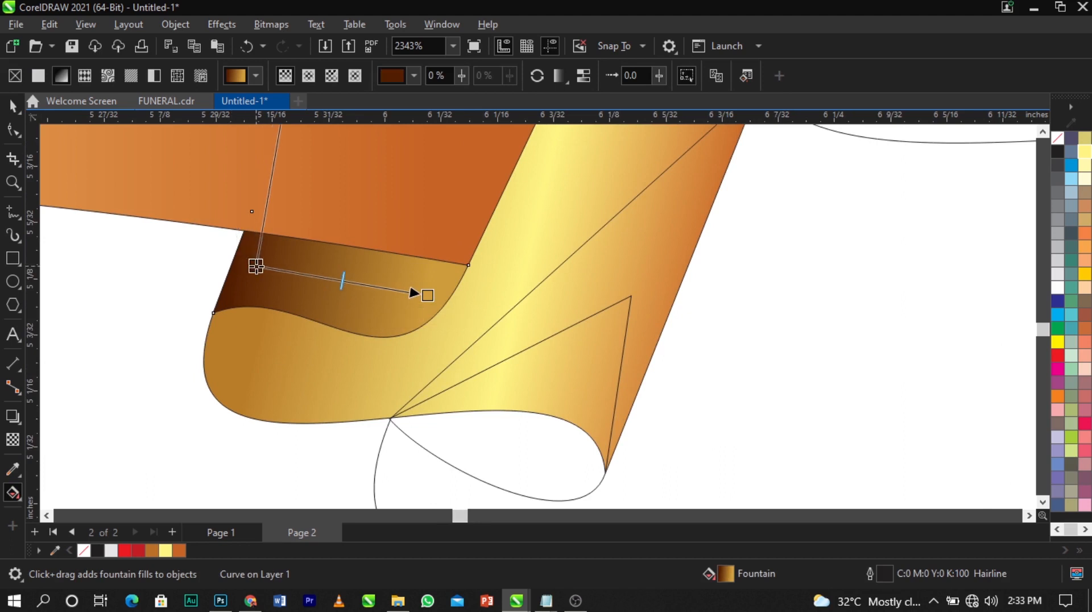
# Brighten the gradient's end node to a warm gold
pyautogui.click(428, 296)
pyautogui.click(388, 314)
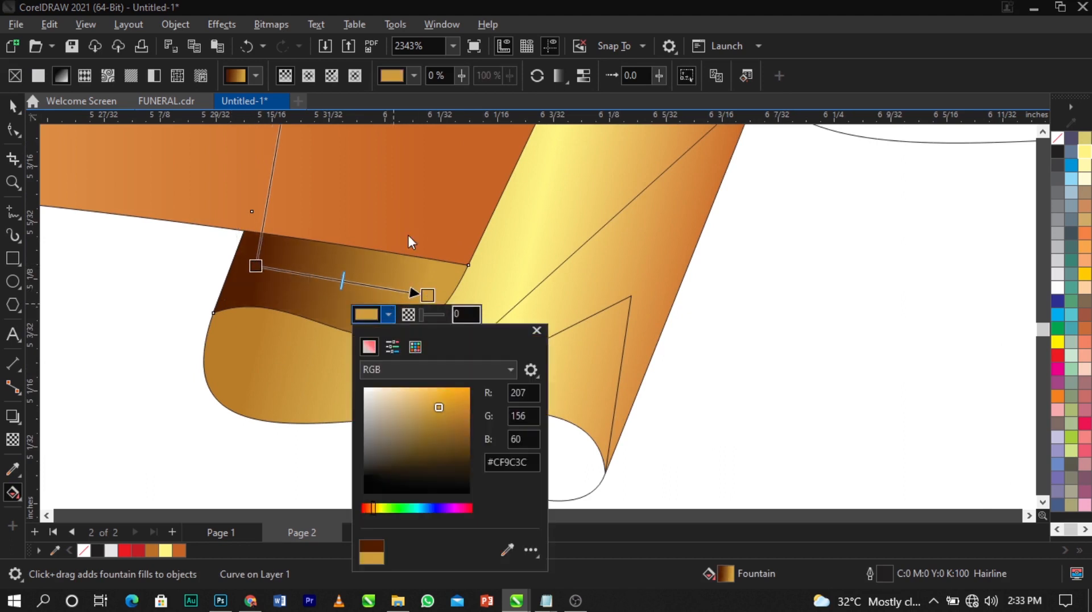
pyautogui.click(437, 400)
pyautogui.click(437, 397)
pyautogui.click(436, 396)
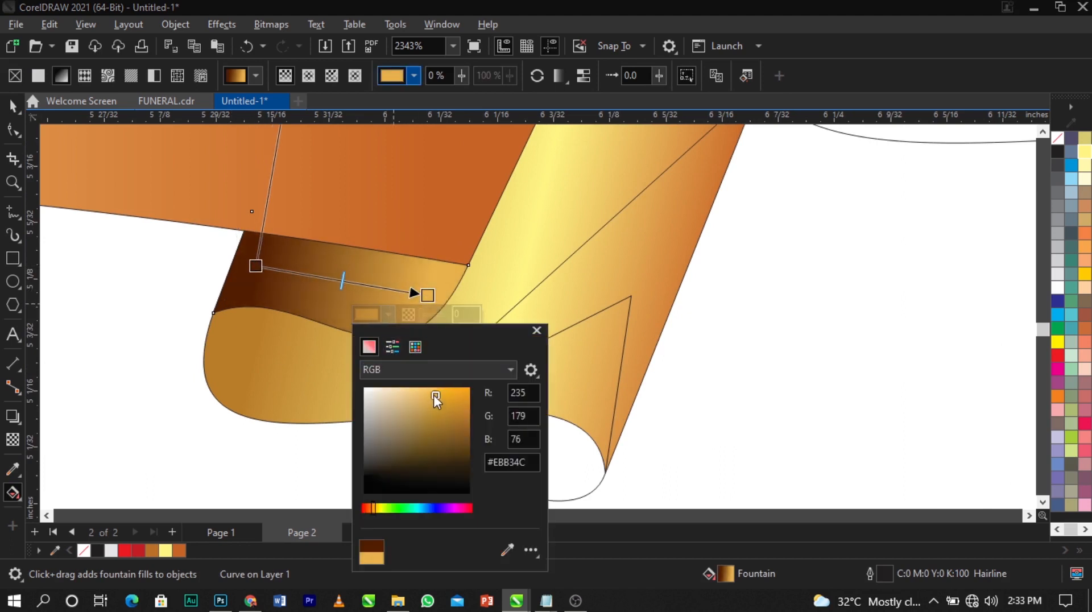
pyautogui.click(437, 394)
pyautogui.click(316, 378)
# Darken the gradient's start stop to a deep dark brown
pyautogui.click(315, 377)
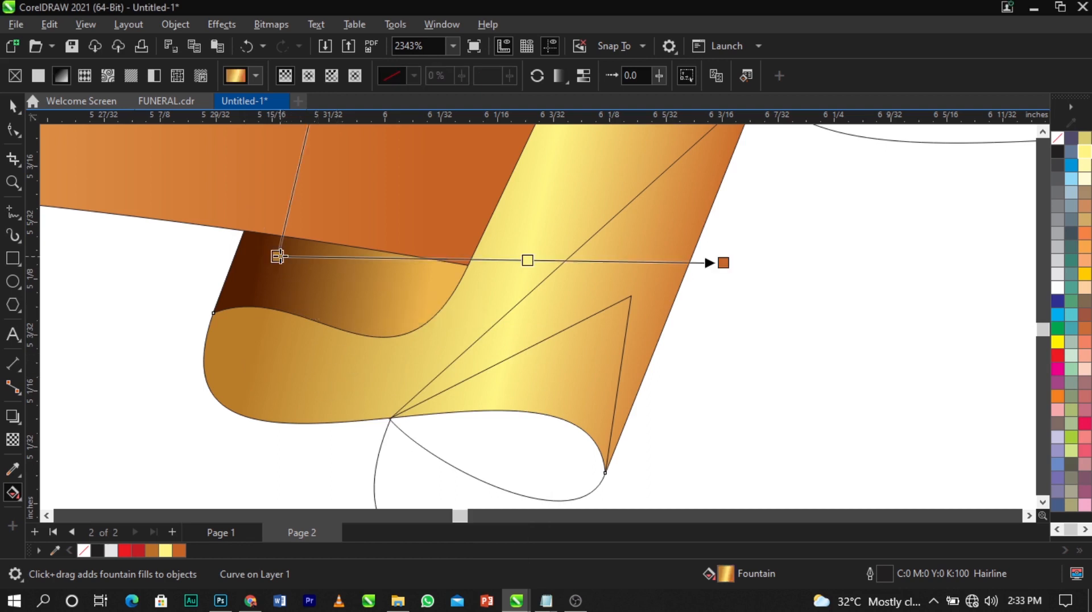
pyautogui.click(278, 256)
pyautogui.click(248, 276)
pyautogui.click(295, 378)
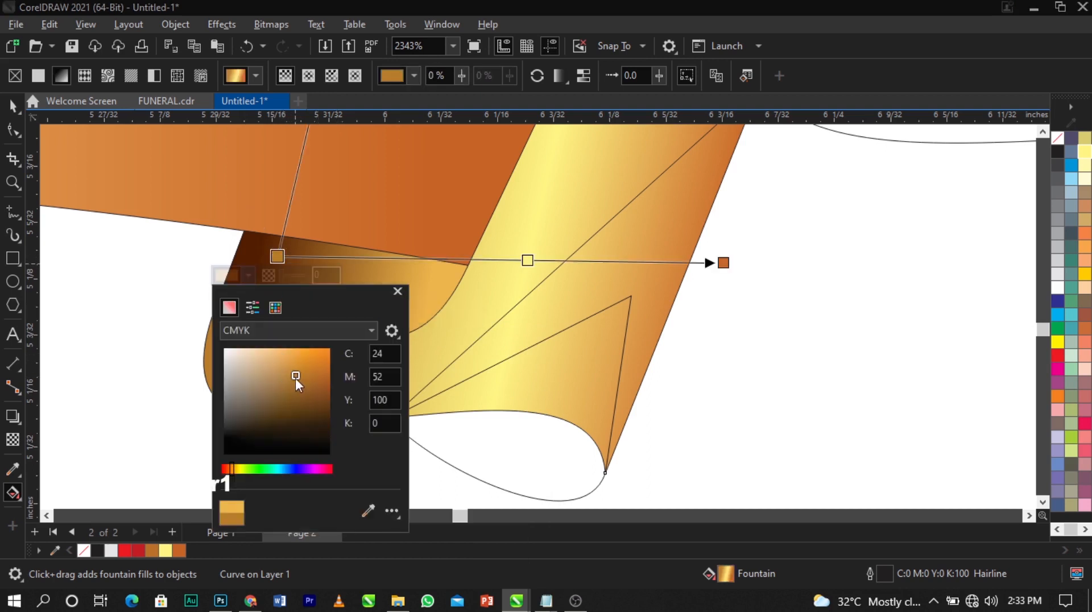
pyautogui.click(307, 388)
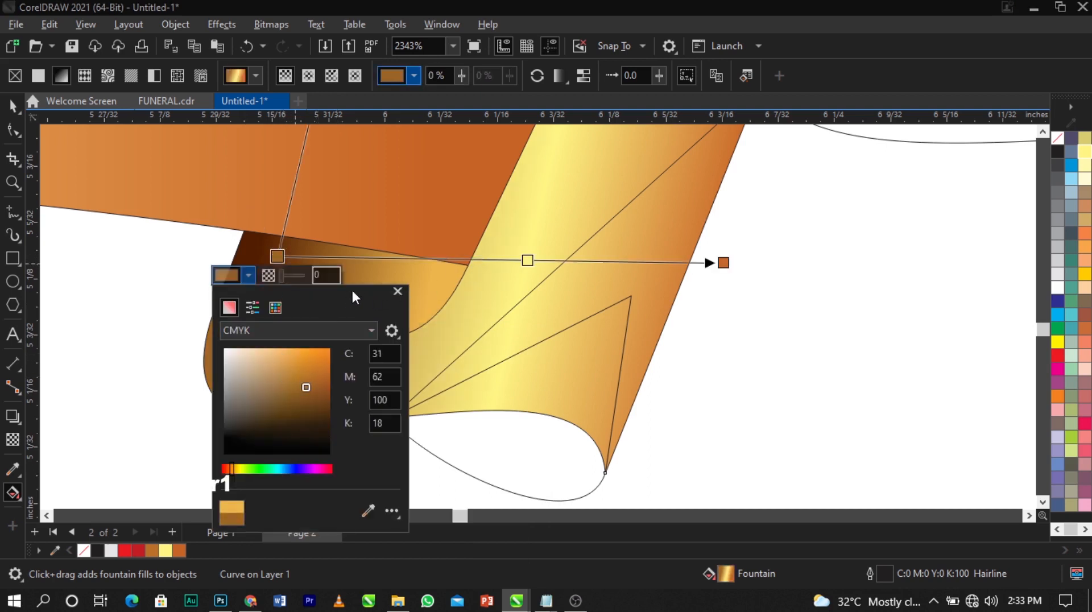
pyautogui.moveTo(352, 290); pyautogui.dragTo(572, 228)
pyautogui.moveTo(545, 323)
pyautogui.mouseDown()
pyautogui.moveTo(549, 309)
pyautogui.moveTo(550, 330)
pyautogui.mouseUp()
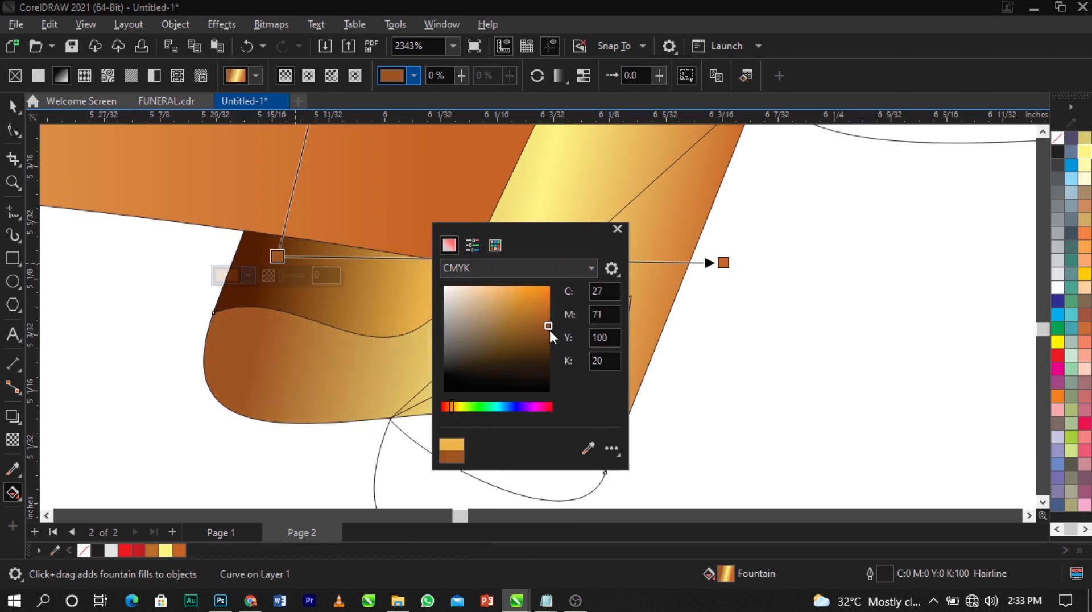
pyautogui.click(328, 354)
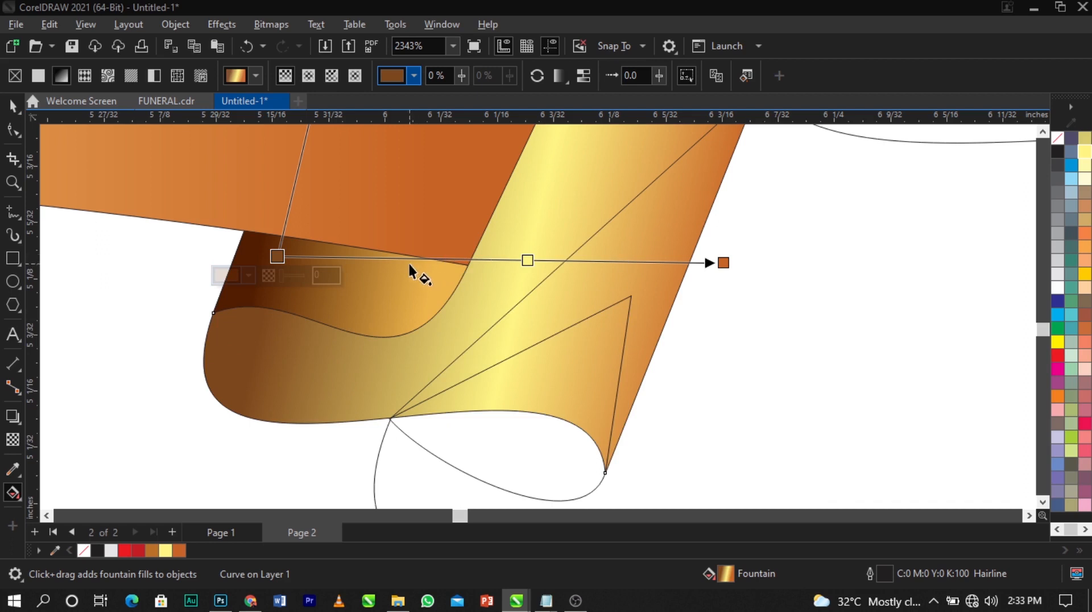
# Add a tan stop, keep the yellow stop at 51%, and tilt the gradient across the fold
pyautogui.moveTo(527, 263); pyautogui.dragTo(478, 259)
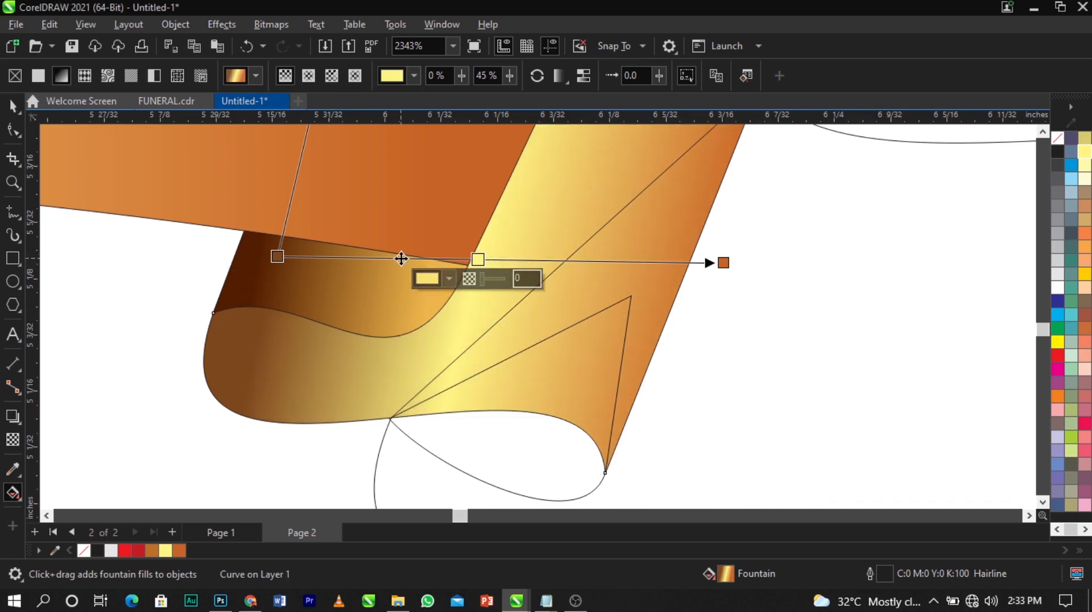
pyautogui.doubleClick(402, 259)
pyautogui.moveTo(402, 259); pyautogui.dragTo(371, 257)
pyautogui.moveTo(479, 260); pyautogui.dragTo(505, 259)
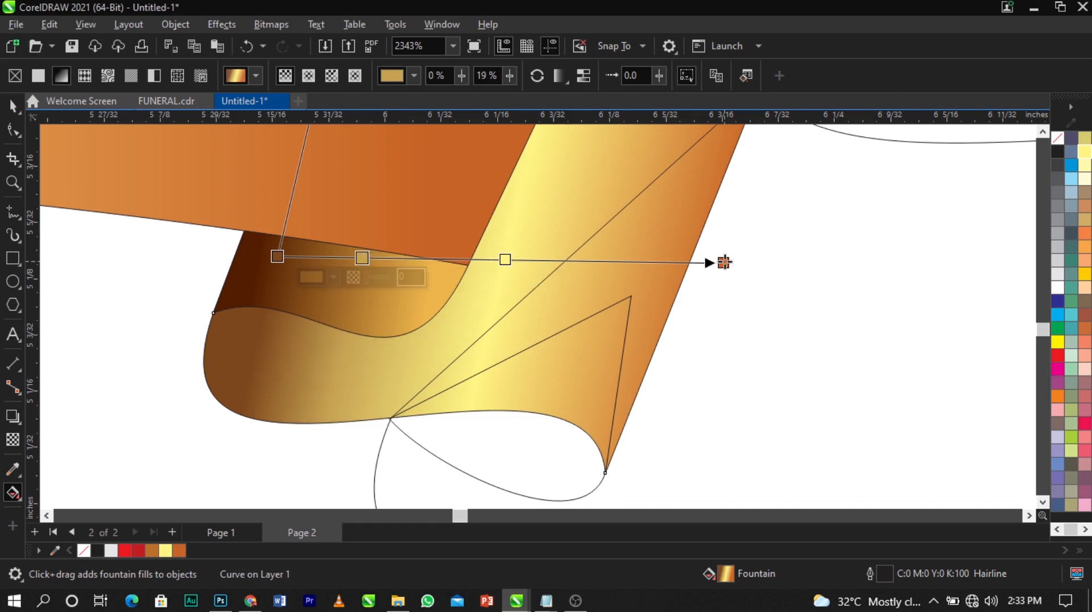
pyautogui.moveTo(724, 262); pyautogui.dragTo(708, 283)
pyautogui.scroll(-5, 453, 292)
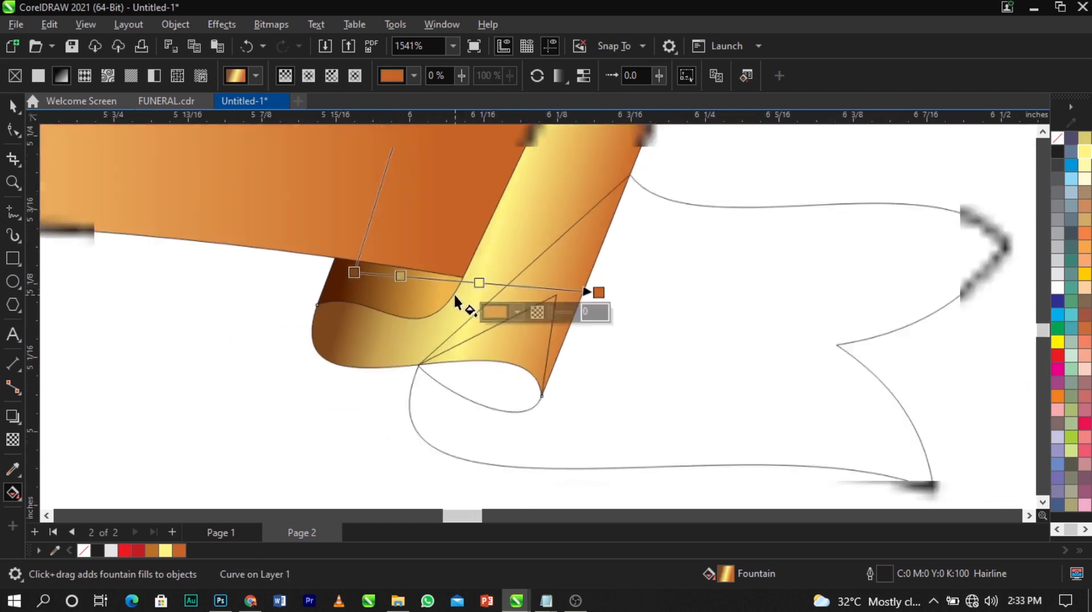
pyautogui.press('z')
pyautogui.moveTo(361, 216); pyautogui.dragTo(671, 376)
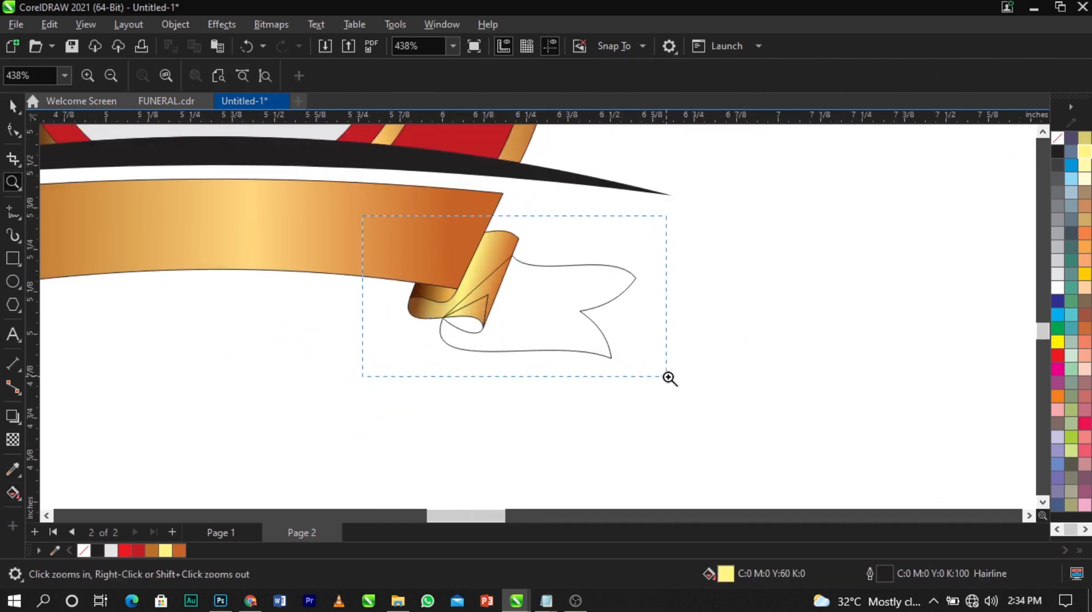
# Copy the fold's brown-to-gold gradient onto the small triangle with Copy Fill Here
pyautogui.press('space')
pyautogui.click(438, 372)
pyautogui.scroll(1, 437, 373)
pyautogui.click(381, 383)
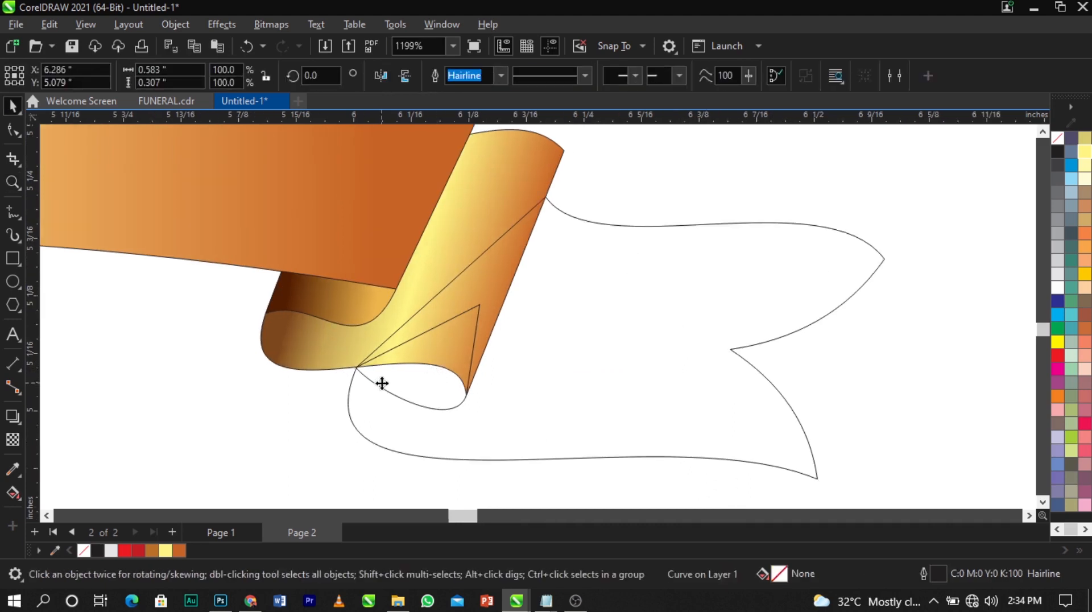
pyautogui.moveTo(314, 445); pyautogui.dragTo(612, 295)
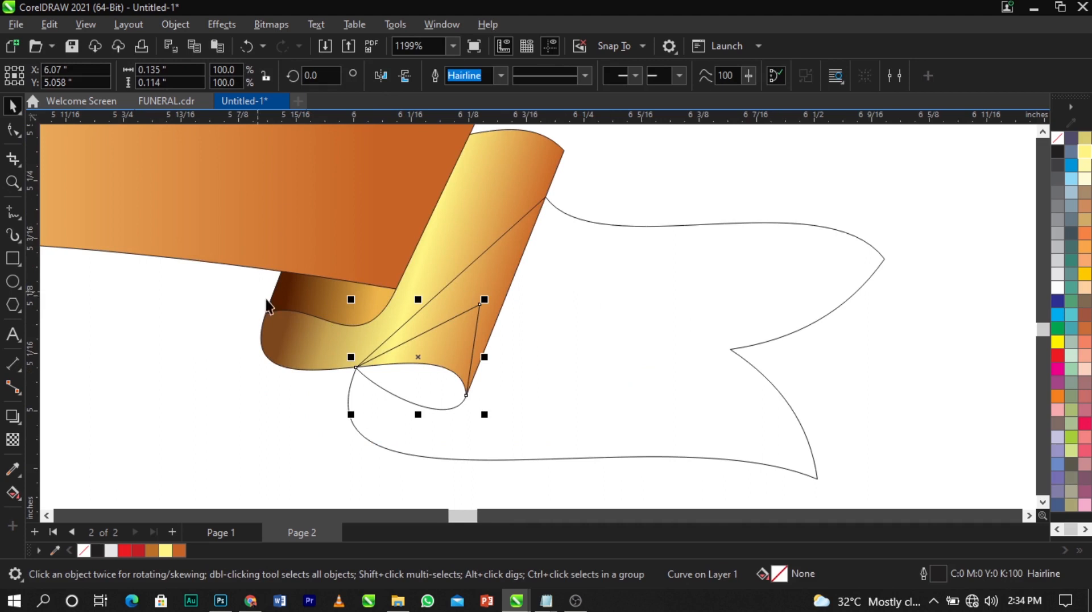
pyautogui.click(288, 292)
pyautogui.moveTo(288, 291); pyautogui.dragTo(406, 382)
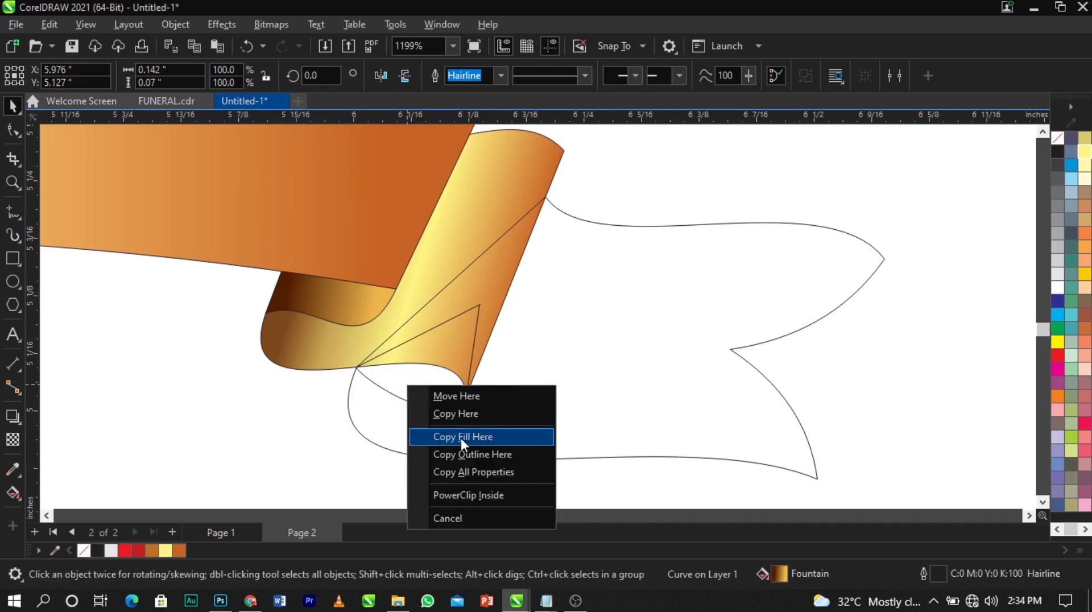
pyautogui.click(454, 439)
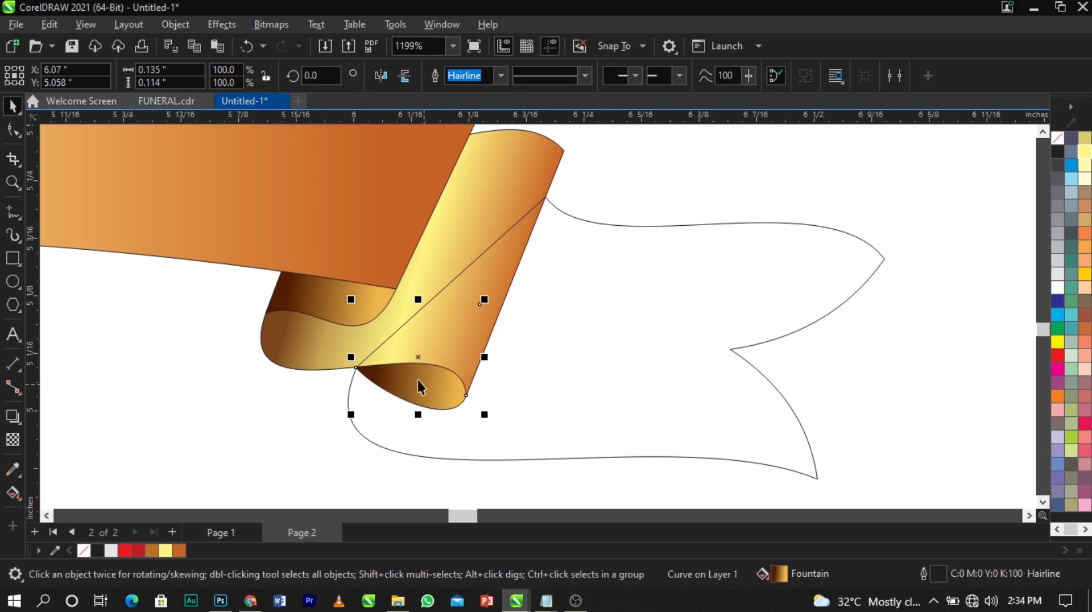
# Copy the triangle's gradient onto the flag-shaped tail and send it behind the folded strip
pyautogui.scroll(-2, 391, 344)
pyautogui.scroll(1, 845, 395)
pyautogui.click(469, 358)
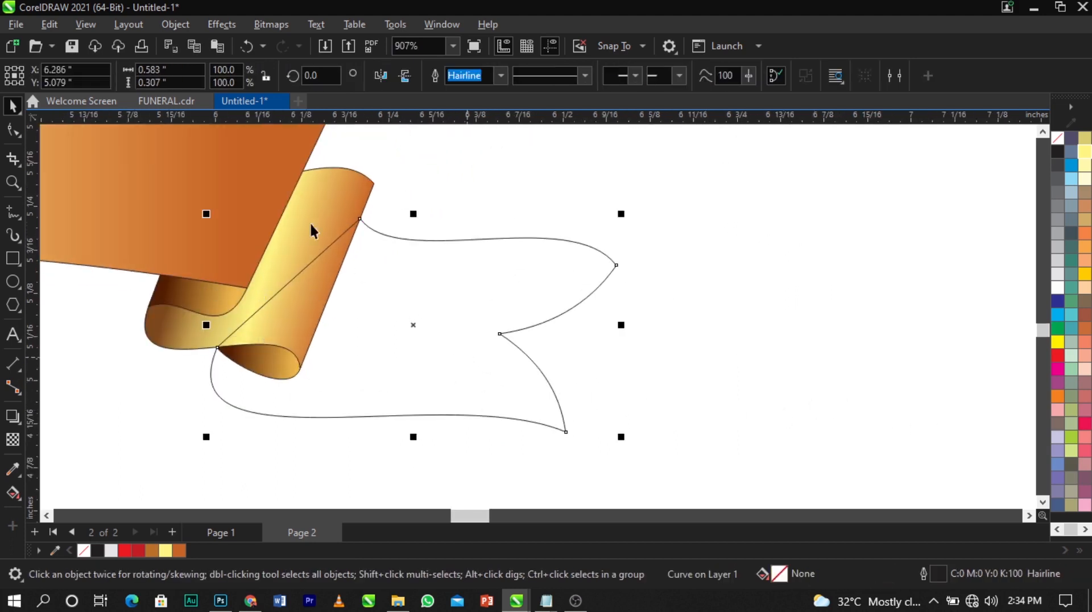
pyautogui.moveTo(309, 214); pyautogui.dragTo(424, 300)
pyautogui.click(475, 349)
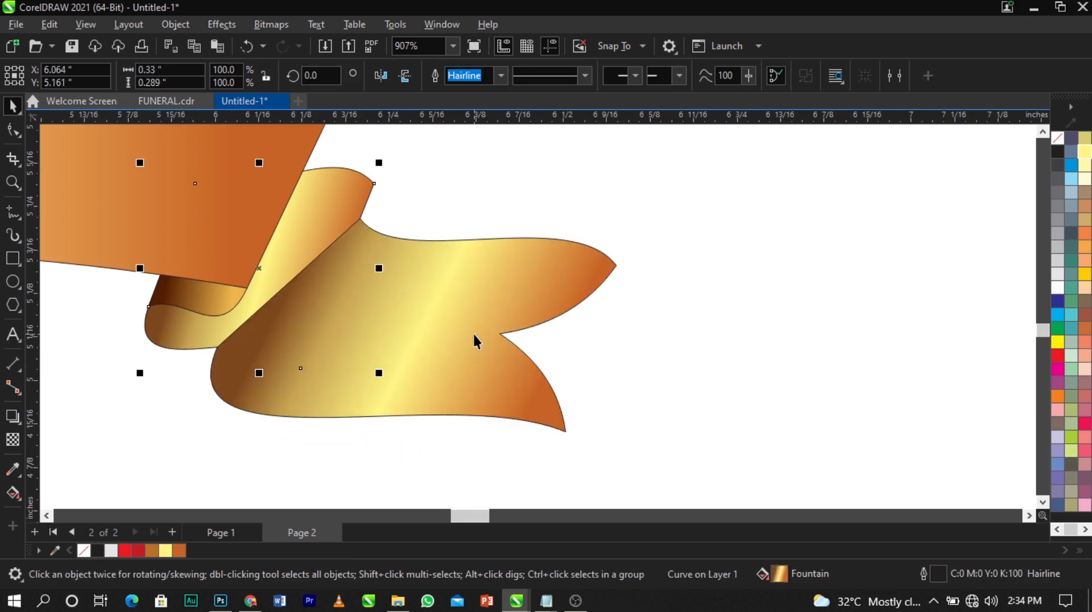
pyautogui.hotkey('ctrl', 'pagedown')
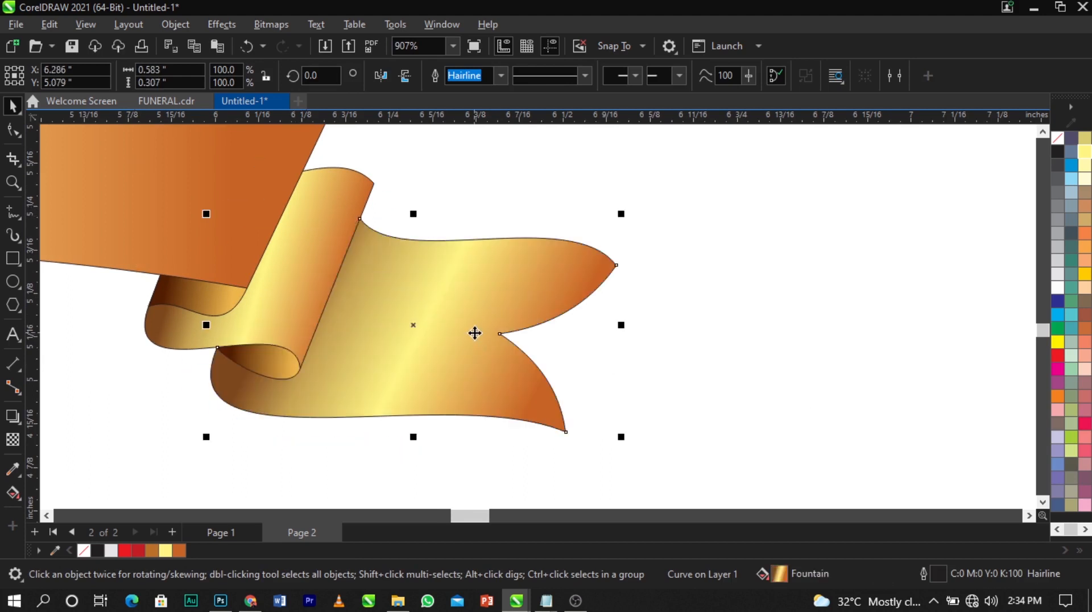
# Add a deep brown stop near the start of the tail's gradient
pyautogui.click(641, 318)
pyautogui.click(481, 307)
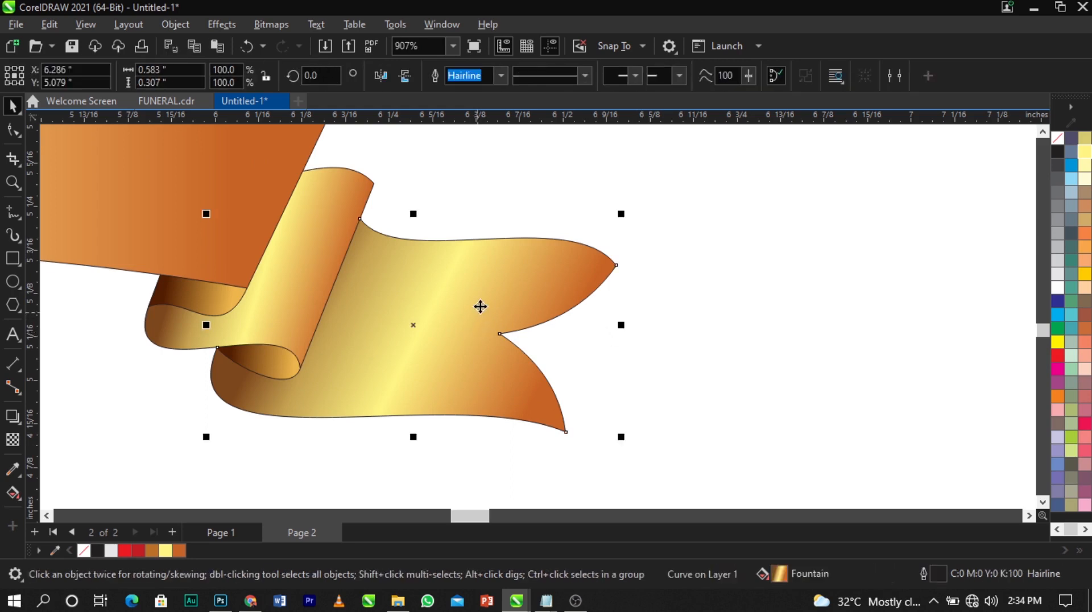
pyautogui.click(13, 494)
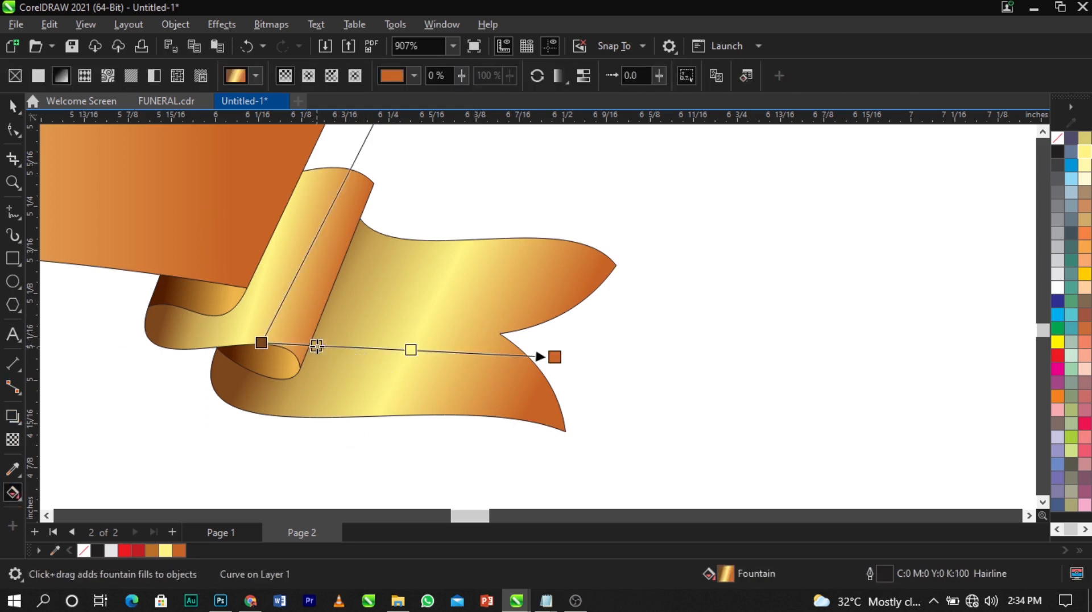
pyautogui.doubleClick(317, 346)
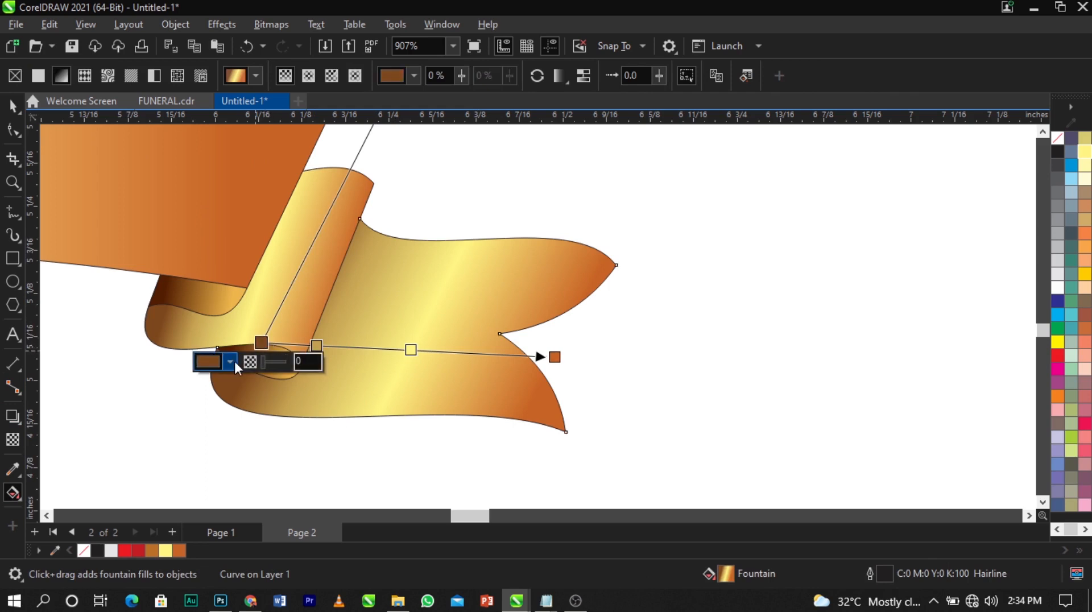
pyautogui.click(231, 361)
pyautogui.moveTo(325, 129); pyautogui.dragTo(593, 119)
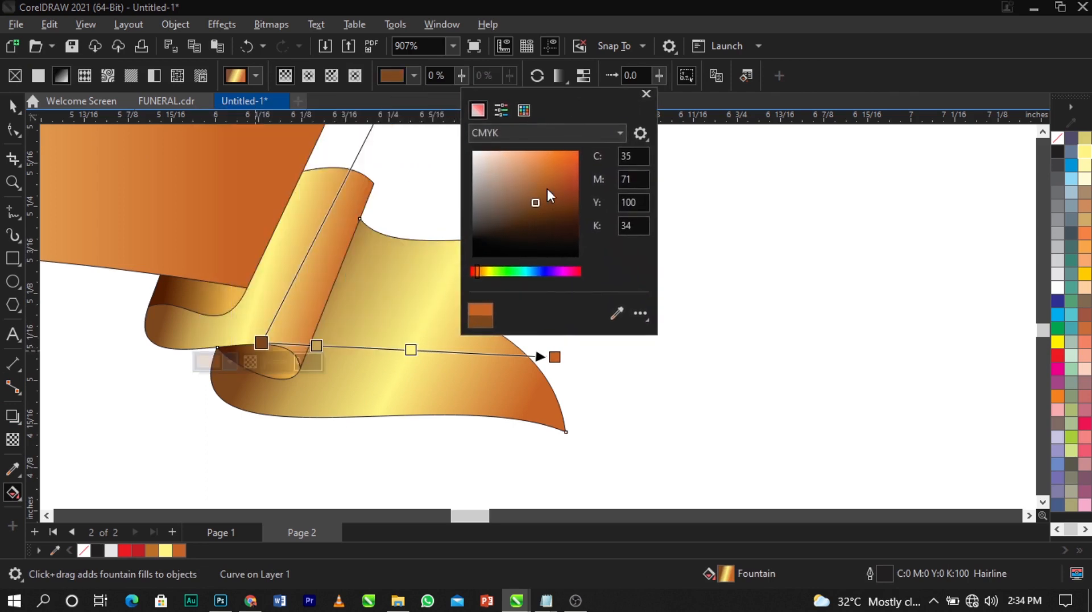
pyautogui.moveTo(539, 203); pyautogui.dragTo(555, 213)
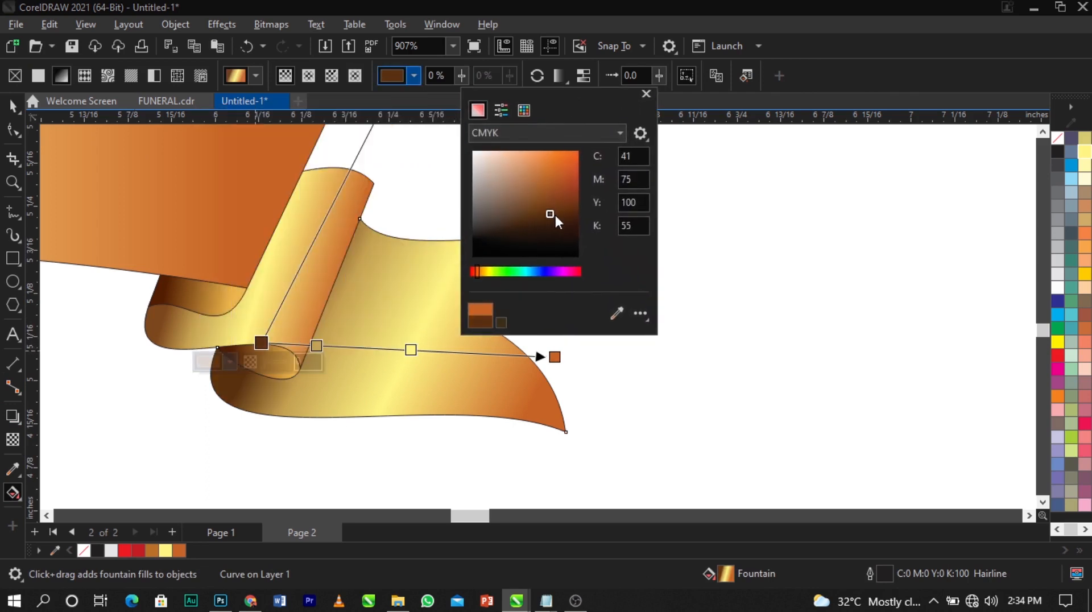
pyautogui.click(336, 353)
pyautogui.moveTo(316, 346); pyautogui.dragTo(302, 346)
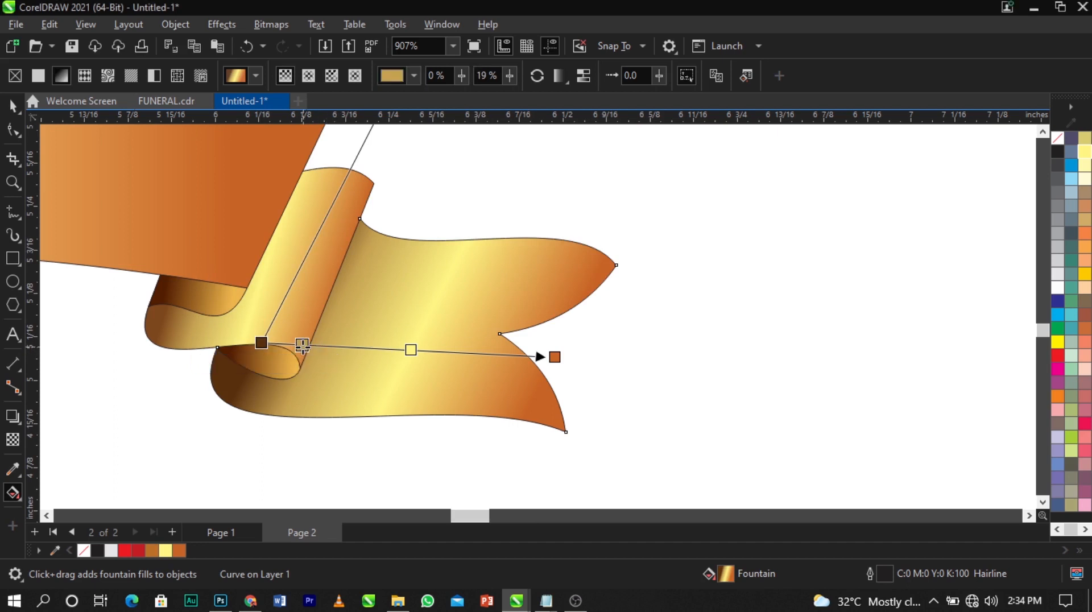
# Add a second stop further along and make it orange-brown
pyautogui.doubleClick(340, 346)
pyautogui.click(310, 366)
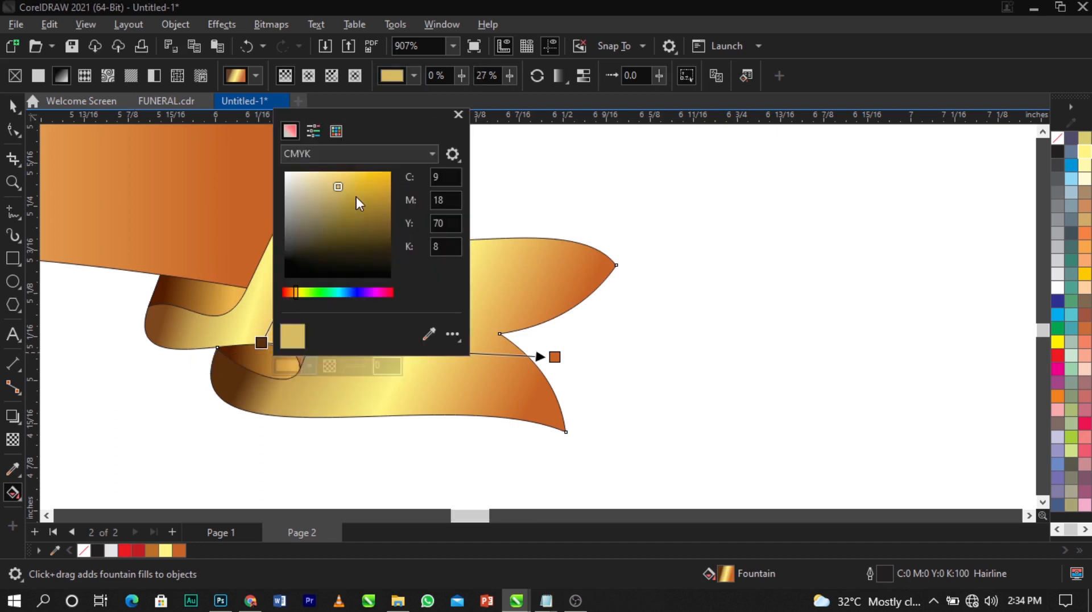
pyautogui.moveTo(295, 292); pyautogui.dragTo(293, 292)
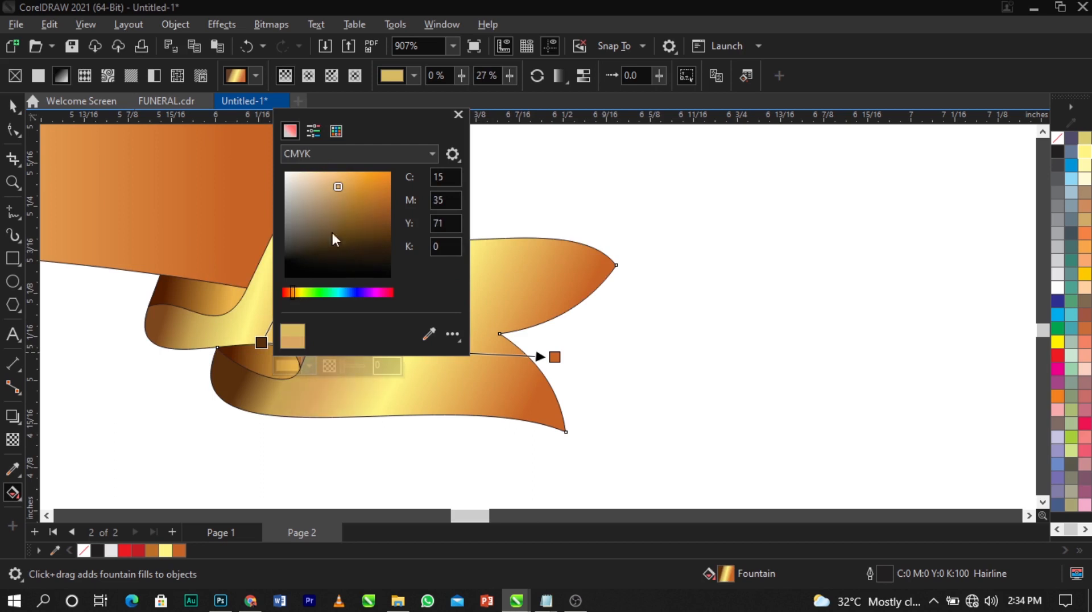
pyautogui.moveTo(368, 118); pyautogui.dragTo(640, 151)
pyautogui.moveTo(652, 241); pyautogui.dragTo(643, 241)
# Add a darker orange stop at 72% of the tail's gradient
pyautogui.doubleClick(471, 354)
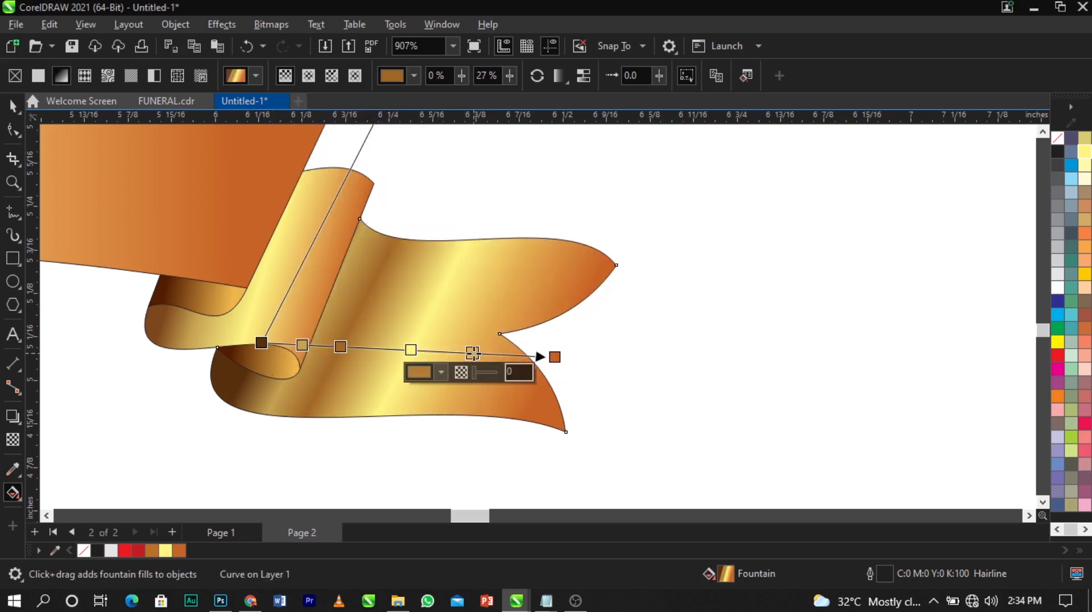
pyautogui.click(442, 370)
pyautogui.moveTo(491, 211); pyautogui.dragTo(502, 201)
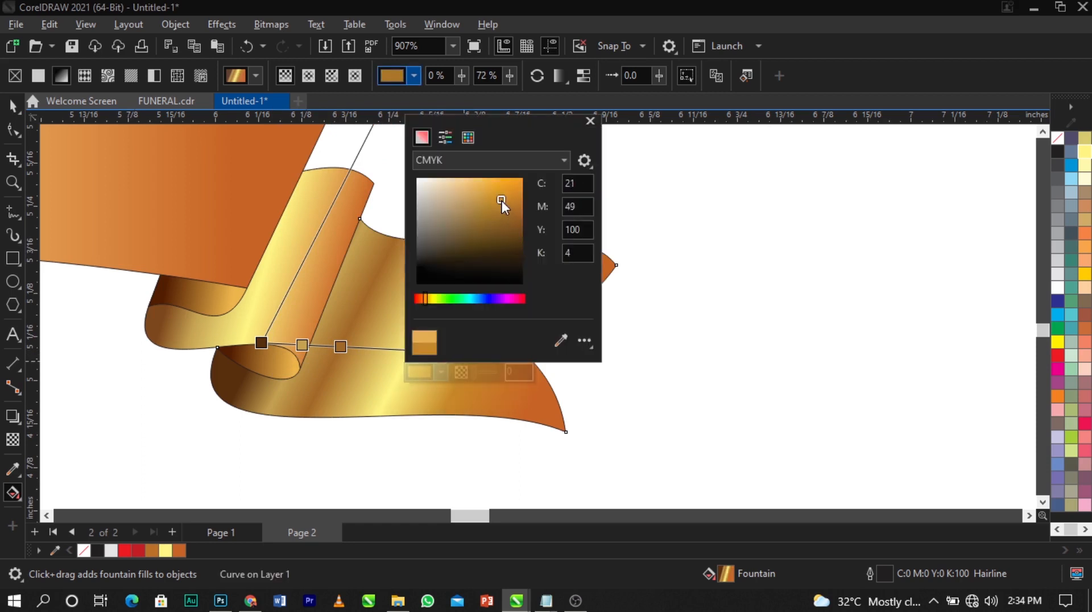
pyautogui.click(327, 287)
pyautogui.click(728, 254)
pyautogui.scroll(-2, 698, 263)
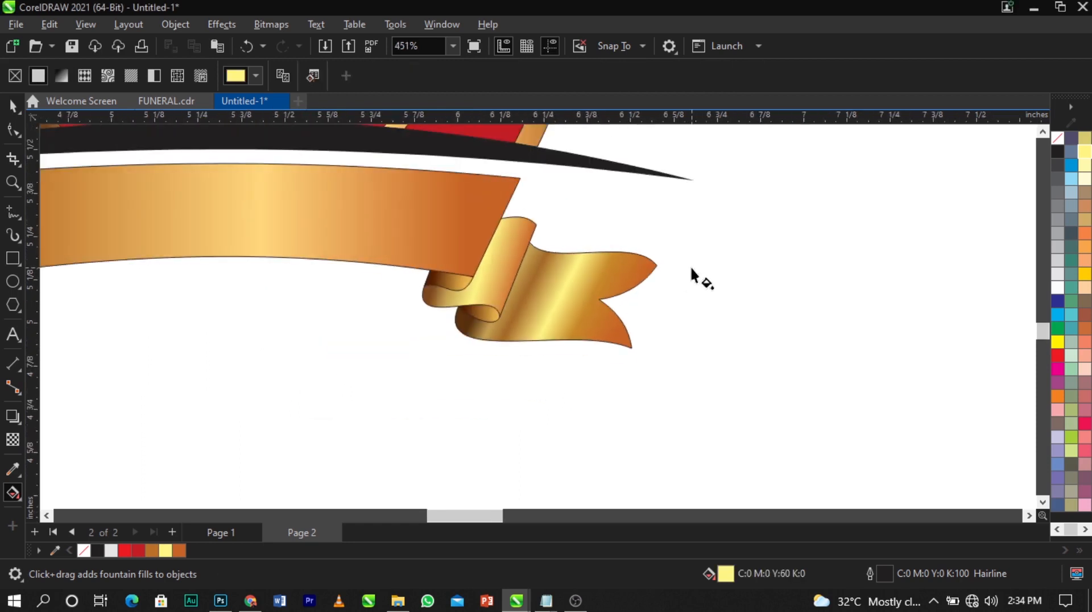
# Copy the ribbon's gold gradient onto the long black curve with Copy Fill Here
pyautogui.scroll(1, 659, 267)
pyautogui.press('space')
pyautogui.scroll(-2, 674, 264)
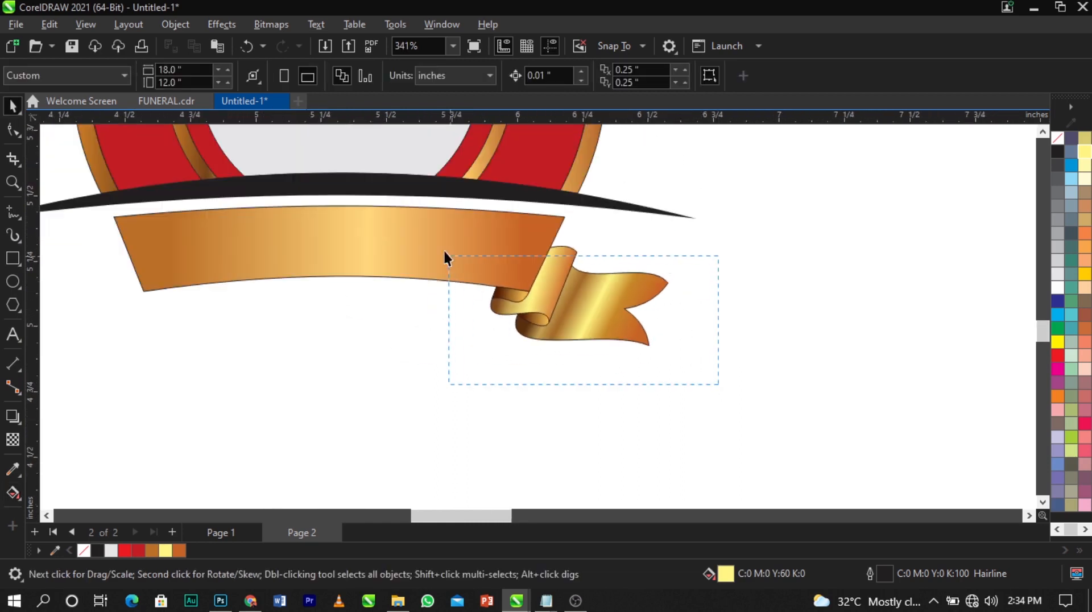
pyautogui.moveTo(444, 256); pyautogui.dragTo(435, 227)
pyautogui.scroll(-2, 436, 227)
pyautogui.press('Escape')
pyautogui.scroll(2, 493, 242)
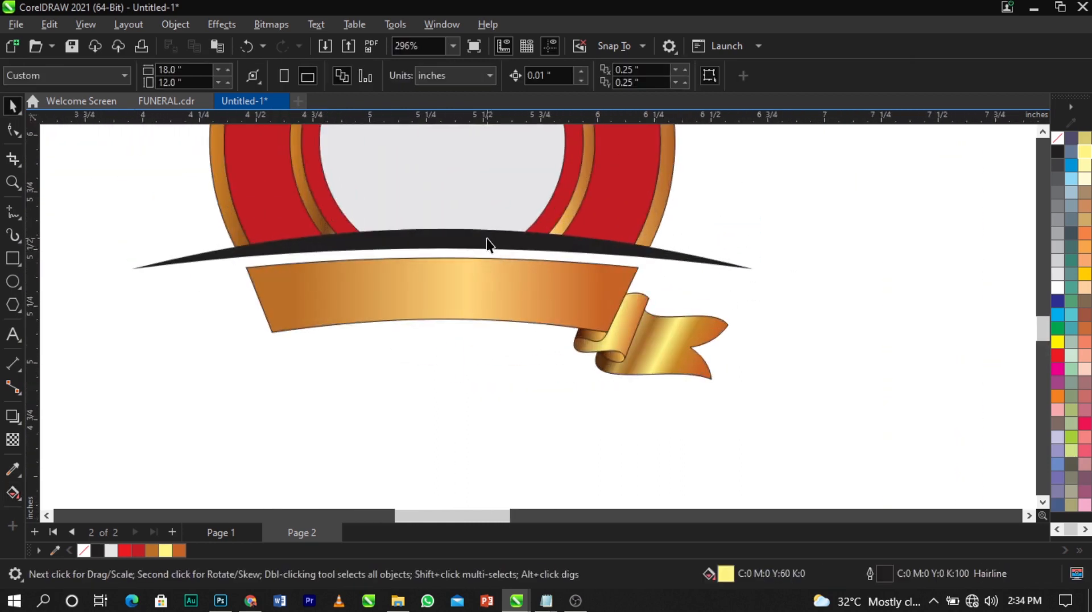
pyautogui.click(487, 237)
pyautogui.scroll(1, 610, 268)
pyautogui.moveTo(602, 371); pyautogui.dragTo(482, 303)
pyautogui.click(535, 353)
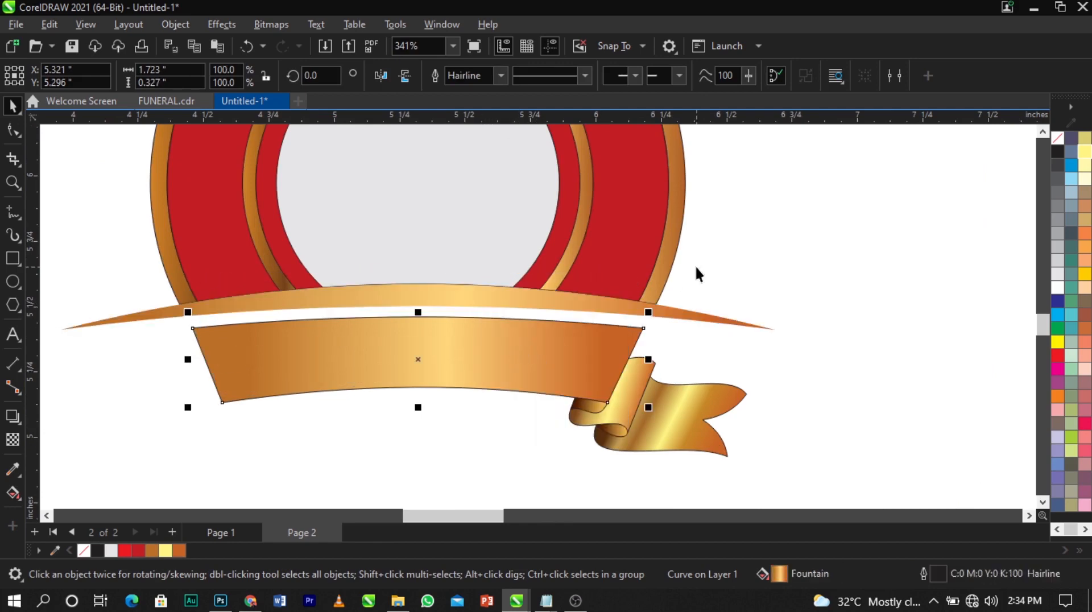
# Apply the small fold's gradient to the curve, then drag the lower banner's fill onto it
pyautogui.moveTo(623, 405); pyautogui.dragTo(524, 306)
pyautogui.click(551, 351)
pyautogui.click(779, 268)
pyautogui.scroll(-1, 422, 367)
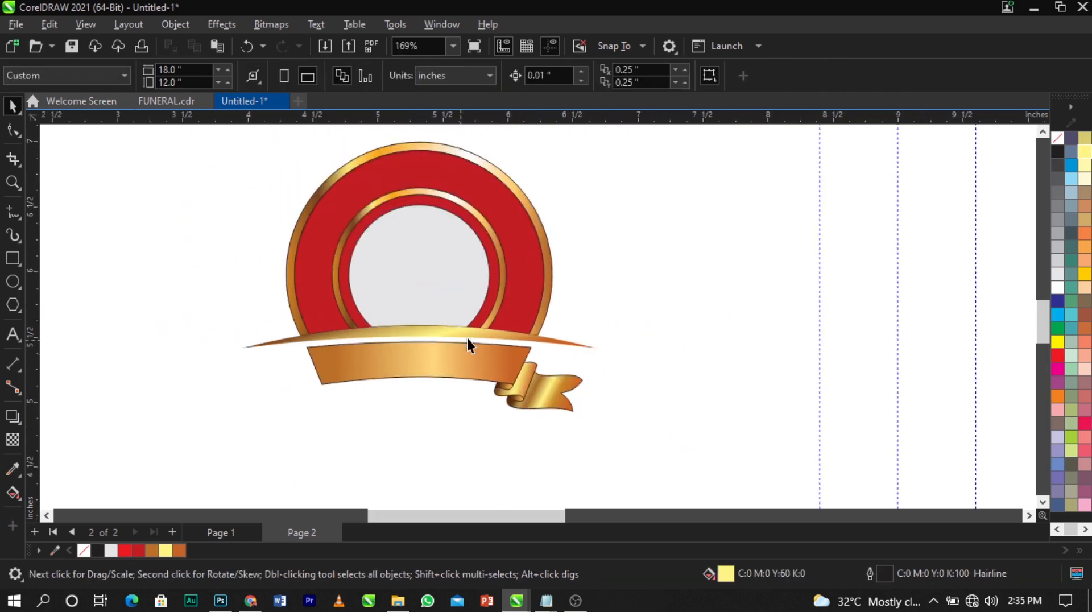
pyautogui.scroll(1, 476, 333)
pyautogui.click(476, 333)
pyautogui.click(8, 499)
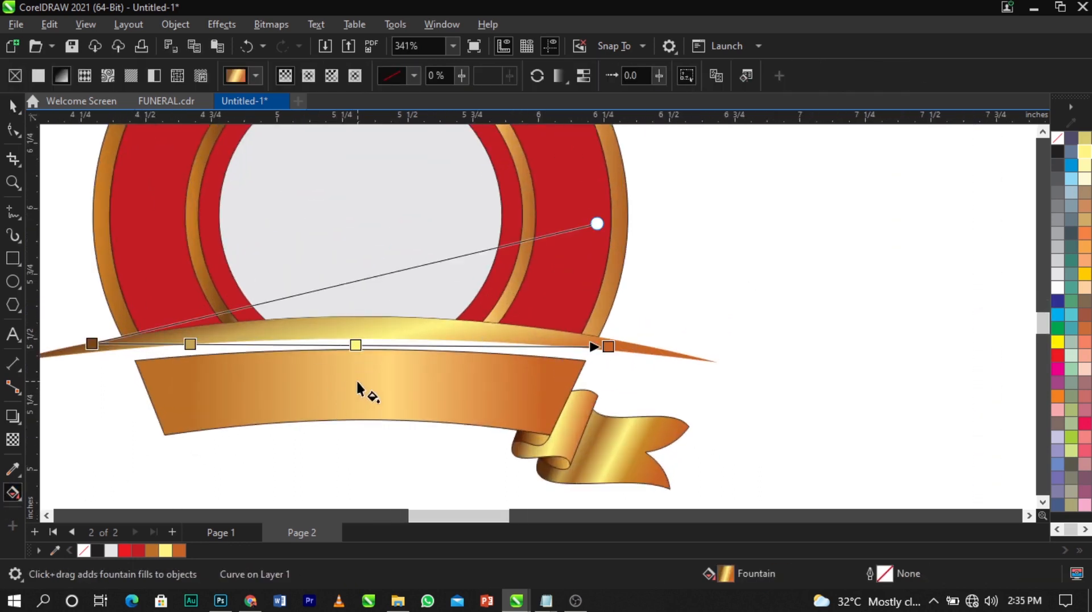
pyautogui.press('space')
pyautogui.moveTo(363, 392); pyautogui.dragTo(359, 337)
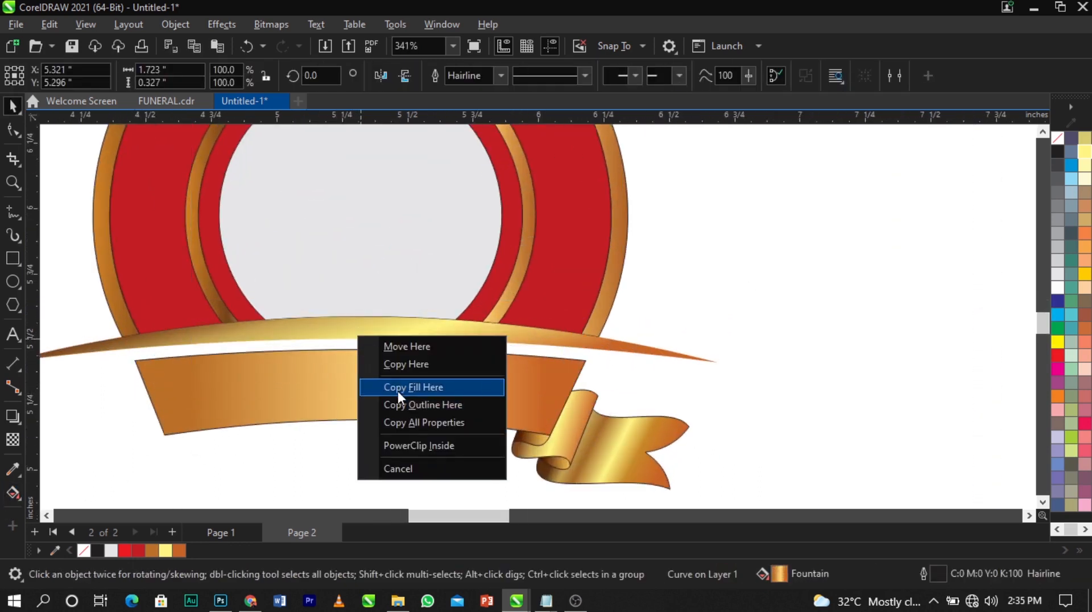
# Copy the ribbon's fill onto the arc and darken its left end toward red-orange copper
pyautogui.click(397, 388)
pyautogui.click(366, 332)
pyautogui.click(13, 494)
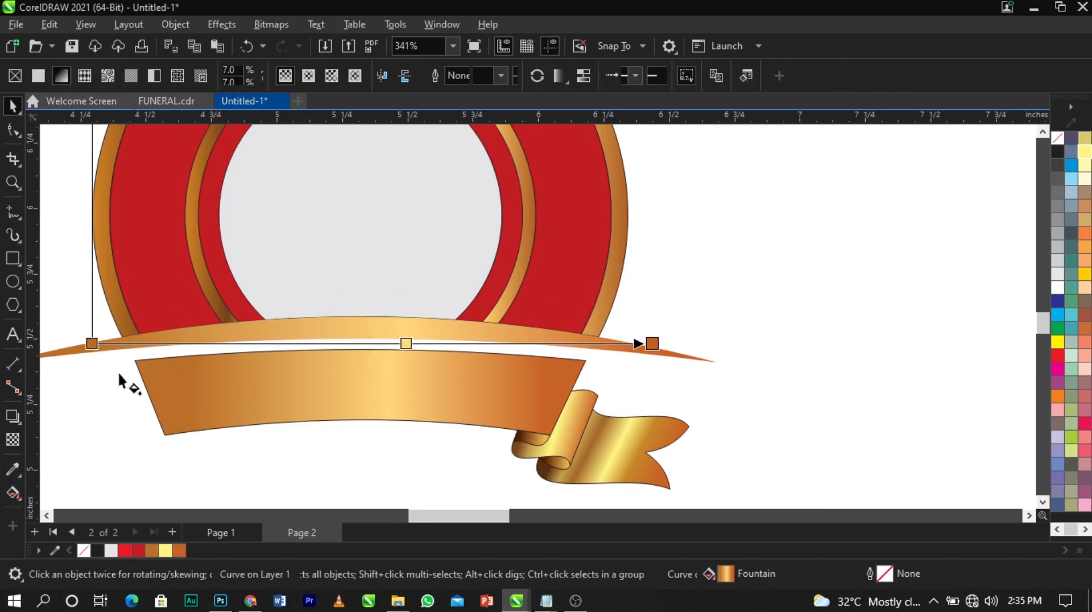
pyautogui.click(92, 343)
pyautogui.click(77, 363)
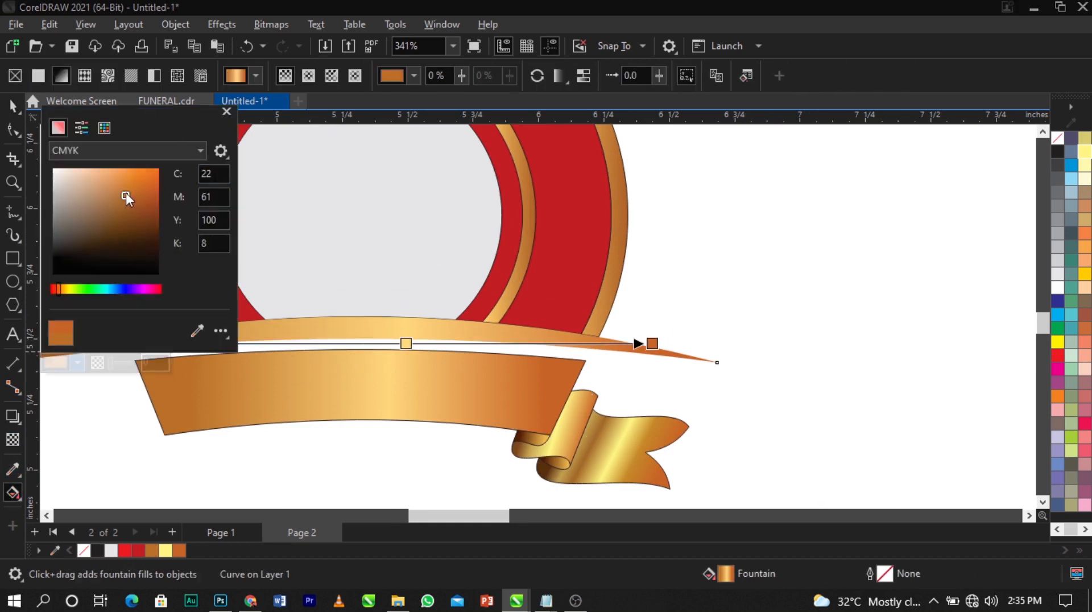
pyautogui.moveTo(67, 290); pyautogui.dragTo(58, 290)
pyautogui.moveTo(130, 196)
pyautogui.mouseDown()
pyautogui.moveTo(145, 192)
pyautogui.moveTo(154, 207)
pyautogui.mouseUp()
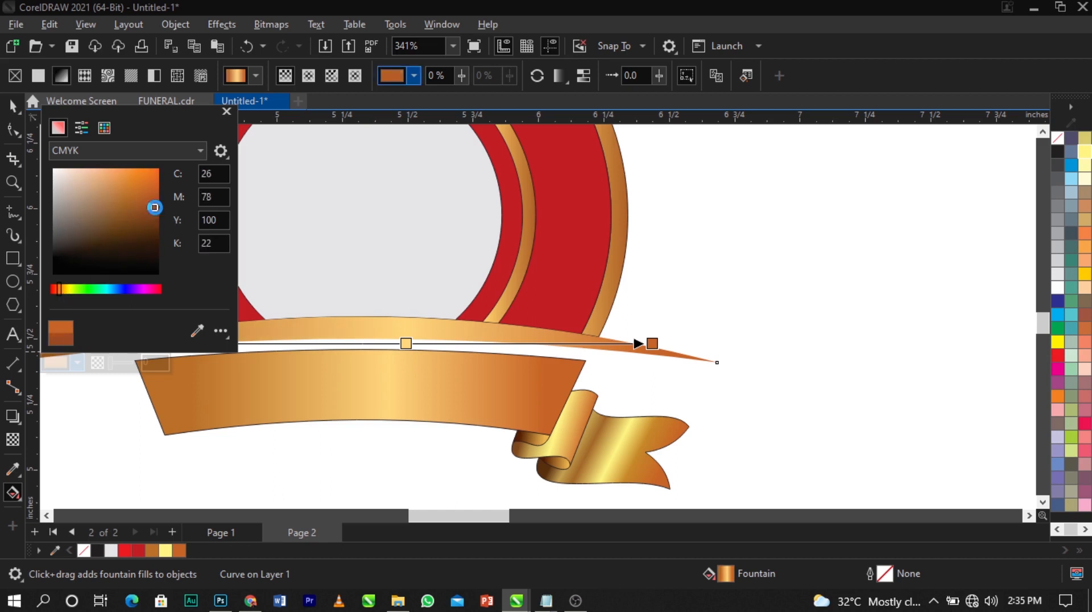
# Move the gradient midpoint left and deepen it to gold C9 M30 Y93 K0
pyautogui.moveTo(406, 343); pyautogui.dragTo(389, 343)
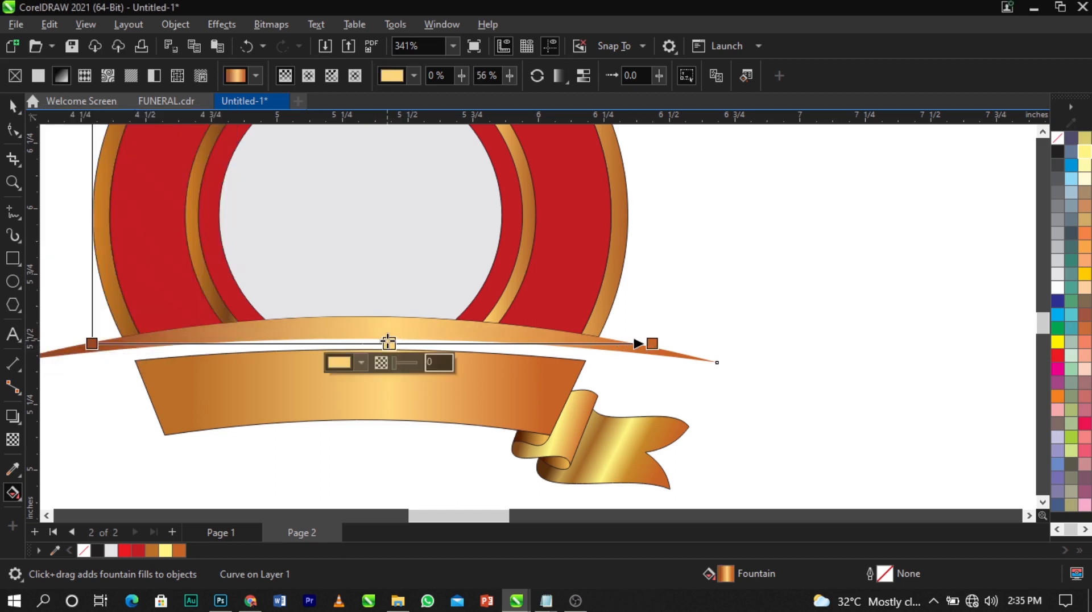
pyautogui.click(366, 362)
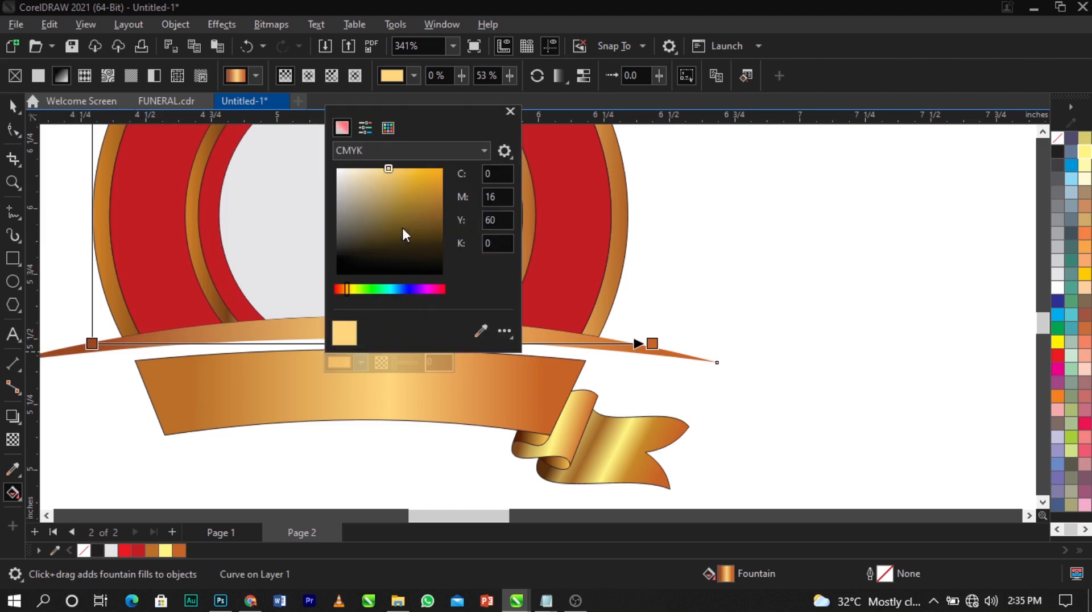
pyautogui.click(418, 182)
pyautogui.moveTo(417, 182)
pyautogui.mouseDown()
pyautogui.moveTo(400, 186)
pyautogui.moveTo(411, 174)
pyautogui.mouseUp()
pyautogui.scroll(-2, 284, 278)
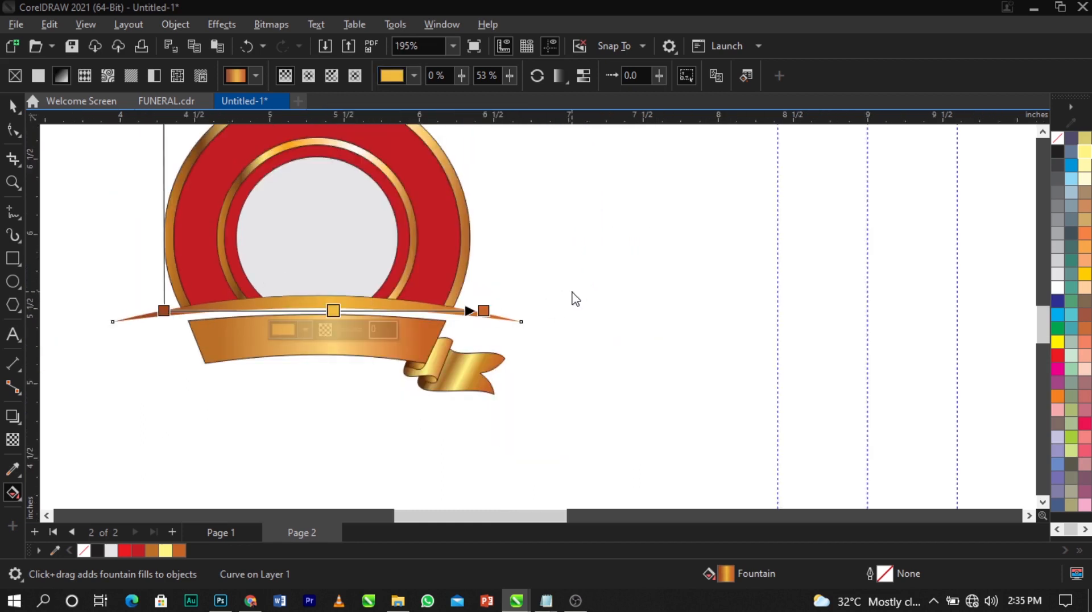
pyautogui.scroll(-2, 571, 298)
# Zoom in on the emblem and group the pieces of the right ribbon tail
pyautogui.press('z')
pyautogui.moveTo(263, 178); pyautogui.dragTo(594, 394)
pyautogui.moveTo(715, 372); pyautogui.dragTo(518, 403)
pyautogui.scroll(1, 662, 404)
pyautogui.hotkey('ctrl', 'g')
pyautogui.hotkey('ctrl', 'z')
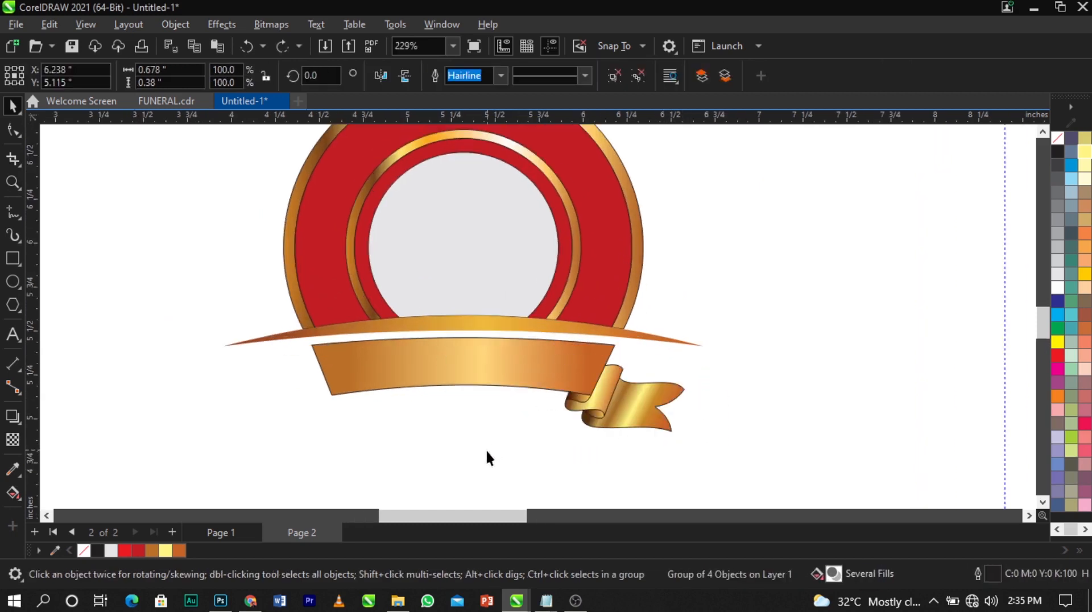
pyautogui.click(488, 451)
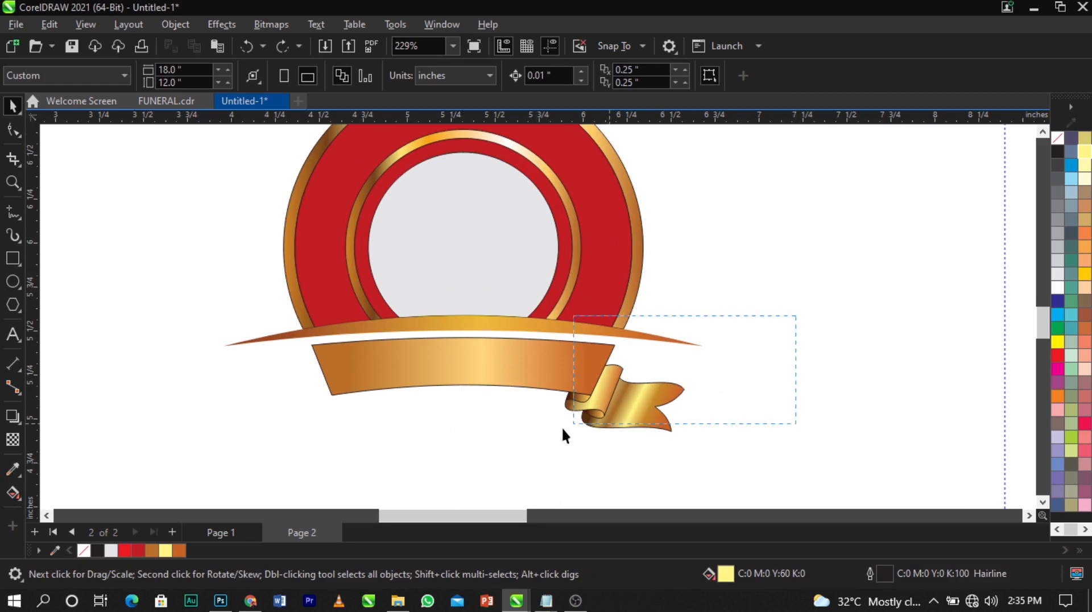
pyautogui.moveTo(506, 466); pyautogui.dragTo(506, 464)
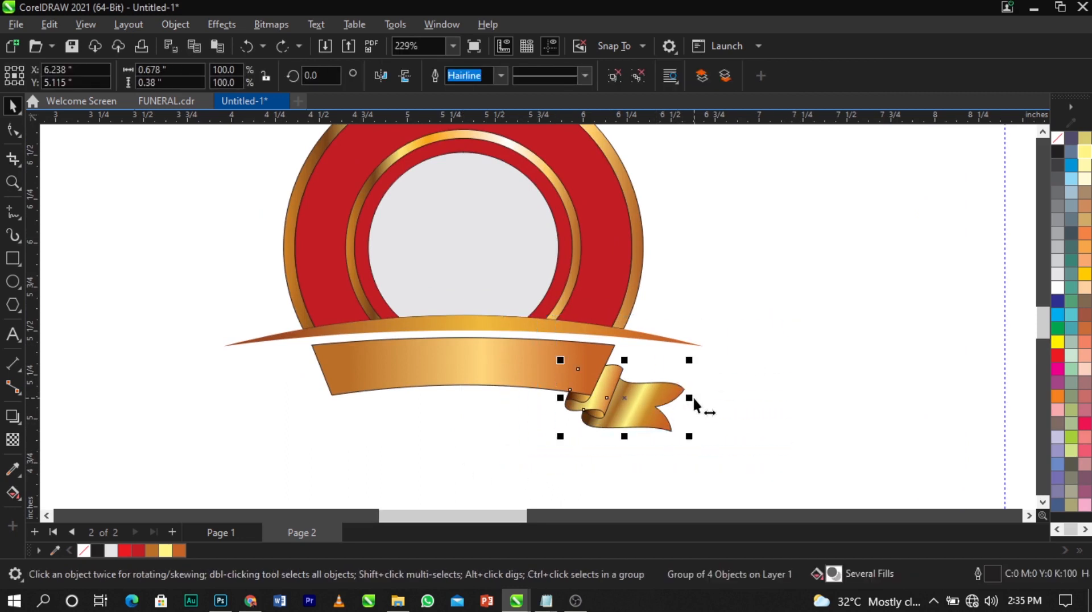
pyautogui.scroll(3, 680, 403)
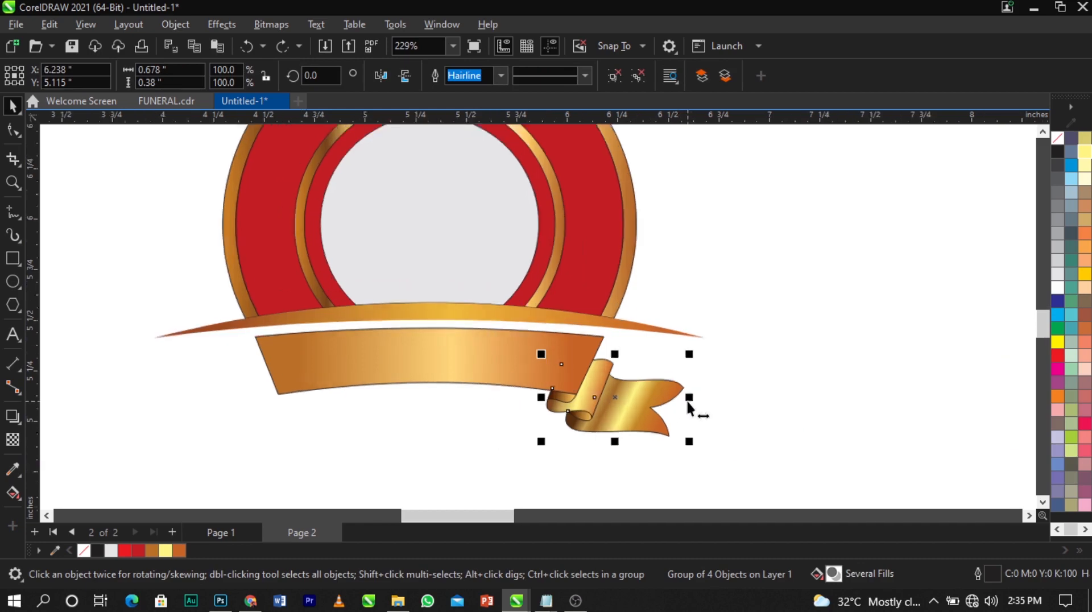
pyautogui.scroll(-2, 688, 402)
# Mirror a copy of the tail to the ribbon's left end and align it with the ribbon edge
pyautogui.moveTo(719, 383); pyautogui.dragTo(251, 382)
pyautogui.rightClick(493, 383)
pyautogui.click(462, 384)
pyautogui.click(519, 384)
pyautogui.scroll(6, 254, 381)
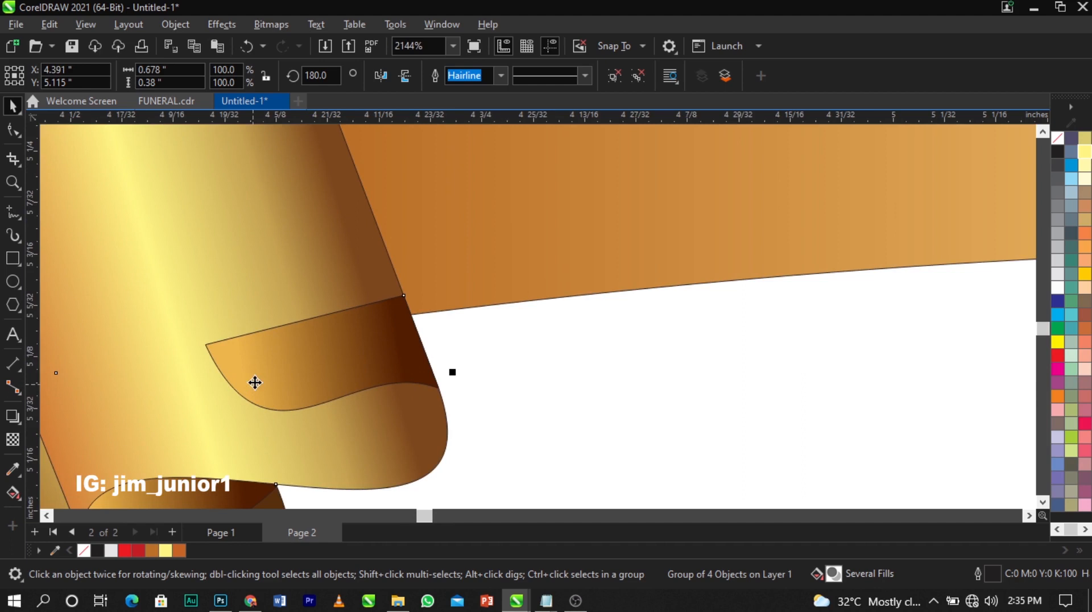
pyautogui.scroll(2, 255, 382)
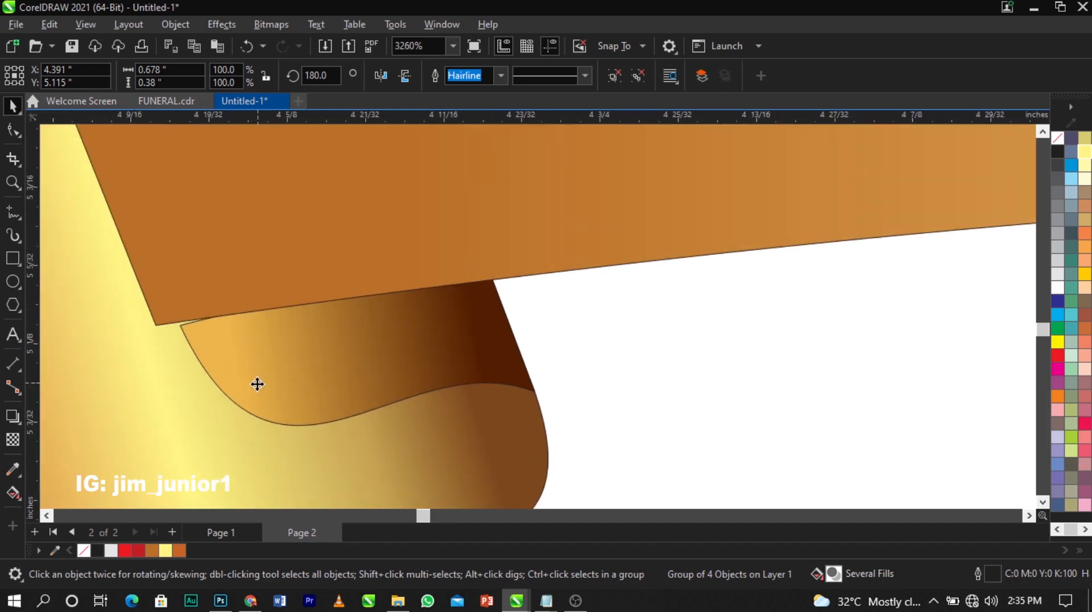
pyautogui.moveTo(256, 383); pyautogui.dragTo(235, 387)
pyautogui.scroll(6, 151, 324)
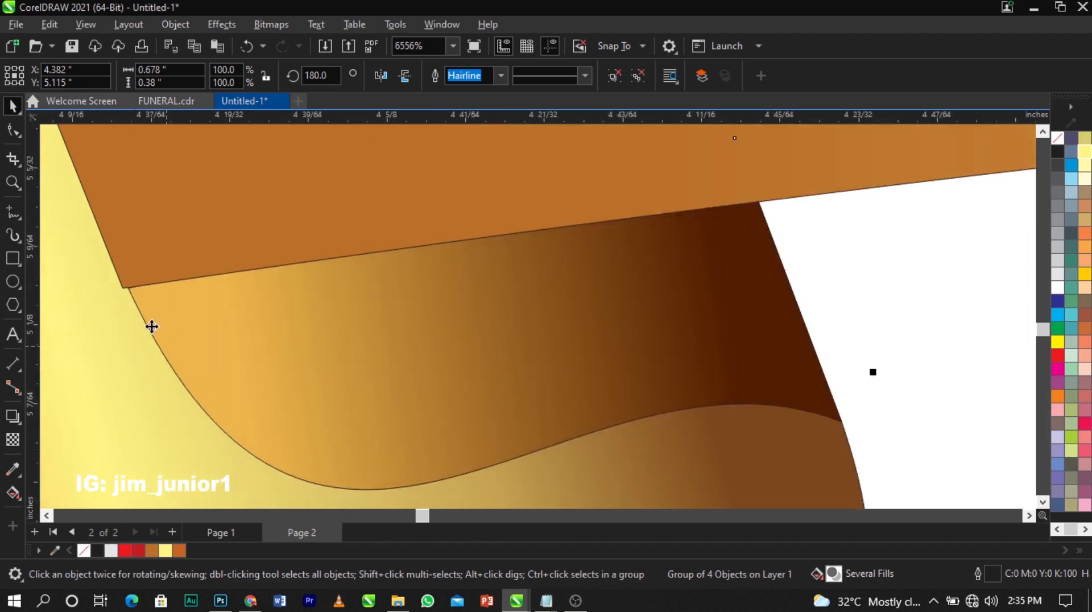
pyautogui.scroll(5, 151, 280)
pyautogui.moveTo(170, 300); pyautogui.dragTo(134, 299)
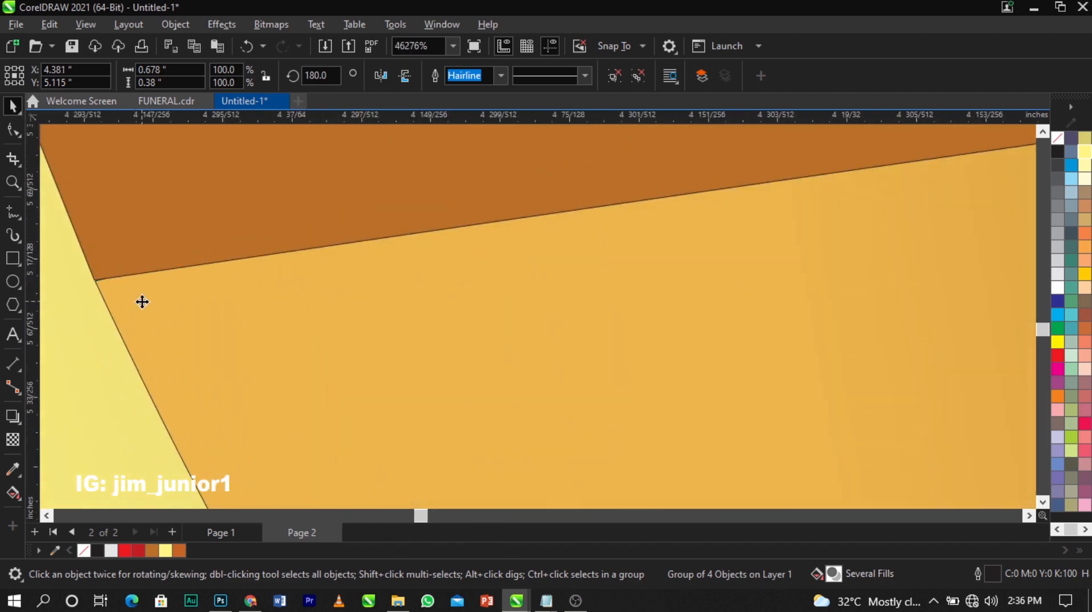
pyautogui.scroll(-7, 226, 306)
pyautogui.scroll(-15, 226, 306)
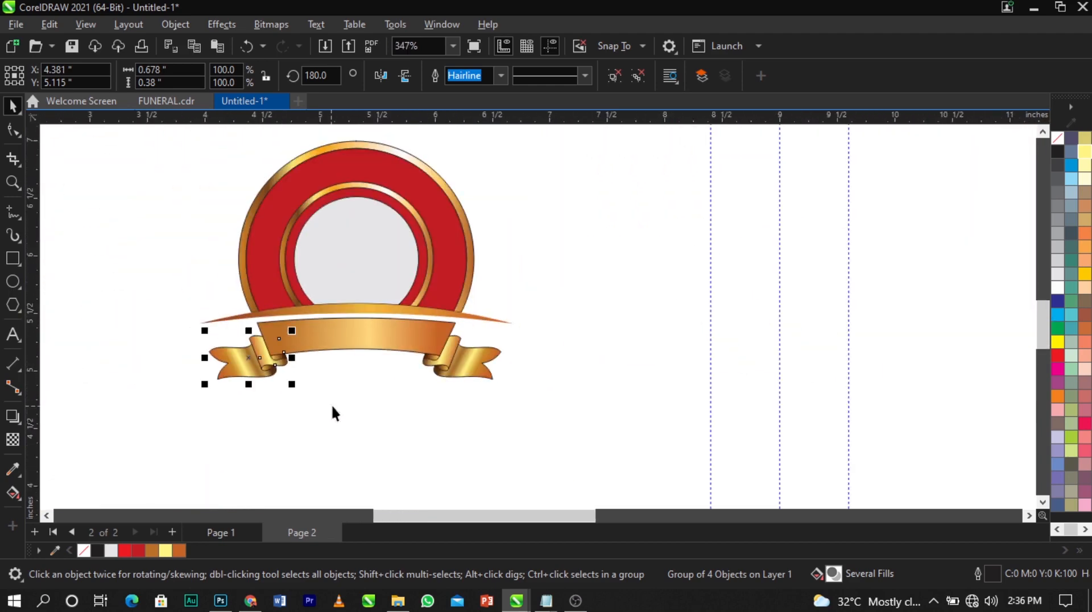
pyautogui.click(162, 427)
# Remove the outlines from all badge parts using the no-colour swatch
pyautogui.moveTo(128, 447); pyautogui.dragTo(612, 169)
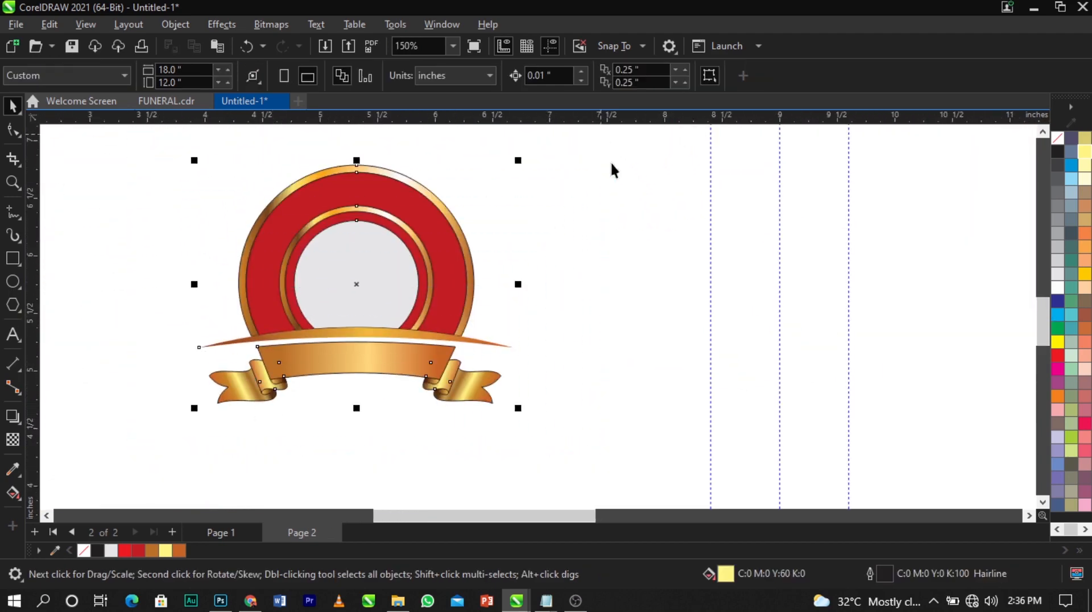
pyautogui.rightClick(1063, 140)
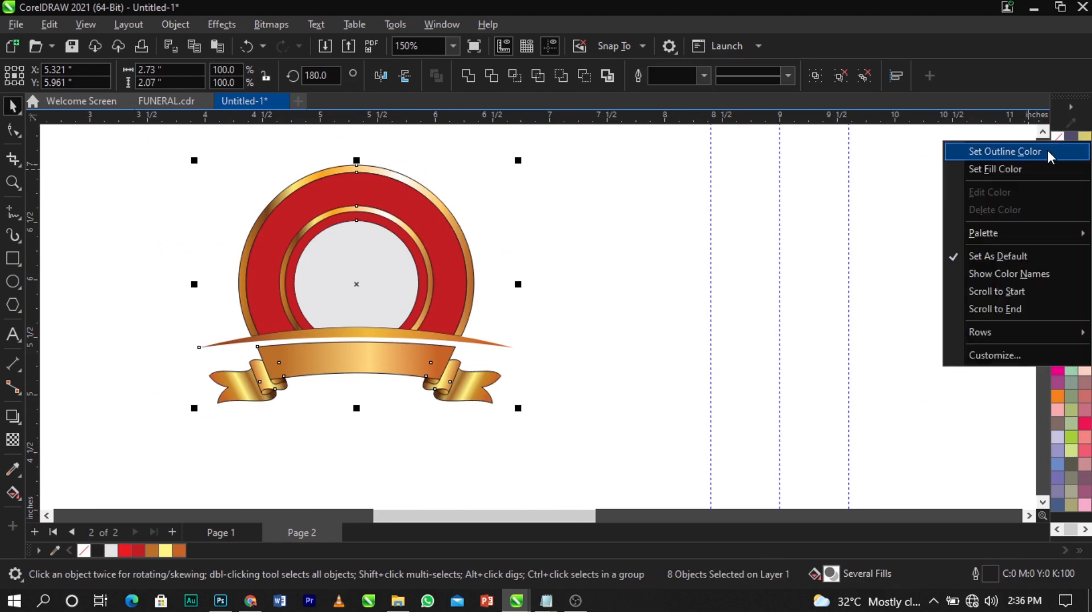
pyautogui.click(1049, 157)
pyautogui.press('Escape')
# Enlarge the badge to about 138% (3.77 × 2.86 in) and reposition it on the left panel
pyautogui.scroll(-1, 407, 237)
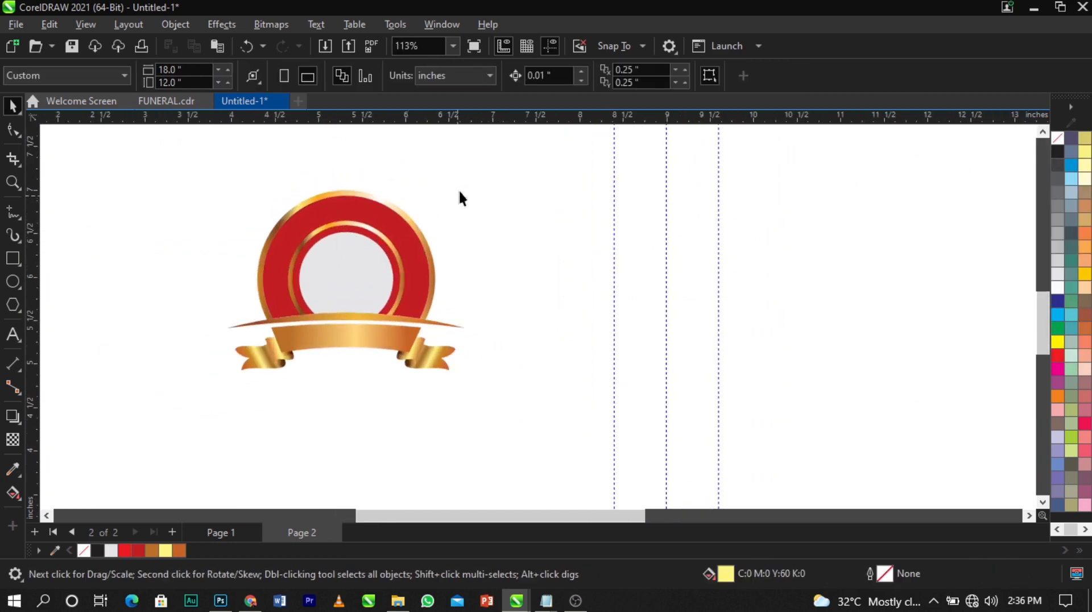
pyautogui.moveTo(161, 450); pyautogui.dragTo(162, 449)
pyautogui.moveTo(224, 375); pyautogui.dragTo(133, 443)
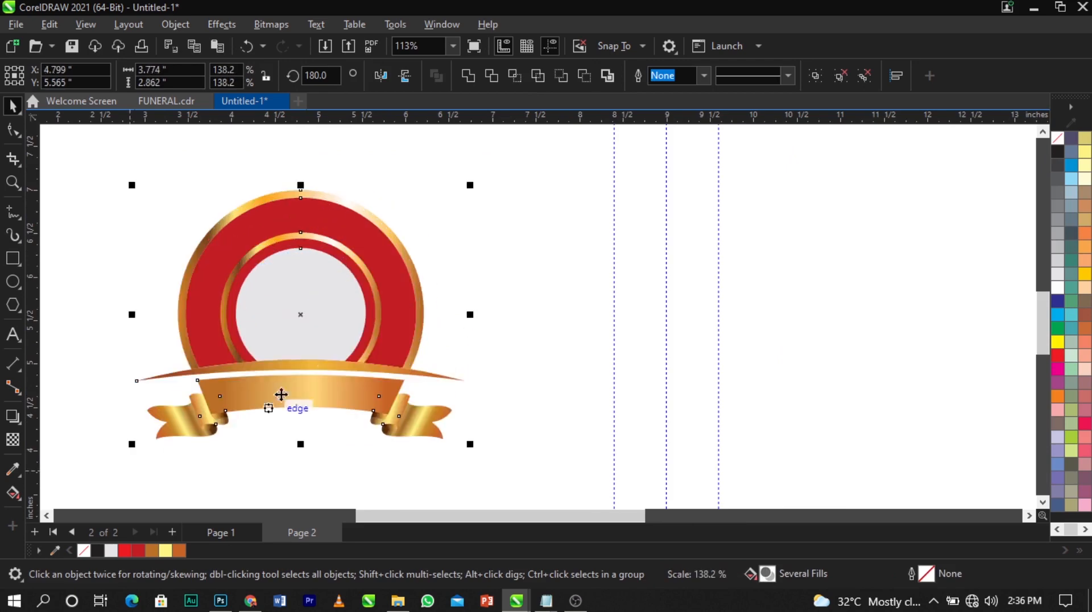
pyautogui.moveTo(325, 364); pyautogui.dragTo(334, 354)
pyautogui.press('Escape')
pyautogui.scroll(1, 401, 329)
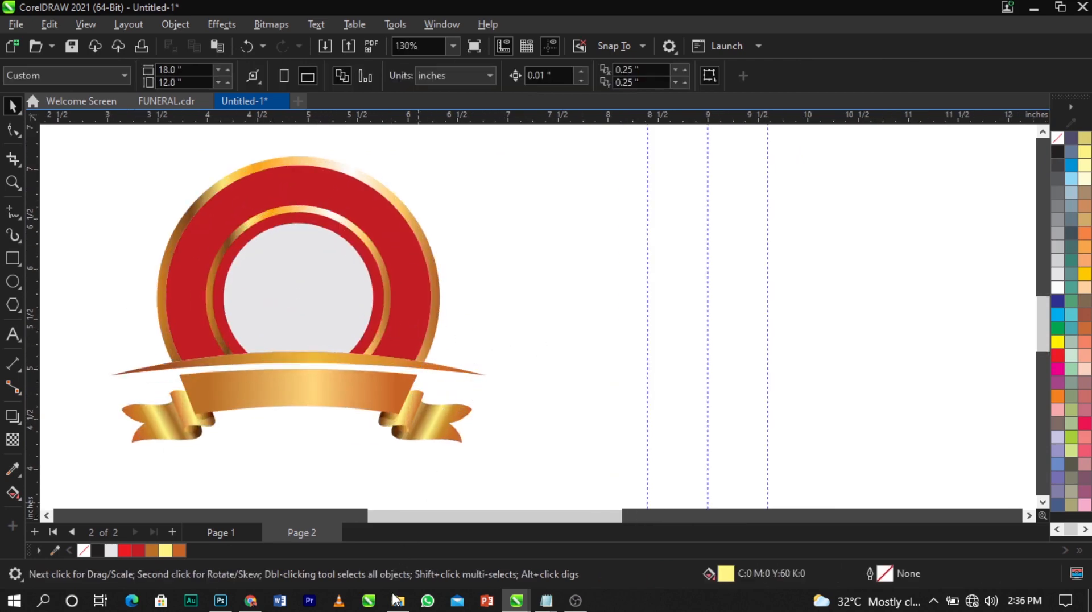
pyautogui.scroll(-2, 295, 383)
pyautogui.scroll(-2, 392, 324)
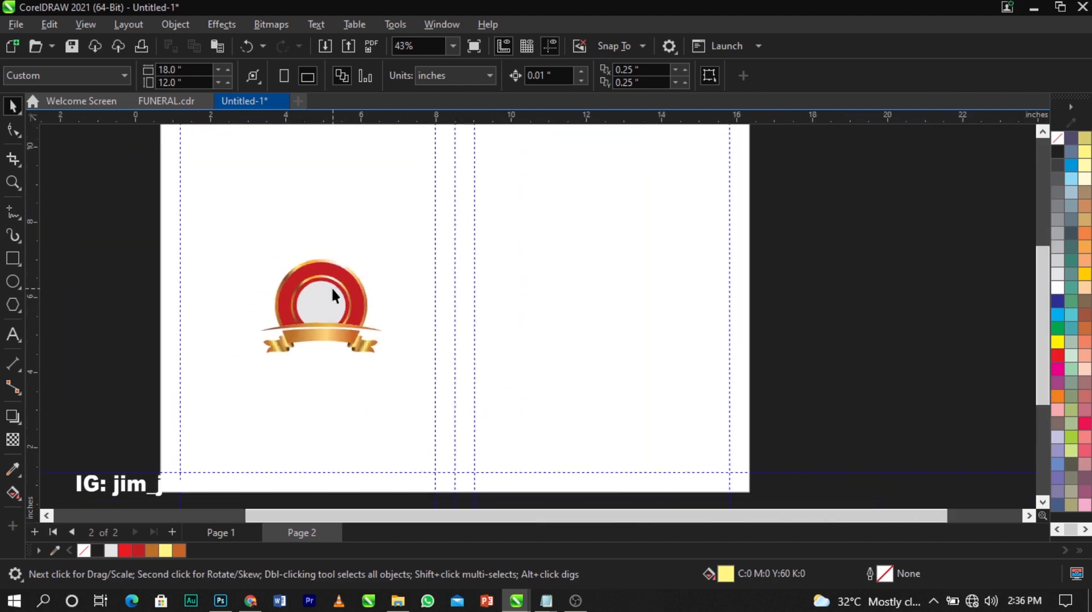
pyautogui.scroll(1, 333, 289)
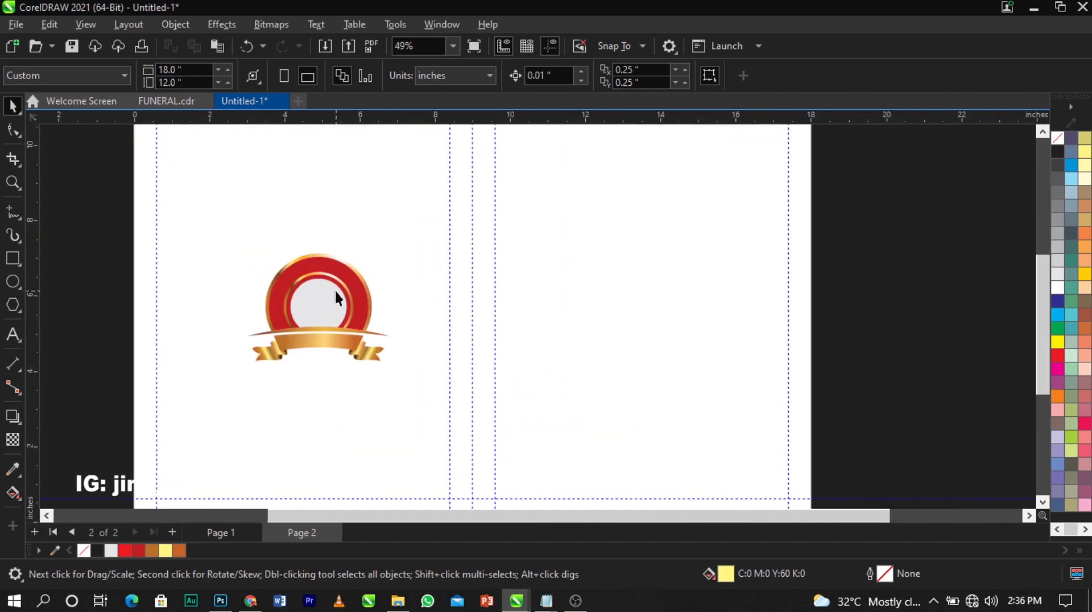
pyautogui.rightClick(915, 288)
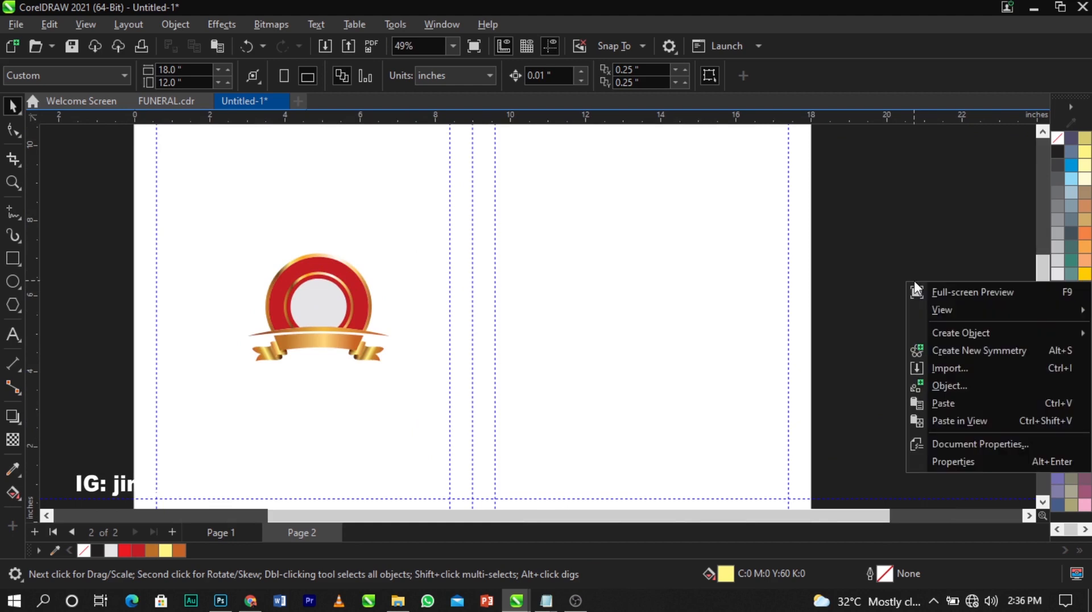
# Start an import and browse through Downloads, vidoes and FUNERAL to the FUNERAL COVER folder
pyautogui.click(965, 367)
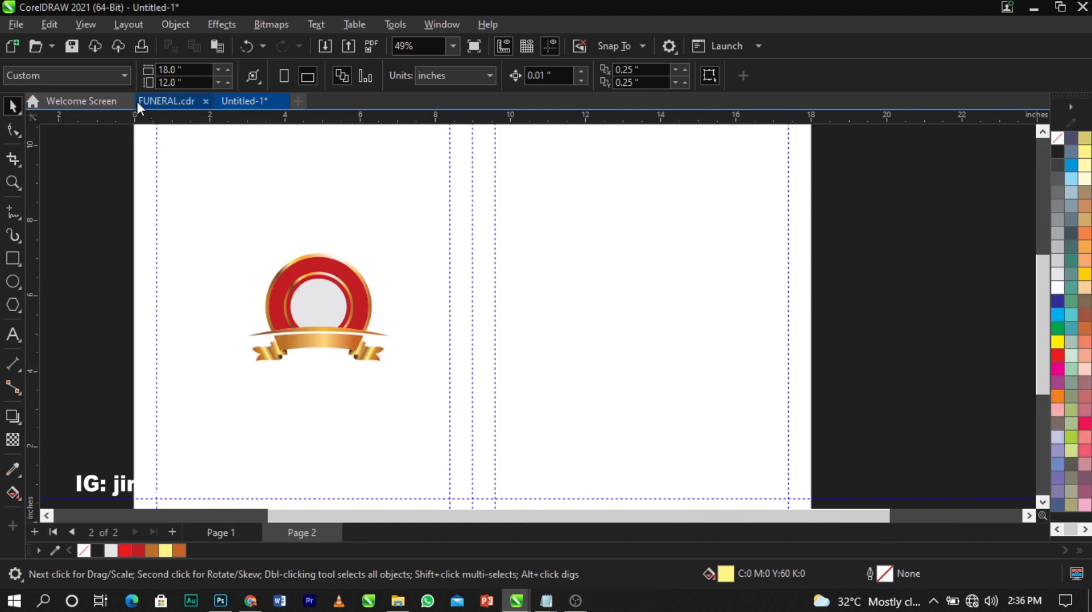
pyautogui.click(9, 26)
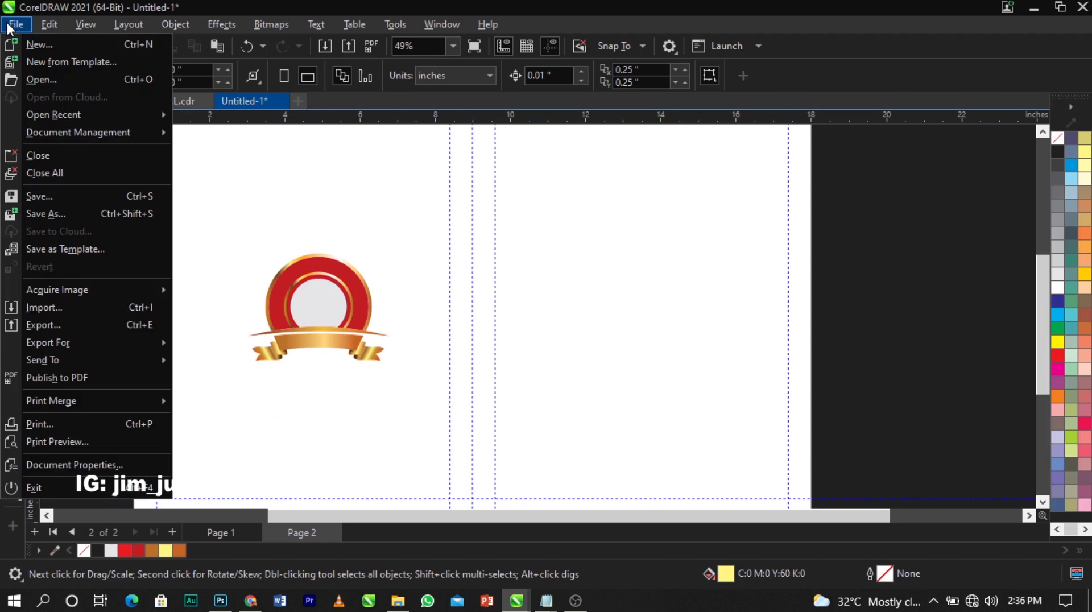
pyautogui.click(63, 309)
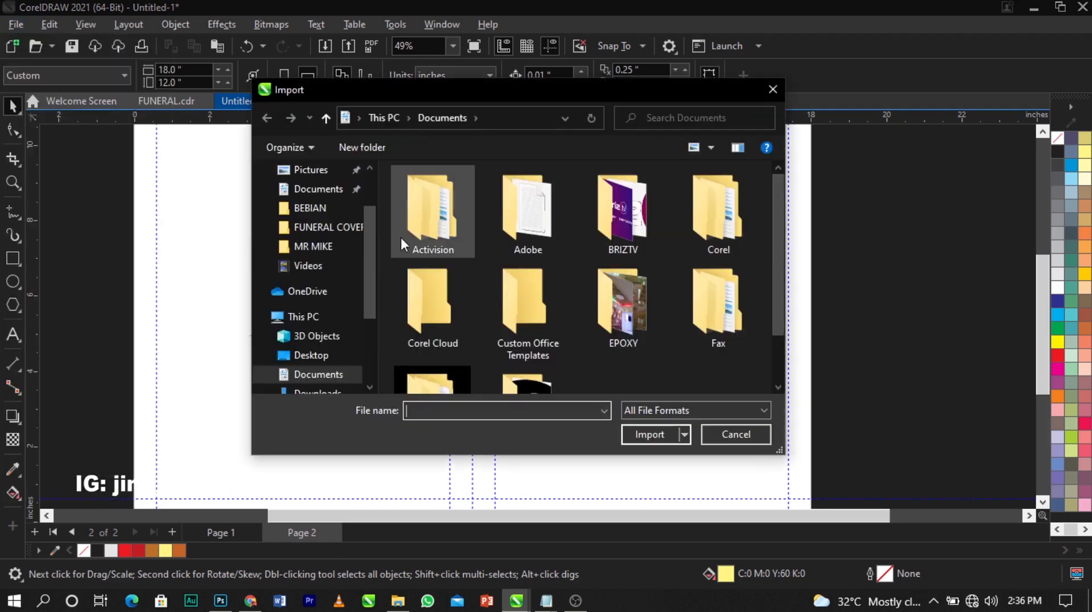
pyautogui.scroll(-1, 334, 374)
pyautogui.click(331, 375)
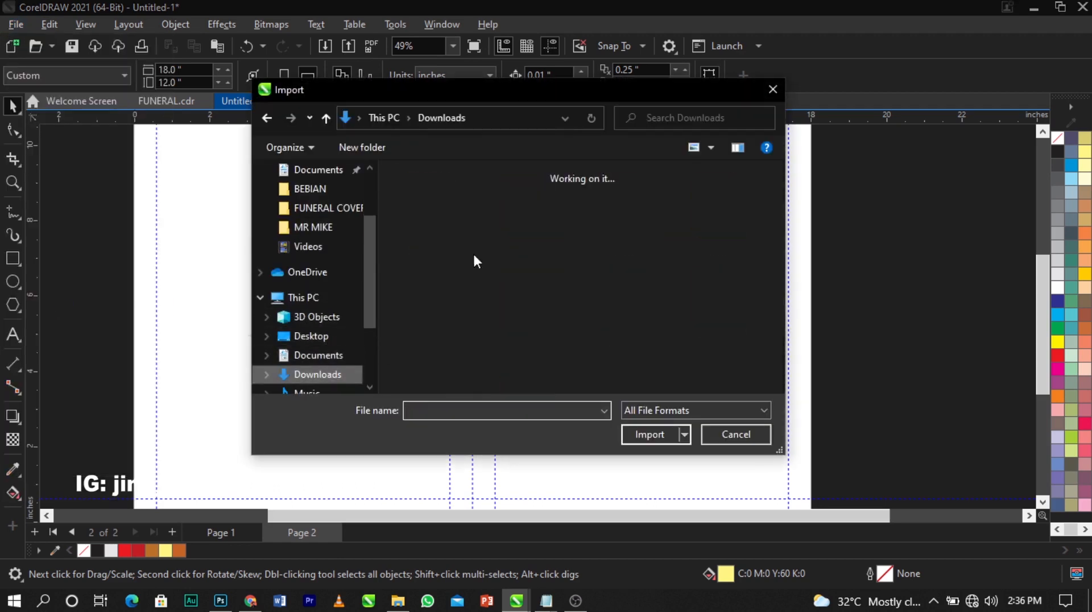
pyautogui.scroll(-3, 459, 279)
pyautogui.scroll(3, 459, 279)
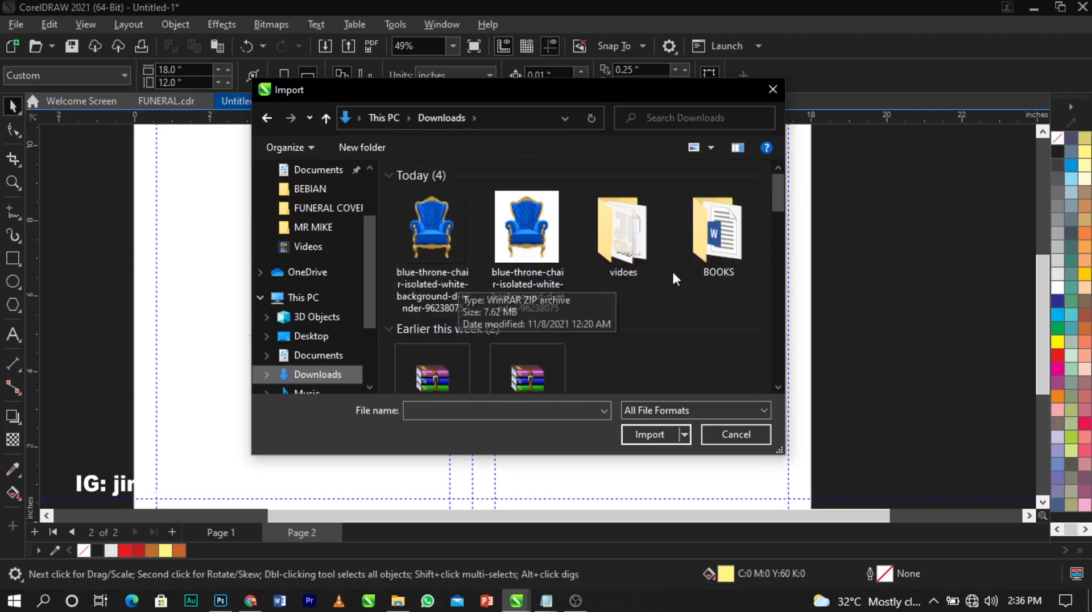
pyautogui.doubleClick(654, 243)
pyautogui.scroll(-2, 585, 274)
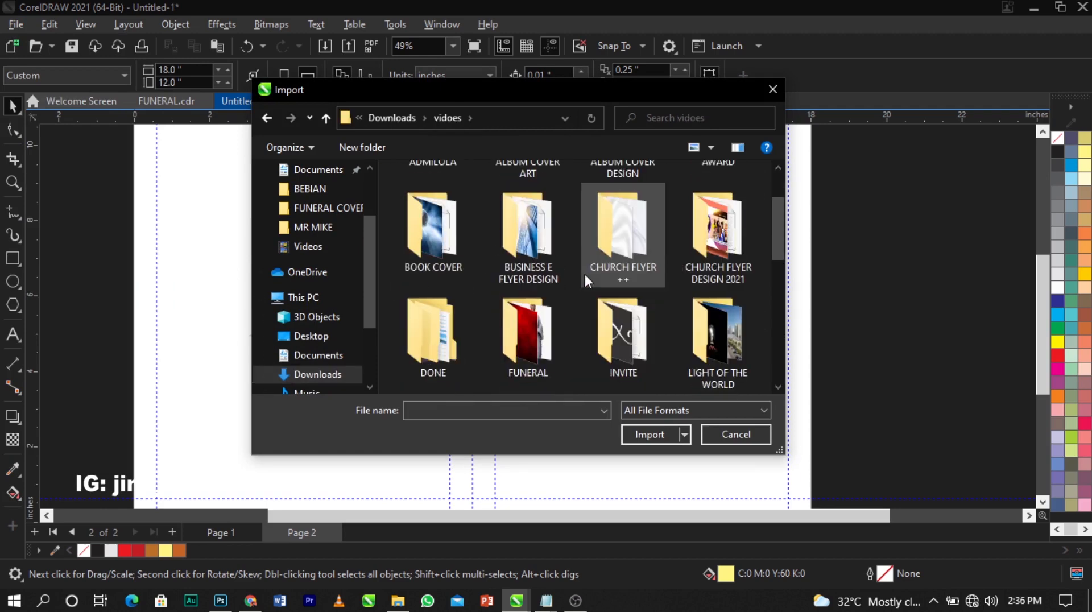
pyautogui.doubleClick(518, 349)
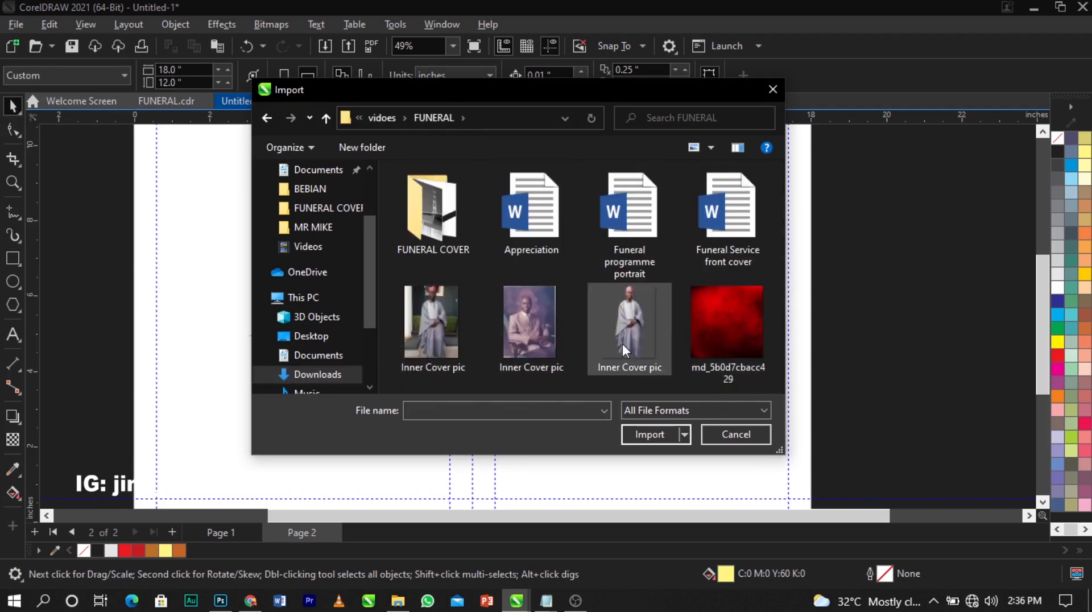
pyautogui.doubleClick(449, 237)
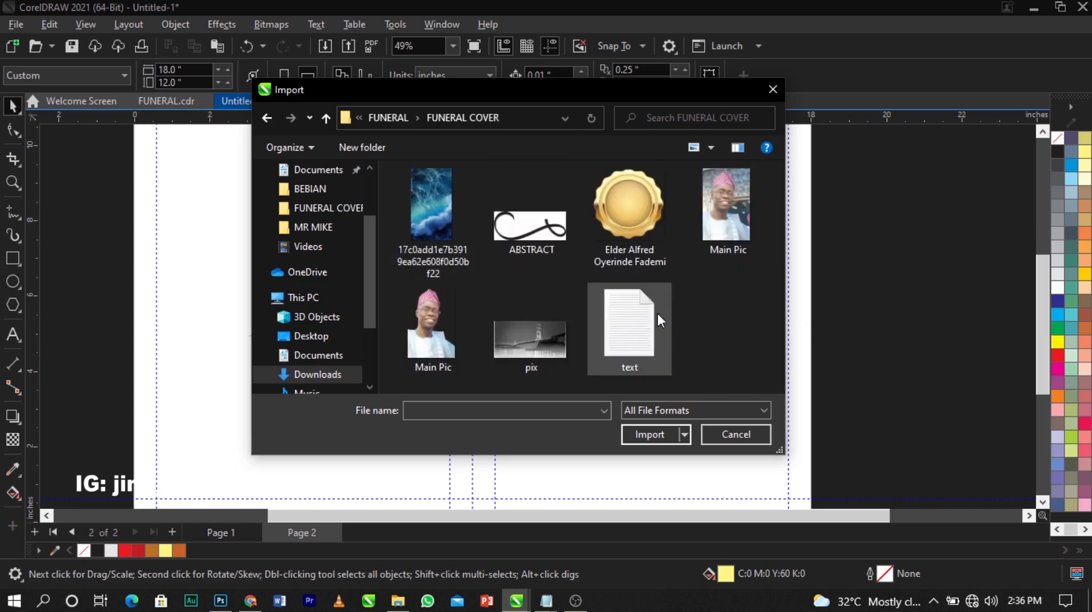
# Import Main Pic.jpg and place it on Page 2 beside the emblem
pyautogui.click(727, 214)
pyautogui.click(650, 435)
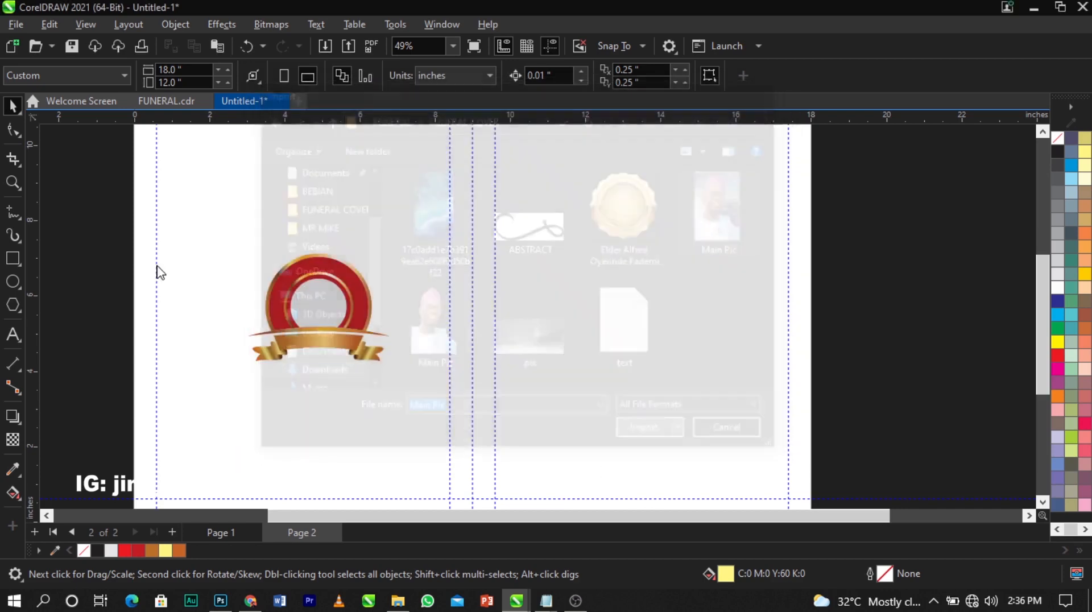
pyautogui.moveTo(493, 240); pyautogui.dragTo(431, 310)
pyautogui.scroll(4, 379, 307)
pyautogui.scroll(-2, 431, 310)
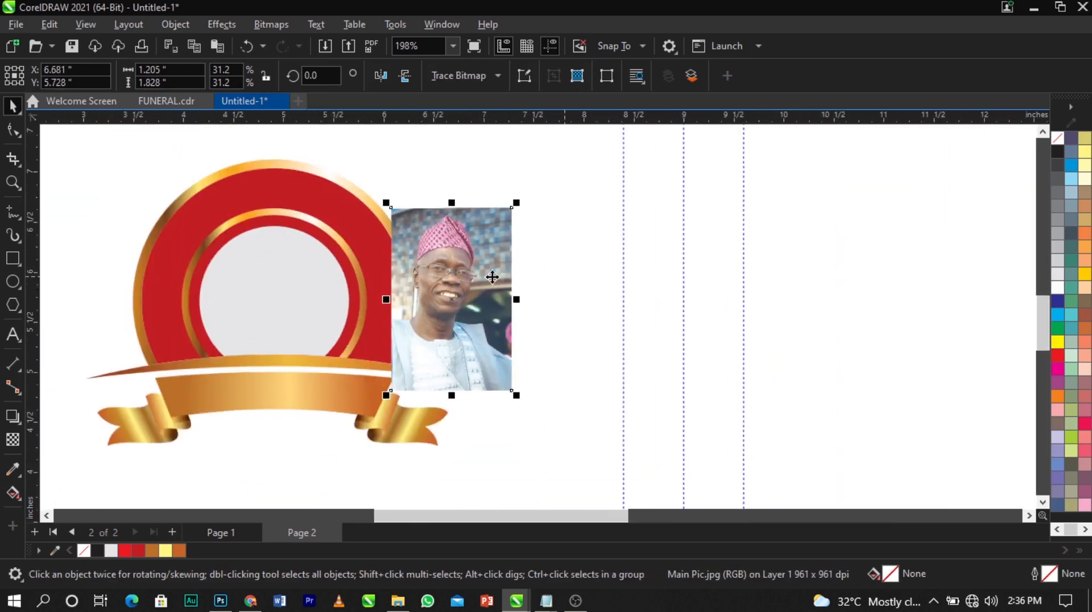
pyautogui.scroll(1, 435, 309)
# PowerClip the portrait photo inside the grey inner circle of the red ring
pyautogui.rightClick(496, 308)
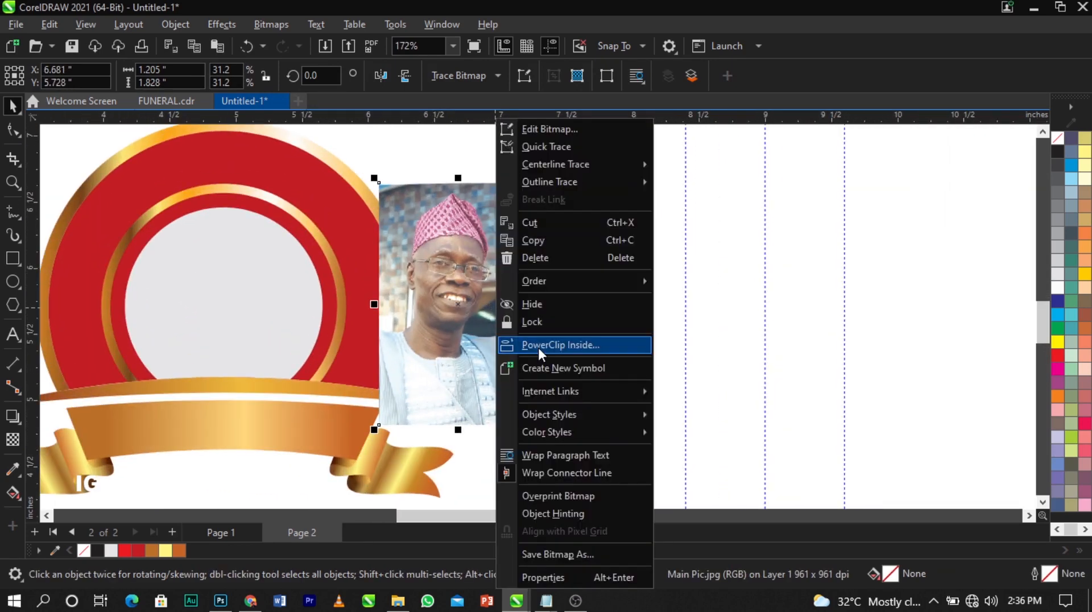
pyautogui.click(539, 347)
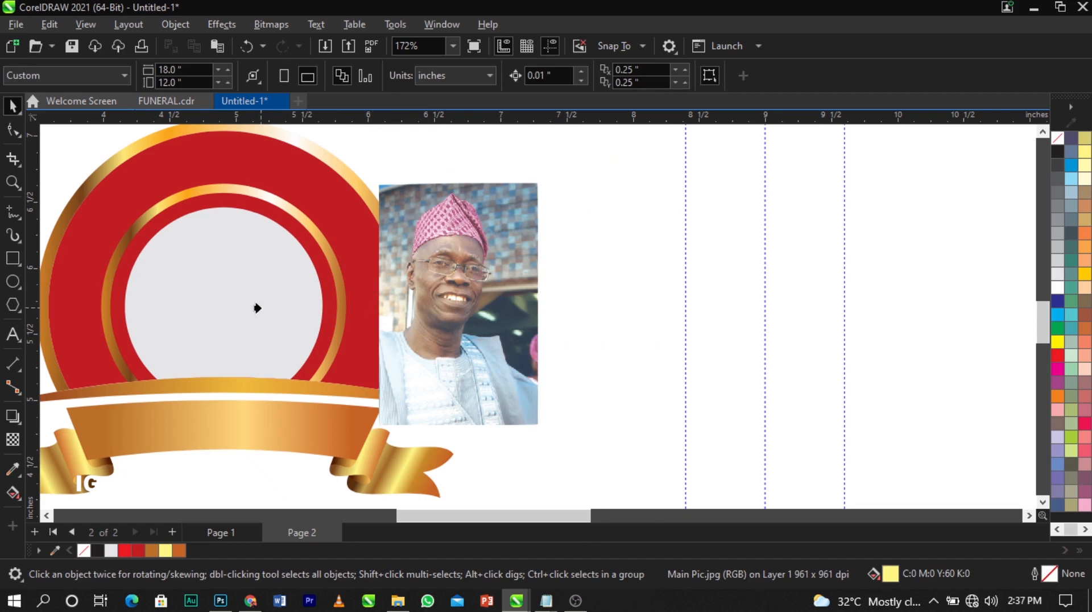
pyautogui.click(218, 277)
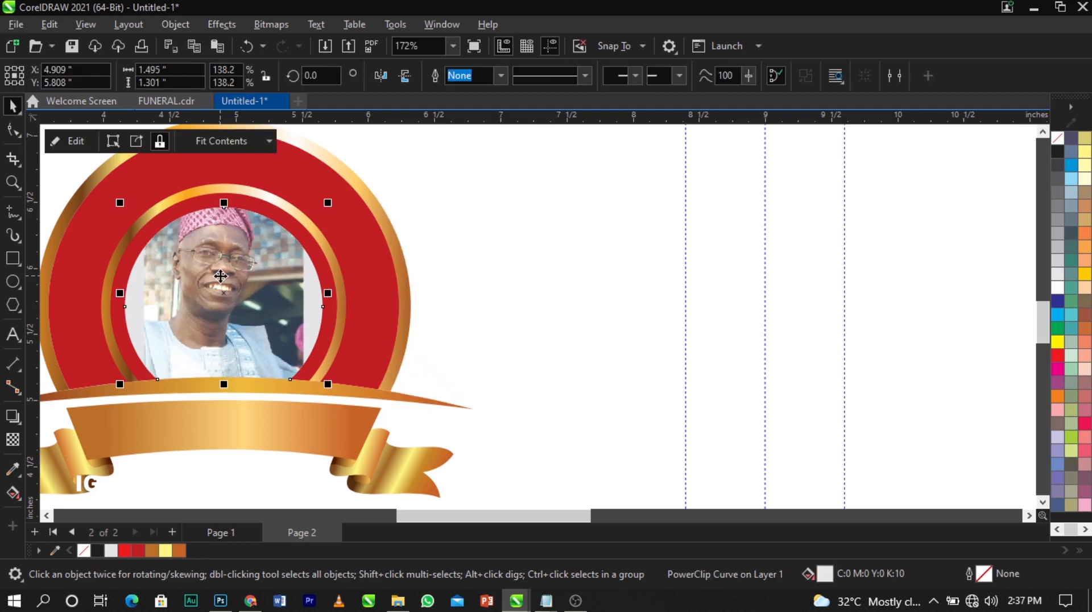
pyautogui.scroll(-1, 346, 276)
pyautogui.scroll(1, 324, 280)
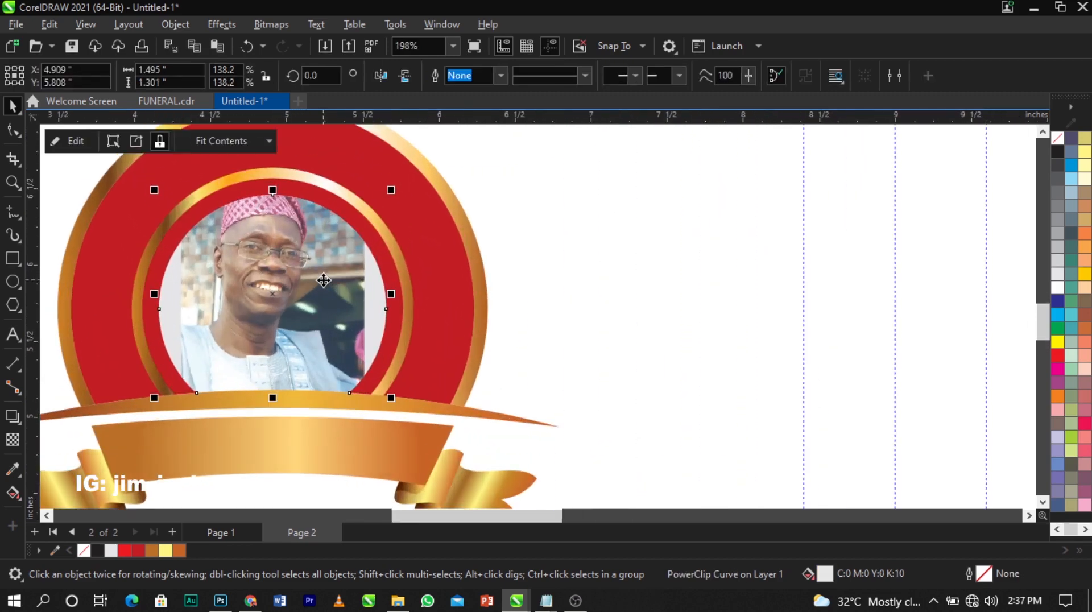
pyautogui.rightClick(313, 269)
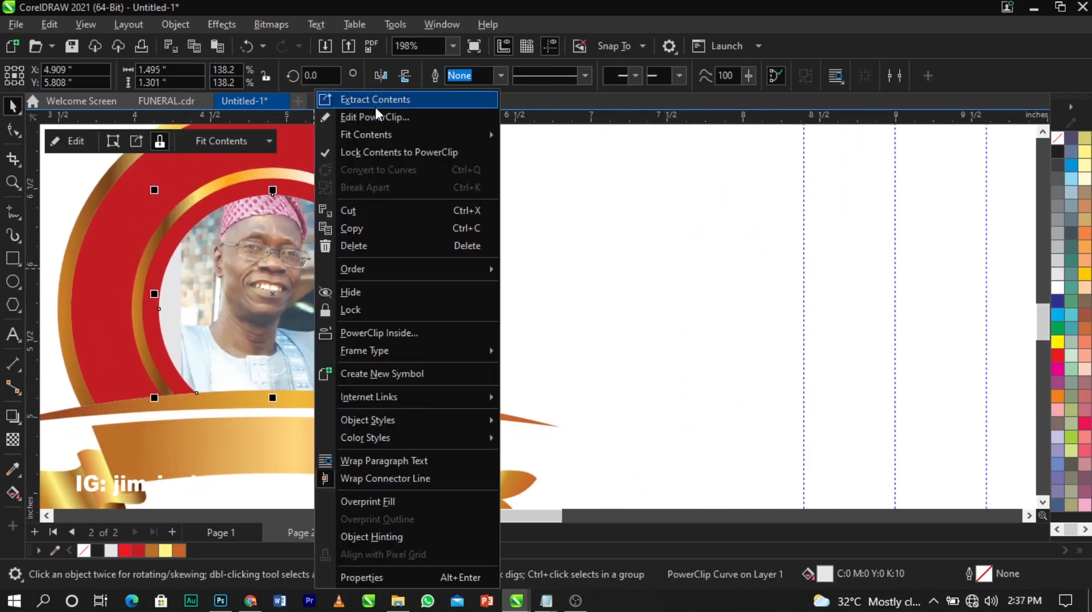
# Edit the PowerClip contents and resize and reposition the photo within the circle
pyautogui.click(373, 117)
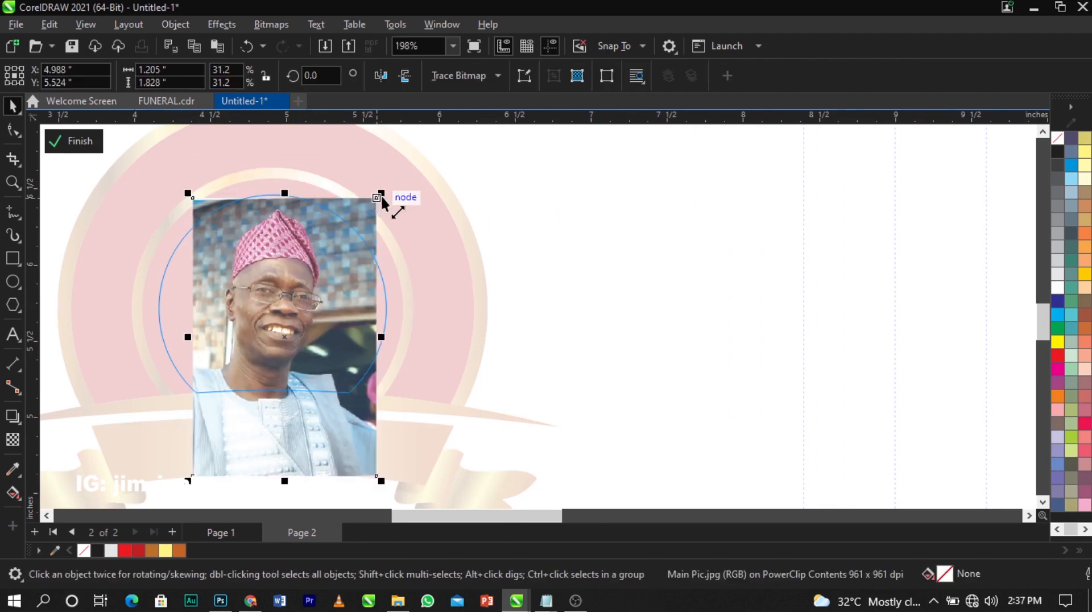
pyautogui.moveTo(381, 193); pyautogui.dragTo(397, 166)
pyautogui.moveTo(364, 239); pyautogui.dragTo(358, 246)
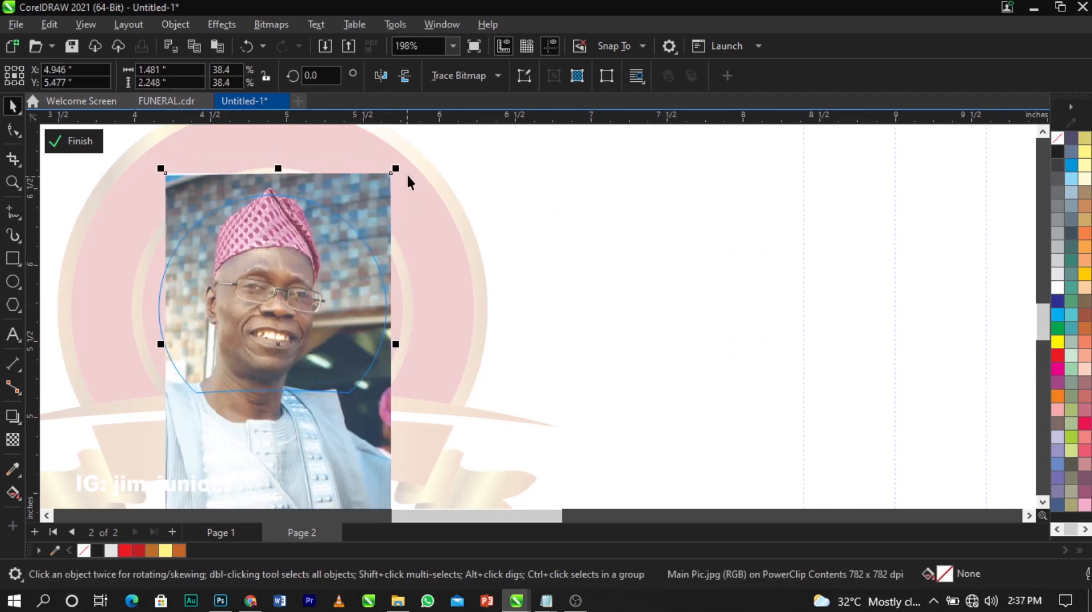
pyautogui.moveTo(397, 167); pyautogui.dragTo(395, 193)
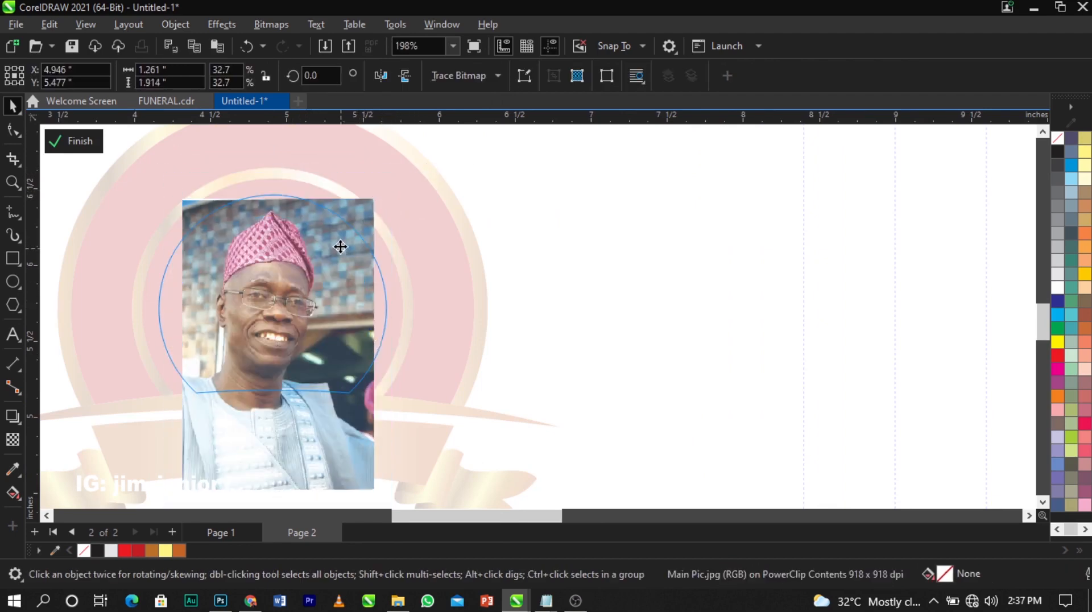
pyautogui.moveTo(341, 248); pyautogui.dragTo(342, 238)
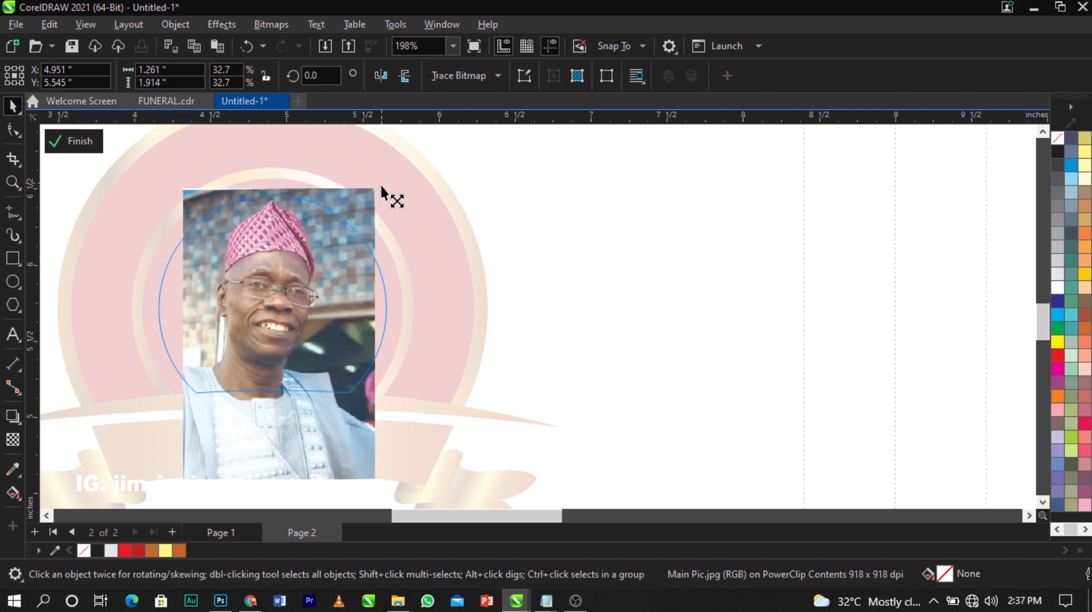
pyautogui.moveTo(380, 183); pyautogui.dragTo(377, 189)
pyautogui.moveTo(345, 252); pyautogui.dragTo(344, 247)
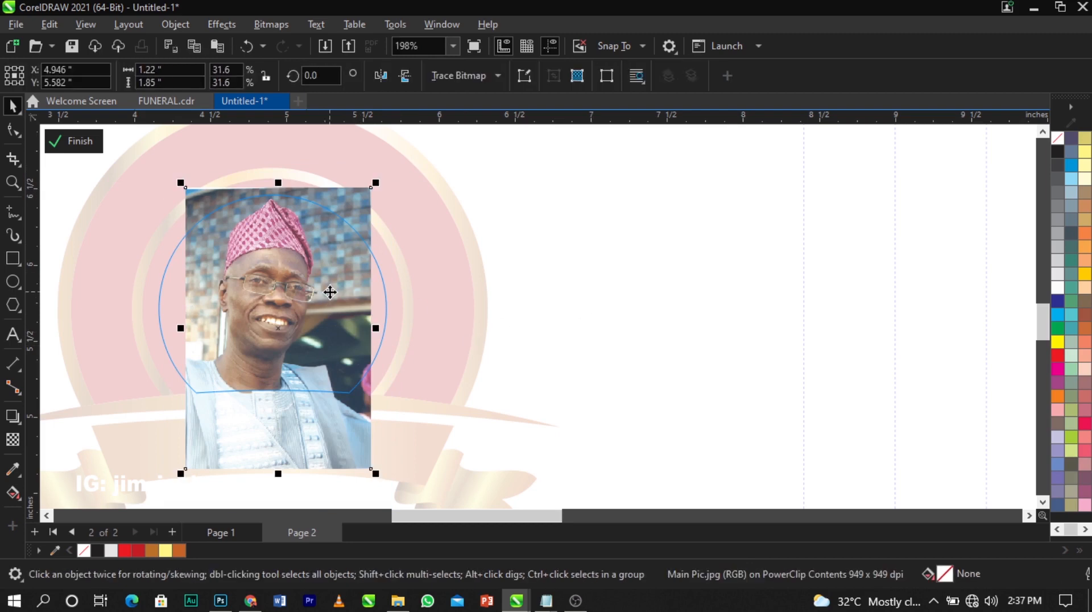
# Crop a thin right-edge strip of the photo and stretch it to widen the right side
pyautogui.press('+')
pyautogui.moveTo(301, 318); pyautogui.dragTo(558, 314)
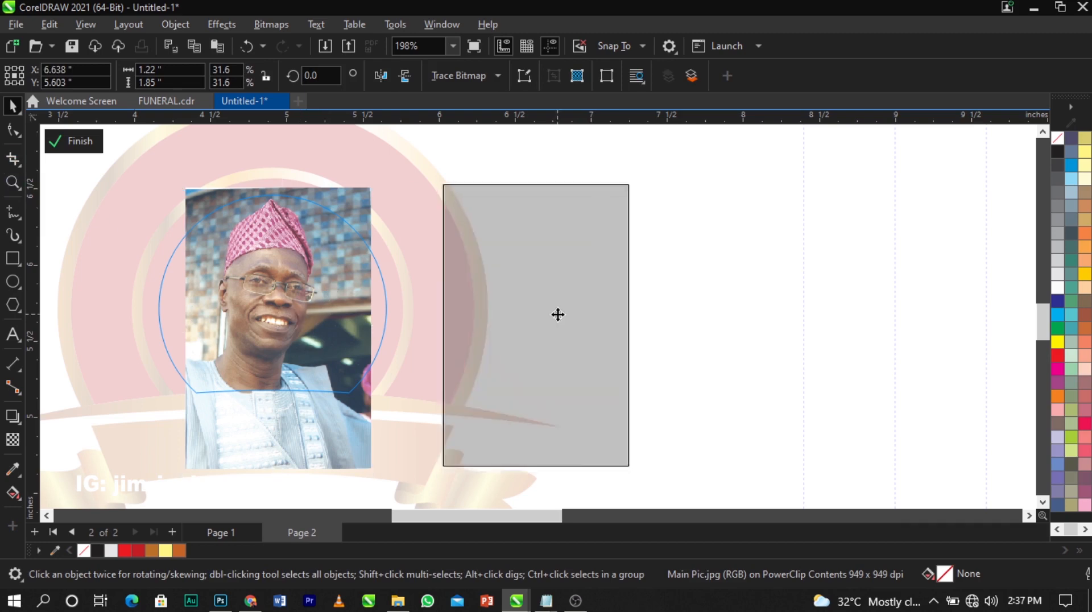
pyautogui.hotkey('ctrl', 'z')
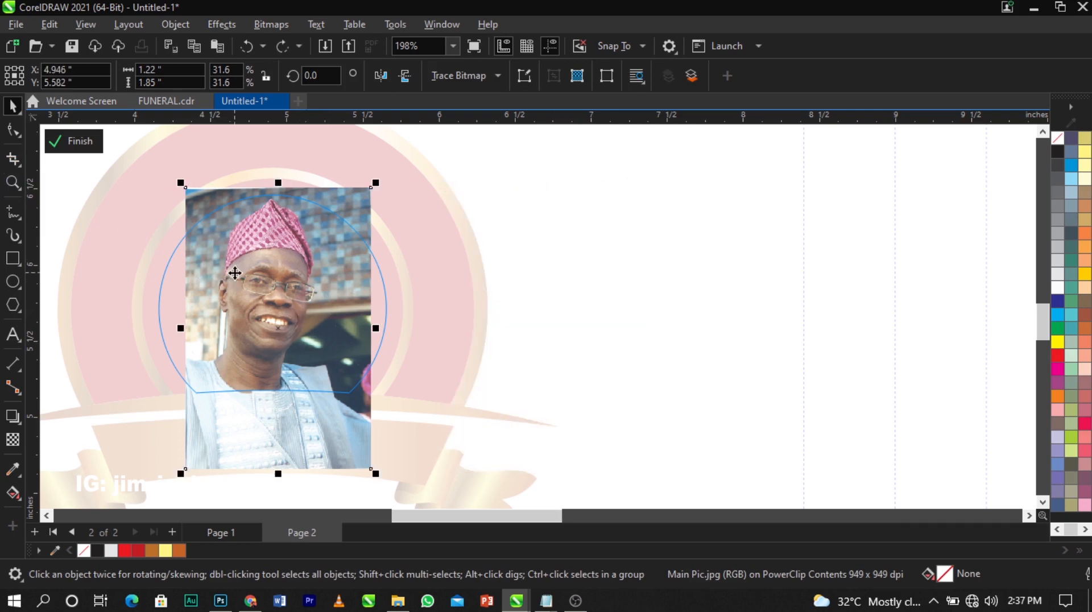
pyautogui.click(19, 130)
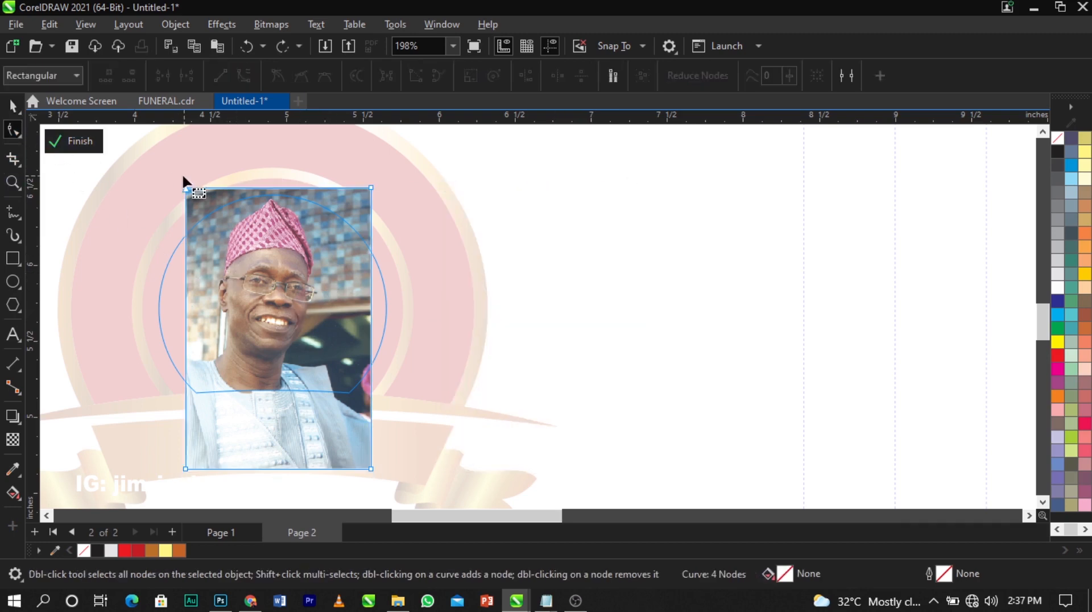
pyautogui.moveTo(187, 471); pyautogui.dragTo(366, 470)
pyautogui.press('space')
pyautogui.moveTo(377, 328); pyautogui.dragTo(418, 328)
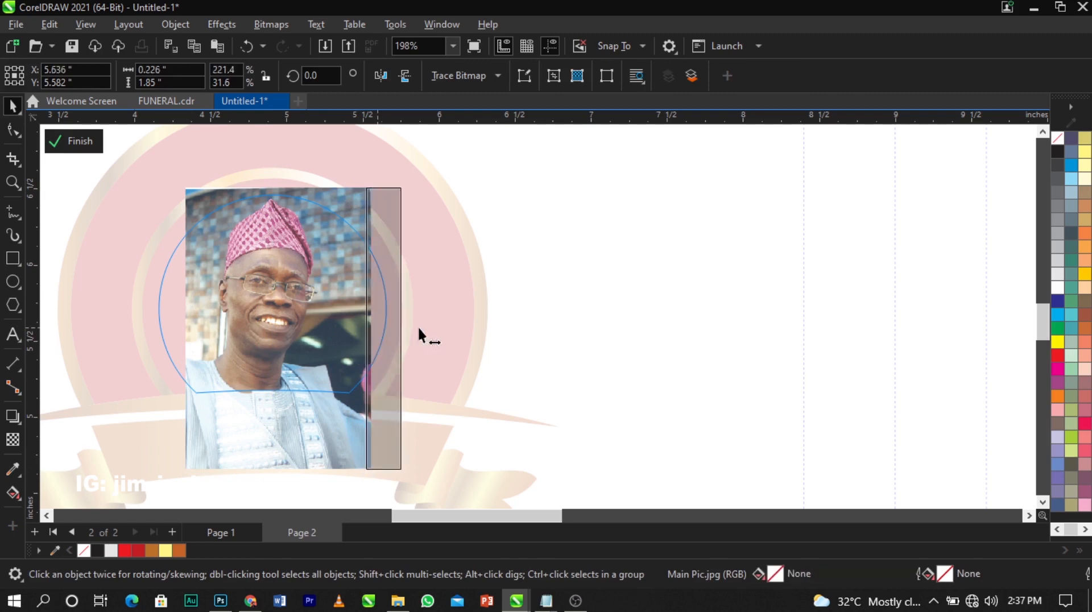
pyautogui.click(671, 303)
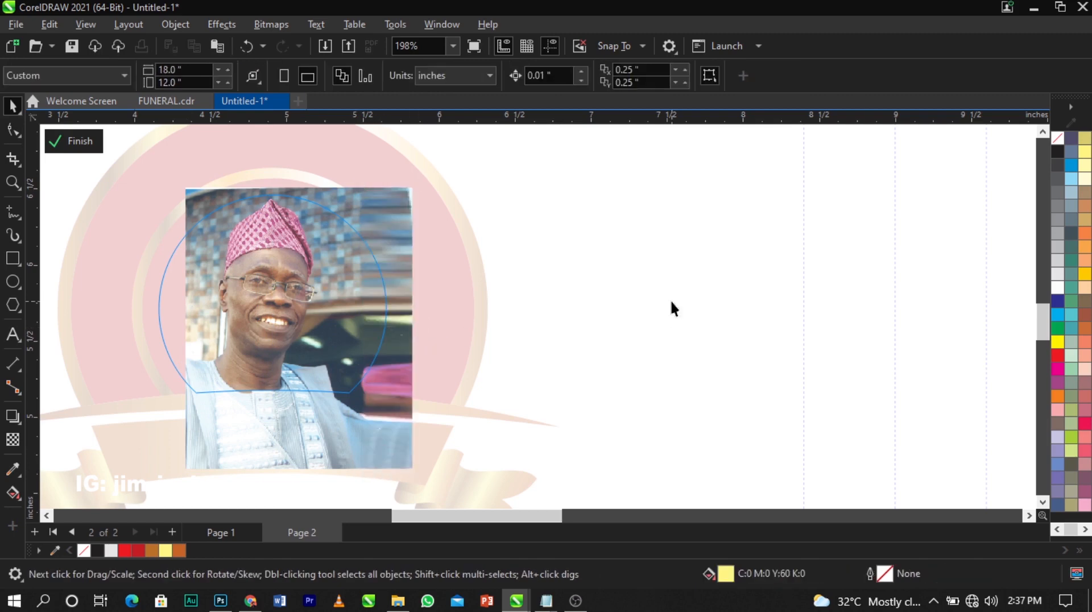
# Crop and stretch a left-edge strip, then group all three photo pieces
pyautogui.click(297, 336)
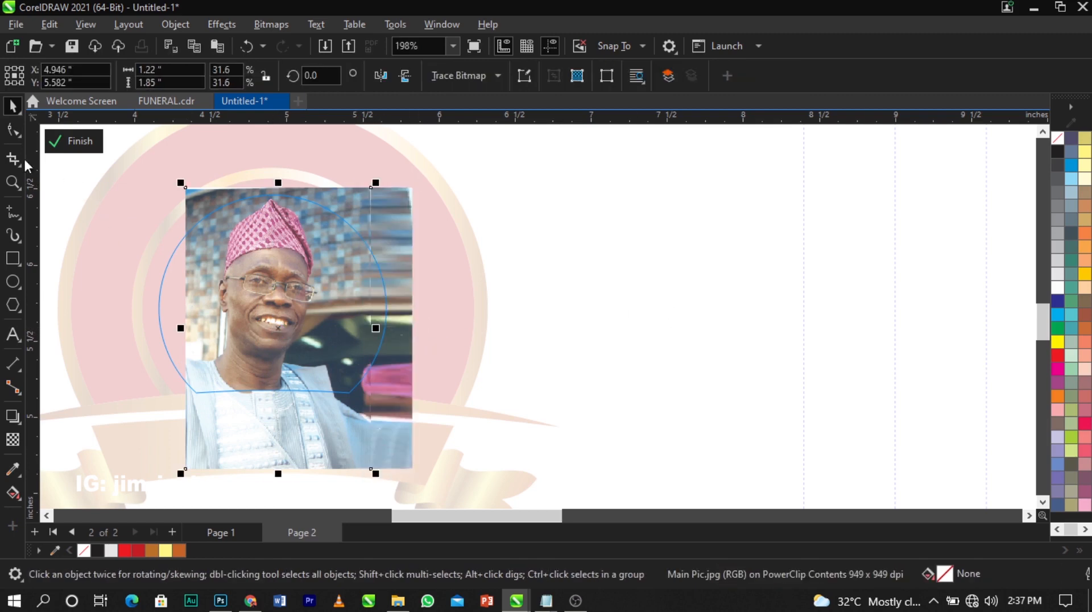
pyautogui.click(13, 130)
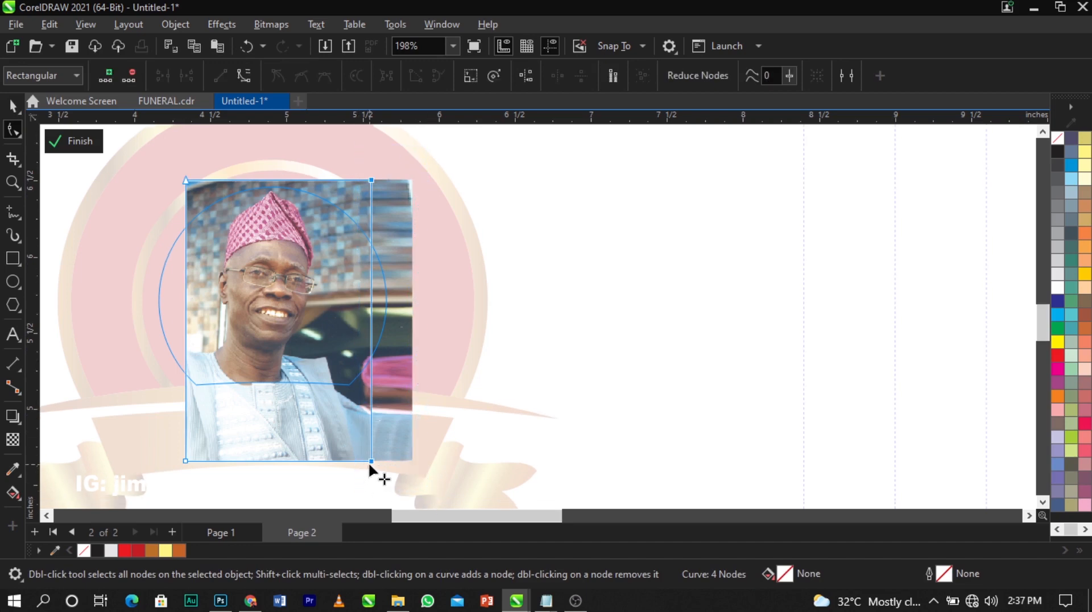
pyautogui.moveTo(371, 461); pyautogui.dragTo(195, 462)
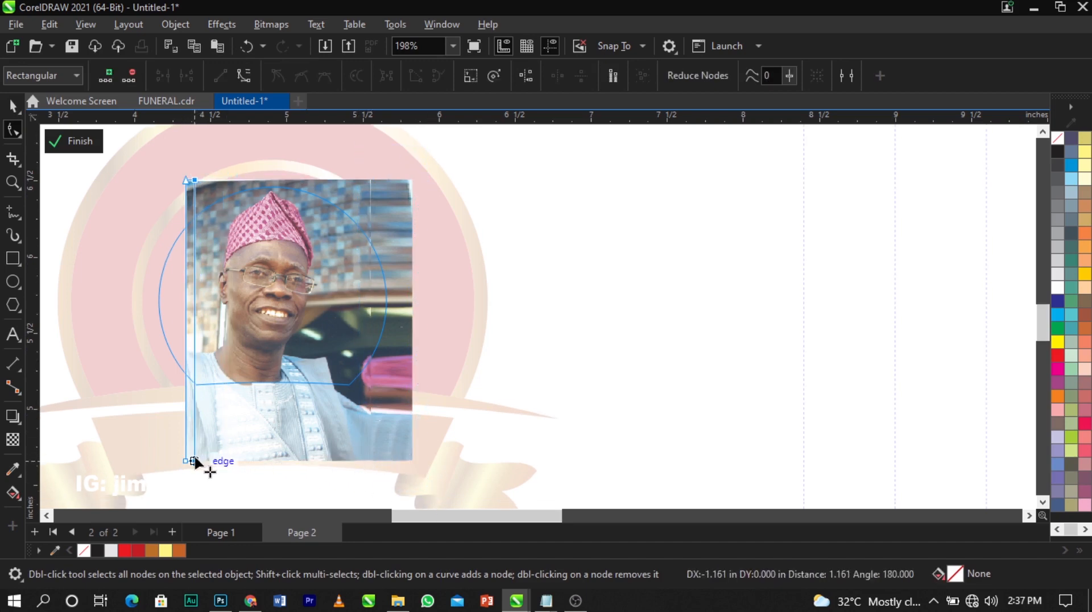
pyautogui.press('space')
pyautogui.moveTo(190, 329); pyautogui.dragTo(144, 328)
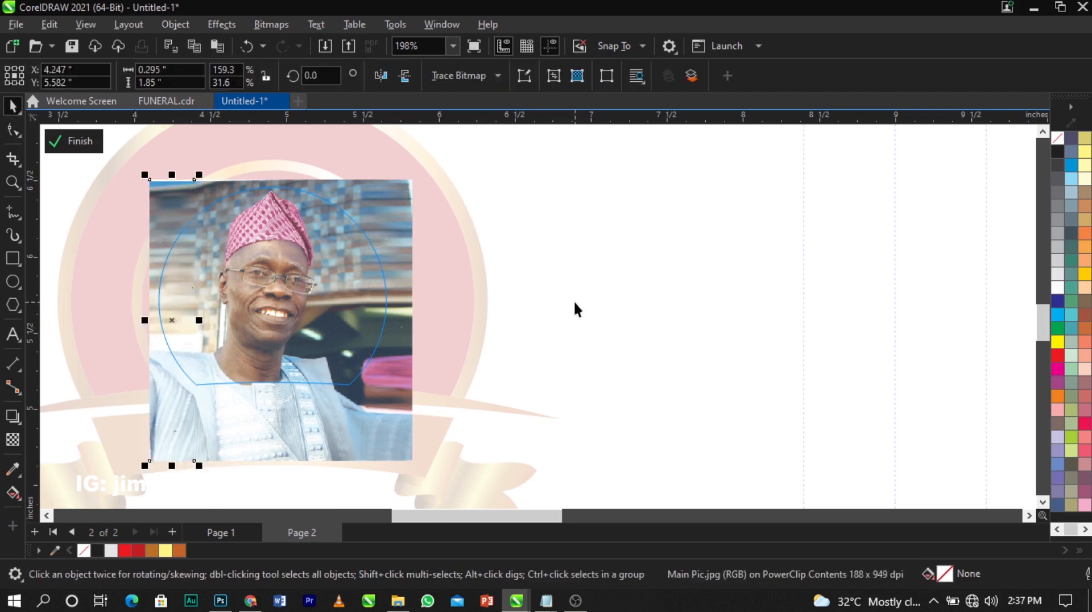
pyautogui.hotkey('ctrl', 'a')
pyautogui.hotkey('ctrl', 'g')
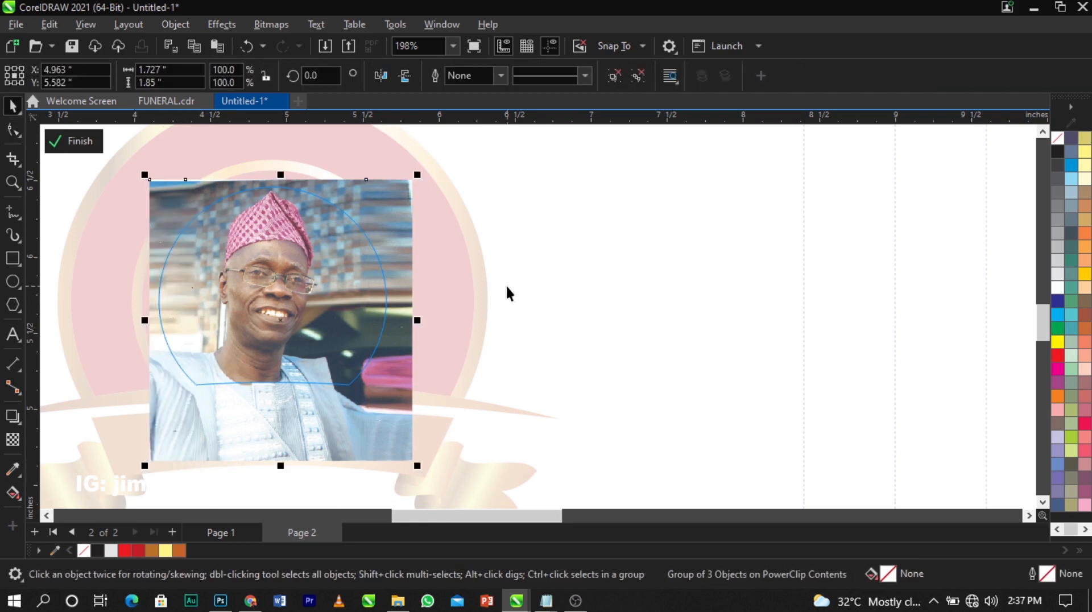
# Convert the grouped photo pieces into an RGB bitmap
pyautogui.click(261, 25)
pyautogui.click(278, 42)
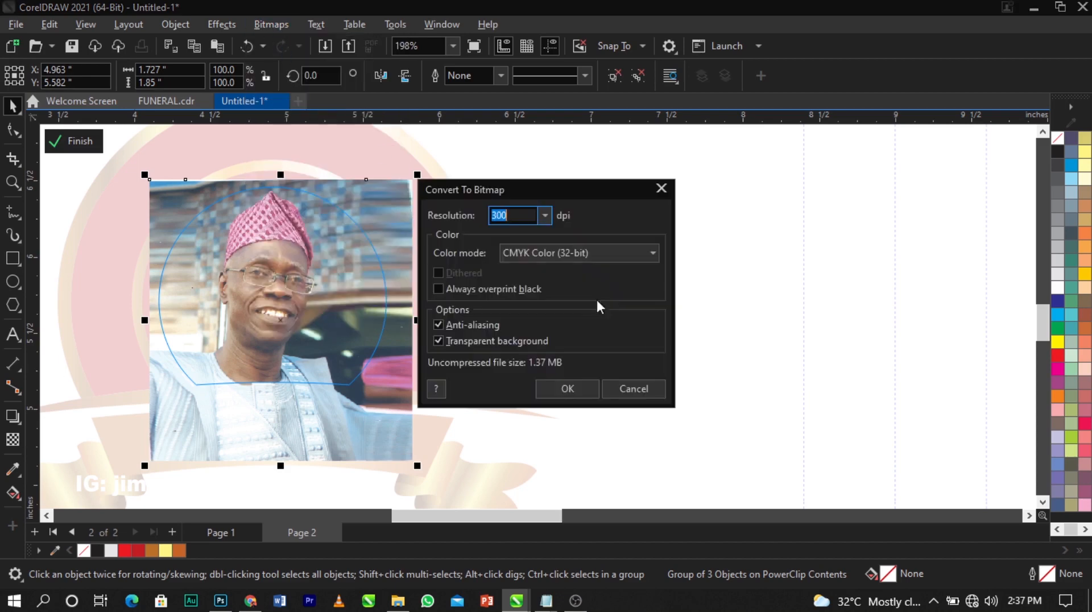
pyautogui.click(579, 252)
pyautogui.click(535, 321)
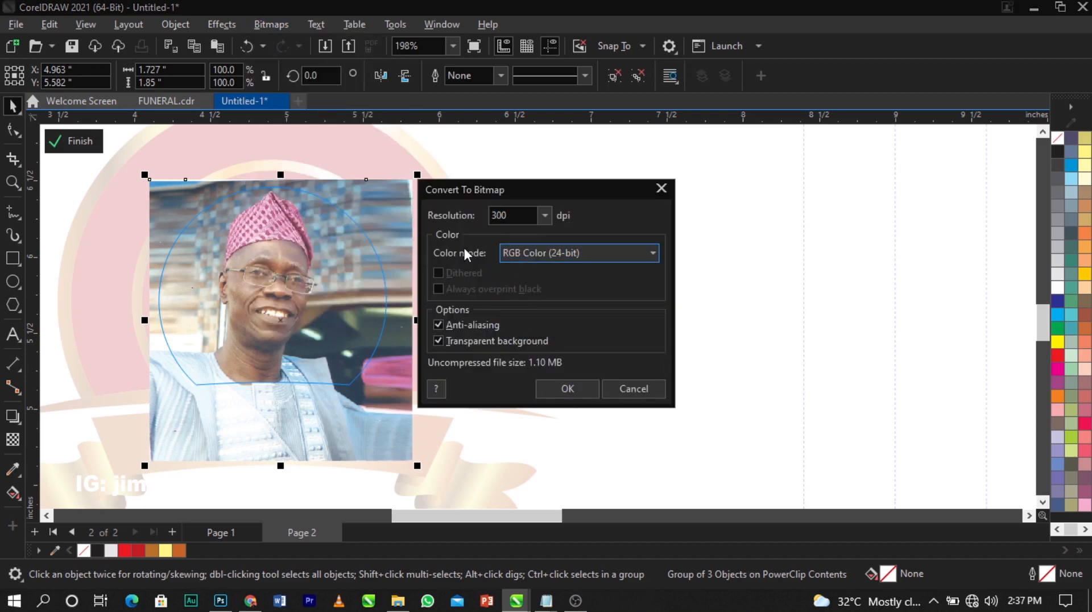
pyautogui.click(567, 388)
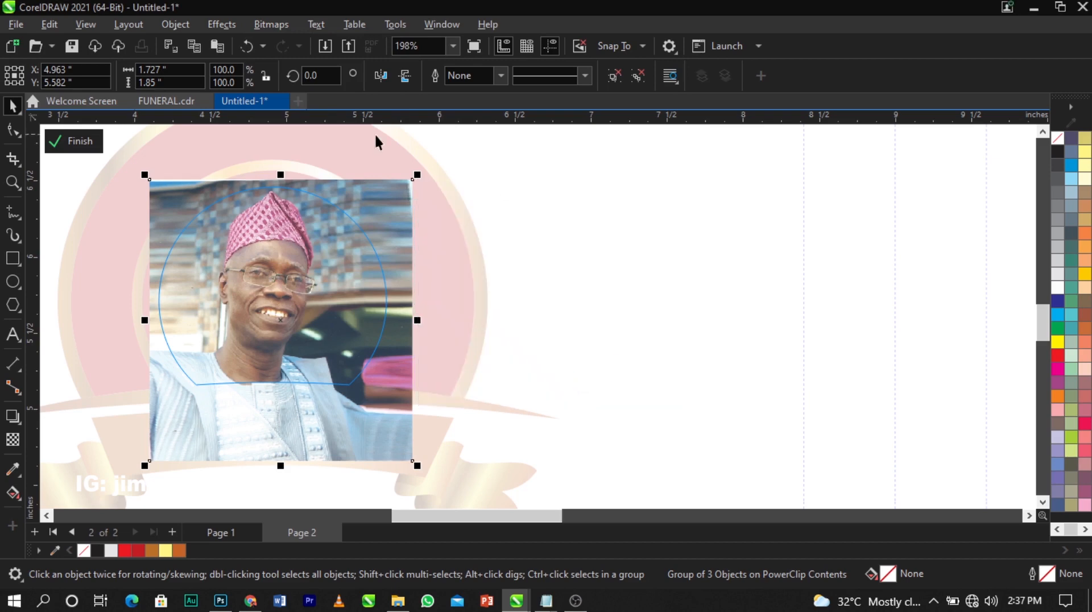
# Convert the portrait bitmap to grayscale
pyautogui.click(268, 24)
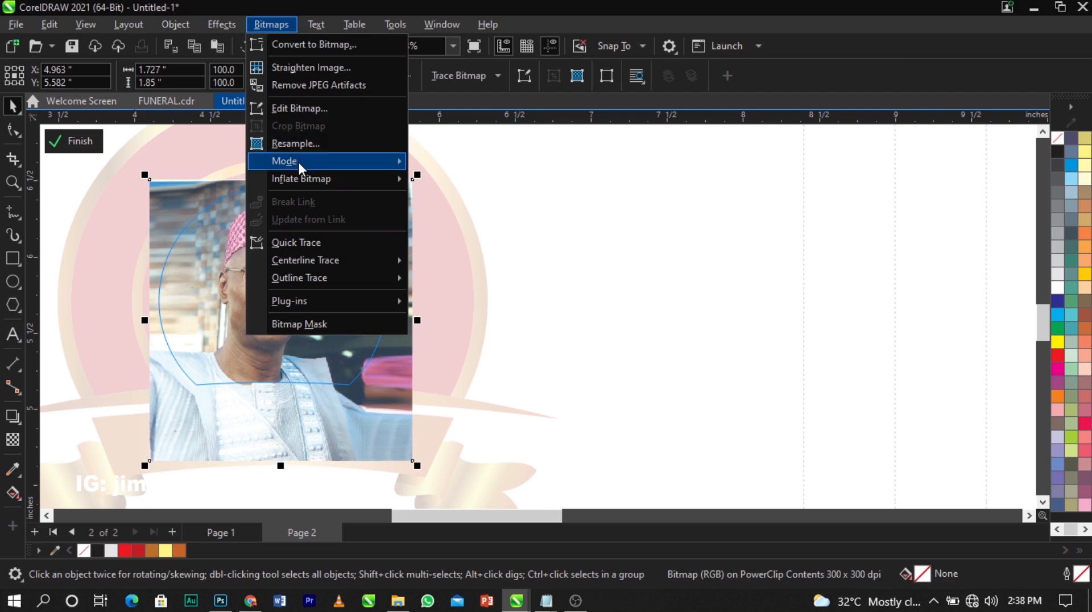
pyautogui.moveTo(299, 163)
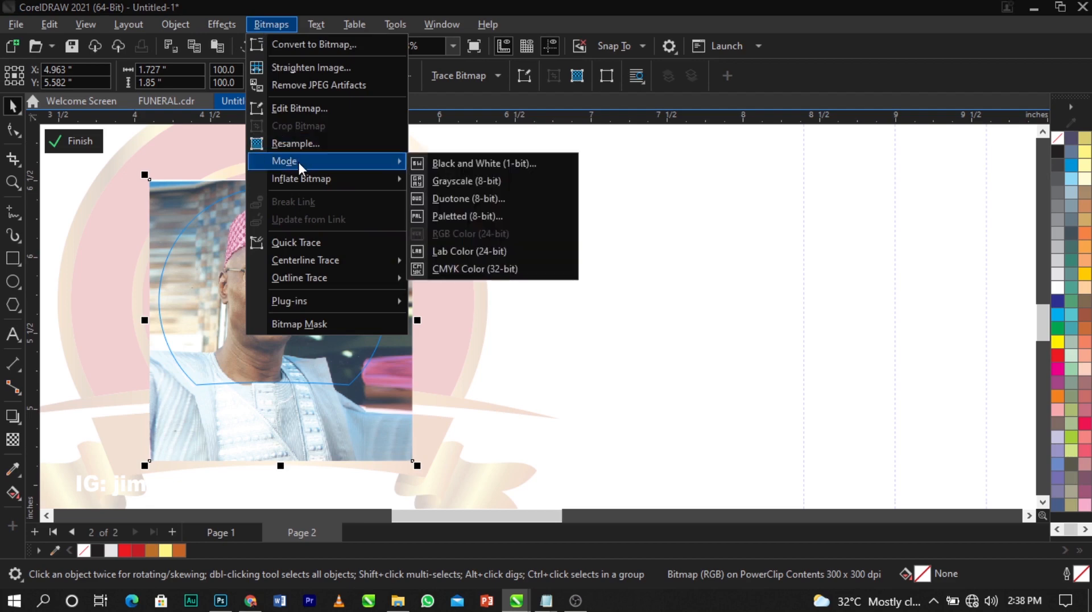
pyautogui.click(438, 182)
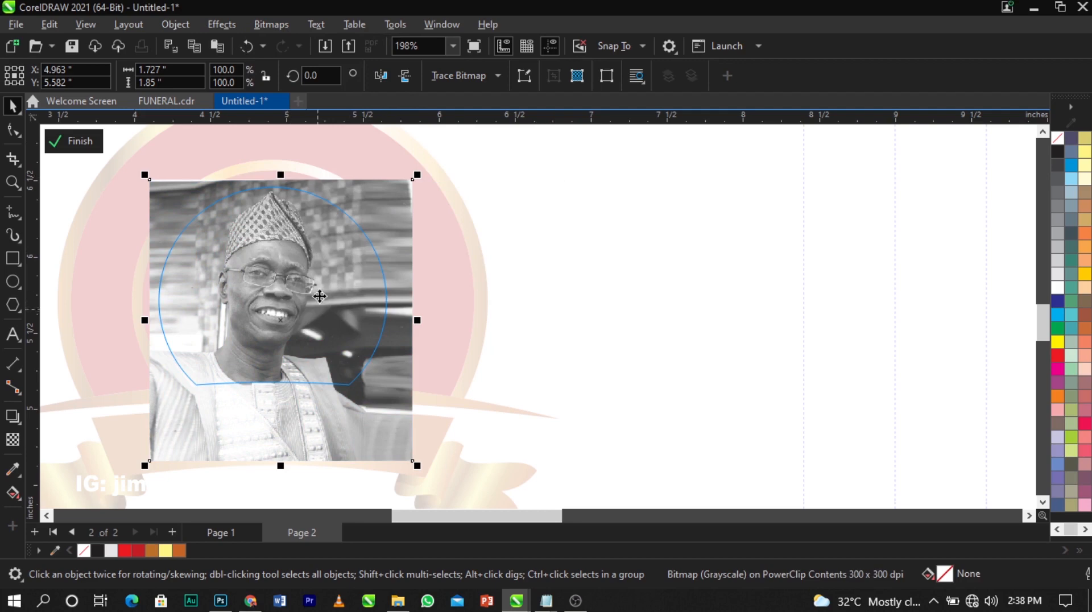
# Select the grayscale portrait and open the Effects > Adjust list
pyautogui.click(219, 26)
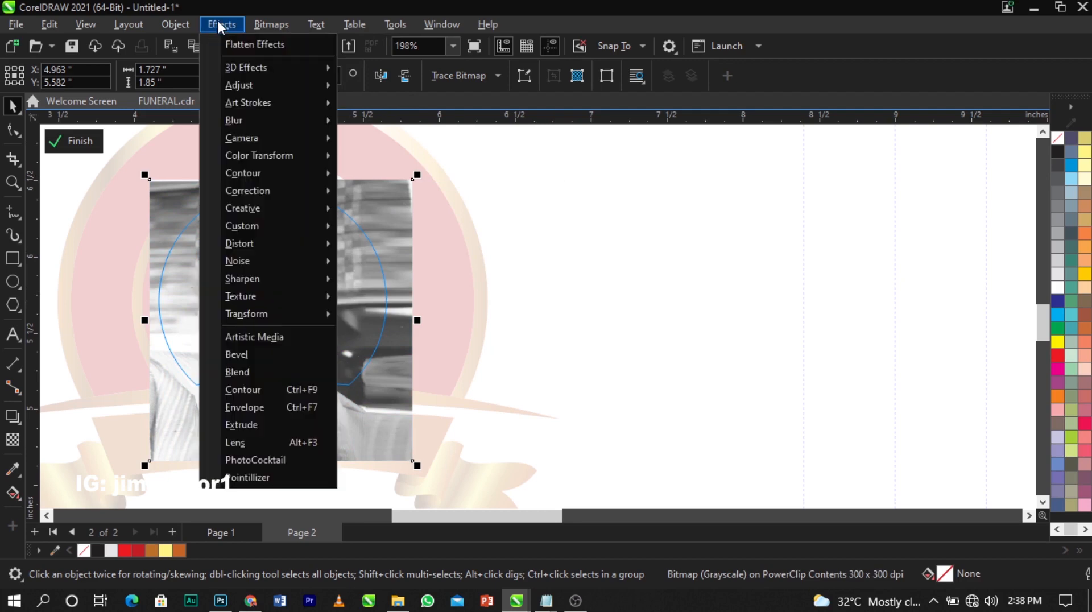
pyautogui.click(604, 267)
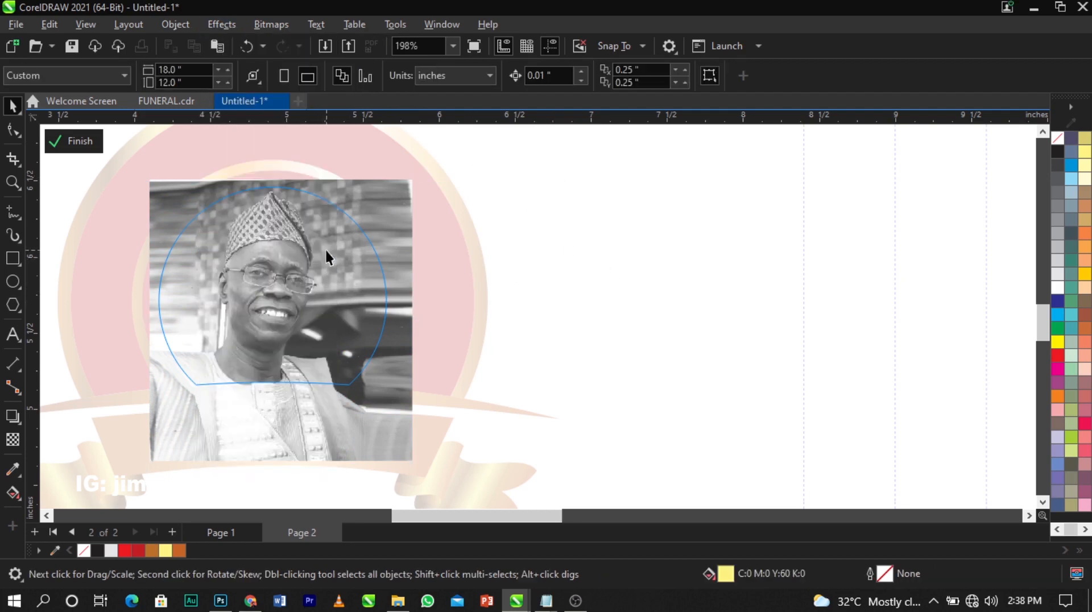
pyautogui.click(284, 234)
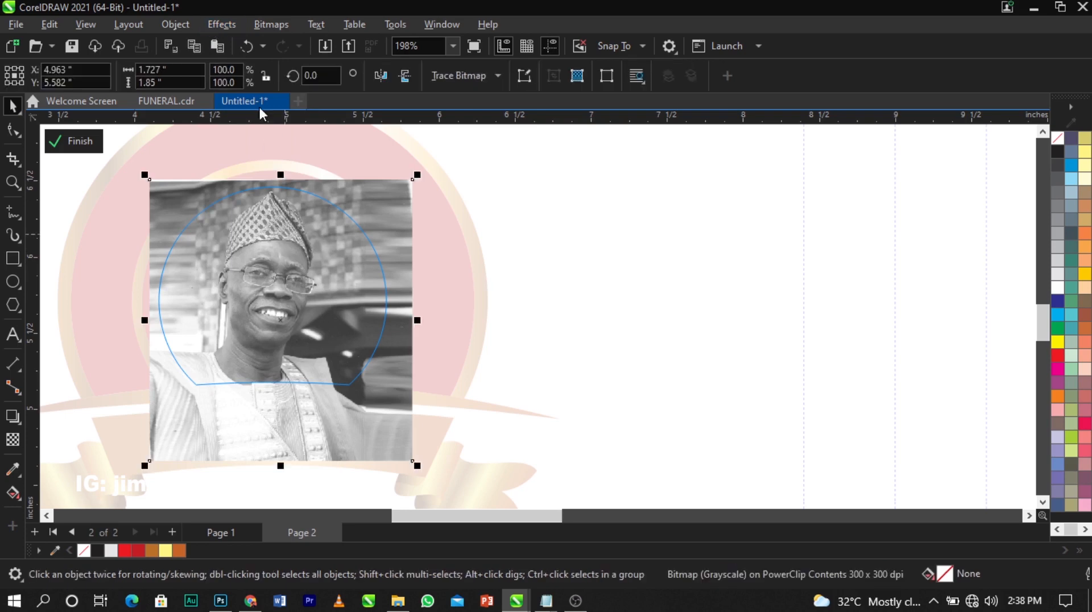
pyautogui.click(210, 24)
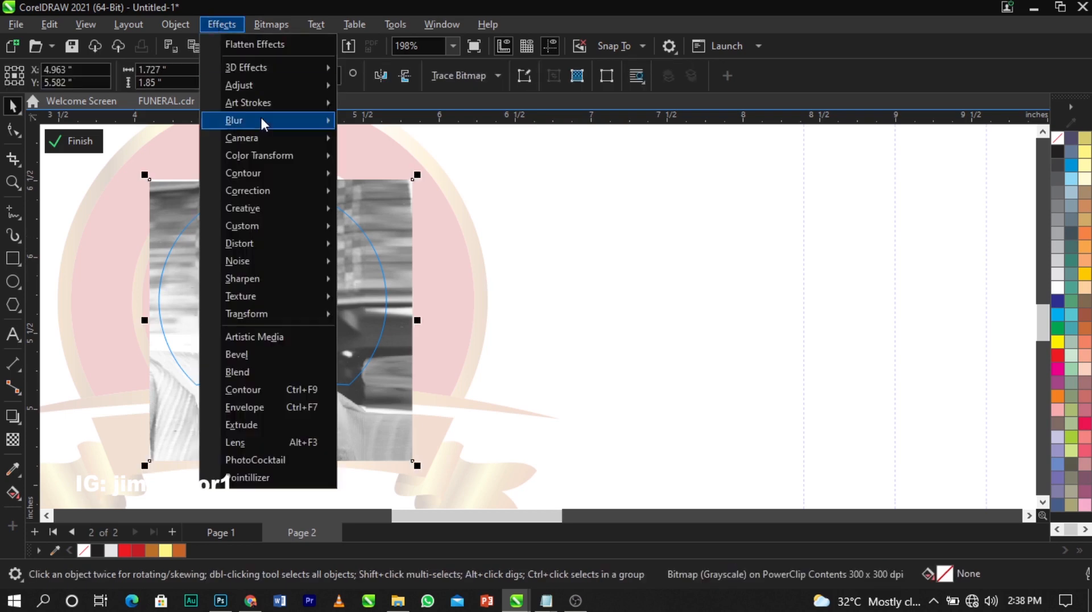
pyautogui.moveTo(261, 90)
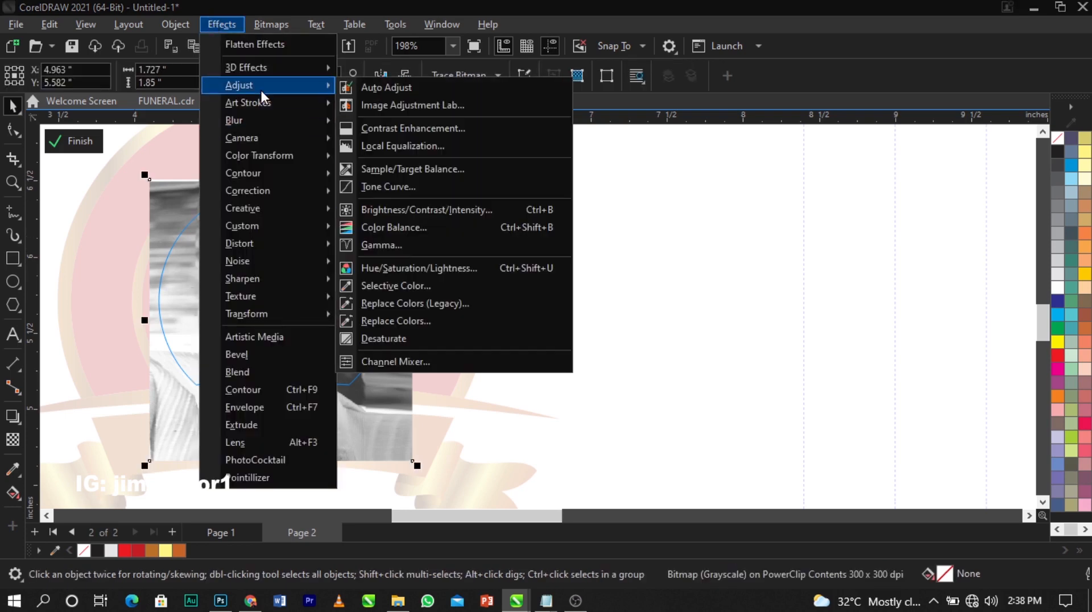
# Apply Brightness/Contrast/Intensity with brightness 0, contrast 43 and intensity 0 to the portrait
pyautogui.click(465, 211)
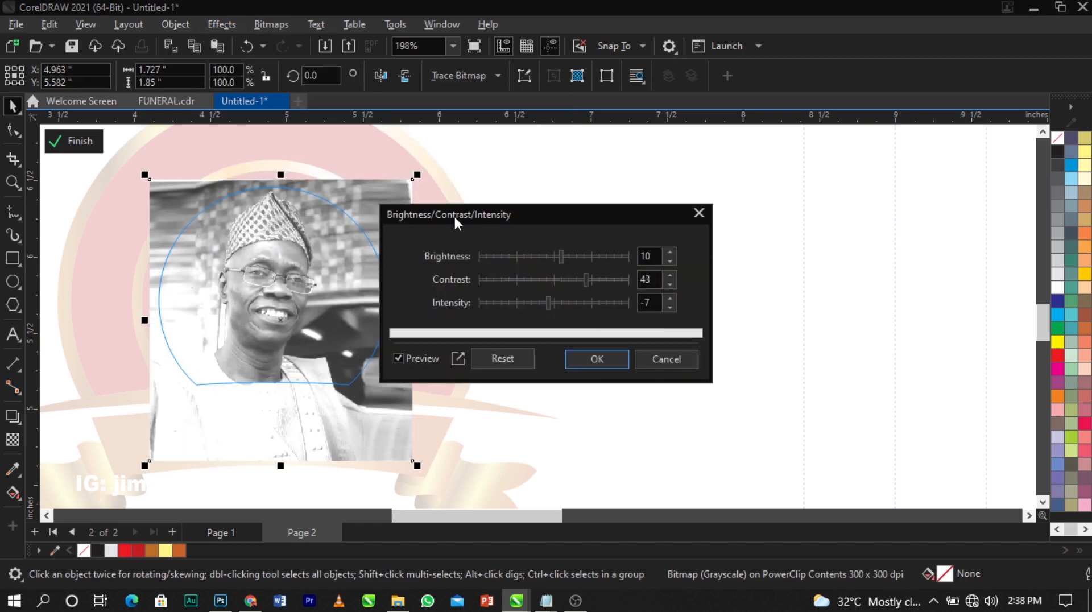
pyautogui.moveTo(453, 217); pyautogui.dragTo(517, 175)
pyautogui.click(616, 217)
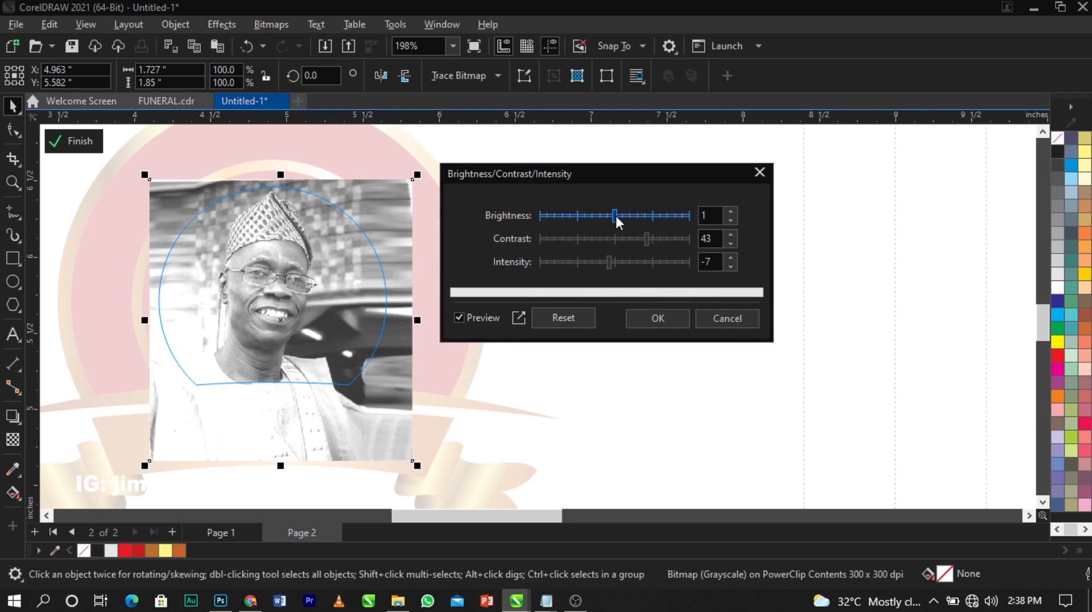
pyautogui.moveTo(715, 217); pyautogui.dragTo(690, 218)
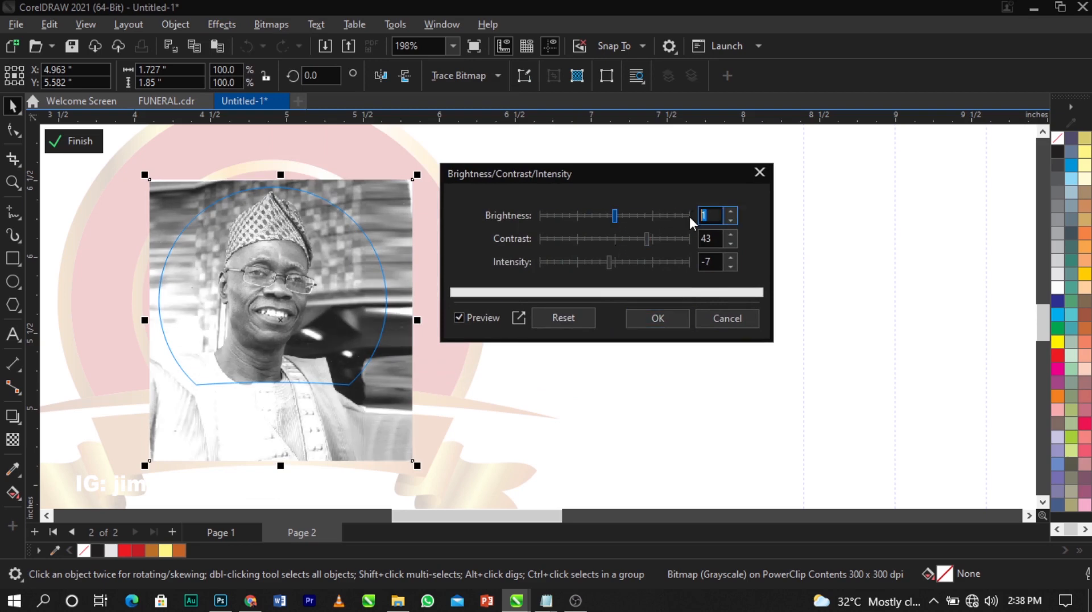
pyautogui.write('0')
pyautogui.click(708, 240)
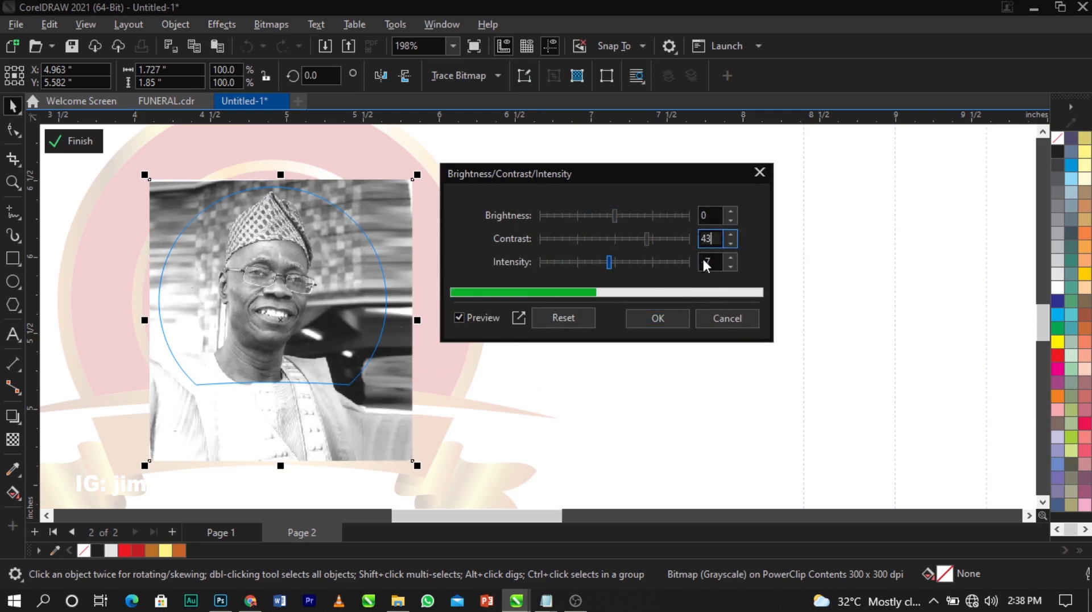
pyautogui.moveTo(717, 262); pyautogui.dragTo(654, 261)
pyautogui.write('0')
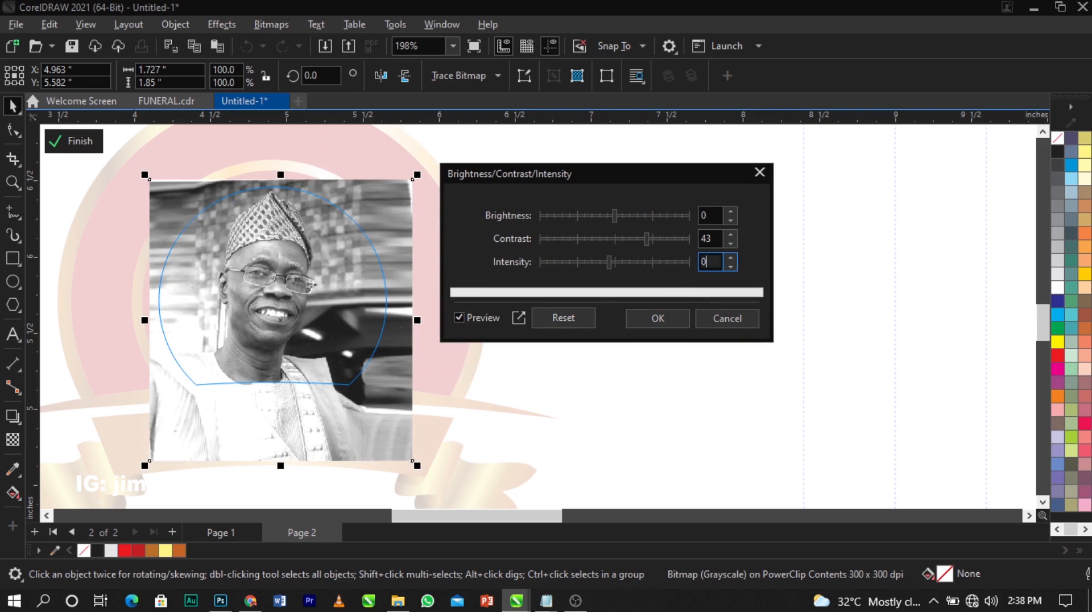
pyautogui.click(714, 243)
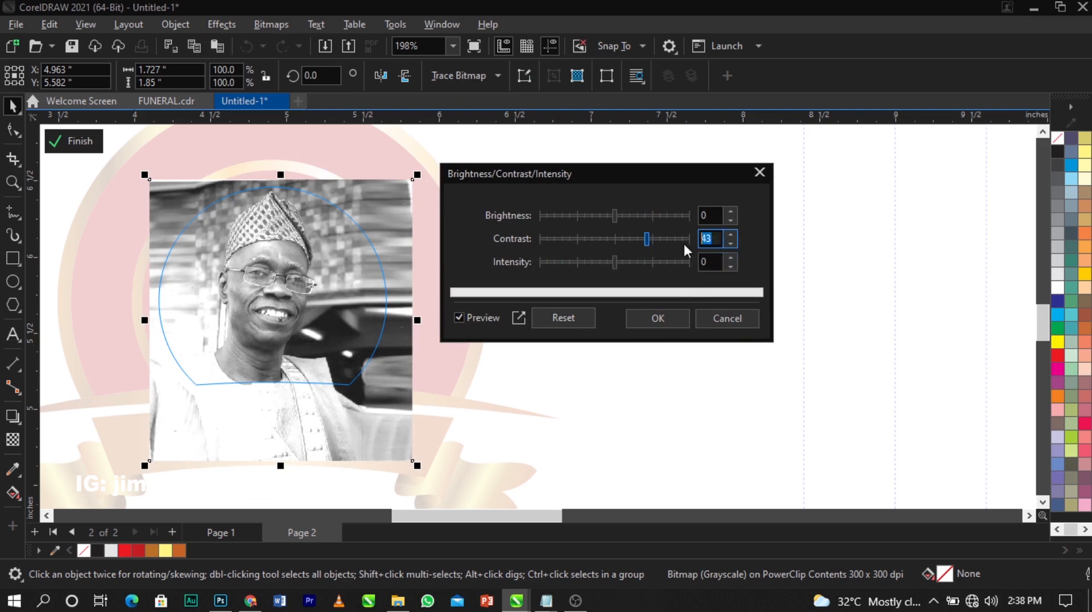
pyautogui.click(671, 316)
pyautogui.click(466, 245)
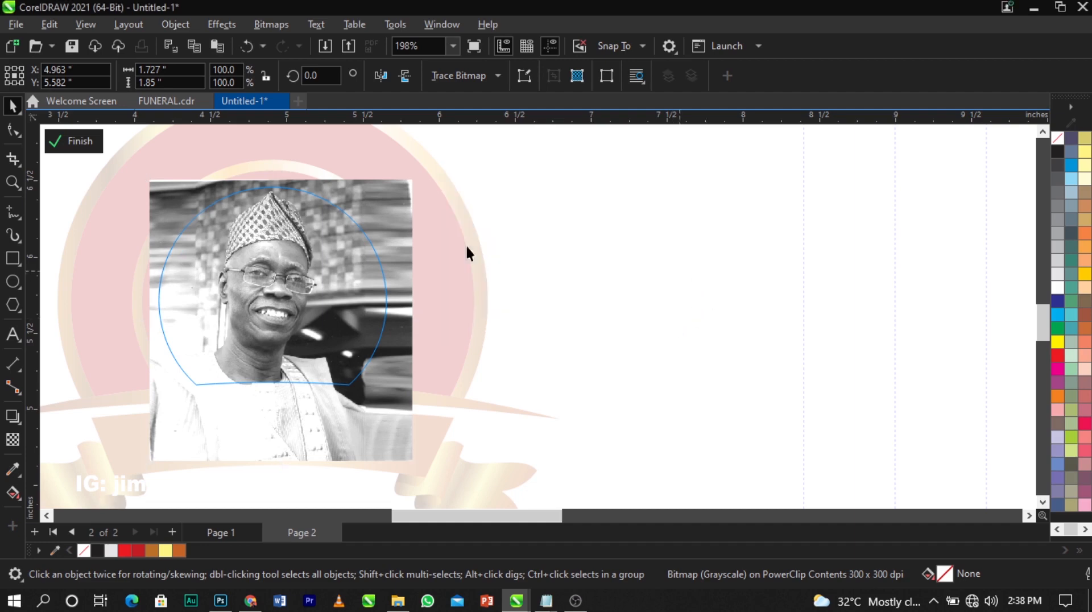
# Finish editing the PowerClip contents
pyautogui.click(95, 150)
pyautogui.click(628, 251)
pyautogui.scroll(-3, 568, 234)
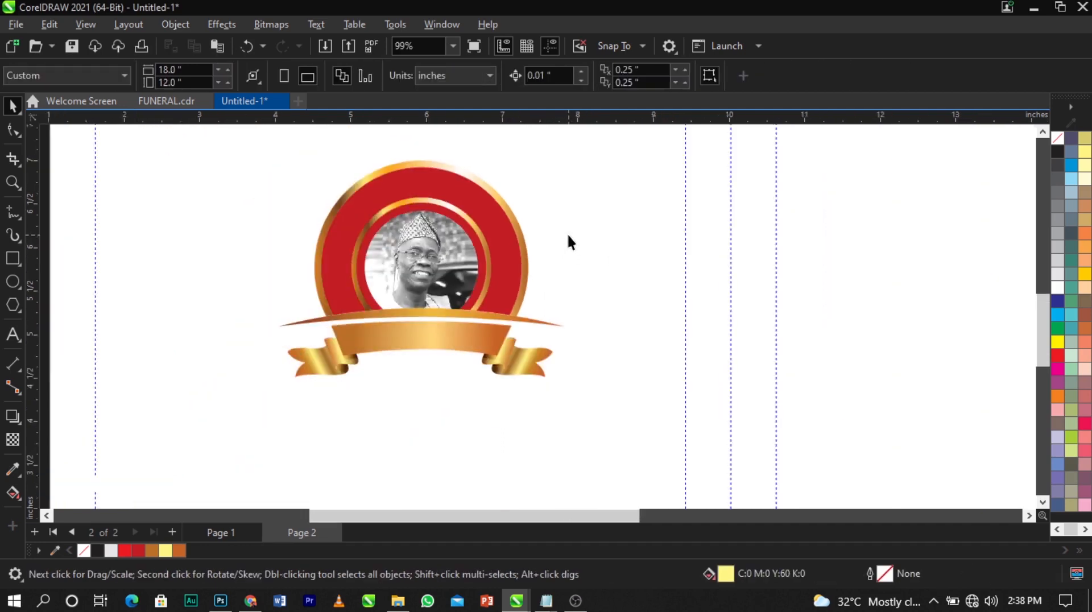
pyautogui.scroll(1, 569, 234)
pyautogui.scroll(1, 569, 234)
pyautogui.scroll(-3, 165, 261)
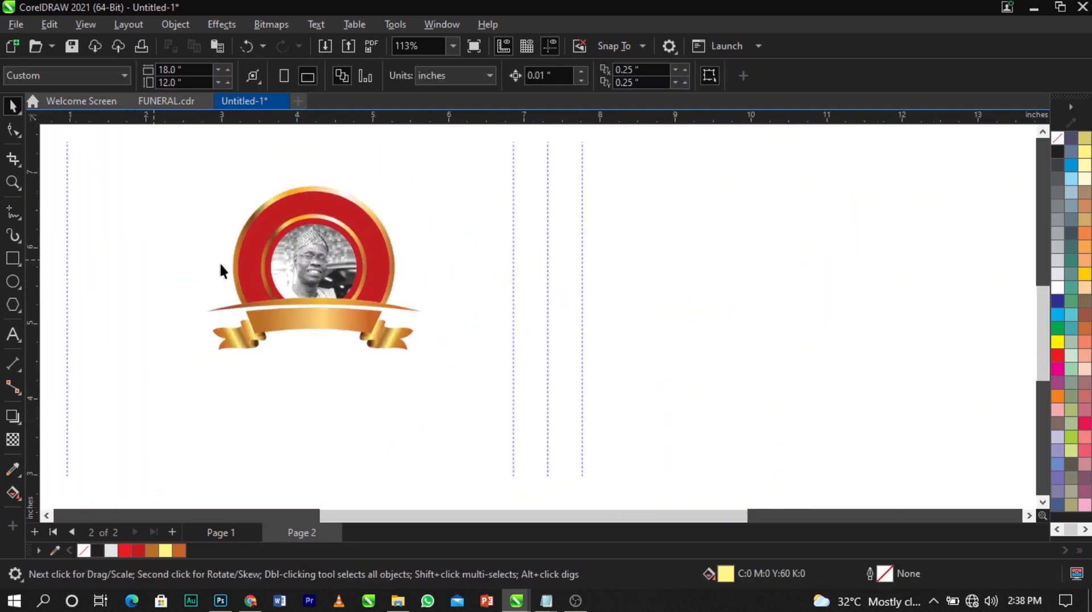
pyautogui.scroll(2, 441, 203)
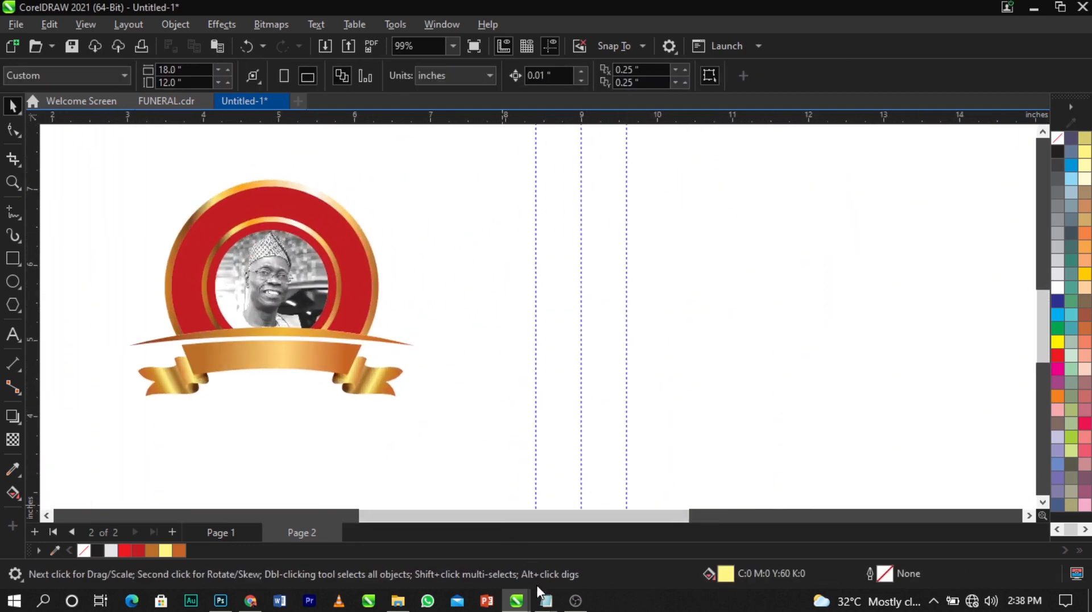
# Bring the Notepad notes forward, close the duplicate window and move it near the canvas
pyautogui.click(546, 602)
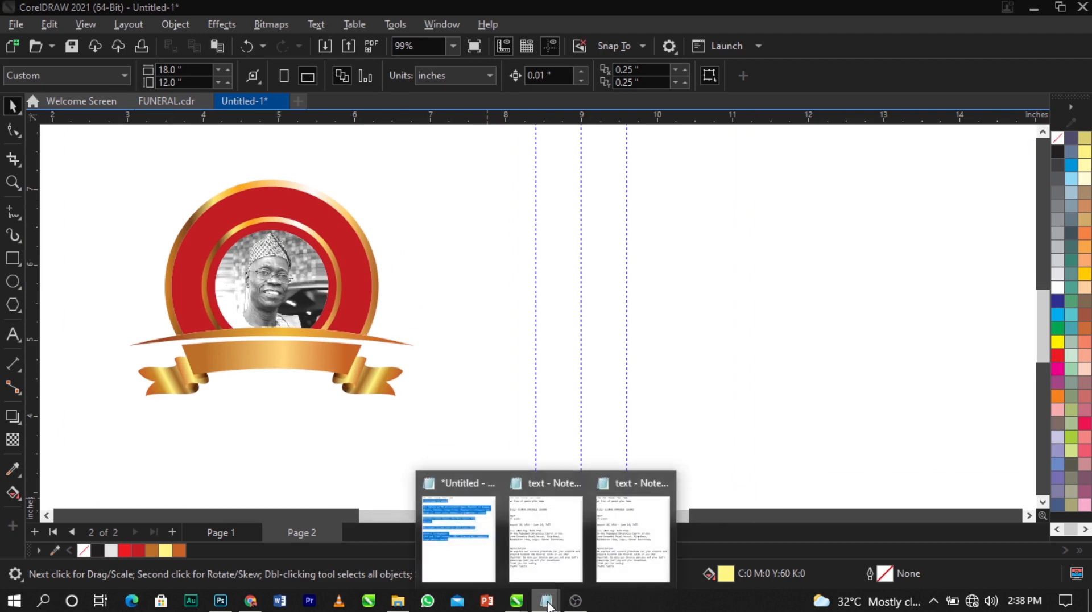
pyautogui.click(622, 551)
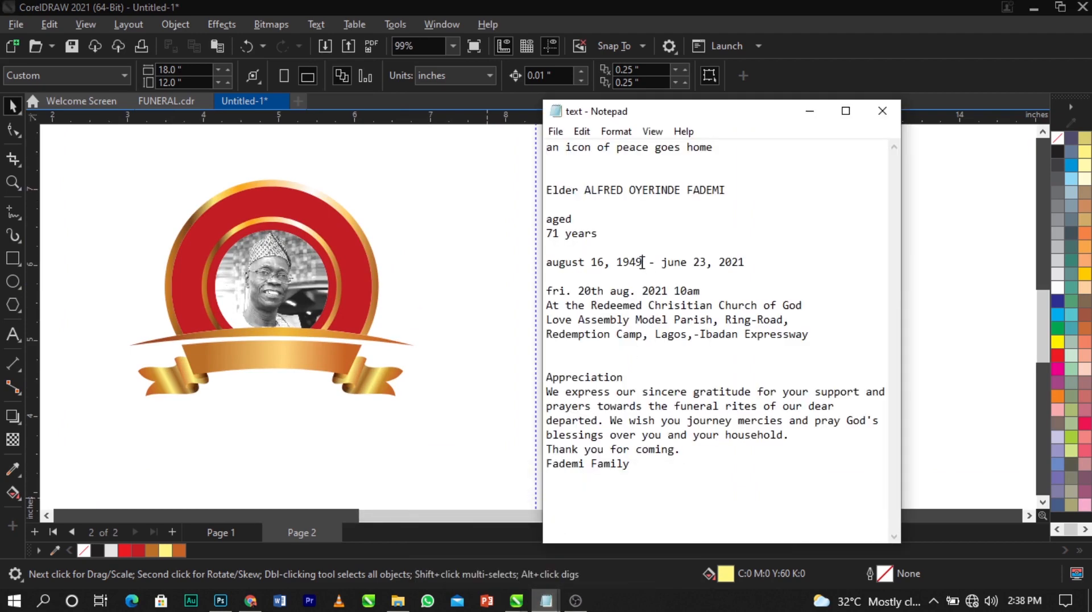
pyautogui.click(547, 602)
pyautogui.click(630, 527)
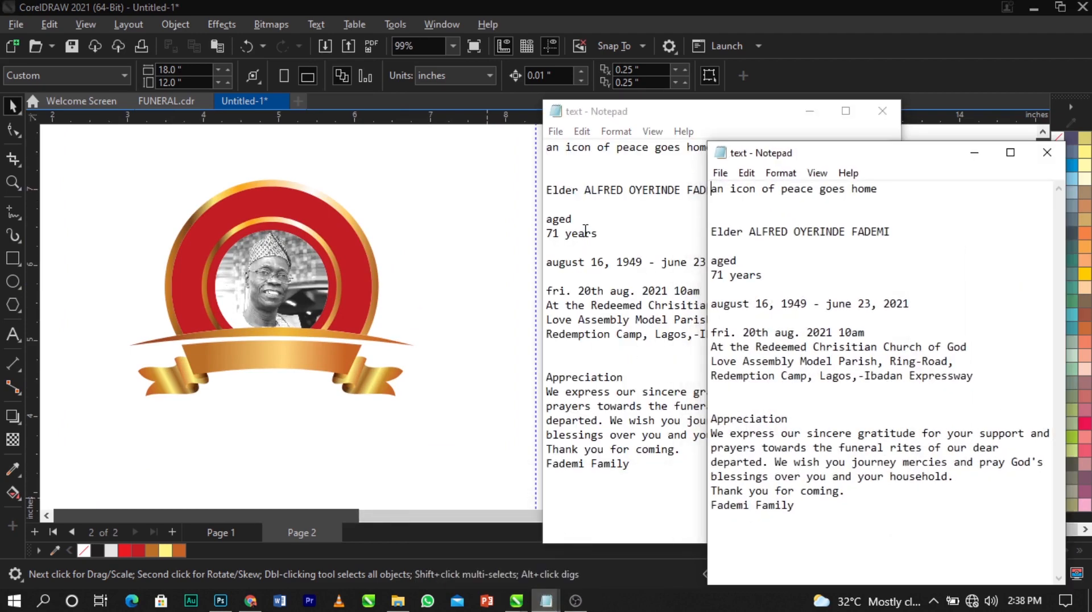
pyautogui.click(883, 111)
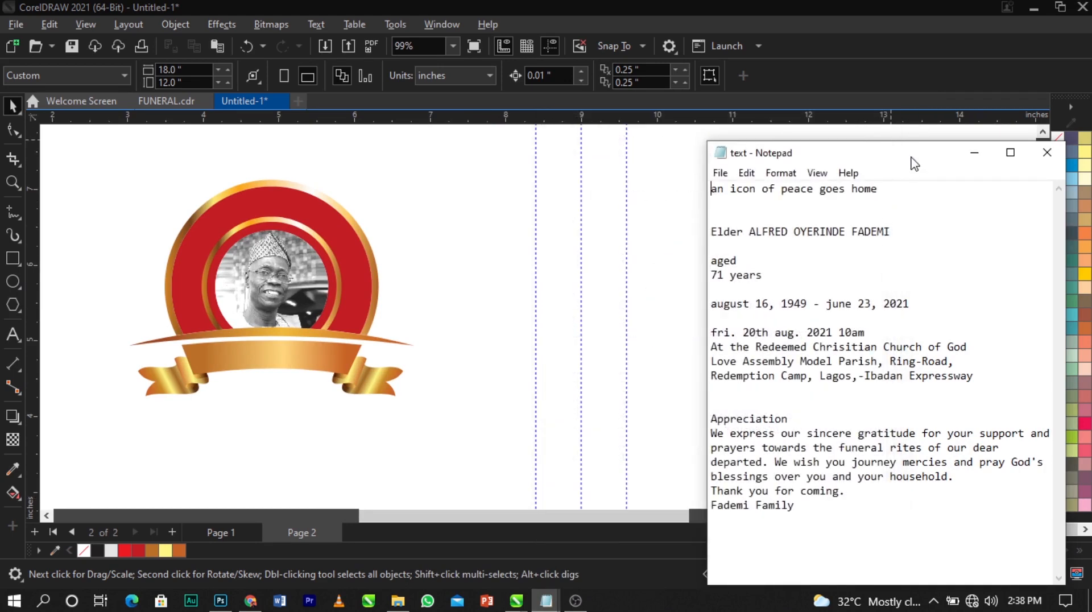
pyautogui.moveTo(918, 160); pyautogui.dragTo(802, 122)
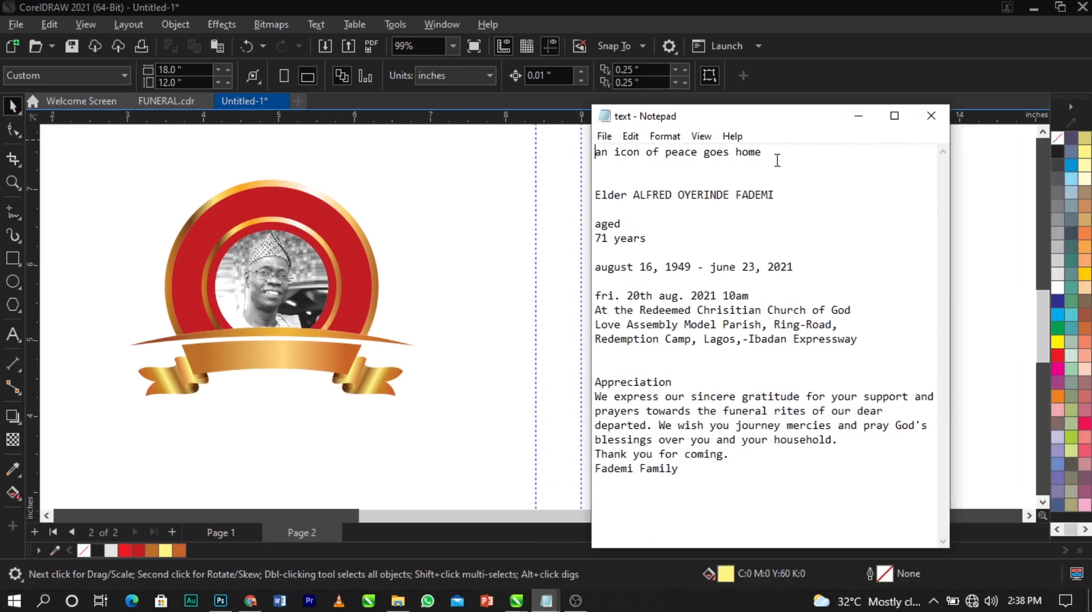
# Select the first line 'an icon of peace goes home' and return to the CorelDRAW canvas
pyautogui.click(655, 161)
pyautogui.doubleClick(752, 157)
pyautogui.click(623, 160)
pyautogui.moveTo(599, 152); pyautogui.dragTo(713, 161)
pyautogui.hotkey('ctrl', 'c')
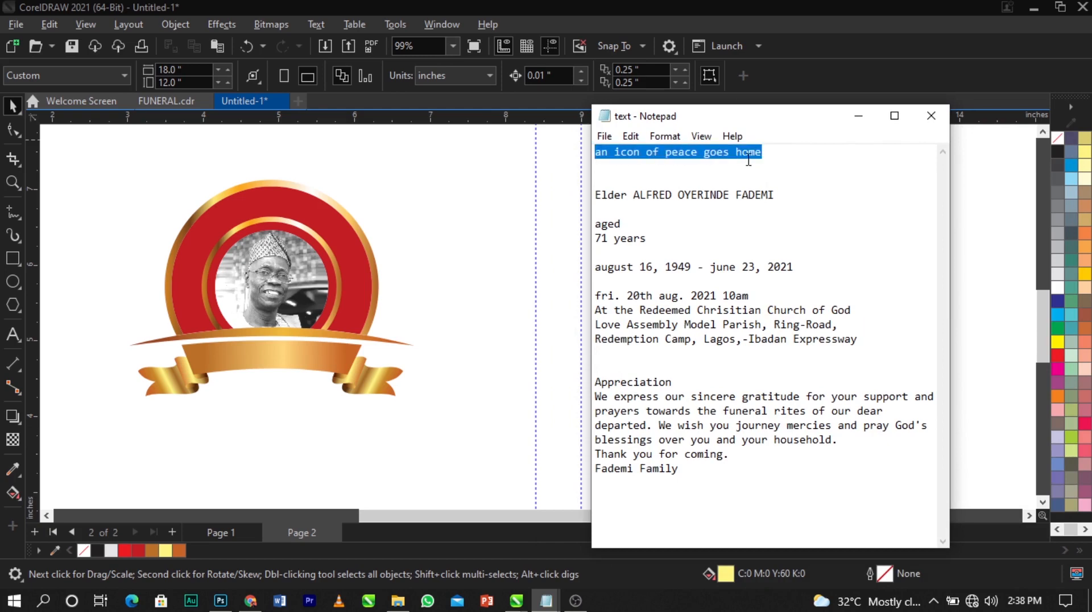
pyautogui.click(424, 239)
pyautogui.click(12, 335)
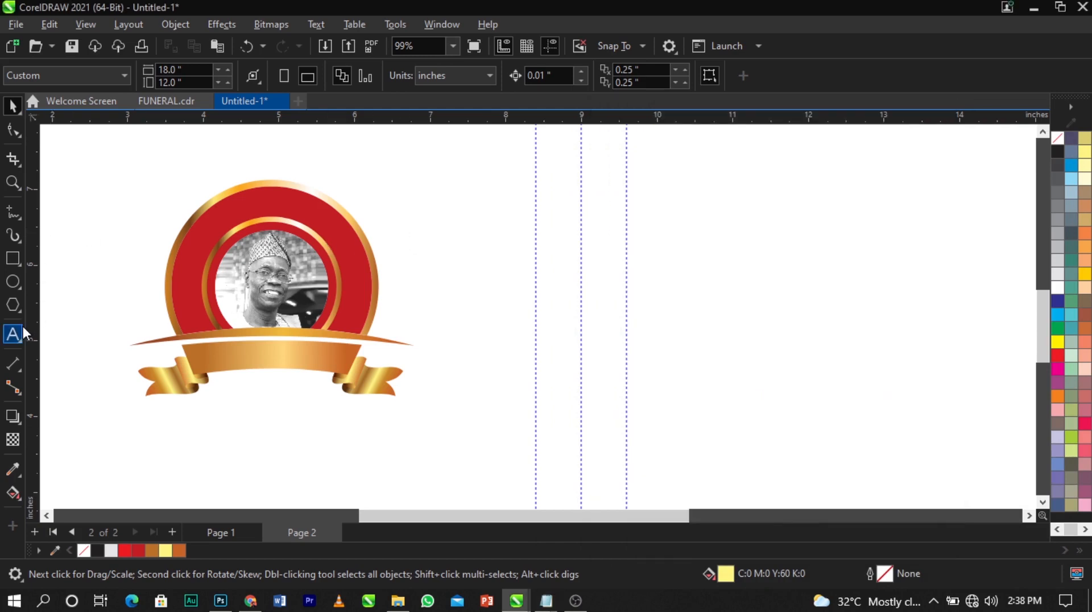
# Paste the copied title line as text and move it above the emblem
pyautogui.click(439, 267)
pyautogui.hotkey('ctrl', 'v')
pyautogui.hotkey('ctrl', 'space')
pyautogui.moveTo(480, 256); pyautogui.dragTo(178, 171)
pyautogui.click(278, 166)
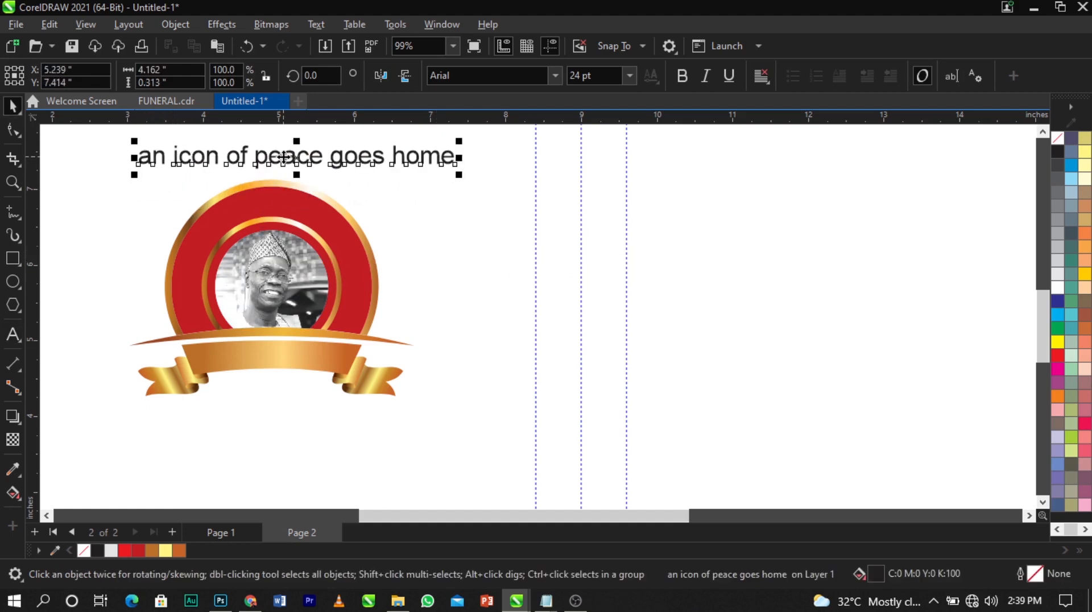
# Convert the whole title to UPPERCASE with Change Case and make it bold
pyautogui.doubleClick(284, 157)
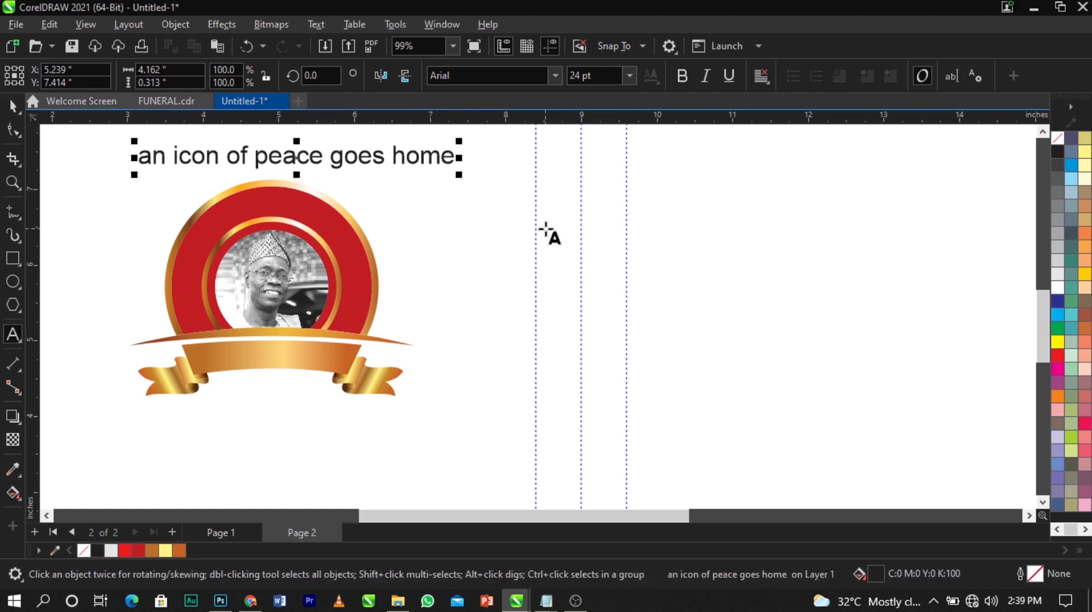
pyautogui.hotkey('ctrl', 'a')
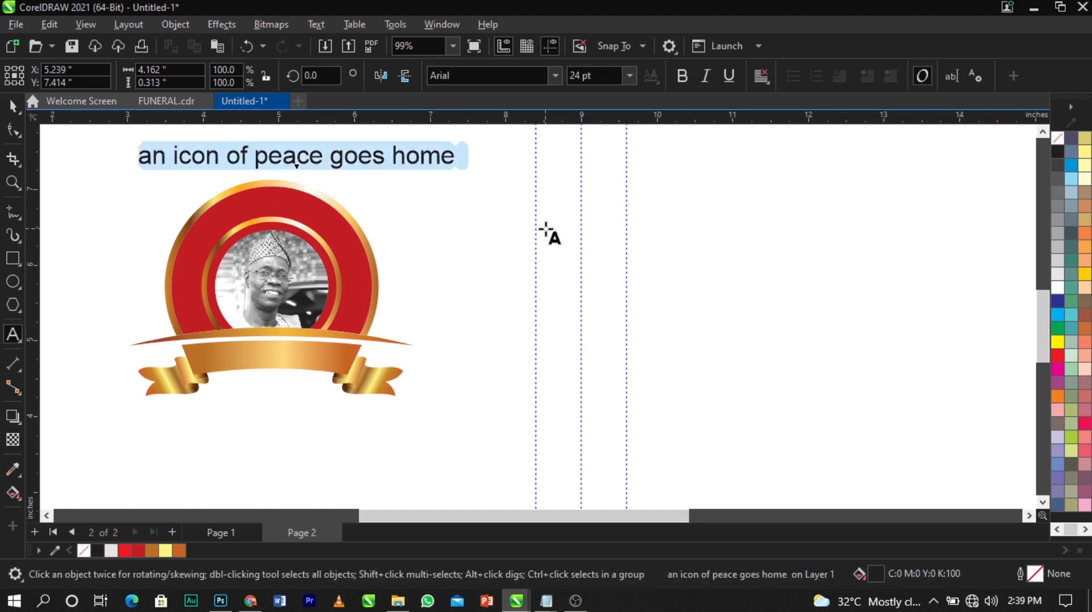
pyautogui.hotkey('shift', 'F3')
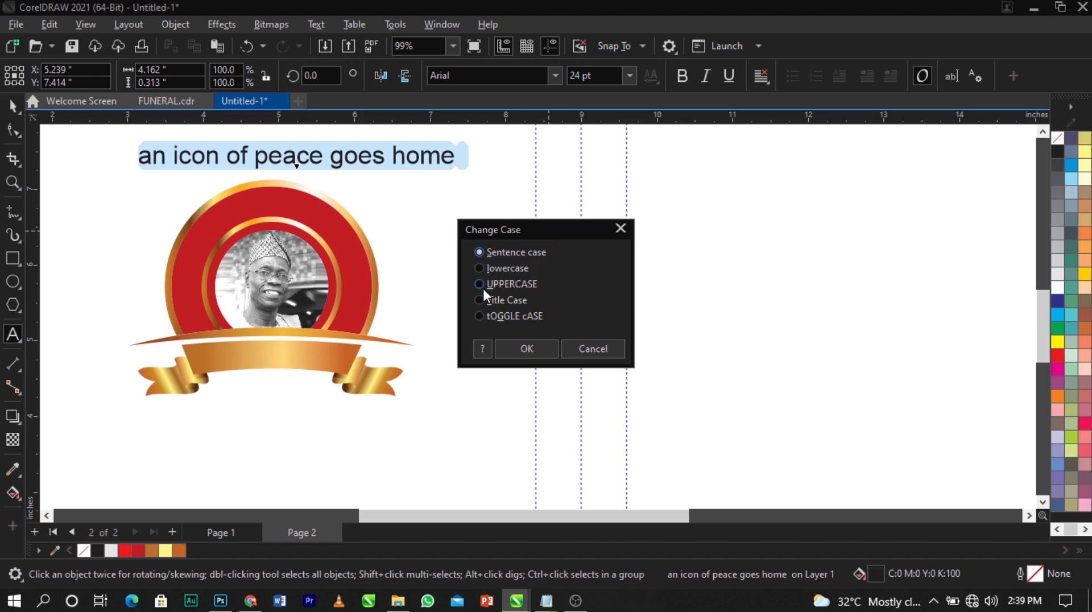
pyautogui.click(603, 353)
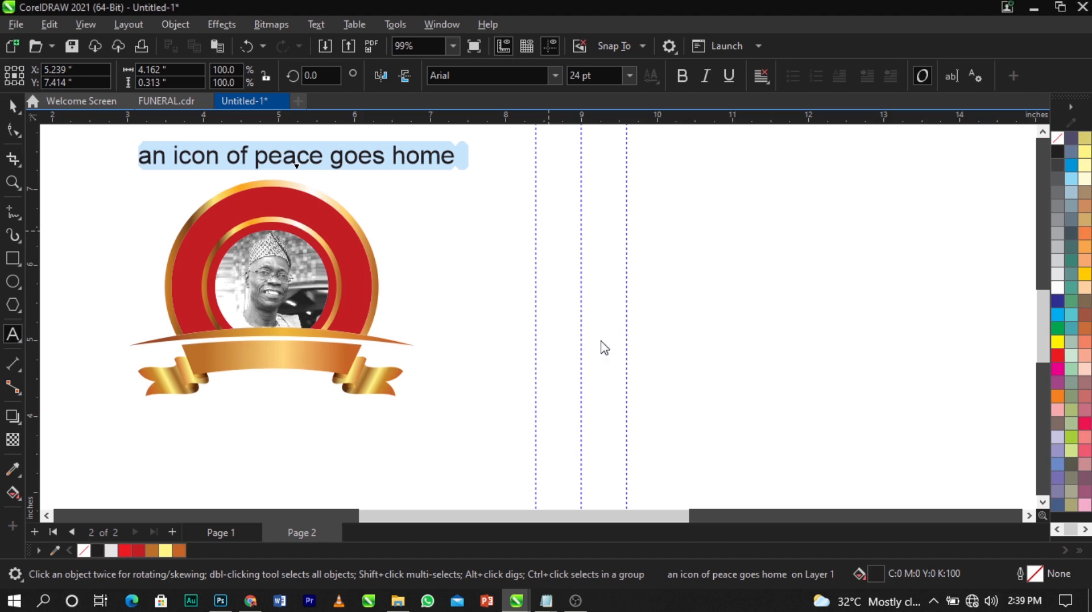
pyautogui.click(329, 30)
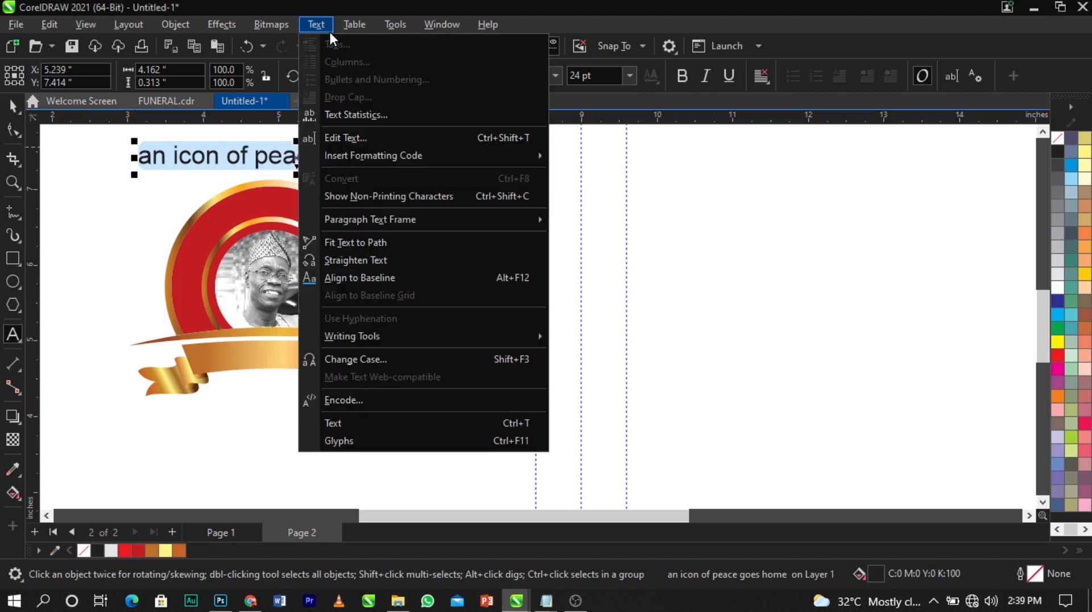
pyautogui.press('Escape')
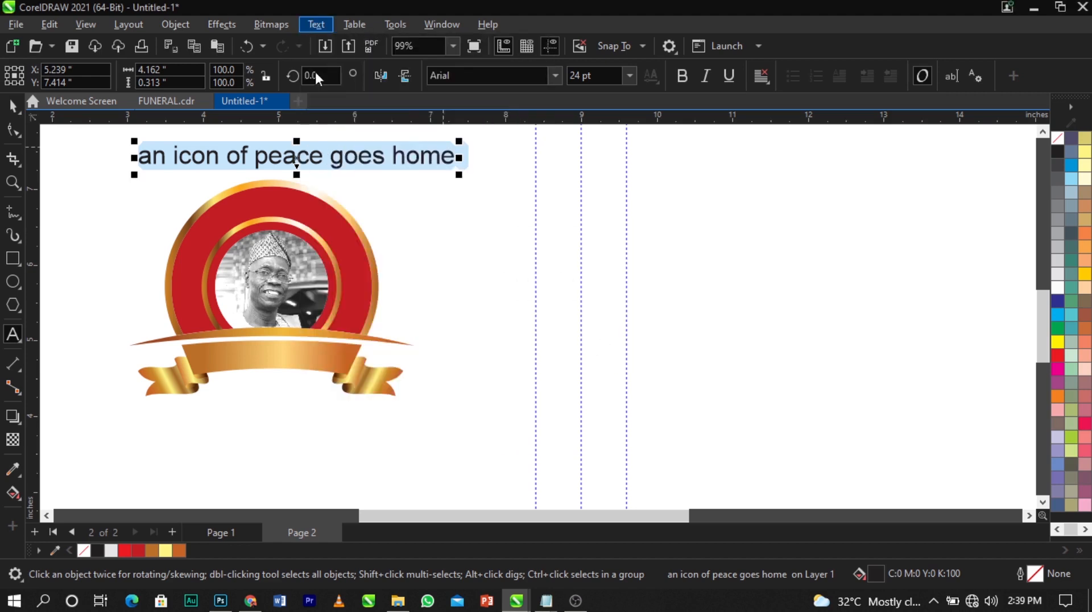
pyautogui.click(302, 23)
pyautogui.click(310, 26)
pyautogui.click(312, 26)
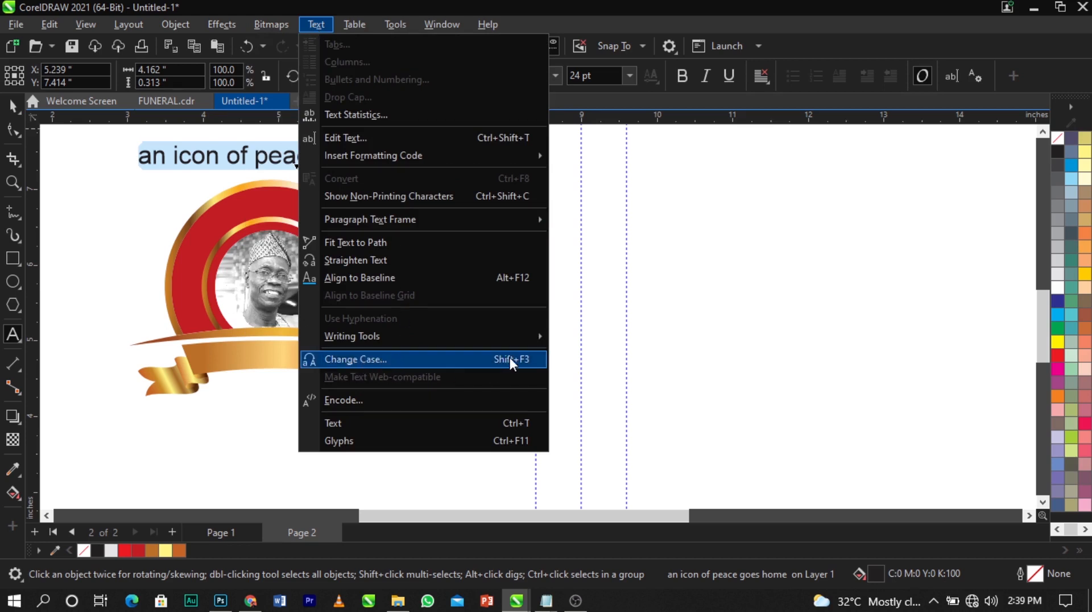
pyautogui.click(449, 361)
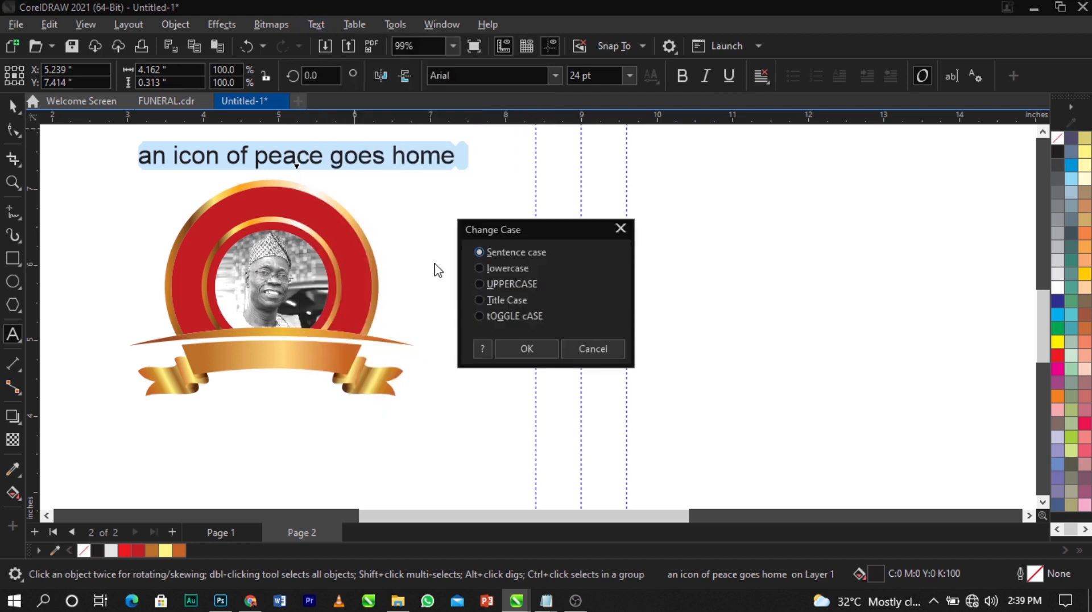
pyautogui.click(506, 284)
pyautogui.click(516, 349)
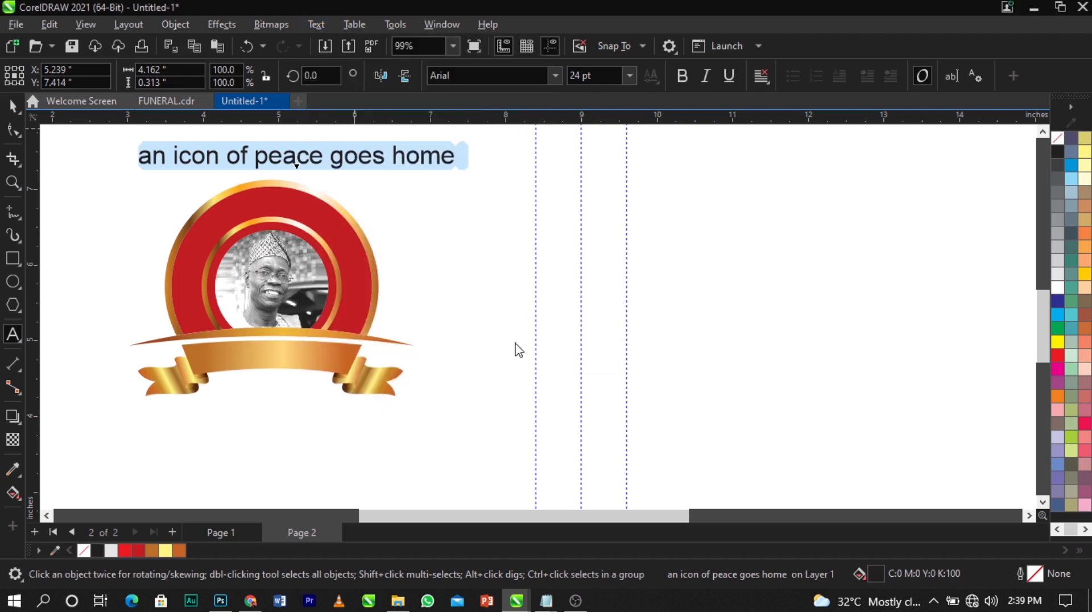
pyautogui.click(680, 83)
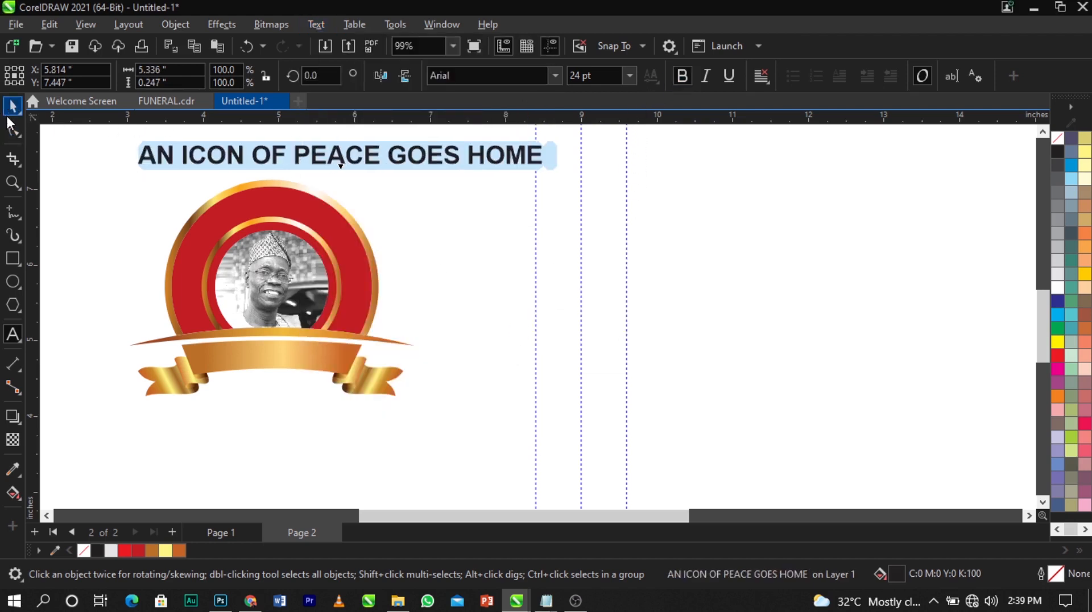
# Break the title before GOES onto two lines and split it into separate text objects
pyautogui.click(13, 106)
pyautogui.doubleClick(390, 163)
pyautogui.press('Return')
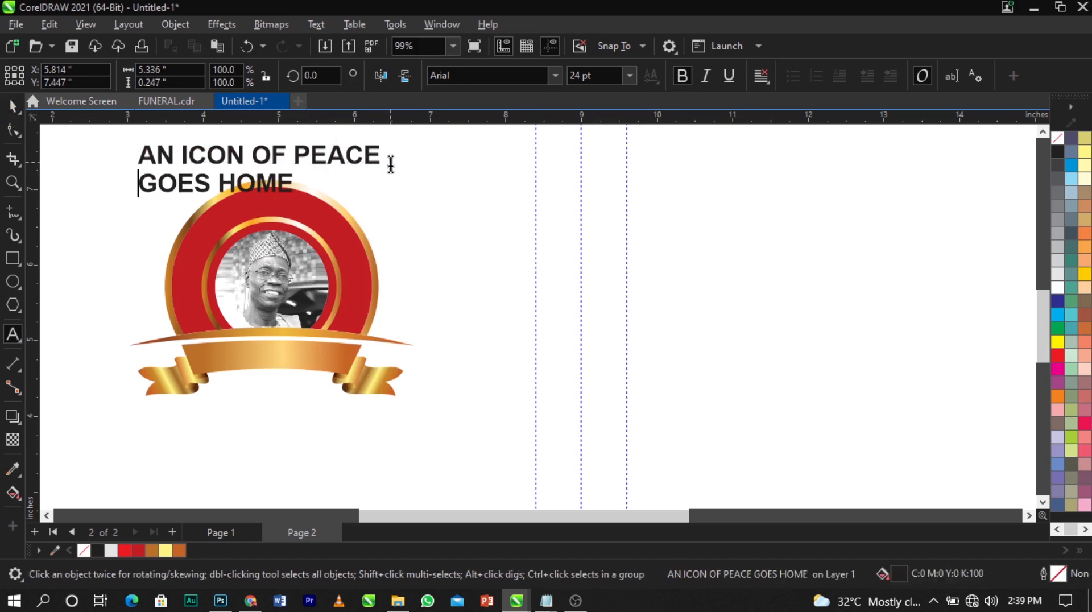
pyautogui.hotkey('ctrl', 'space')
pyautogui.moveTo(316, 157); pyautogui.dragTo(578, 273)
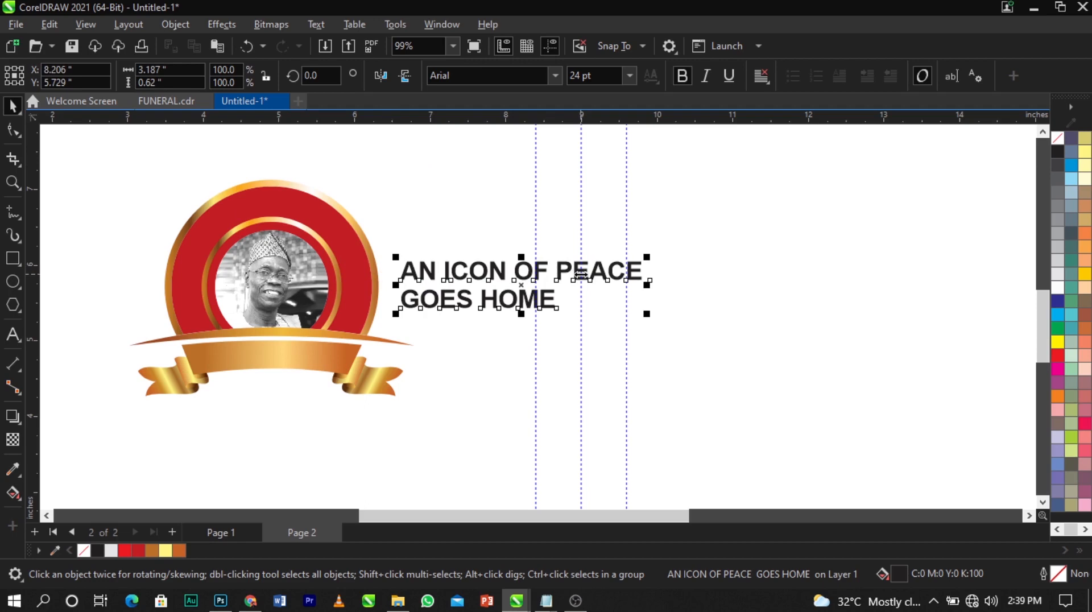
pyautogui.hotkey('ctrl', 'k')
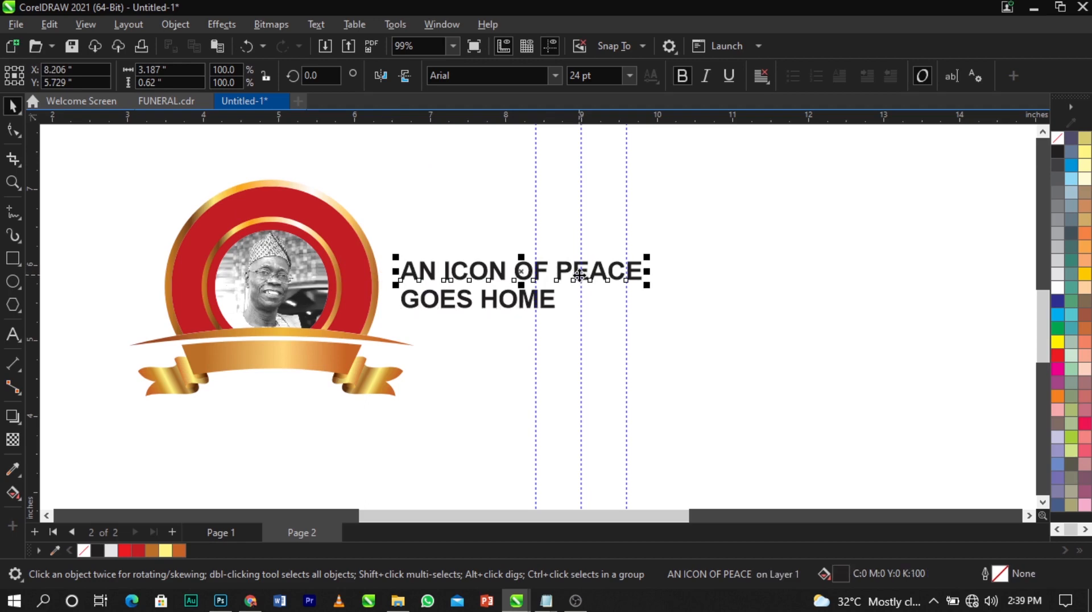
# Place AN ICON OF PEACE above the emblem over the red ring, undoing an accidental ring move
pyautogui.moveTo(581, 275); pyautogui.dragTo(336, 171)
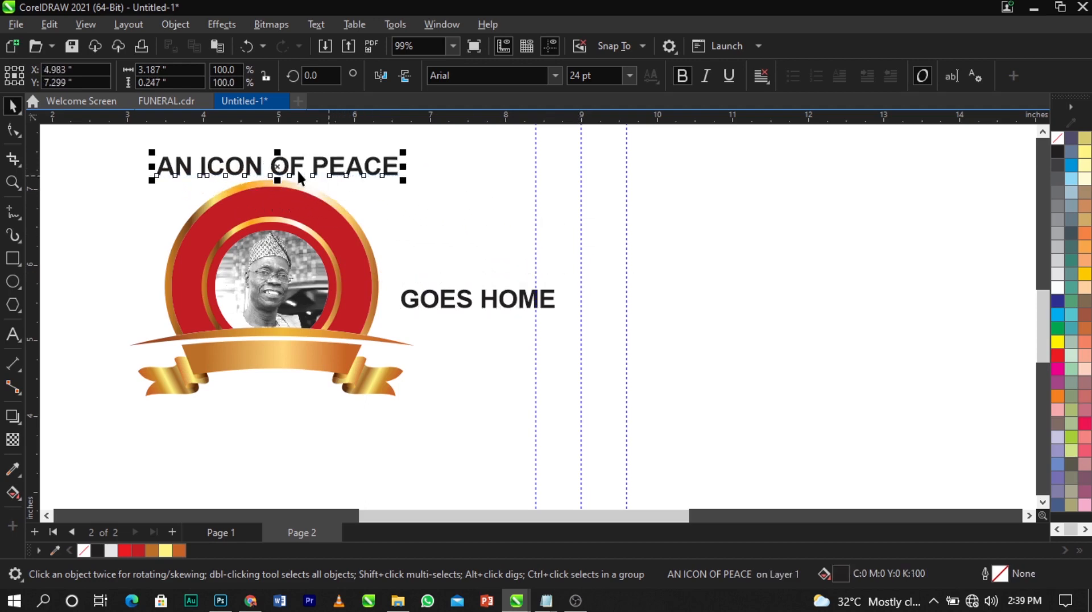
pyautogui.scroll(2, 297, 169)
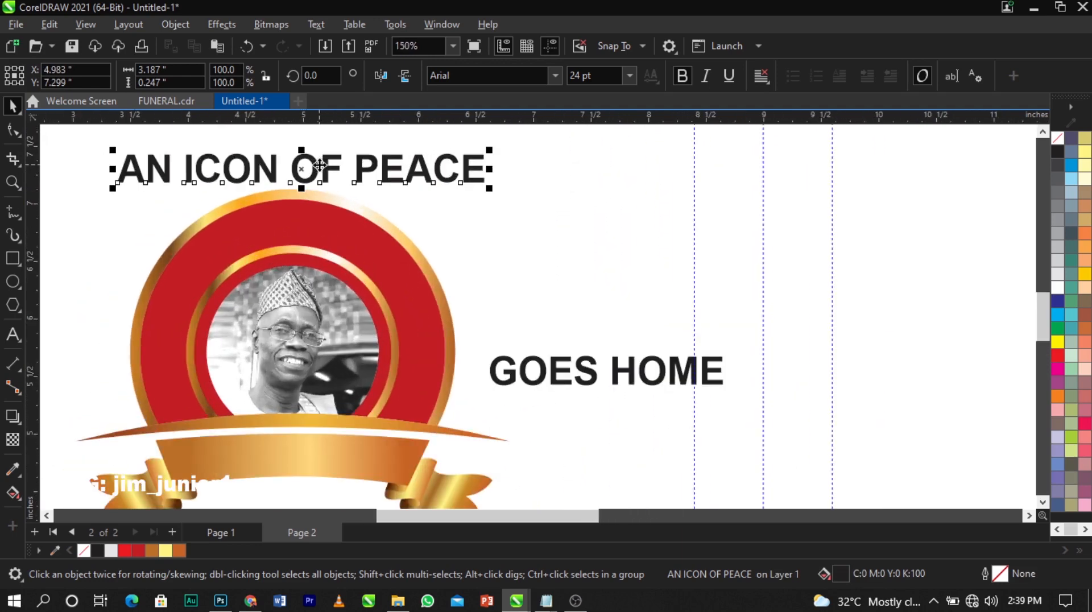
pyautogui.click(323, 219)
pyautogui.click(512, 209)
pyautogui.moveTo(350, 220); pyautogui.dragTo(373, 199)
pyautogui.hotkey('ctrl', 'z')
pyautogui.hotkey('ctrl', 'z')
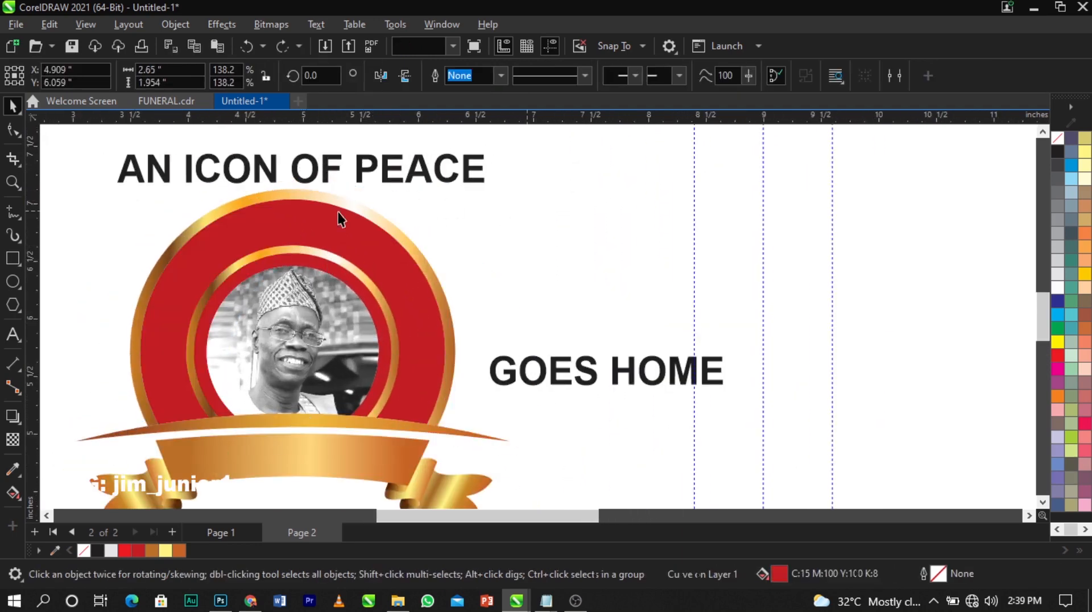
pyautogui.click(315, 173)
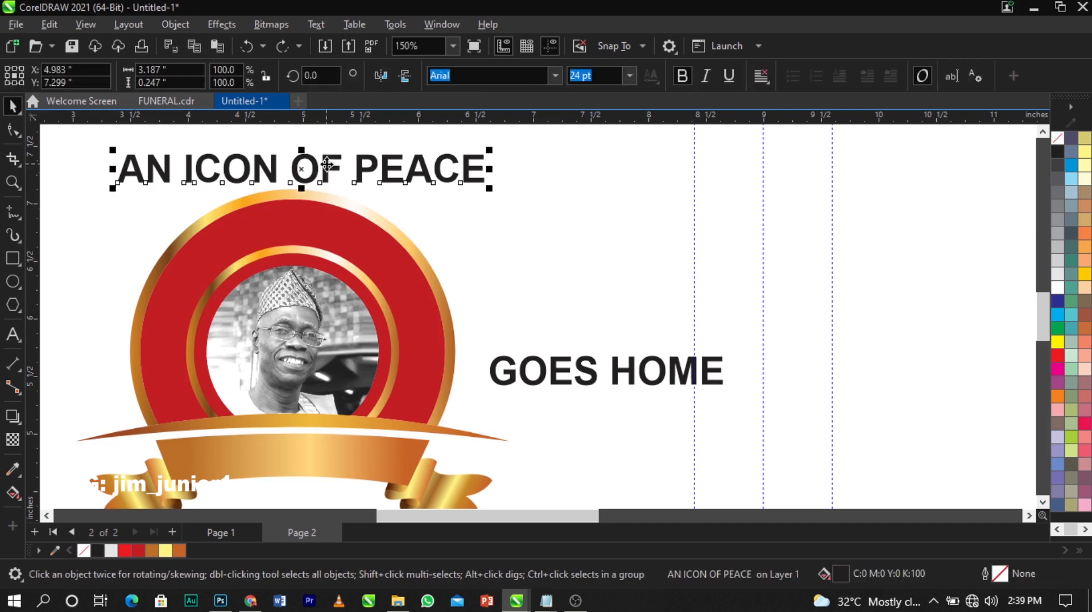
pyautogui.moveTo(327, 165); pyautogui.dragTo(335, 206)
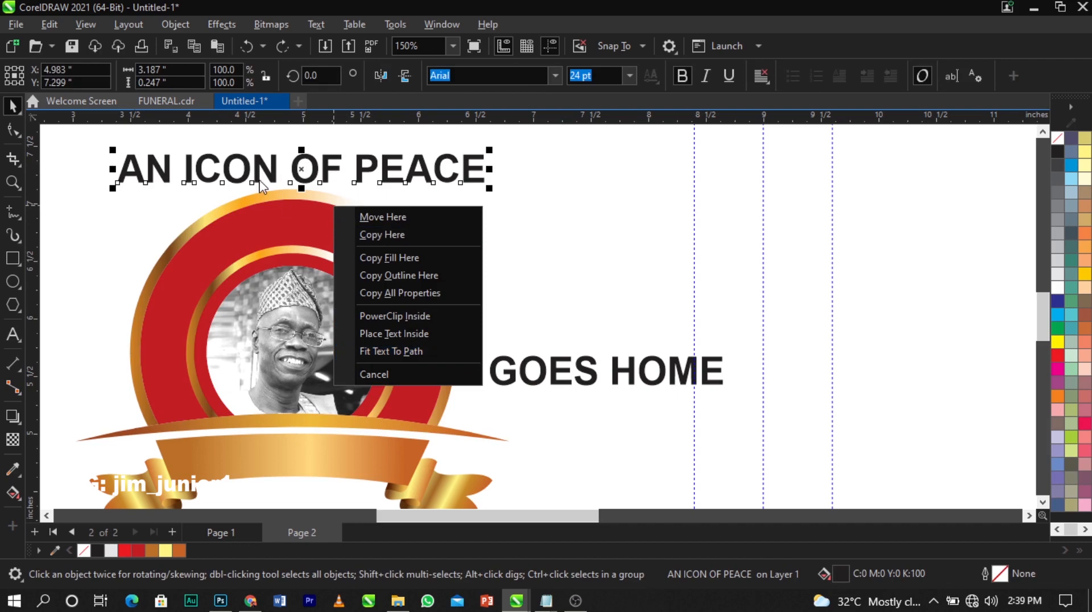
# Fit AN ICON OF PEACE to the red ring, offset inside it, at 20 pt
pyautogui.click(452, 351)
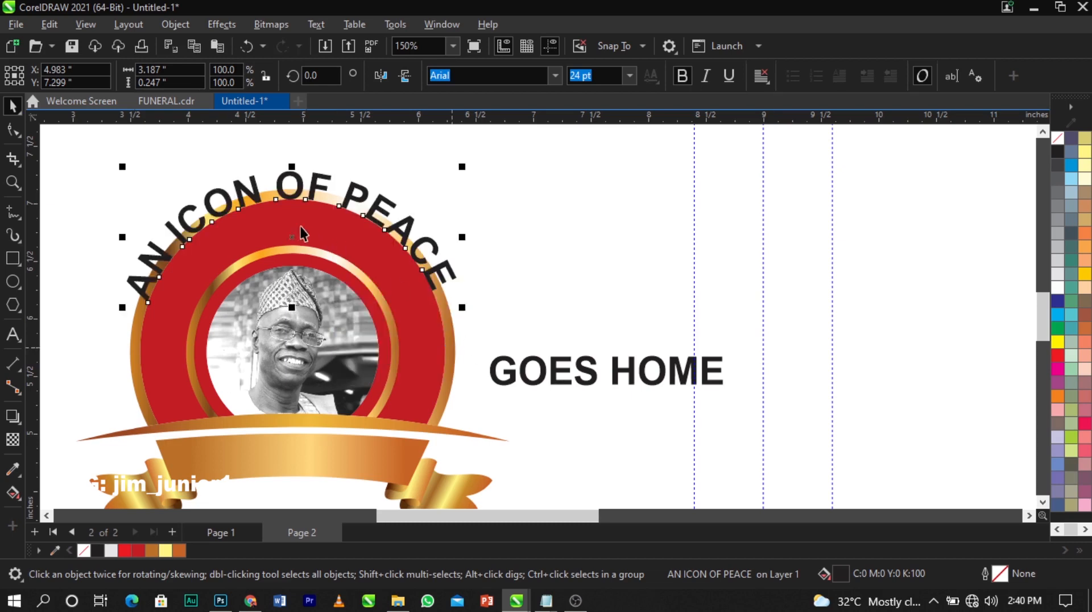
pyautogui.moveTo(292, 236); pyautogui.dragTo(295, 274)
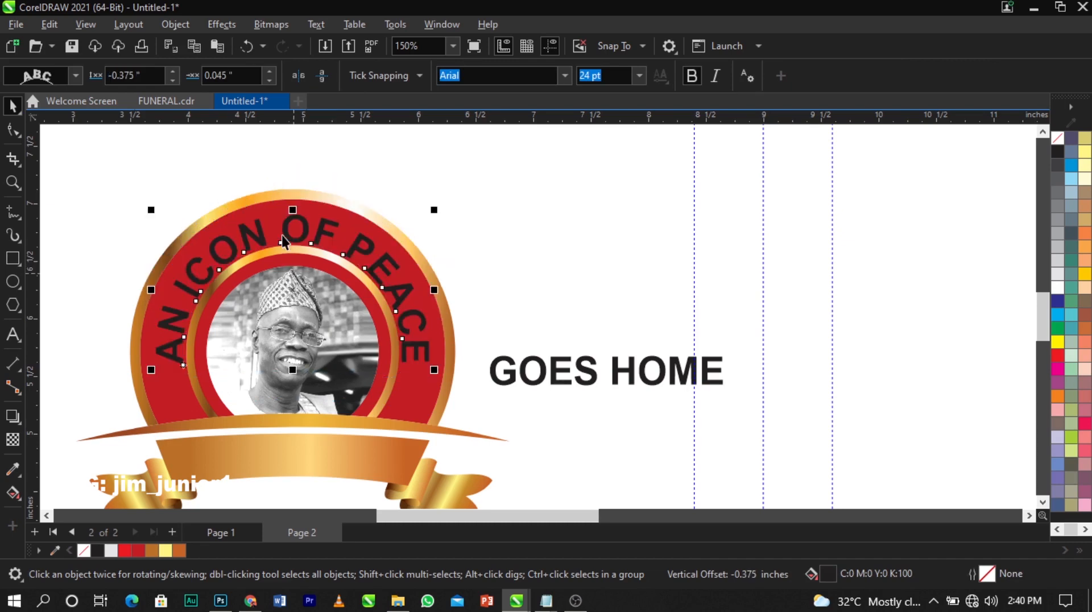
pyautogui.scroll(3, 282, 235)
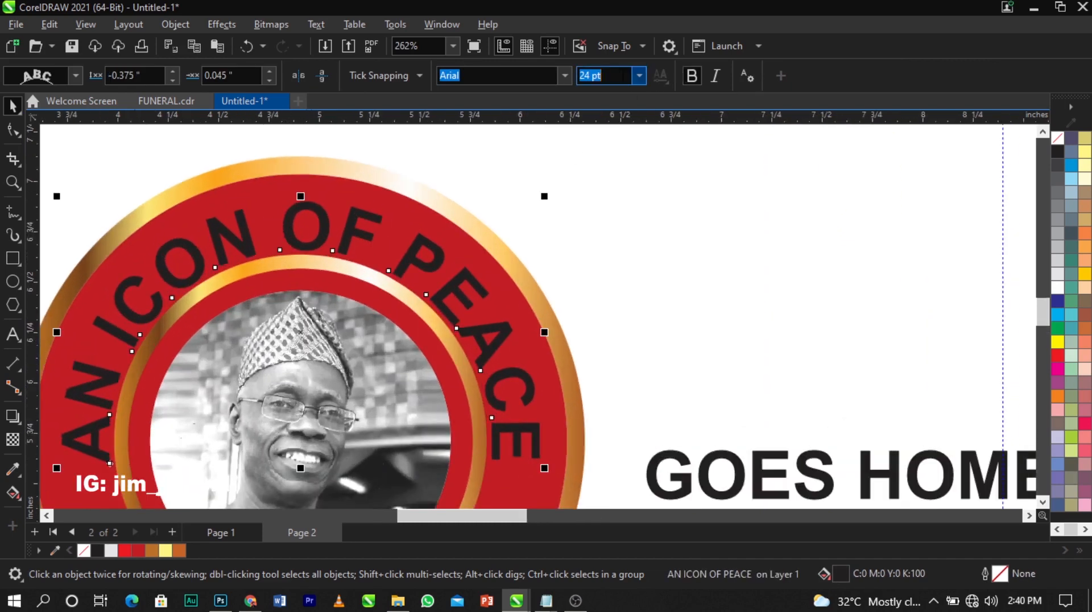
pyautogui.write('20')
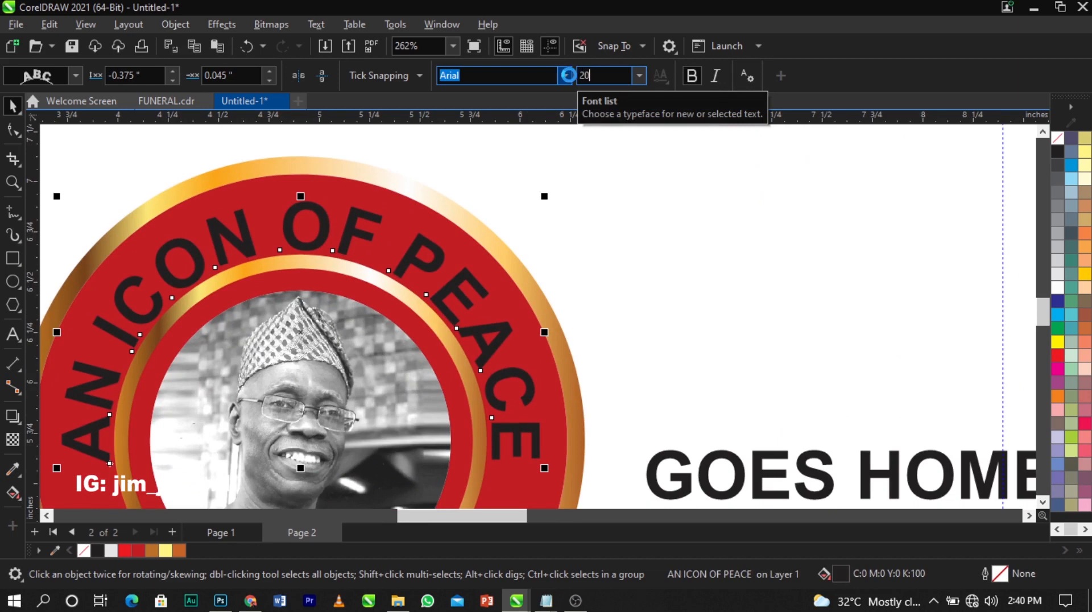
pyautogui.press('Return')
# Reselect the curved title text, undoing a slight accidental enlargement
pyautogui.scroll(-3, 318, 245)
pyautogui.scroll(2, 317, 245)
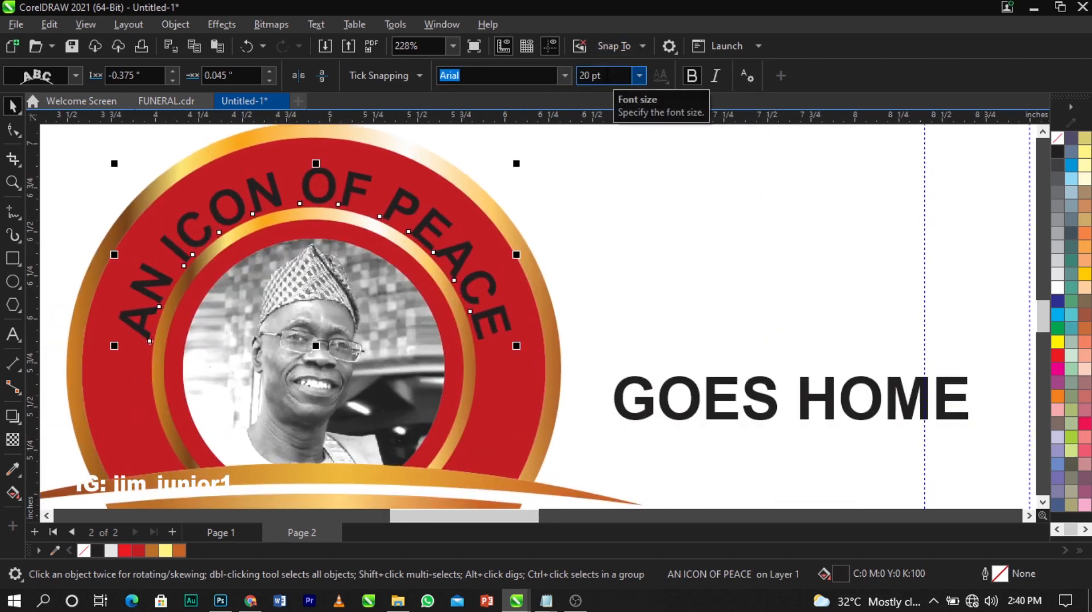
pyautogui.scroll(2, 281, 190)
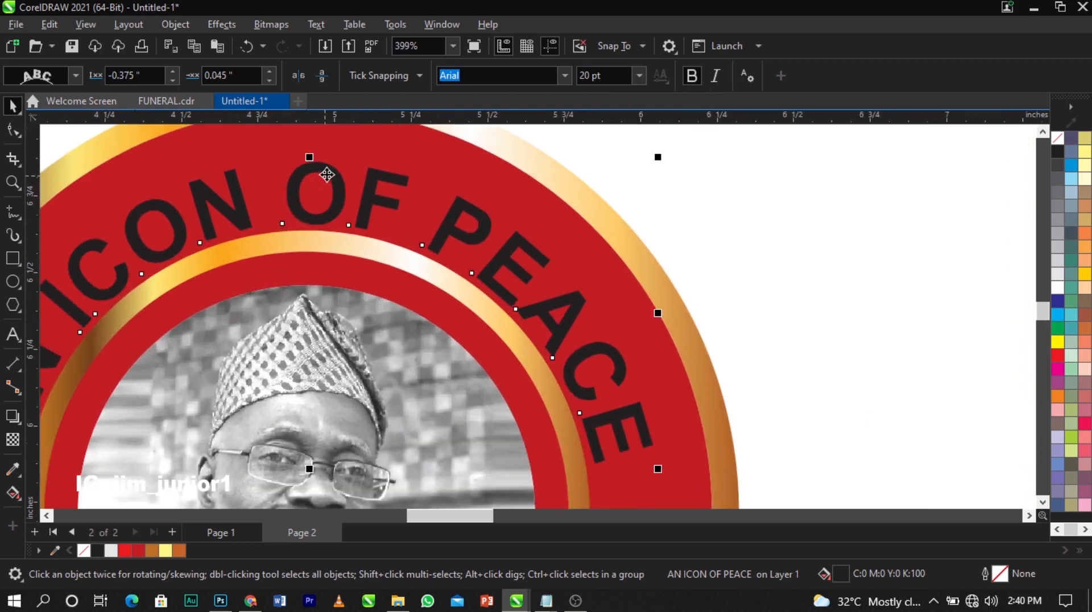
pyautogui.scroll(-1, 321, 162)
pyautogui.click(329, 175)
pyautogui.scroll(-1, 336, 186)
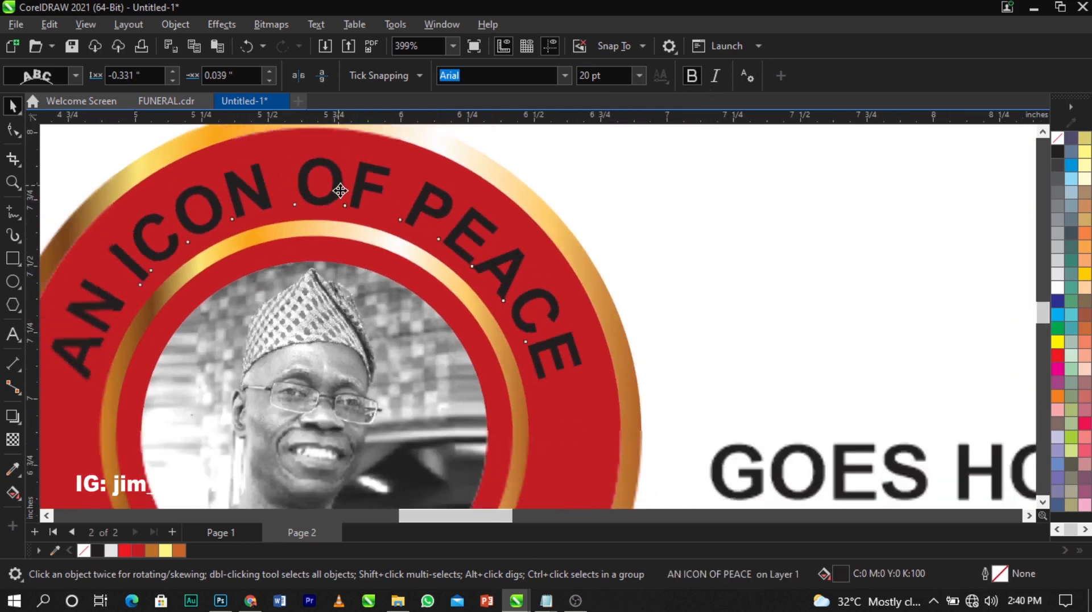
pyautogui.click(658, 230)
pyautogui.click(507, 256)
pyautogui.scroll(-3, 506, 236)
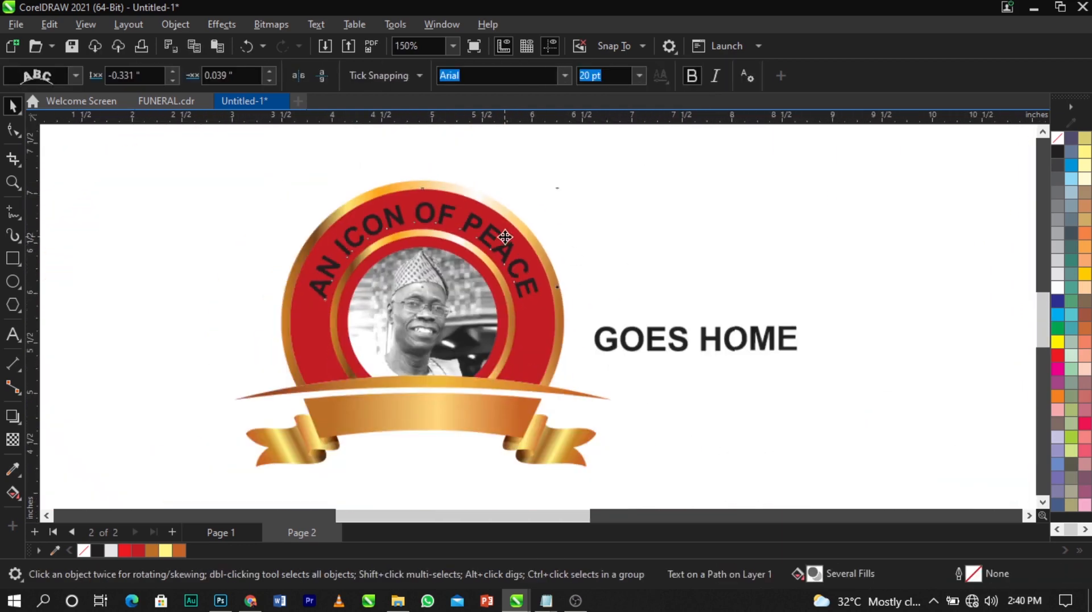
pyautogui.scroll(1, 532, 277)
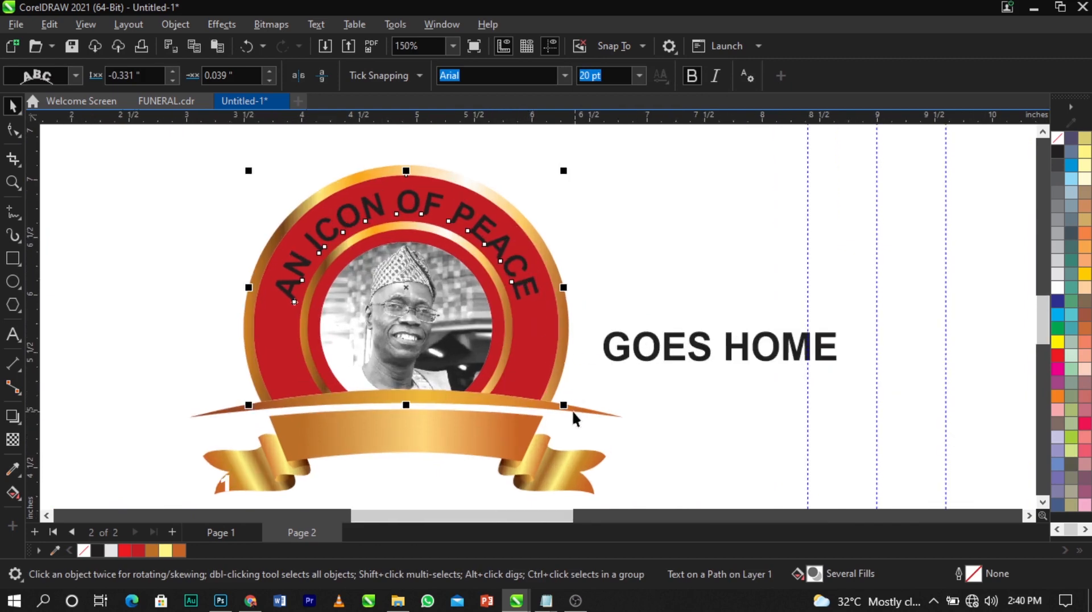
pyautogui.moveTo(565, 404); pyautogui.dragTo(569, 405)
pyautogui.hotkey('ctrl', 'z')
pyautogui.click(603, 269)
pyautogui.click(479, 235)
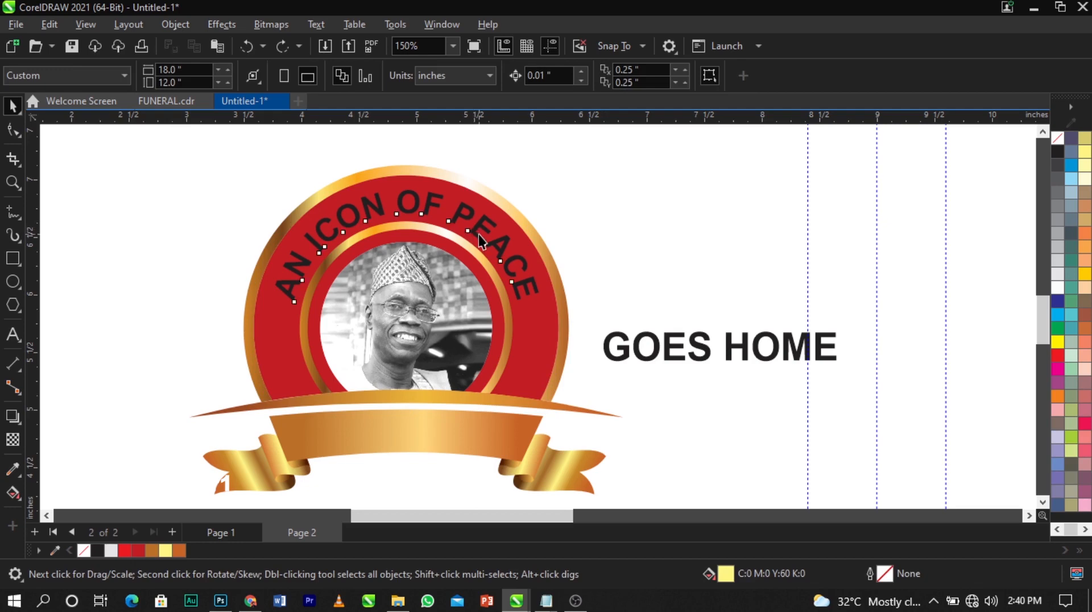
# Select the curved text with its path, undo a stray nudge, then select the gold inner ring
pyautogui.hotkey('ctrl', 'k')
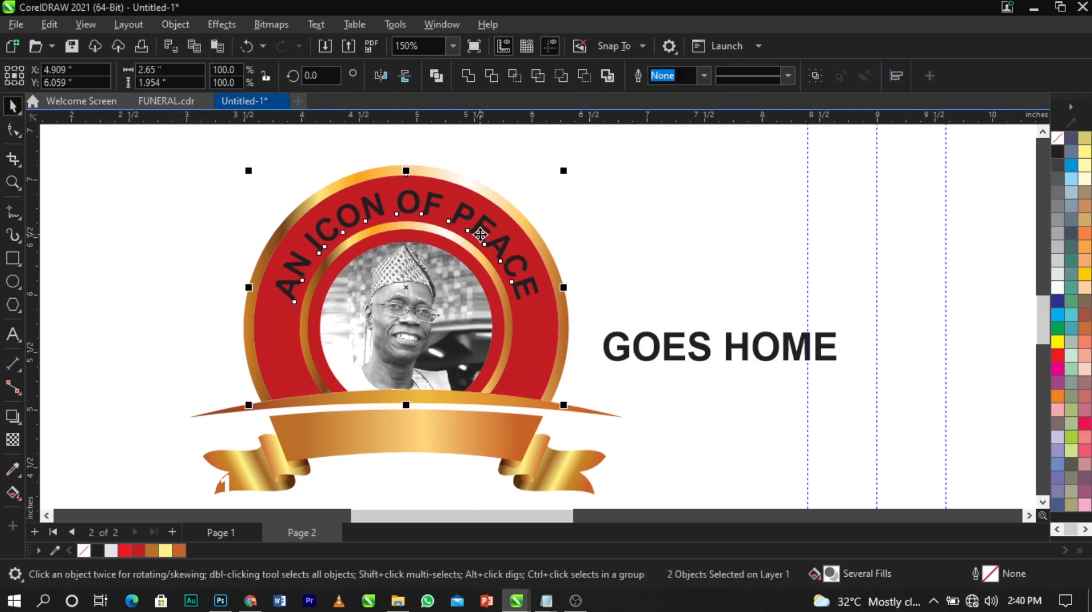
pyautogui.click(547, 230)
pyautogui.click(498, 247)
pyautogui.moveTo(502, 244); pyautogui.dragTo(515, 218)
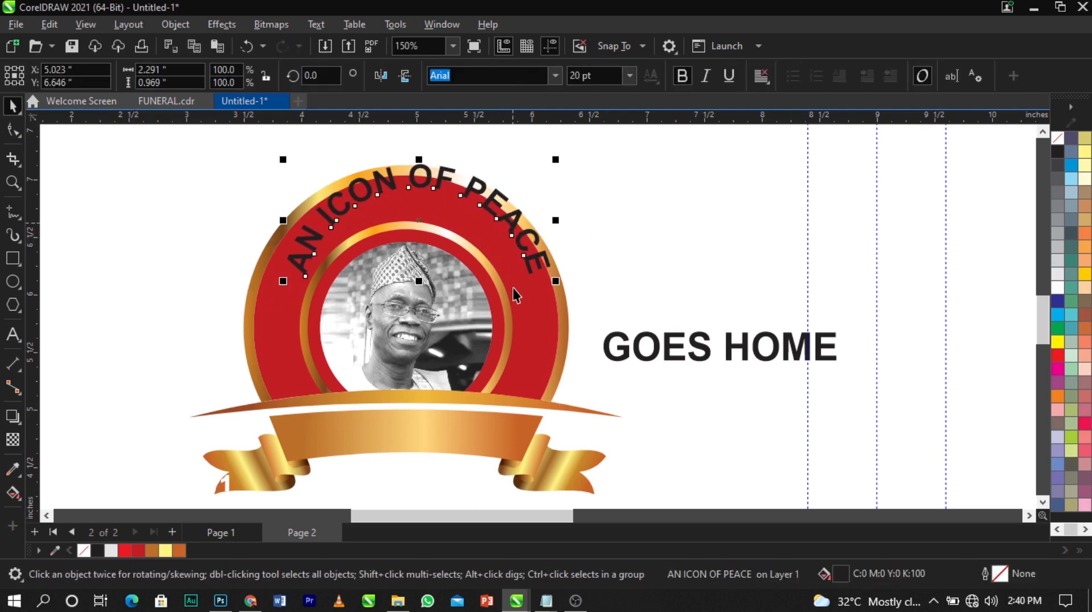
pyautogui.hotkey('ctrl', 'z')
pyautogui.click(535, 326)
pyautogui.click(620, 233)
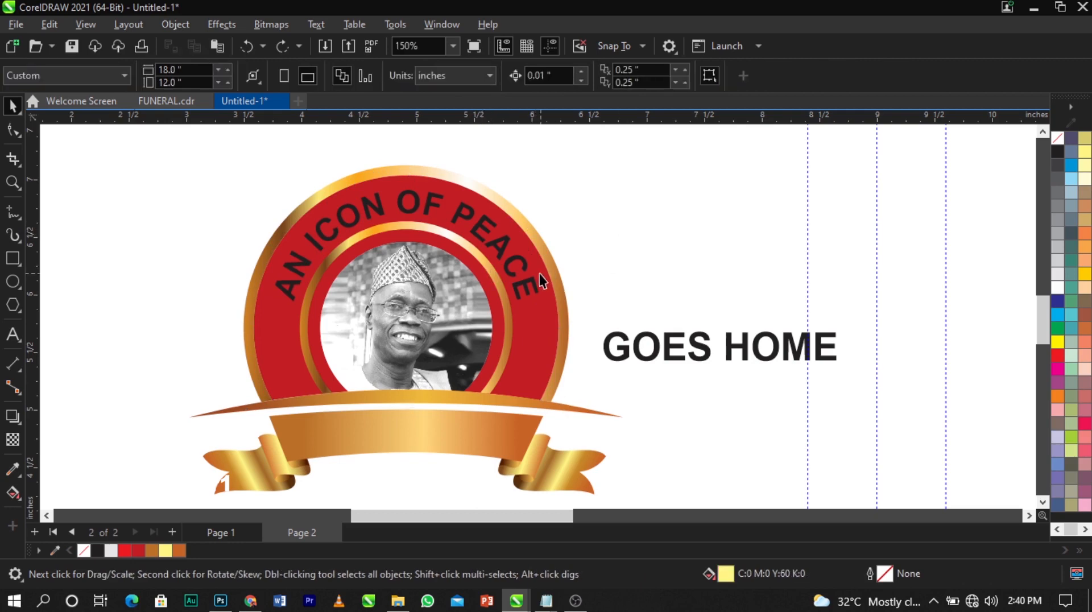
pyautogui.scroll(2, 385, 216)
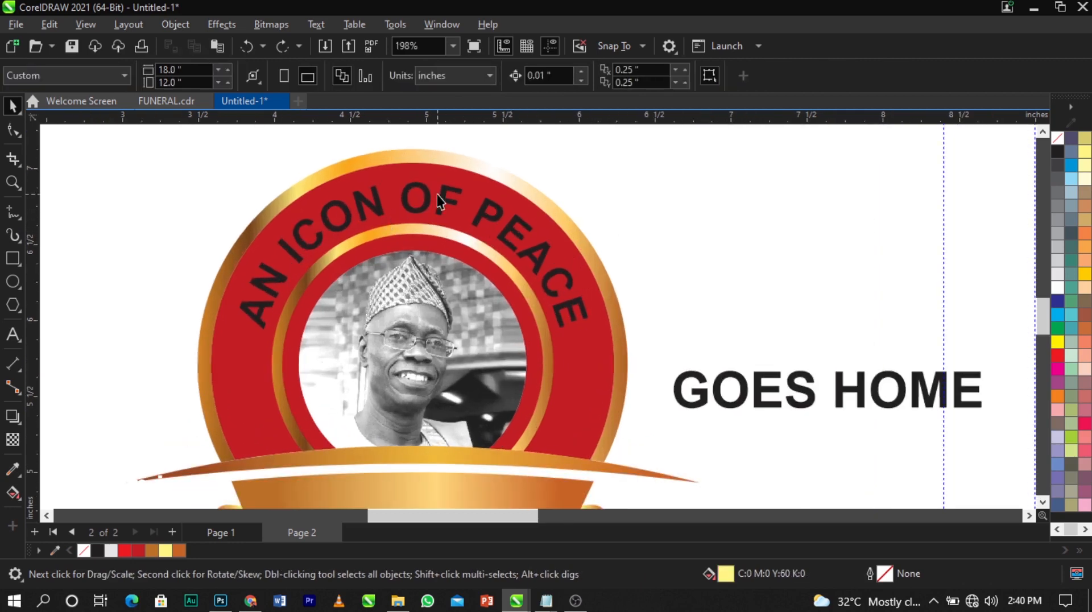
pyautogui.scroll(2, 438, 195)
pyautogui.click(408, 211)
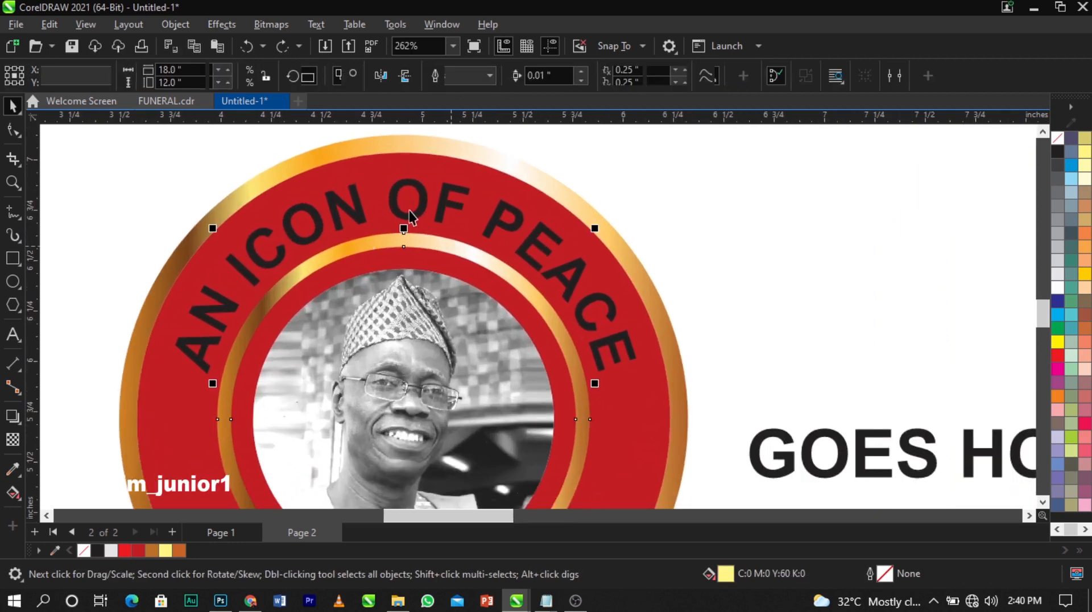
pyautogui.click(467, 242)
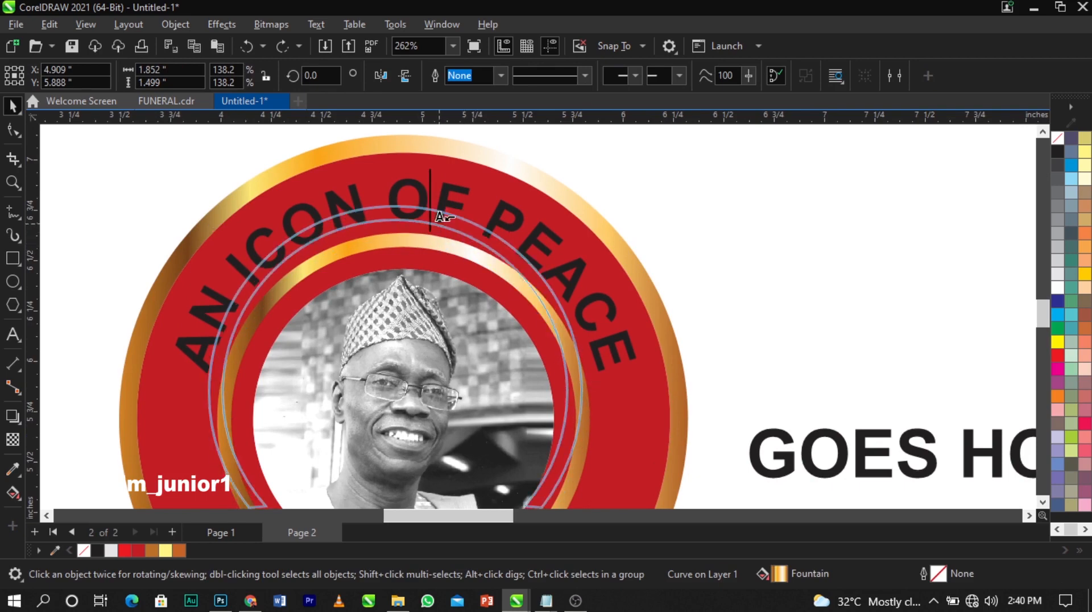
# Copy the gold inner ring's fill onto the AN ICON OF PEACE arc text
pyautogui.moveTo(439, 217)
pyautogui.mouseDown()
pyautogui.moveTo(457, 209)
pyautogui.moveTo(439, 217)
pyautogui.mouseUp()
pyautogui.click(433, 245)
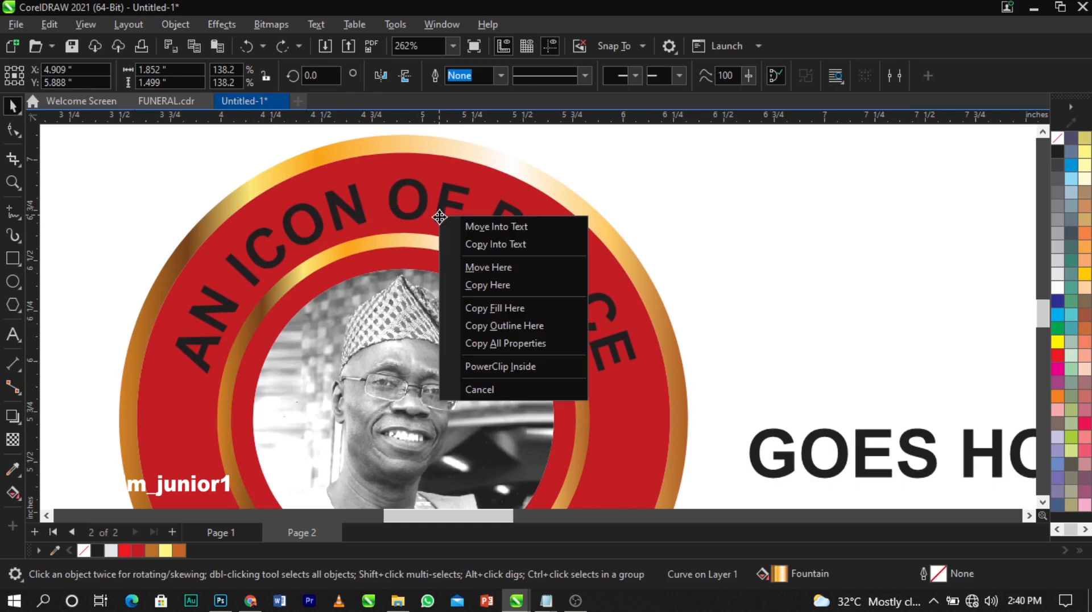
pyautogui.press('Escape')
pyautogui.scroll(6, 442, 233)
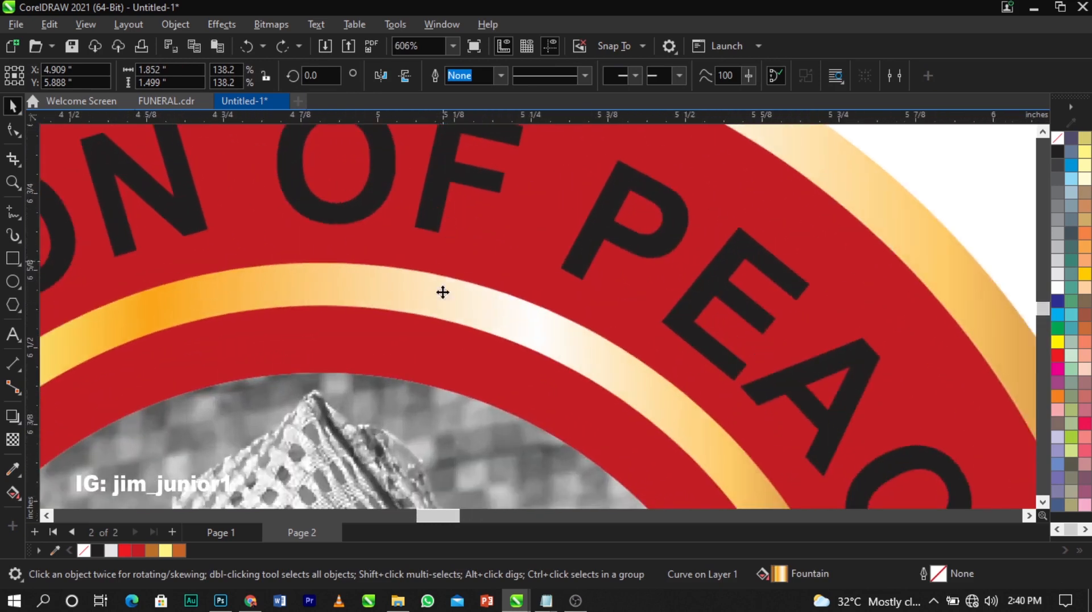
pyautogui.press('F8')
pyautogui.click(434, 225)
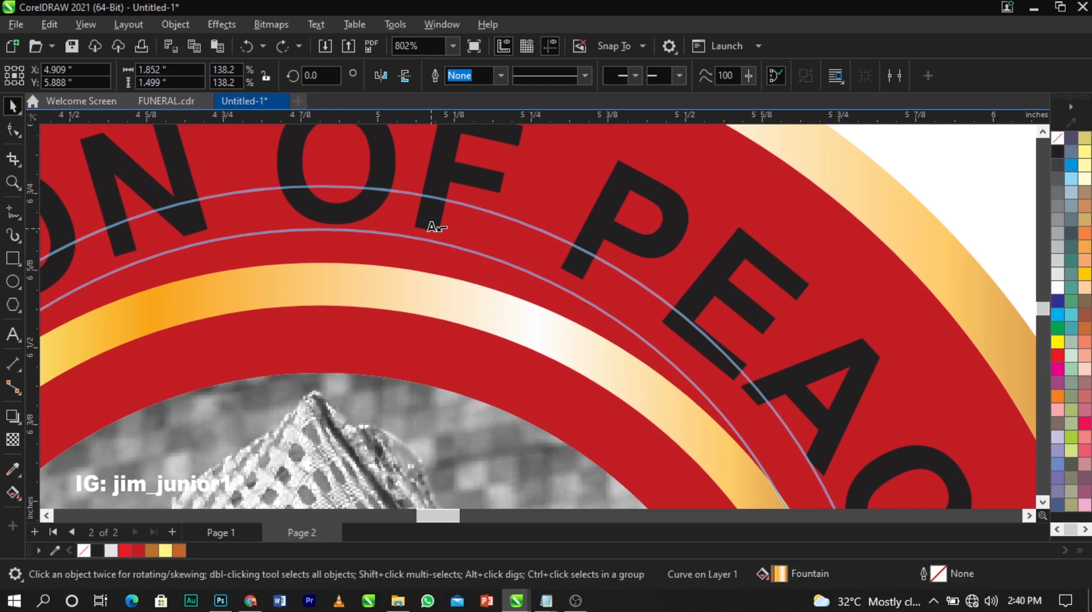
pyautogui.rightClick(432, 229)
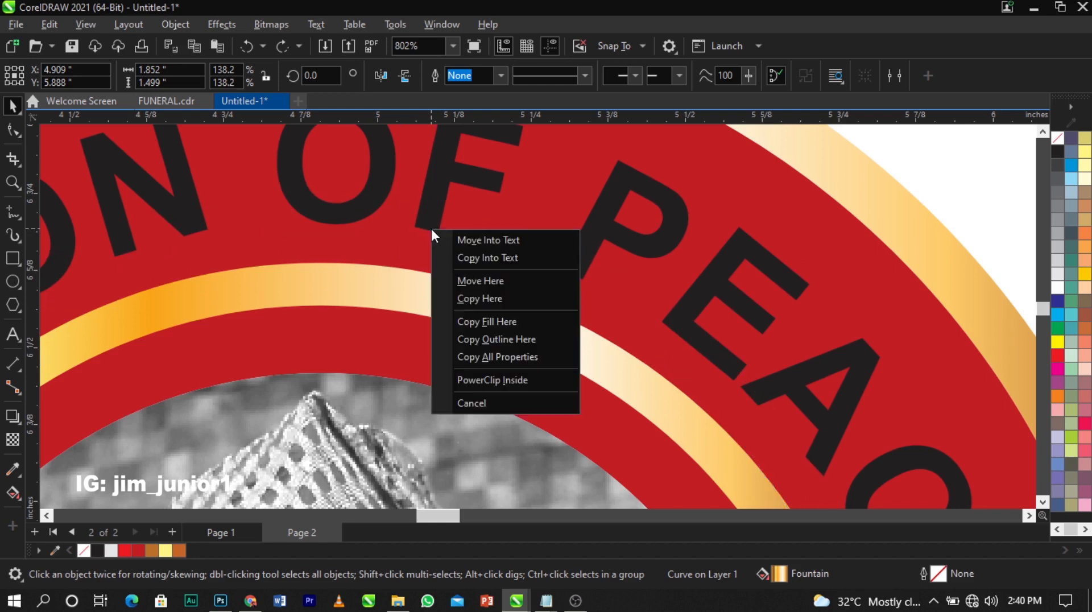
pyautogui.click(473, 318)
# Stretch the gold gradient across the arc text and zoom in to frame the whole badge
pyautogui.scroll(-6, 444, 262)
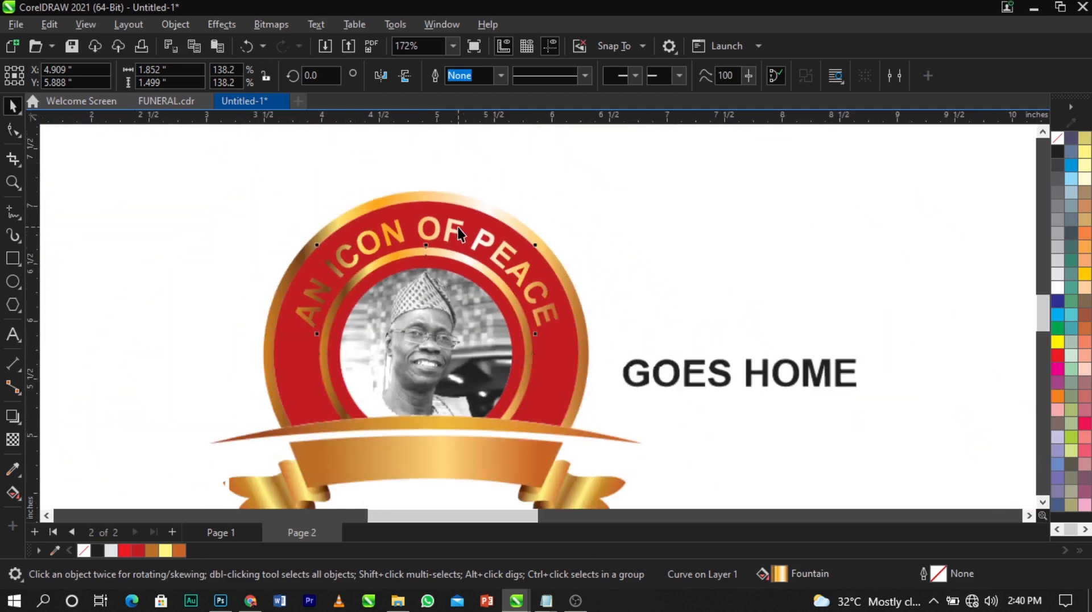
pyautogui.click(493, 255)
pyautogui.click(13, 492)
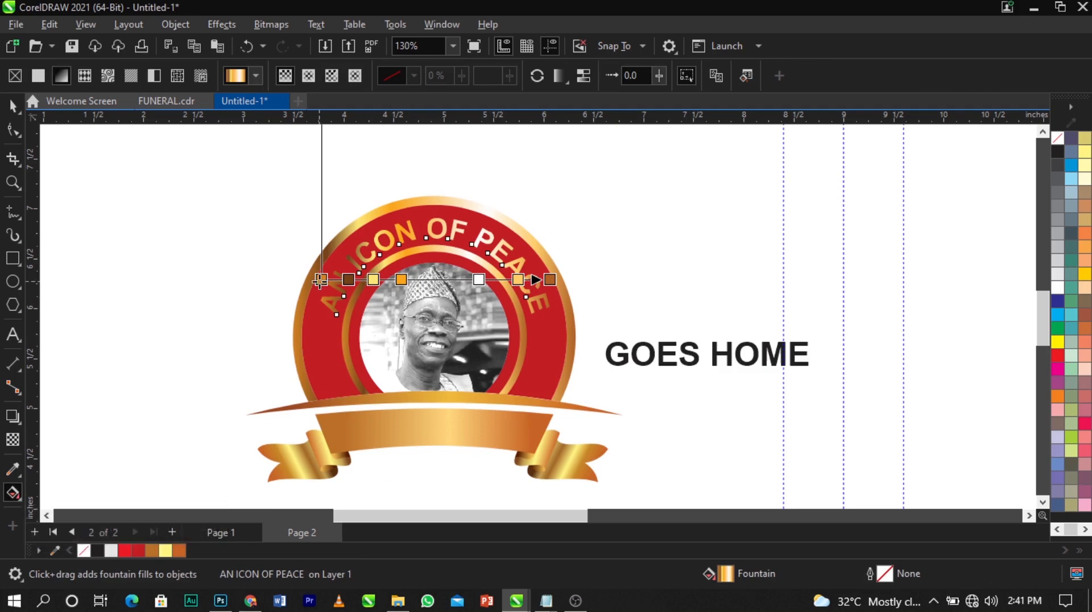
pyautogui.moveTo(322, 280); pyautogui.dragTo(190, 275)
pyautogui.moveTo(550, 280); pyautogui.dragTo(630, 271)
pyautogui.click(663, 285)
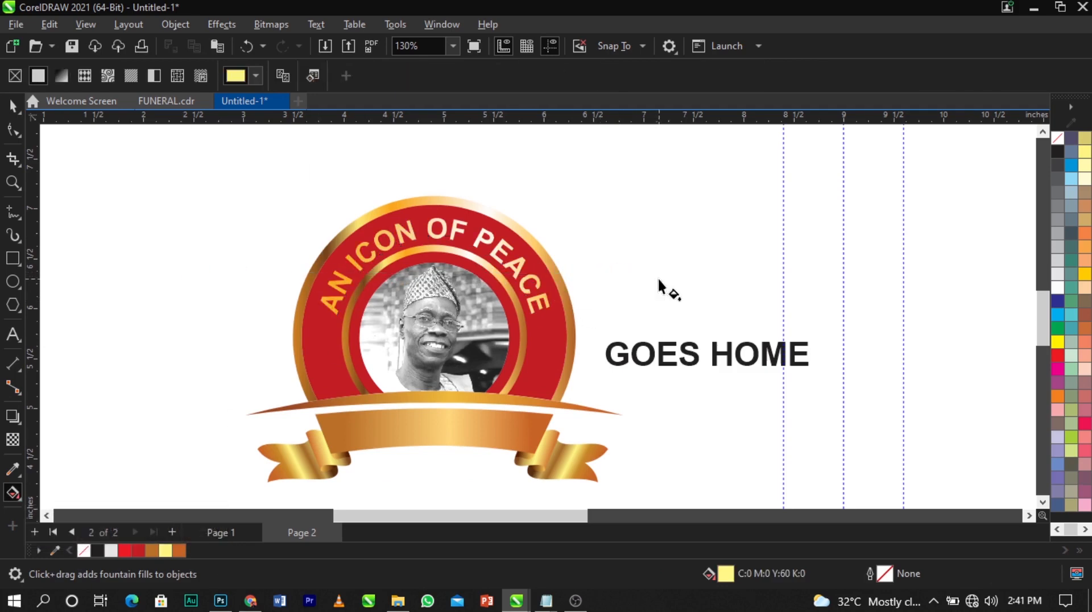
pyautogui.press('space')
pyautogui.scroll(-2, 381, 193)
pyautogui.press('F2')
pyautogui.moveTo(251, 188); pyautogui.dragTo(657, 403)
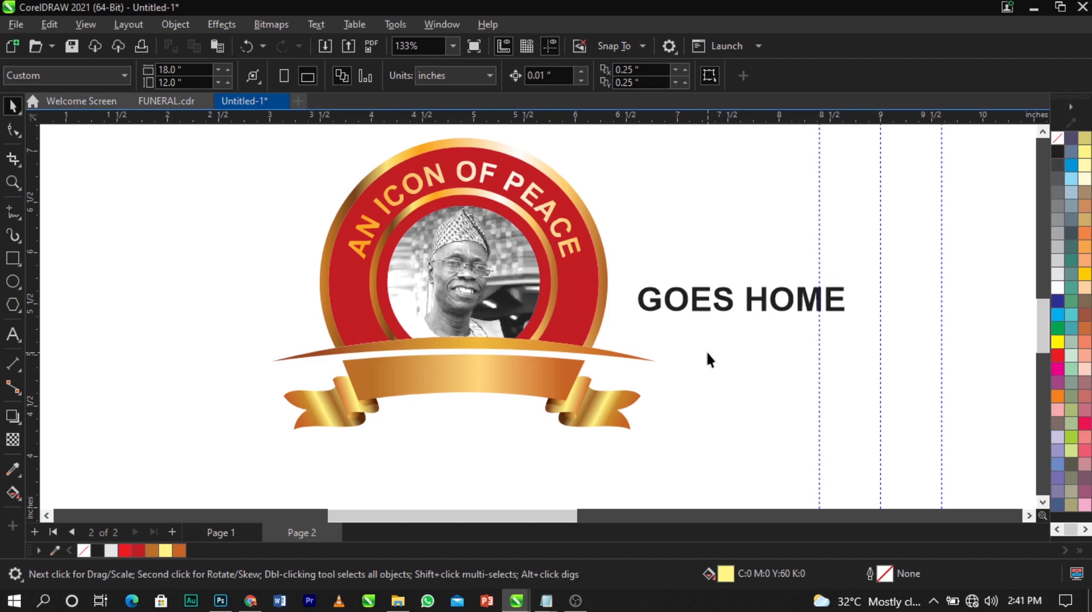
# Move GOES HOME below the ribbon and shrink it to about 18.9 pt
pyautogui.click(749, 304)
pyautogui.moveTo(756, 301); pyautogui.dragTo(484, 434)
pyautogui.scroll(3, 484, 434)
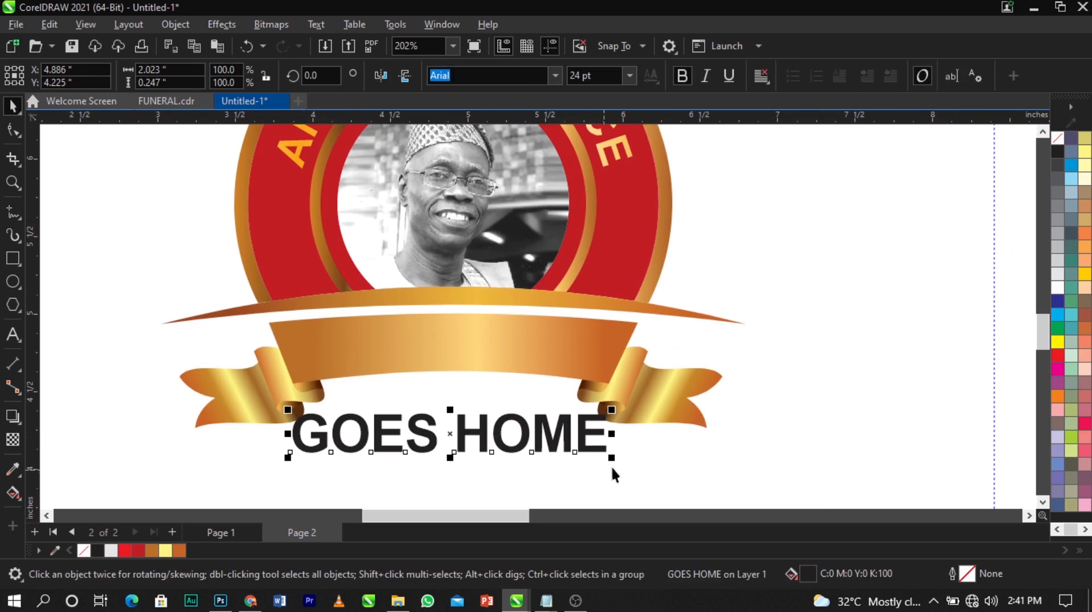
pyautogui.moveTo(612, 459); pyautogui.dragTo(546, 450)
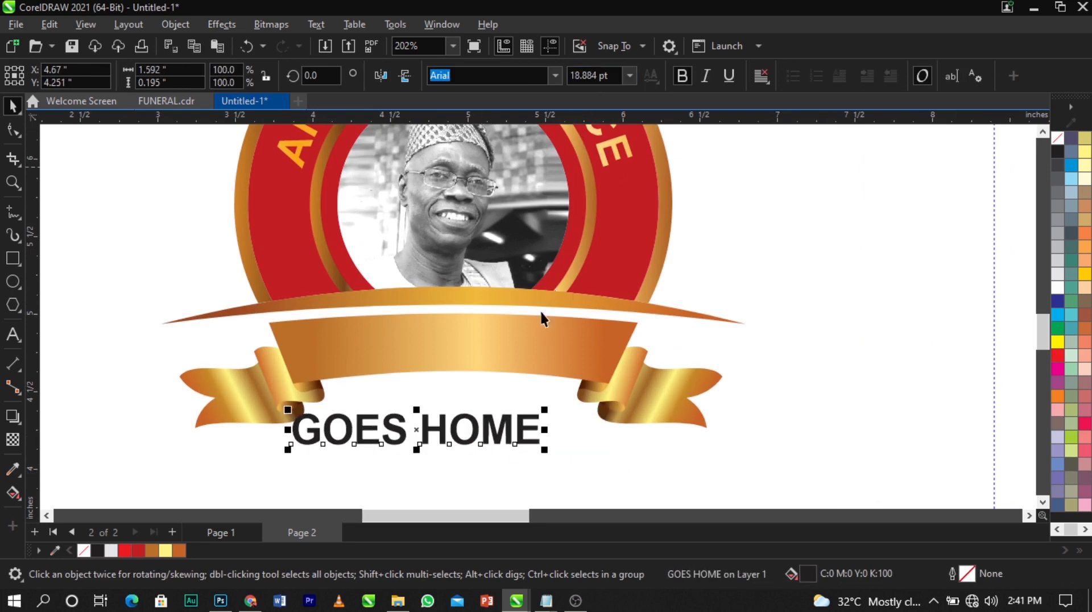
# Centre GOES HOME horizontally on the gold ribbon, just beneath it
pyautogui.click(417, 341)
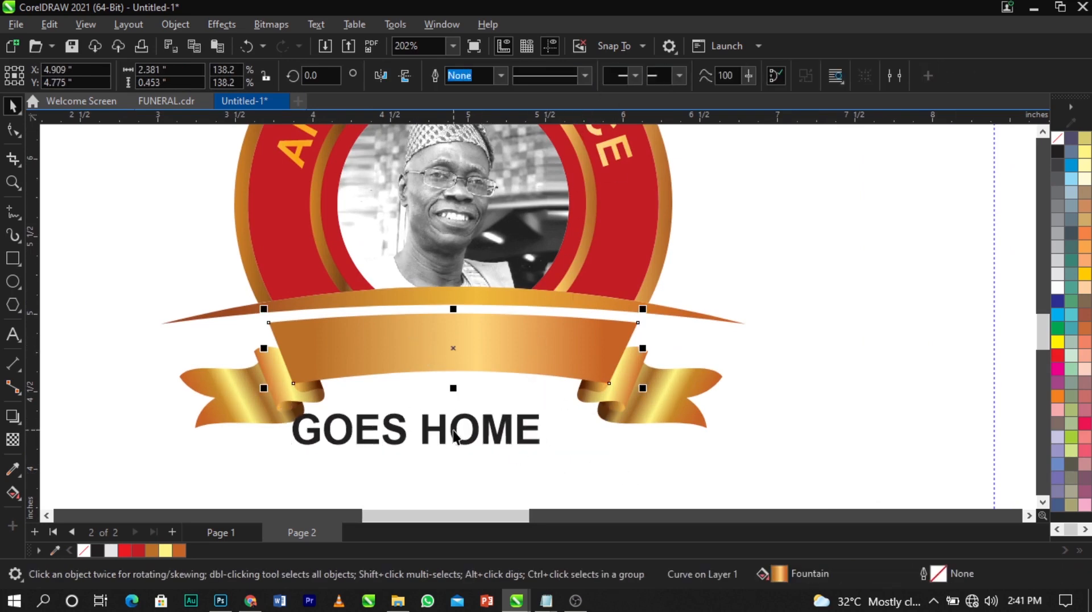
pyautogui.moveTo(456, 438); pyautogui.dragTo(495, 396)
pyautogui.click(455, 411)
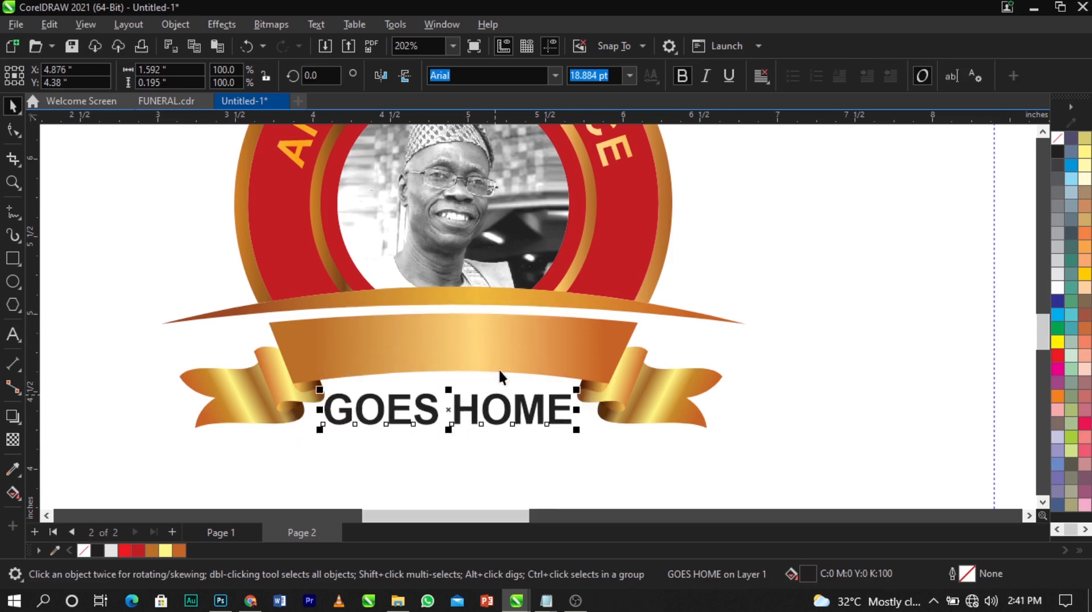
pyautogui.keyDown('shift'); pyautogui.click(502, 352); pyautogui.keyUp('shift')
pyautogui.press('c')
pyautogui.click(826, 359)
pyautogui.click(505, 420)
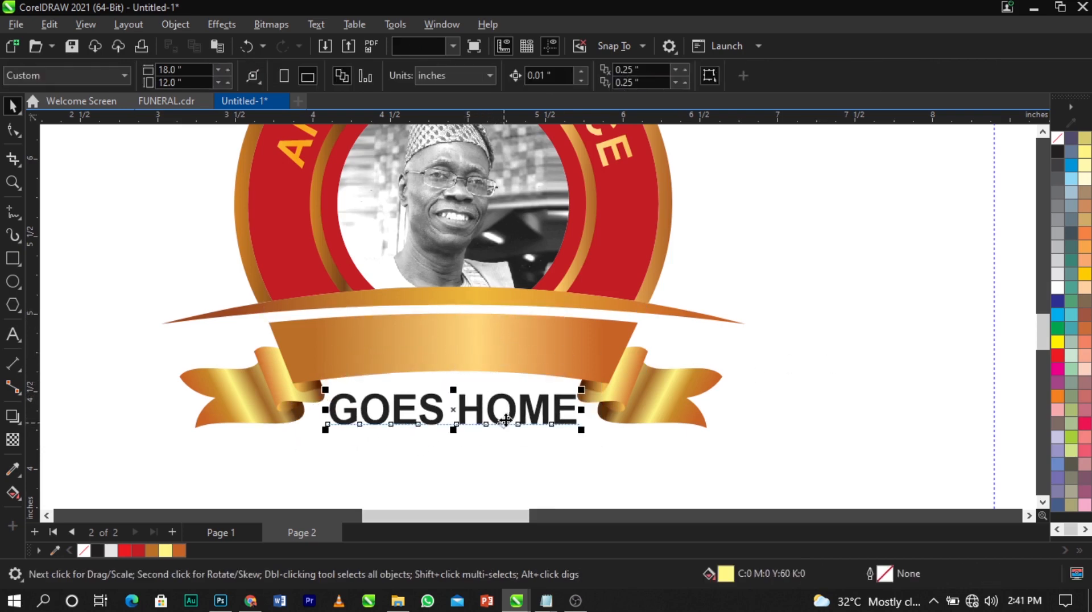
pyautogui.keyDown('shift'); pyautogui.click(543, 333); pyautogui.keyUp('shift')
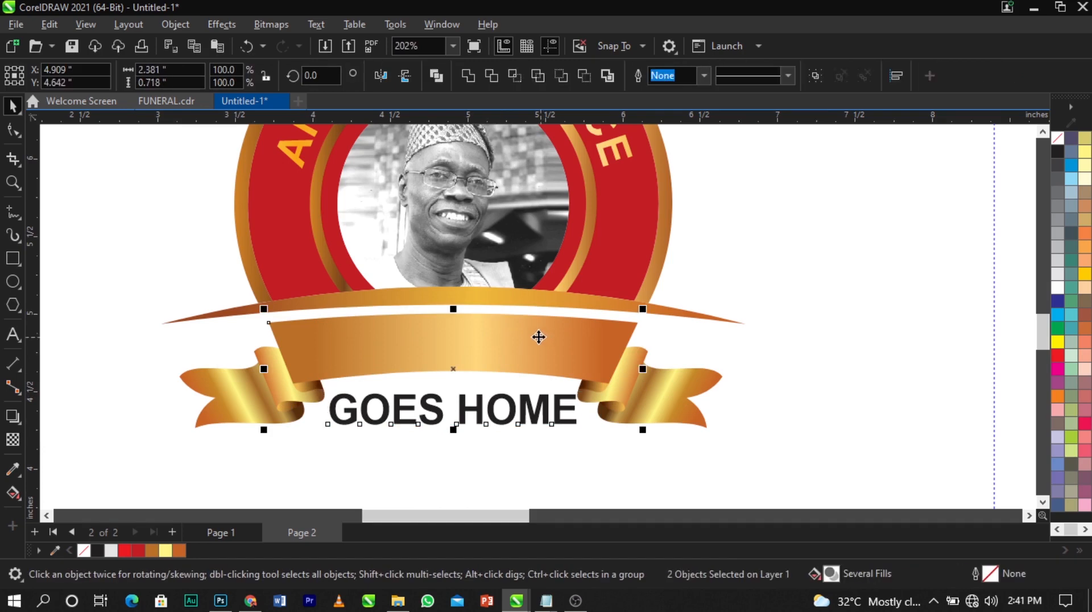
pyautogui.click(318, 23)
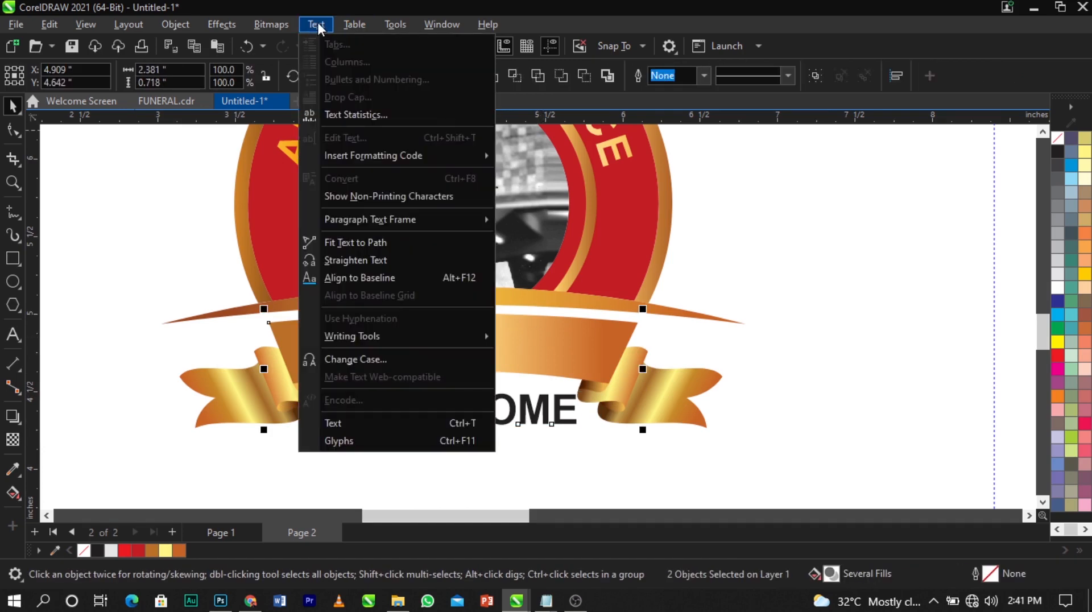
# Try fitting GOES HOME to the ribbon path via Fit Text to Path, undoing each attempt
pyautogui.click(350, 244)
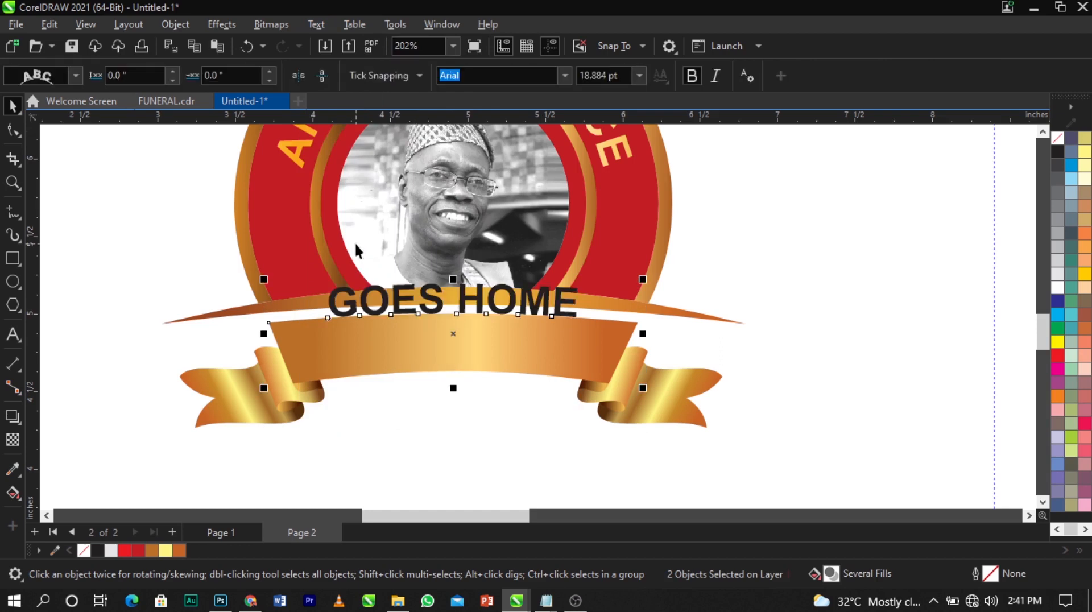
pyautogui.click(769, 329)
pyautogui.click(558, 304)
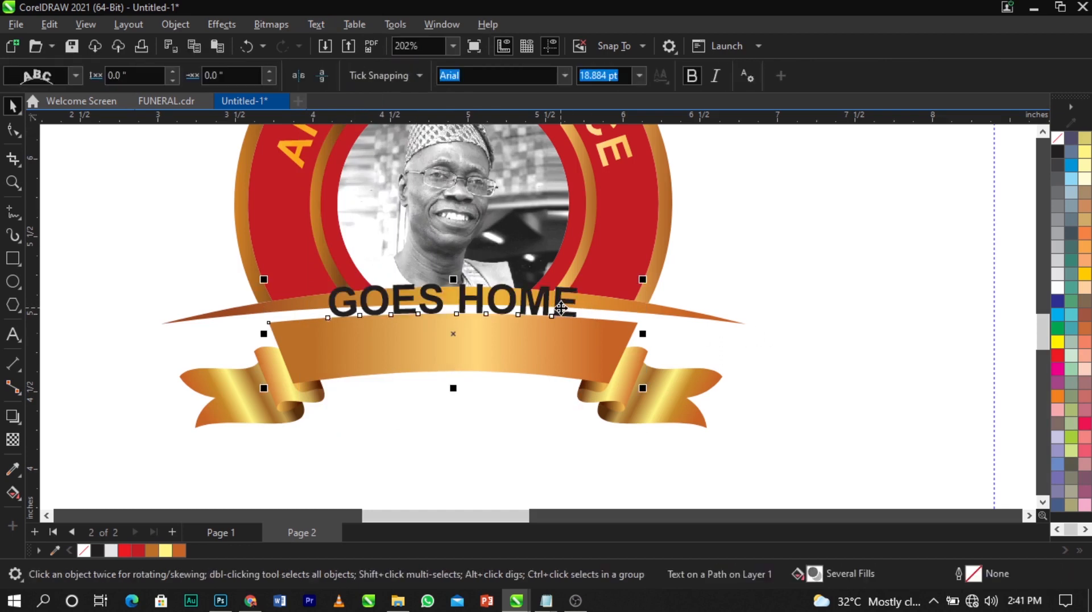
pyautogui.hotkey('ctrl', 'z')
pyautogui.click(749, 319)
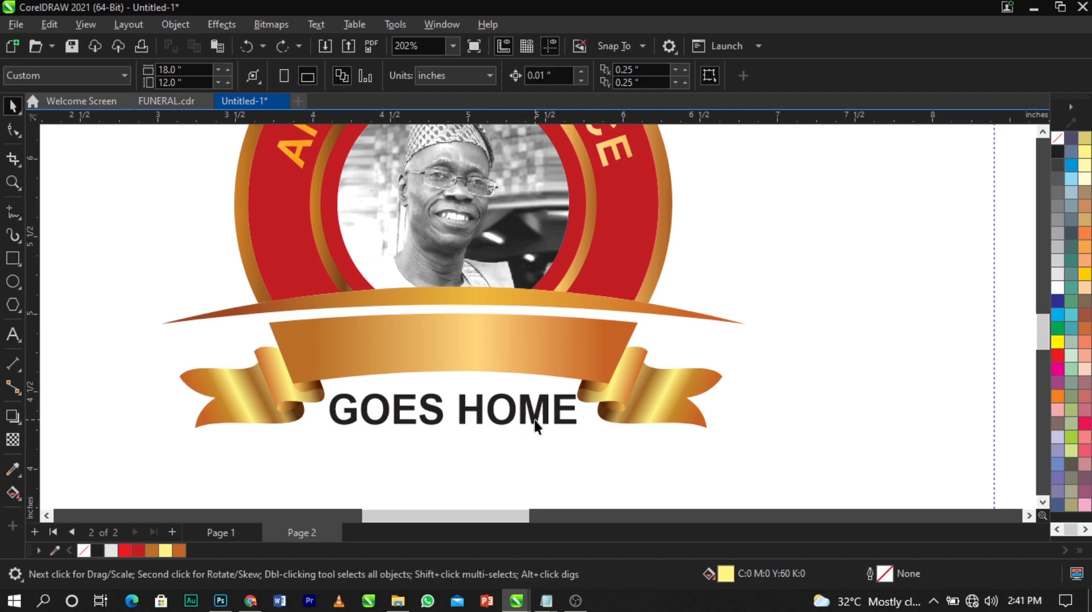
pyautogui.click(535, 422)
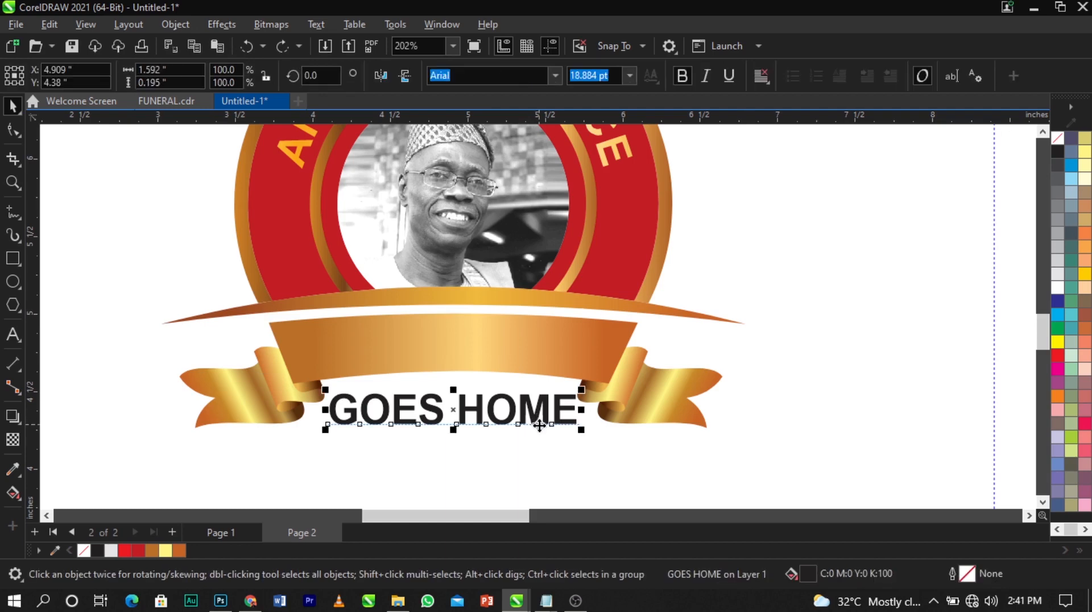
pyautogui.keyDown('shift'); pyautogui.click(495, 348); pyautogui.keyUp('shift')
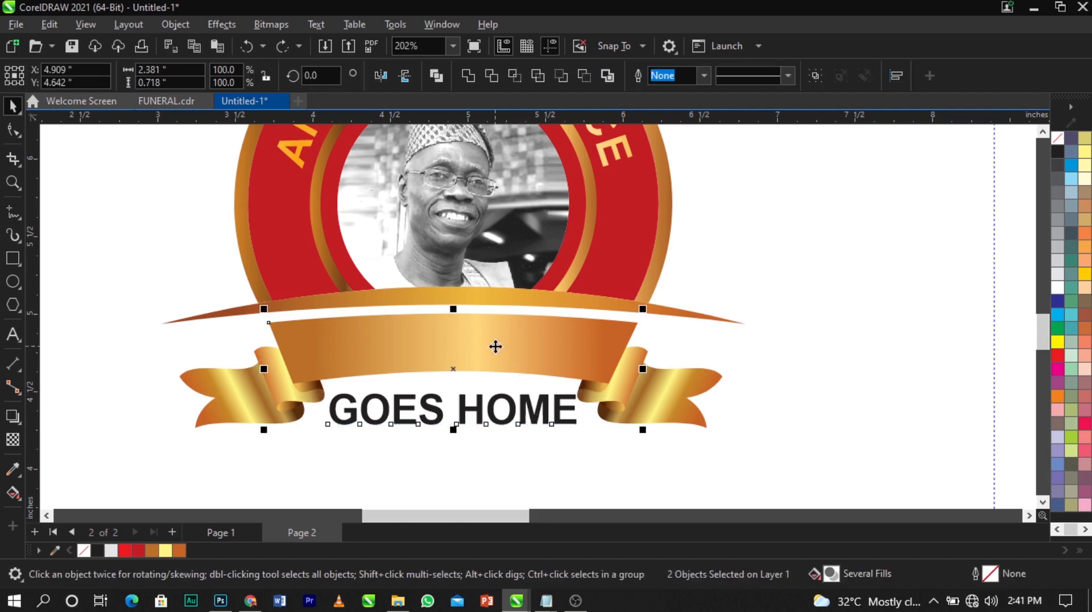
pyautogui.click(379, 19)
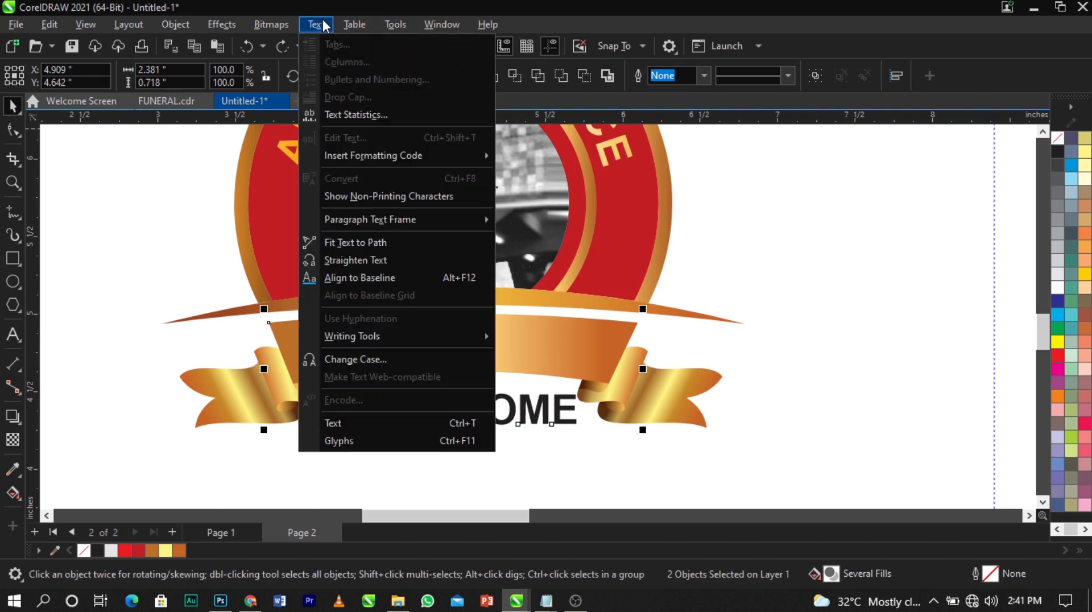
pyautogui.moveTo(348, 22)
pyautogui.click(354, 239)
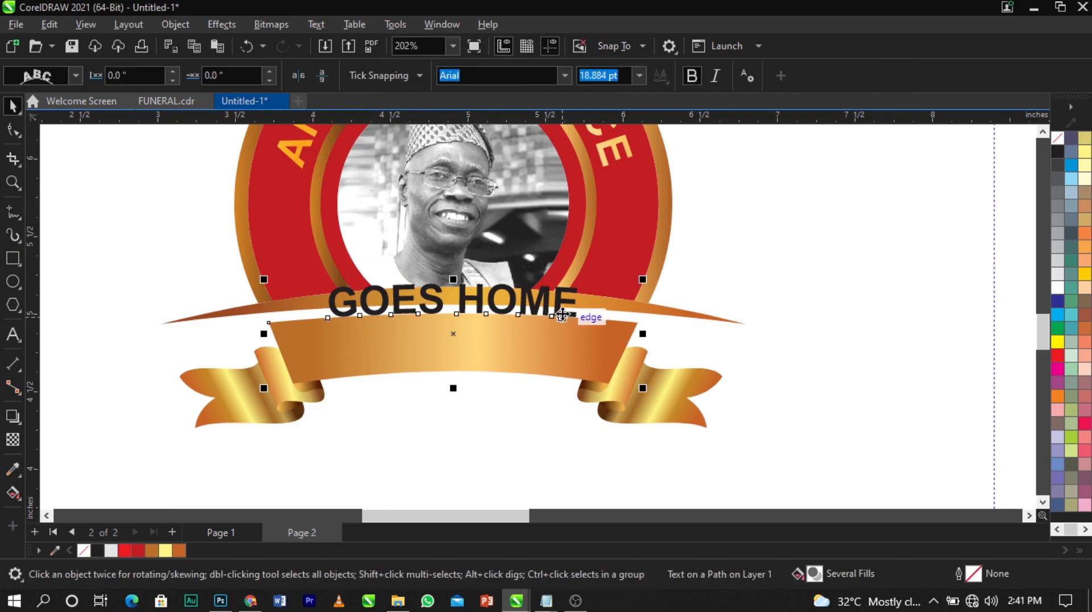
pyautogui.hotkey('ctrl', 'z')
# Fit GOES HOME along the ribbon's top edge, enlarge it to 19.24 pt, and break it from the path
pyautogui.moveTo(478, 413); pyautogui.dragTo(482, 318)
pyautogui.click(548, 461)
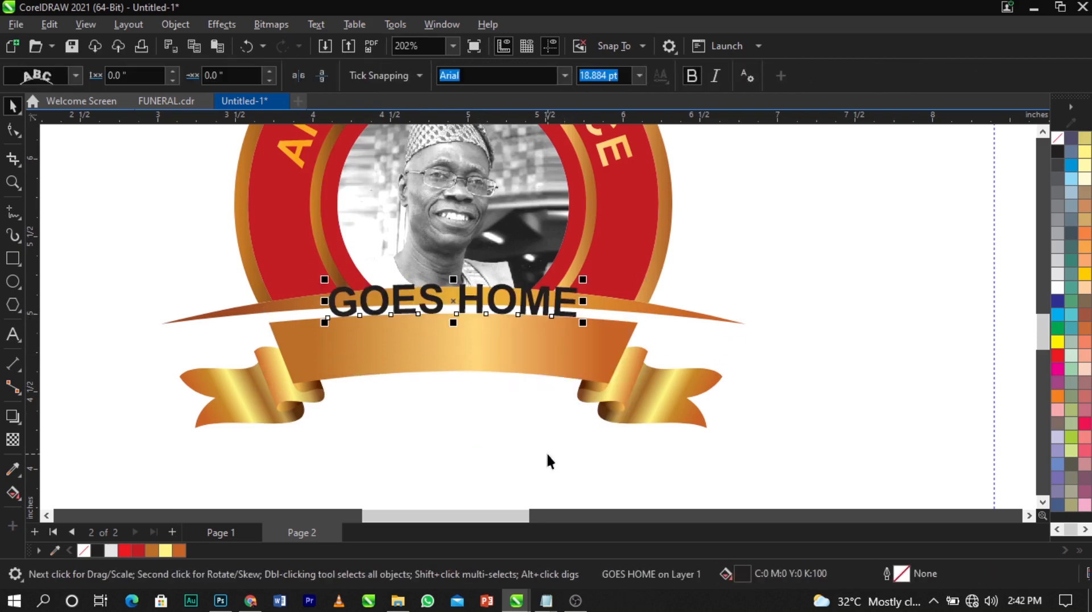
pyautogui.moveTo(584, 326); pyautogui.dragTo(586, 329)
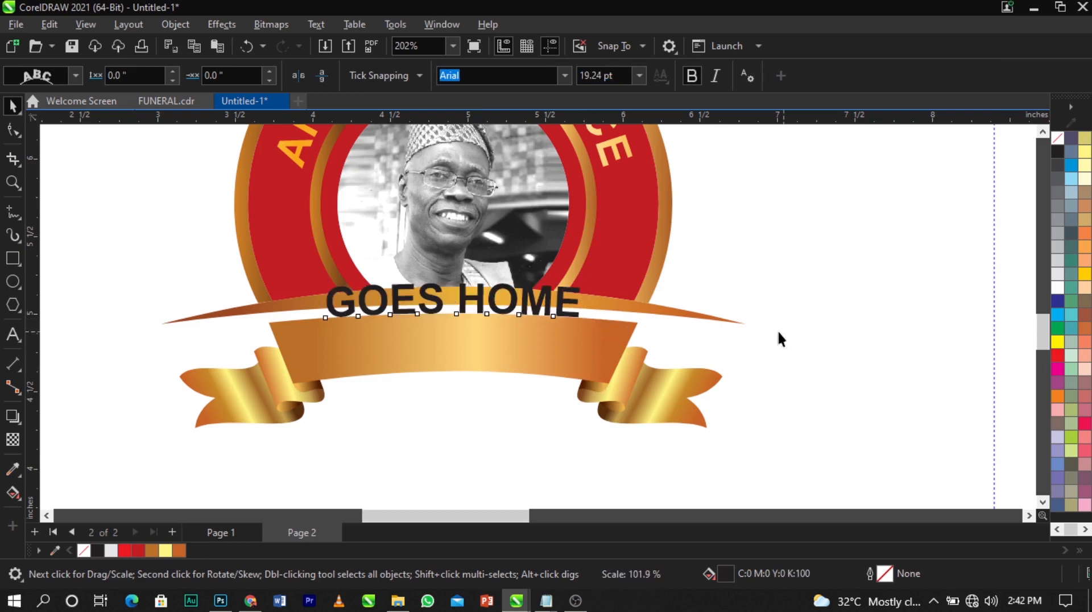
pyautogui.click(780, 334)
pyautogui.click(517, 315)
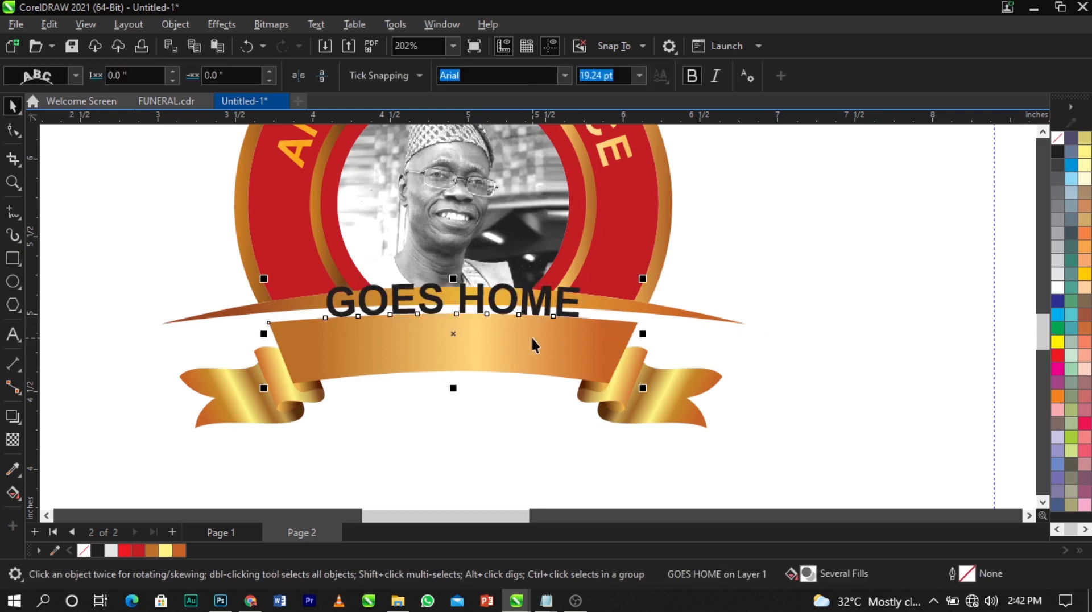
pyautogui.click(544, 299)
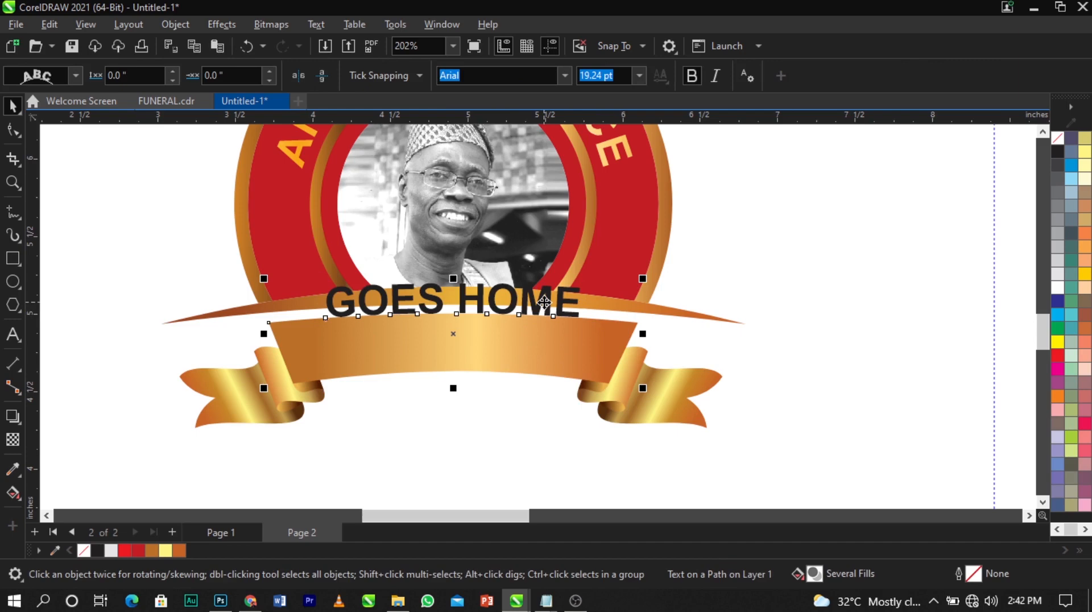
pyautogui.hotkey('ctrl', 'k')
pyautogui.click(820, 252)
pyautogui.scroll(1, 487, 298)
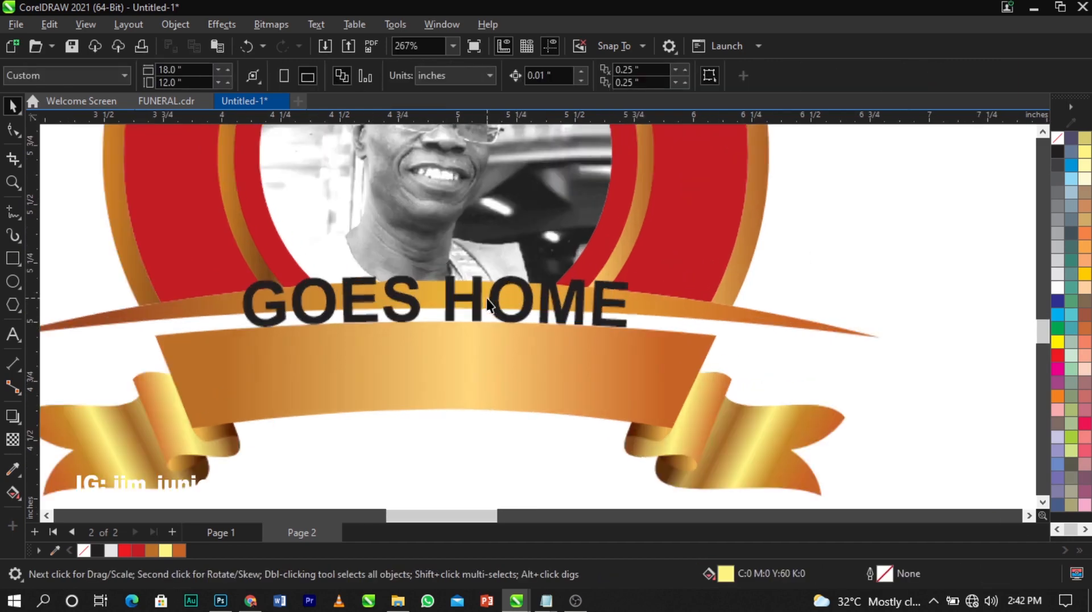
# Move GOES HOME down onto the gold ribbon and fill it black
pyautogui.click(494, 292)
pyautogui.moveTo(495, 292); pyautogui.dragTo(495, 354)
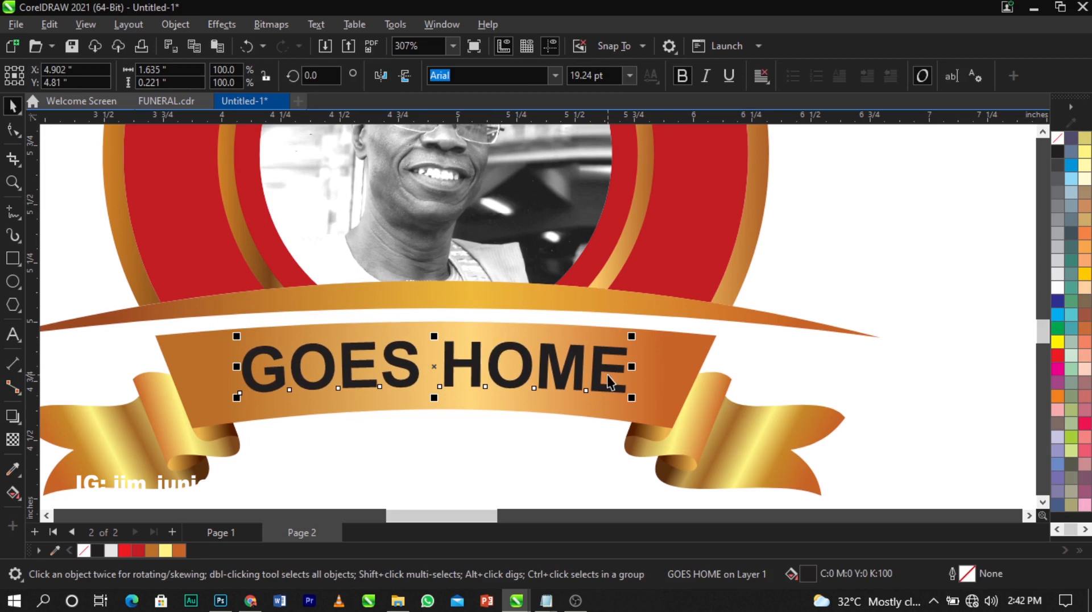
pyautogui.scroll(-1, 1088, 290)
pyautogui.click(1085, 355)
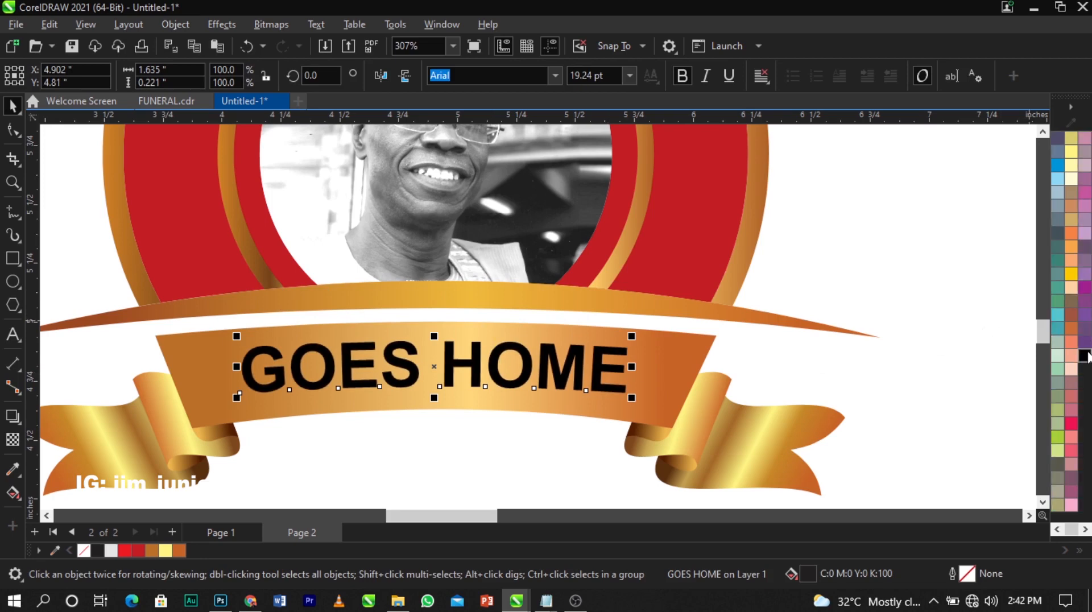
pyautogui.scroll(3, 493, 360)
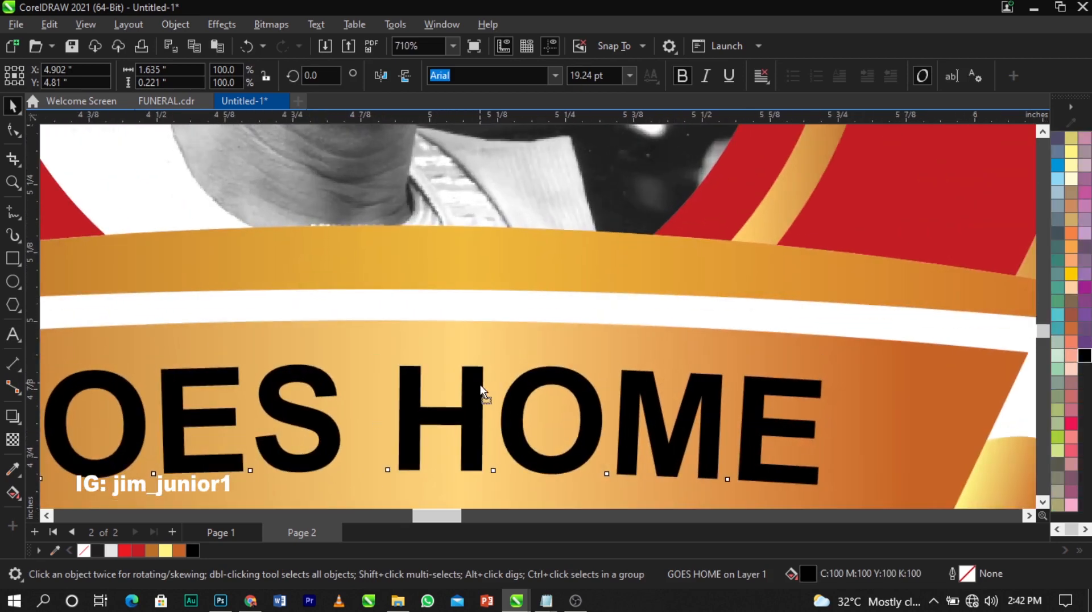
pyautogui.moveTo(481, 382); pyautogui.dragTo(479, 388)
# Change the GOES HOME fill to dark red #612C2B, then select all emblem objects
pyautogui.scroll(-4, 522, 366)
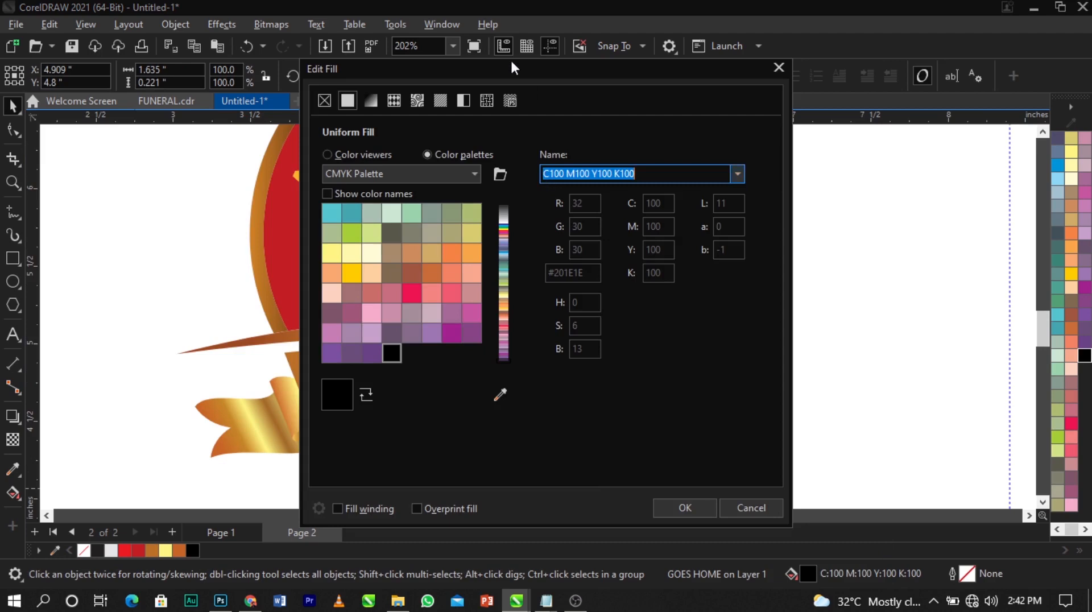
pyautogui.moveTo(514, 68); pyautogui.dragTo(807, 40)
pyautogui.click(653, 128)
pyautogui.click(760, 267)
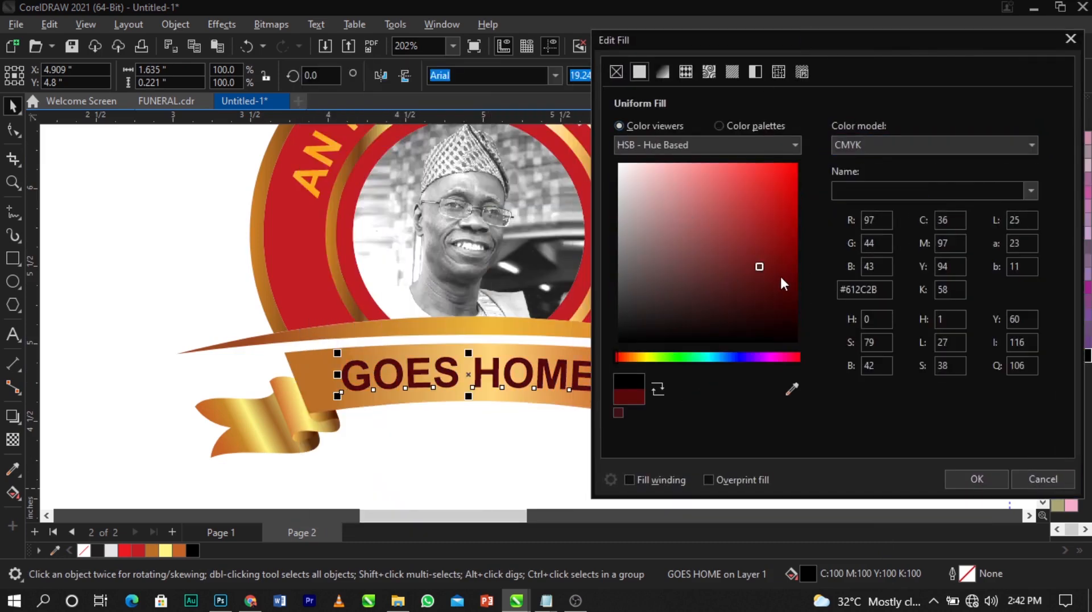
pyautogui.click(780, 276)
pyautogui.click(976, 479)
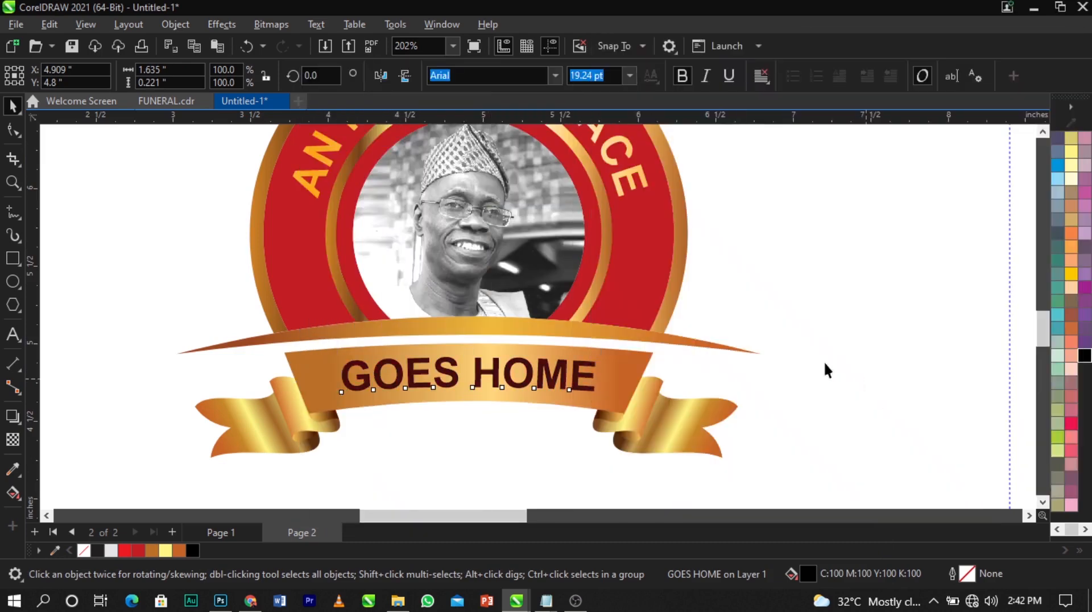
pyautogui.scroll(-2, 395, 299)
pyautogui.click(476, 199)
pyautogui.hotkey('ctrl', 'a')
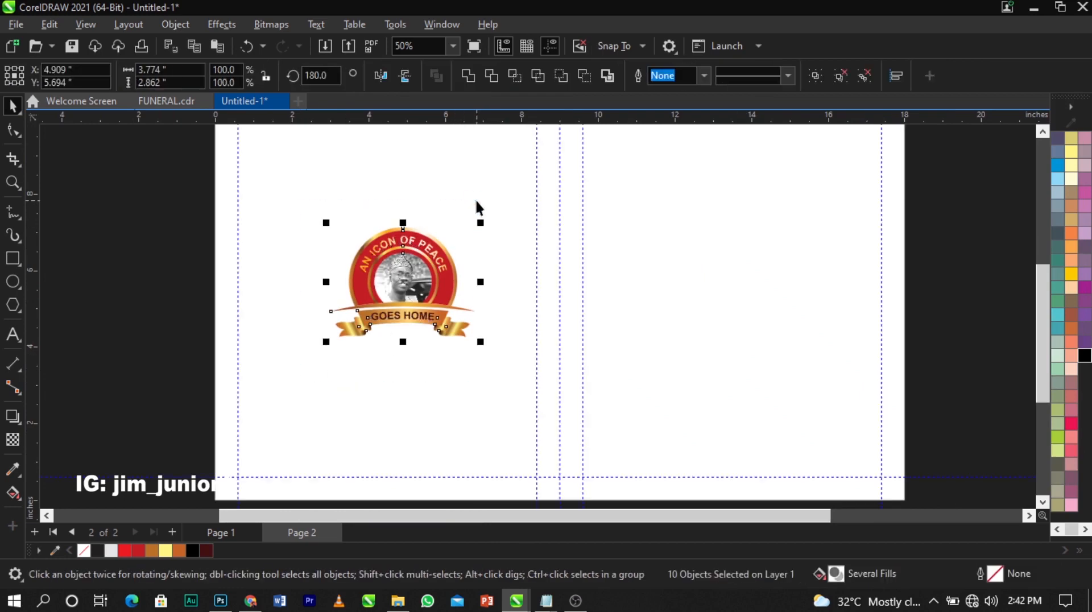
# Group the ten emblem objects, zoom to them, and view the emblem in full-screen preview
pyautogui.hotkey('ctrl', 'g')
pyautogui.hotkey('shift', 'F2')
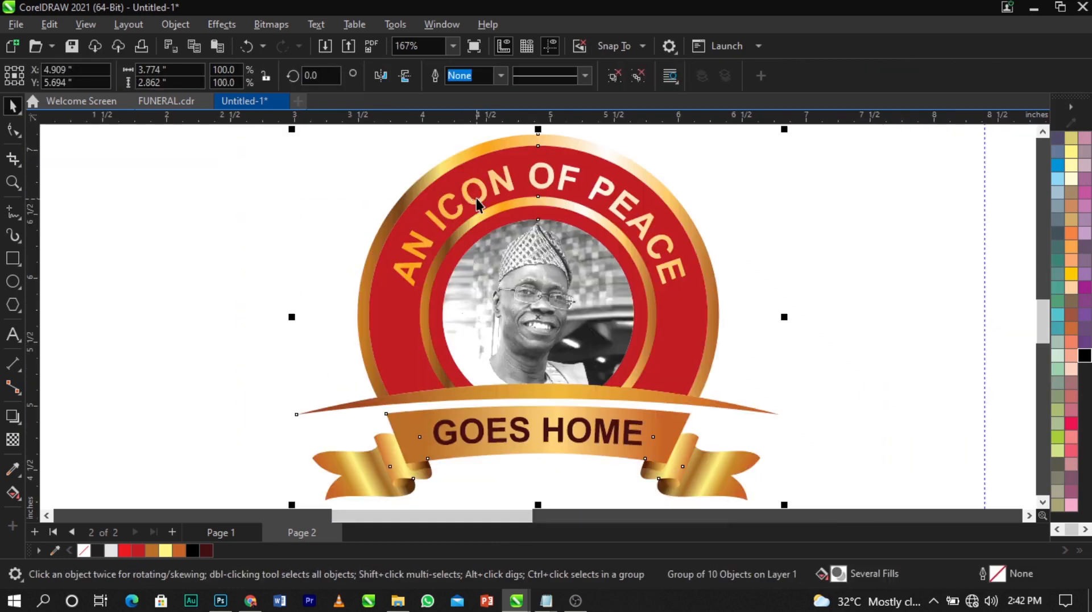
pyautogui.press('F9')
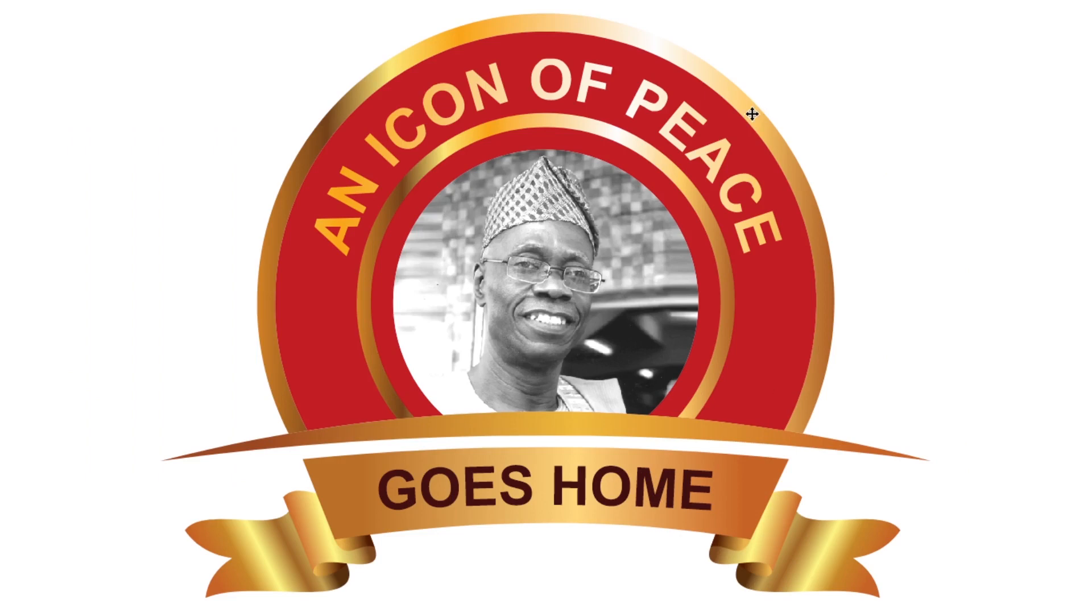
# Exit the emblem's full-screen preview, select the logo group, and switch to Page 1
pyautogui.press('Escape')
pyautogui.press('F4')
pyautogui.click(769, 319)
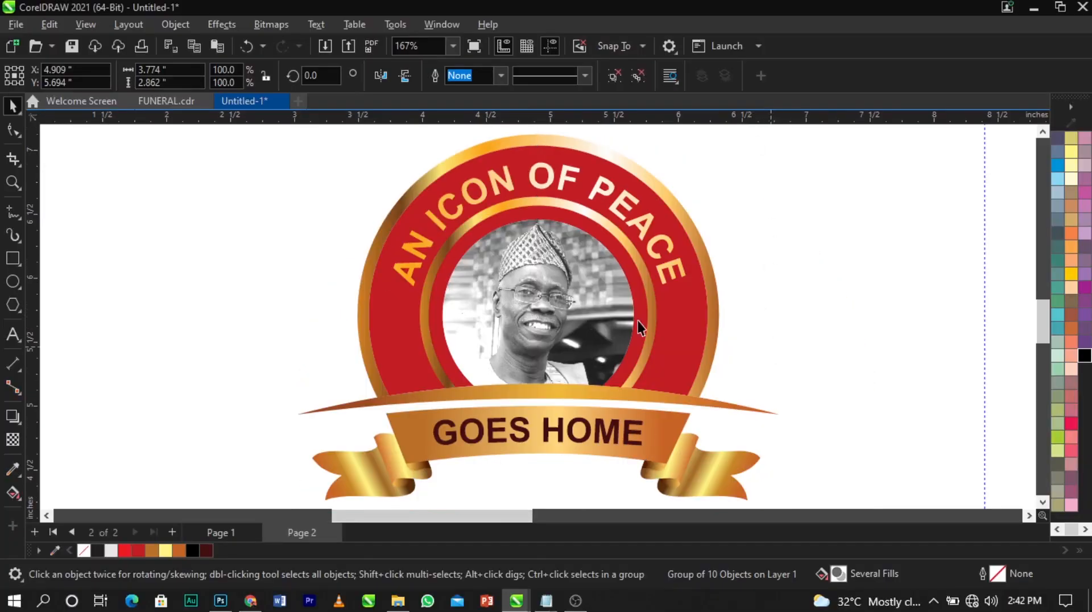
pyautogui.scroll(-2, 426, 275)
pyautogui.scroll(-2, 426, 276)
pyautogui.click(511, 302)
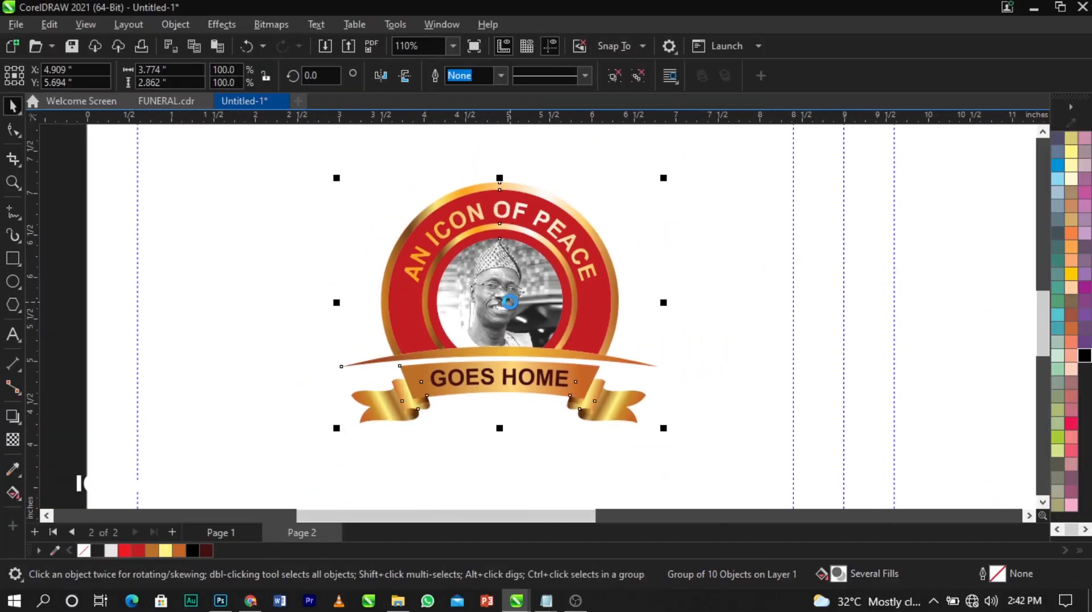
pyautogui.scroll(2, 511, 302)
pyautogui.click(211, 531)
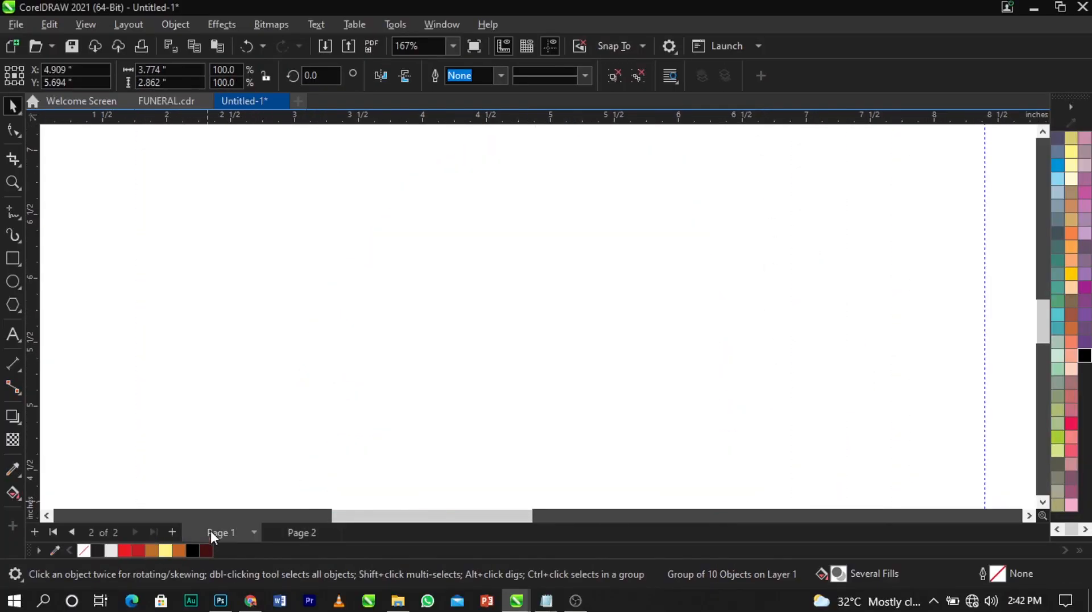
# Paste the emblem group onto Page 1 and park it off the page to the right
pyautogui.hotkey('shift', 'F4')
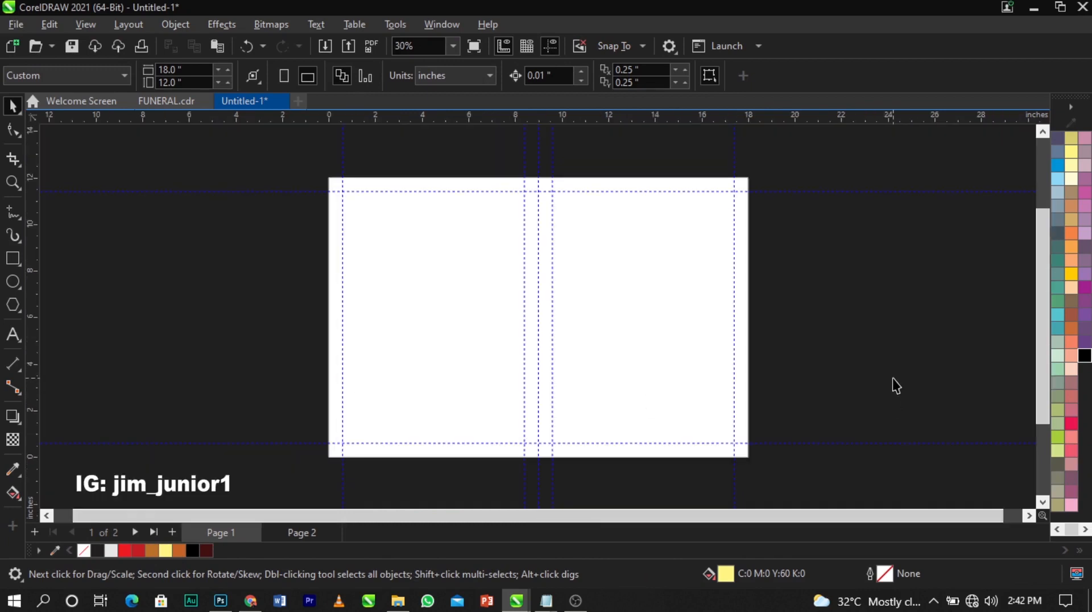
pyautogui.hotkey('ctrl', 'v')
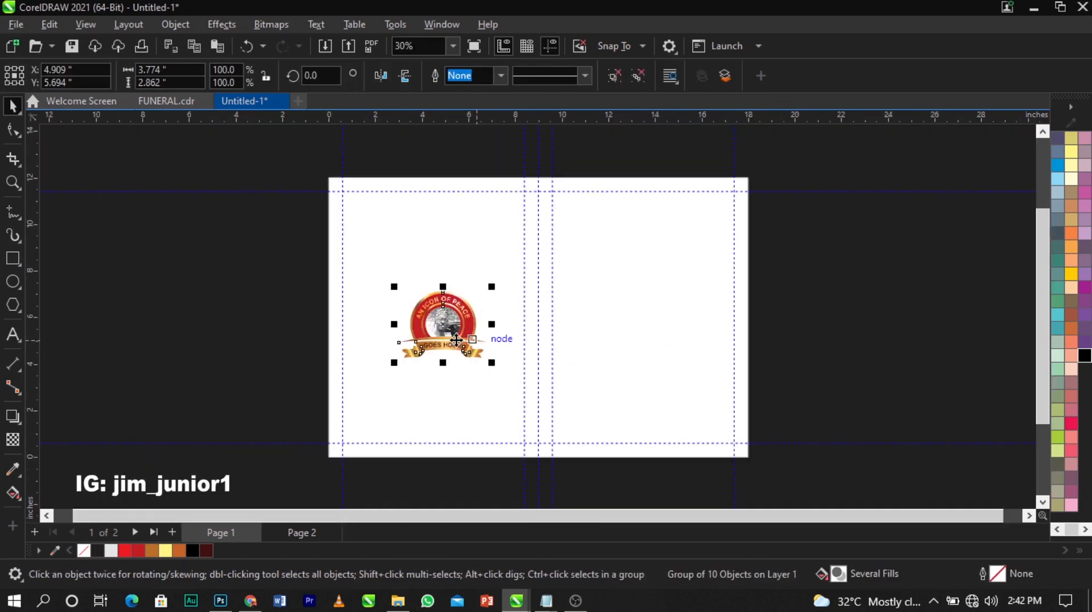
pyautogui.moveTo(457, 340); pyautogui.dragTo(800, 310)
pyautogui.click(878, 330)
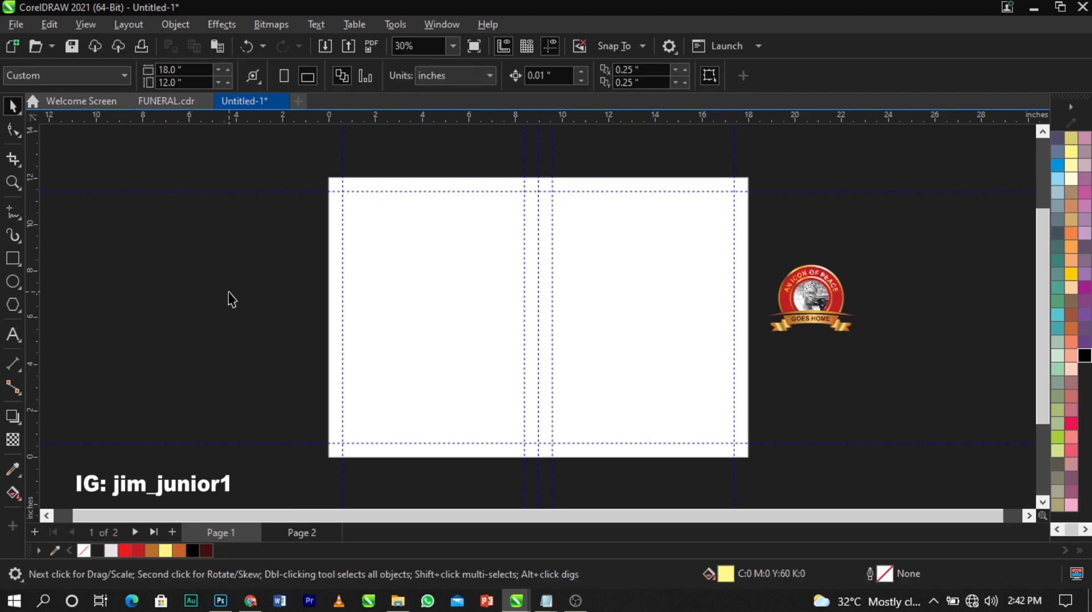
# Import the wave, ABSTRACT swirl, gold seal, Main Pic portrait and pix bridge images
pyautogui.rightClick(228, 293)
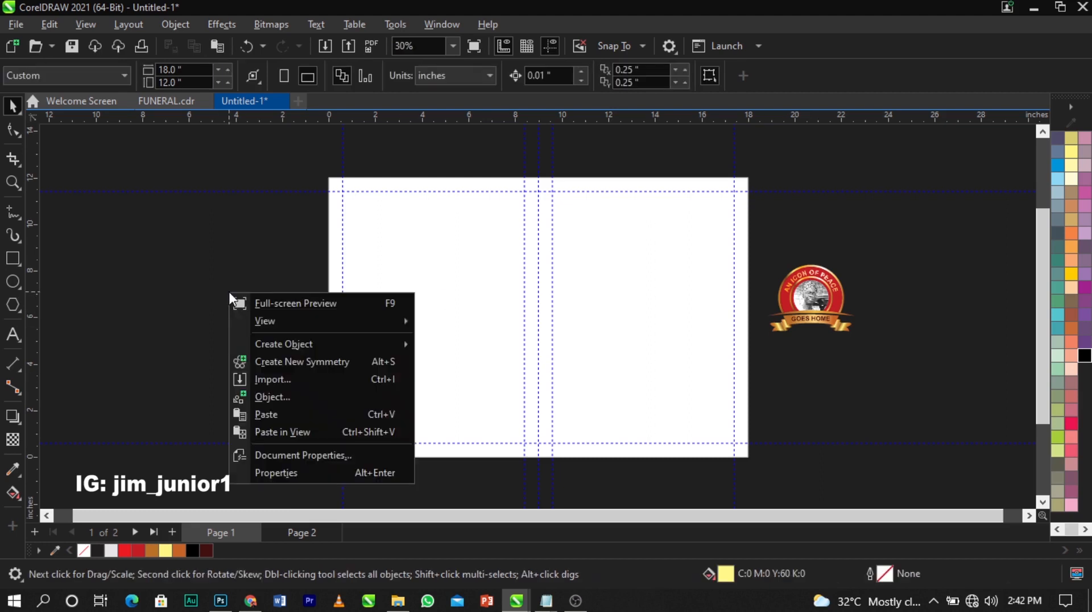
pyautogui.click(271, 381)
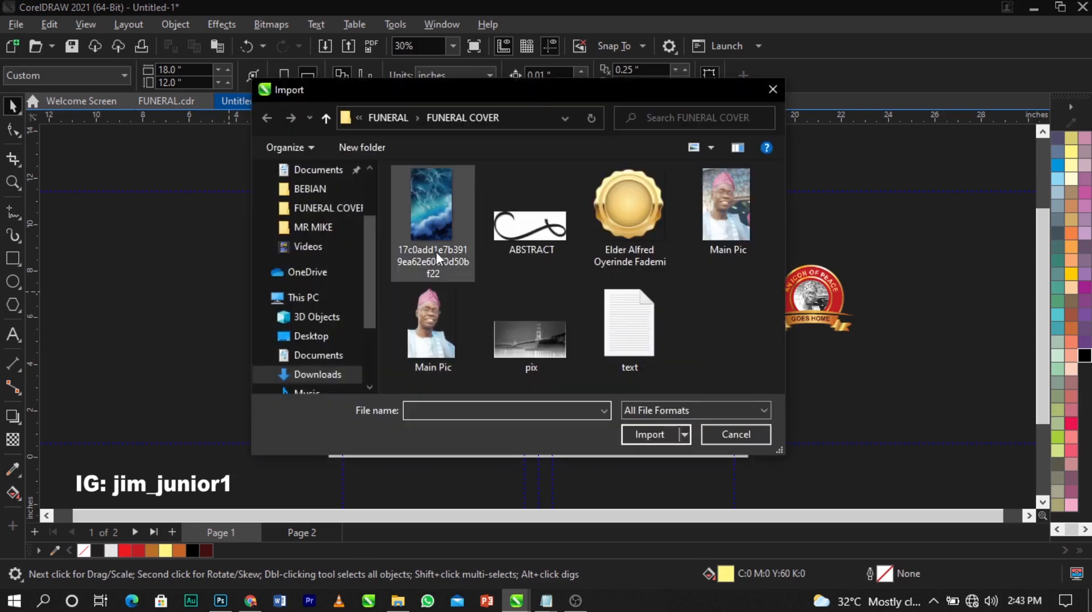
pyautogui.click(438, 257)
pyautogui.keyDown('ctrl'); pyautogui.click(509, 249); pyautogui.keyUp('ctrl')
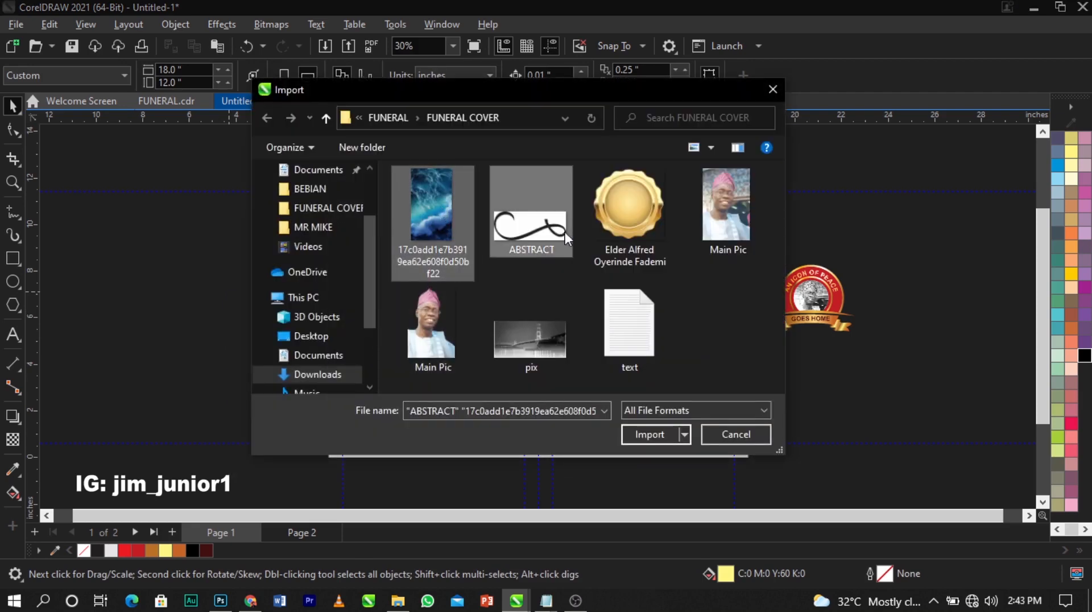
pyautogui.keyDown('ctrl'); pyautogui.click(605, 227); pyautogui.keyUp('ctrl')
pyautogui.keyDown('ctrl'); pyautogui.click(439, 350); pyautogui.keyUp('ctrl')
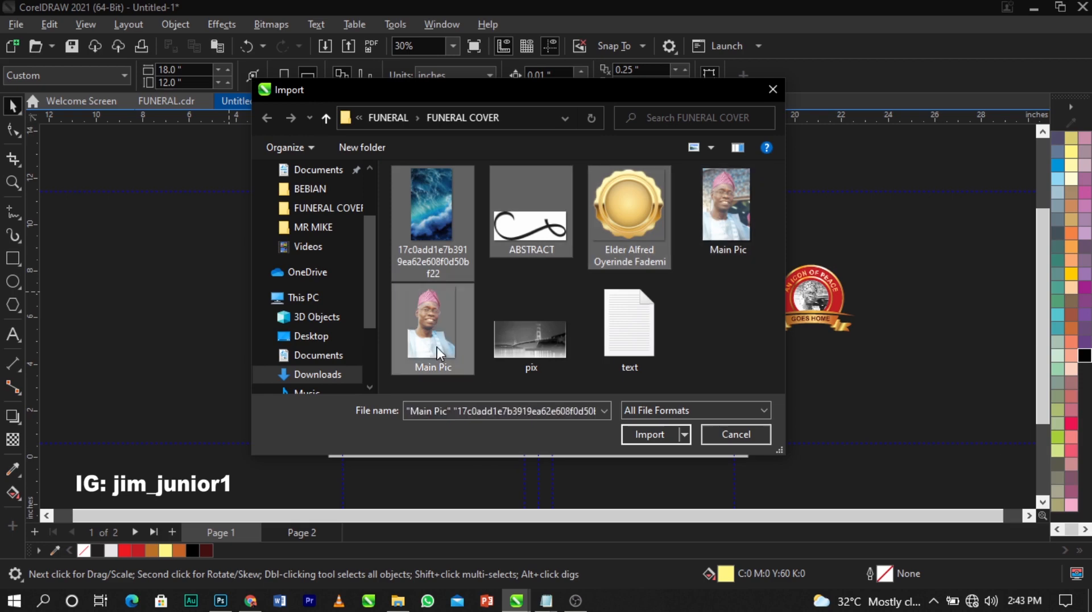
pyautogui.keyDown('ctrl'); pyautogui.click(536, 357); pyautogui.keyUp('ctrl')
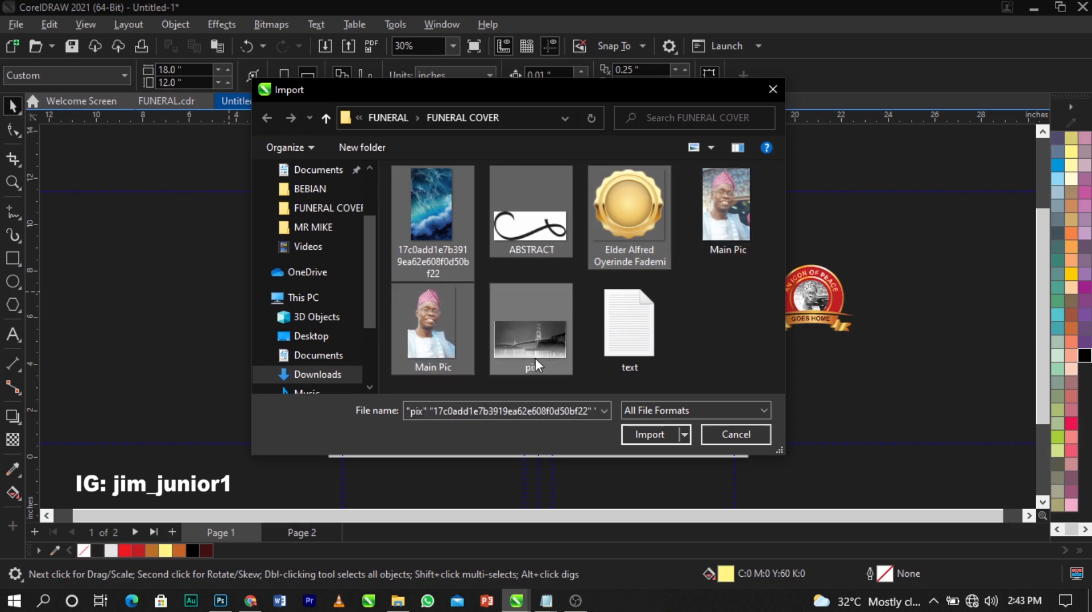
pyautogui.click(653, 434)
# Place the five imported images beside the page, sizing the bridge image by dragging
pyautogui.click(120, 204)
pyautogui.click(108, 259)
pyautogui.click(169, 239)
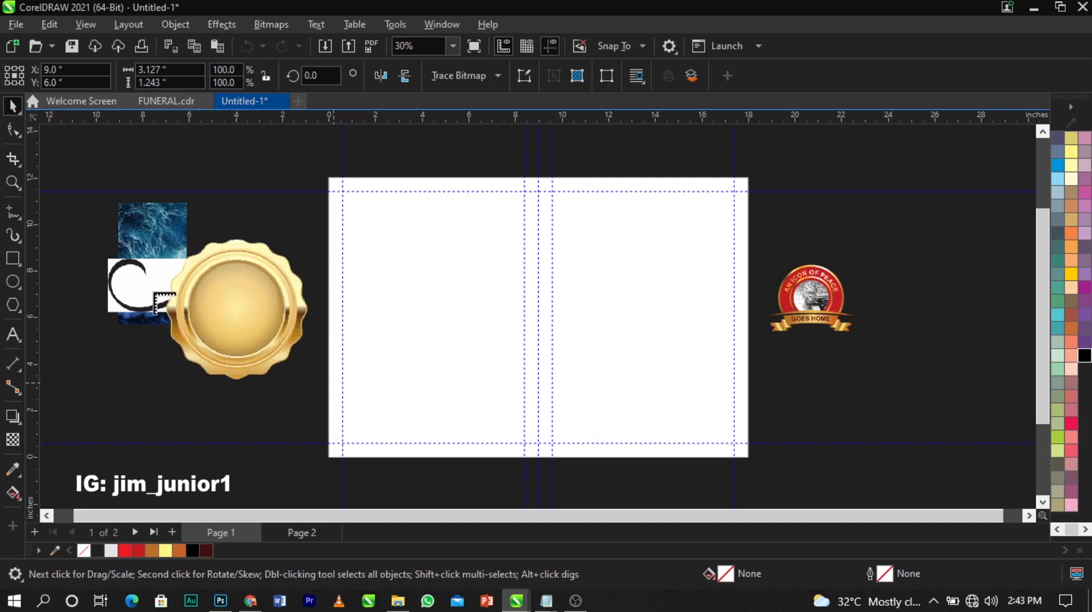
pyautogui.click(154, 292)
pyautogui.moveTo(124, 304); pyautogui.dragTo(236, 187)
pyautogui.click(87, 238)
# Move the emblem to the top right off-page and enlarge the wave image beside the right edge
pyautogui.click(242, 261)
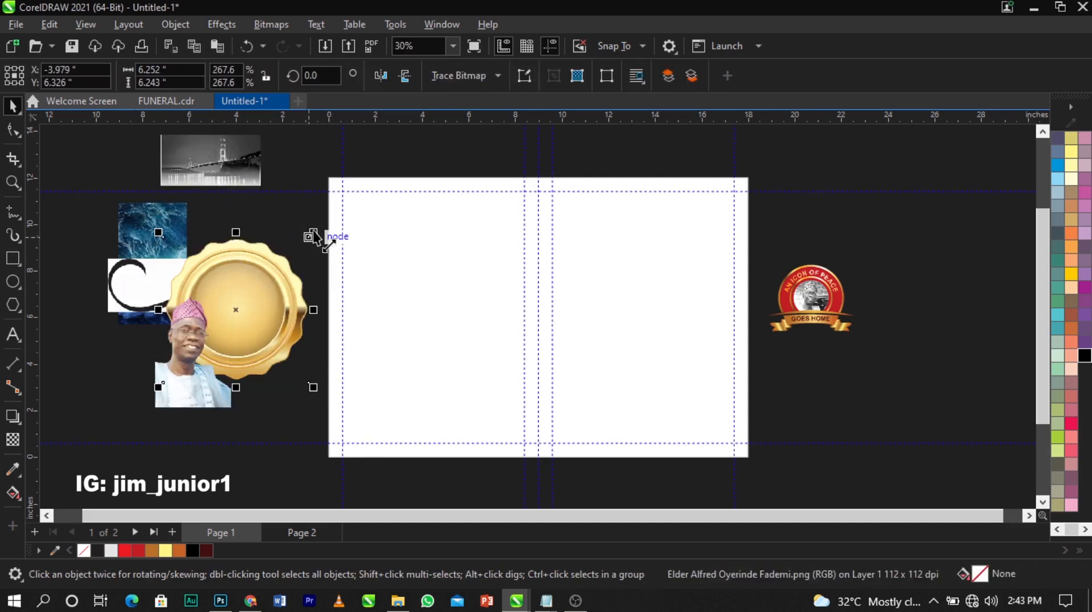
pyautogui.moveTo(171, 239); pyautogui.dragTo(916, 253)
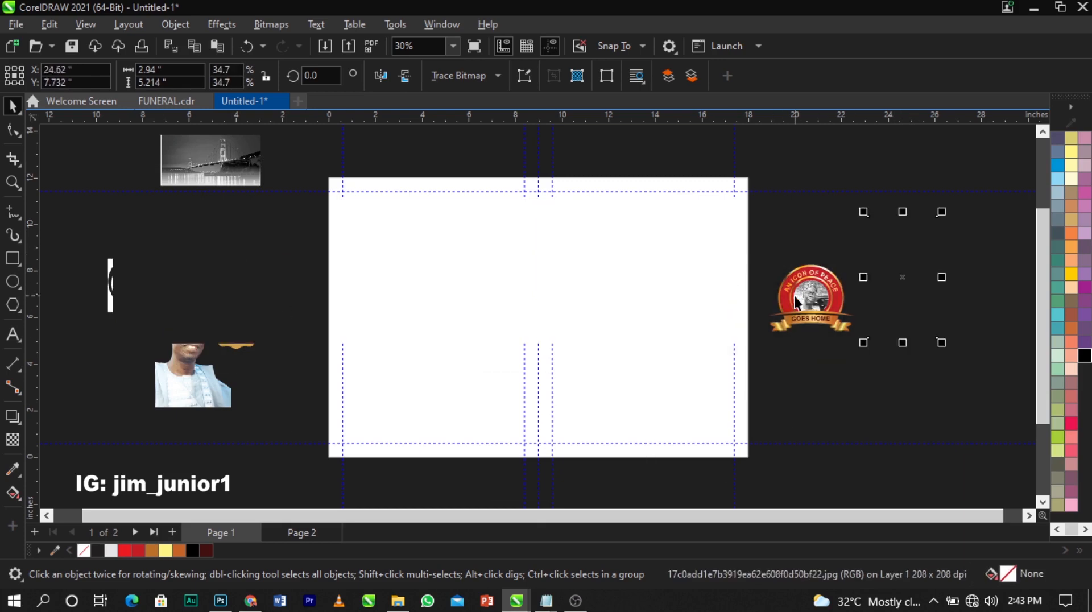
pyautogui.moveTo(797, 302); pyautogui.dragTo(899, 165)
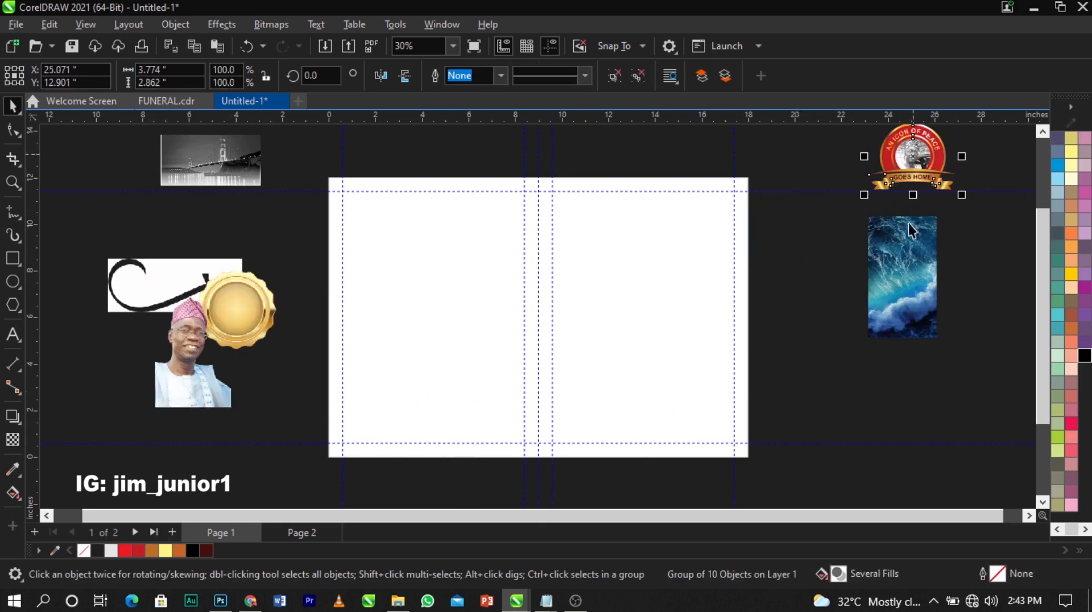
pyautogui.moveTo(896, 273); pyautogui.dragTo(799, 300)
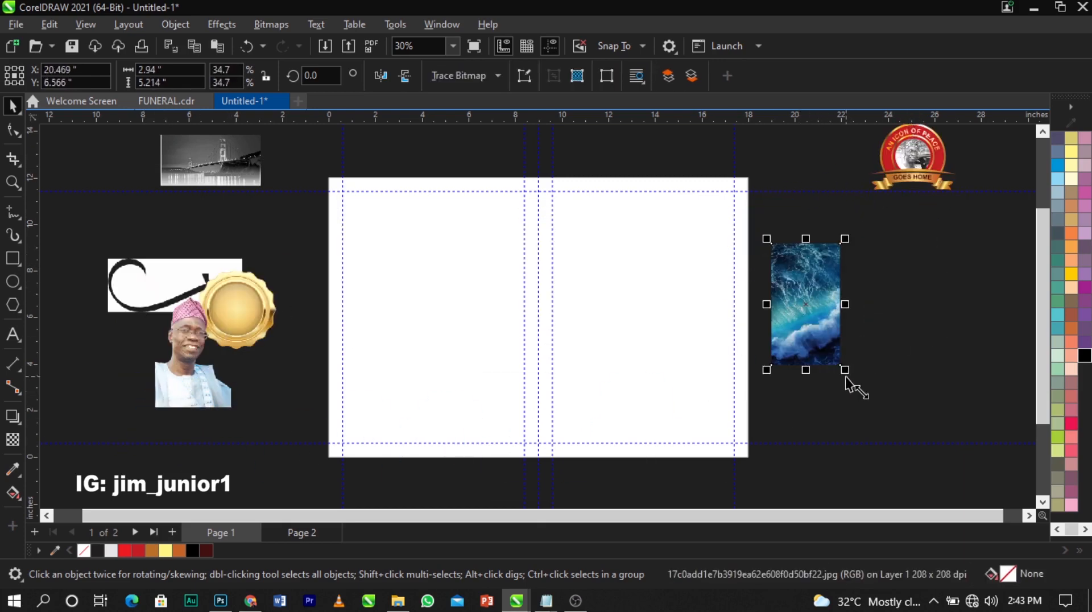
pyautogui.moveTo(846, 377); pyautogui.dragTo(885, 439)
pyautogui.moveTo(806, 359); pyautogui.dragTo(841, 392)
# PowerClip the wave image into the right-page rectangle and open its contents for editing
pyautogui.rightClick(845, 347)
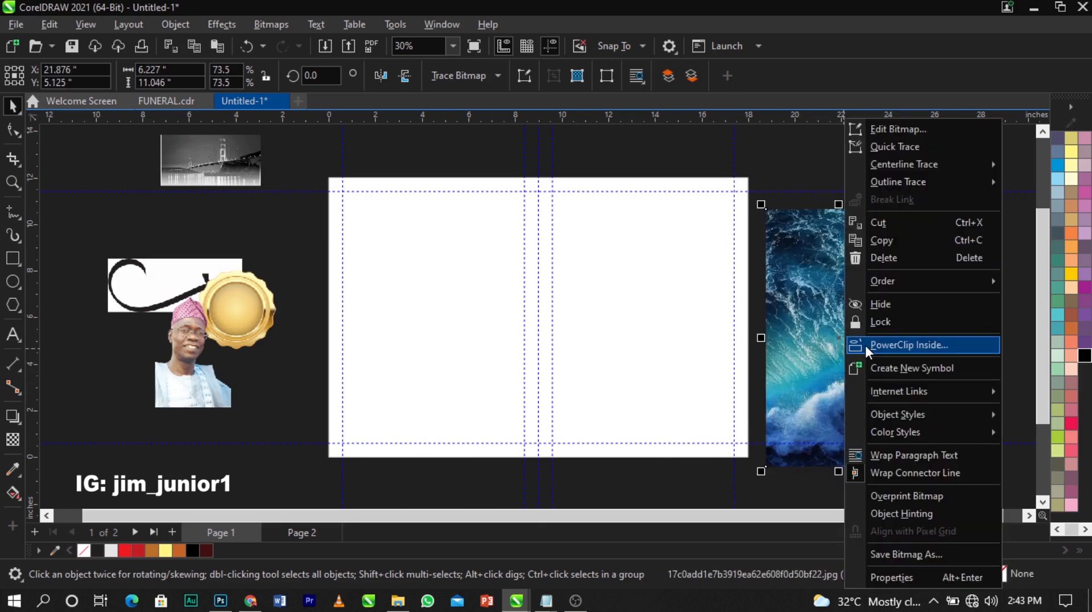
pyautogui.click(865, 346)
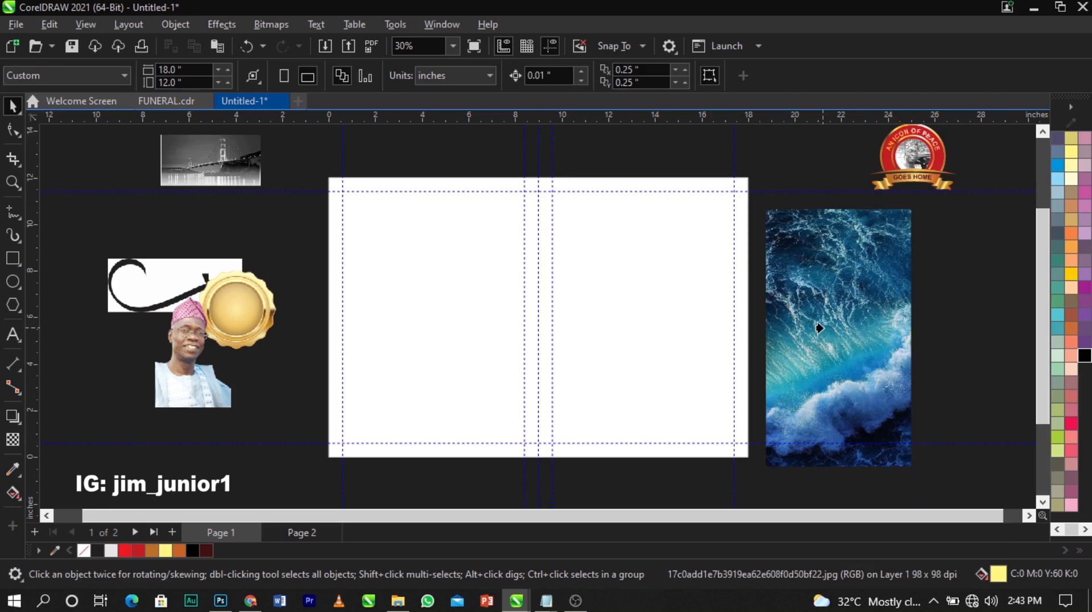
pyautogui.press('z')
pyautogui.press('space')
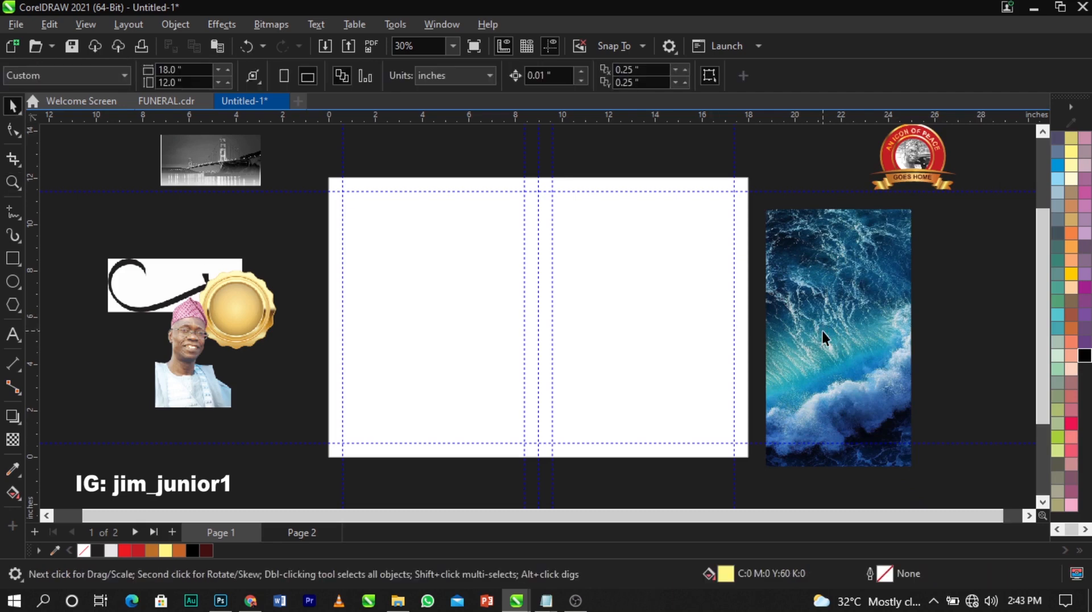
pyautogui.rightClick(824, 331)
pyautogui.click(864, 347)
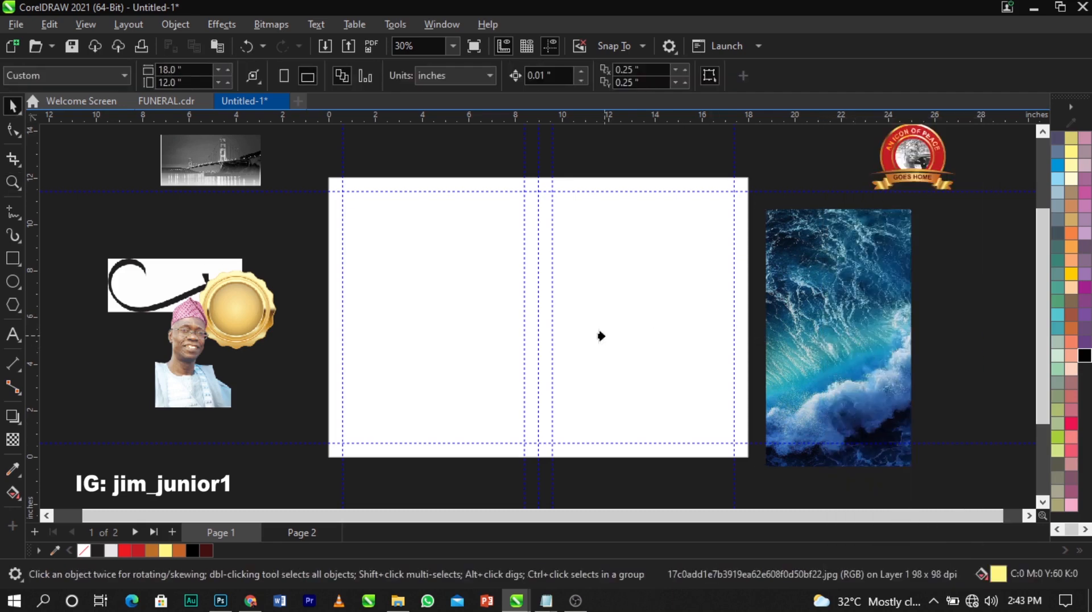
pyautogui.click(599, 334)
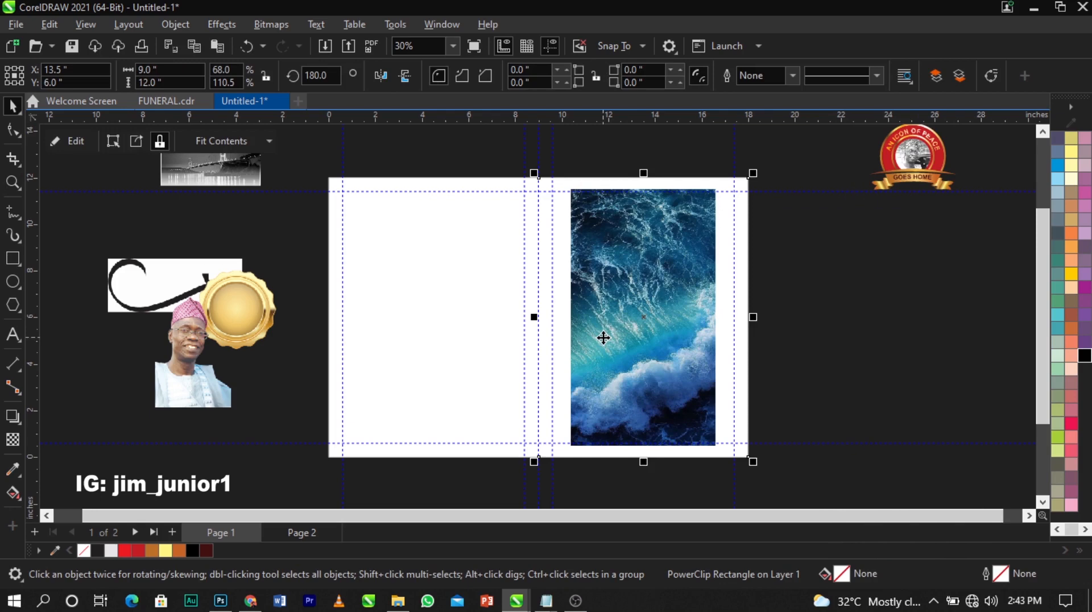
pyautogui.rightClick(601, 338)
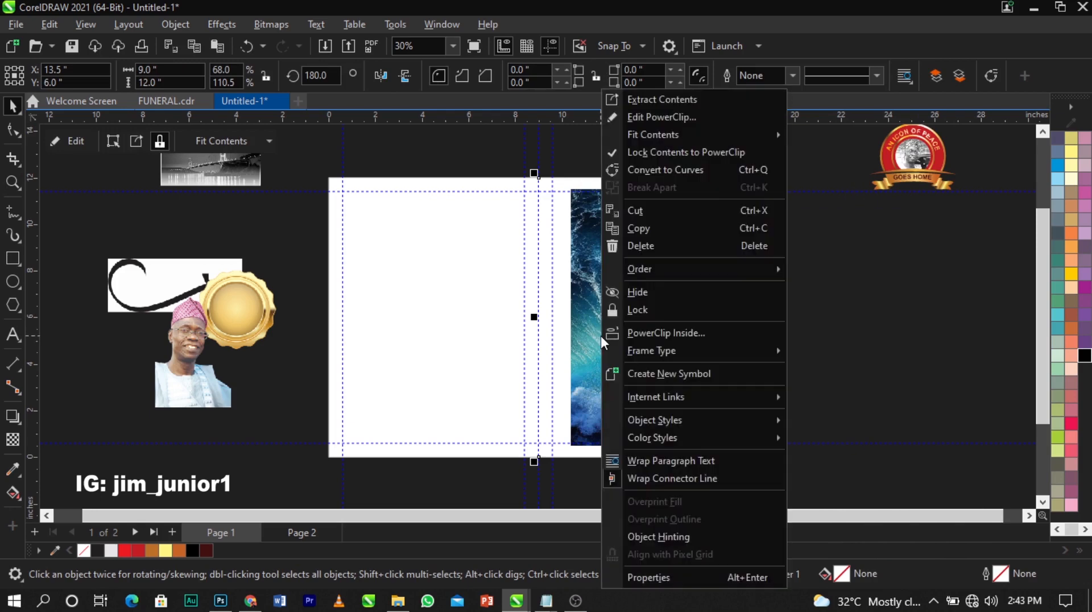
pyautogui.click(658, 119)
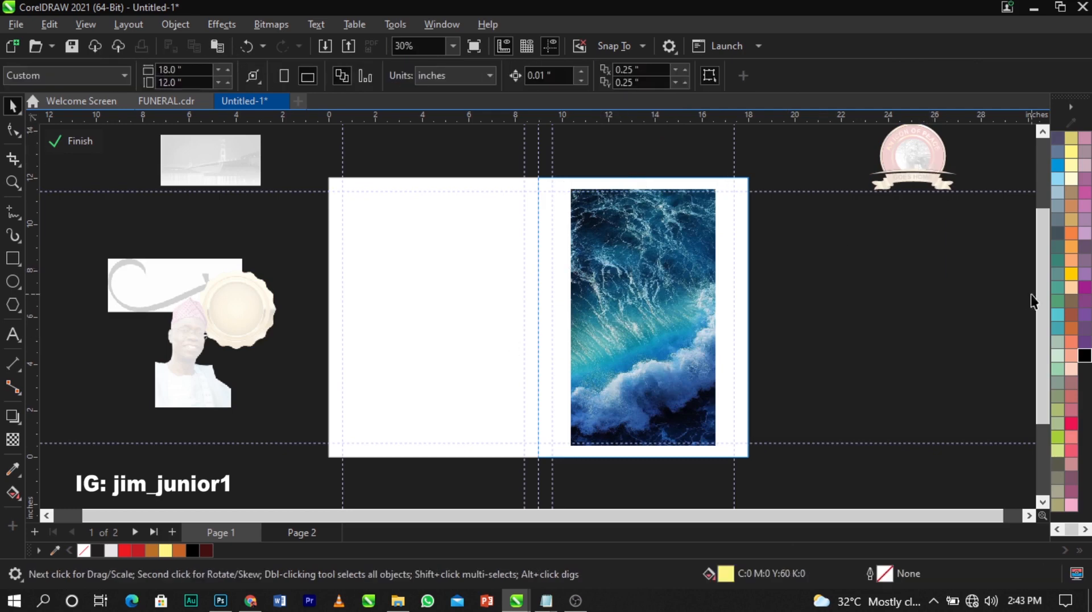
# Scale the wave image inside its frame to about 117.8% so it covers the right half
pyautogui.scroll(1, 171, 268)
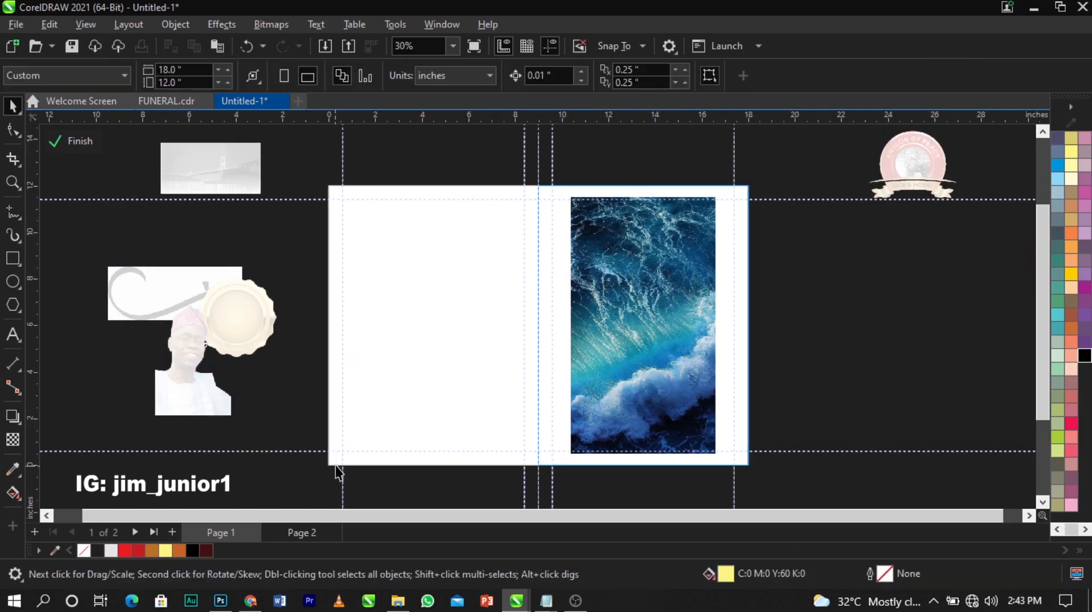
pyautogui.click(659, 300)
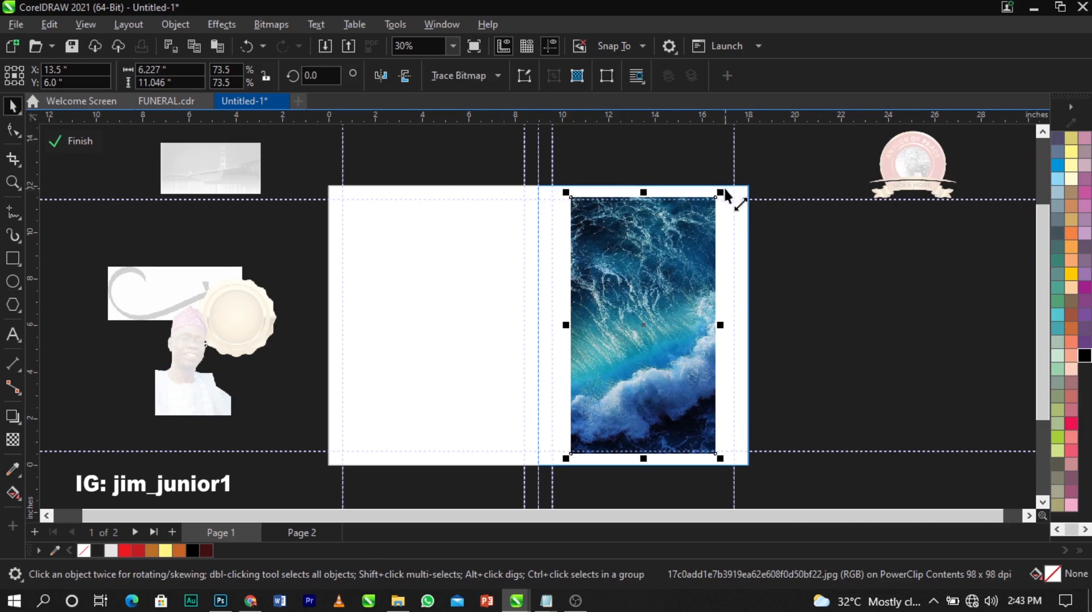
pyautogui.moveTo(726, 199); pyautogui.dragTo(800, 142)
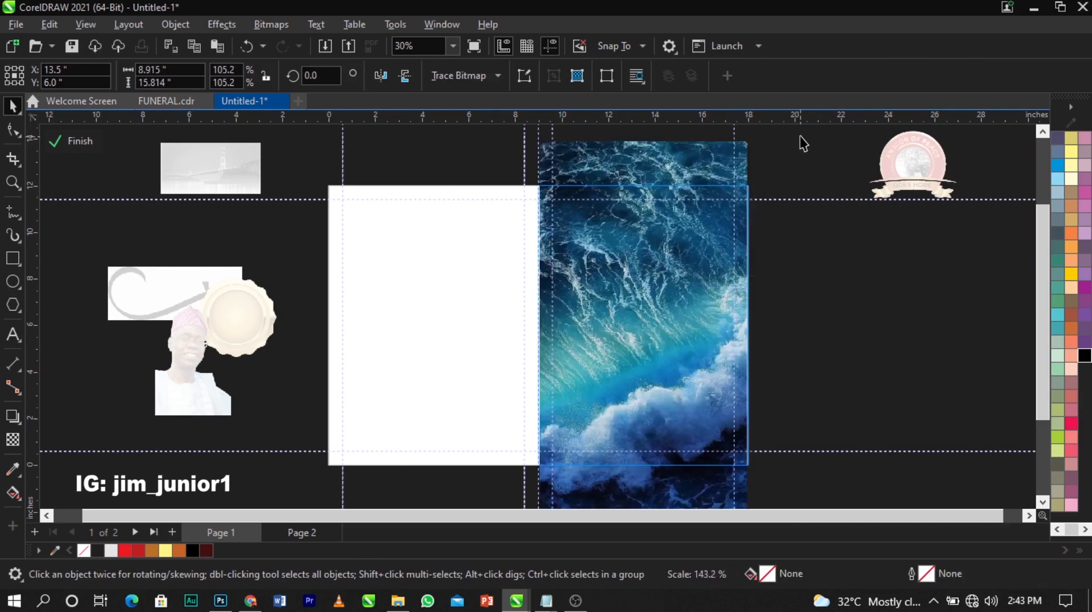
pyautogui.scroll(-2, 683, 245)
pyautogui.moveTo(732, 176); pyautogui.dragTo(745, 165)
pyautogui.scroll(2, 708, 235)
pyautogui.scroll(1, 710, 236)
pyautogui.scroll(-1, 320, 246)
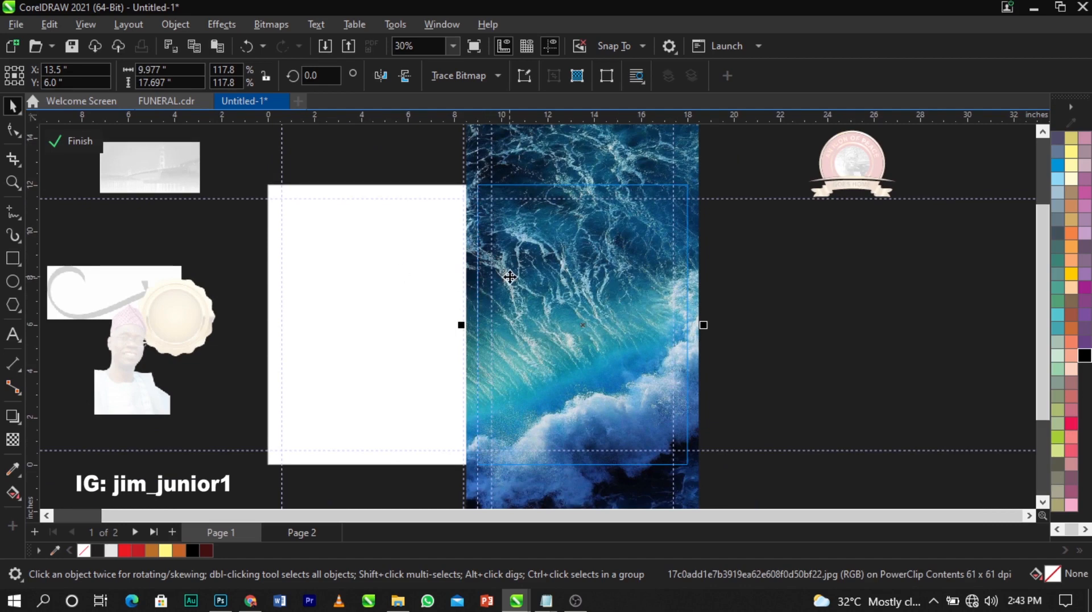
pyautogui.click(215, 26)
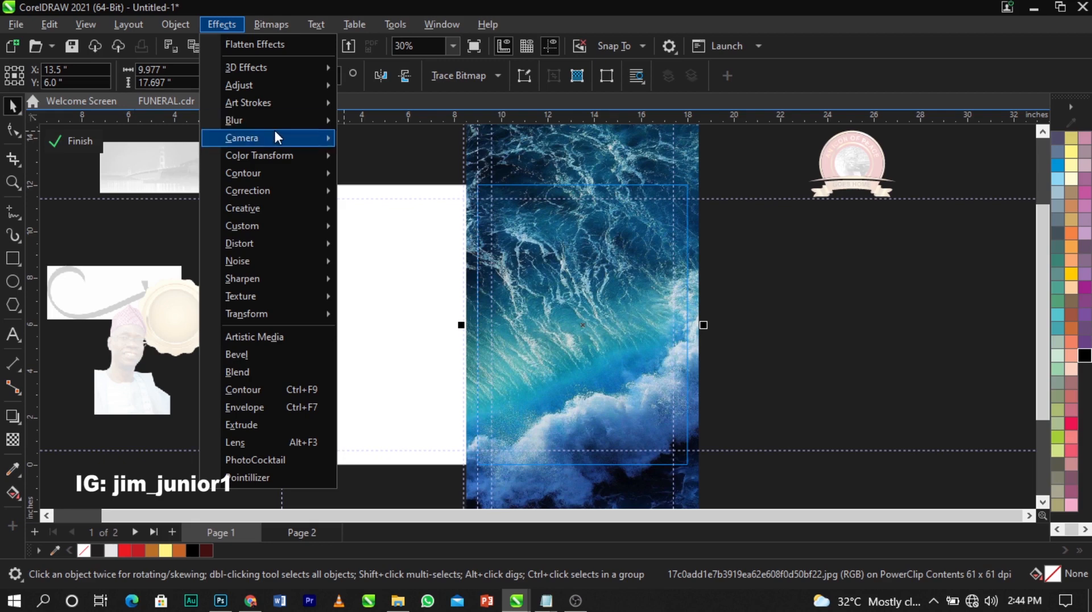
# Apply a Gaussian Blur with radius 44.4 to the wave image
pyautogui.moveTo(309, 127)
pyautogui.click(386, 158)
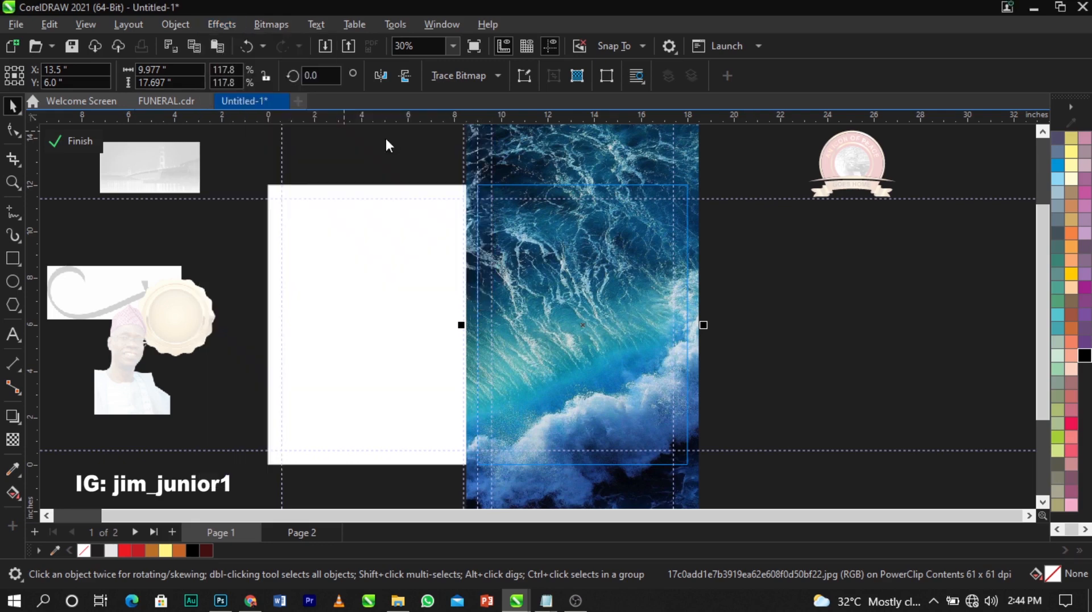
pyautogui.moveTo(530, 239); pyautogui.dragTo(235, 118)
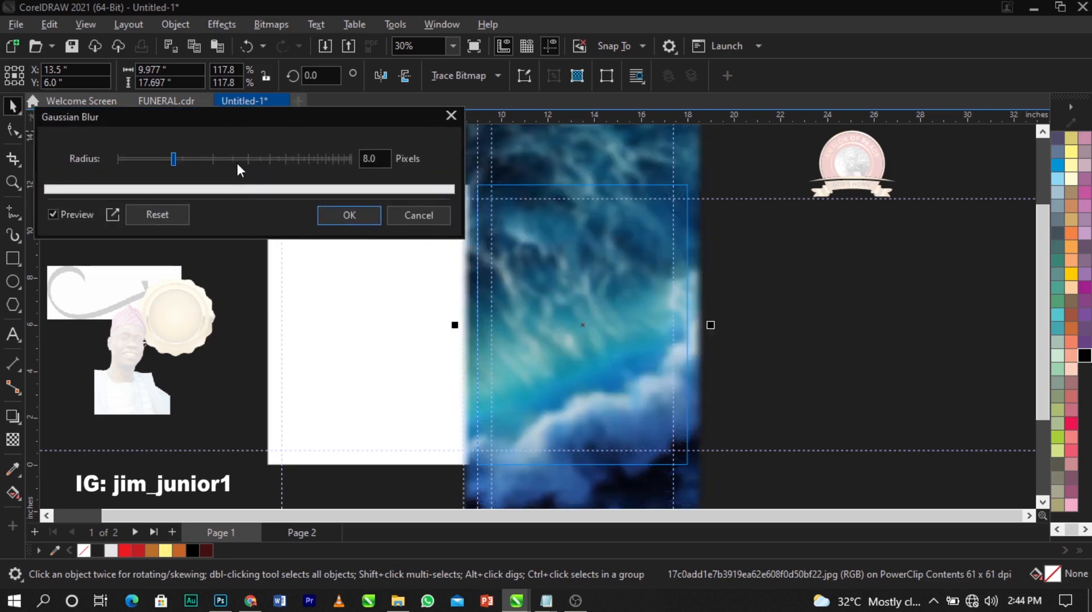
pyautogui.moveTo(237, 160); pyautogui.dragTo(254, 161)
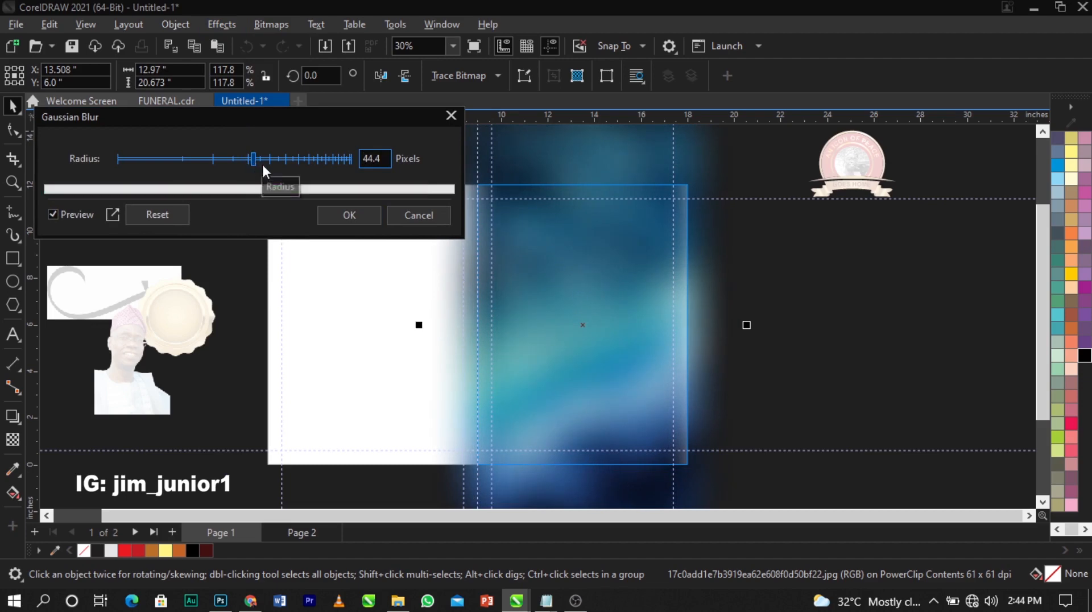
pyautogui.click(349, 215)
# Enlarge the blurred image to 128.1% and shift it slightly down
pyautogui.scroll(-2, 421, 319)
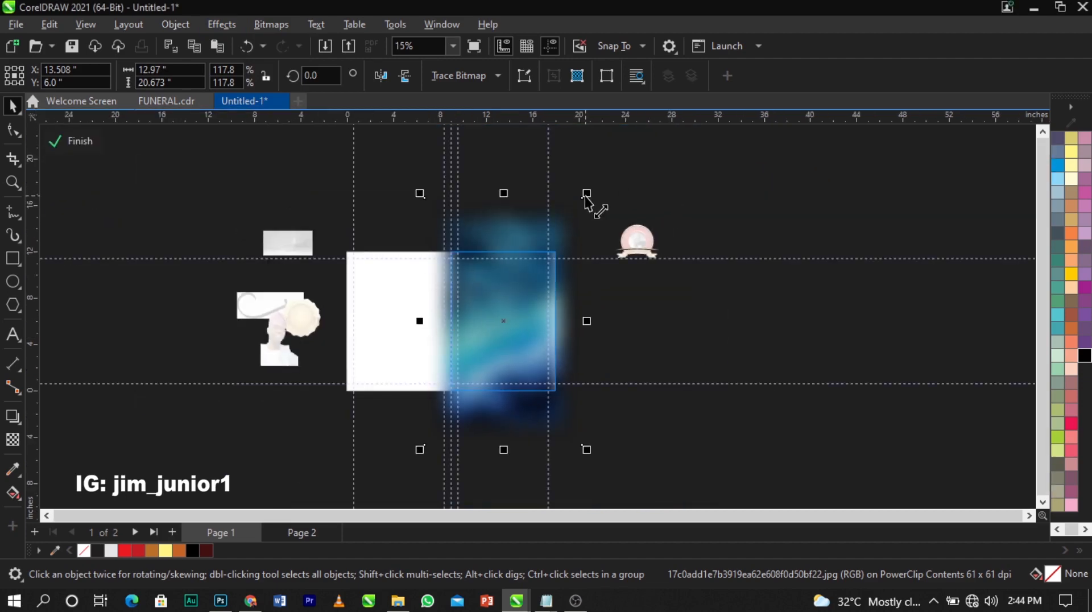
pyautogui.moveTo(586, 195); pyautogui.dragTo(601, 183)
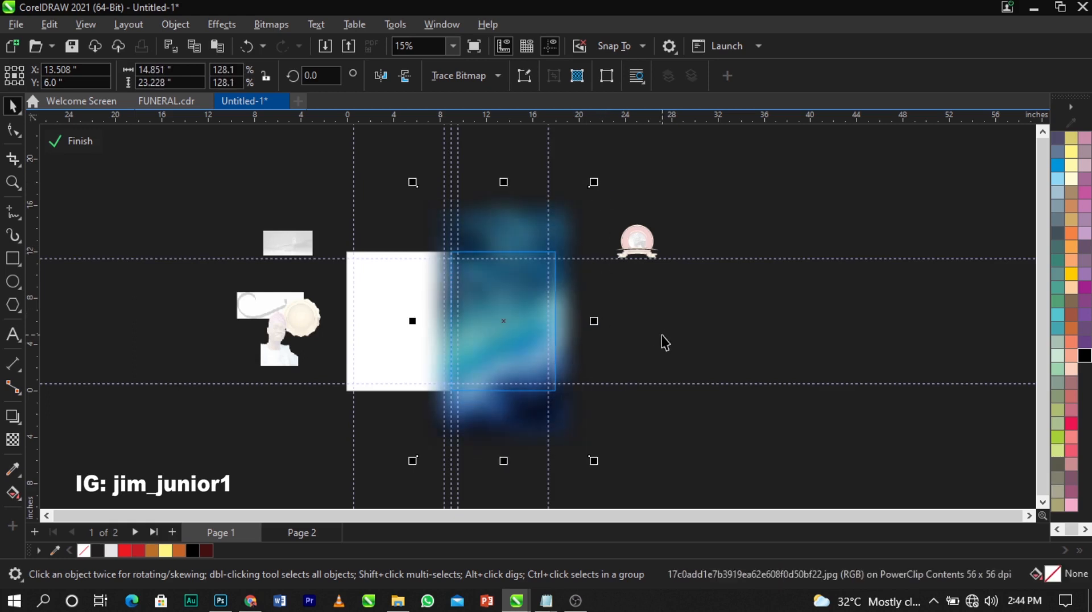
pyautogui.moveTo(566, 295); pyautogui.dragTo(569, 309)
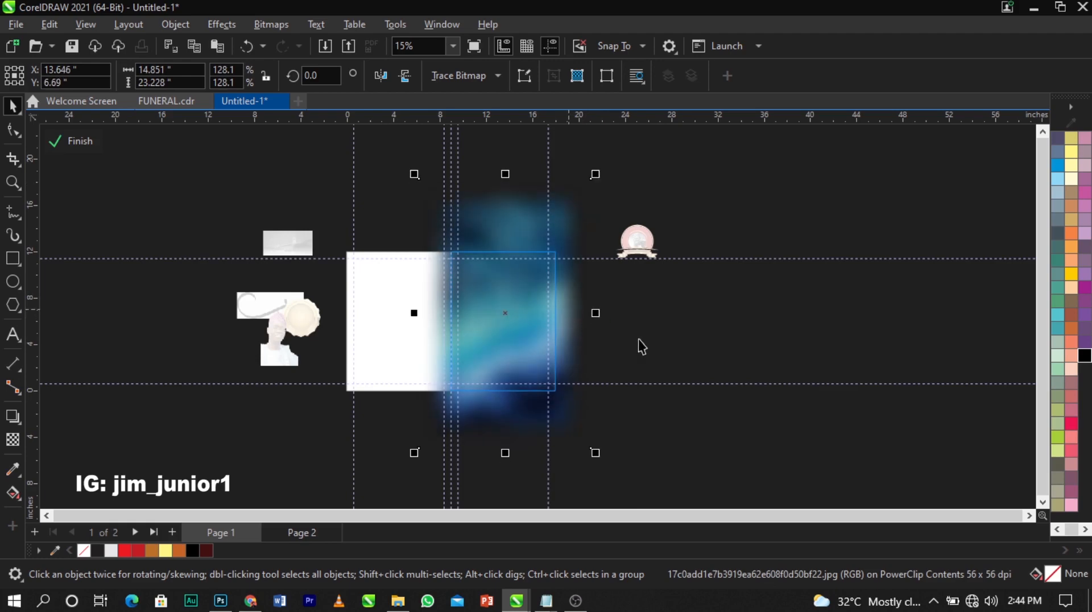
# Zoom in on the spread and reopen the background frame's contents for editing
pyautogui.click(80, 141)
pyautogui.press('z')
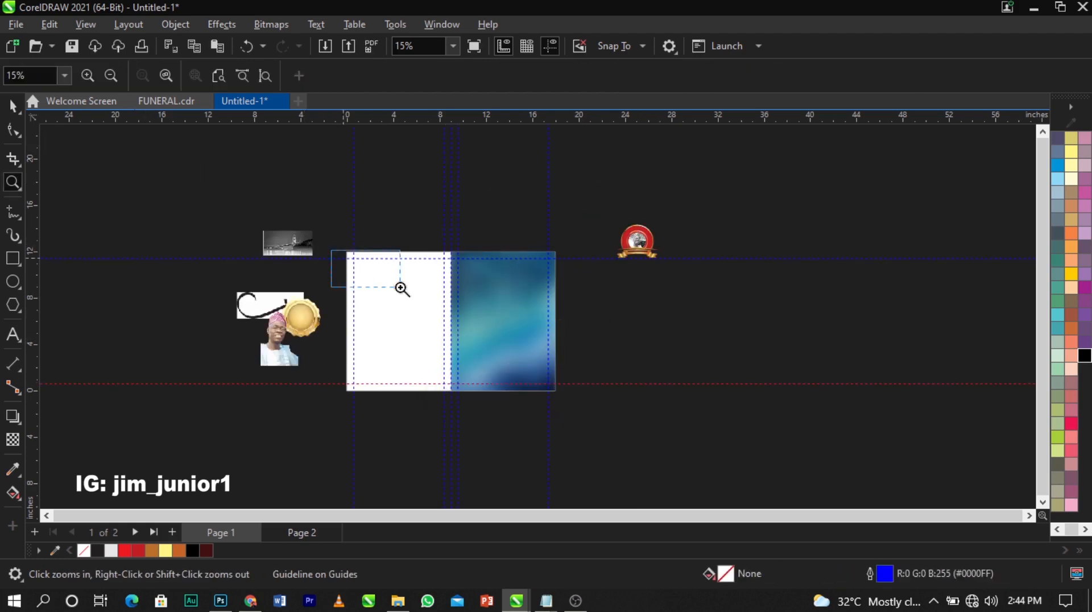
pyautogui.click(495, 330)
pyautogui.press('space')
pyautogui.doubleClick(597, 315)
pyautogui.click(608, 313)
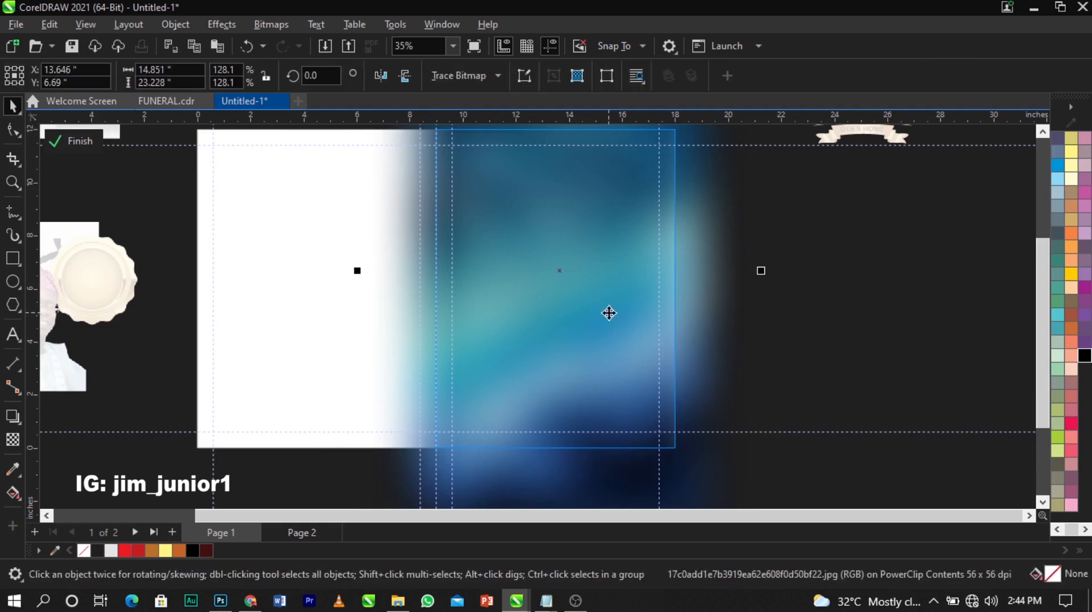
pyautogui.keyDown('ctrl'); pyautogui.click(828, 365); pyautogui.keyUp('ctrl')
pyautogui.click(794, 350)
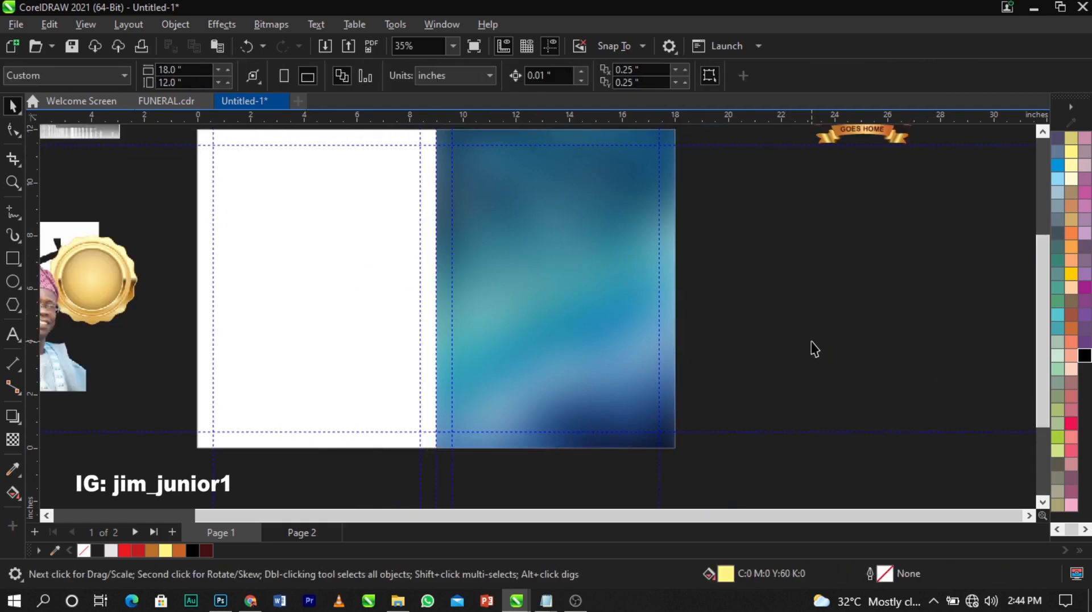
pyautogui.doubleClick(543, 315)
pyautogui.rightClick(541, 313)
pyautogui.click(574, 343)
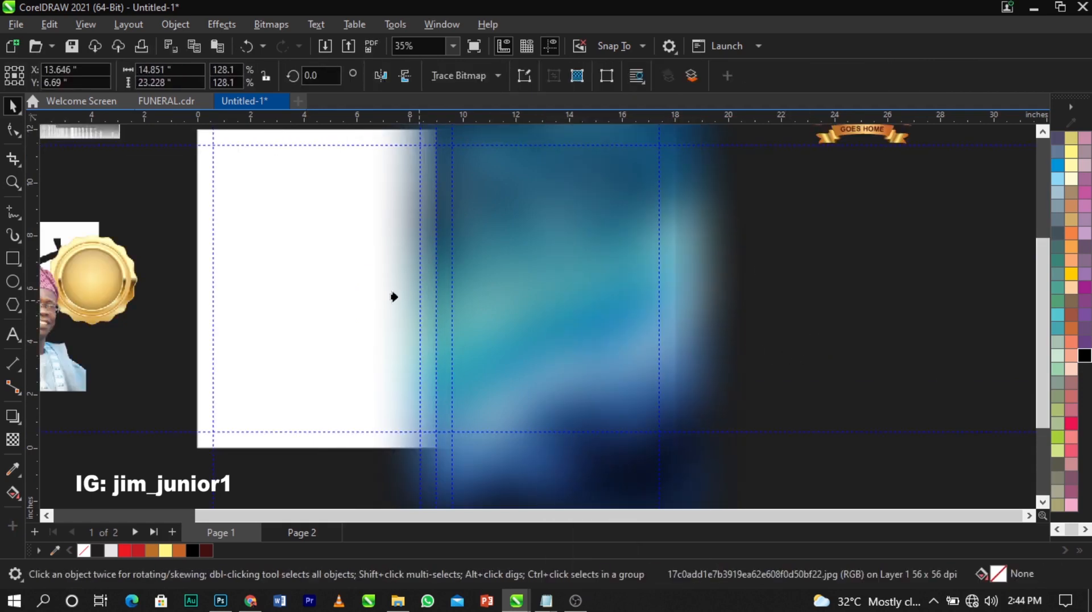
pyautogui.doubleClick(369, 320)
# Move the blurred image left and scale it to about 196.6% so it fills the whole spread
pyautogui.moveTo(579, 324); pyautogui.dragTo(373, 305)
pyautogui.scroll(-2, 373, 305)
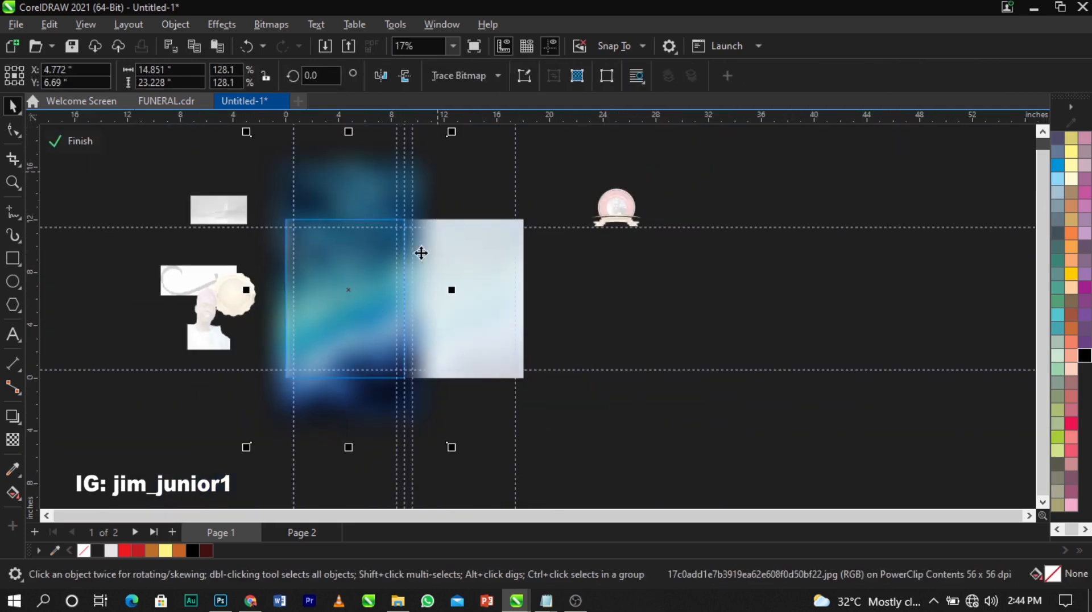
pyautogui.moveTo(446, 438); pyautogui.dragTo(456, 454)
pyautogui.moveTo(394, 390); pyautogui.dragTo(387, 379)
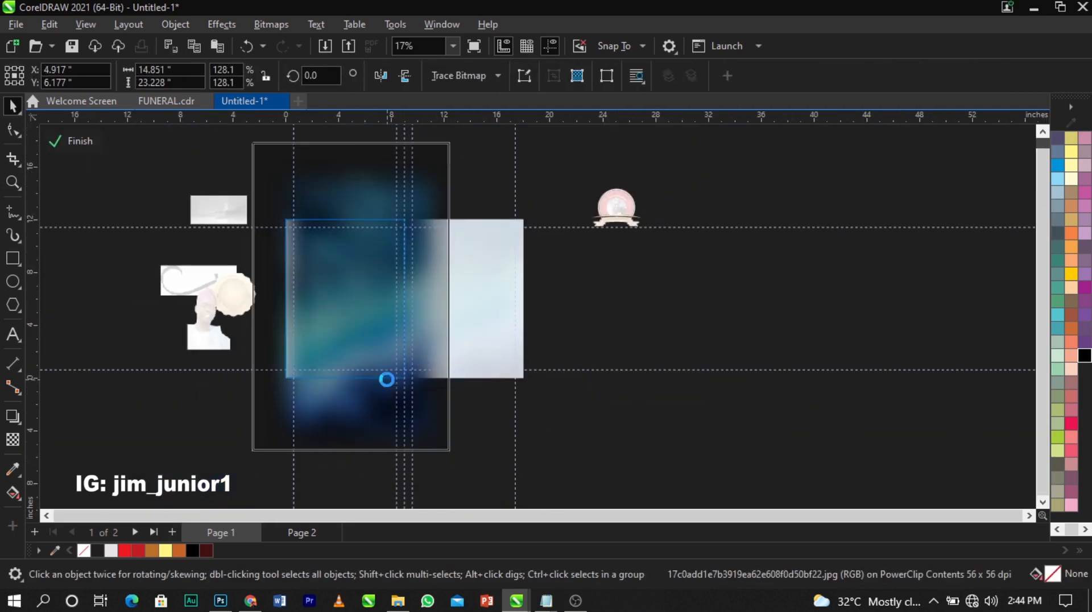
pyautogui.moveTo(454, 453); pyautogui.dragTo(480, 487)
pyautogui.moveTo(396, 309); pyautogui.dragTo(394, 366)
pyautogui.moveTo(472, 166); pyautogui.dragTo(505, 125)
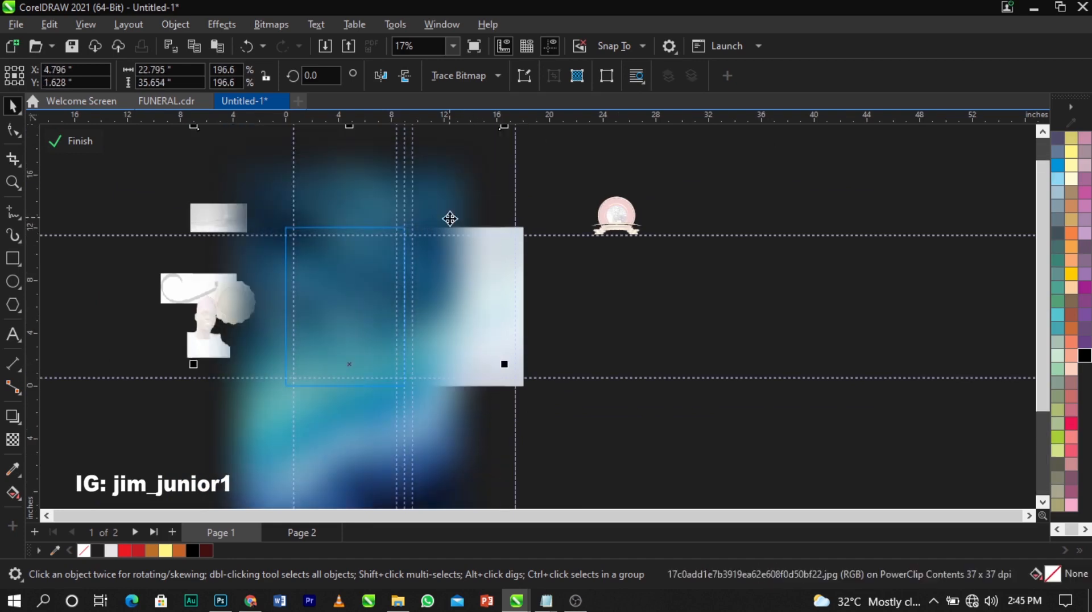
pyautogui.moveTo(450, 219); pyautogui.dragTo(448, 238)
pyautogui.keyDown('ctrl'); pyautogui.click(651, 333); pyautogui.keyUp('ctrl')
pyautogui.click(651, 333)
pyautogui.press('F2')
pyautogui.moveTo(232, 208); pyautogui.dragTo(695, 413)
pyautogui.press('space')
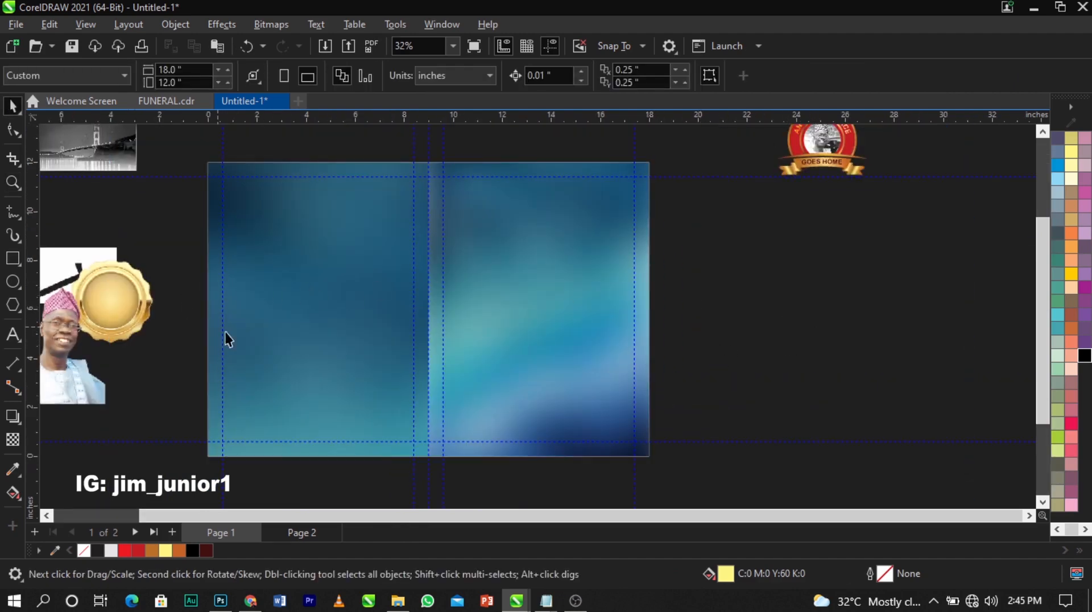
# Enlarge the Main Pic portrait to about 154% and PowerClip it into the spread rectangle
pyautogui.moveTo(103, 384); pyautogui.dragTo(897, 367)
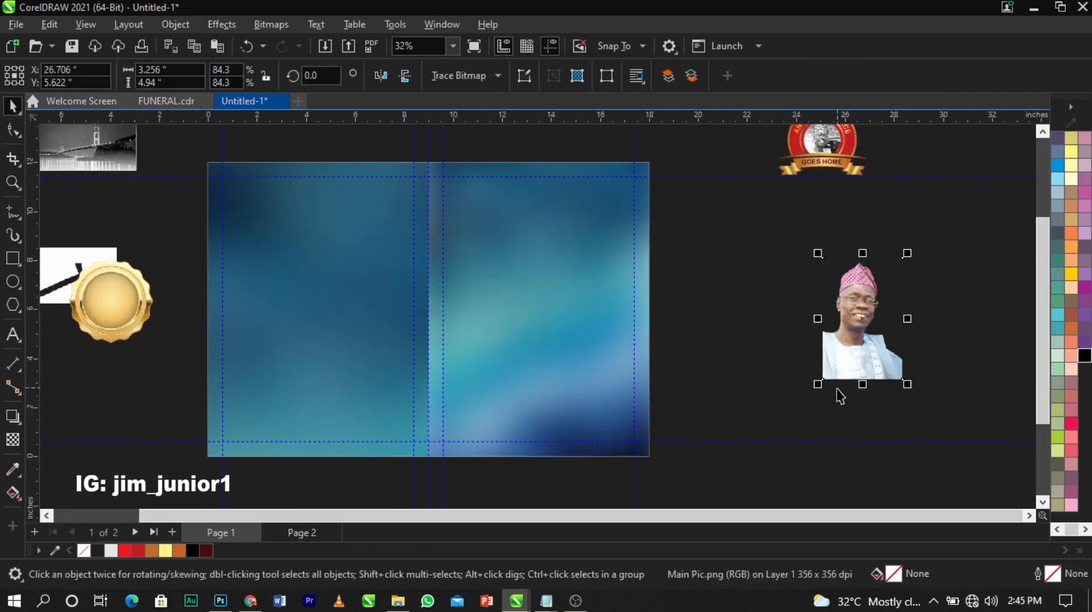
pyautogui.moveTo(819, 385); pyautogui.dragTo(703, 485)
pyautogui.moveTo(802, 376); pyautogui.dragTo(713, 358)
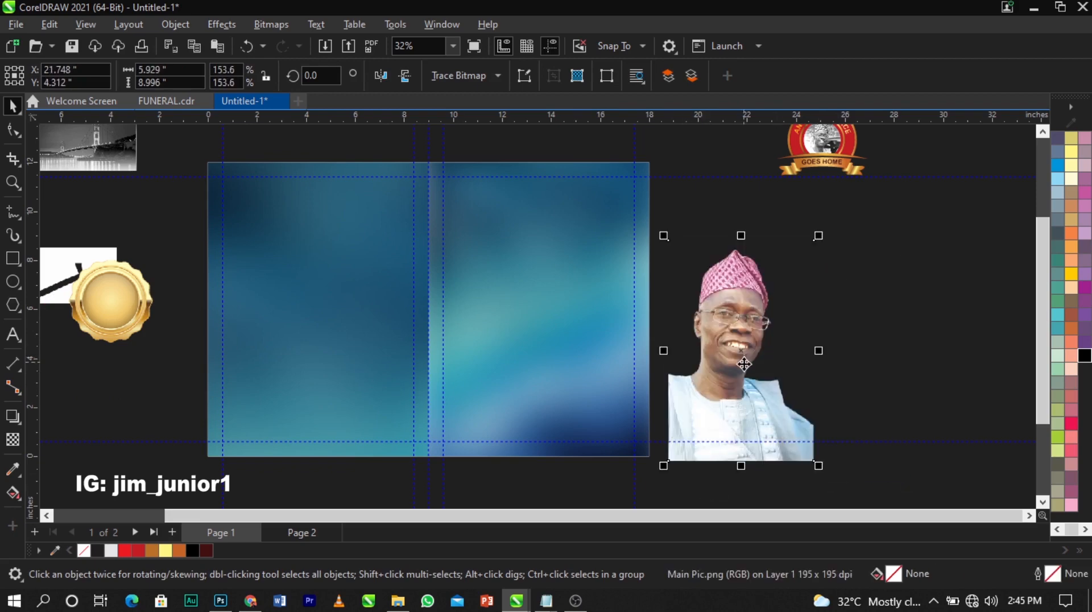
pyautogui.rightClick(745, 365)
pyautogui.click(776, 343)
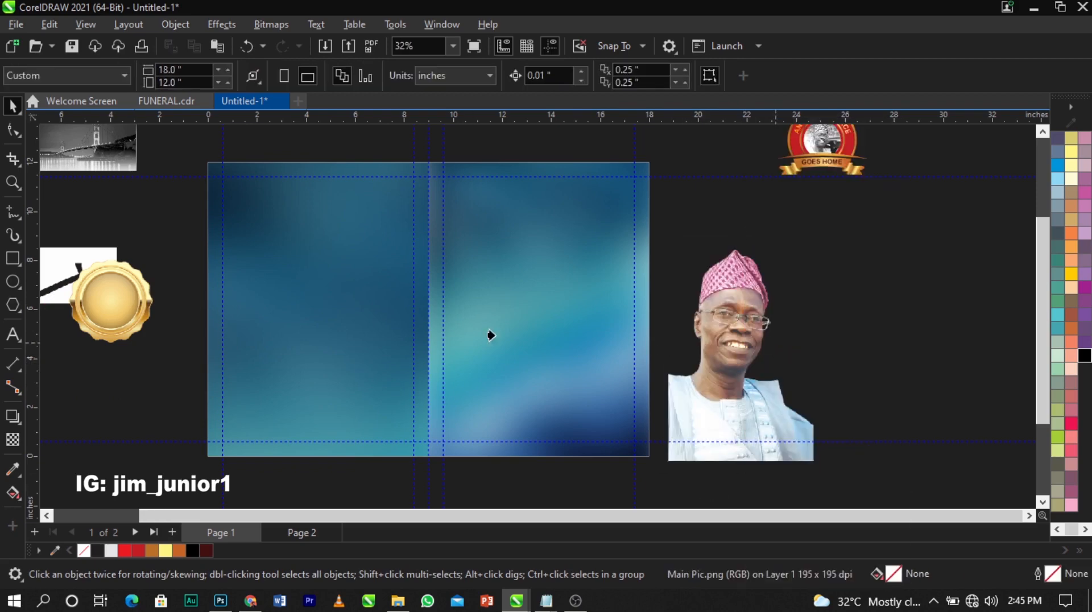
pyautogui.click(476, 331)
# Inside the PowerClip, enlarge the portrait to 186.7% and position it over the right half
pyautogui.scroll(1, 574, 367)
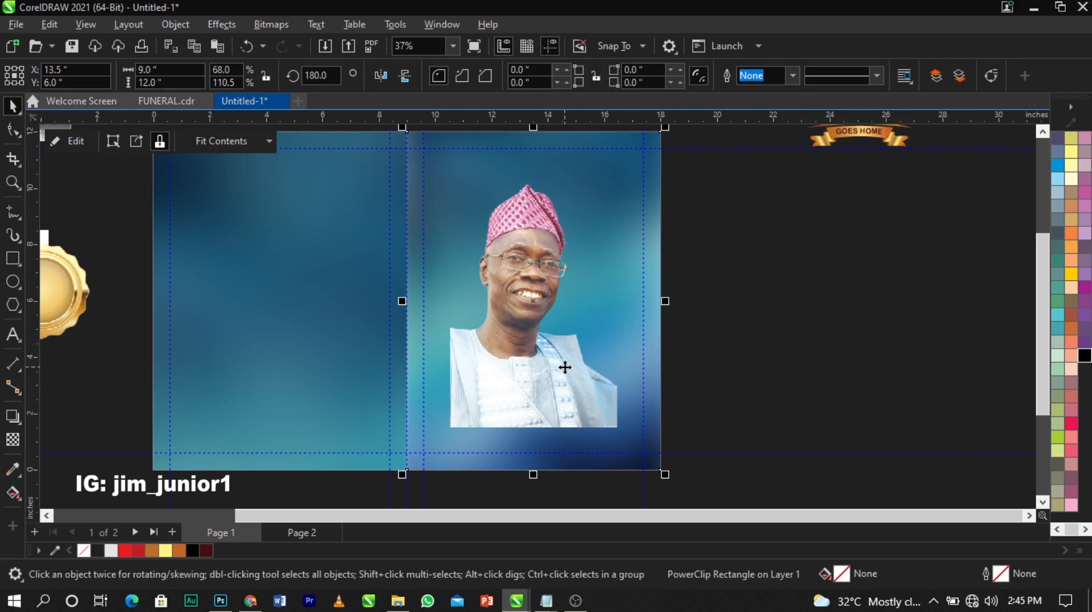
pyautogui.rightClick(565, 367)
pyautogui.click(608, 121)
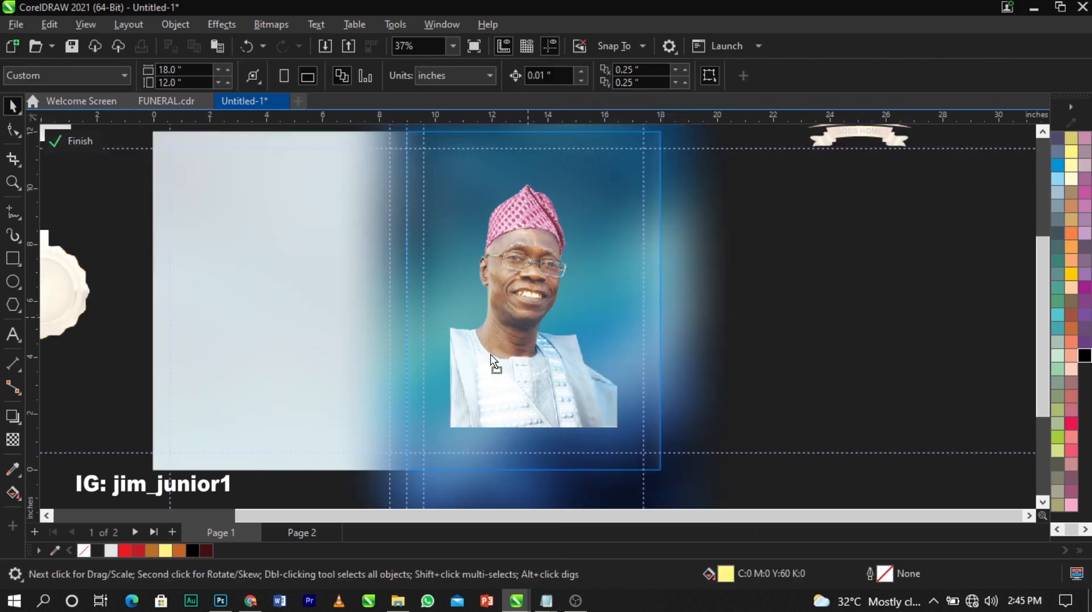
pyautogui.click(465, 379)
pyautogui.moveTo(561, 232); pyautogui.dragTo(591, 183)
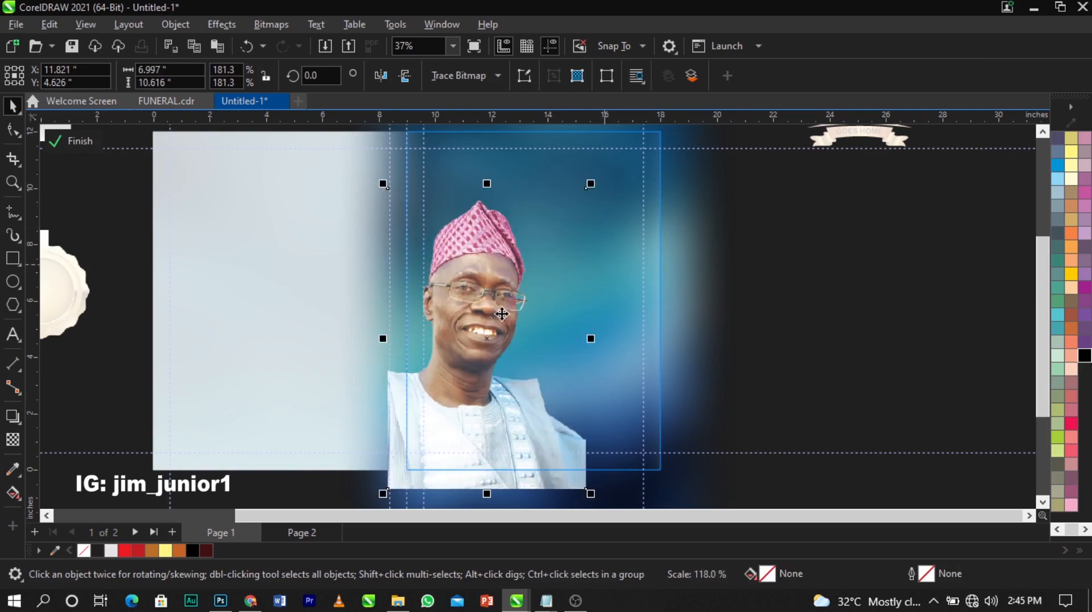
pyautogui.moveTo(491, 321); pyautogui.dragTo(501, 313)
pyautogui.click(499, 320)
pyautogui.click(499, 320)
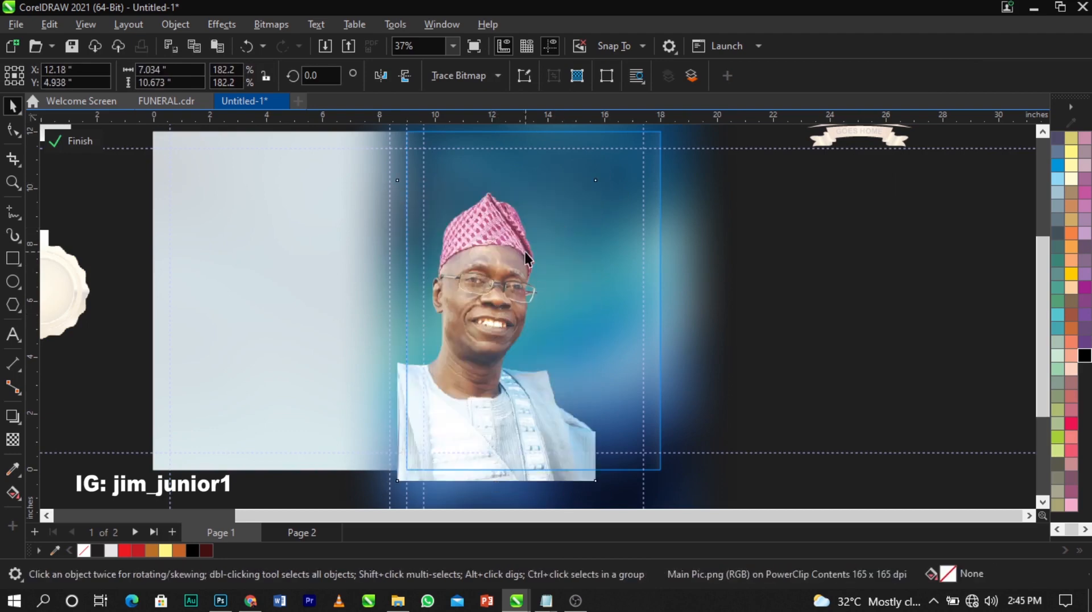
pyautogui.press('space')
pyautogui.press('space')
pyautogui.press('space')
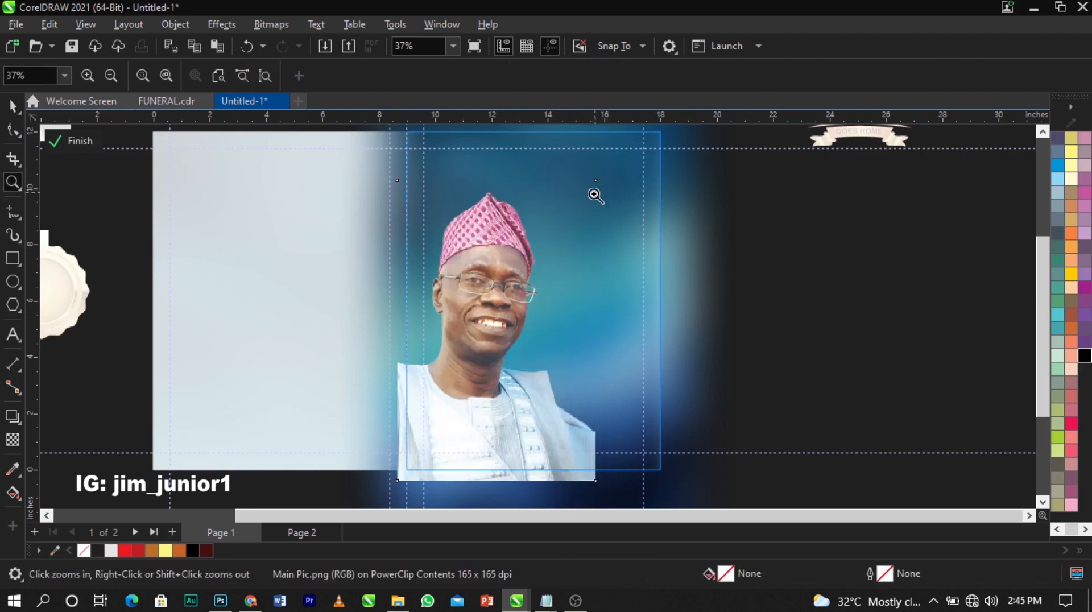
pyautogui.moveTo(600, 176); pyautogui.dragTo(606, 168)
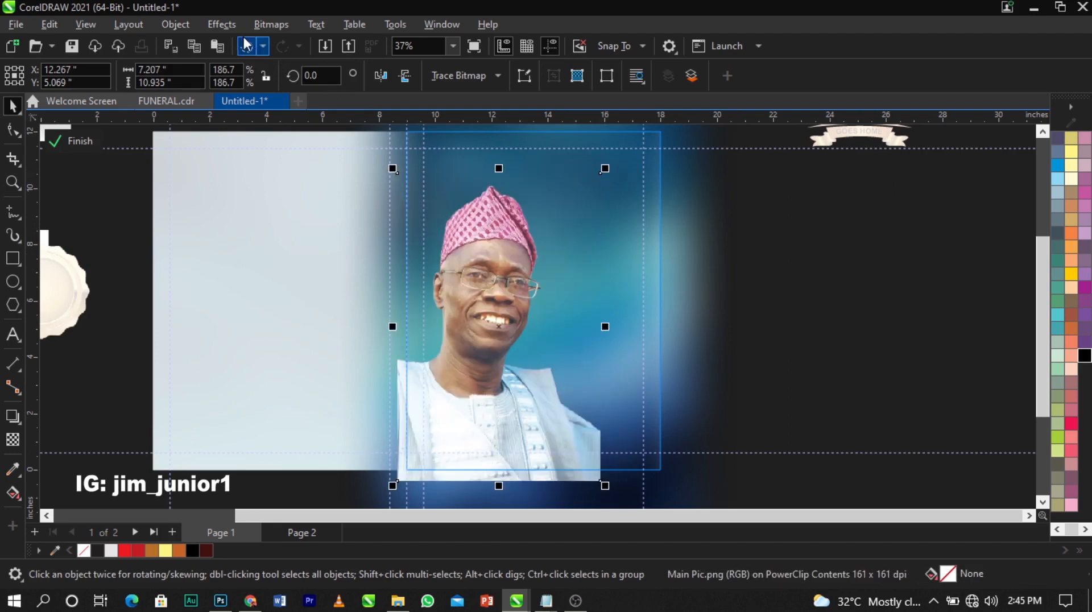
# Raise the portrait's contrast to 29 with Brightness/Contrast/Intensity
pyautogui.click(231, 22)
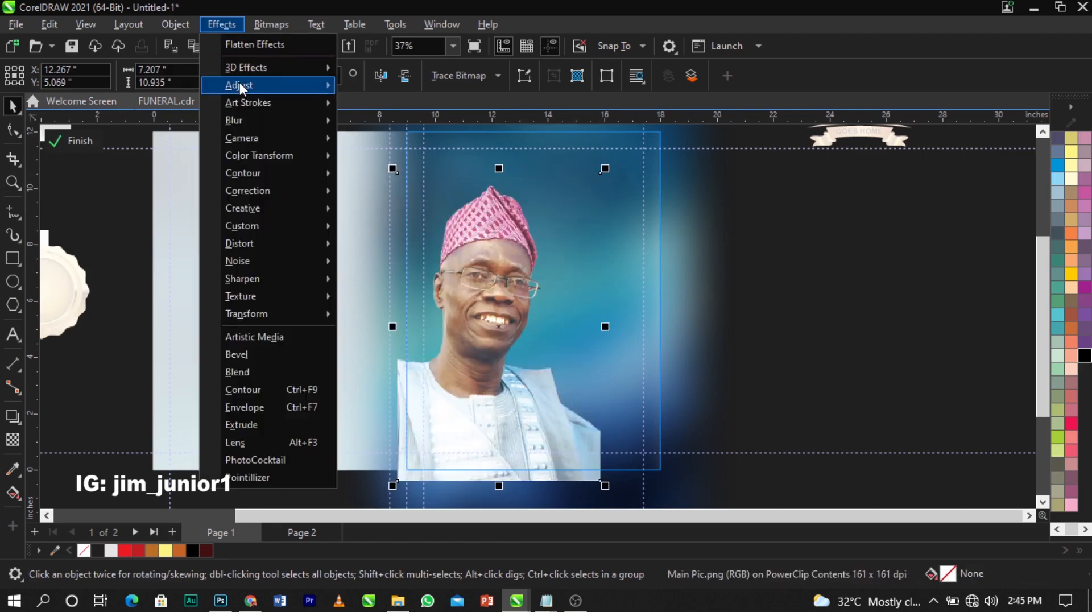
pyautogui.moveTo(245, 83)
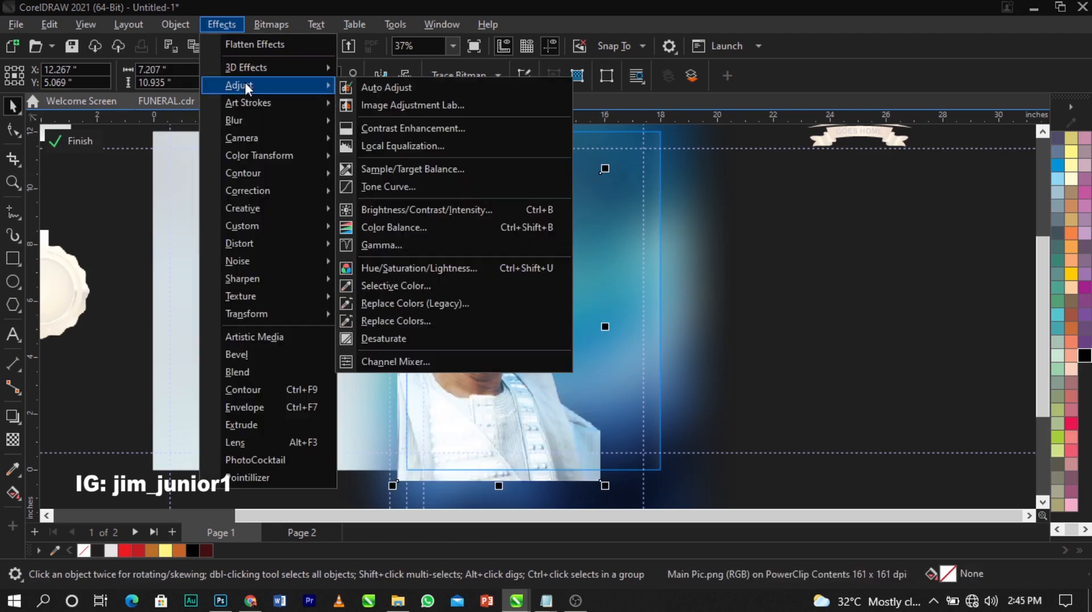
pyautogui.click(428, 208)
pyautogui.moveTo(493, 207); pyautogui.dragTo(141, 53)
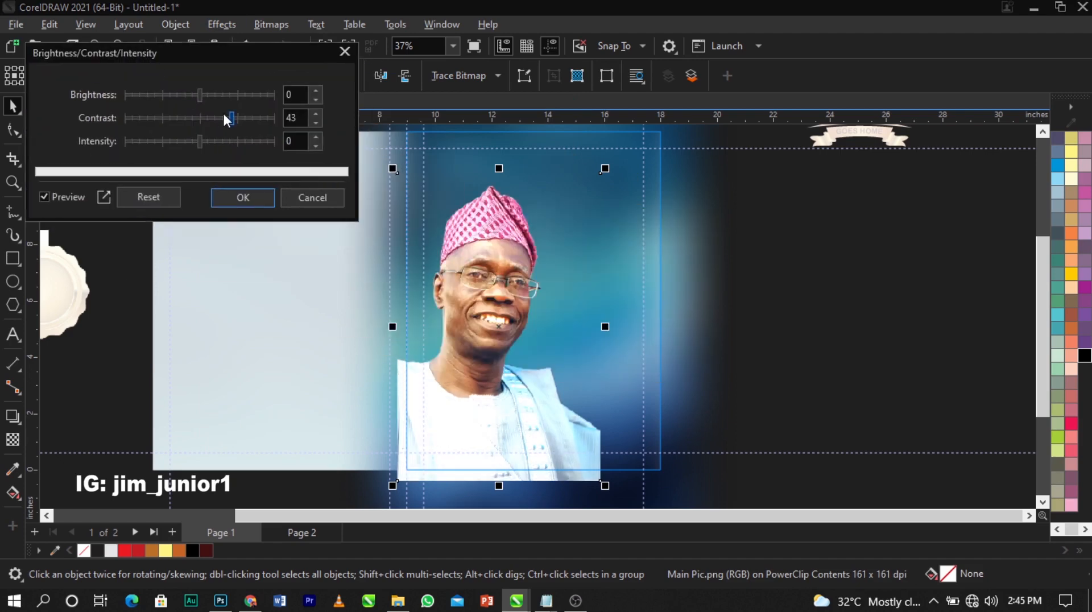
pyautogui.moveTo(224, 114); pyautogui.dragTo(222, 119)
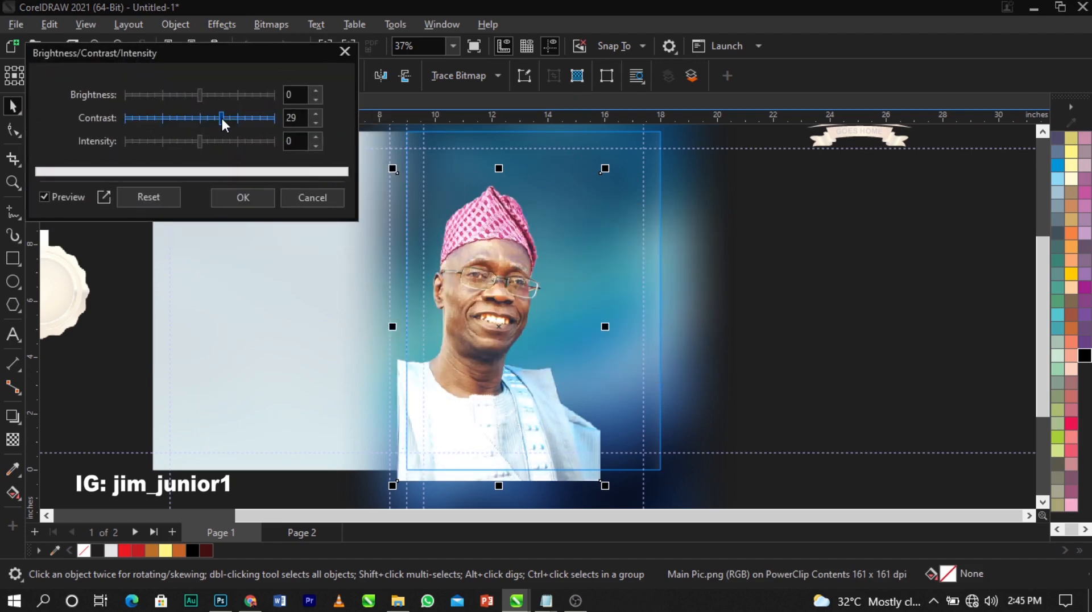
pyautogui.click(251, 203)
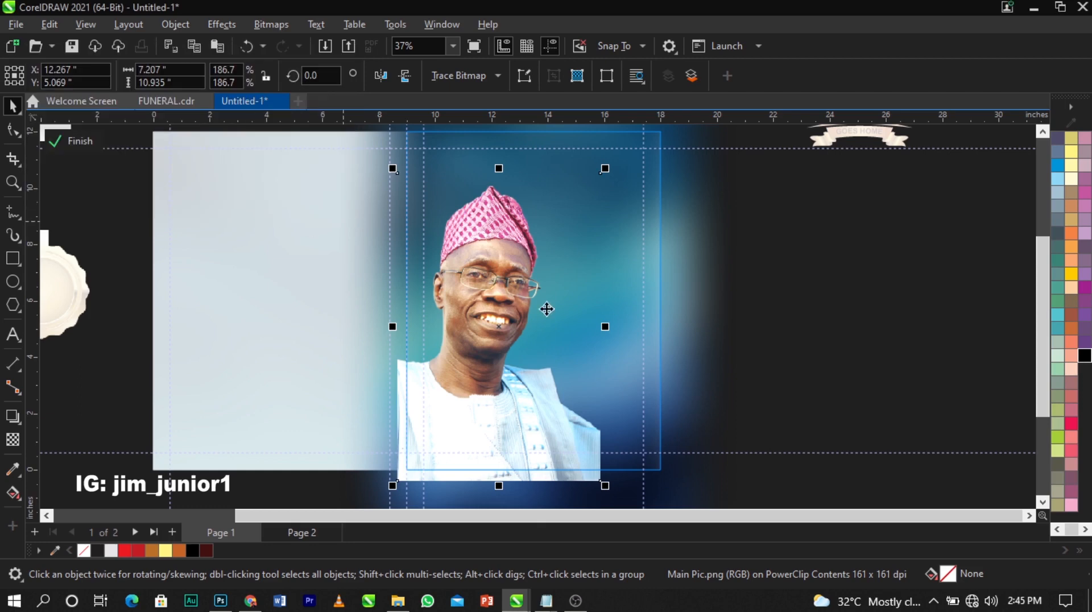
# Scale the clipped portrait up to 193.3% within the spread
pyautogui.keyDown('ctrl'); pyautogui.click(882, 380); pyautogui.keyUp('ctrl')
pyautogui.click(846, 345)
pyautogui.scroll(-3, 262, 241)
pyautogui.scroll(2, 592, 235)
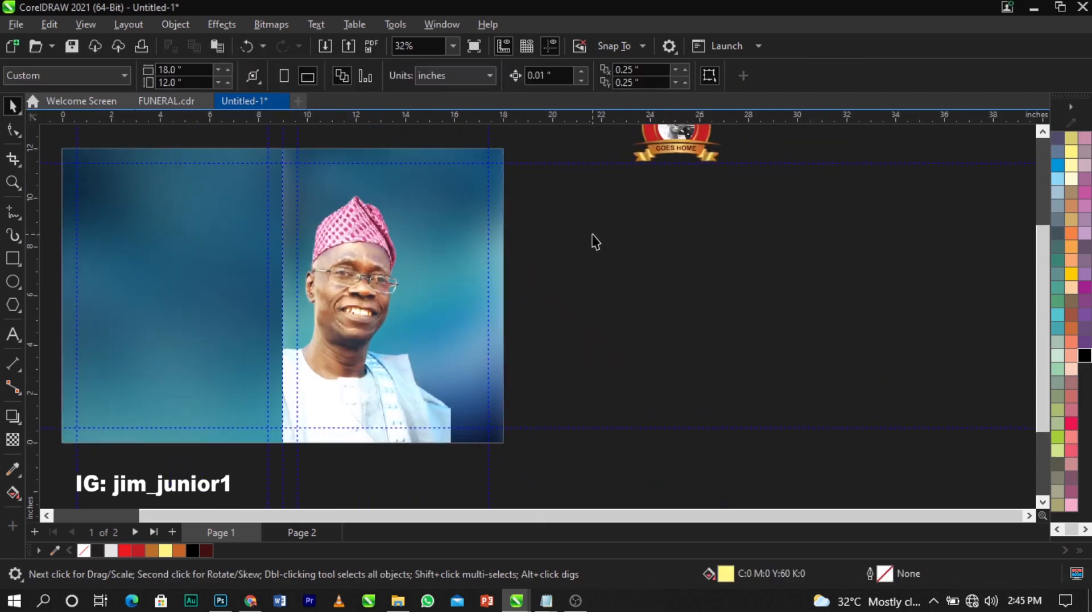
pyautogui.moveTo(48, 140); pyautogui.dragTo(560, 463)
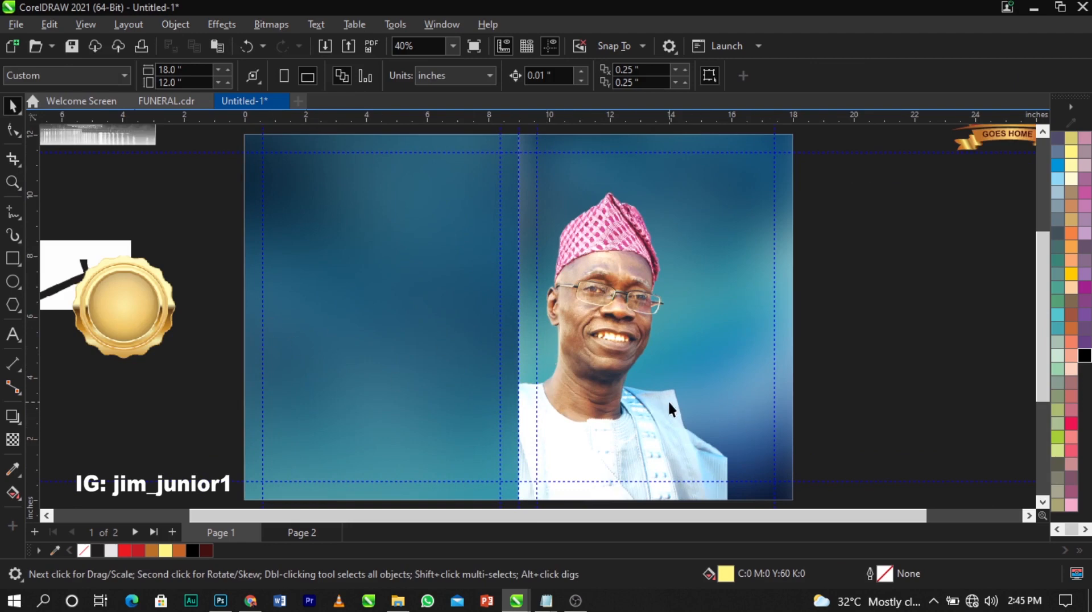
pyautogui.scroll(-3, 613, 305)
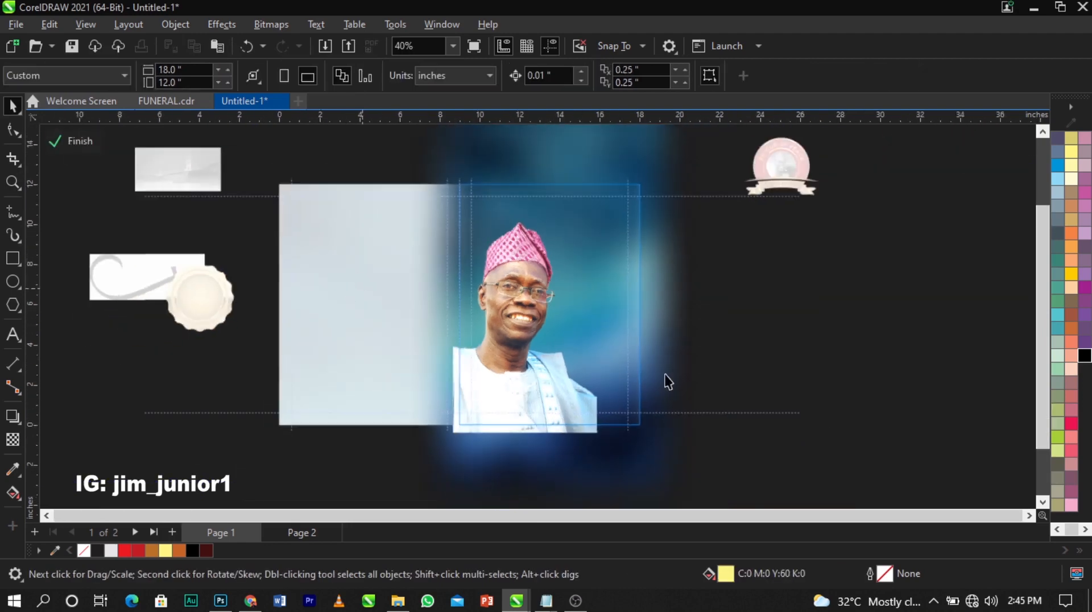
pyautogui.click(665, 373)
pyautogui.click(573, 372)
pyautogui.scroll(3, 598, 421)
pyautogui.moveTo(605, 446); pyautogui.dragTo(622, 459)
pyautogui.scroll(-2, 555, 254)
pyautogui.scroll(1, 527, 223)
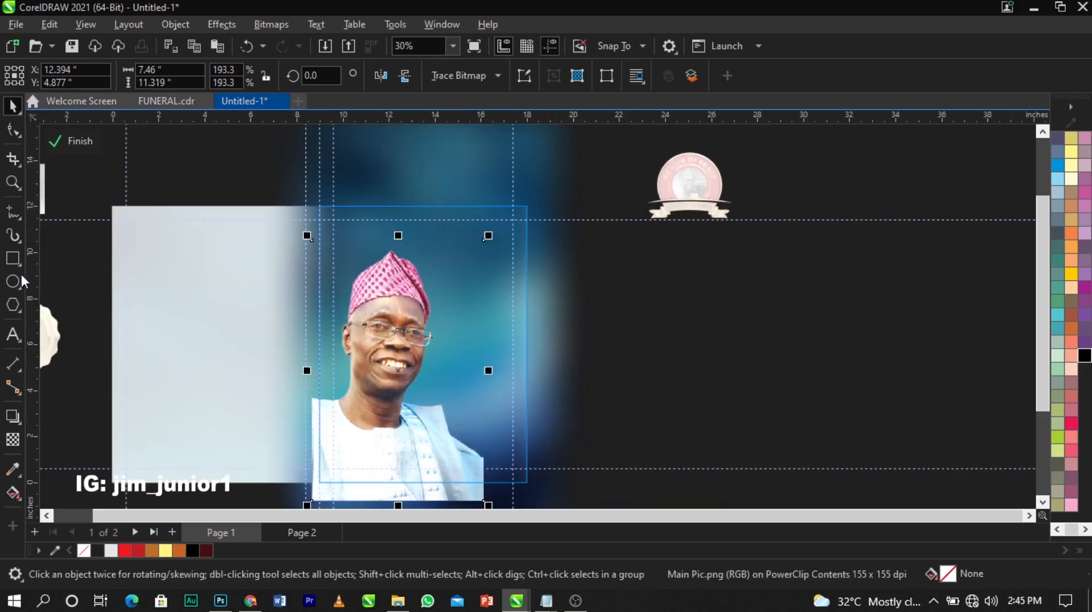
# Draw a yellow rectangle over the portrait area and nudge it into place
pyautogui.click(12, 258)
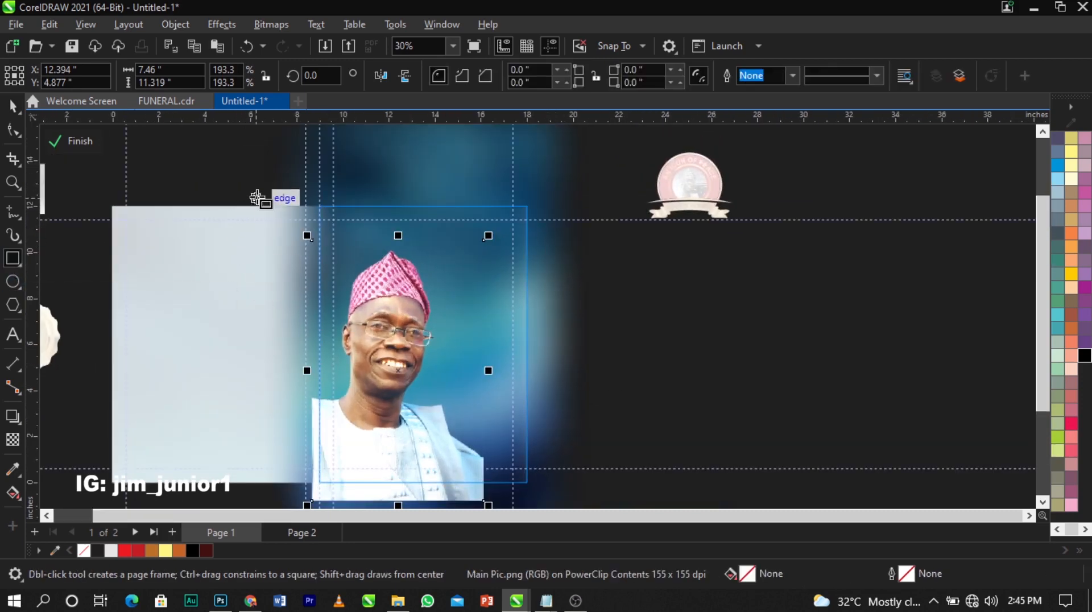
pyautogui.moveTo(272, 181); pyautogui.dragTo(555, 330)
pyautogui.press('space')
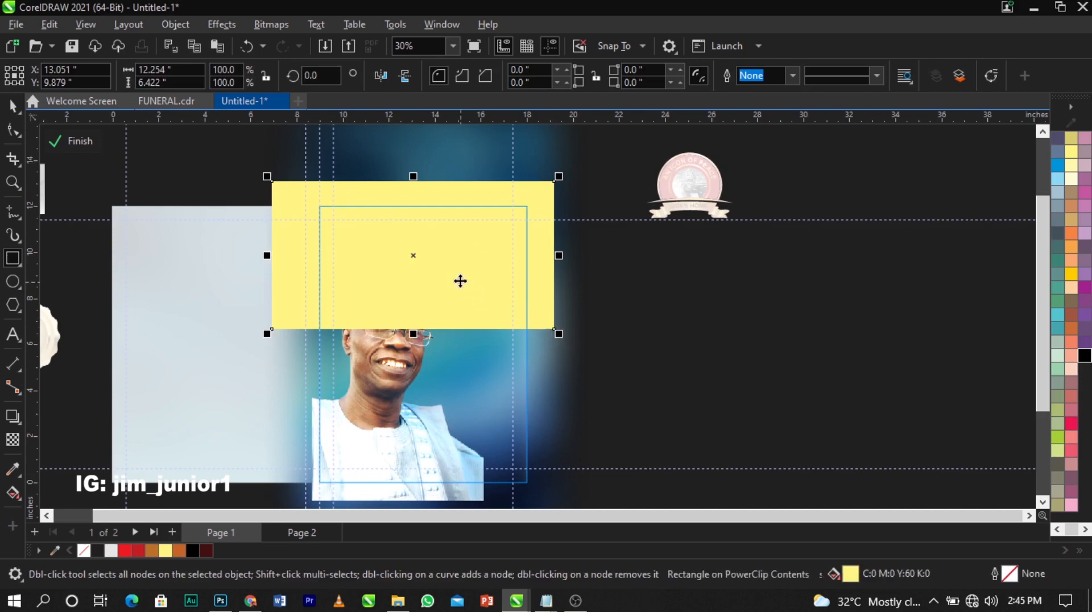
pyautogui.moveTo(459, 281); pyautogui.dragTo(473, 279)
pyautogui.scroll(2, 473, 279)
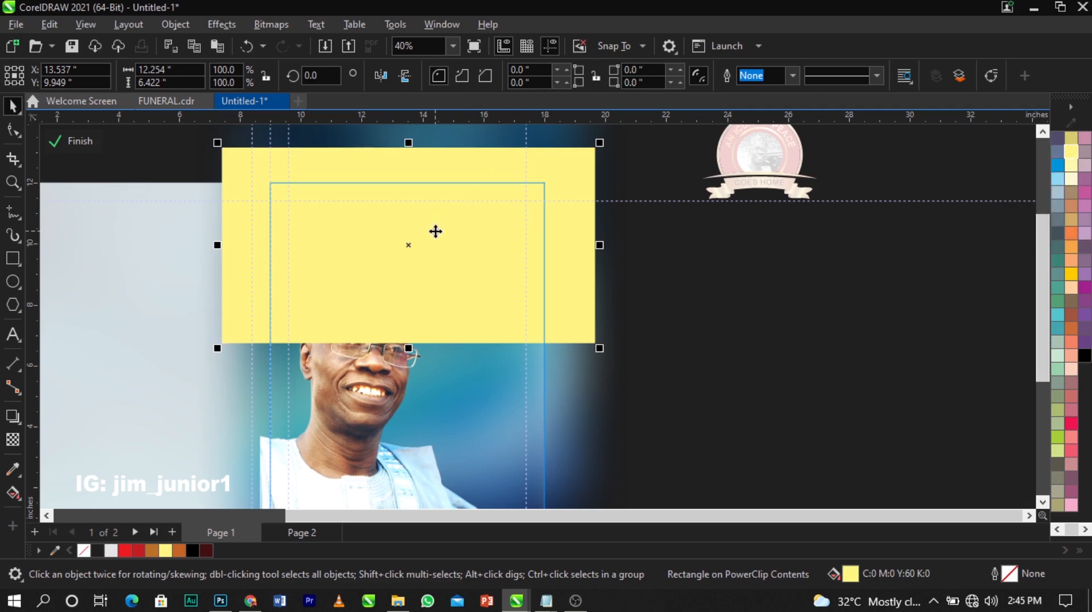
pyautogui.moveTo(434, 228); pyautogui.dragTo(439, 225)
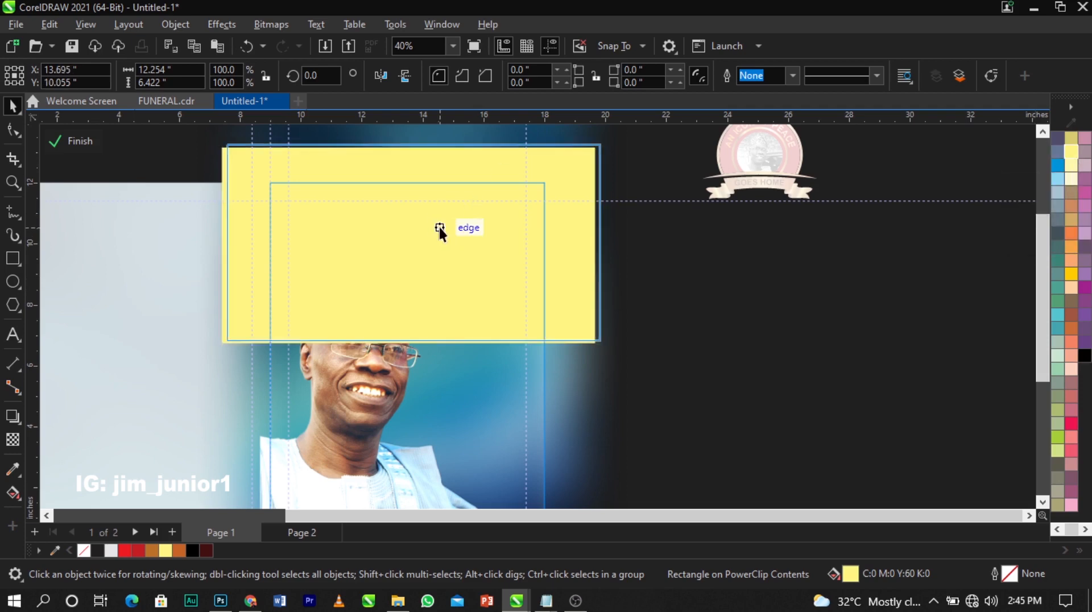
# Give the yellow rectangle a top-to-bottom fountain transparency and stretch it down the photo
pyautogui.click(12, 440)
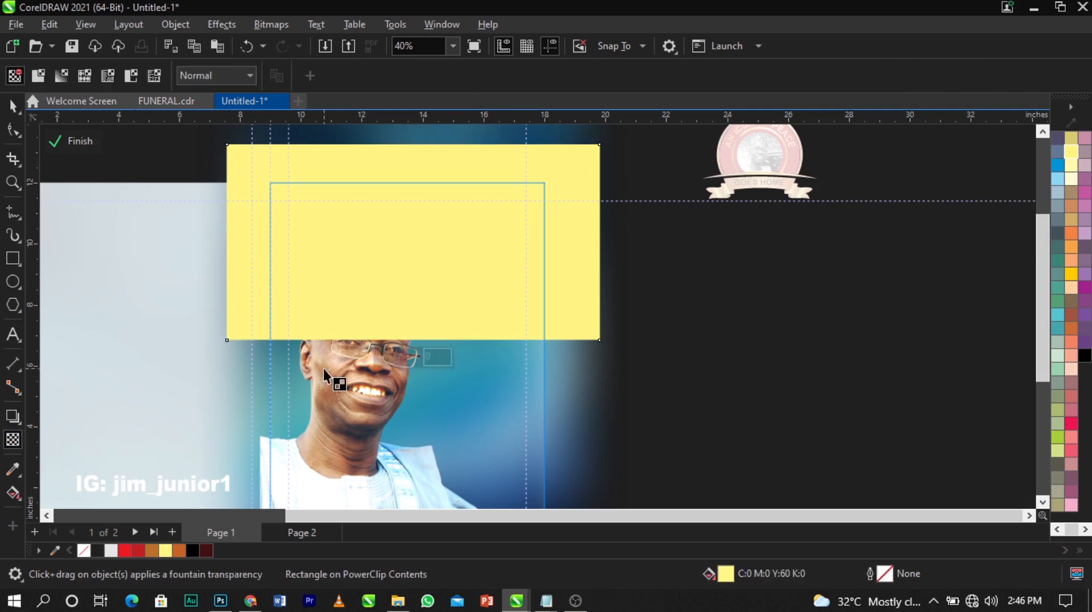
pyautogui.moveTo(397, 239); pyautogui.dragTo(396, 255)
pyautogui.moveTo(396, 326); pyautogui.dragTo(397, 328)
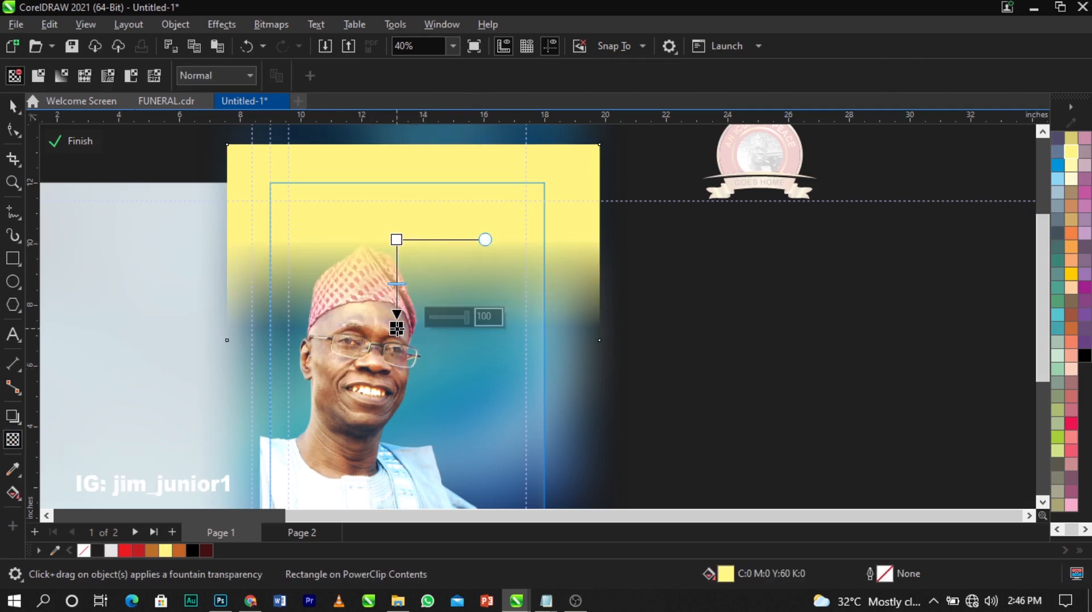
pyautogui.moveTo(396, 239); pyautogui.dragTo(396, 264)
pyautogui.press('space')
pyautogui.moveTo(411, 344); pyautogui.dragTo(412, 371)
pyautogui.scroll(-2, 411, 371)
pyautogui.scroll(1, 632, 387)
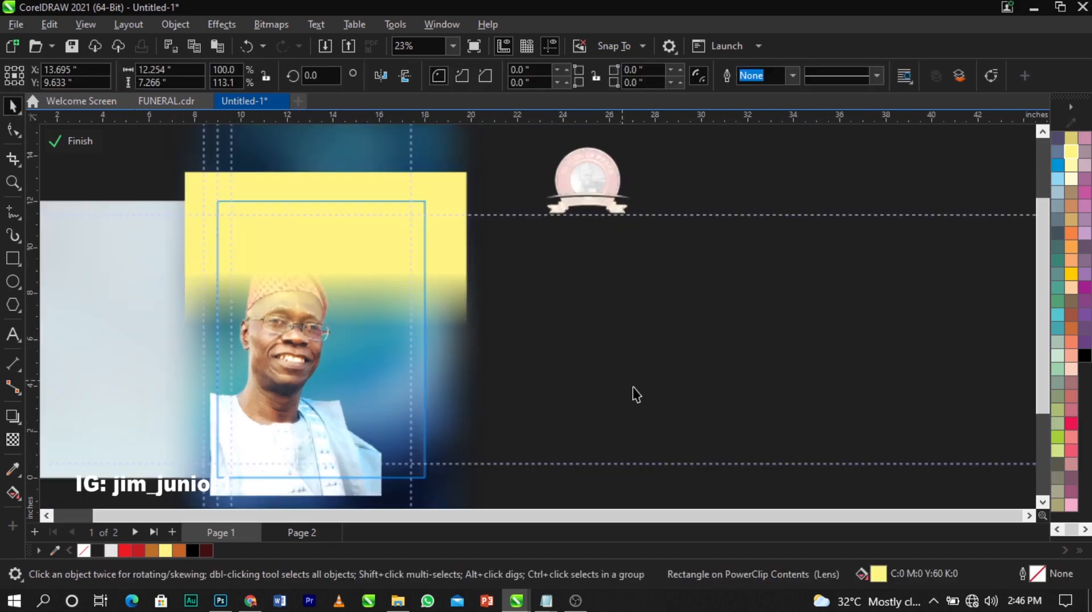
pyautogui.click(258, 434)
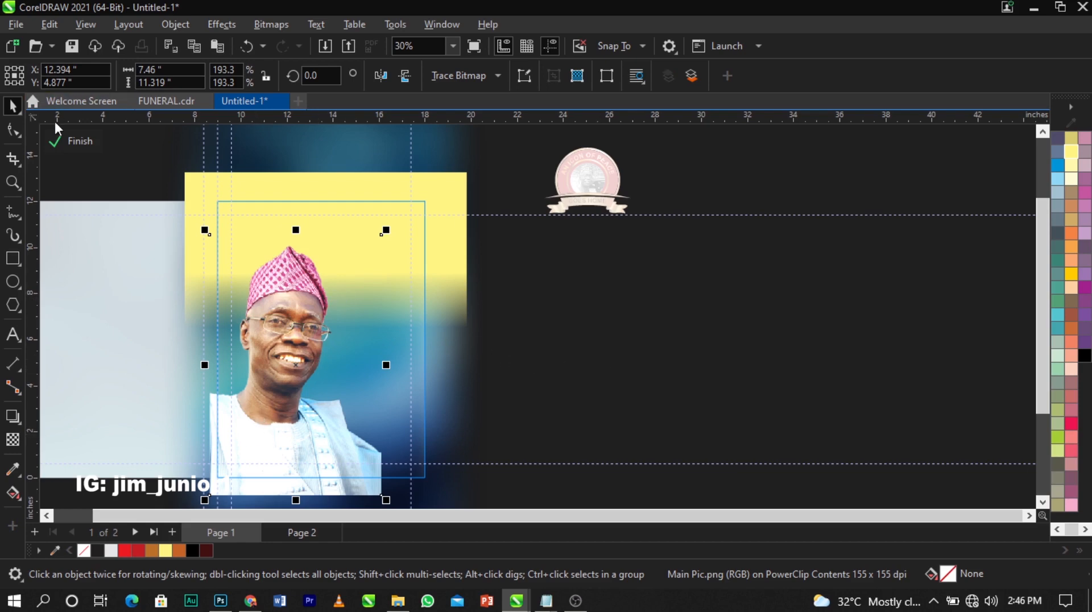
pyautogui.click(88, 144)
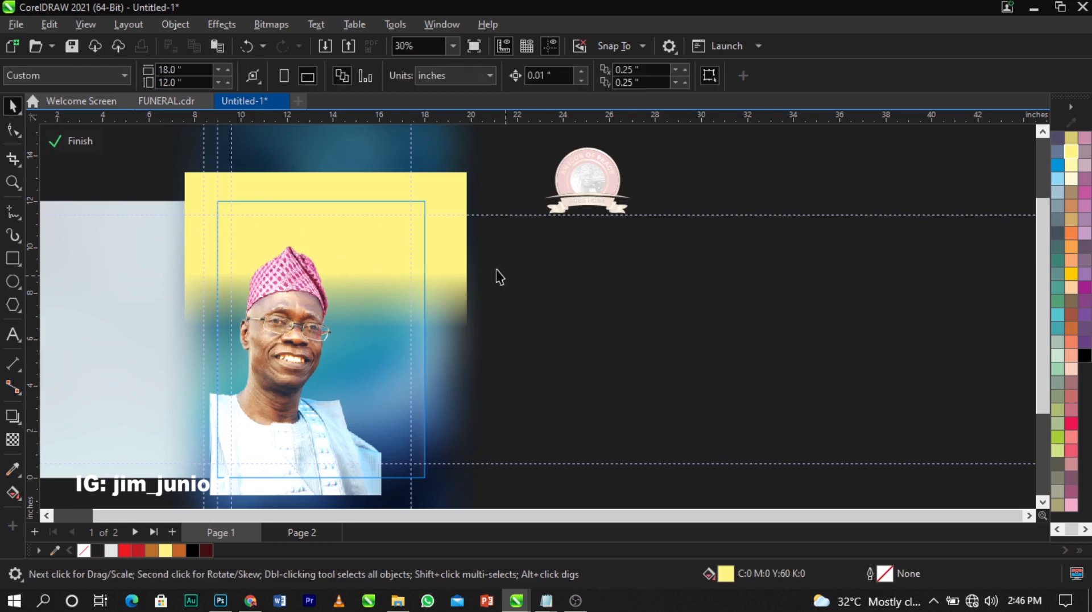
# Finish editing the clipped portrait and zoom in on the seal and portrait page
pyautogui.click(82, 143)
pyautogui.click(557, 244)
pyautogui.scroll(-1, 558, 244)
pyautogui.press('z')
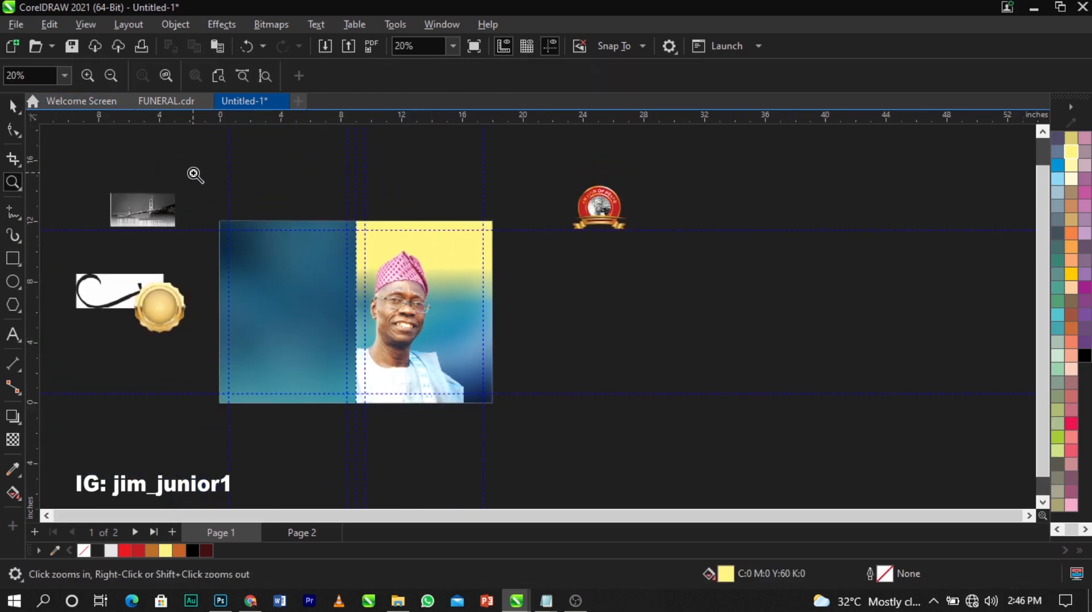
pyautogui.moveTo(193, 173); pyautogui.dragTo(687, 418)
pyautogui.press('space')
# Move the seal emblem onto the portrait page's yellow area and shrink it
pyautogui.moveTo(780, 173); pyautogui.dragTo(564, 254)
pyautogui.scroll(3, 629, 317)
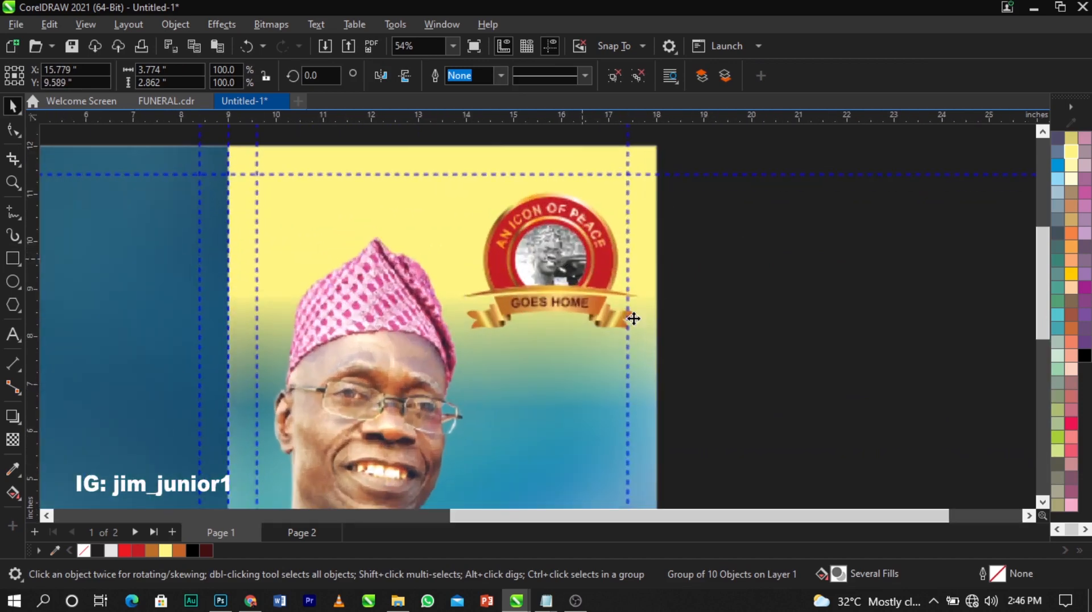
pyautogui.moveTo(645, 334); pyautogui.dragTo(619, 316)
pyautogui.scroll(1, 623, 316)
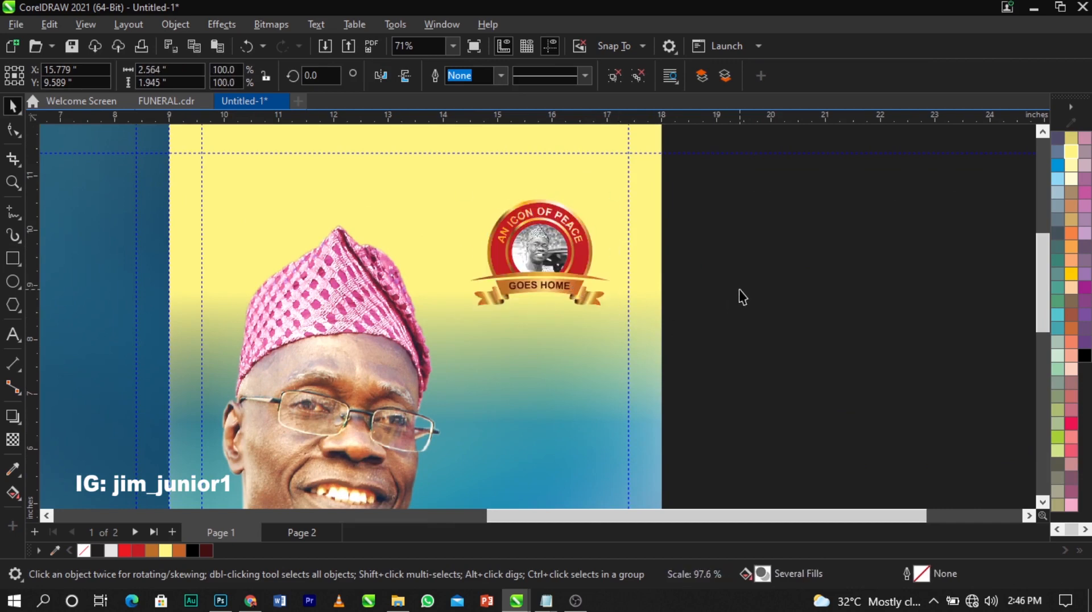
pyautogui.scroll(-3, 596, 207)
# Enlarge the seal slightly to about 2.6 by 2 inches and lower it on the page
pyautogui.click(698, 247)
pyautogui.click(586, 235)
pyautogui.scroll(5, 586, 235)
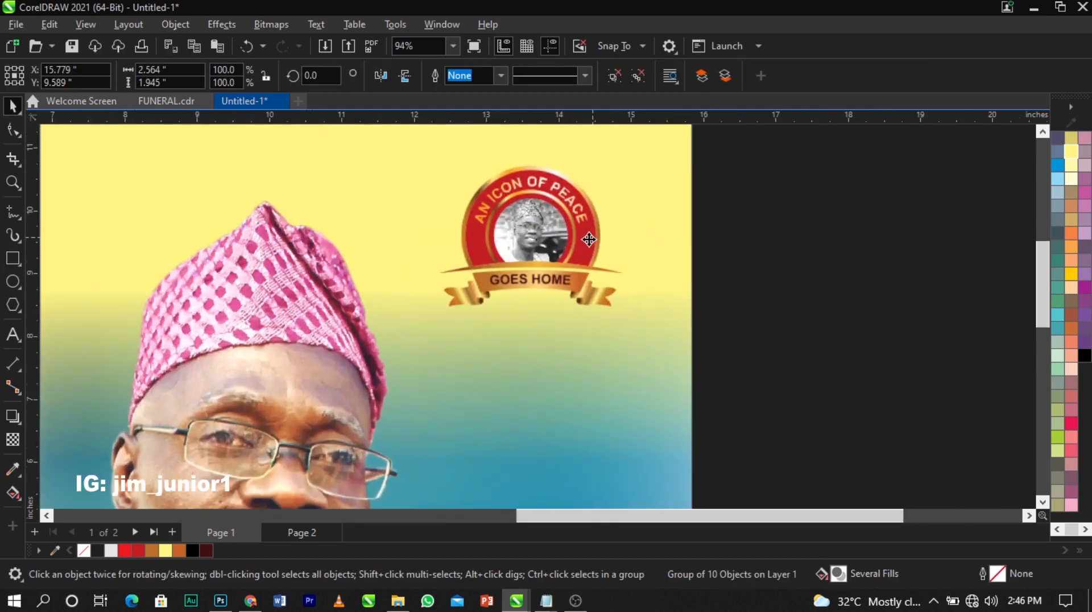
pyautogui.moveTo(640, 334); pyautogui.dragTo(642, 338)
pyautogui.moveTo(536, 217); pyautogui.dragTo(536, 230)
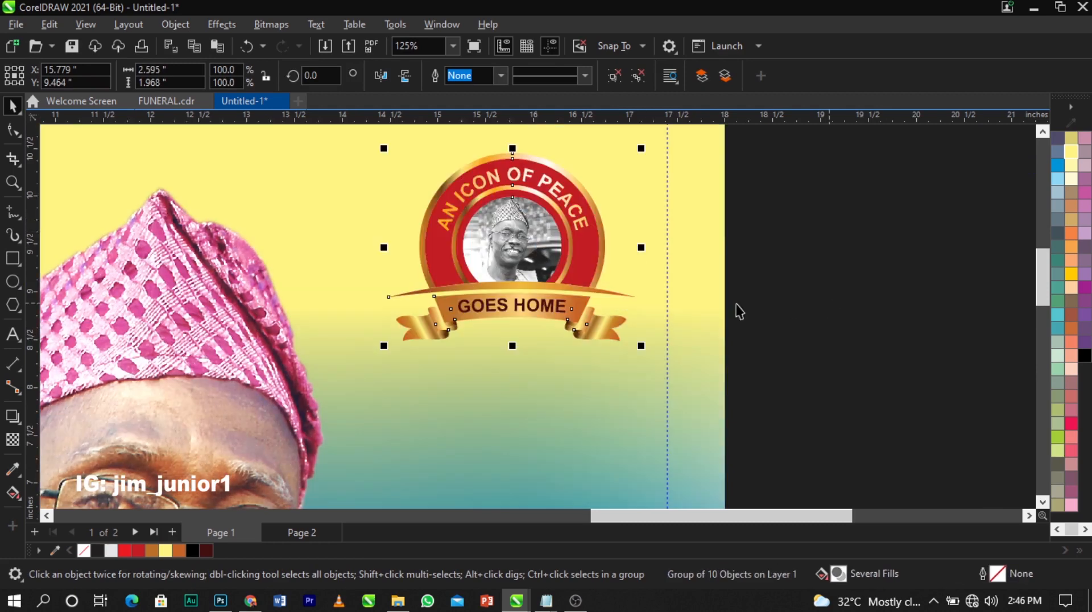
pyautogui.scroll(-1, 486, 305)
# Deselect the seal and zoom in closely on the emblem
pyautogui.click(732, 314)
pyautogui.scroll(-1, 676, 307)
pyautogui.press('F2')
pyautogui.moveTo(403, 281); pyautogui.dragTo(663, 139)
pyautogui.scroll(-1, 358, 250)
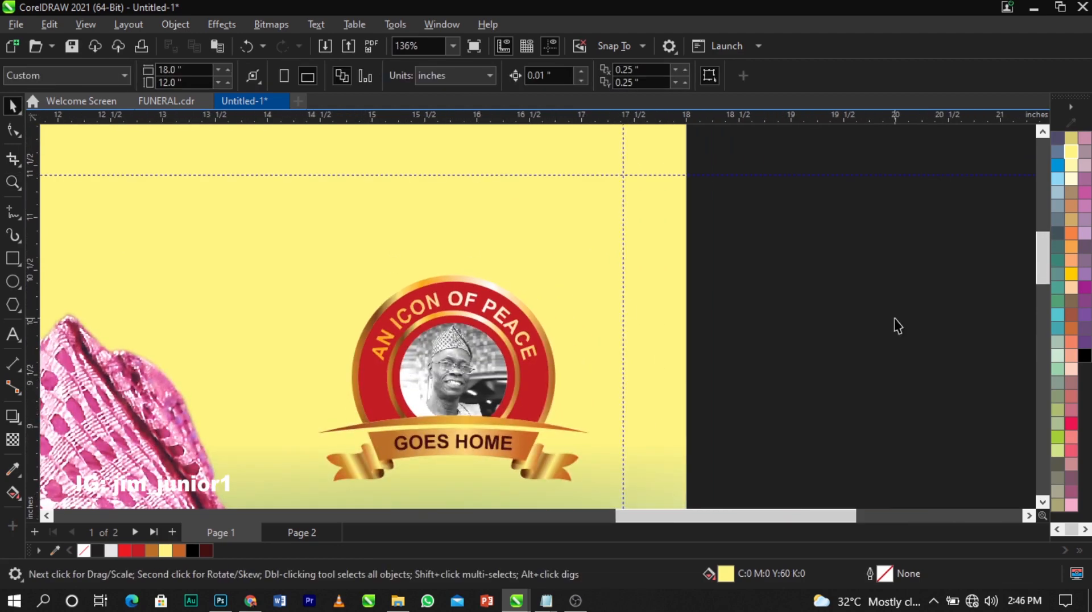
# Go to Page 2 and zoom in around the emblem
pyautogui.click(302, 533)
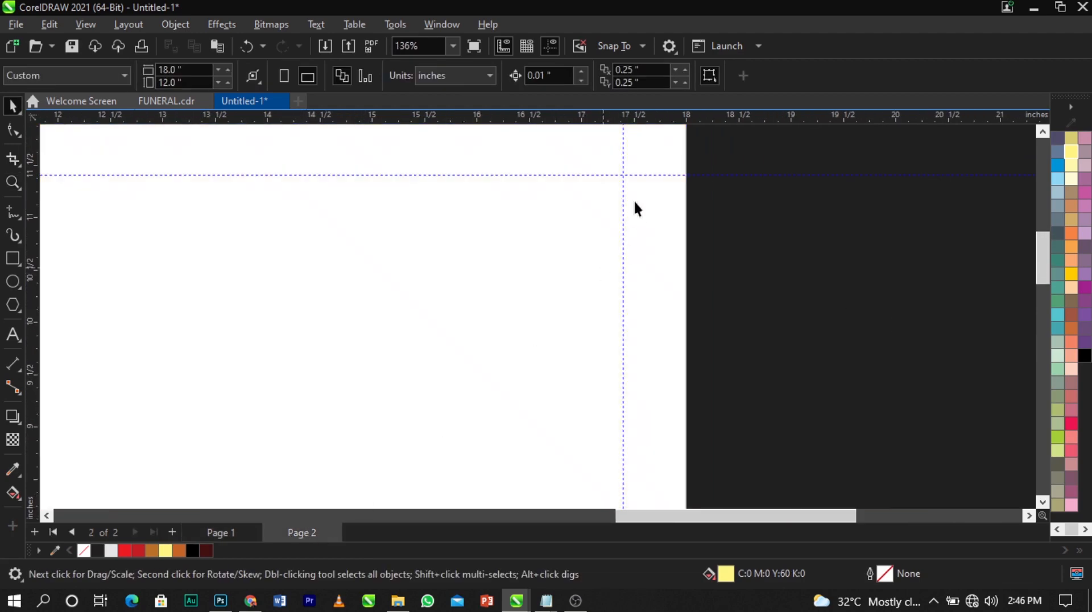
pyautogui.scroll(-1, 643, 219)
pyautogui.press('z')
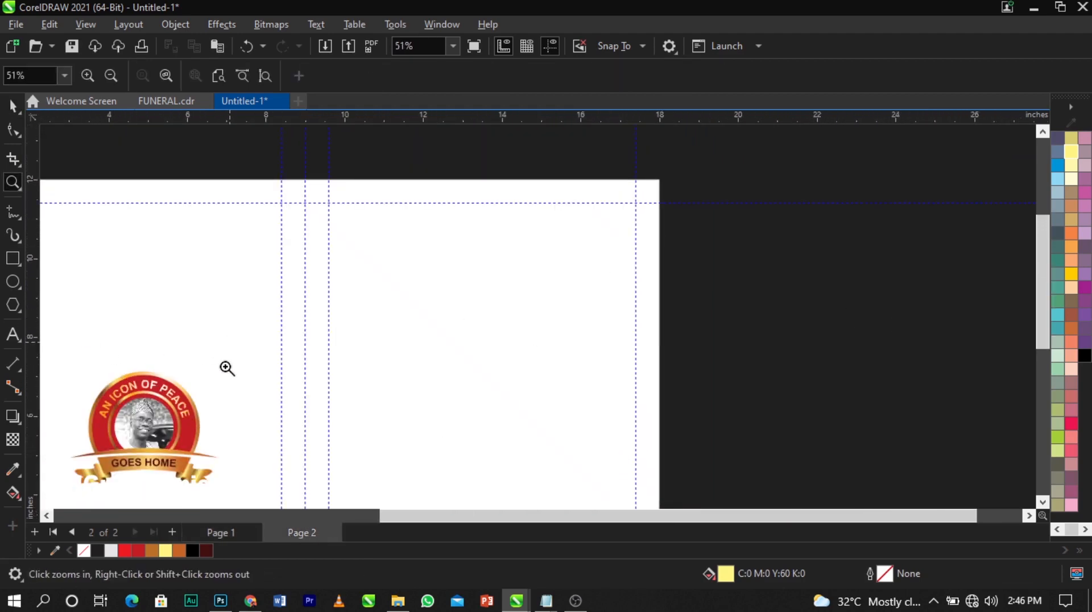
pyautogui.moveTo(64, 485); pyautogui.dragTo(64, 486)
pyautogui.scroll(-4, 535, 174)
pyautogui.scroll(3, 576, 155)
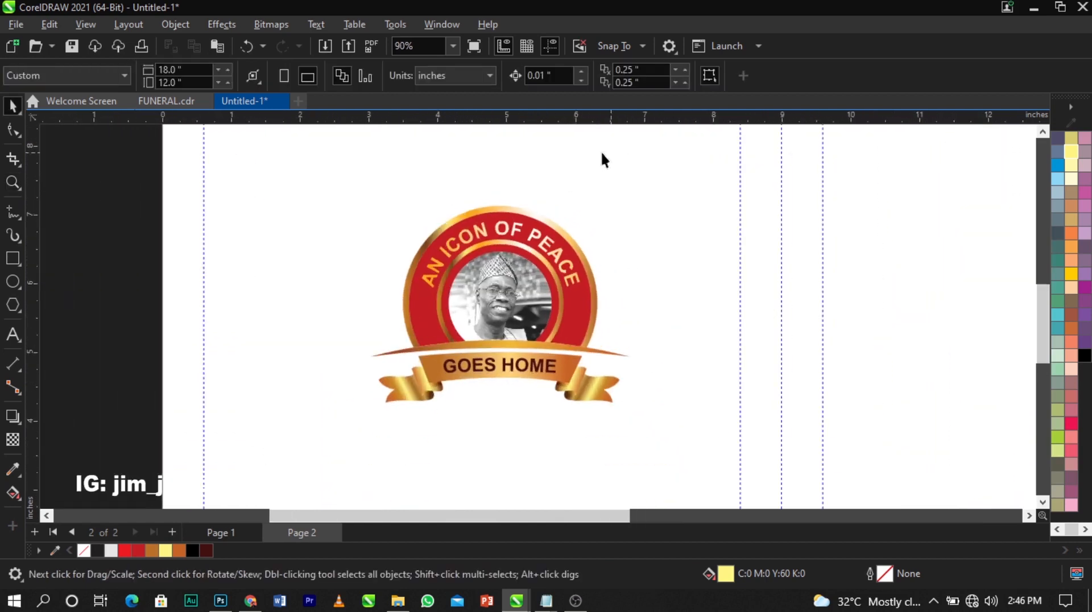
# Draw a small tall rectangle left of the emblem, nudge it right, and fill it black
pyautogui.click(8, 260)
pyautogui.moveTo(147, 222); pyautogui.dragTo(197, 302)
pyautogui.scroll(1, 152, 261)
pyautogui.press('space')
pyautogui.moveTo(176, 236); pyautogui.dragTo(191, 255)
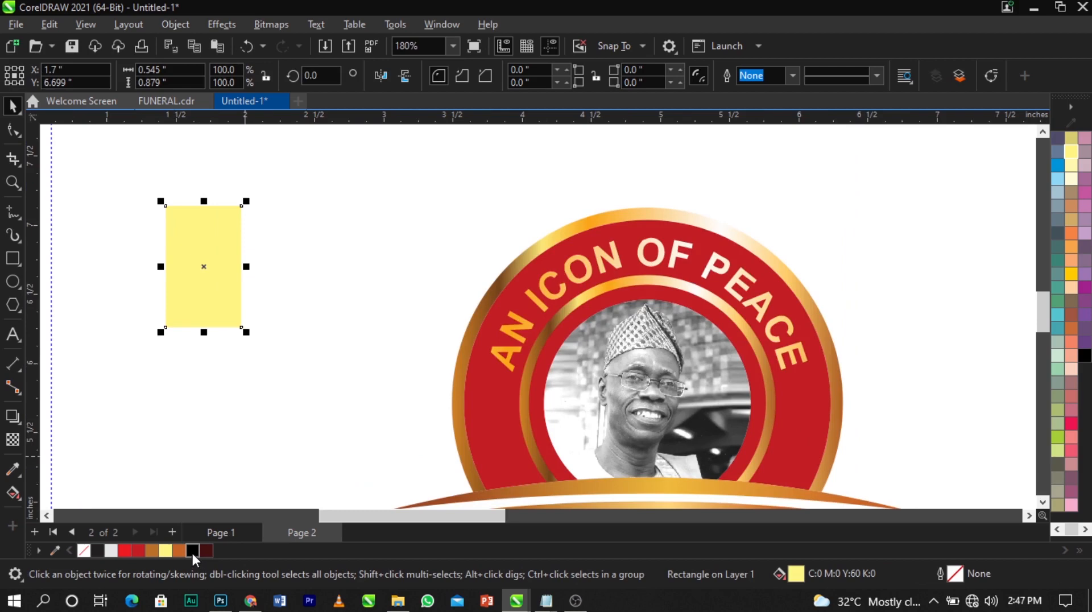
pyautogui.click(192, 550)
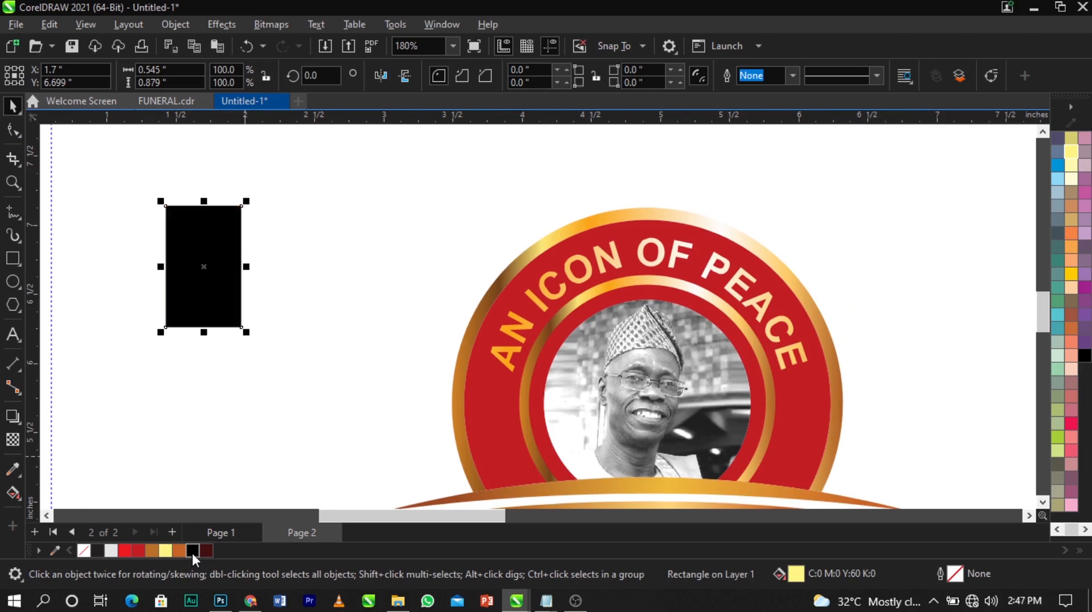
# Remove the rectangle's black fill, leaving it unfilled with a hairline outline
pyautogui.scroll(1, 1070, 159)
pyautogui.rightClick(1057, 140)
pyautogui.click(1052, 152)
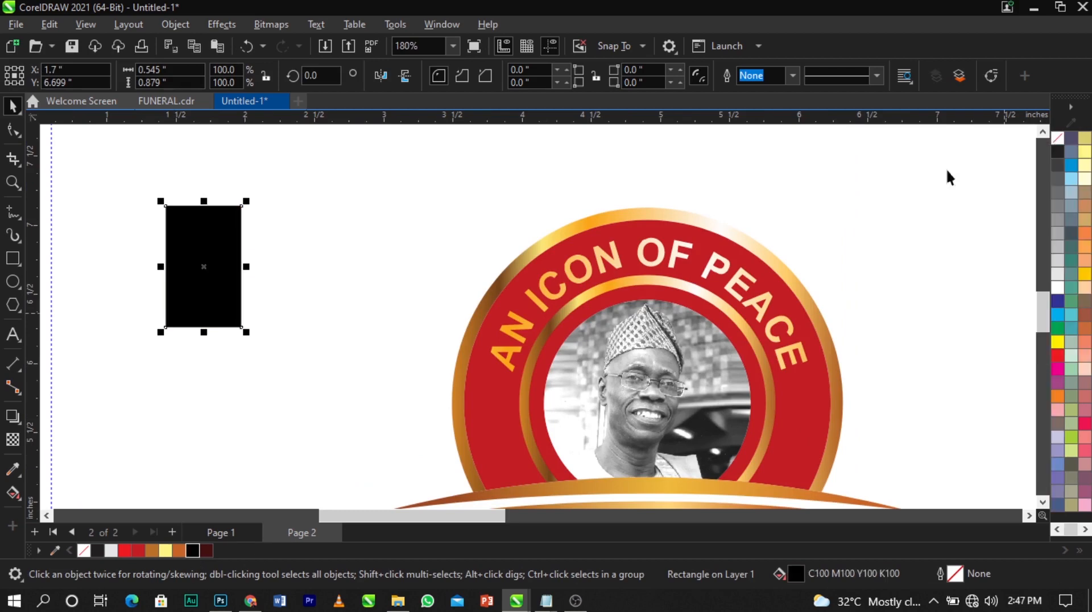
pyautogui.click(1059, 142)
# Give the rectangle a black hairline outline, convert it to curves, and shift it slightly
pyautogui.rightClick(1058, 152)
pyautogui.click(1024, 165)
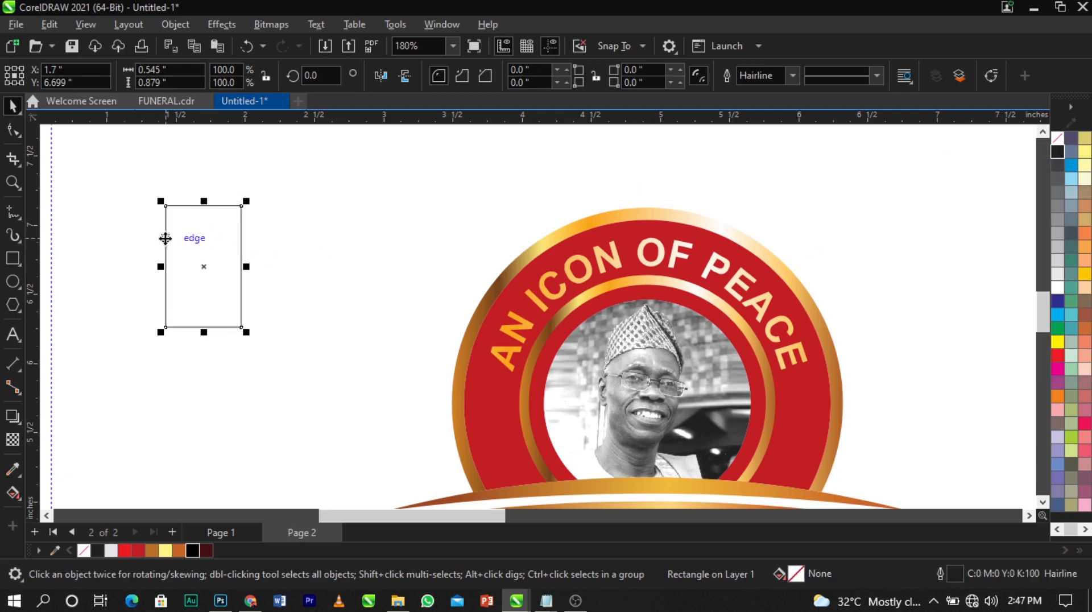
pyautogui.scroll(1, 182, 239)
pyautogui.rightClick(222, 242)
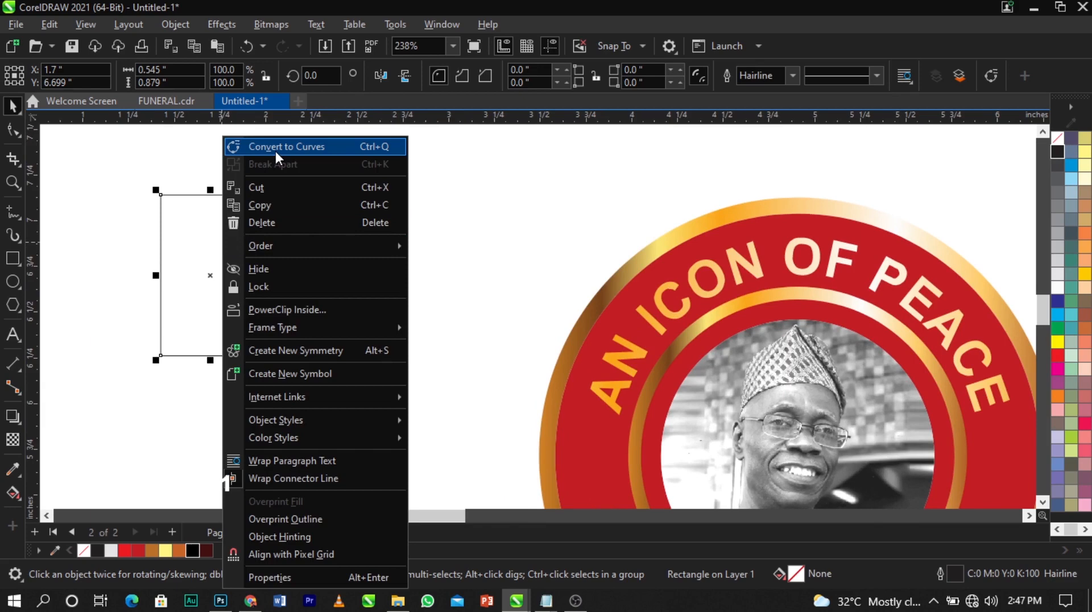
pyautogui.click(199, 222)
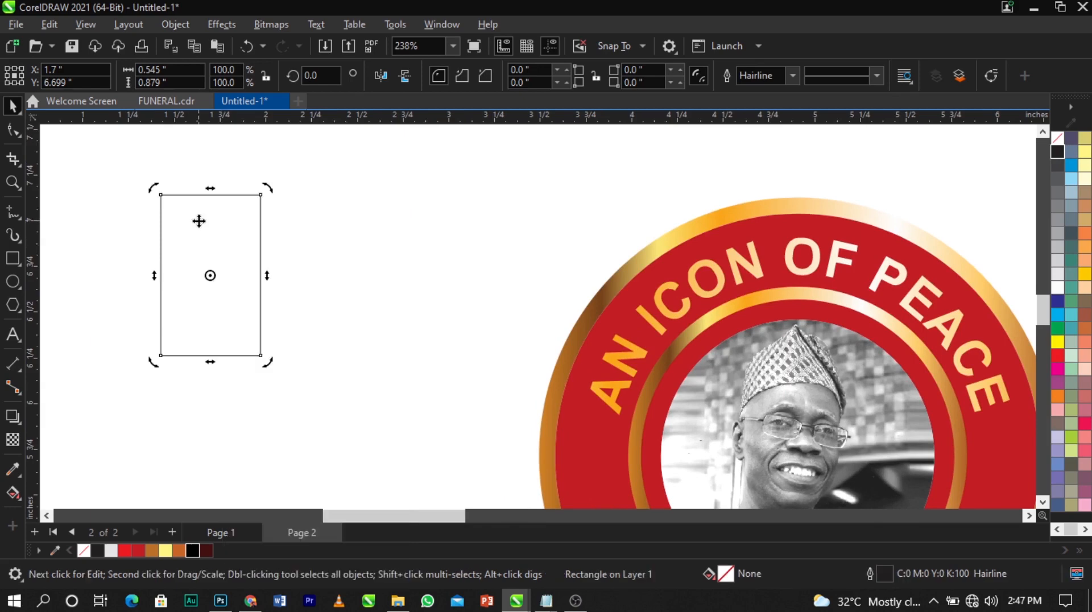
pyautogui.rightClick(212, 224)
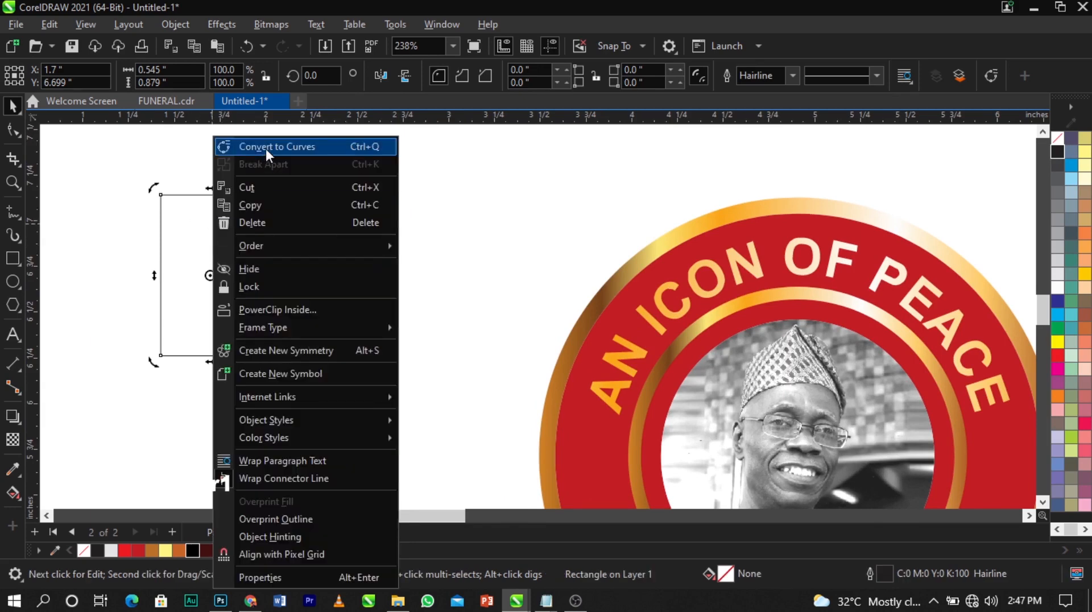
pyautogui.click(265, 148)
pyautogui.moveTo(249, 257); pyautogui.dragTo(292, 283)
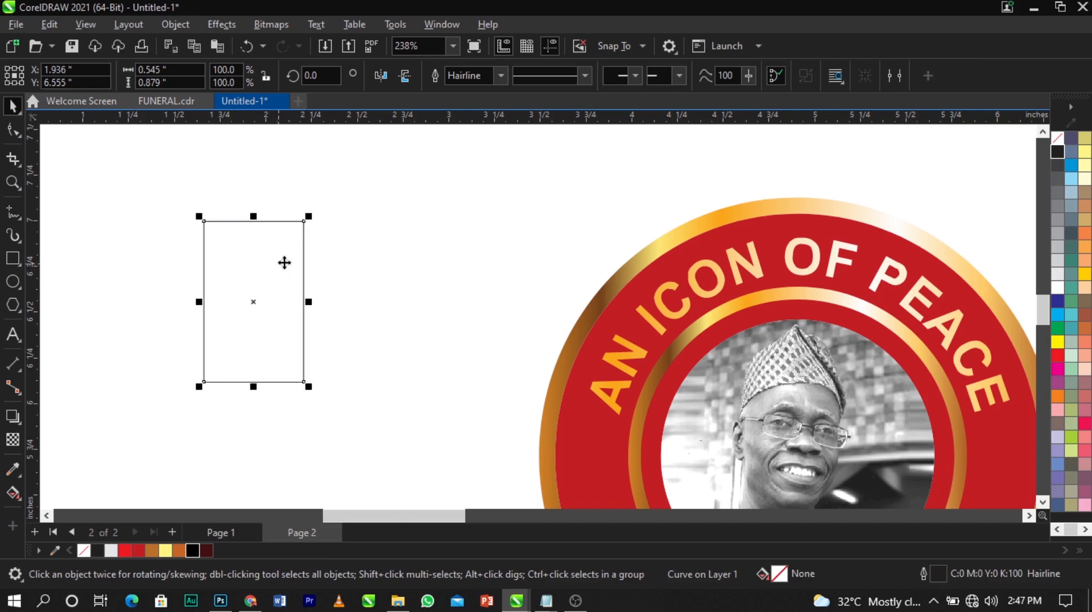
# Pull the top-left node right to form a narrow neck and widen the base on both sides
pyautogui.click(14, 127)
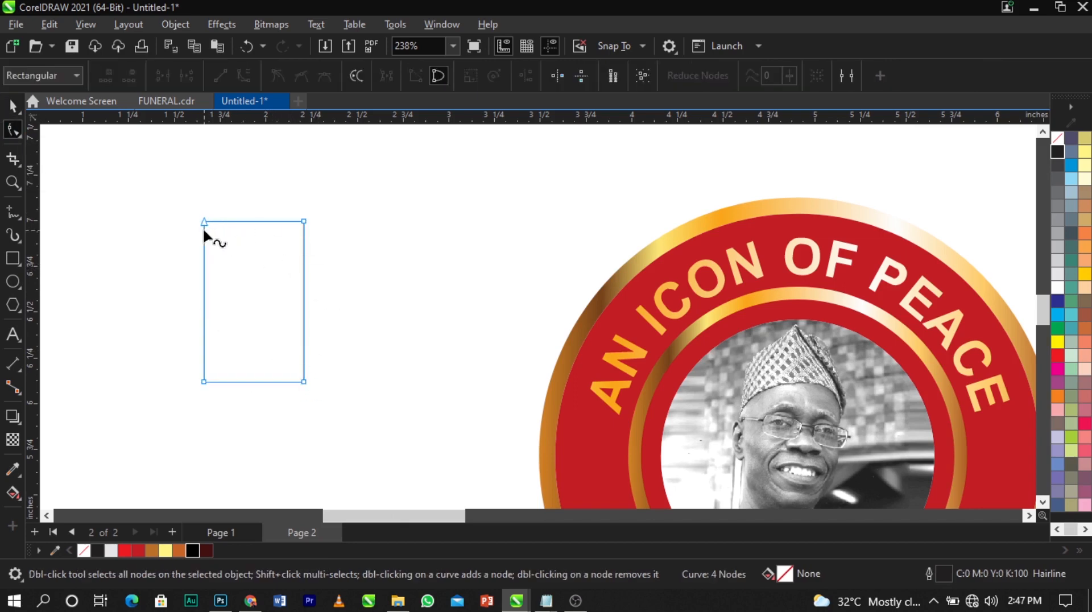
pyautogui.moveTo(204, 230); pyautogui.dragTo(252, 230)
pyautogui.scroll(4, 259, 227)
pyautogui.scroll(-3, 260, 211)
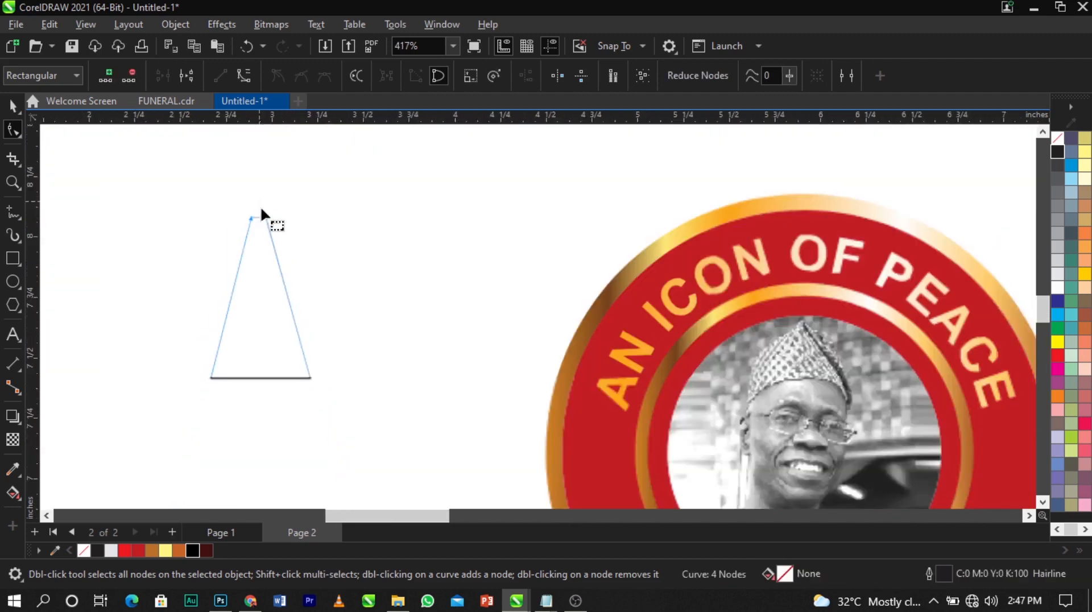
pyautogui.scroll(-1, 258, 245)
pyautogui.scroll(3, 254, 275)
pyautogui.moveTo(332, 394); pyautogui.dragTo(362, 394)
pyautogui.moveTo(200, 394); pyautogui.dragTo(176, 395)
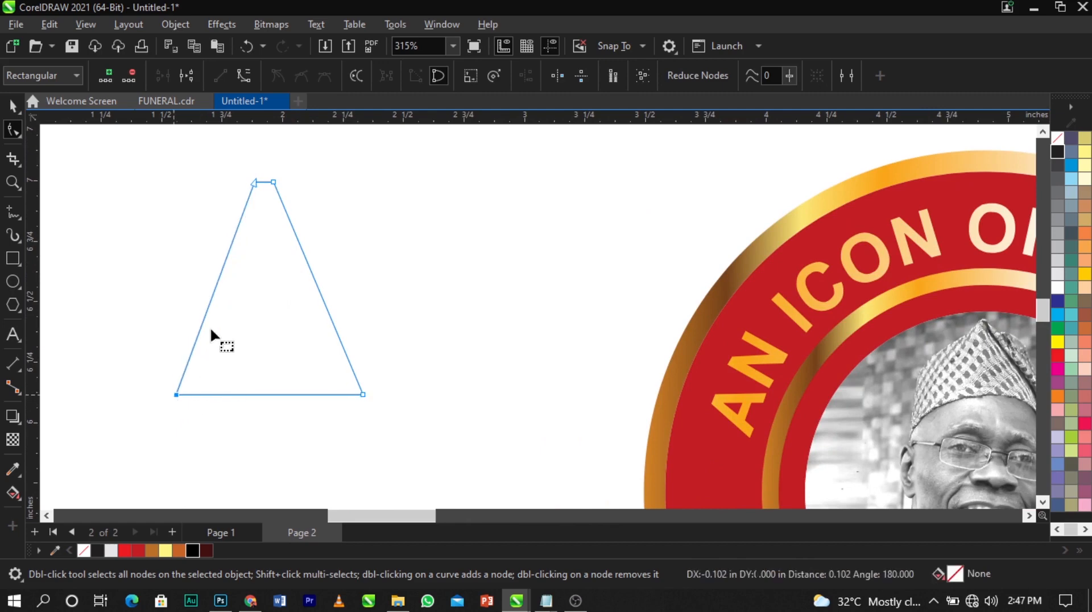
# Convert the left and right edges to curves, bend both inward, and select the flared shape
pyautogui.rightClick(211, 300)
pyautogui.click(256, 115)
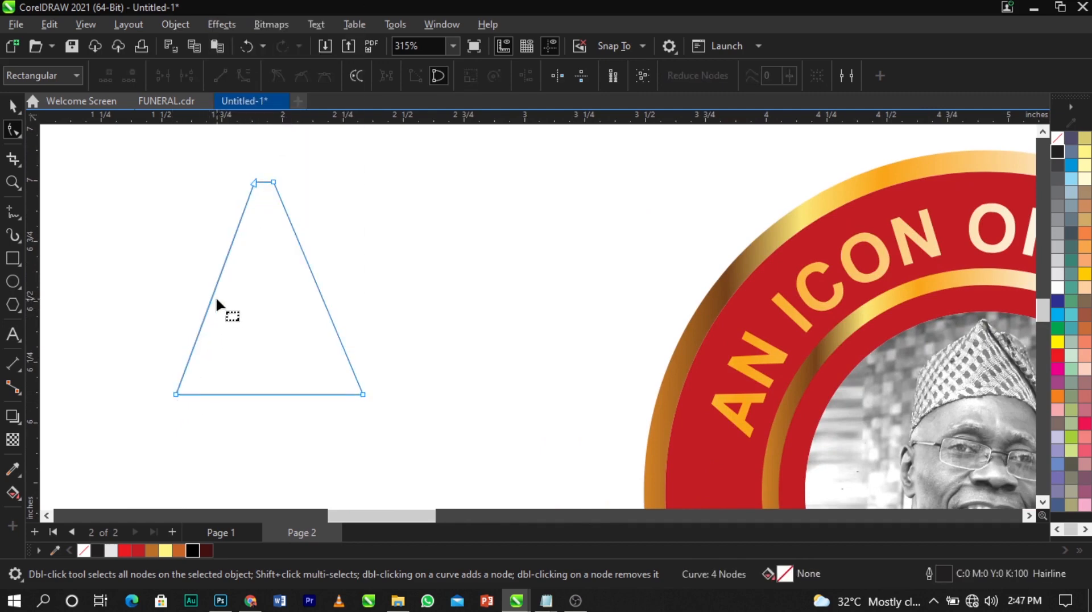
pyautogui.moveTo(215, 298); pyautogui.dragTo(239, 323)
pyautogui.rightClick(323, 299)
pyautogui.click(386, 116)
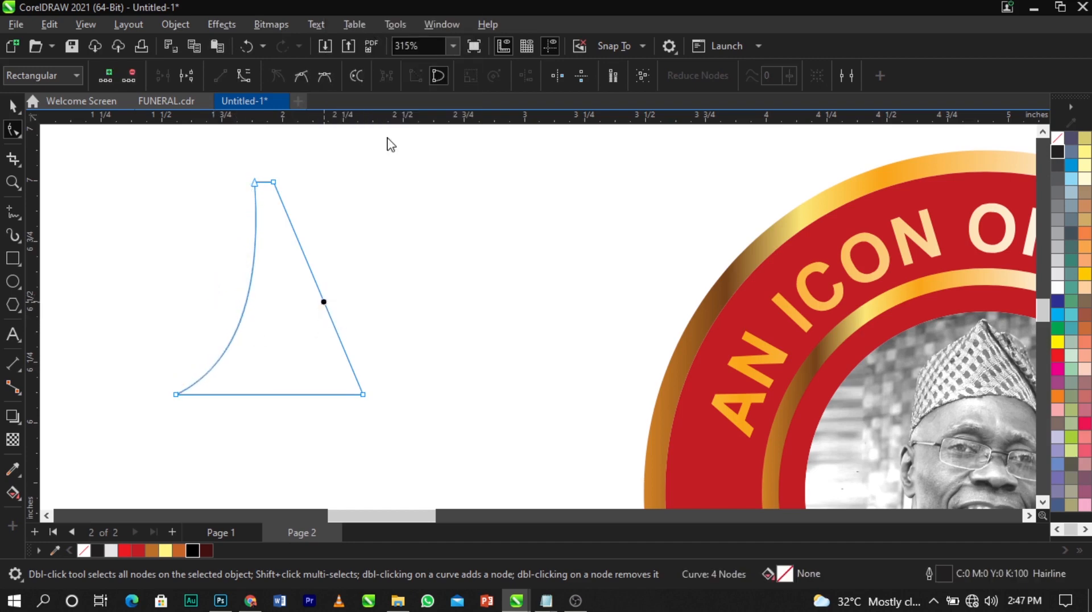
pyautogui.moveTo(323, 298); pyautogui.dragTo(293, 317)
pyautogui.press('space')
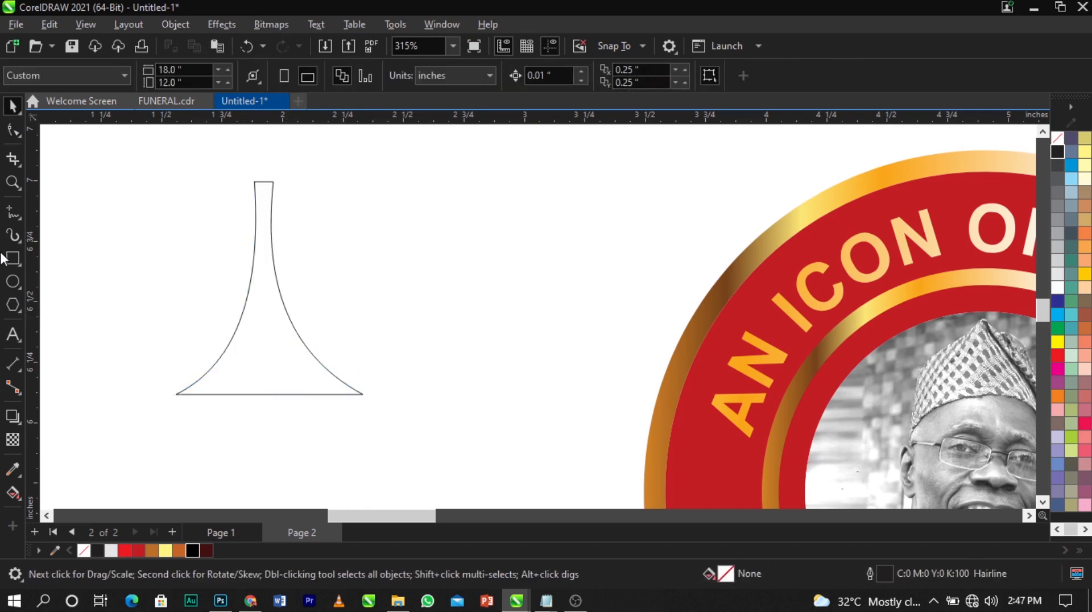
pyautogui.click(248, 288)
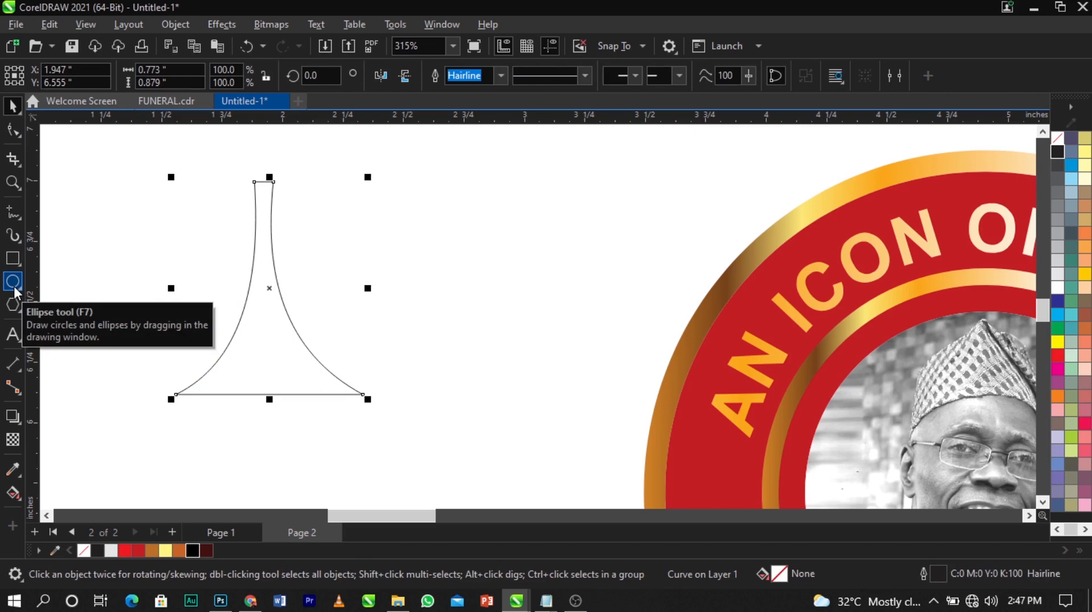
# Shorten the tapered spike to 0.7 inch tall
pyautogui.click(271, 180)
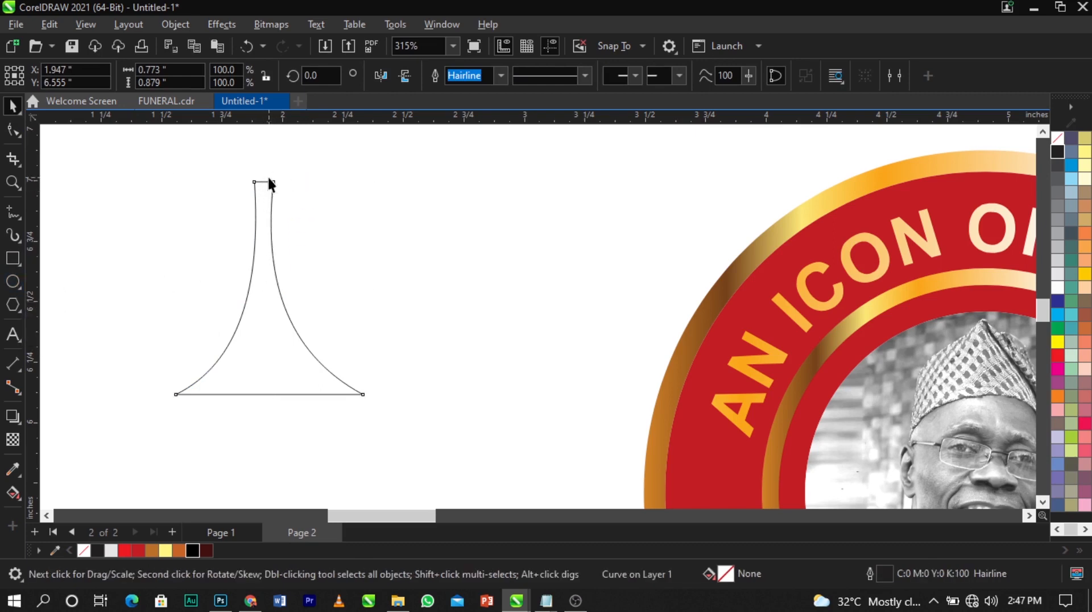
pyautogui.click(269, 180)
pyautogui.moveTo(269, 178); pyautogui.dragTo(270, 199)
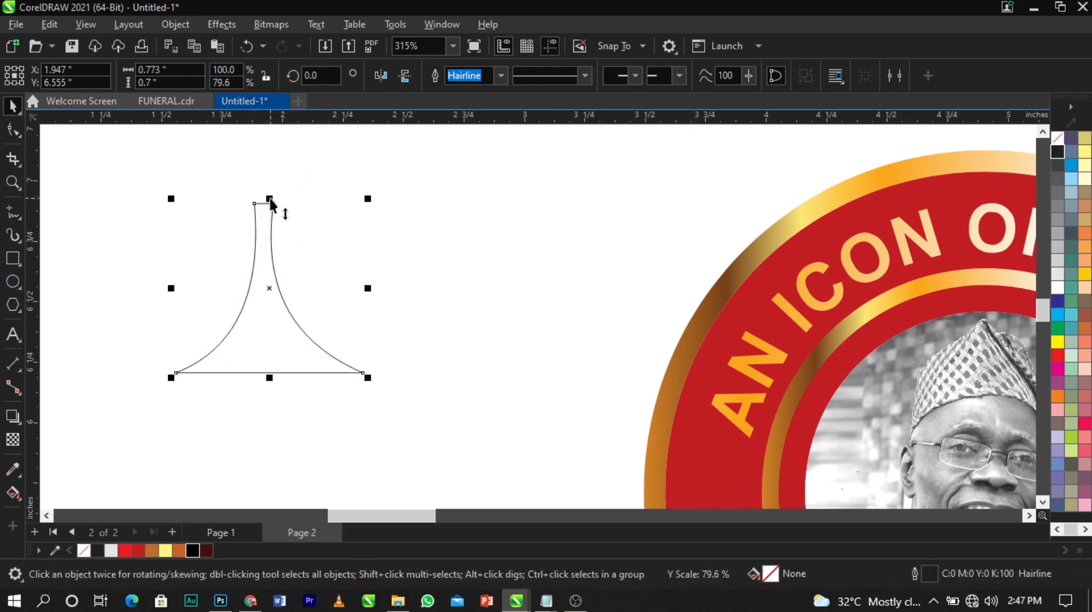
# Draw a small circle on the spike's tip and weld the circle and spike together
pyautogui.click(13, 281)
pyautogui.scroll(2, 267, 174)
pyautogui.moveTo(227, 194)
pyautogui.mouseDown()
pyautogui.moveTo(279, 224)
pyautogui.moveTo(270, 189)
pyautogui.mouseUp()
pyautogui.press('space')
pyautogui.scroll(1, 258, 207)
pyautogui.scroll(-3, 271, 272)
pyautogui.keyDown('shift'); pyautogui.click(271, 268); pyautogui.keyUp('shift')
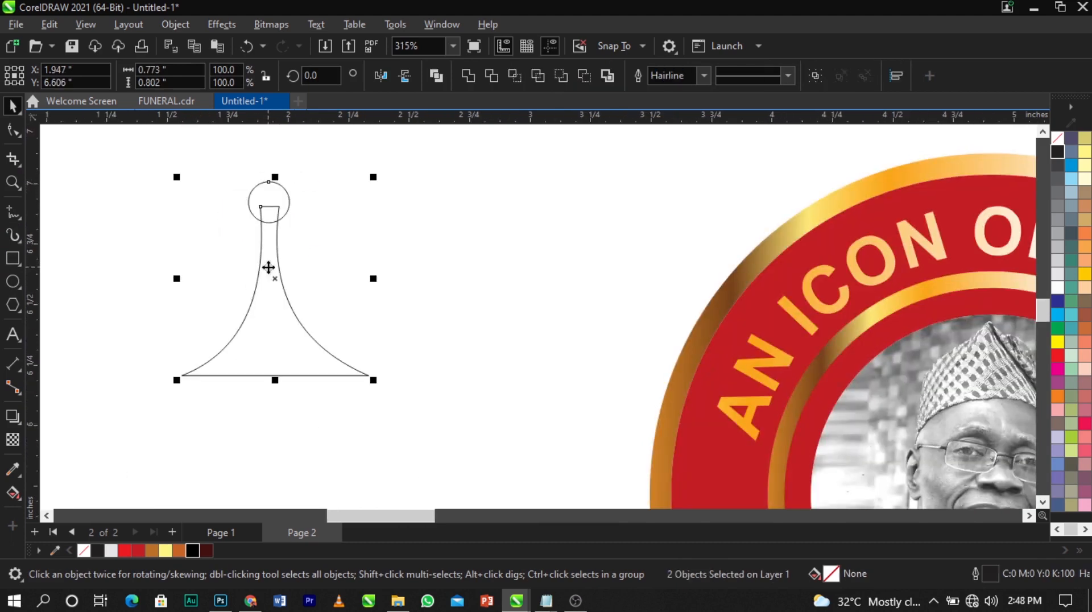
pyautogui.click(470, 74)
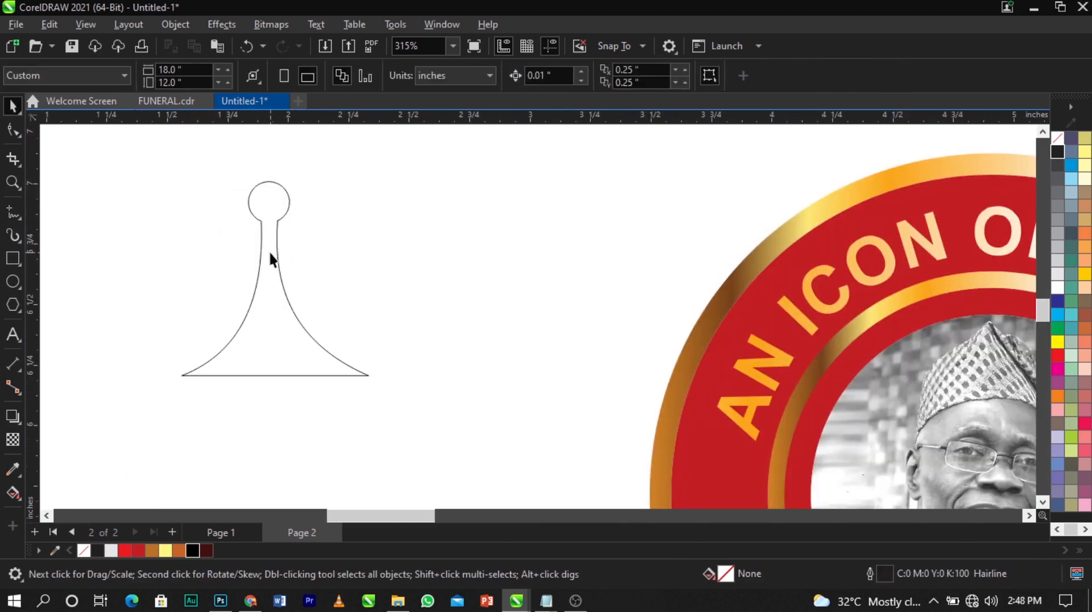
# Move the welded point up slightly, scale it to 64%, and reselect it for rotating
pyautogui.moveTo(268, 263); pyautogui.dragTo(268, 243)
pyautogui.moveTo(373, 358); pyautogui.dragTo(303, 288)
pyautogui.click(244, 252)
pyautogui.click(246, 242)
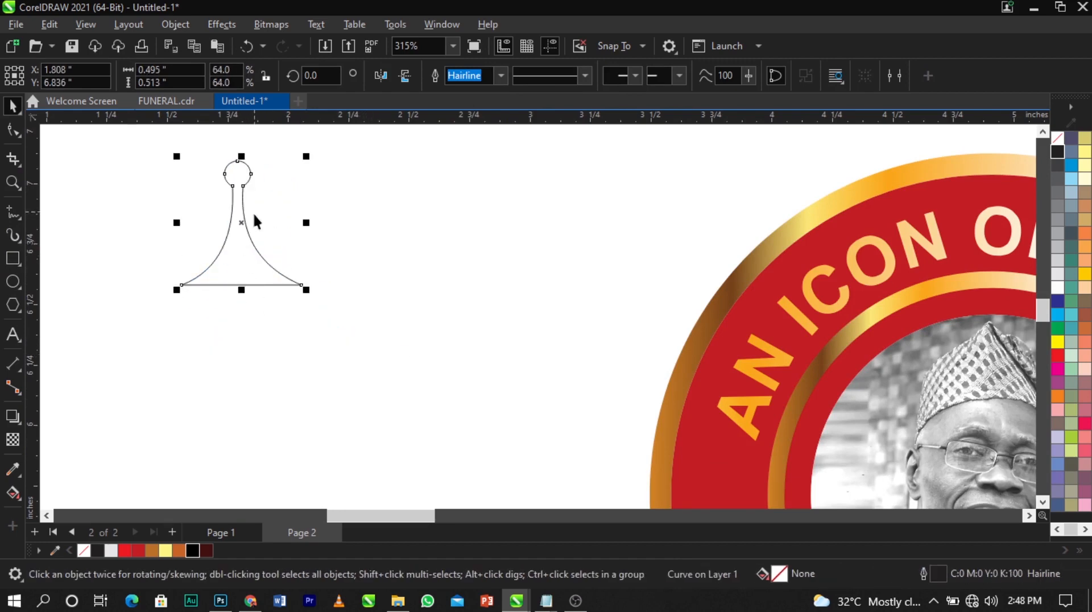
pyautogui.click(345, 247)
pyautogui.click(234, 255)
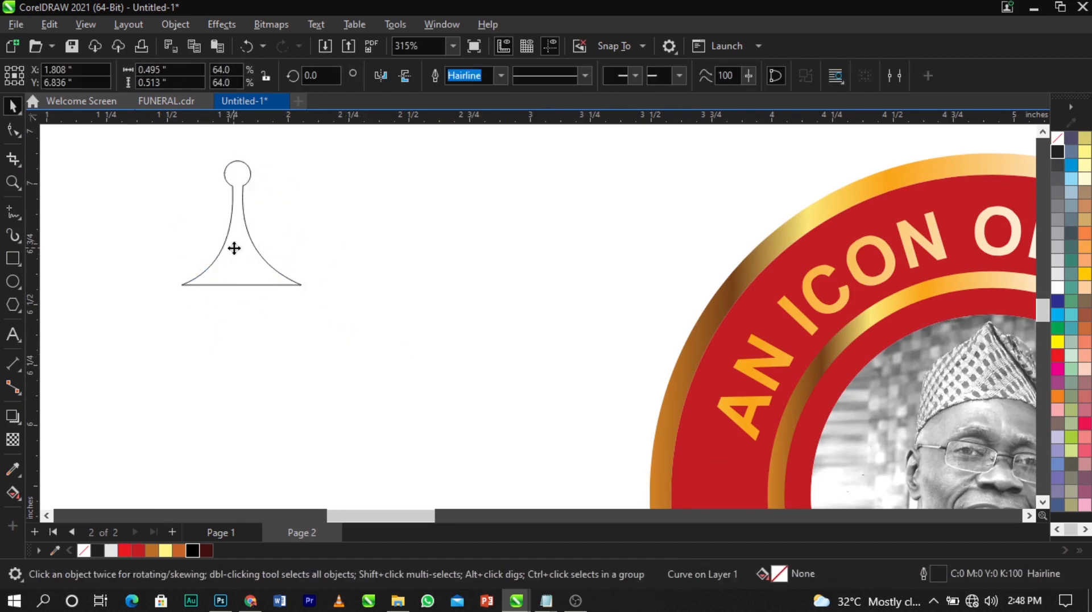
pyautogui.click(234, 248)
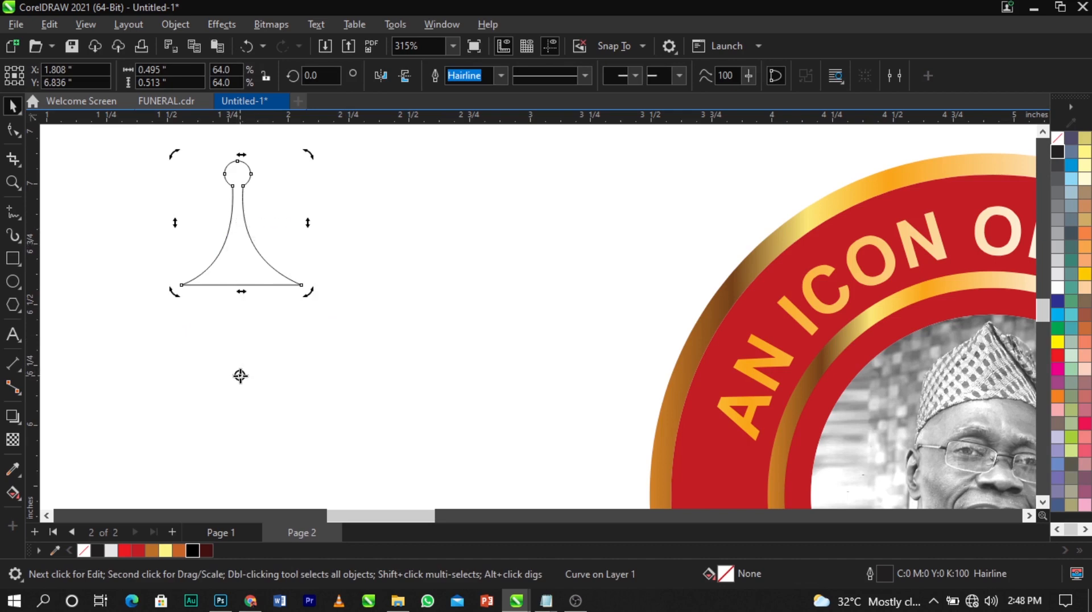
# Make smaller rotated copies of the point tilting outward on the right side
pyautogui.moveTo(309, 161); pyautogui.dragTo(391, 207)
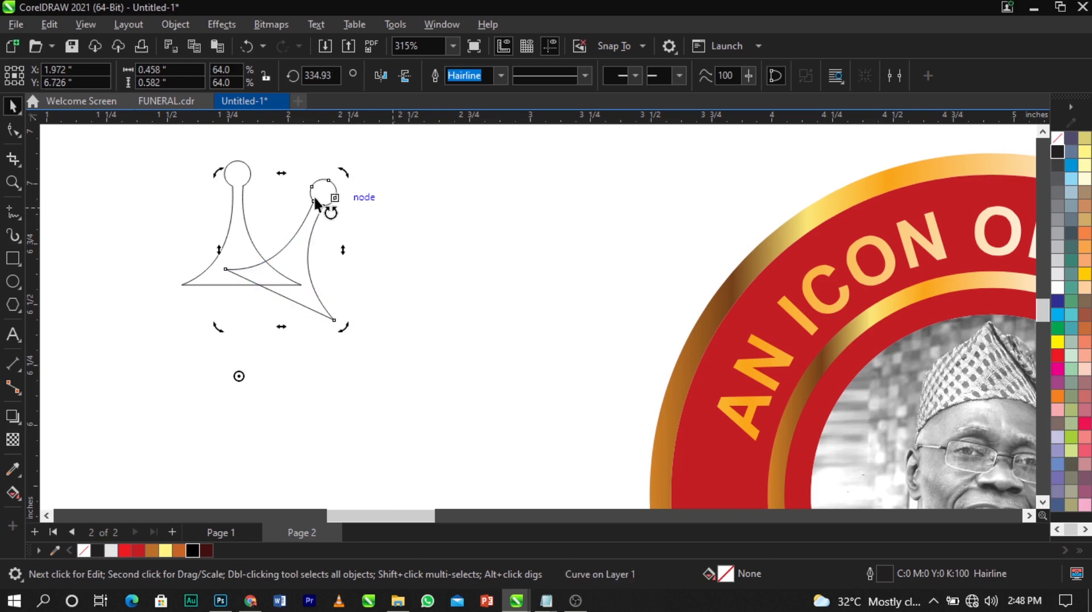
pyautogui.click(330, 187)
pyautogui.moveTo(340, 179); pyautogui.dragTo(332, 193)
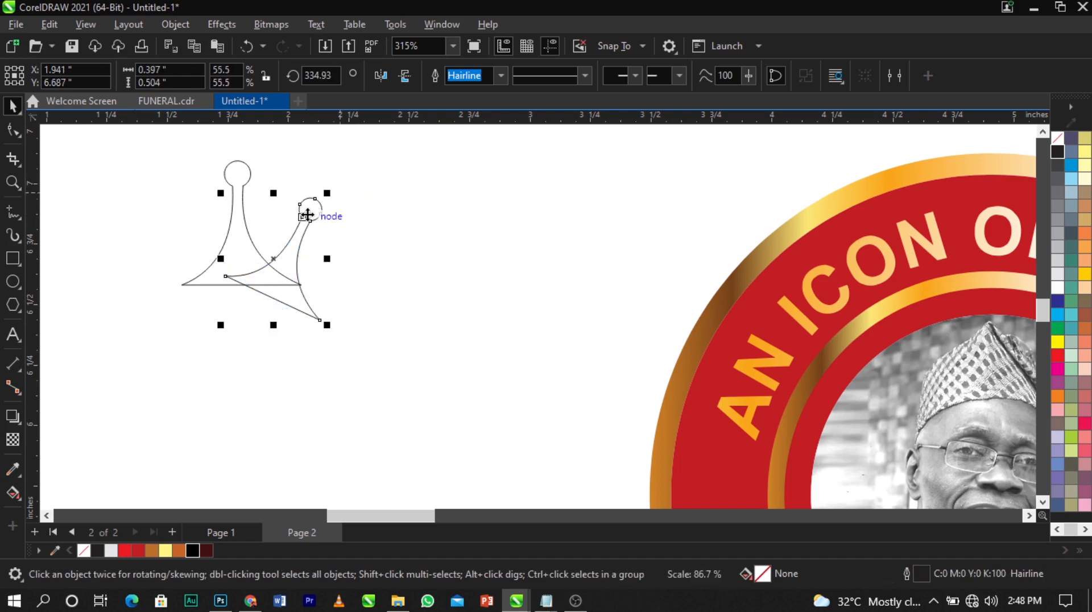
pyautogui.click(309, 234)
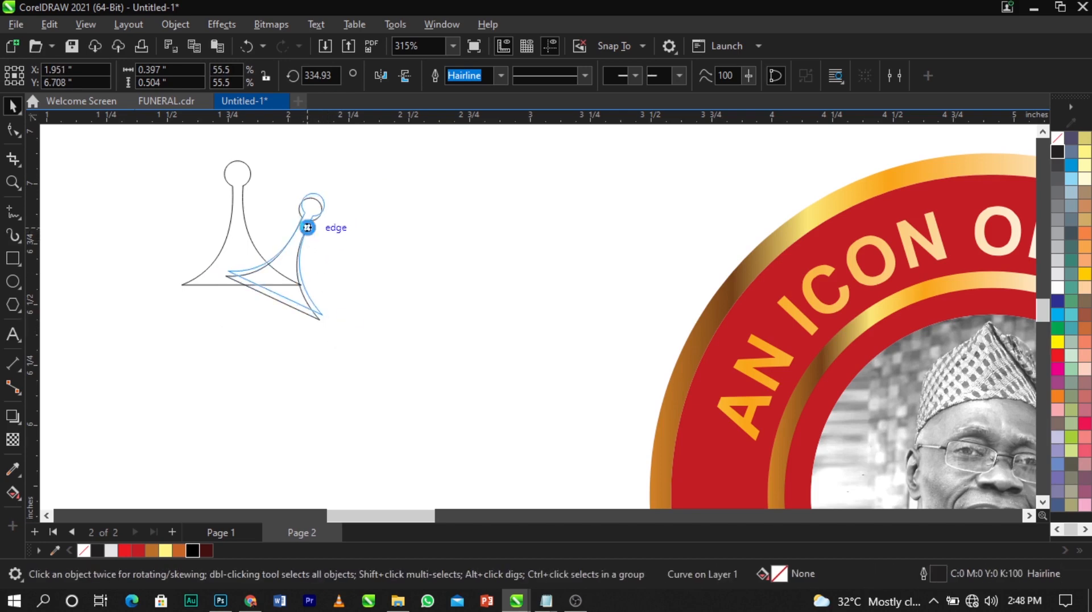
pyautogui.click(307, 227)
pyautogui.moveTo(333, 188)
pyautogui.mouseDown()
pyautogui.moveTo(412, 221)
pyautogui.moveTo(383, 249)
pyautogui.mouseUp()
pyautogui.click(381, 238)
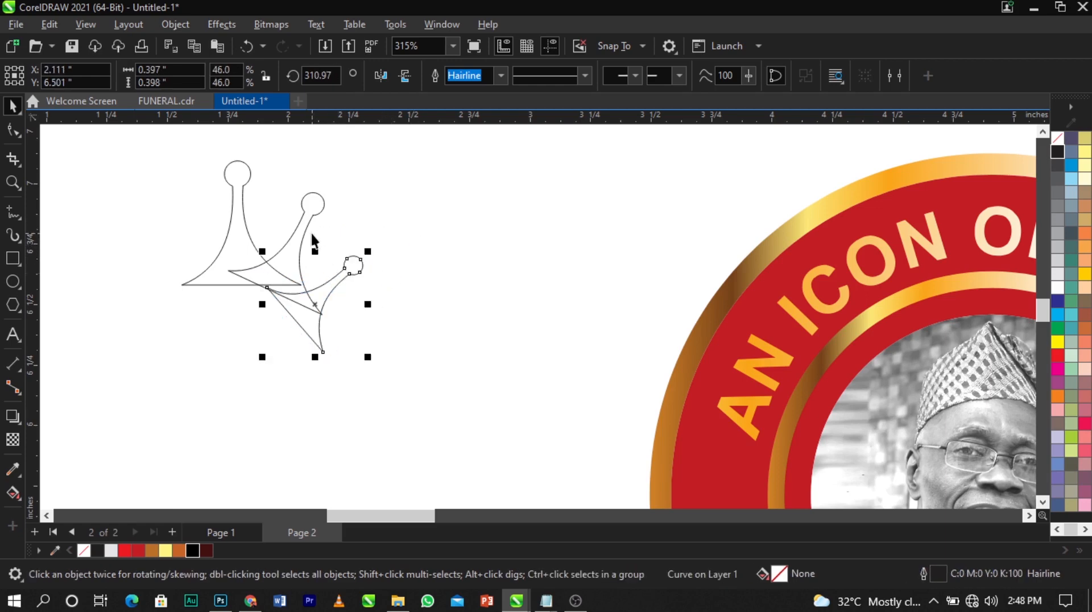
pyautogui.click(321, 332)
pyautogui.moveTo(367, 355)
pyautogui.mouseDown()
pyautogui.moveTo(385, 348)
pyautogui.moveTo(380, 358)
pyautogui.mouseUp()
# Scale the two right-hand side points slightly smaller and move them up and right
pyautogui.keyDown('shift'); pyautogui.click(301, 253); pyautogui.keyUp('shift')
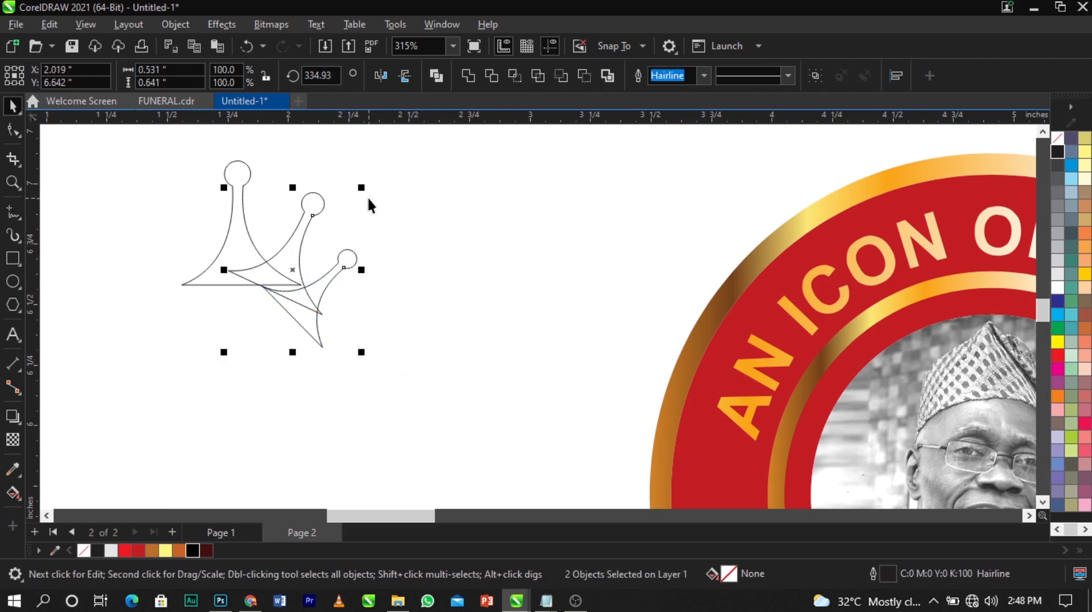
pyautogui.moveTo(365, 188); pyautogui.dragTo(358, 196)
pyautogui.scroll(2, 329, 244)
pyautogui.moveTo(329, 278); pyautogui.dragTo(350, 266)
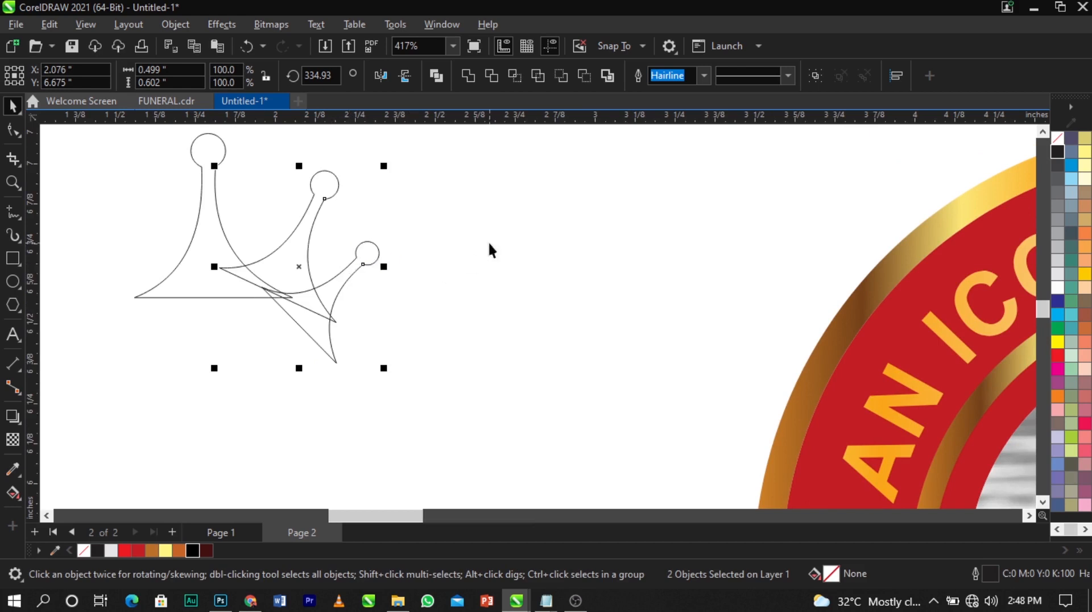
pyautogui.scroll(-2, 488, 241)
pyautogui.click(511, 181)
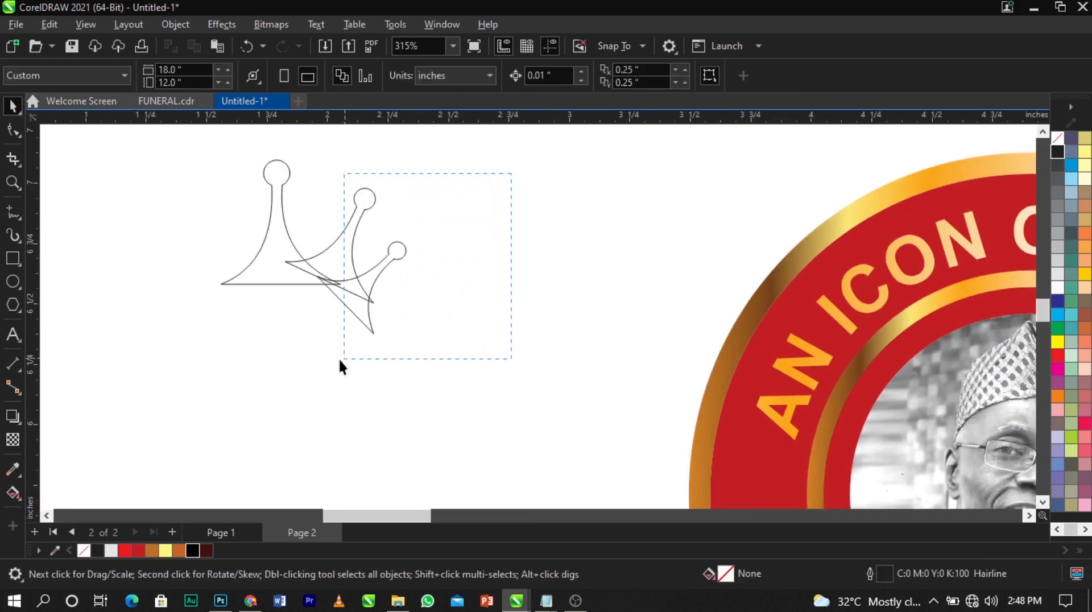
# Mirror a copy of the right points to the left side, balance them, and select all five
pyautogui.moveTo(280, 369); pyautogui.dragTo(280, 370)
pyautogui.moveTo(410, 260); pyautogui.dragTo(210, 272)
pyautogui.scroll(1, 227, 271)
pyautogui.moveTo(327, 161); pyautogui.dragTo(468, 350)
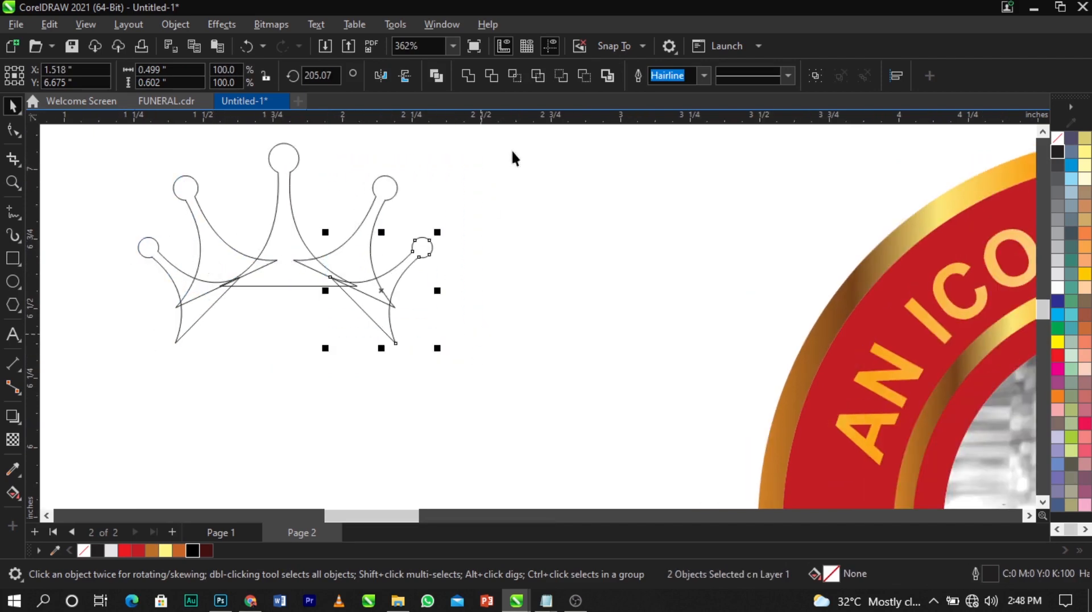
pyautogui.moveTo(514, 150); pyautogui.dragTo(291, 375)
pyautogui.moveTo(353, 252); pyautogui.dragTo(357, 255)
pyautogui.scroll(-4, 316, 261)
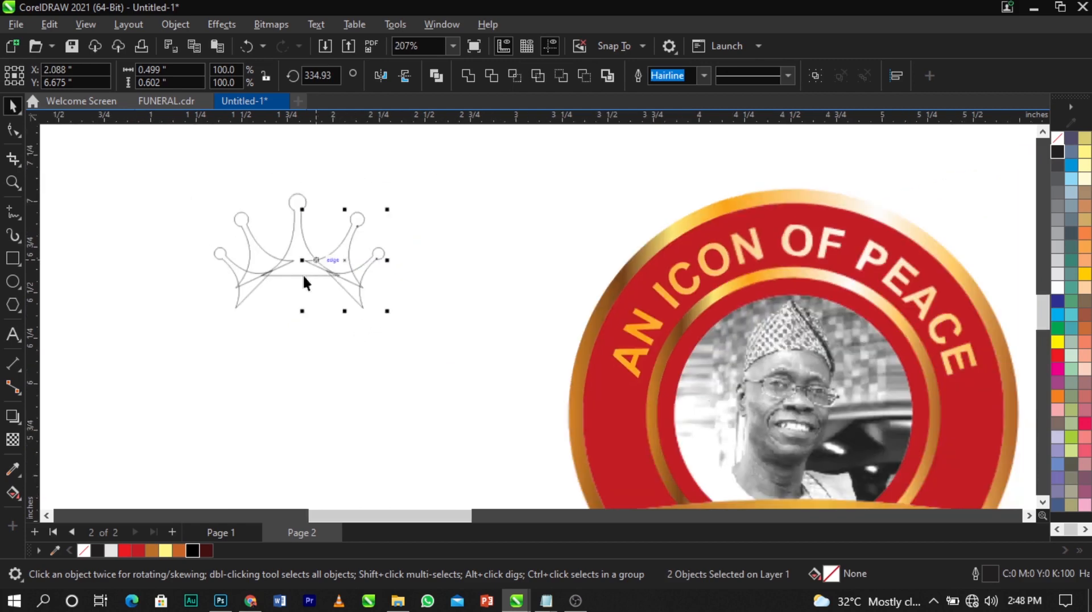
pyautogui.moveTo(157, 344); pyautogui.dragTo(465, 161)
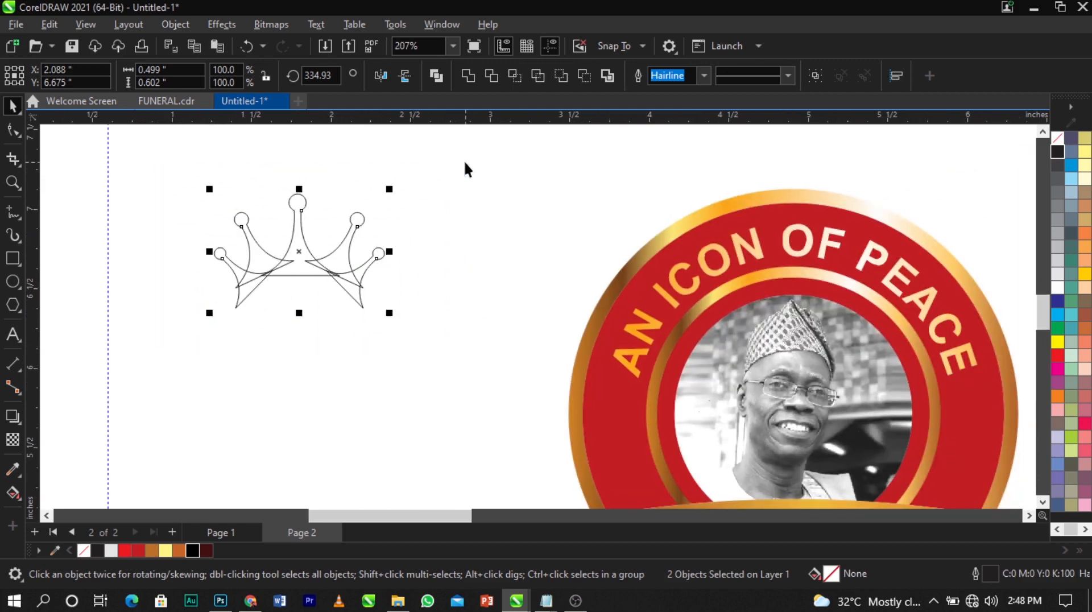
# Weld the five crown points into one shape, fill it black and remove its outline
pyautogui.click(469, 74)
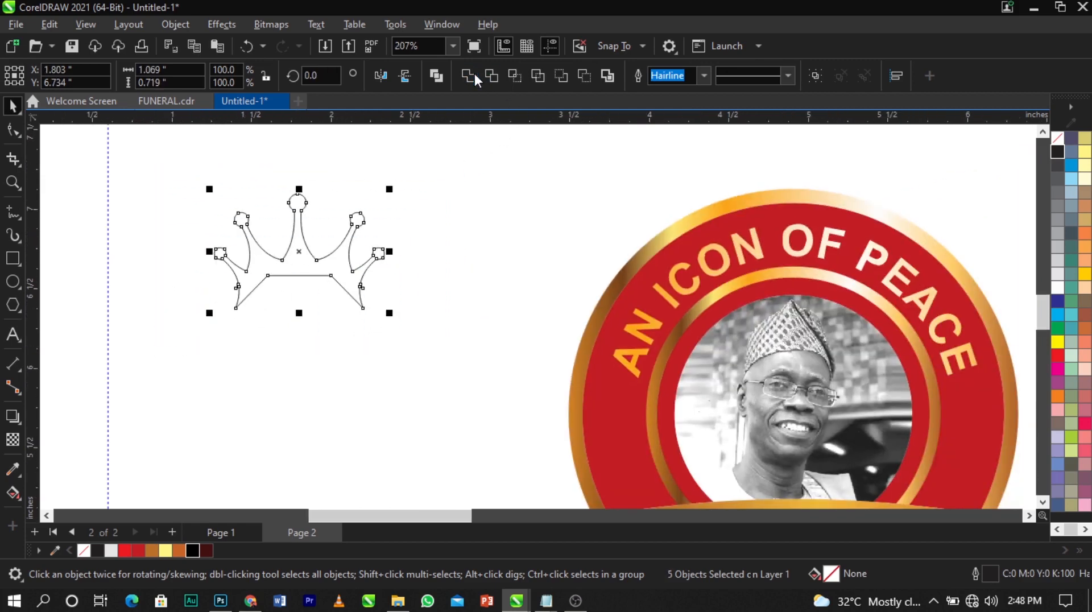
pyautogui.click(1058, 151)
pyautogui.rightClick(1054, 152)
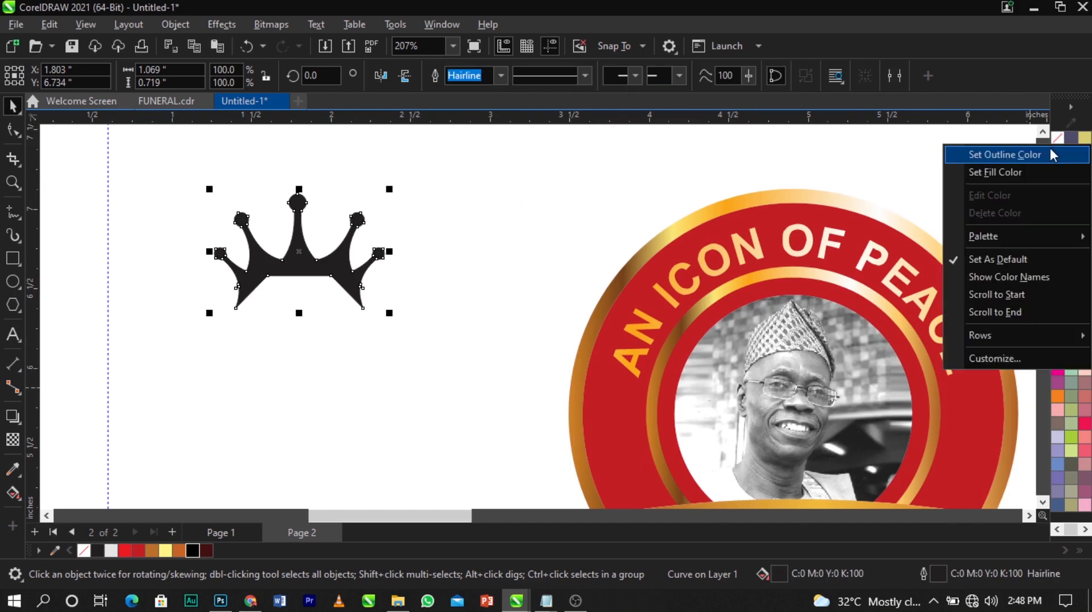
pyautogui.click(1053, 153)
pyautogui.click(203, 312)
# Place the black crown centred just above the seal and enlarge it about 25%
pyautogui.scroll(-1, 96, 345)
pyautogui.moveTo(207, 300); pyautogui.dragTo(424, 264)
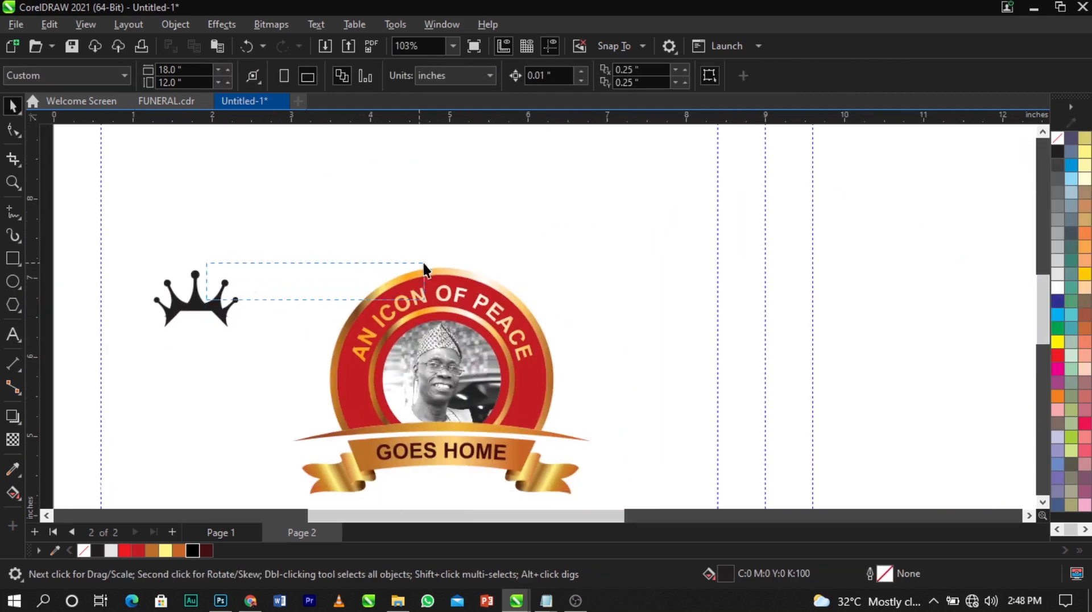
pyautogui.click(231, 307)
pyautogui.moveTo(231, 307); pyautogui.dragTo(477, 243)
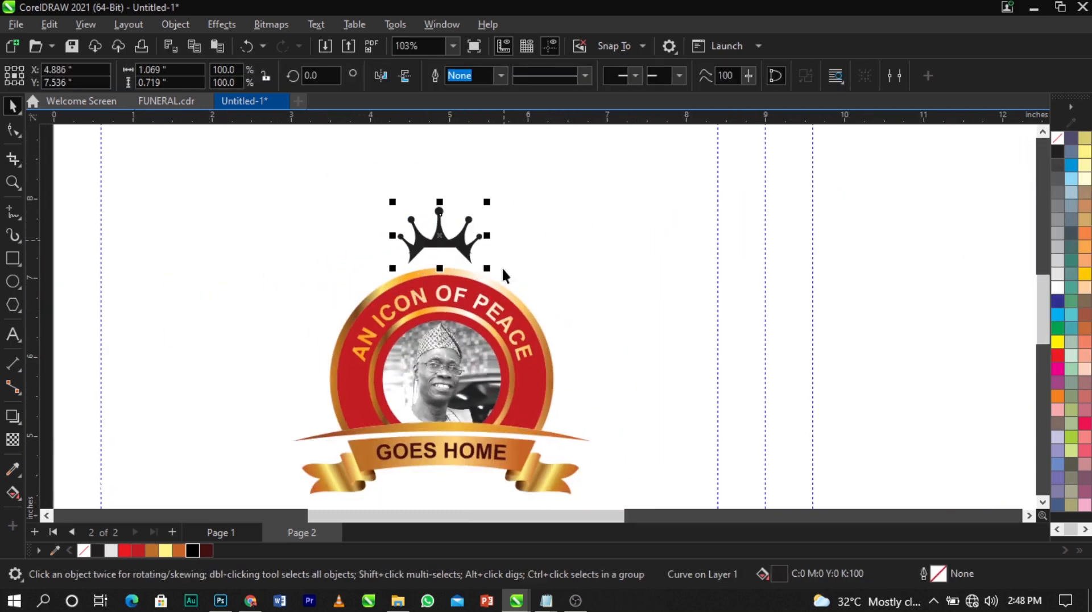
pyautogui.scroll(1, 504, 269)
pyautogui.keyDown('shift'); pyautogui.click(489, 306); pyautogui.keyUp('shift')
pyautogui.press('c')
pyautogui.click(589, 276)
pyautogui.click(453, 240)
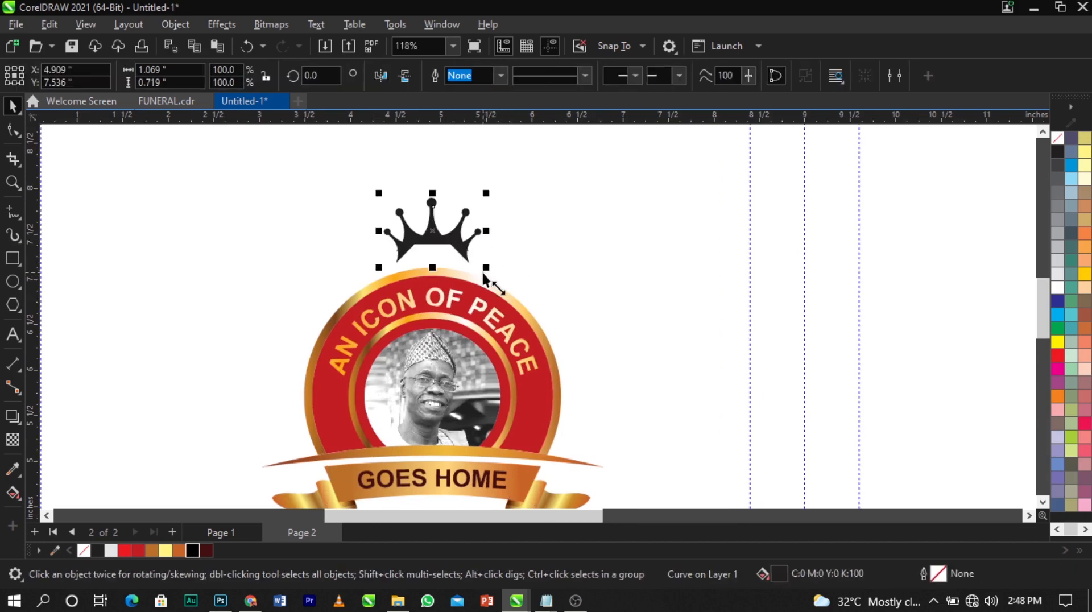
pyautogui.moveTo(487, 268); pyautogui.dragTo(500, 278)
pyautogui.click(545, 276)
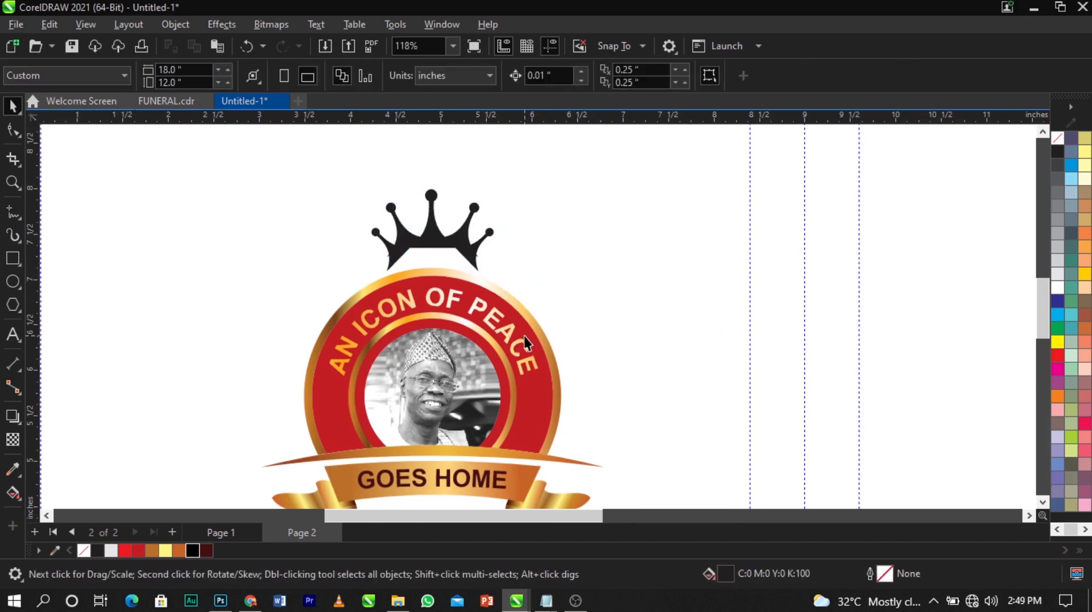
# Ungroup the seal and enlarge its red ring until it overlaps the crown's base
pyautogui.click(522, 318)
pyautogui.click(608, 80)
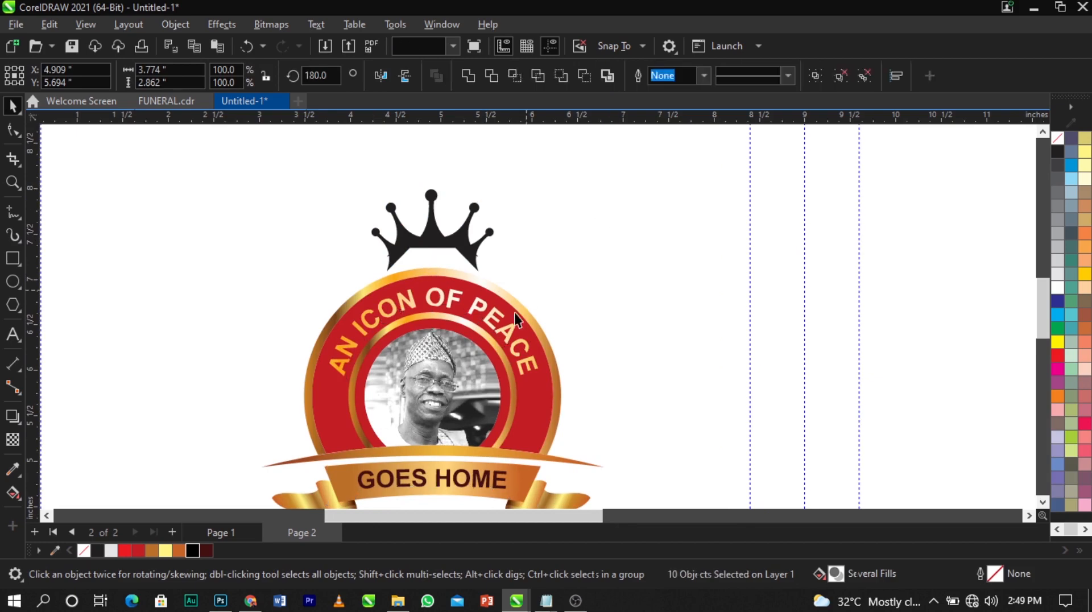
pyautogui.press('Escape')
pyautogui.click(517, 327)
pyautogui.click(579, 311)
pyautogui.click(531, 421)
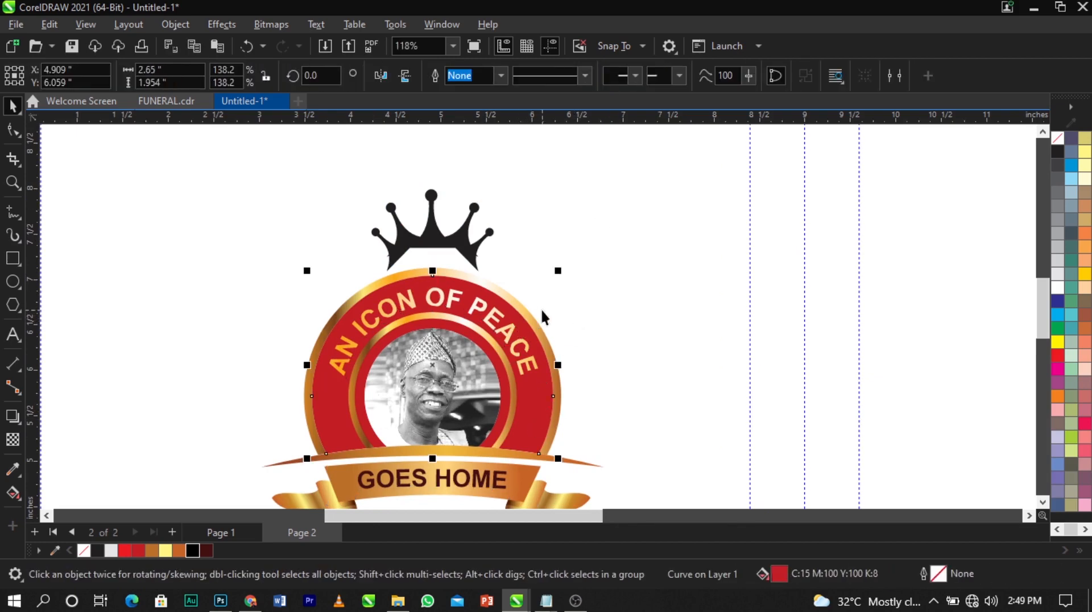
pyautogui.scroll(1, 543, 296)
pyautogui.click(587, 401)
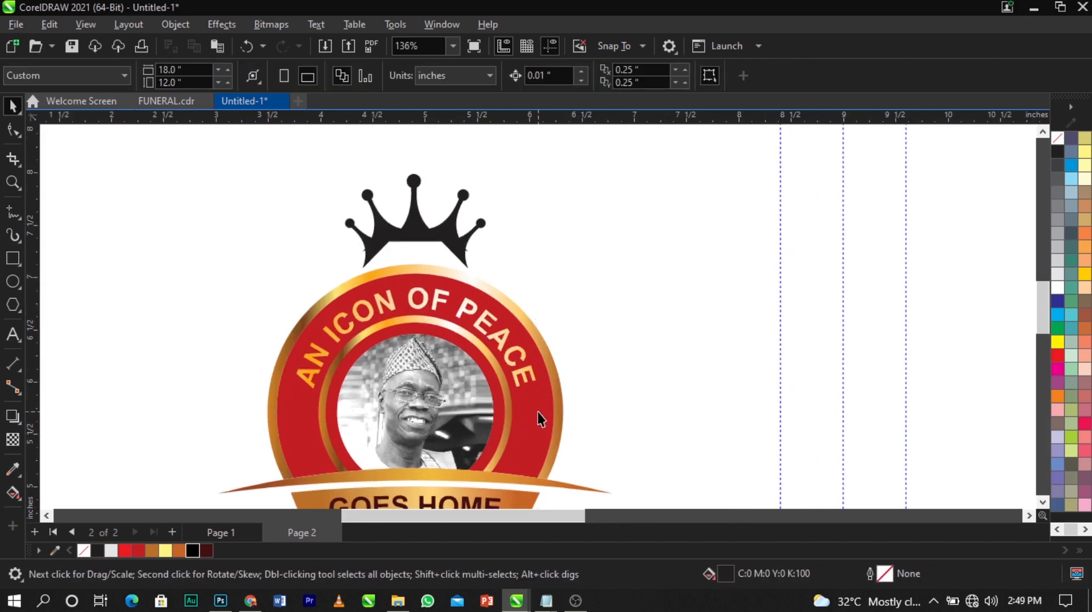
pyautogui.click(538, 412)
pyautogui.moveTo(559, 268); pyautogui.dragTo(657, 223)
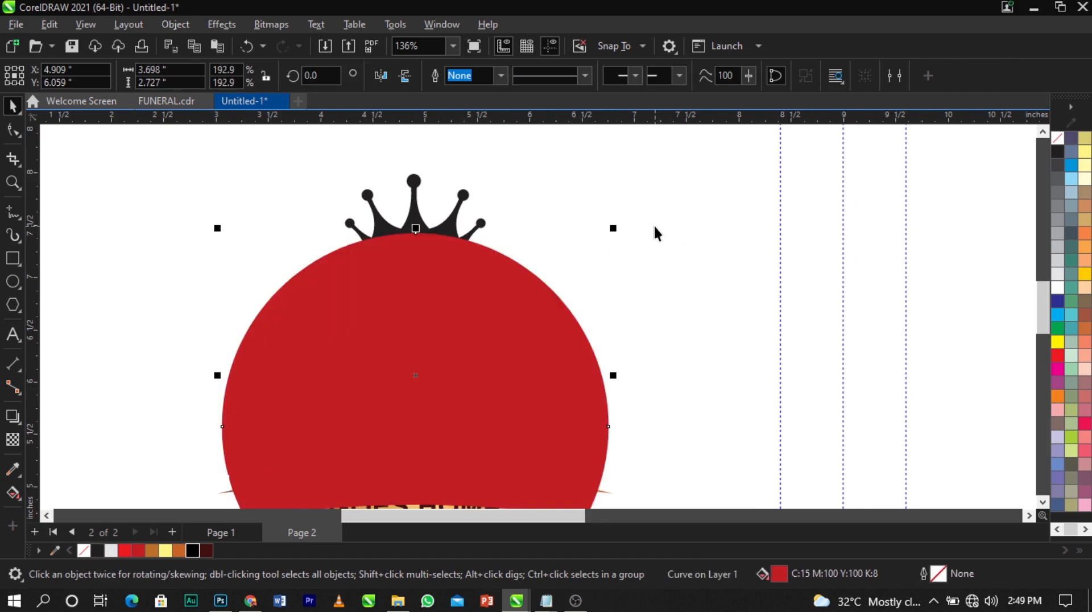
# Trim the crown's base with the large red circle, then delete the circle
pyautogui.click(655, 226)
pyautogui.click(447, 295)
pyautogui.keyDown('shift'); pyautogui.click(415, 215); pyautogui.keyUp('shift')
pyautogui.click(494, 75)
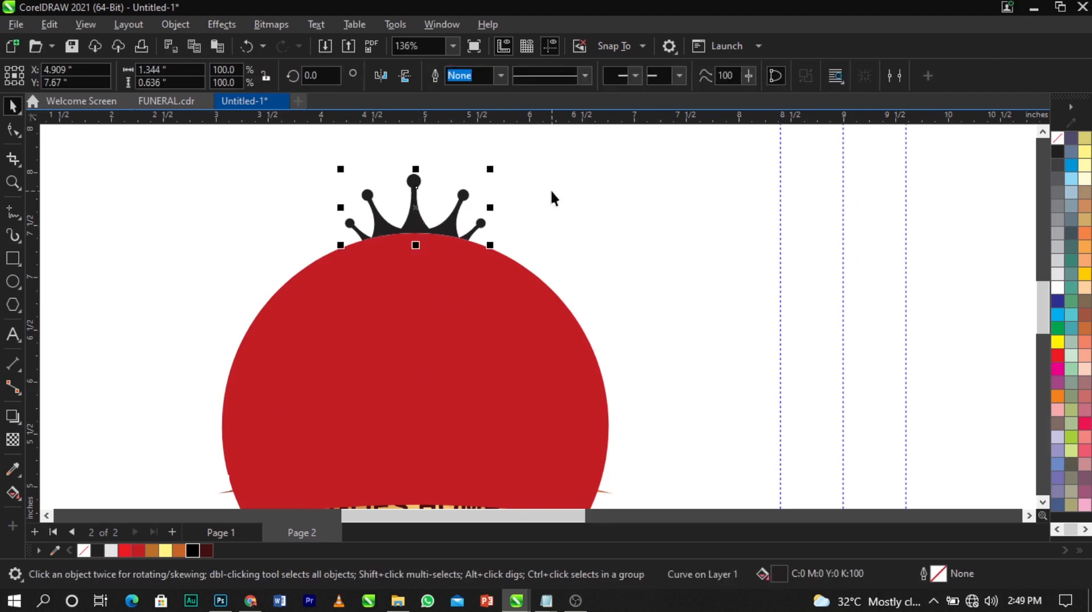
pyautogui.click(498, 301)
pyautogui.press('Delete')
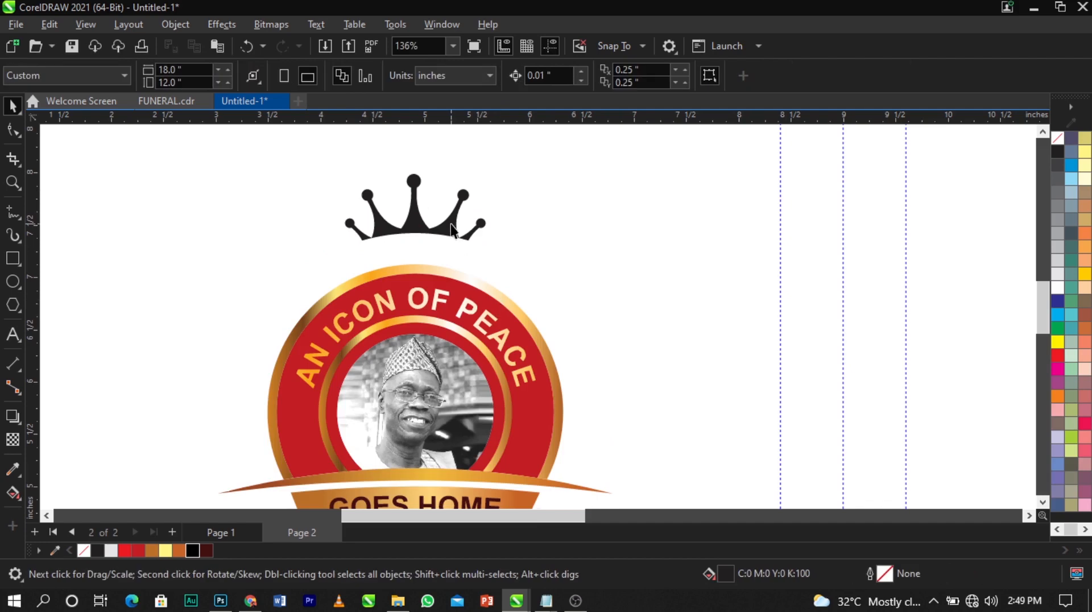
# Lower the trimmed crown closer to the seal and centre it horizontally
pyautogui.click(453, 241)
pyautogui.moveTo(452, 237); pyautogui.dragTo(451, 241)
pyautogui.keyDown('shift'); pyautogui.click(450, 288); pyautogui.keyUp('shift')
pyautogui.press('c')
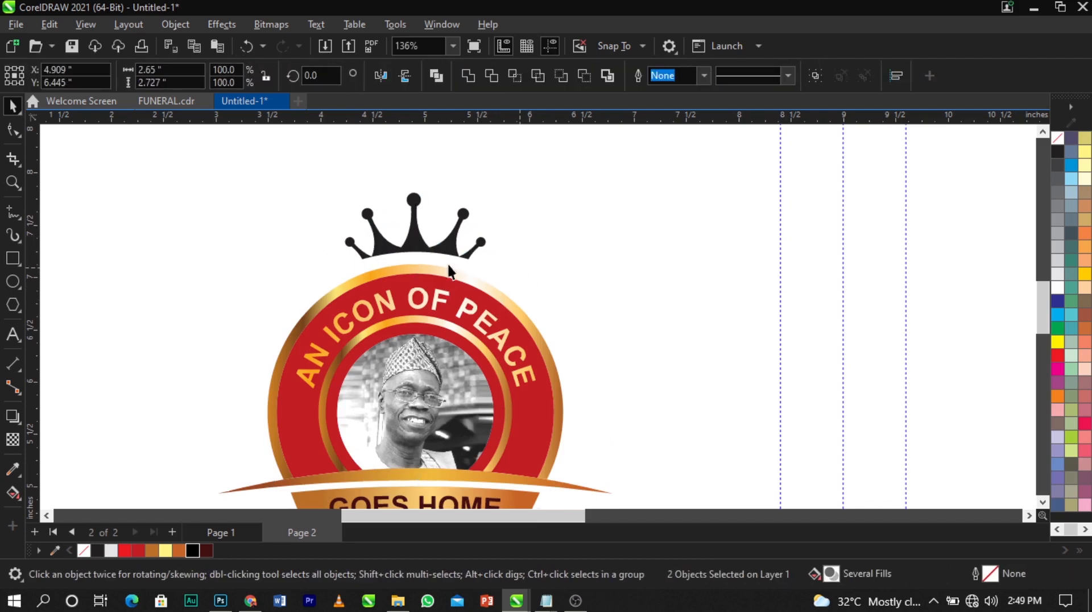
pyautogui.click(448, 264)
# Copy the gold swoosh's gradient fill onto the crown with Copy Fill Here
pyautogui.scroll(-3, 405, 231)
pyautogui.scroll(2, 406, 230)
pyautogui.click(417, 237)
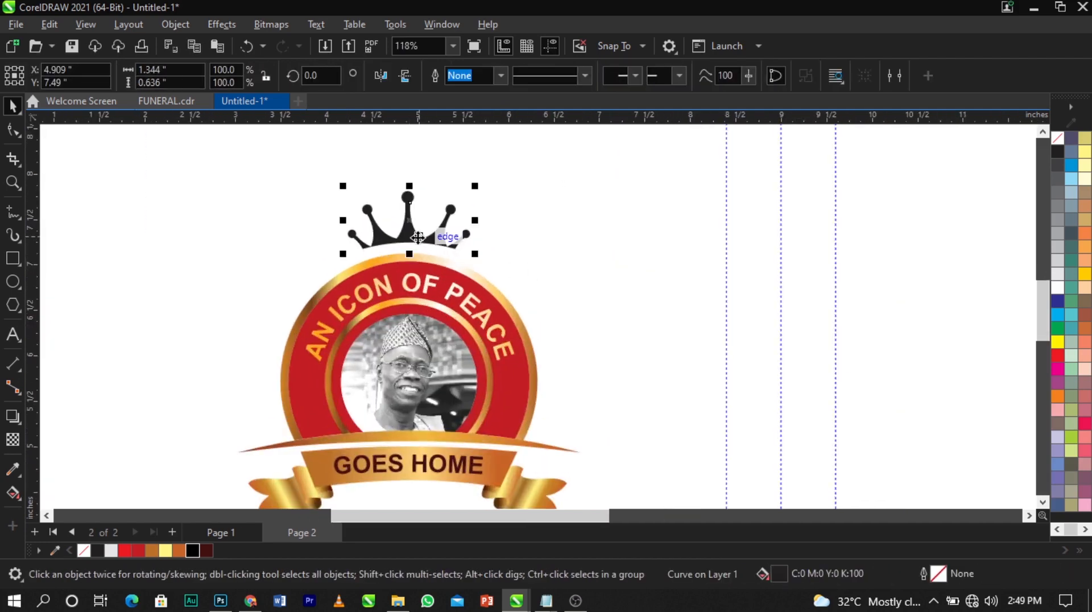
pyautogui.moveTo(431, 464); pyautogui.dragTo(435, 240)
pyautogui.click(474, 291)
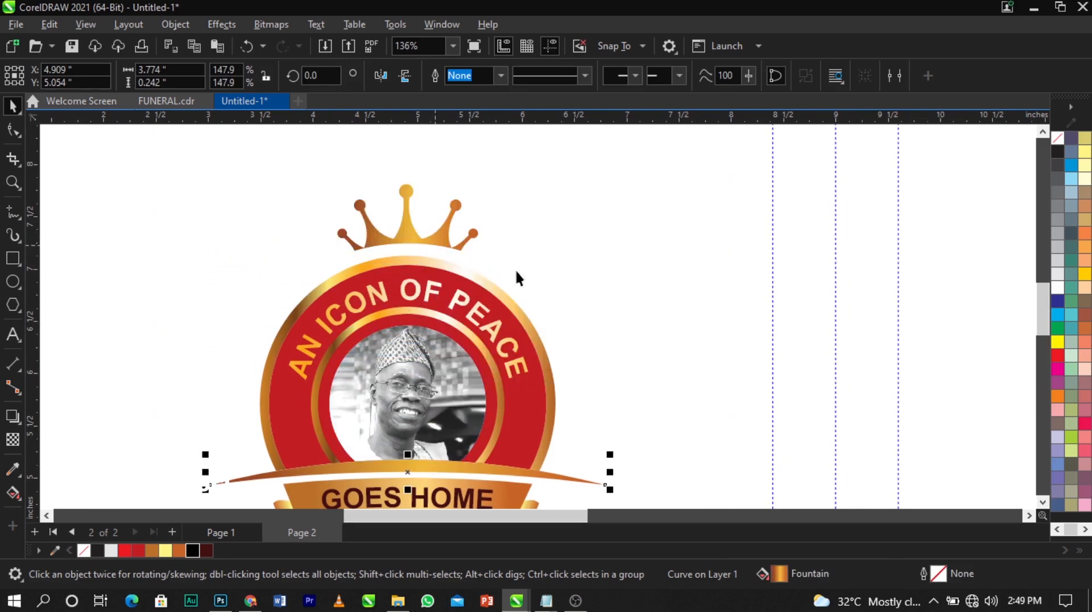
pyautogui.scroll(-2, 427, 233)
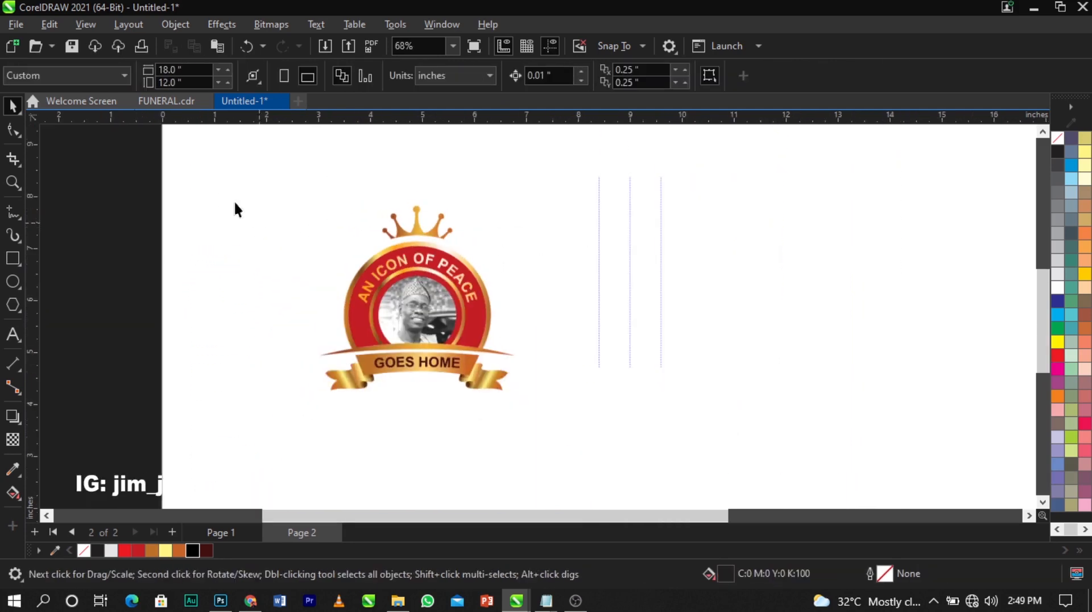
# Group the logo's 11 objects and paste it onto the Page 1 cover
pyautogui.moveTo(221, 196); pyautogui.dragTo(555, 426)
pyautogui.hotkey('ctrl', 'g')
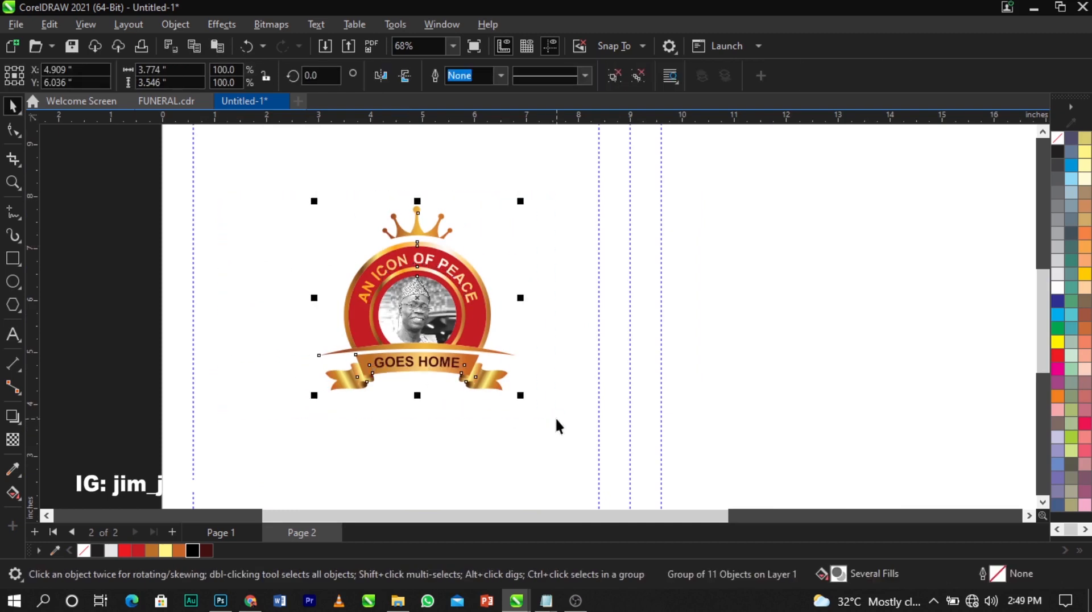
pyautogui.press('pageup')
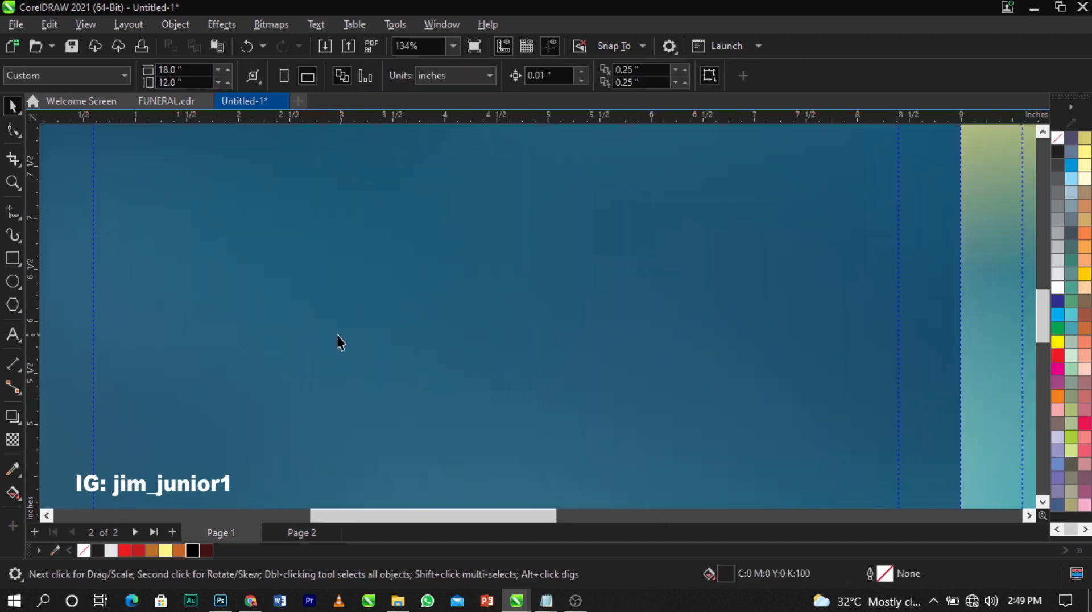
pyautogui.scroll(-2, 336, 335)
pyautogui.scroll(-3, 331, 332)
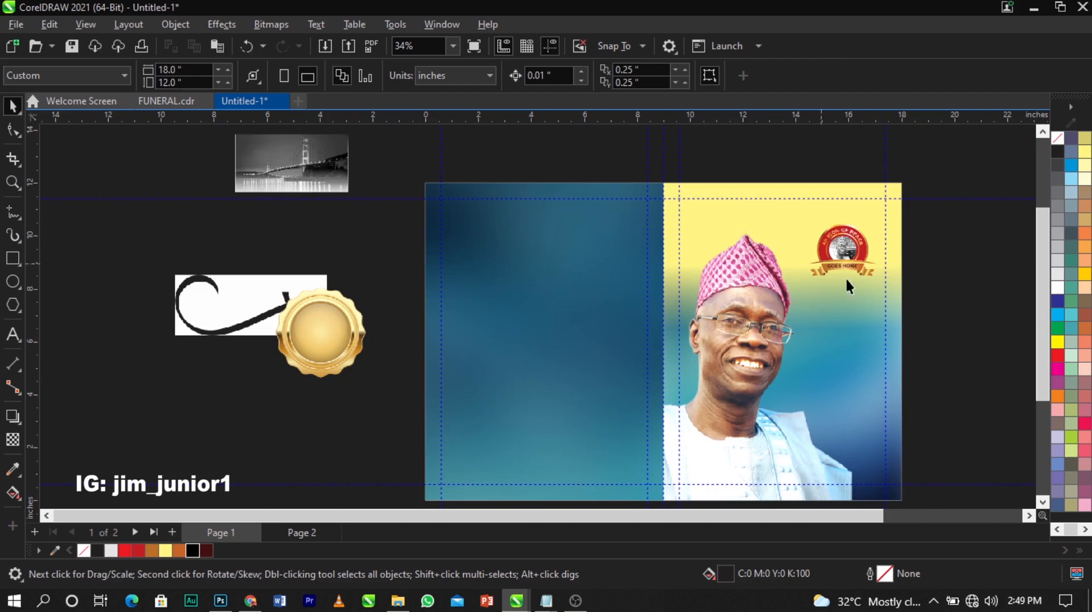
pyautogui.click(995, 307)
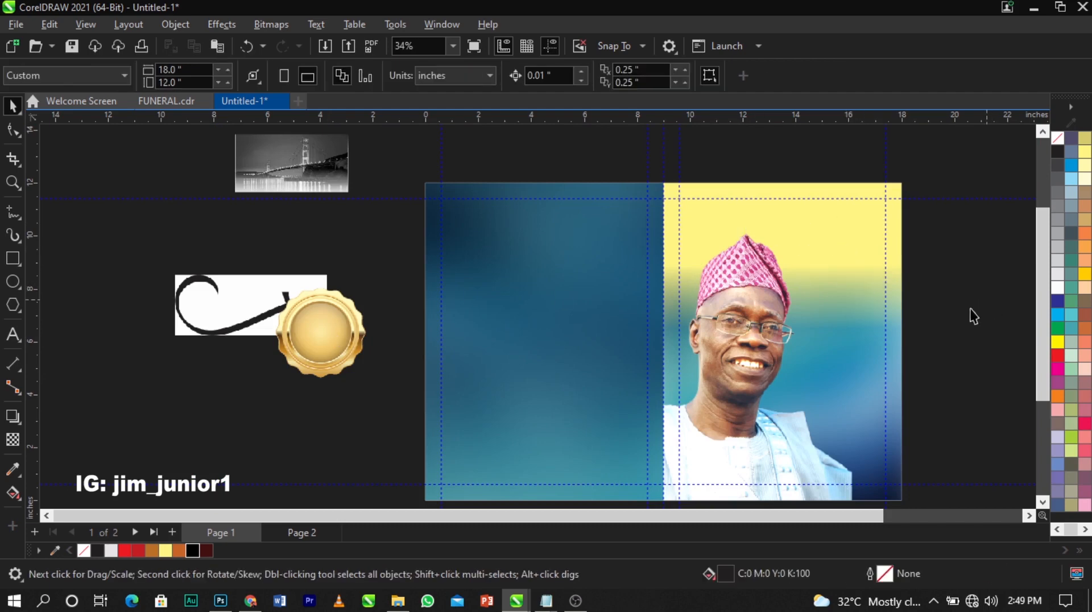
pyautogui.hotkey('ctrl', 'v')
# Move the logo to the cover's top-right corner and scale it to about 2.2 × 2.06 inches
pyautogui.moveTo(579, 382); pyautogui.dragTo(860, 274)
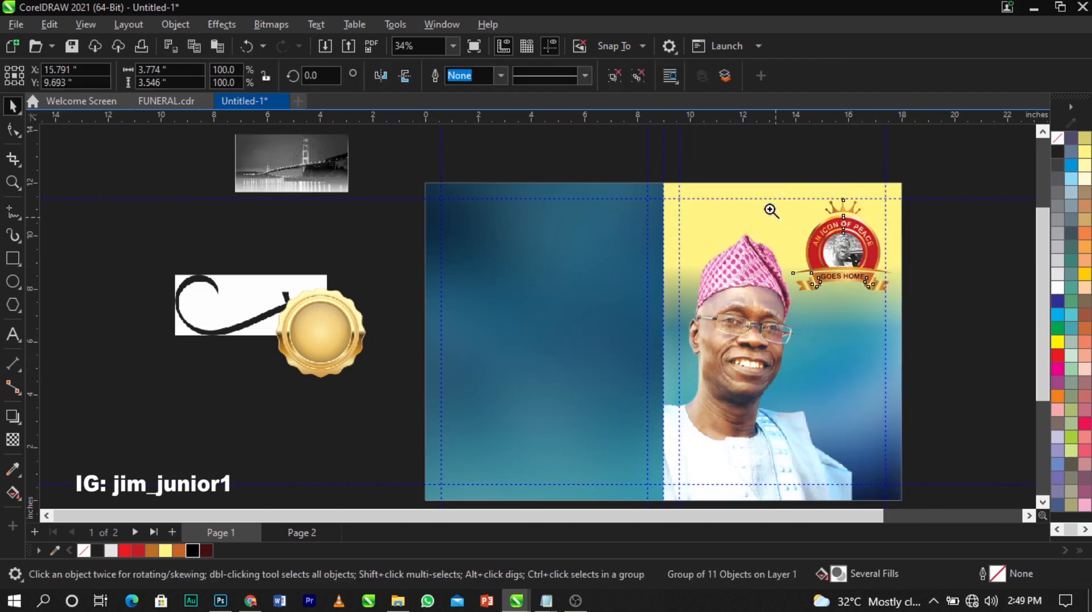
pyautogui.moveTo(717, 176); pyautogui.dragTo(923, 330)
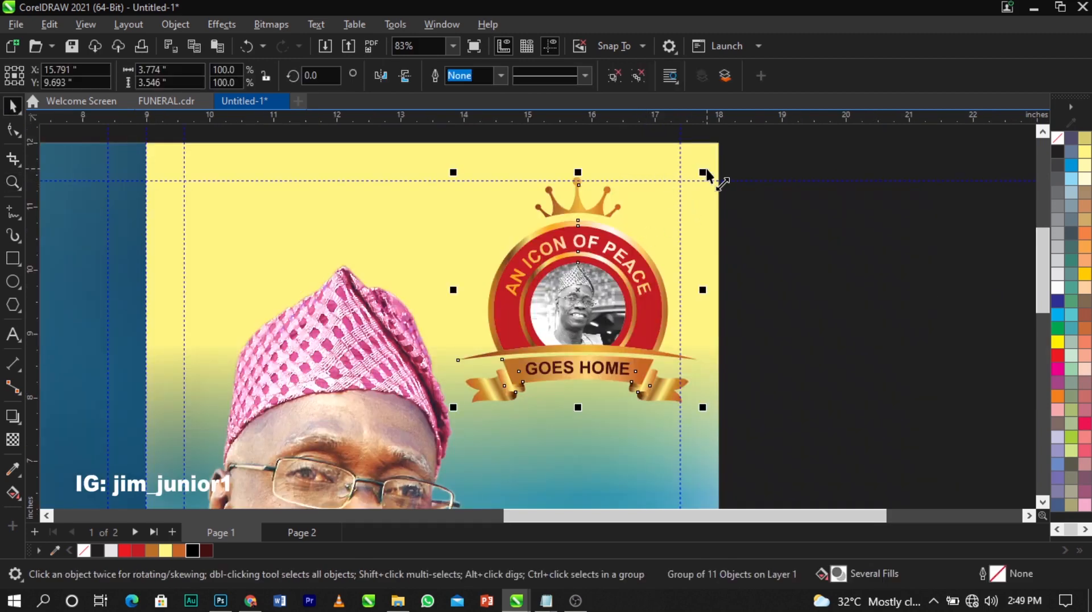
pyautogui.moveTo(703, 172); pyautogui.dragTo(698, 212)
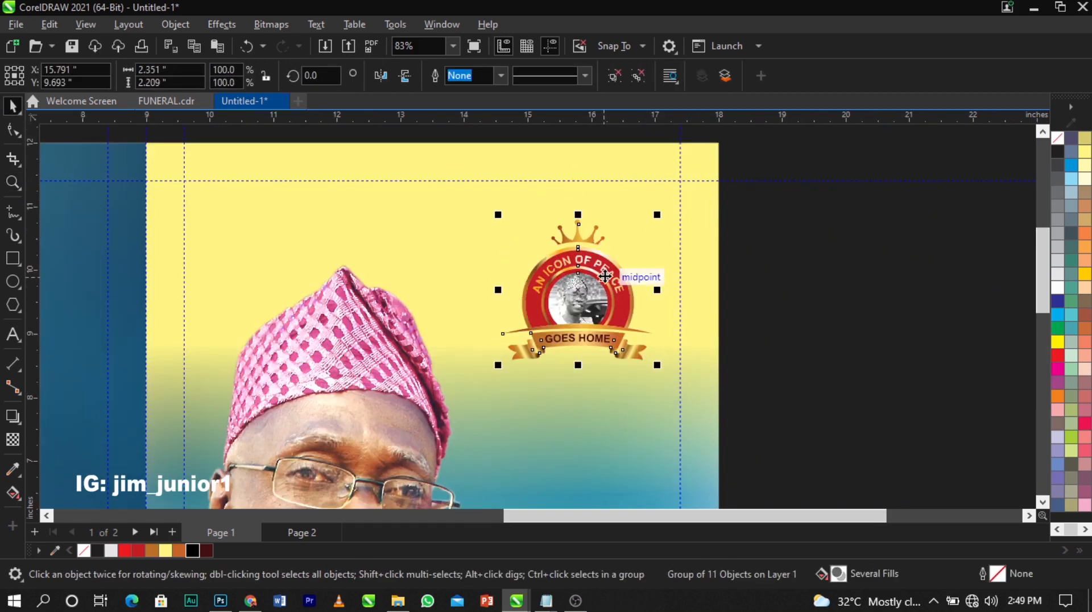
pyautogui.moveTo(605, 268); pyautogui.dragTo(600, 249)
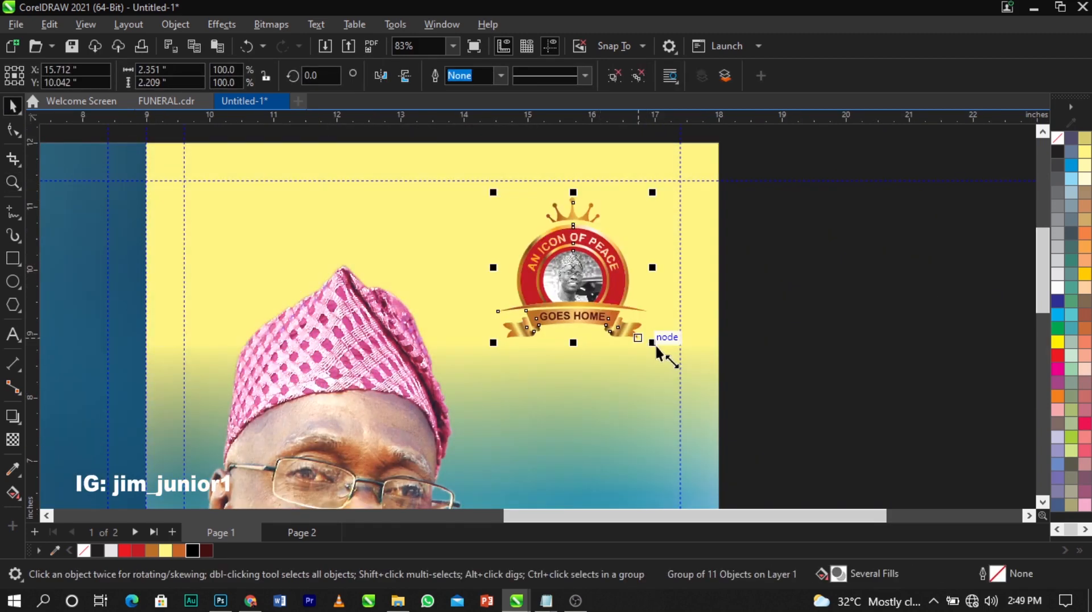
pyautogui.moveTo(657, 346); pyautogui.dragTo(638, 337)
pyautogui.moveTo(569, 251); pyautogui.dragTo(580, 259)
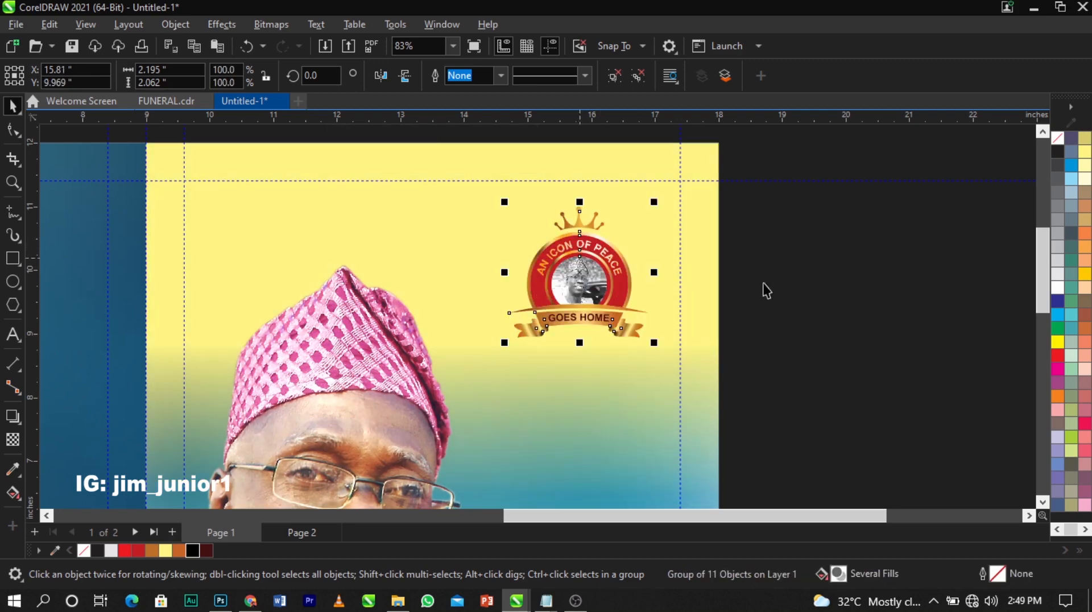
pyautogui.click(757, 283)
pyautogui.press('F4')
pyautogui.scroll(-2, 538, 224)
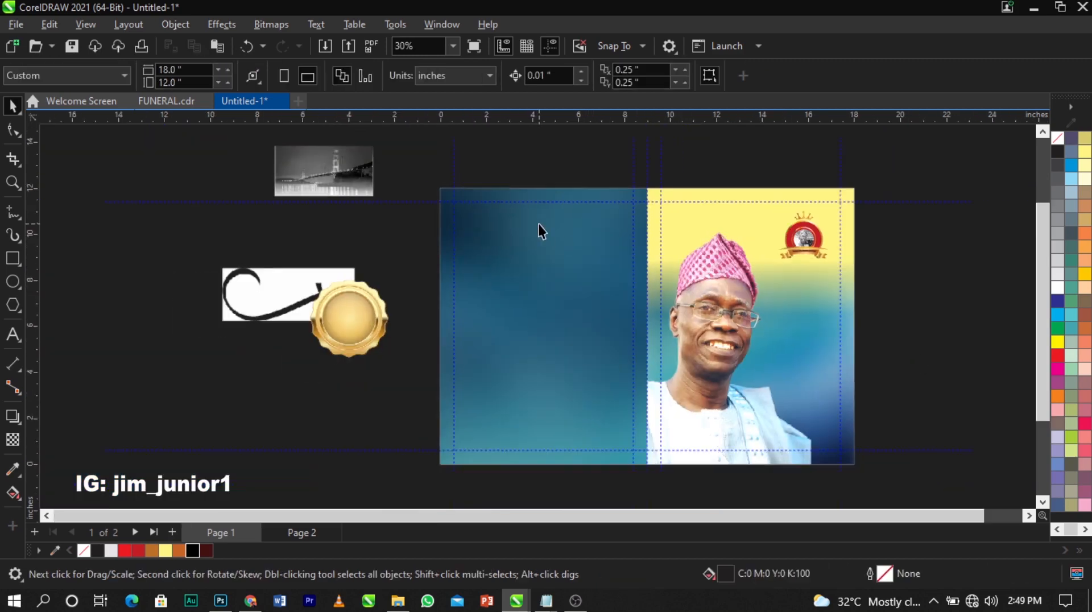
# Zoom in on the logo and select the AN ICON OF PEACE text within the group
pyautogui.moveTo(698, 208); pyautogui.dragTo(815, 267)
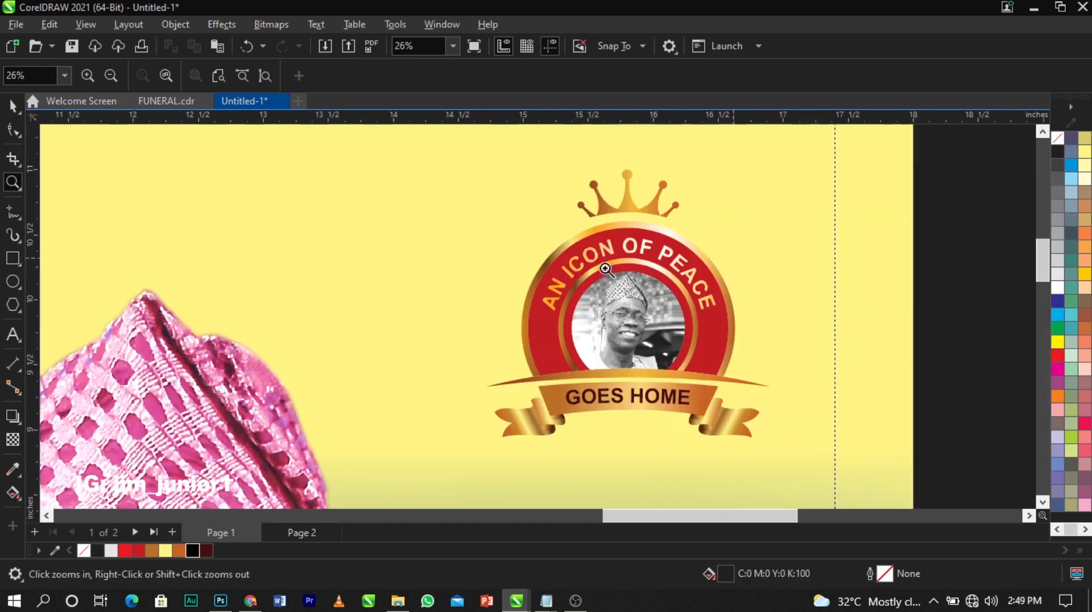
pyautogui.press('space')
pyautogui.click(633, 248)
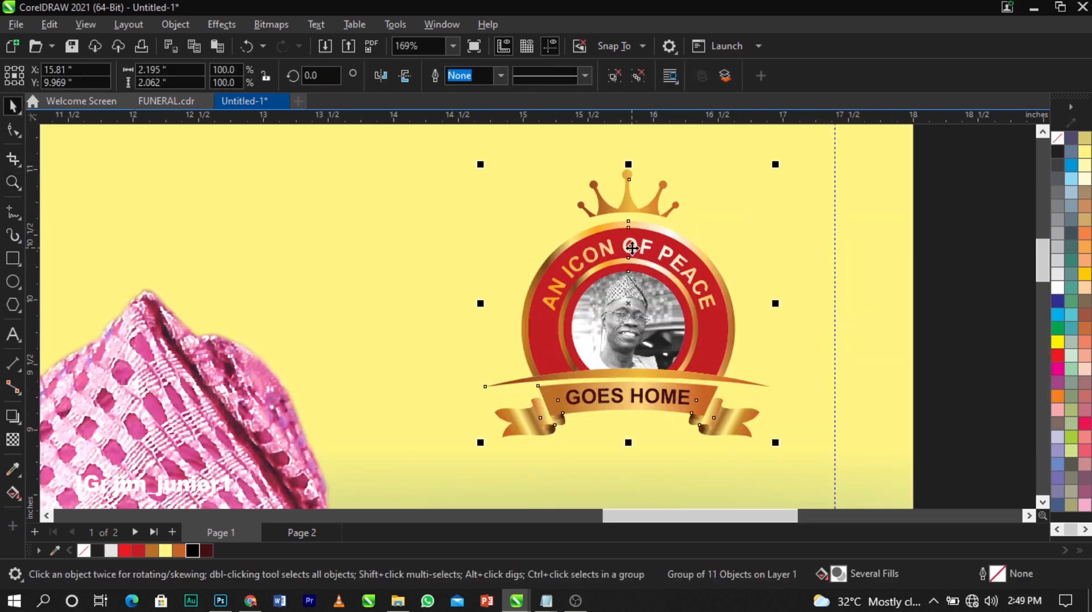
pyautogui.hotkey('ctrl', 'u')
pyautogui.click(750, 185)
pyautogui.click(668, 253)
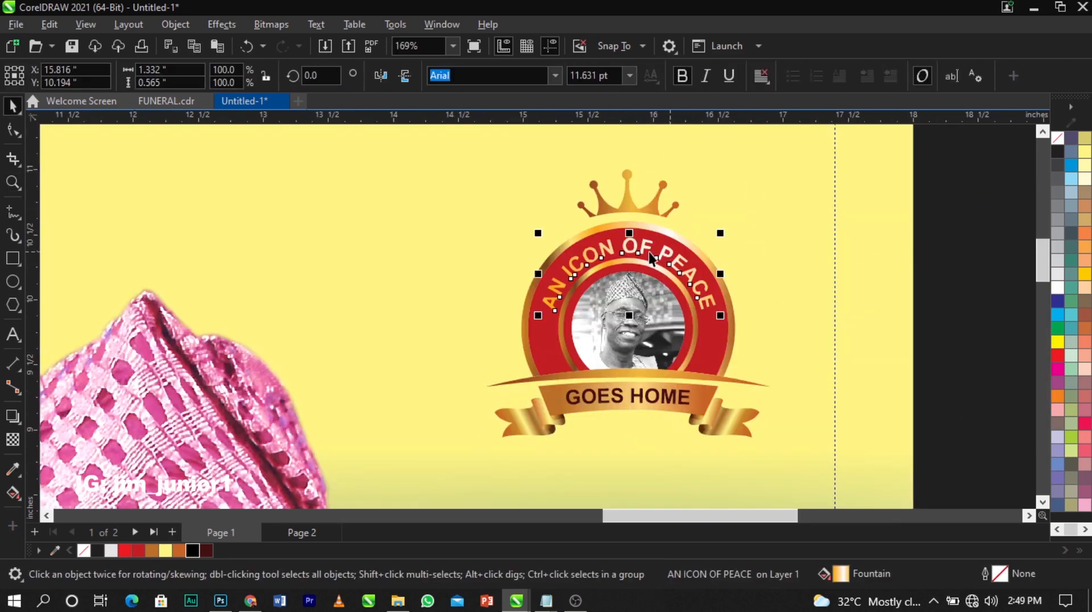
# Drag the text's gold fountain fill start further left and its end further right
pyautogui.click(13, 493)
pyautogui.moveTo(444, 280); pyautogui.dragTo(351, 283)
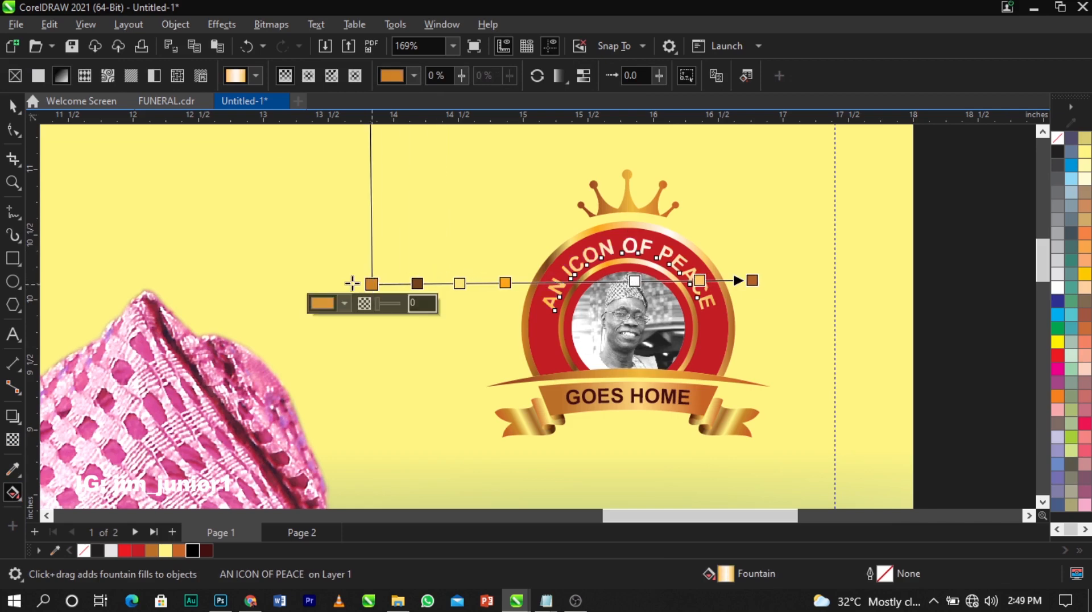
pyautogui.moveTo(755, 283); pyautogui.dragTo(793, 283)
pyautogui.press('space')
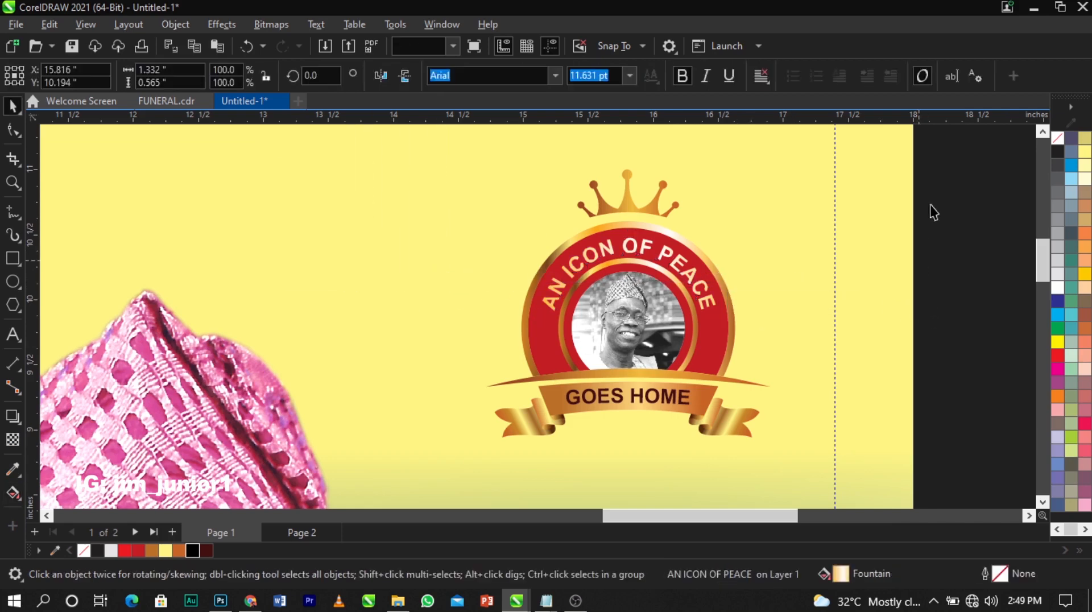
pyautogui.moveTo(960, 156); pyautogui.dragTo(568, 333)
pyautogui.moveTo(392, 462); pyautogui.dragTo(393, 462)
pyautogui.scroll(-4, 593, 312)
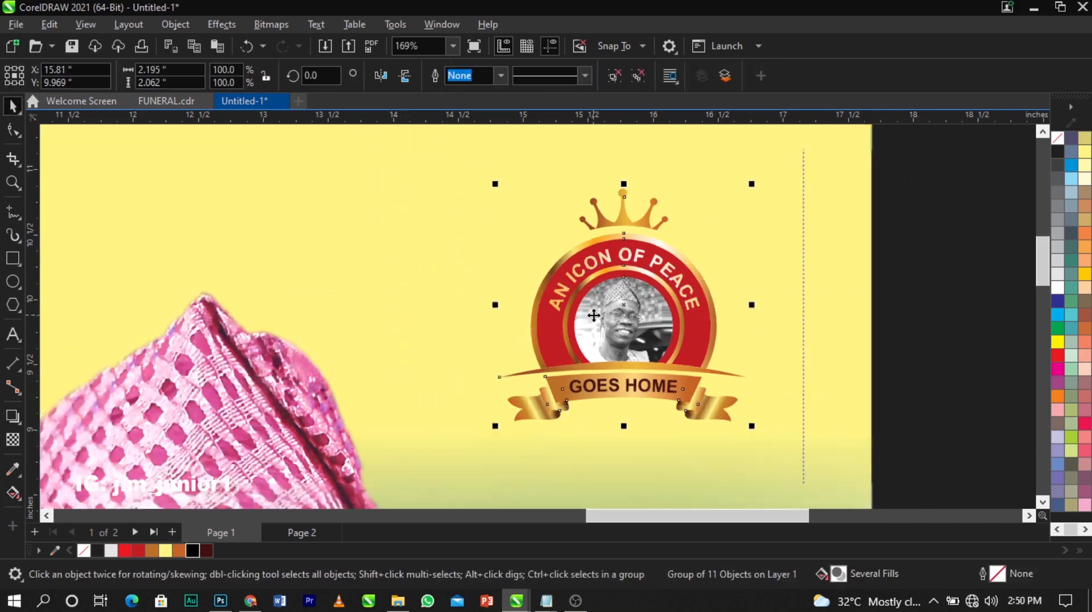
pyautogui.scroll(-2, 602, 202)
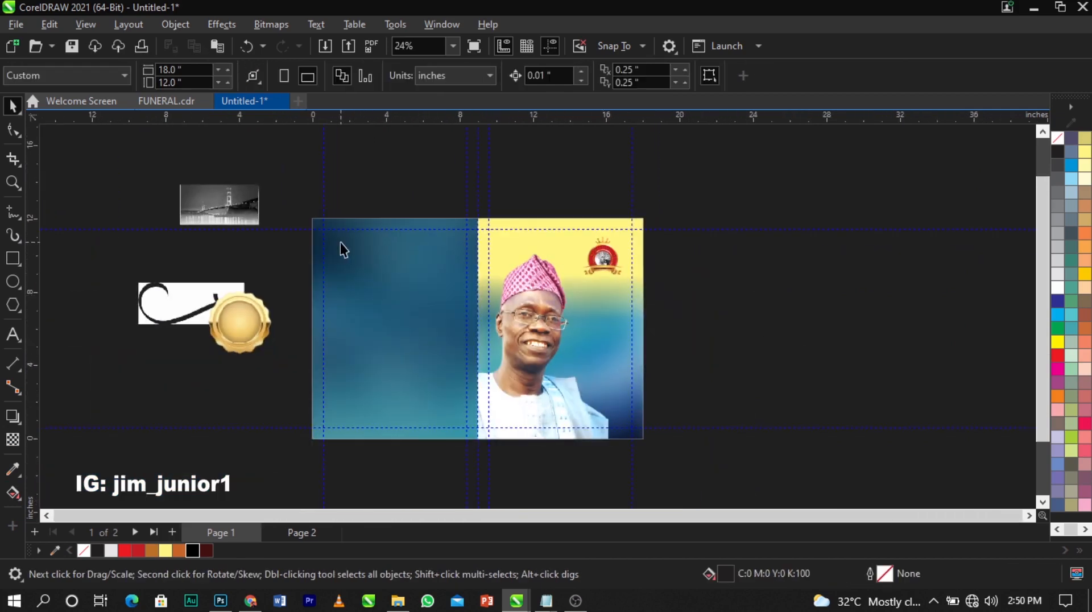
# Draw a white-filled rectangle in the cover's bottom-right corner
pyautogui.press('F2')
pyautogui.moveTo(264, 200); pyautogui.dragTo(710, 443)
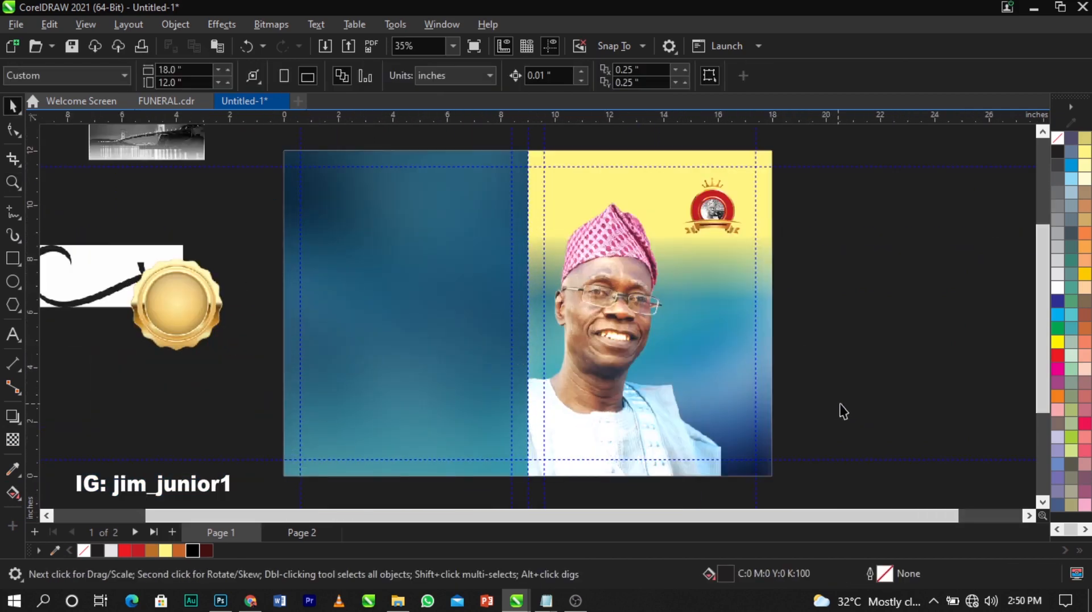
pyautogui.click(13, 263)
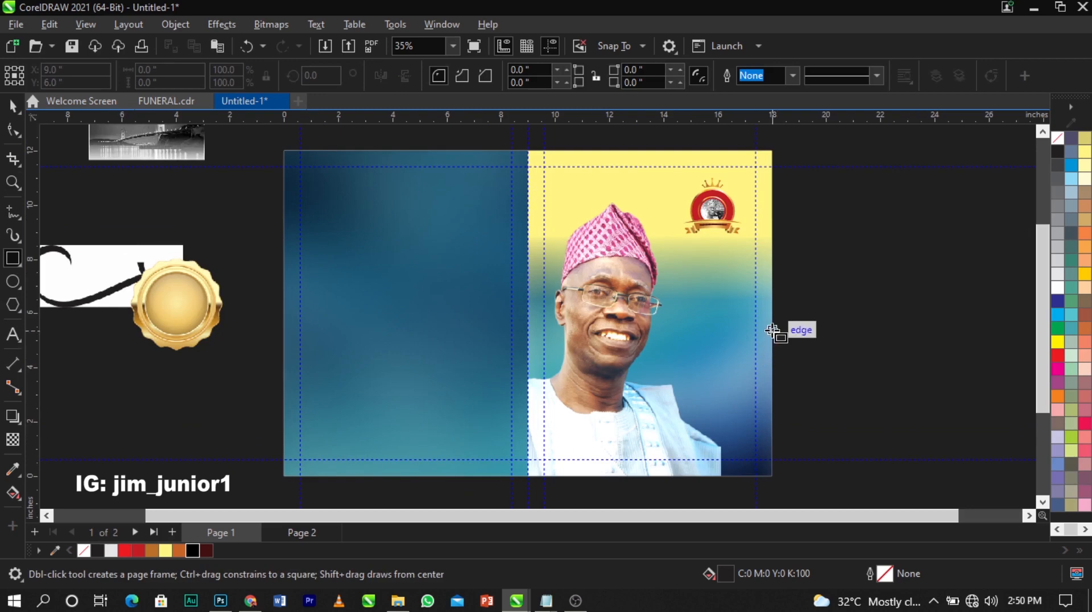
pyautogui.moveTo(773, 329); pyautogui.dragTo(672, 475)
pyautogui.press('space')
pyautogui.click(1057, 289)
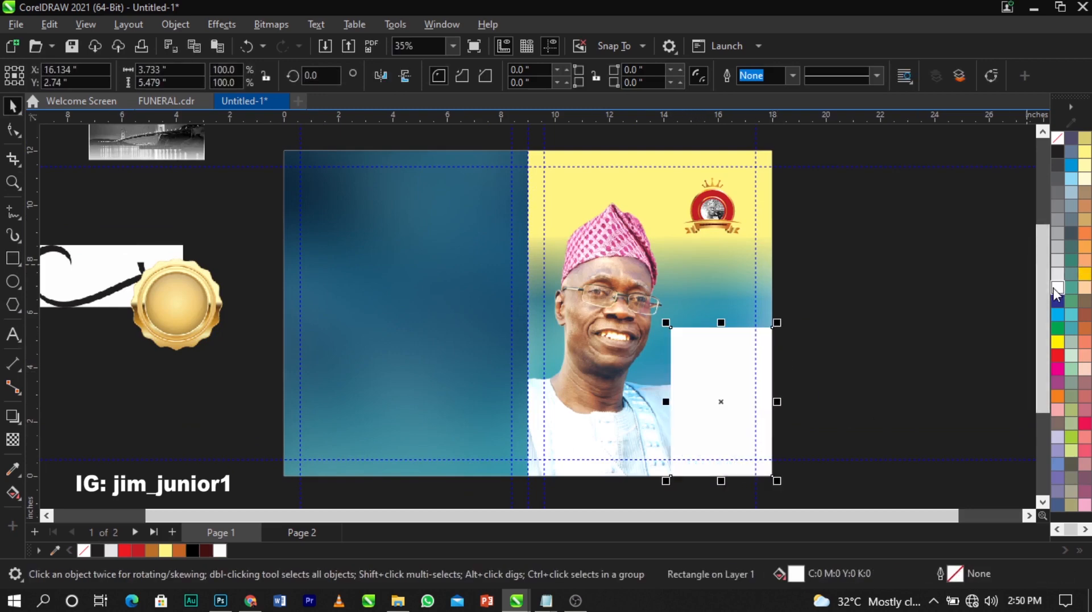
# Convert the rectangle to curves and delete its top-left node to leave a triangle
pyautogui.scroll(1, 775, 401)
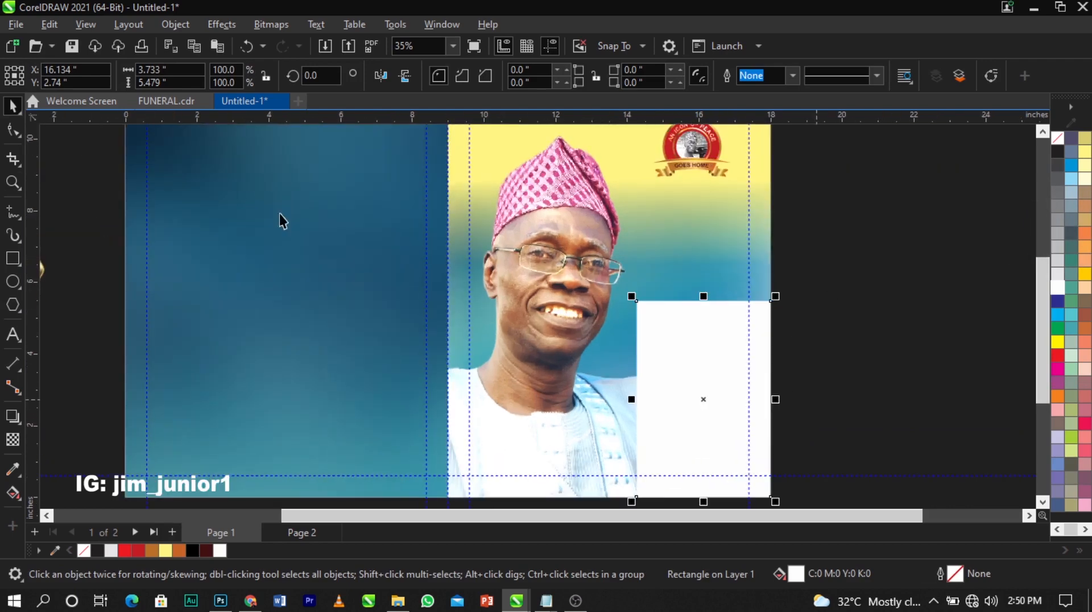
pyautogui.click(9, 131)
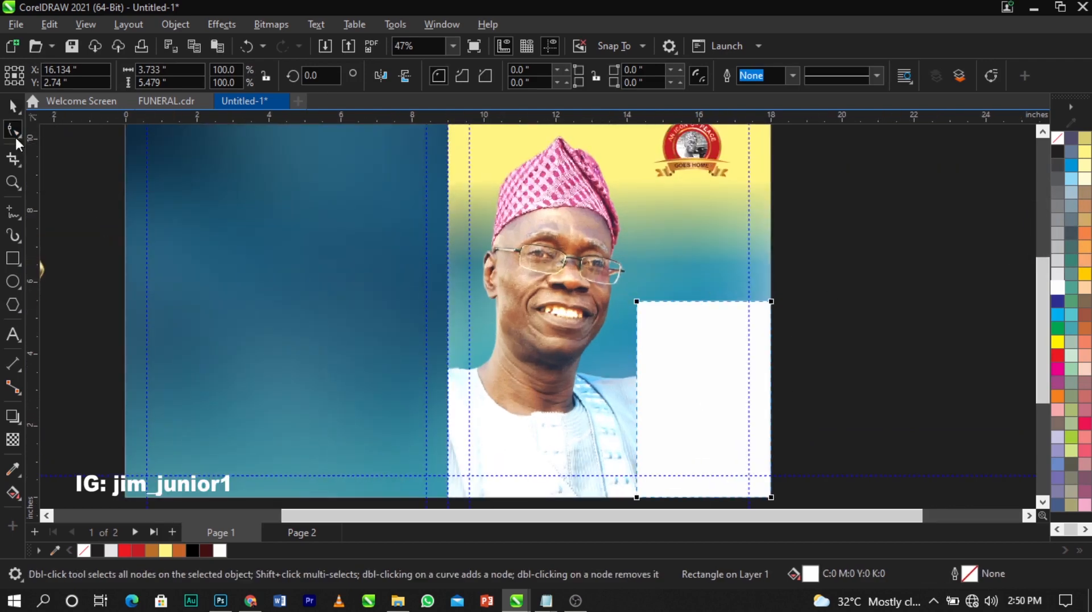
pyautogui.rightClick(661, 357)
pyautogui.click(718, 147)
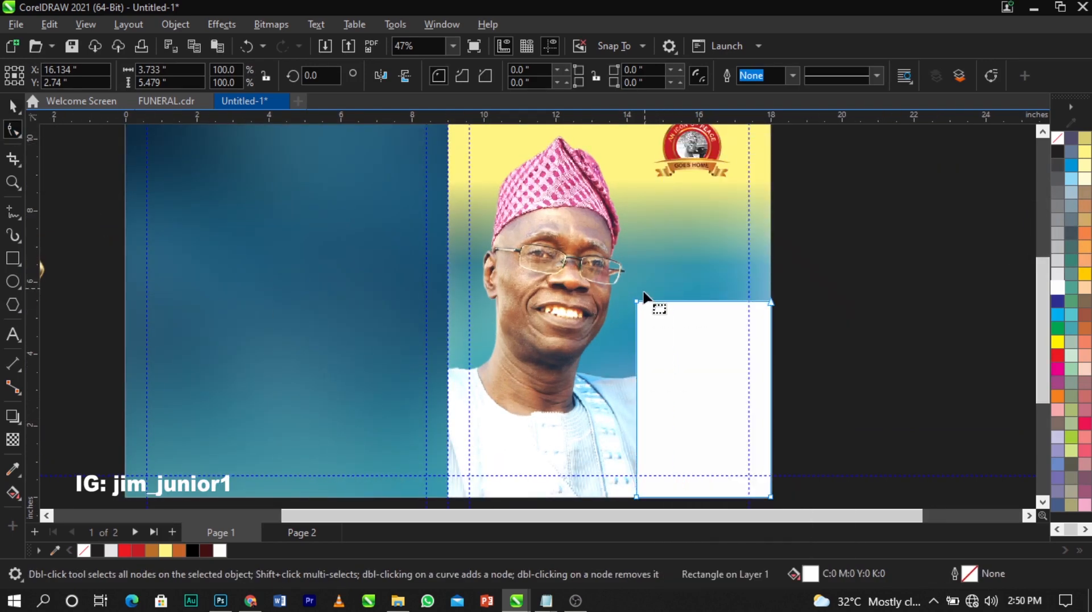
pyautogui.click(637, 300)
pyautogui.press('Delete')
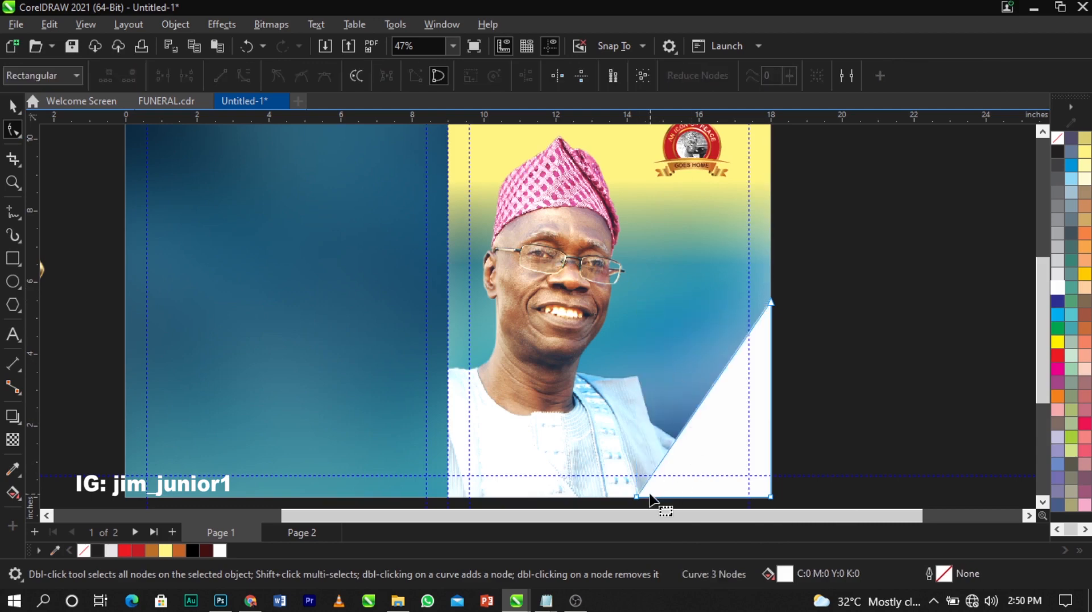
pyautogui.moveTo(637, 498); pyautogui.dragTo(591, 450)
pyautogui.moveTo(773, 256); pyautogui.dragTo(773, 235)
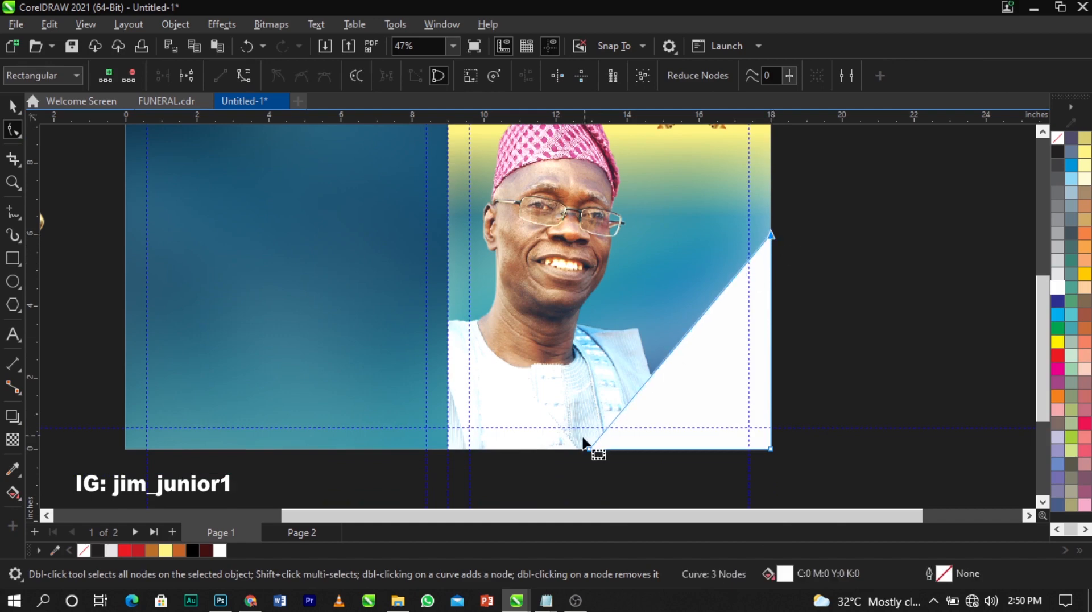
# Turn the diagonal edge into a concave curve and extend its top and bottom-left nodes
pyautogui.rightClick(689, 336)
pyautogui.click(763, 146)
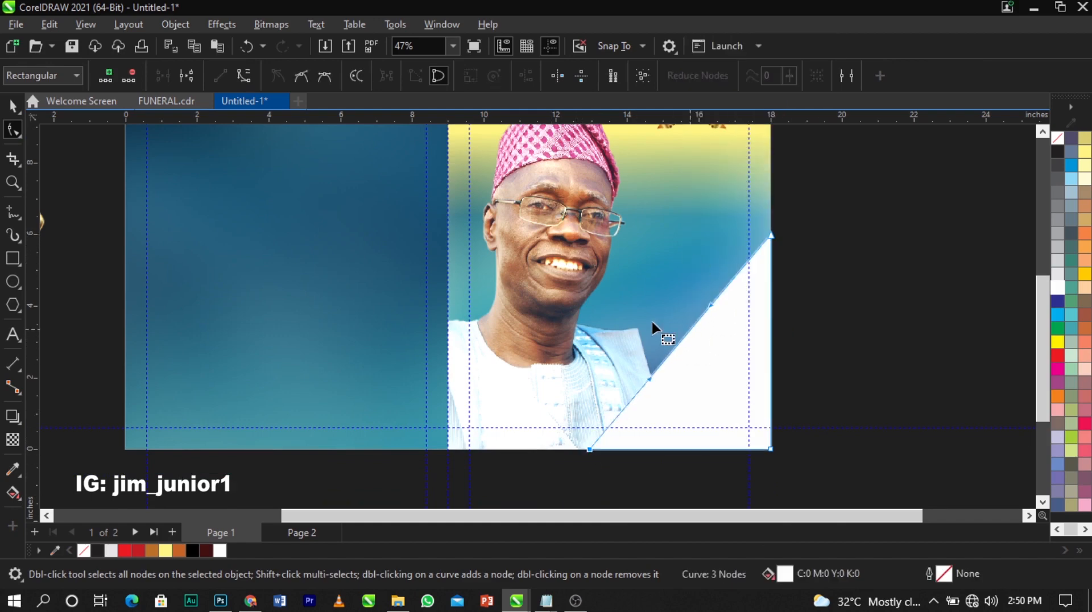
pyautogui.moveTo(683, 342); pyautogui.dragTo(711, 371)
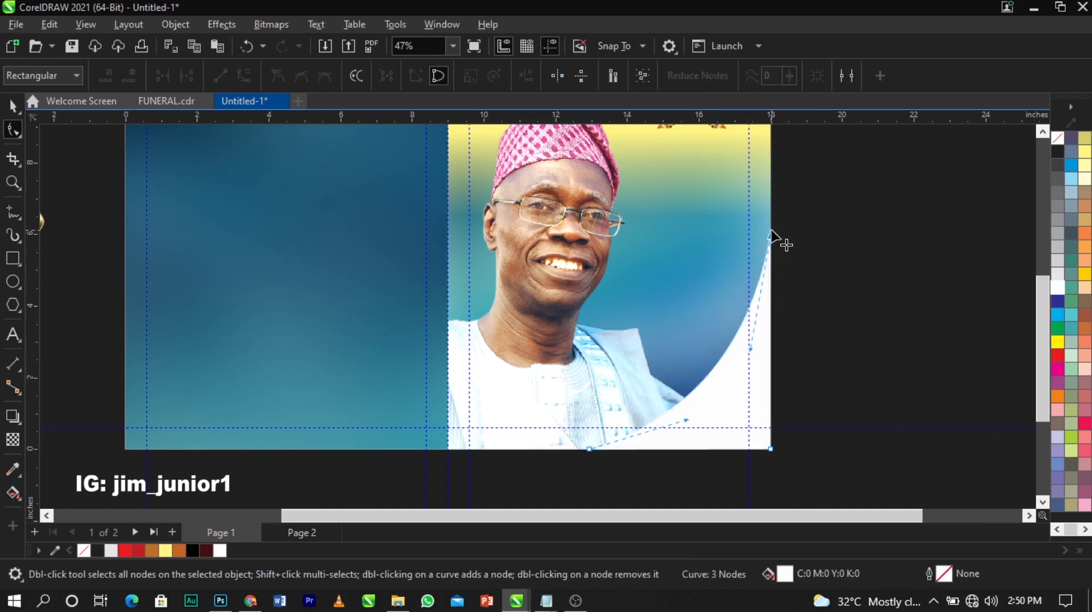
pyautogui.moveTo(772, 235); pyautogui.dragTo(772, 210)
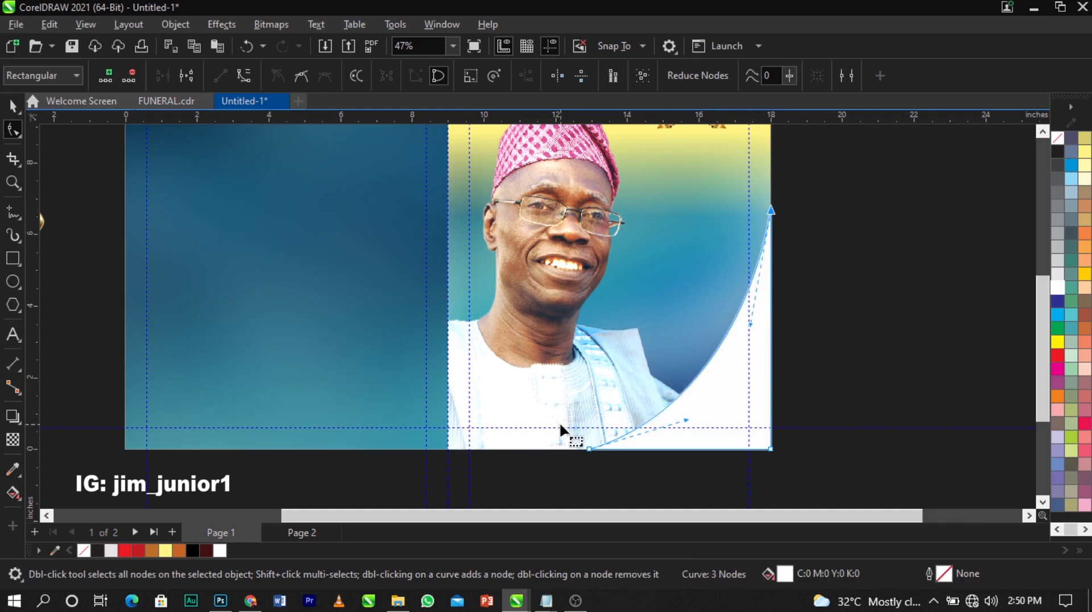
pyautogui.moveTo(590, 450); pyautogui.dragTo(580, 450)
pyautogui.click(924, 393)
# Stretch the white curved shape slightly to the left
pyautogui.scroll(-1, 351, 339)
pyautogui.press('space')
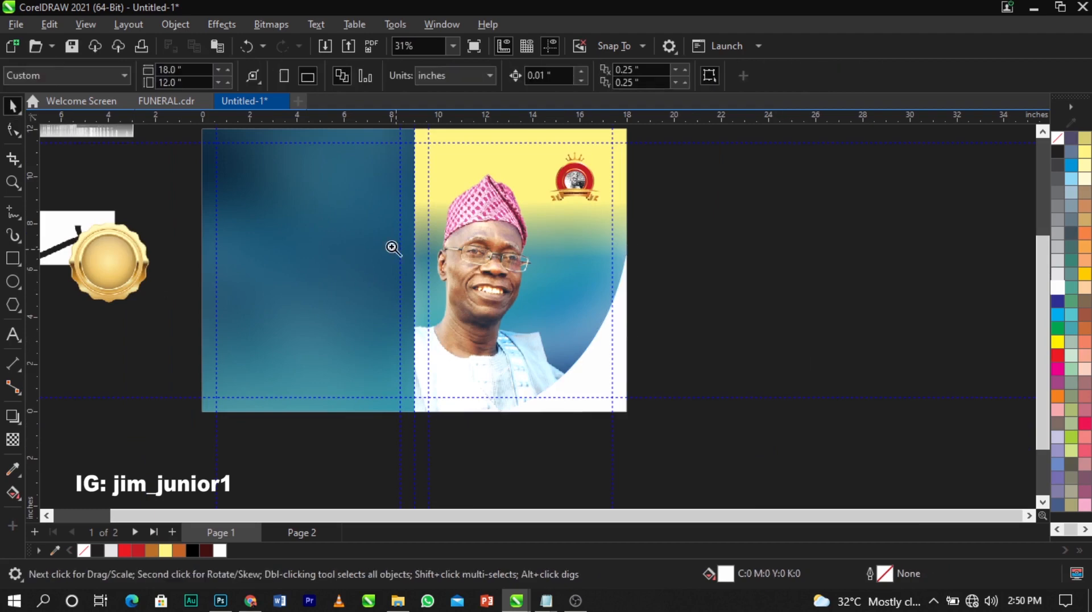
pyautogui.press('z')
pyautogui.moveTo(348, 207); pyautogui.dragTo(838, 440)
pyautogui.press('space')
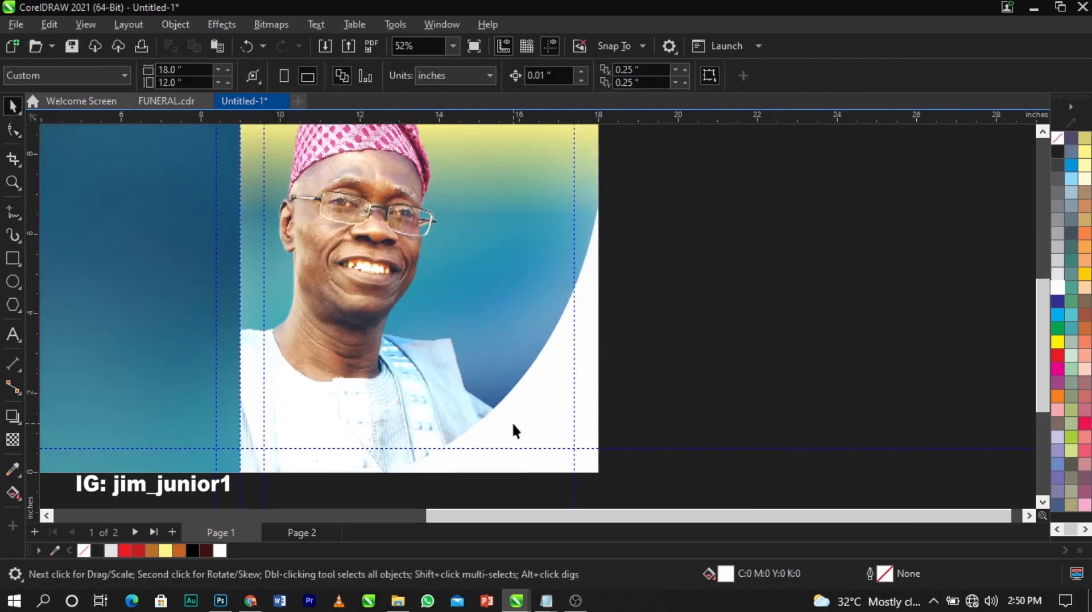
pyautogui.click(513, 422)
pyautogui.moveTo(380, 343); pyautogui.dragTo(364, 342)
pyautogui.click(493, 409)
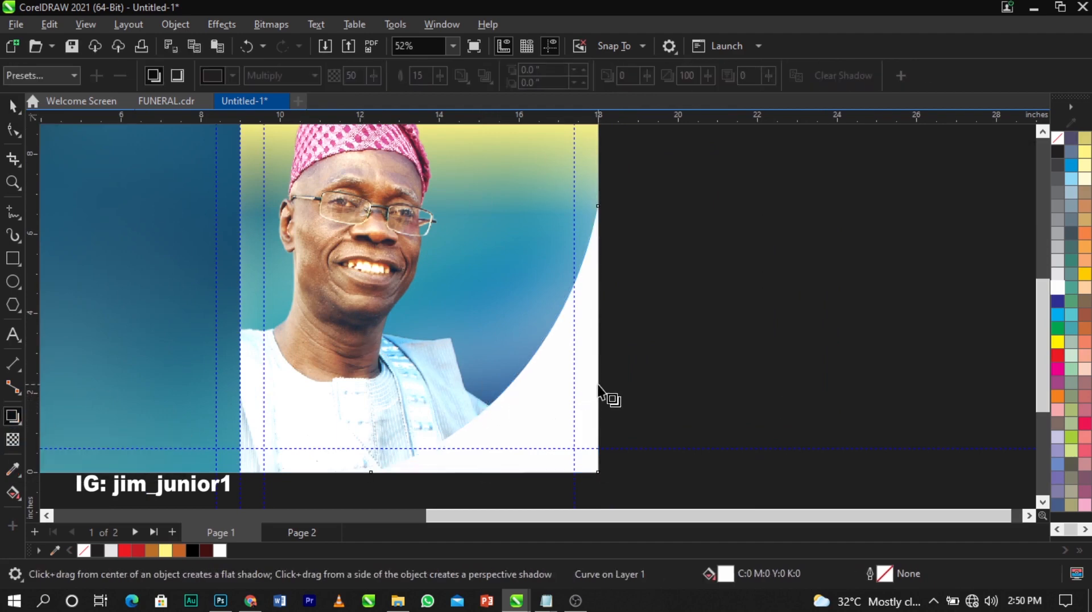
# Add a drop shadow (opacity 60, feather 15) to the white curve and break it apart
pyautogui.moveTo(597, 340); pyautogui.dragTo(371, 340)
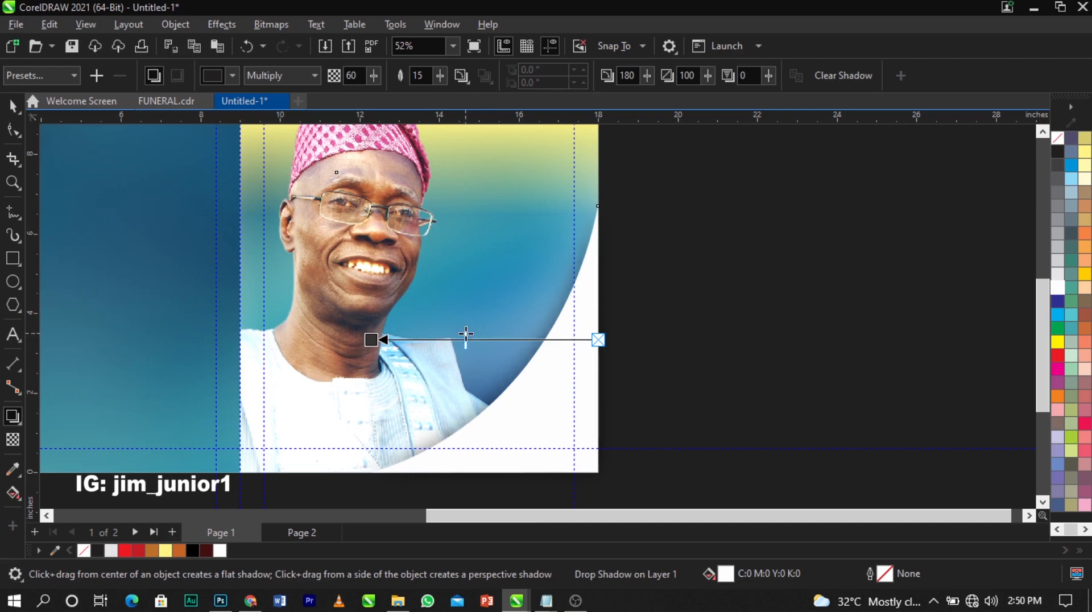
pyautogui.press('space')
pyautogui.click(630, 356)
pyautogui.click(551, 322)
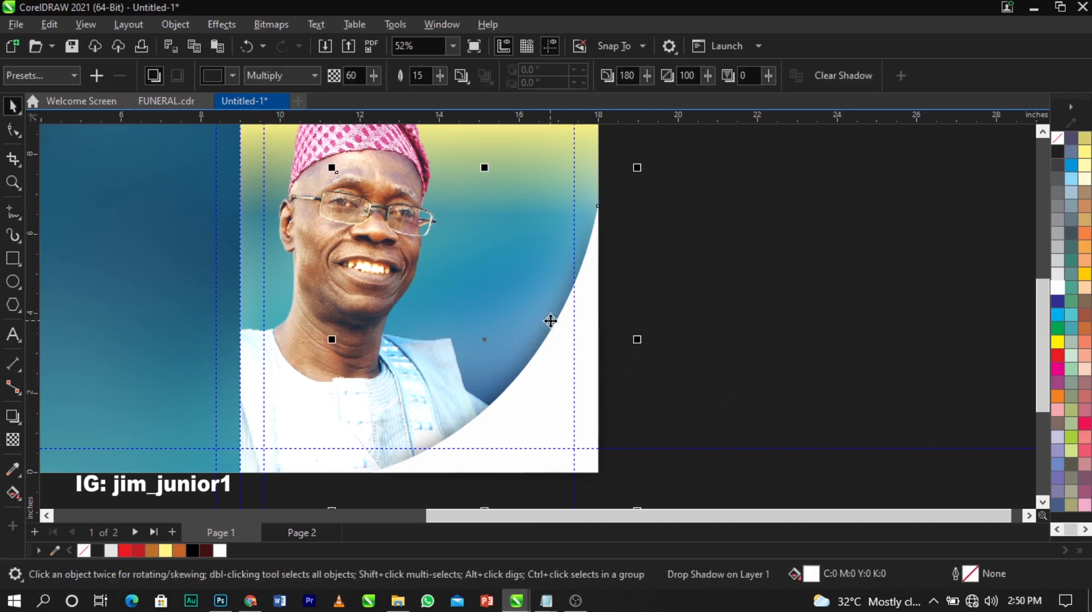
pyautogui.rightClick(551, 322)
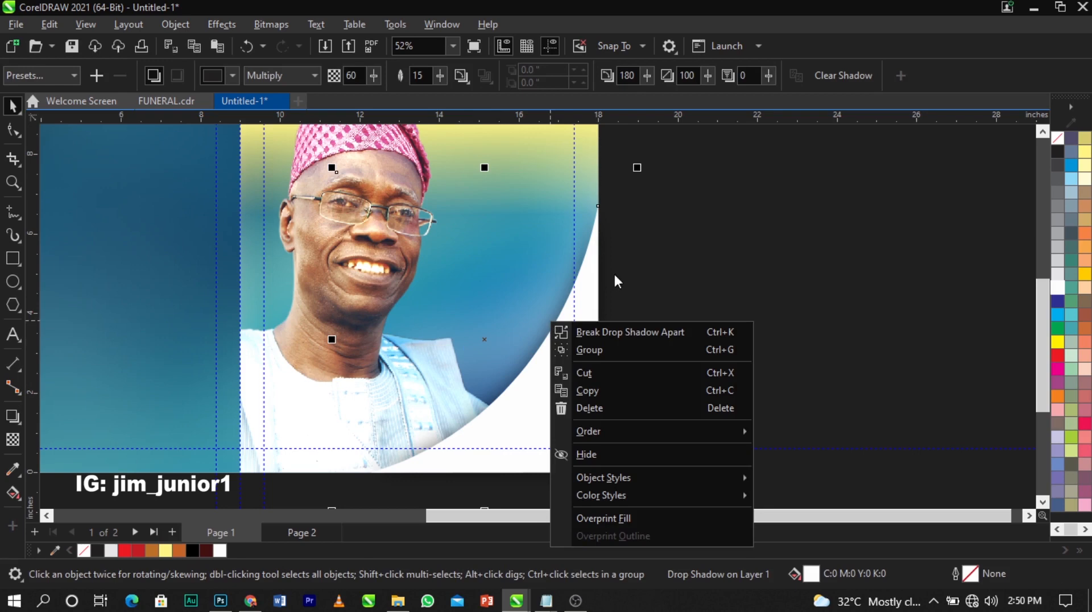
pyautogui.click(623, 330)
# PowerClip the white shape inside the portrait photo
pyautogui.click(588, 373)
pyautogui.rightClick(587, 373)
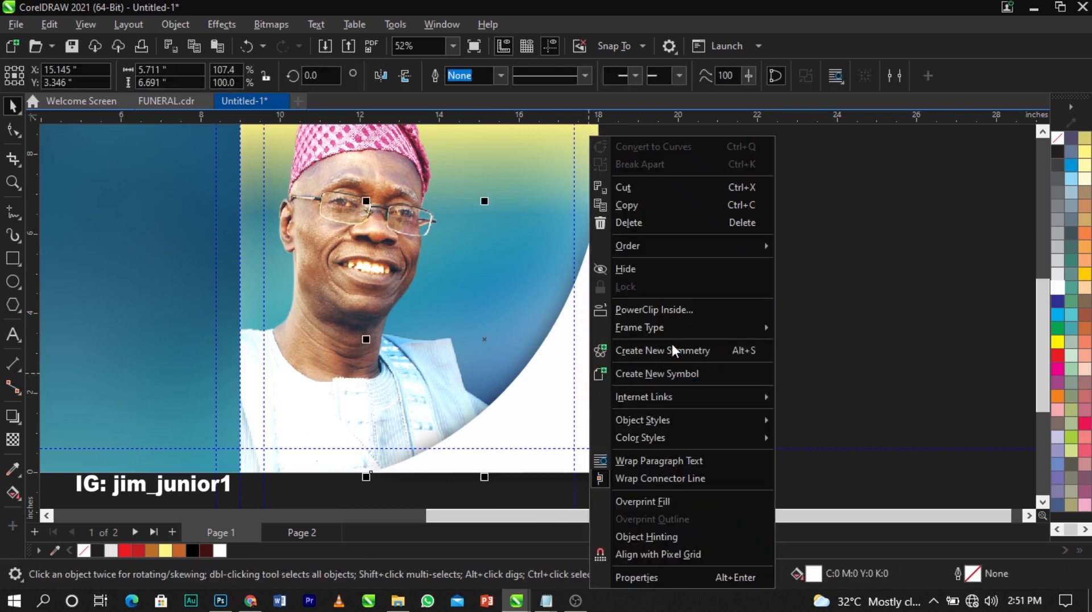
pyautogui.click(611, 309)
pyautogui.click(303, 268)
pyautogui.click(680, 313)
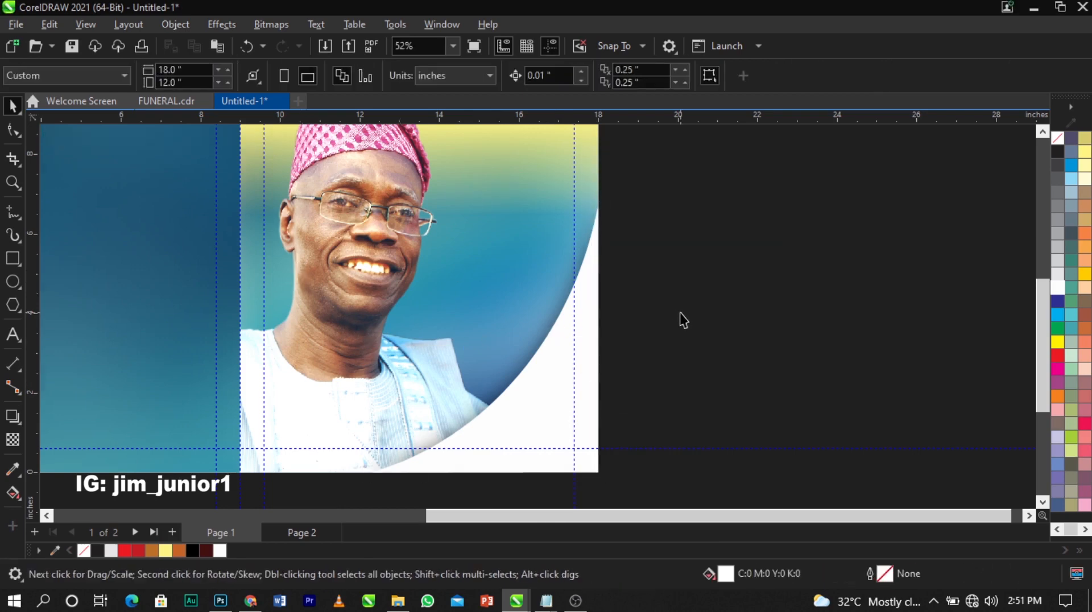
pyautogui.scroll(-1, 681, 314)
pyautogui.scroll(1, 371, 257)
pyautogui.scroll(-1, 544, 319)
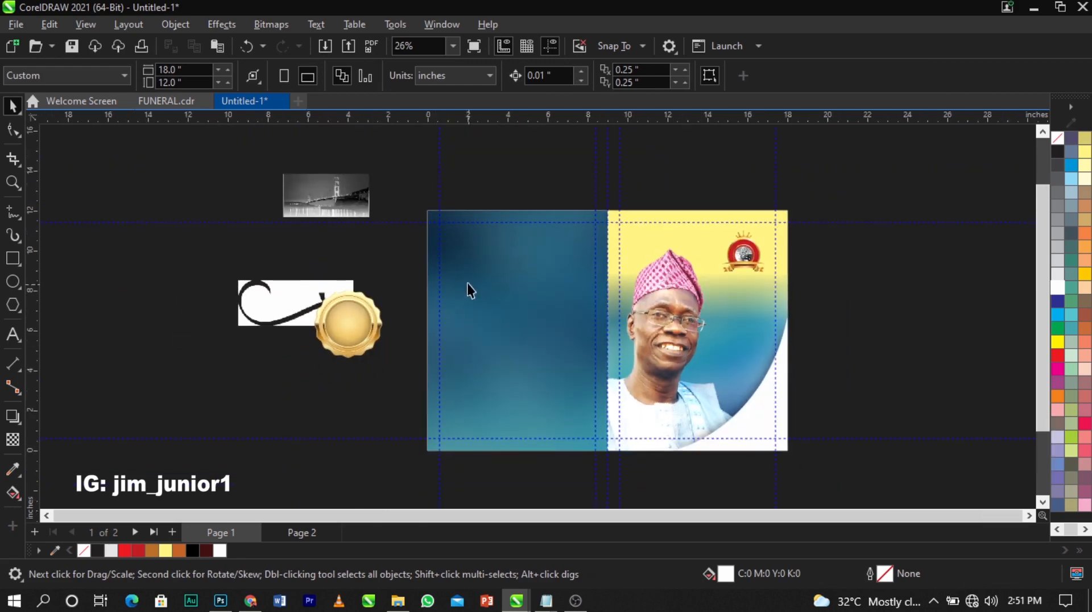
pyautogui.press('z')
pyautogui.moveTo(287, 181); pyautogui.dragTo(835, 459)
# Move the swirl ornament and gold seal onto the pasteboard right of the spread
pyautogui.press('space')
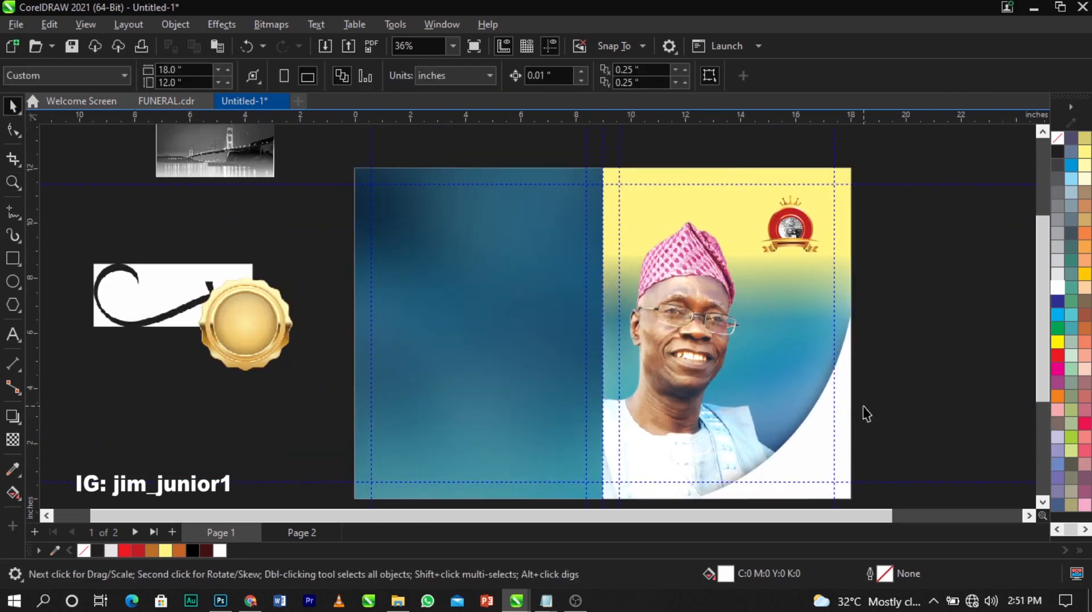
pyautogui.click(153, 311)
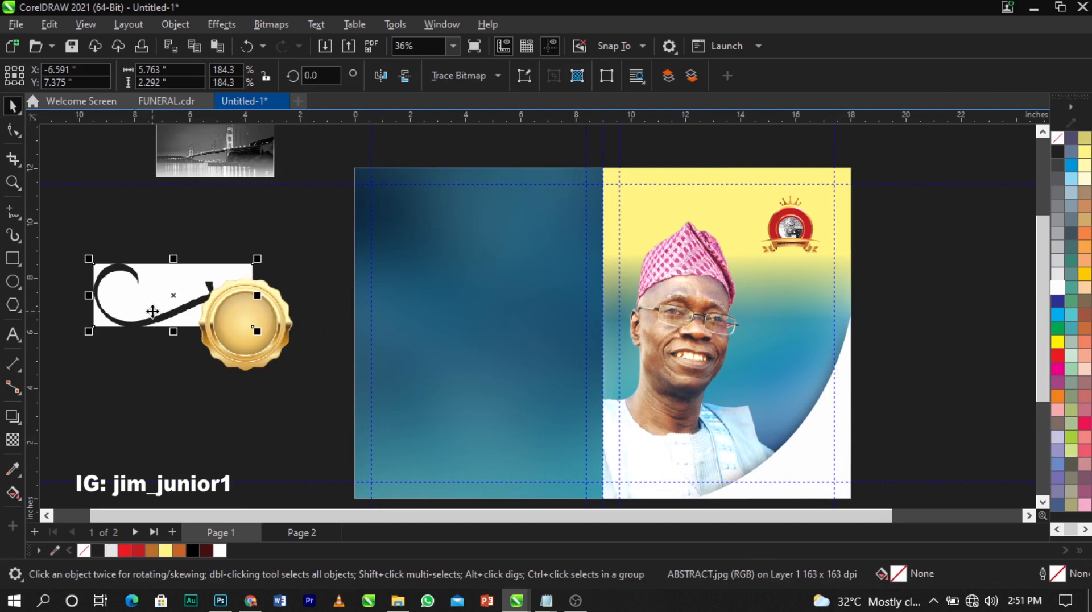
pyautogui.moveTo(152, 311); pyautogui.dragTo(1003, 390)
pyautogui.moveTo(225, 339); pyautogui.dragTo(886, 445)
pyautogui.scroll(-1, 381, 302)
pyautogui.press('z')
pyautogui.moveTo(352, 208); pyautogui.dragTo(788, 463)
pyautogui.press('space')
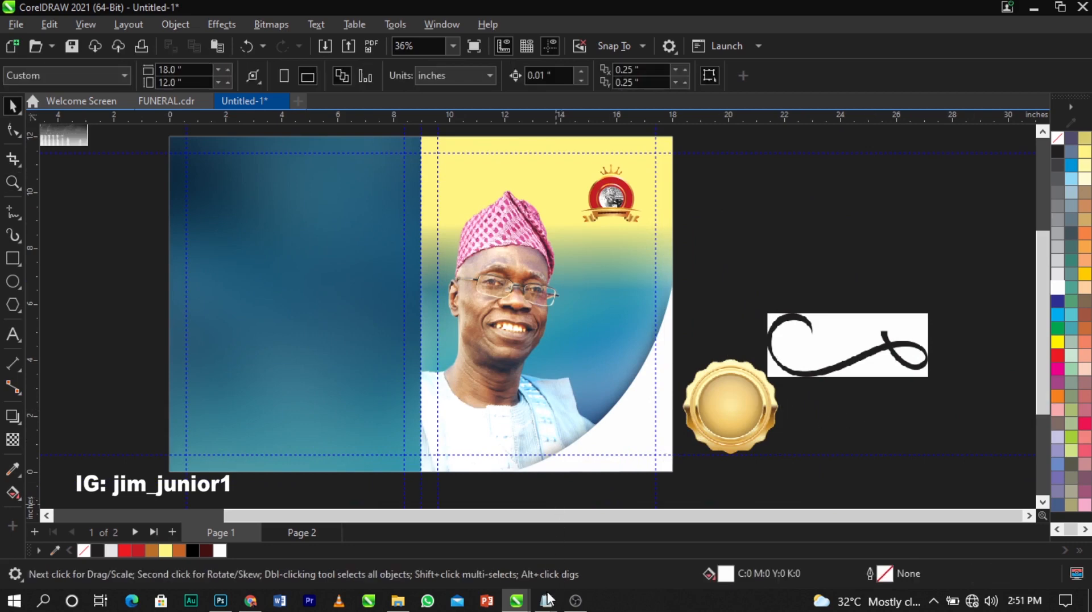
# Bring the Notepad obituary notes forward and select the text through the end
pyautogui.moveTo(548, 600)
pyautogui.click(578, 550)
pyautogui.moveTo(733, 489); pyautogui.dragTo(597, 199)
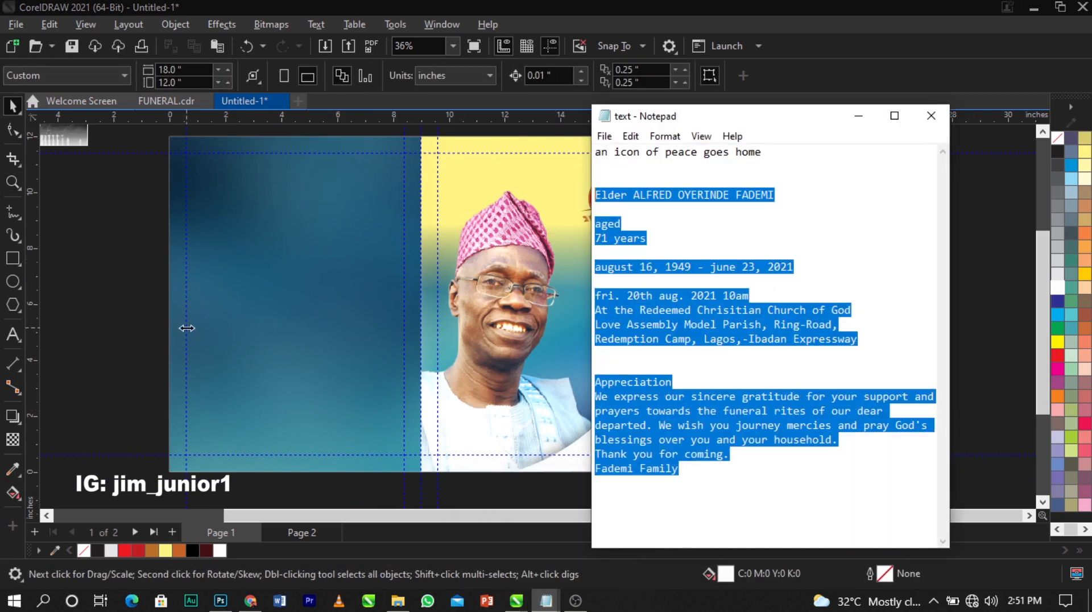
# Paste the copied obituary text as a new text object to the right of the page
pyautogui.click(118, 244)
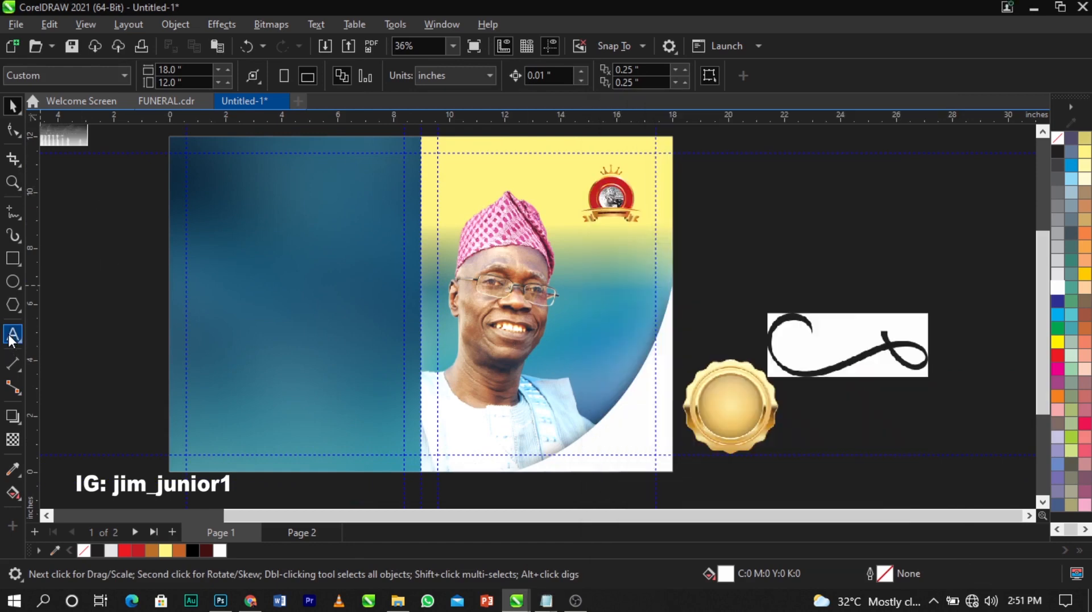
pyautogui.click(12, 336)
pyautogui.scroll(-1, 254, 268)
pyautogui.click(759, 244)
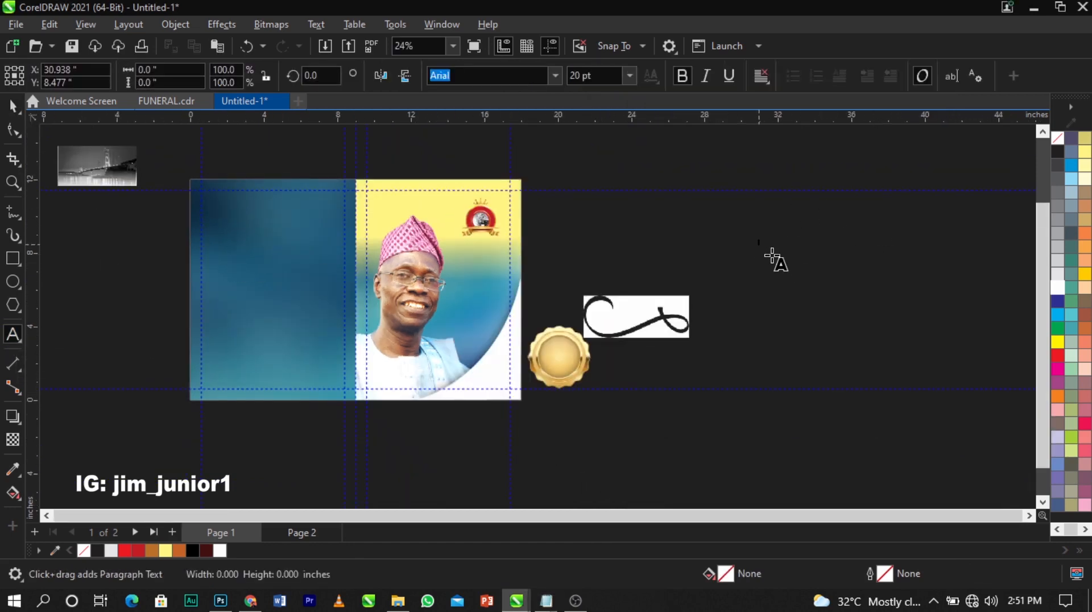
pyautogui.hotkey('ctrl', 'v')
pyautogui.hotkey('ctrl', 'space')
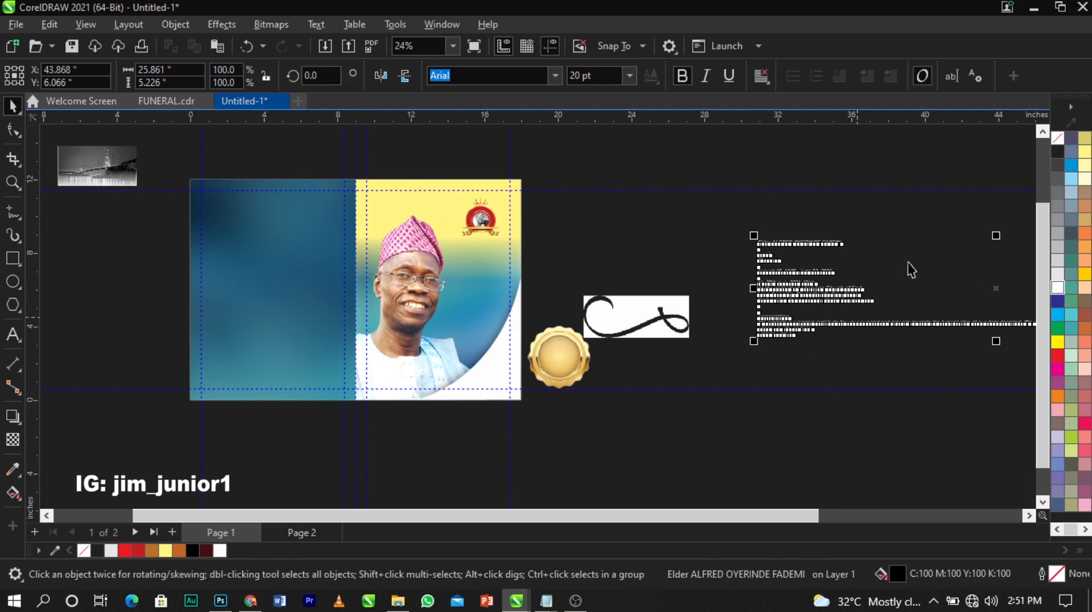
pyautogui.press('Escape')
# Shift the obituary block left and move the swirl ornament and gold seal below the page
pyautogui.click(800, 289)
pyautogui.moveTo(819, 290); pyautogui.dragTo(761, 305)
pyautogui.moveTo(663, 315); pyautogui.dragTo(637, 462)
pyautogui.moveTo(561, 387); pyautogui.dragTo(573, 496)
pyautogui.moveTo(718, 310); pyautogui.dragTo(617, 349)
pyautogui.scroll(1, 565, 335)
# Delete the Appreciation paragraph from the obituary text and reposition the block beside the portrait
pyautogui.doubleClick(555, 331)
pyautogui.press('Delete')
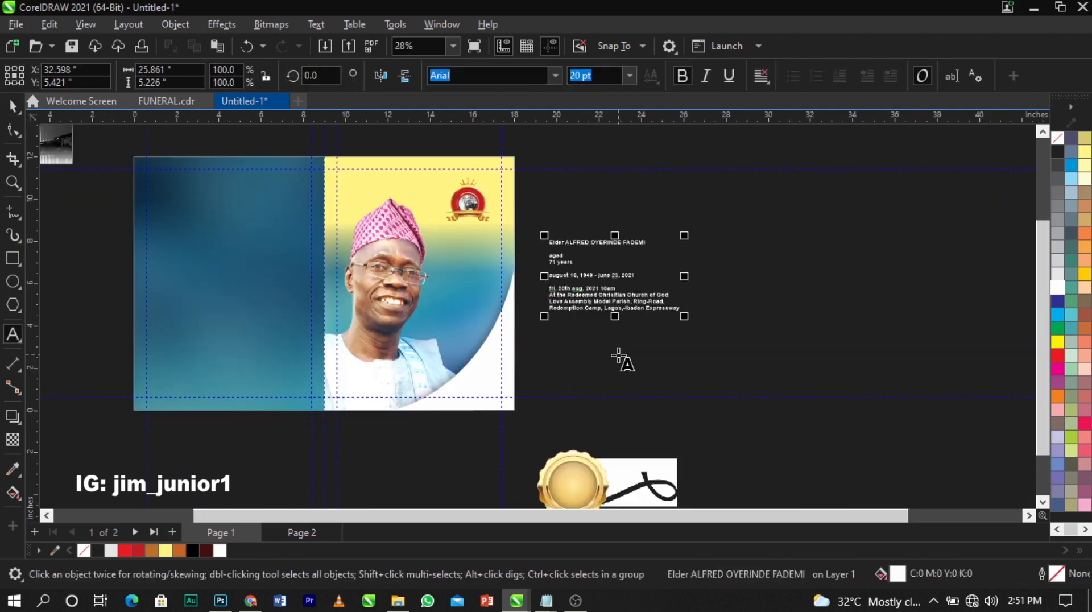
pyautogui.hotkey('ctrl', 'space')
pyautogui.moveTo(593, 300); pyautogui.dragTo(573, 345)
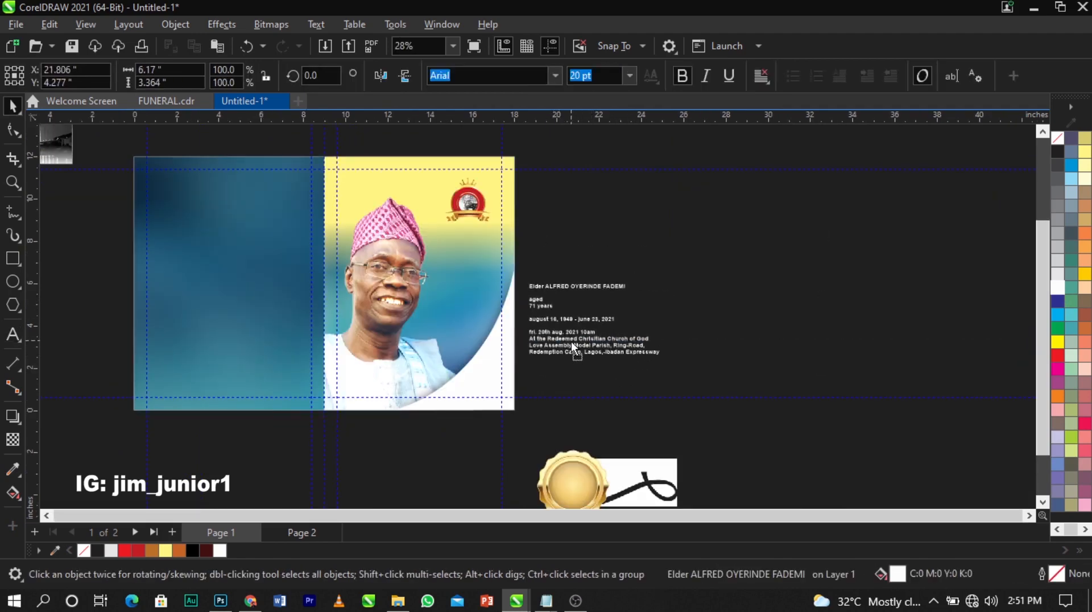
pyautogui.press('F2')
pyautogui.moveTo(257, 195)
pyautogui.mouseDown()
pyautogui.moveTo(361, 276)
pyautogui.moveTo(734, 399)
pyautogui.mouseUp()
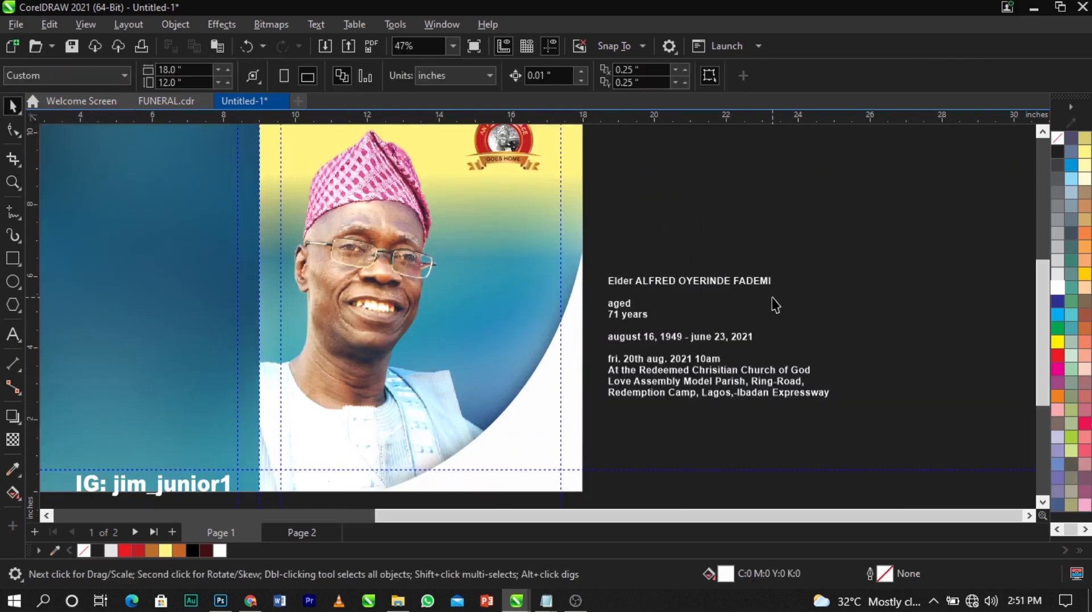
# Cut the name line out of the obituary details and paste it as separate text
pyautogui.doubleClick(743, 292)
pyautogui.moveTo(771, 281); pyautogui.dragTo(593, 285)
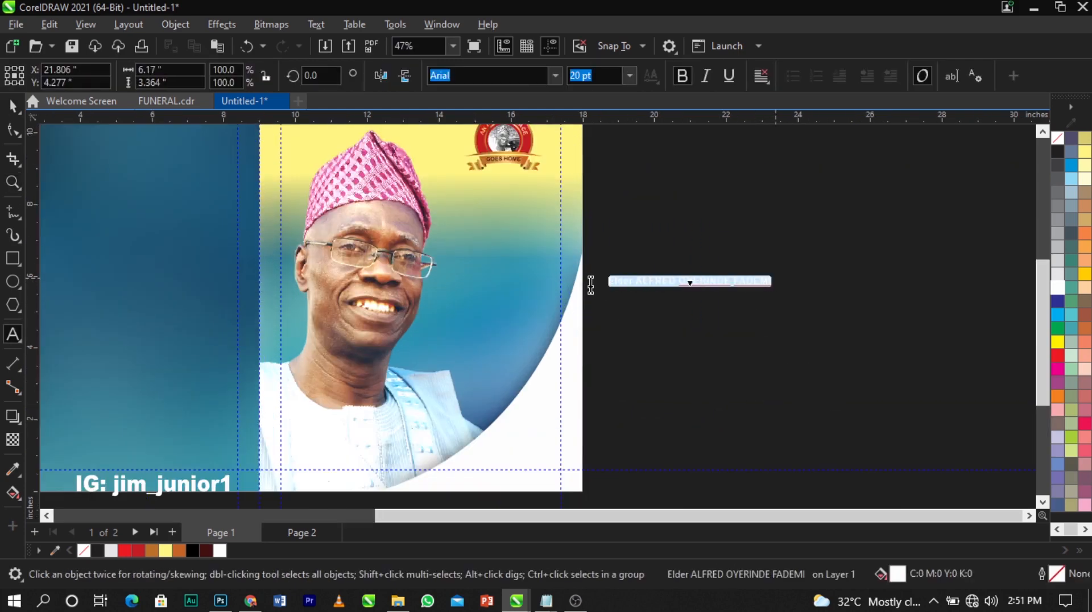
pyautogui.hotkey('ctrl', 'x')
pyautogui.press('Delete')
pyautogui.press('Delete')
pyautogui.click(463, 277)
pyautogui.hotkey('ctrl', 'v')
pyautogui.hotkey('ctrl', 'space')
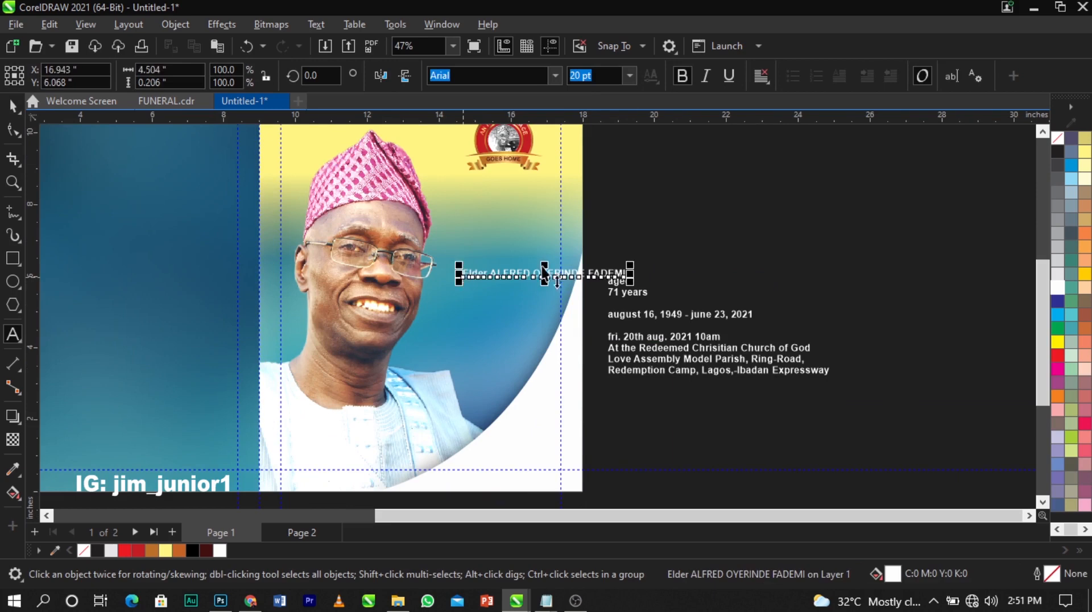
pyautogui.click(334, 240)
pyautogui.press('z')
pyautogui.moveTo(584, 195); pyautogui.dragTo(683, 388)
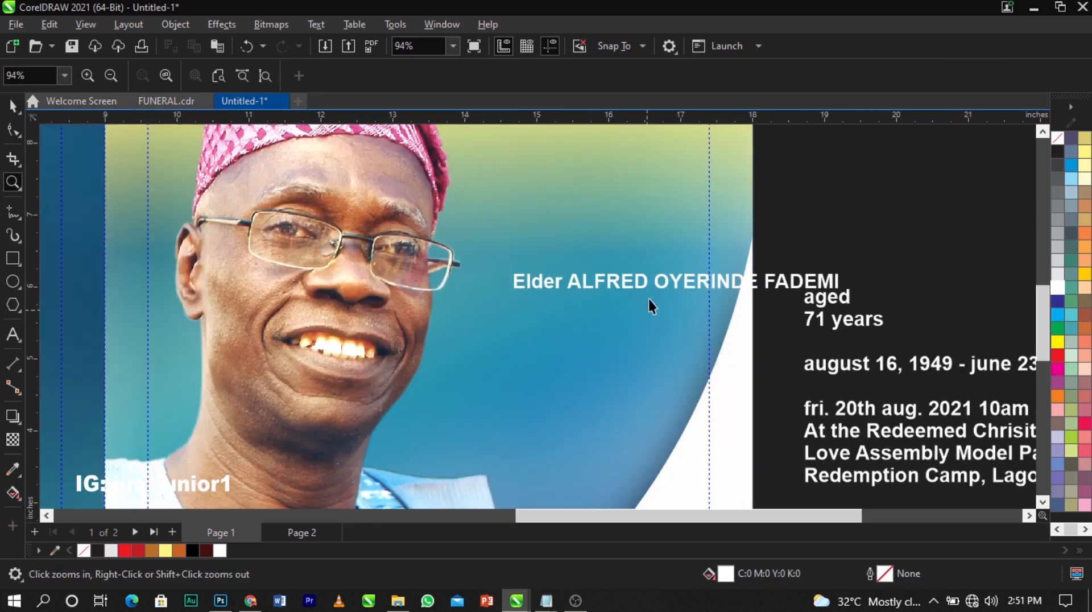
pyautogui.press('space')
# Break the pasted name into separate lines for first, middle and surname
pyautogui.doubleClick(667, 286)
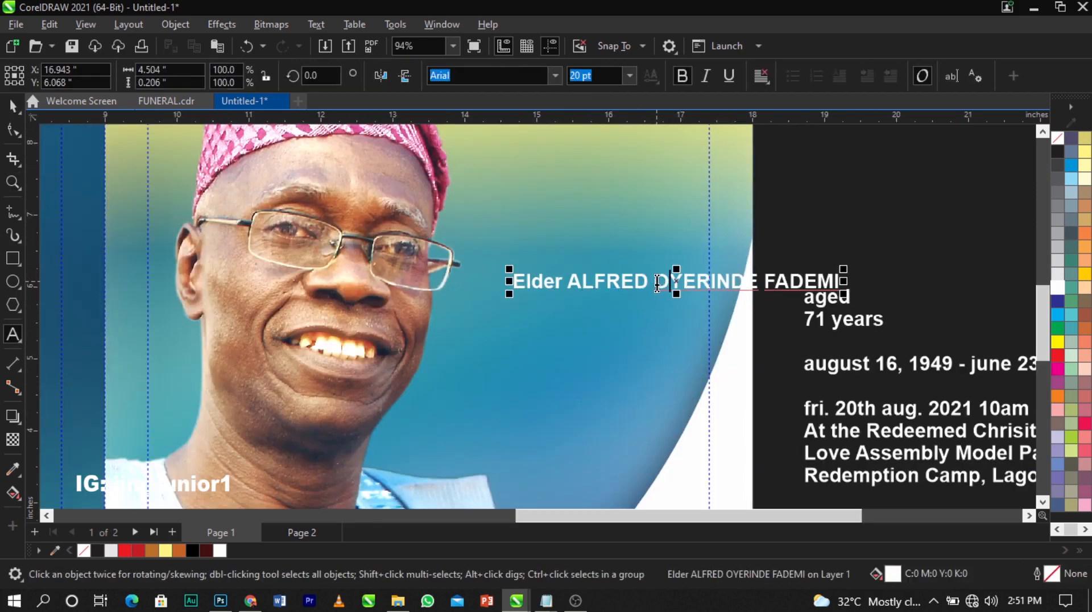
pyautogui.click(657, 283)
pyautogui.press('Return')
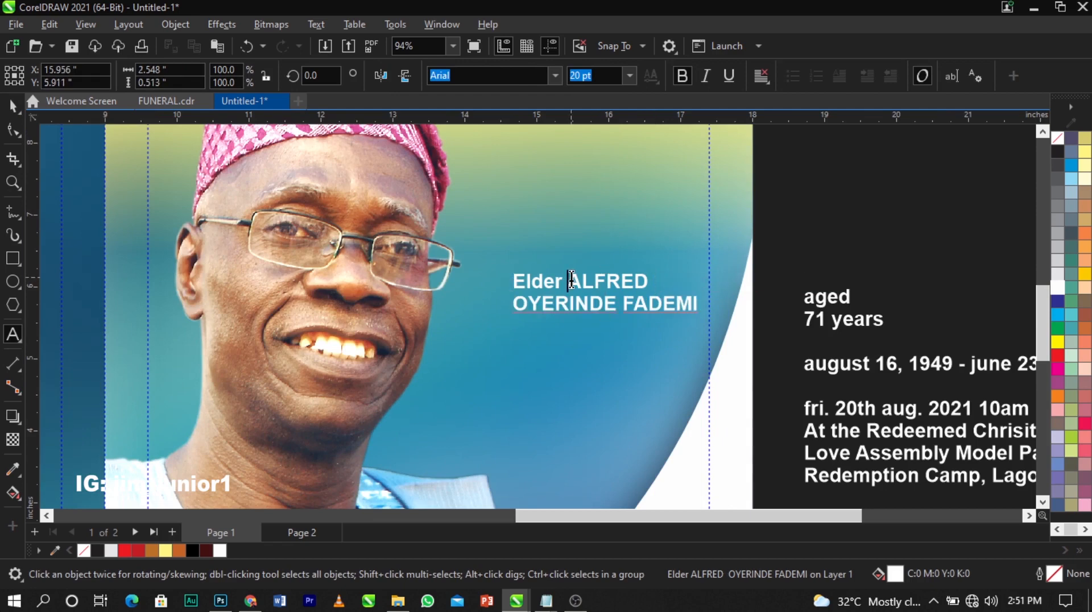
pyautogui.press('Return')
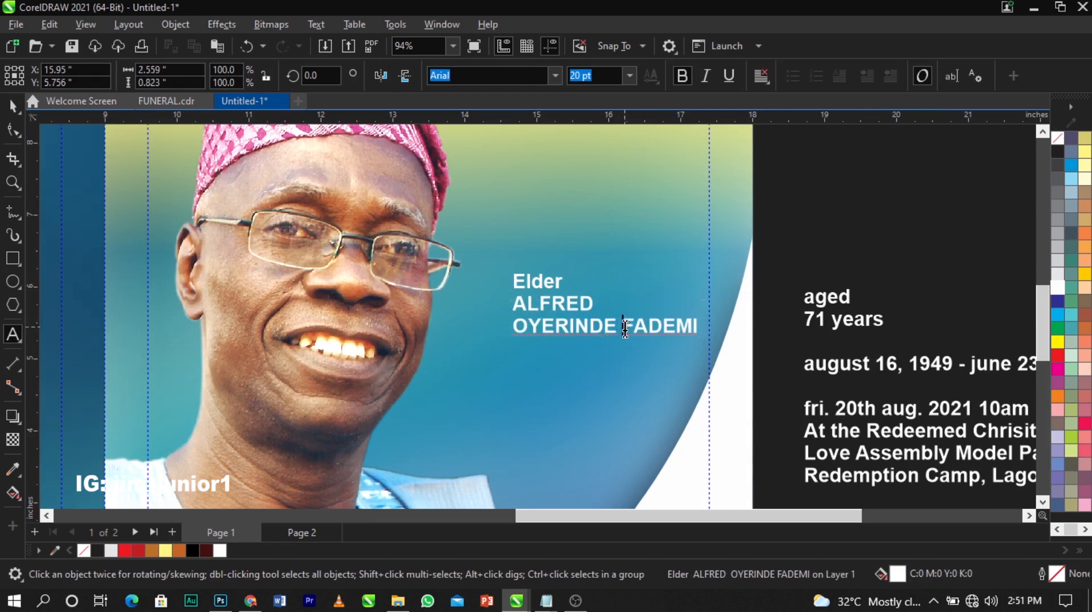
pyautogui.press('Return')
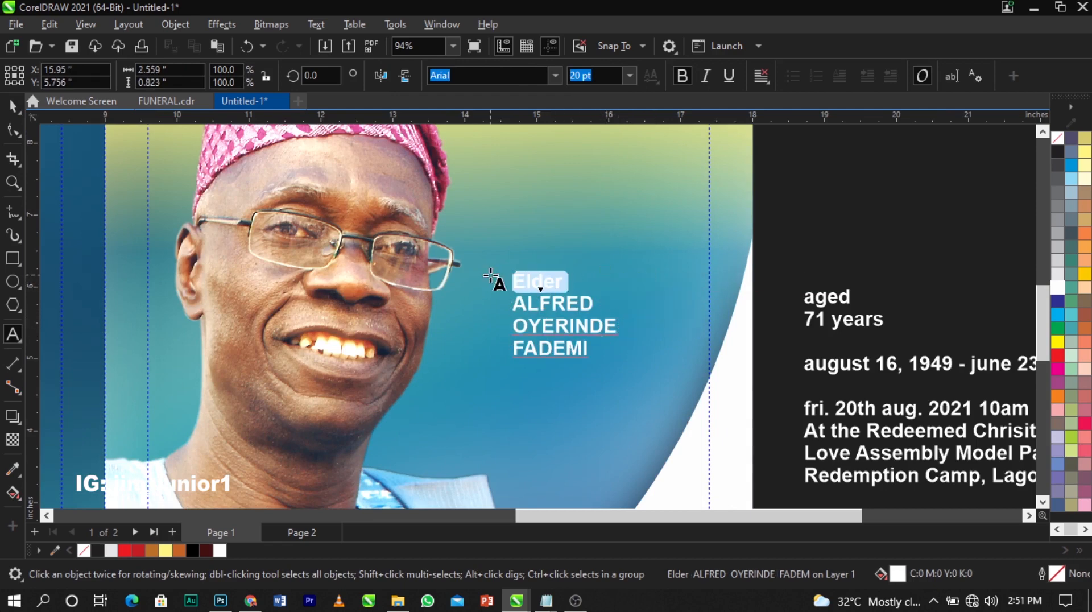
# Cut 'Elder' into its own text object above the name and lower the three-line name slightly
pyautogui.hotkey('ctrl', 'x')
pyautogui.click(528, 211)
pyautogui.hotkey('ctrl', 'v')
pyautogui.hotkey('ctrl', 'space')
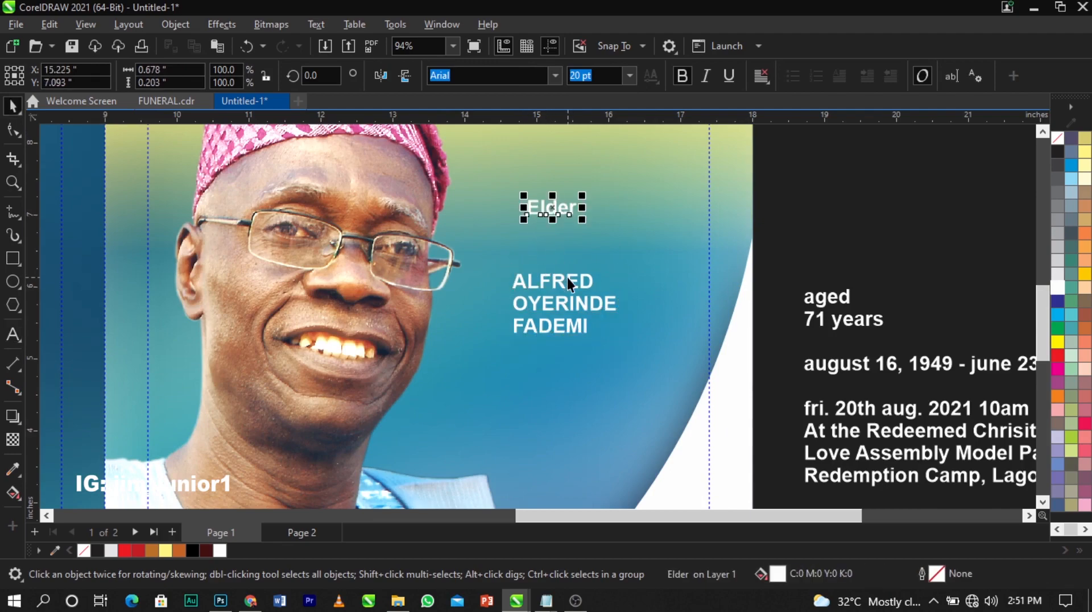
pyautogui.click(570, 283)
pyautogui.moveTo(570, 283); pyautogui.dragTo(570, 293)
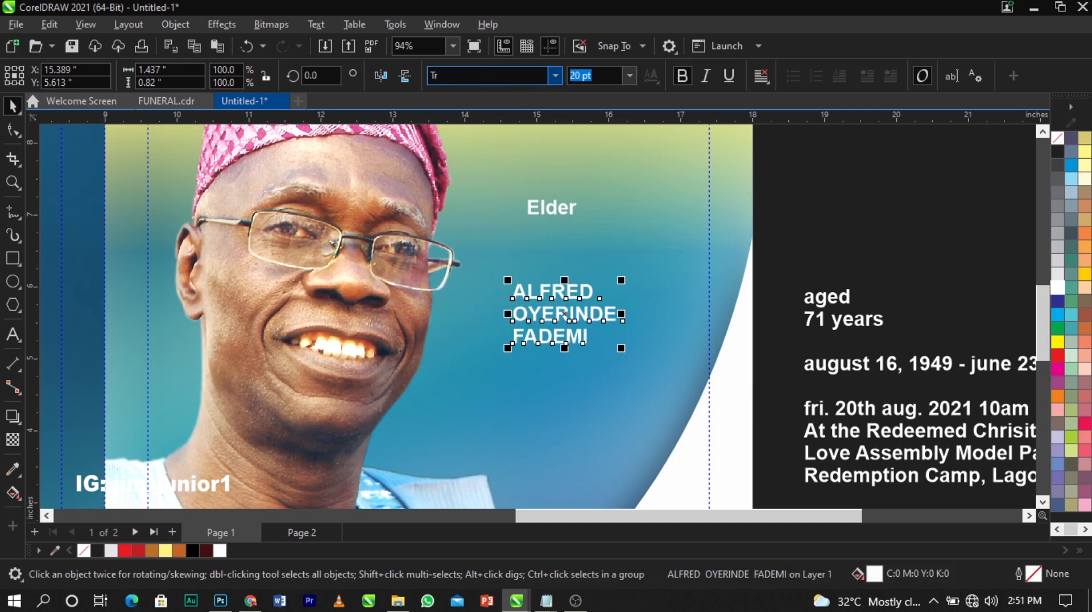
# Set the name in the Trajax font, enlarge it and move it up and left
pyautogui.click(521, 80)
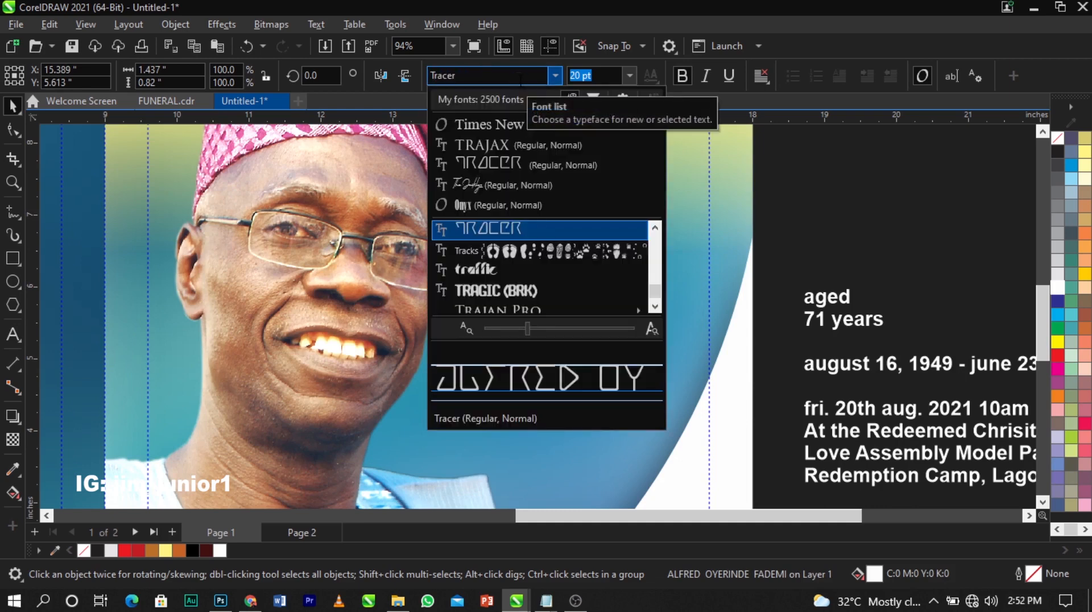
pyautogui.press('Down')
pyautogui.press('Down')
pyautogui.press('Down')
pyautogui.press('Down')
pyautogui.press('Down')
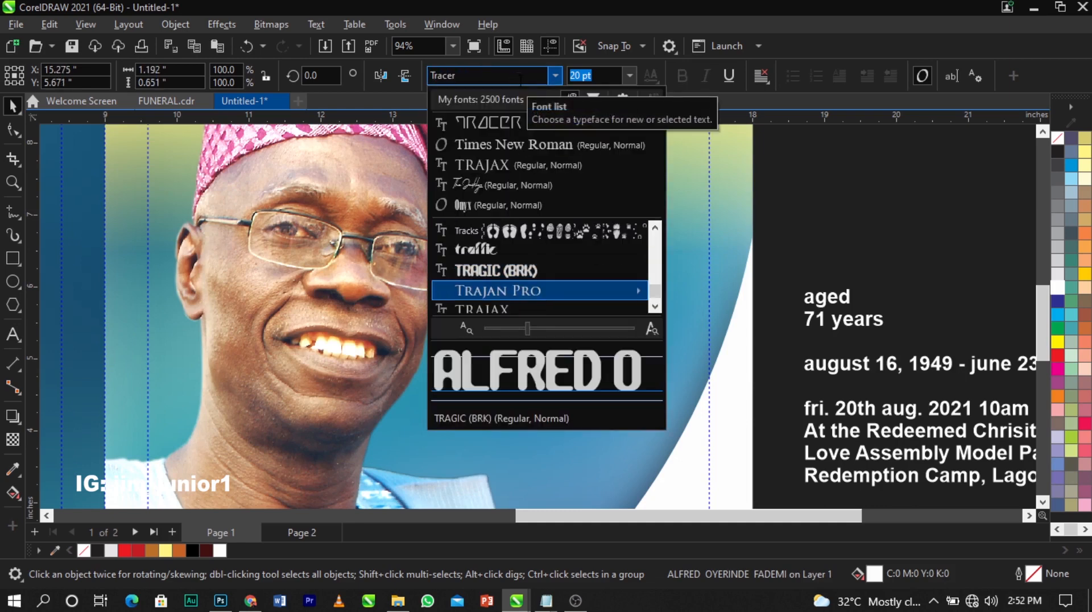
pyautogui.press('Up')
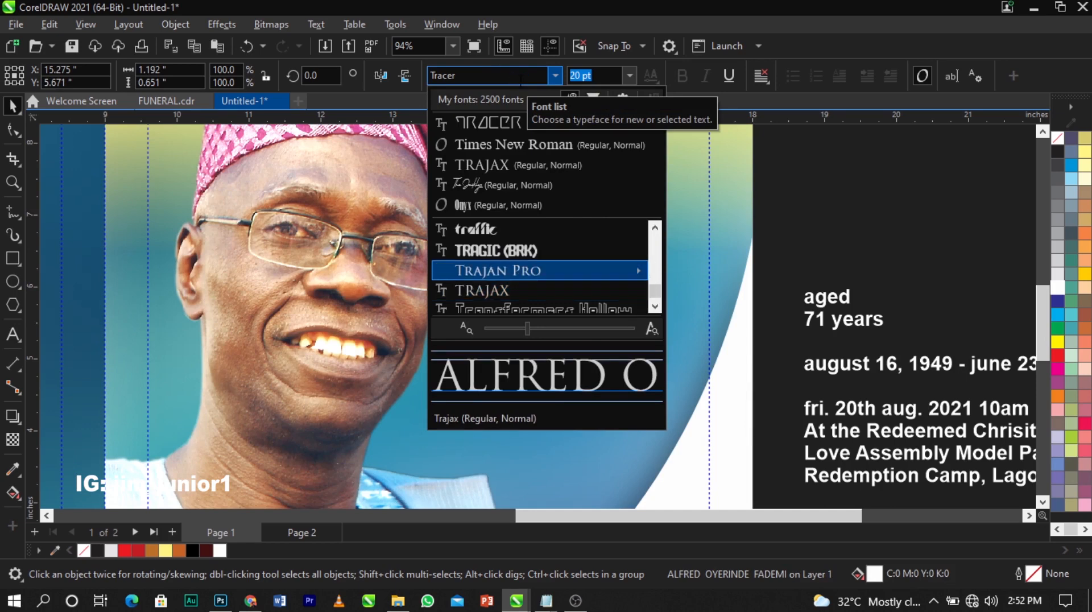
pyautogui.press('Down')
pyautogui.press('Escape')
pyautogui.press('Return')
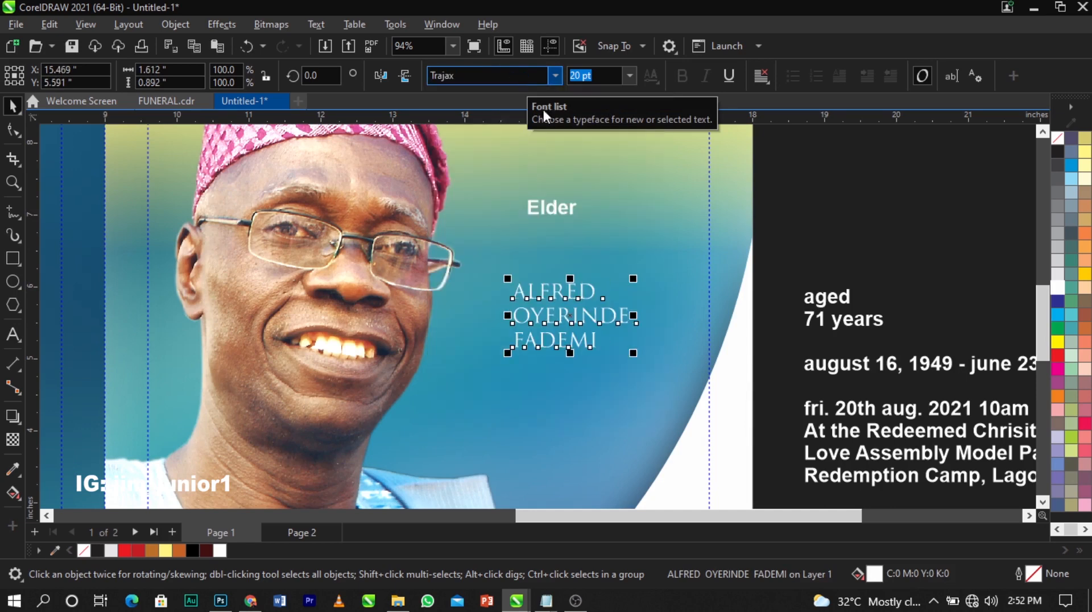
pyautogui.moveTo(636, 354); pyautogui.dragTo(705, 407)
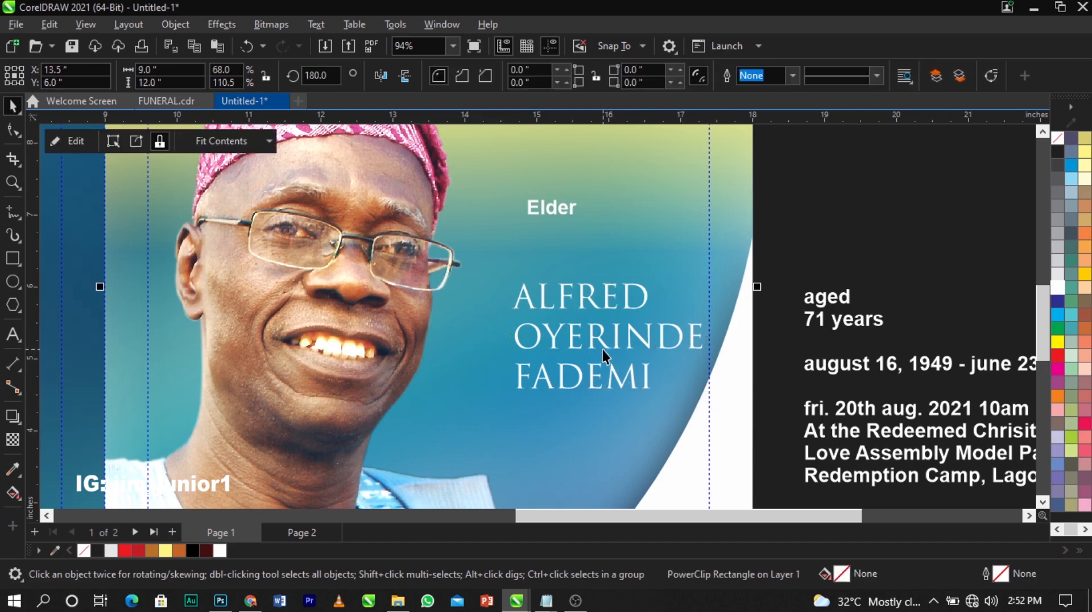
pyautogui.moveTo(603, 349); pyautogui.dragTo(586, 316)
# Try an outlined font on the name, then revert it to Trajax
pyautogui.click(555, 75)
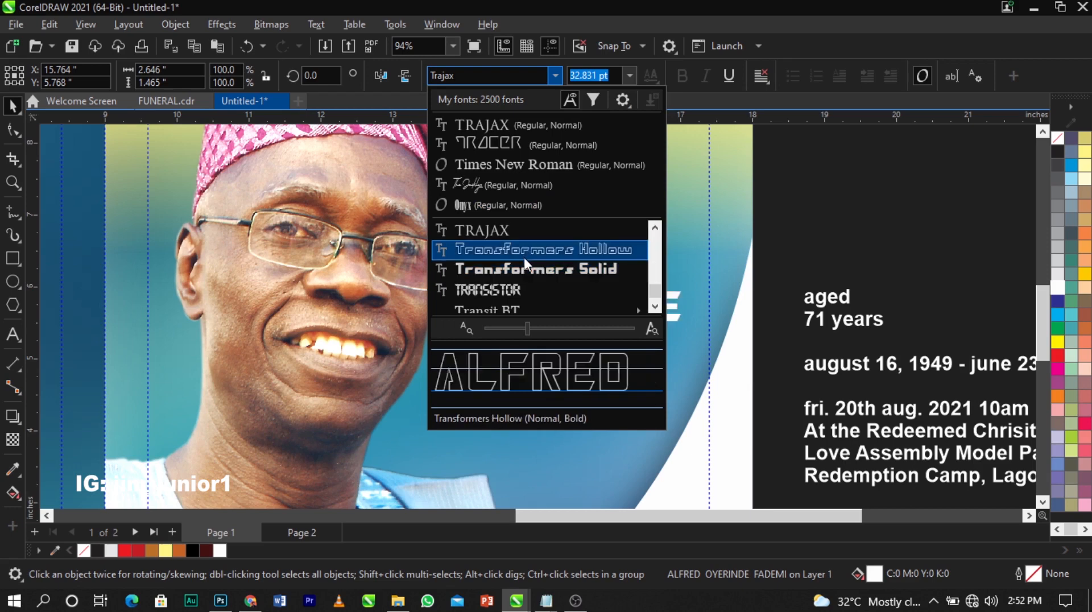
pyautogui.scroll(-2, 524, 258)
pyautogui.scroll(2, 524, 258)
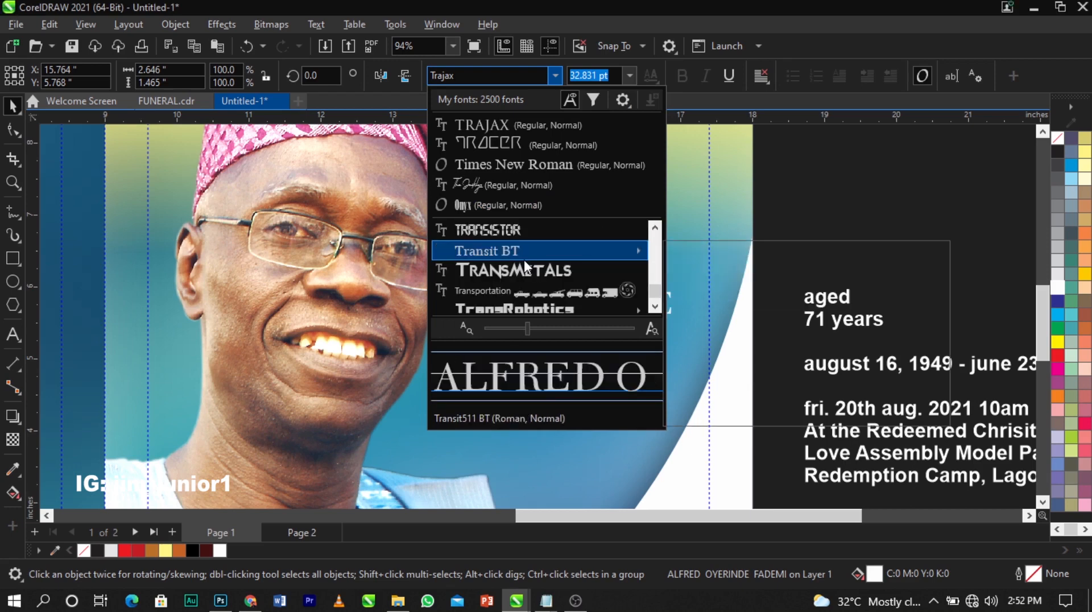
pyautogui.scroll(1, 524, 260)
pyautogui.click(522, 231)
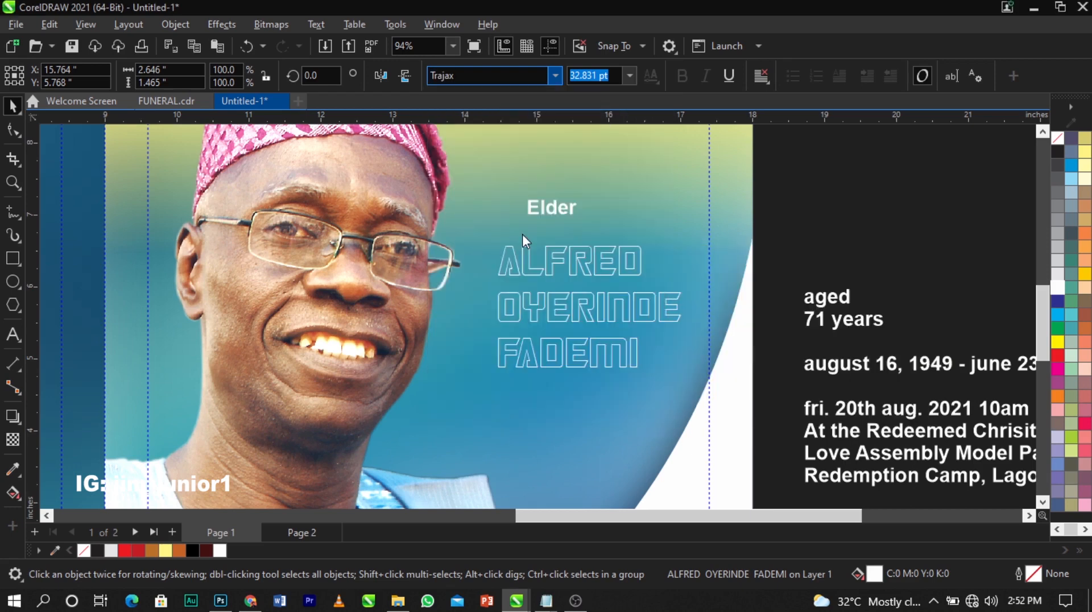
pyautogui.press('Escape')
# Break the name apart into three lines and right-align them with each other
pyautogui.click(675, 309)
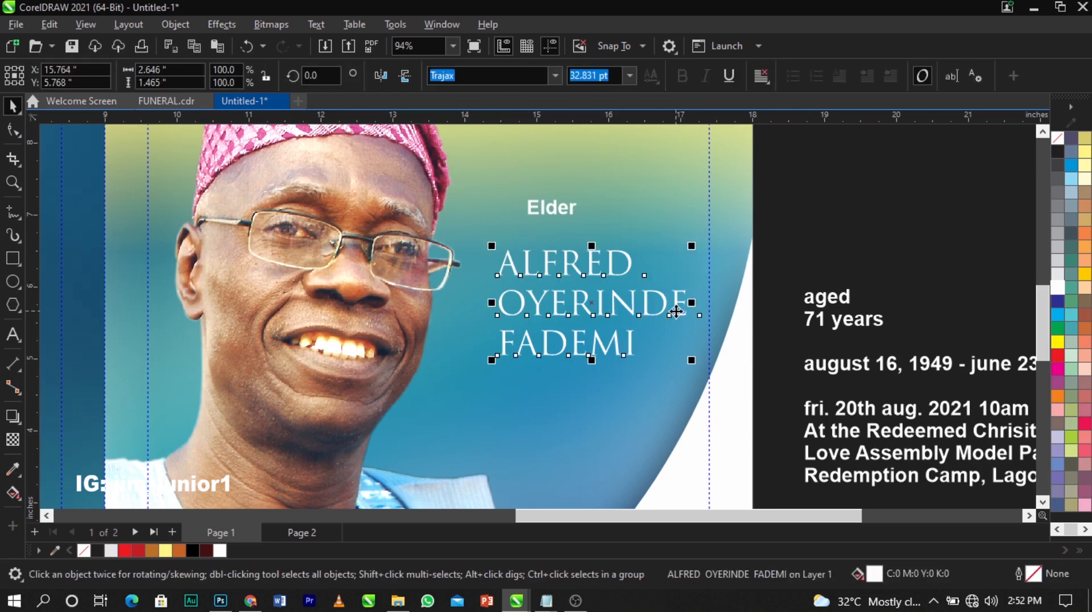
pyautogui.hotkey('ctrl', 'k')
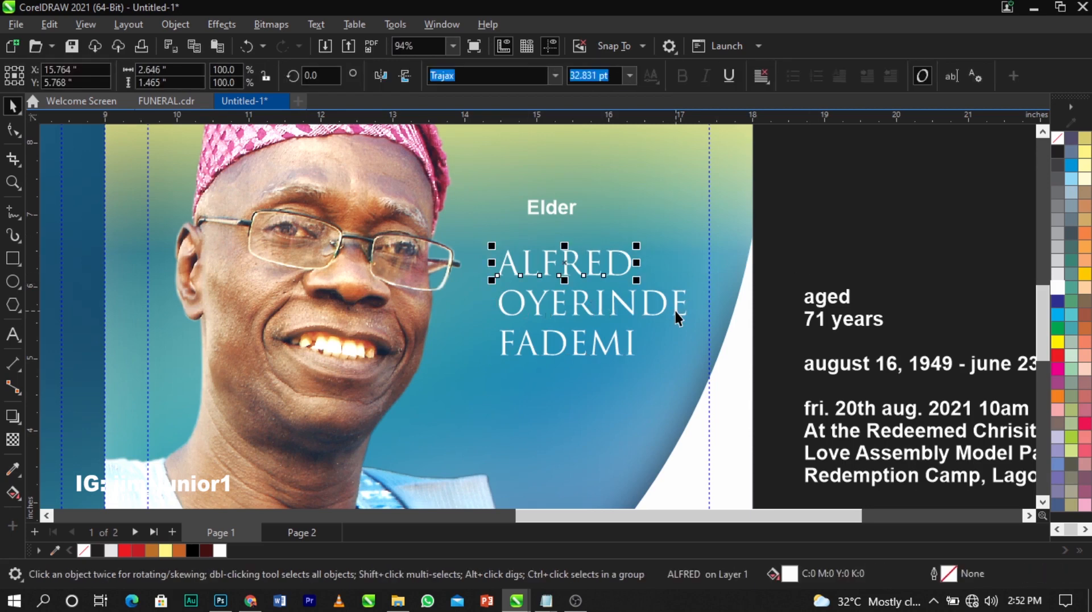
pyautogui.moveTo(763, 231); pyautogui.dragTo(412, 405)
pyautogui.press('c')
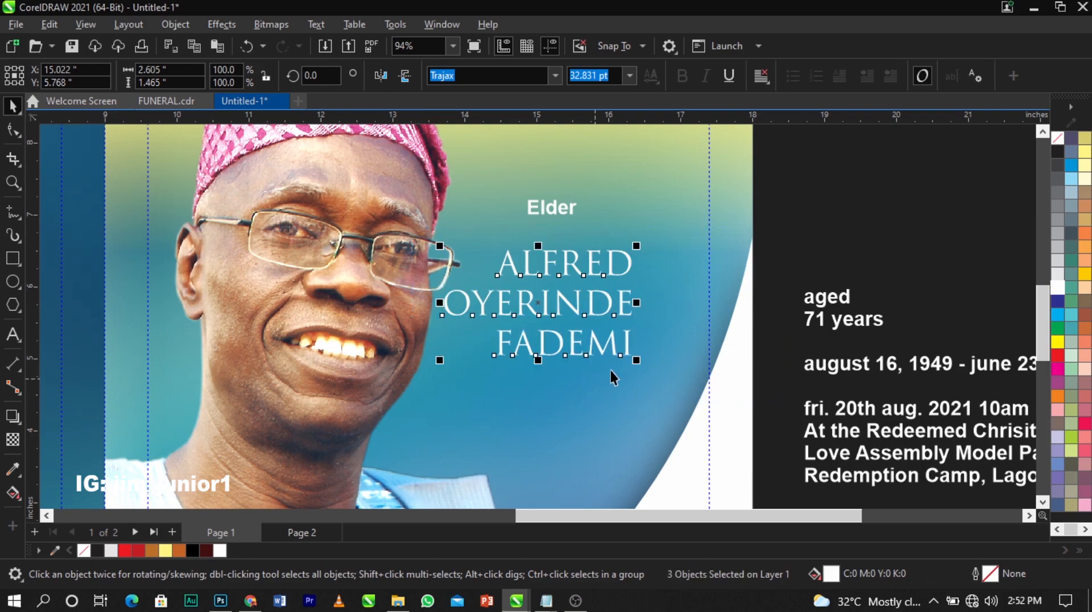
pyautogui.moveTo(623, 303); pyautogui.dragTo(664, 299)
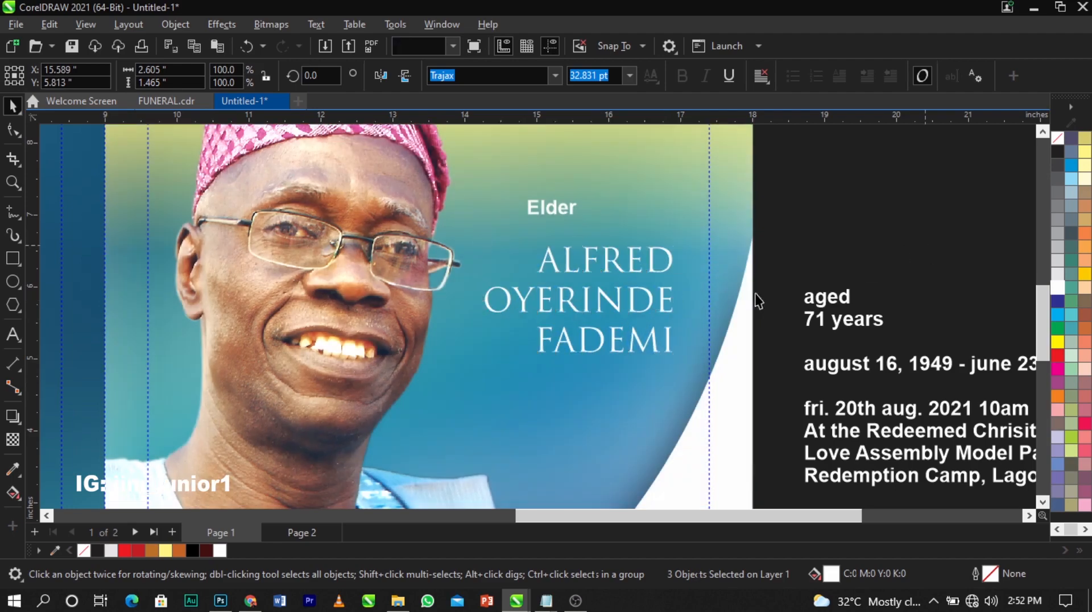
pyautogui.click(756, 293)
pyautogui.scroll(1, 715, 297)
pyautogui.click(647, 262)
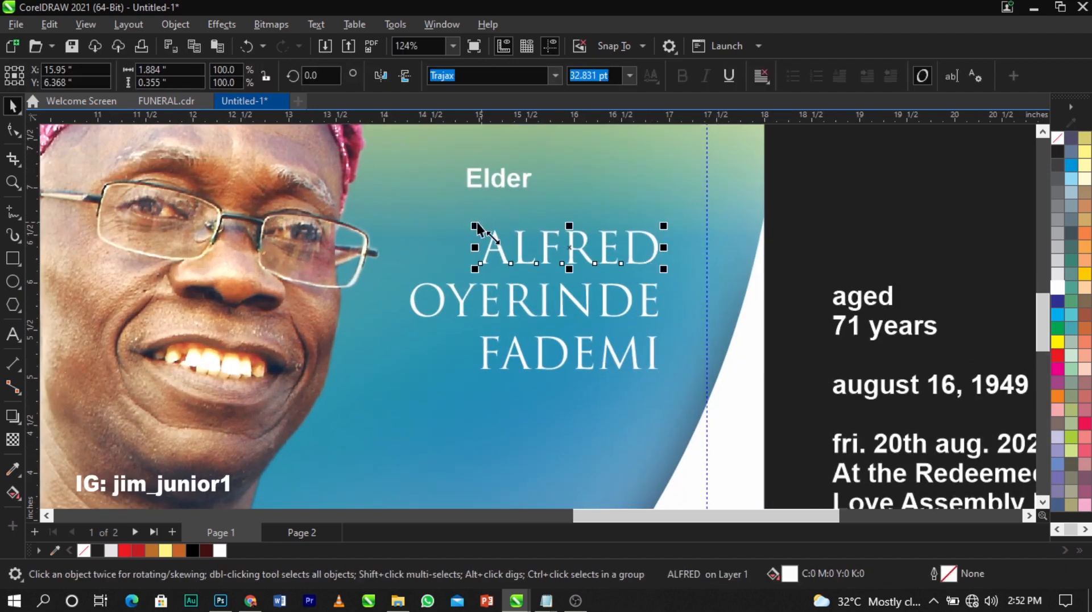
pyautogui.moveTo(475, 227)
pyautogui.mouseDown()
pyautogui.moveTo(494, 234)
pyautogui.moveTo(483, 233)
pyautogui.mouseUp()
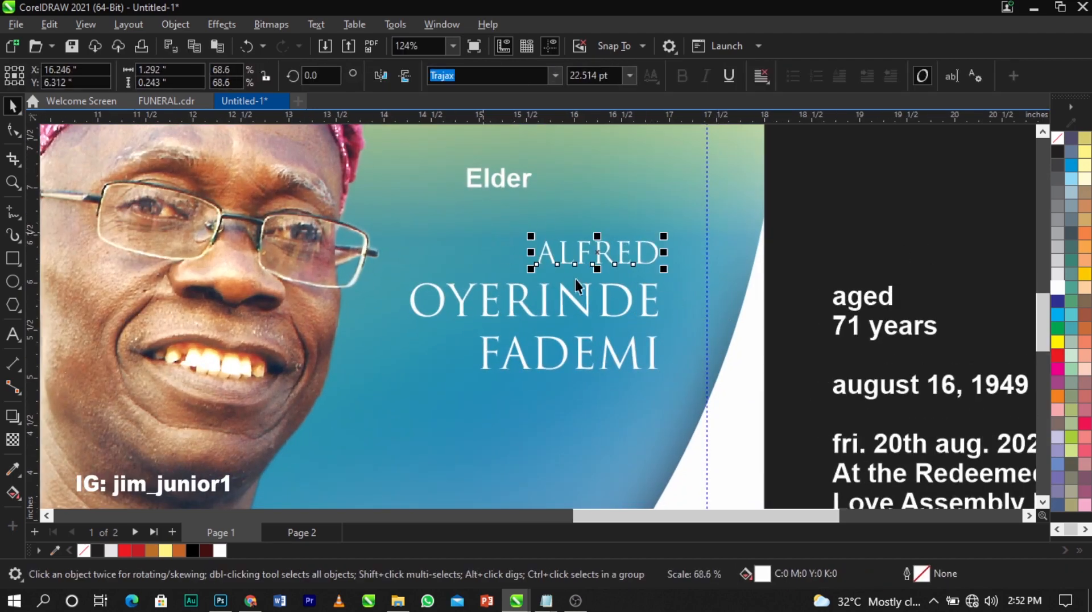
pyautogui.scroll(1, 610, 295)
pyautogui.moveTo(632, 307); pyautogui.dragTo(637, 296)
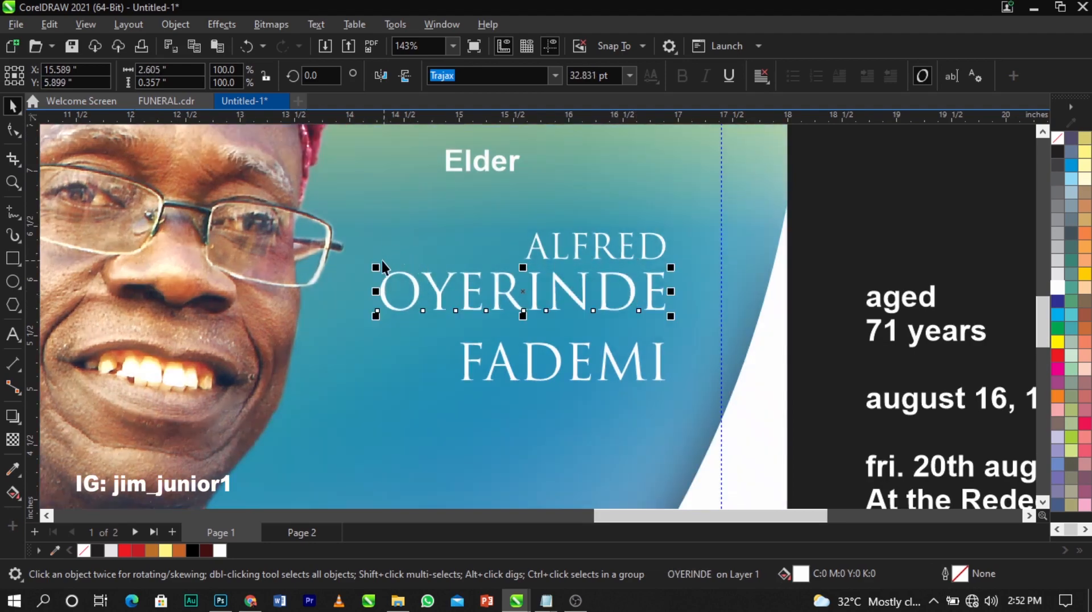
pyautogui.moveTo(376, 266); pyautogui.dragTo(463, 287)
pyautogui.scroll(2, 587, 296)
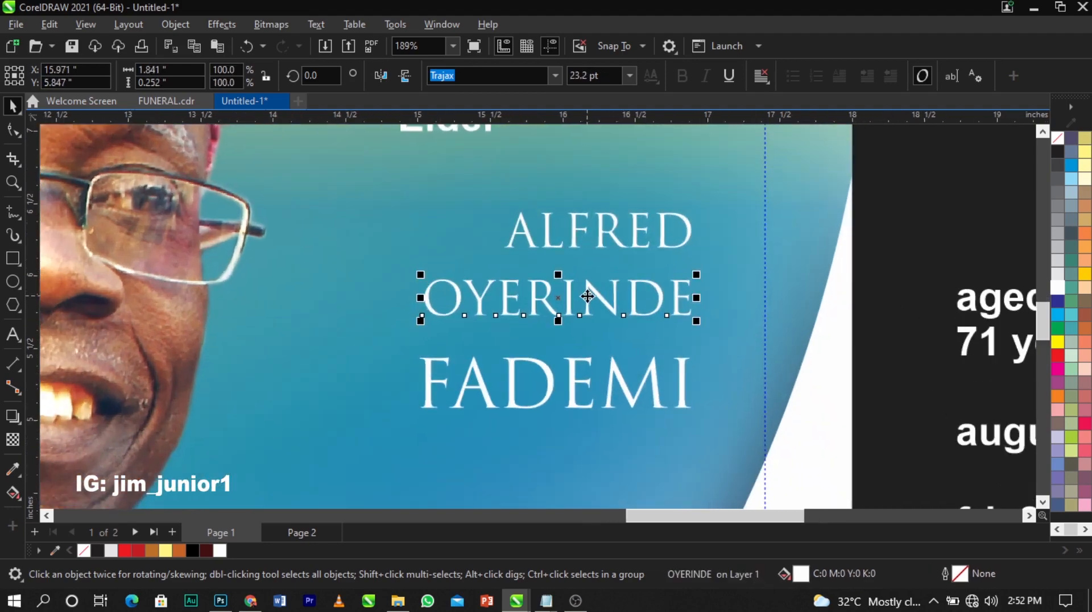
pyautogui.moveTo(587, 296); pyautogui.dragTo(584, 282)
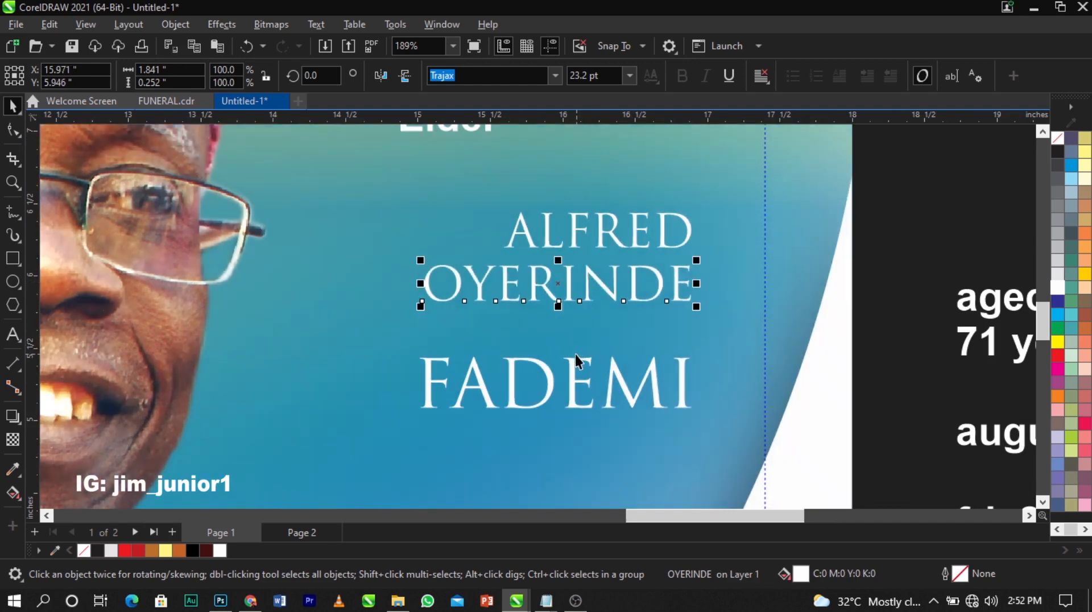
pyautogui.moveTo(575, 354); pyautogui.dragTo(577, 320)
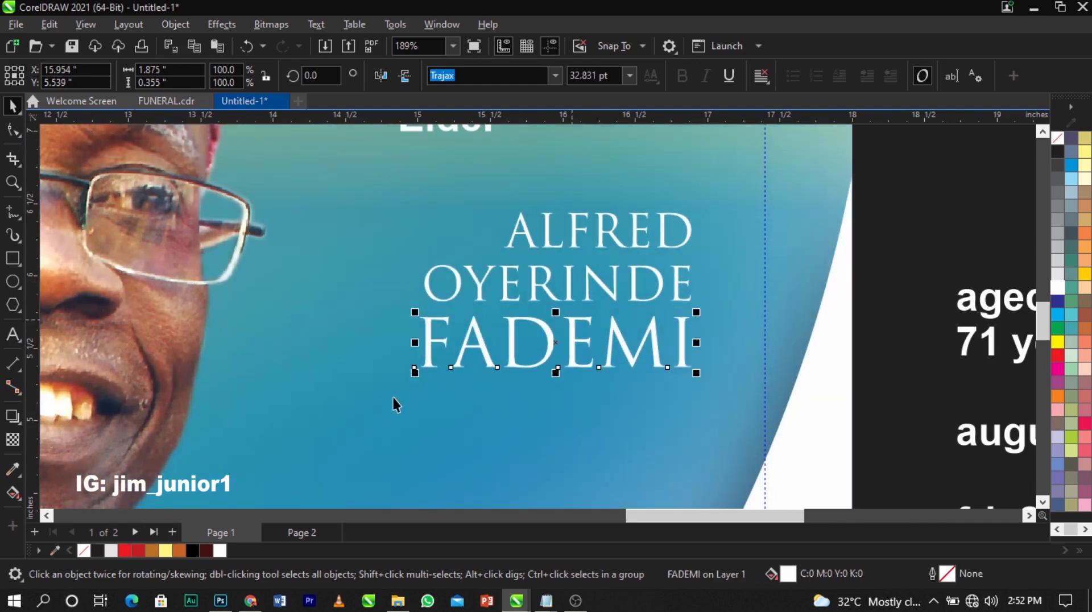
pyautogui.moveTo(415, 373); pyautogui.dragTo(340, 432)
# Move the three-line name block down slightly and enlarge it to about 122%
pyautogui.moveTo(293, 419); pyautogui.dragTo(737, 188)
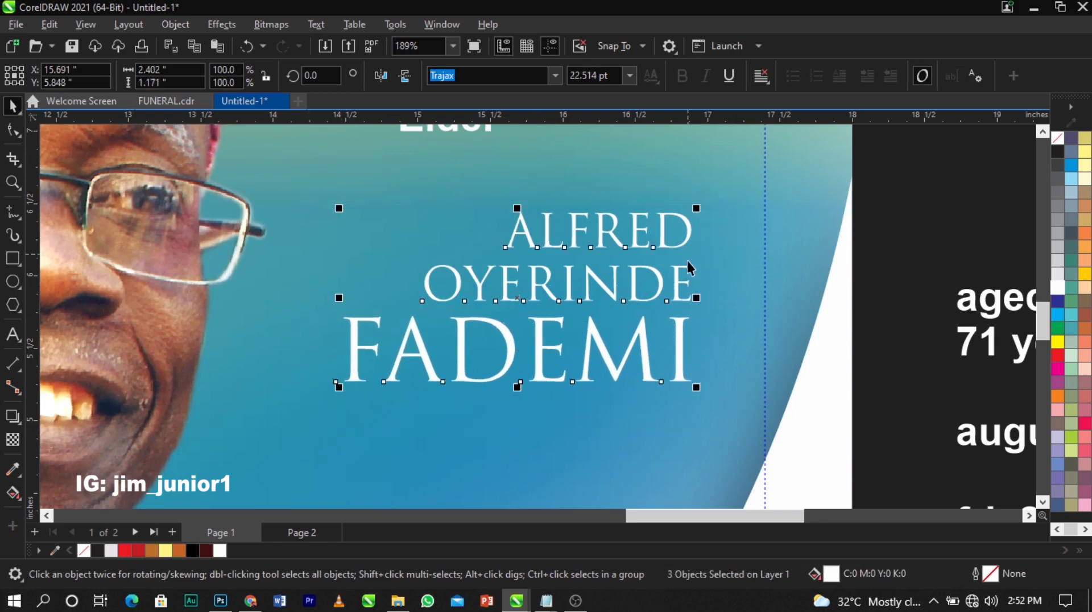
pyautogui.moveTo(682, 284); pyautogui.dragTo(684, 291)
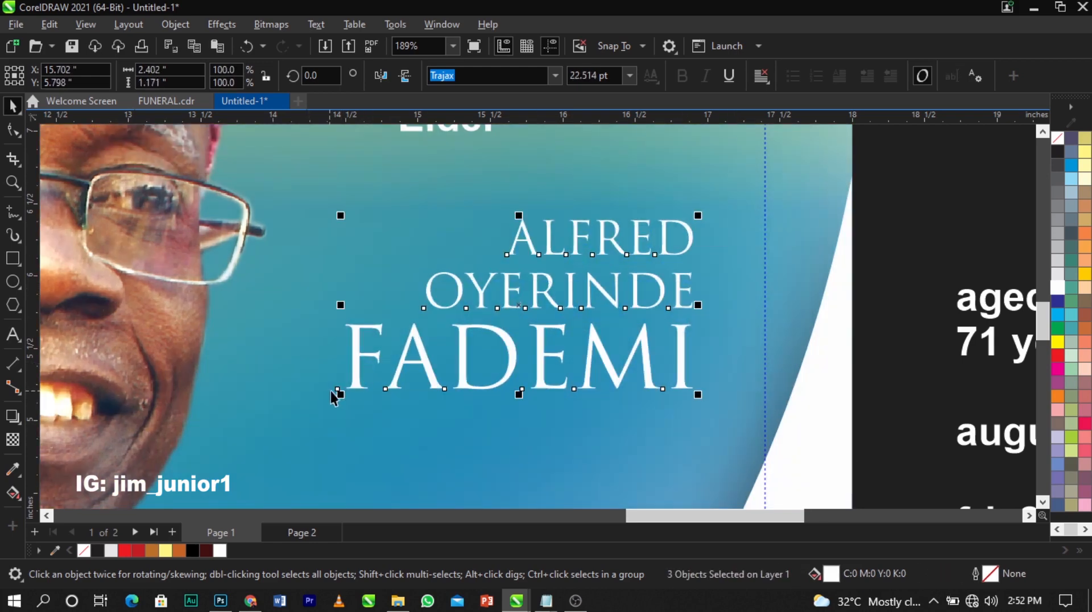
pyautogui.moveTo(340, 395); pyautogui.dragTo(336, 428)
pyautogui.scroll(-5, 514, 300)
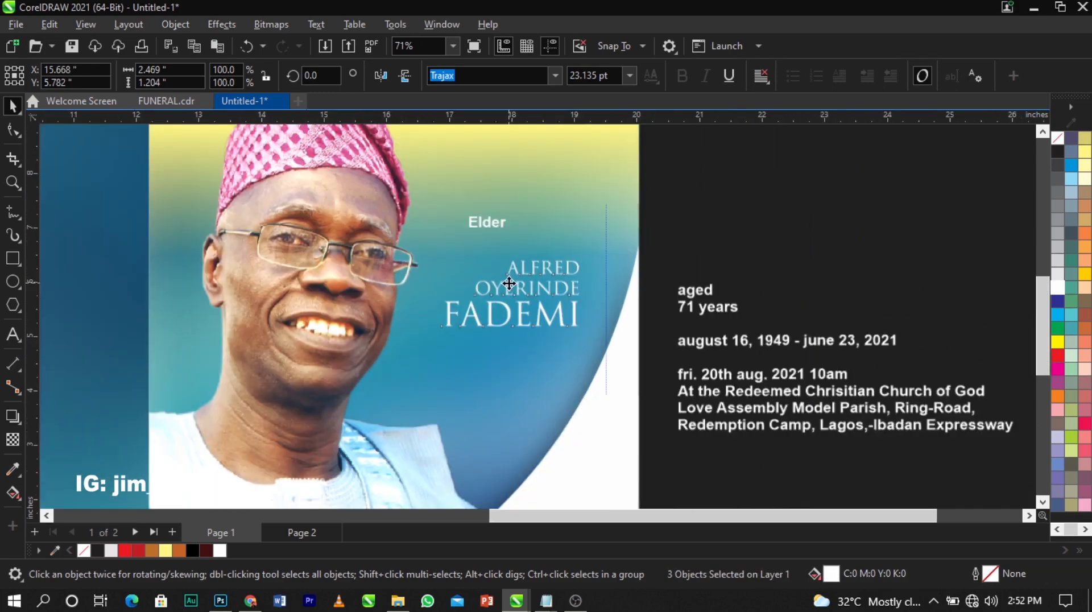
pyautogui.scroll(-3, 544, 300)
# Reposition the photo lower inside the portrait frame, undoing the last adjustment
pyautogui.click(449, 310)
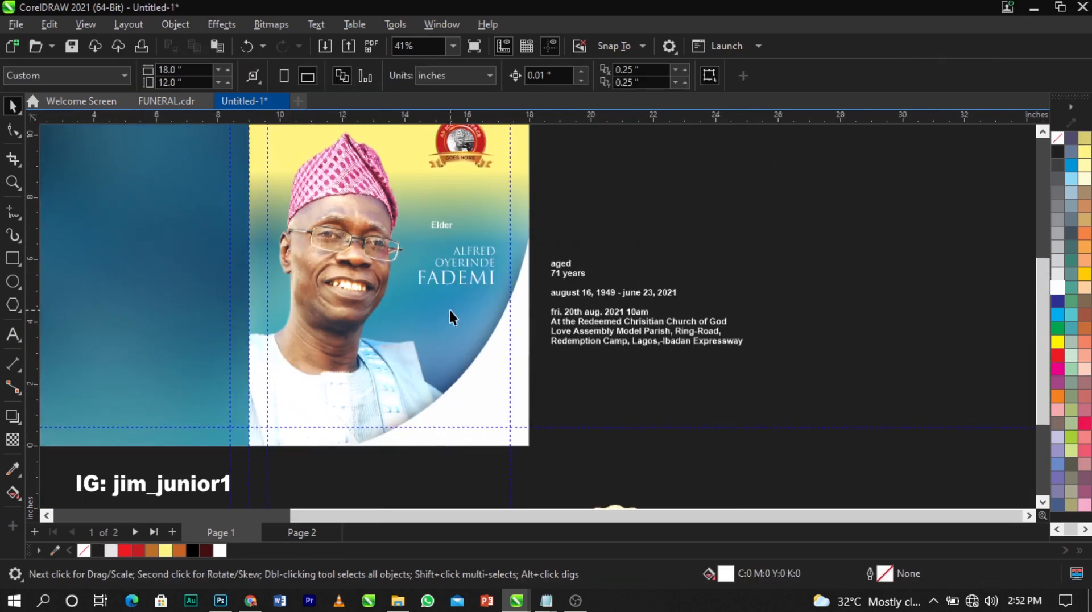
pyautogui.doubleClick(450, 309)
pyautogui.scroll(-1, 463, 235)
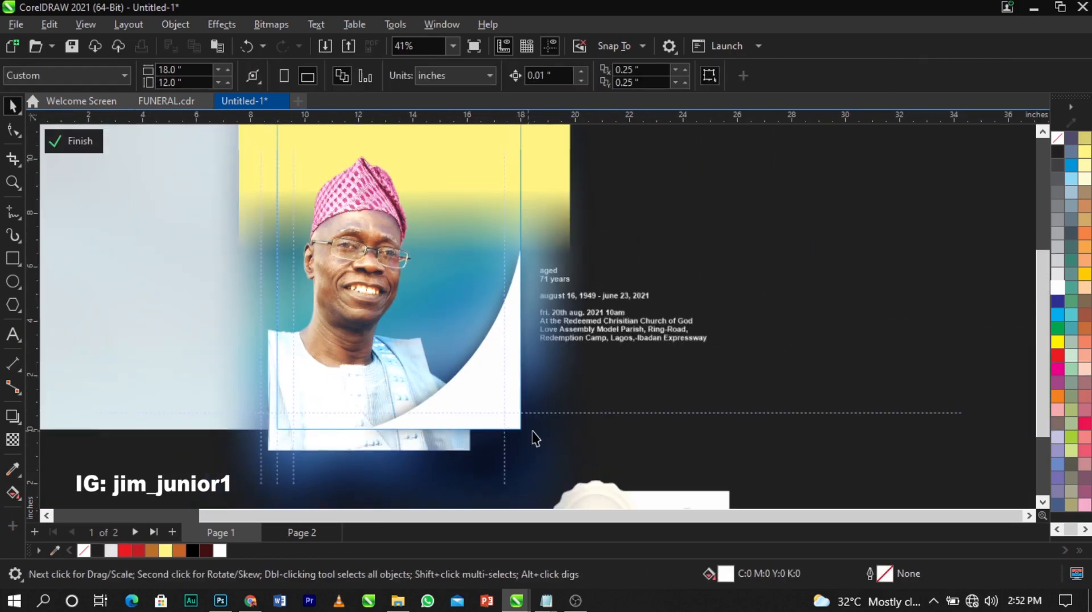
pyautogui.click(536, 441)
pyautogui.click(550, 450)
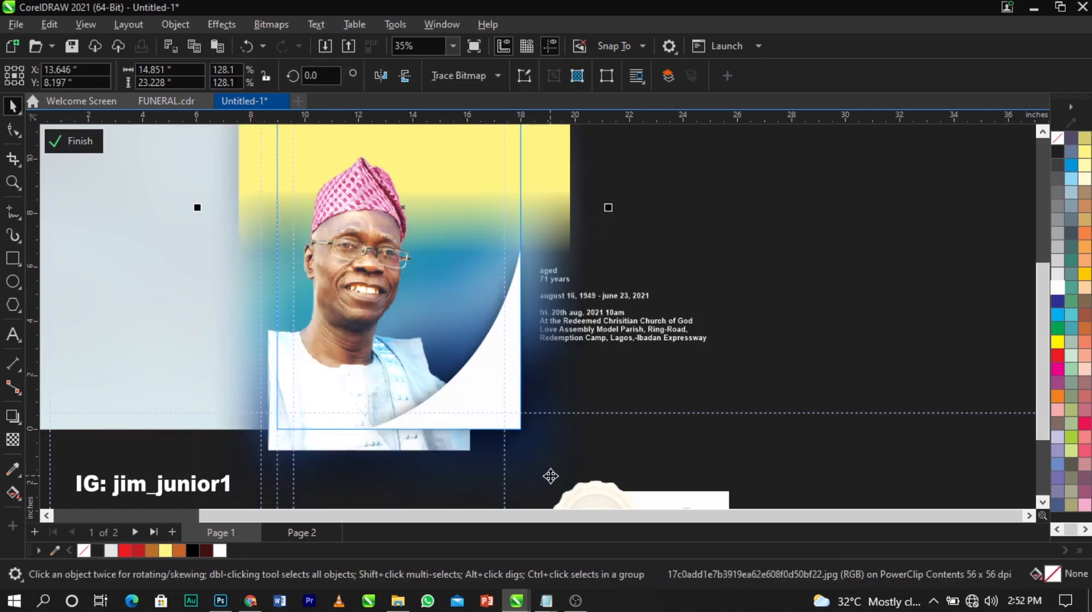
pyautogui.moveTo(554, 460); pyautogui.dragTo(563, 478)
pyautogui.scroll(-4, 537, 362)
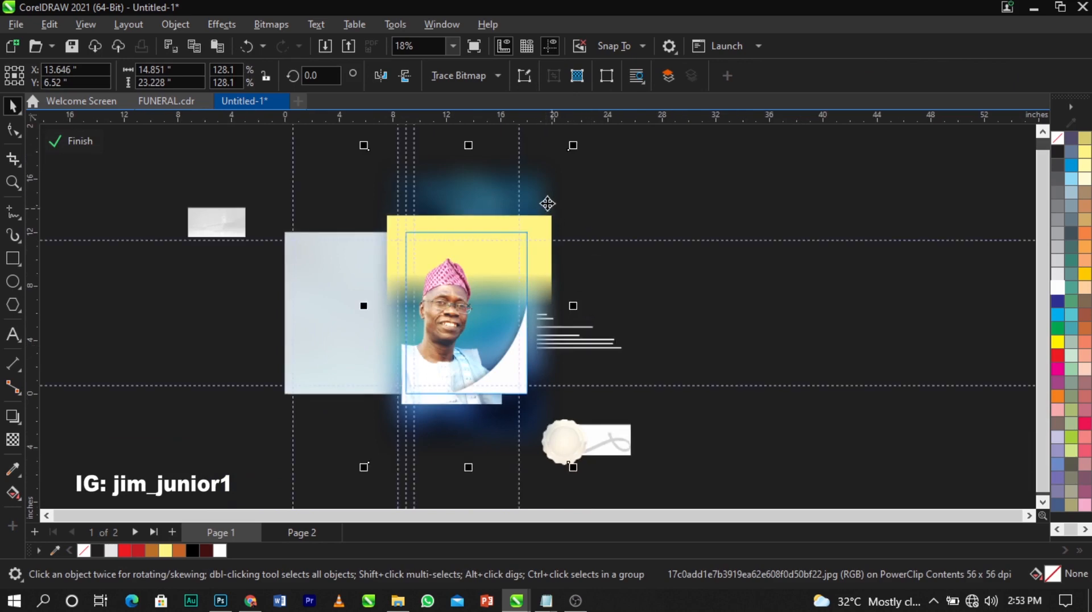
pyautogui.moveTo(541, 194); pyautogui.dragTo(547, 223)
pyautogui.hotkey('ctrl', 'z')
pyautogui.keyDown('ctrl'); pyautogui.click(606, 380); pyautogui.keyUp('ctrl')
# Nudge the three-line name block down and right on the cover page, then select 'Elder'
pyautogui.press('F2')
pyautogui.moveTo(356, 226); pyautogui.dragTo(610, 396)
pyautogui.scroll(1, 726, 296)
pyautogui.moveTo(663, 297); pyautogui.dragTo(425, 410)
pyautogui.scroll(1, 455, 383)
pyautogui.scroll(1, 555, 352)
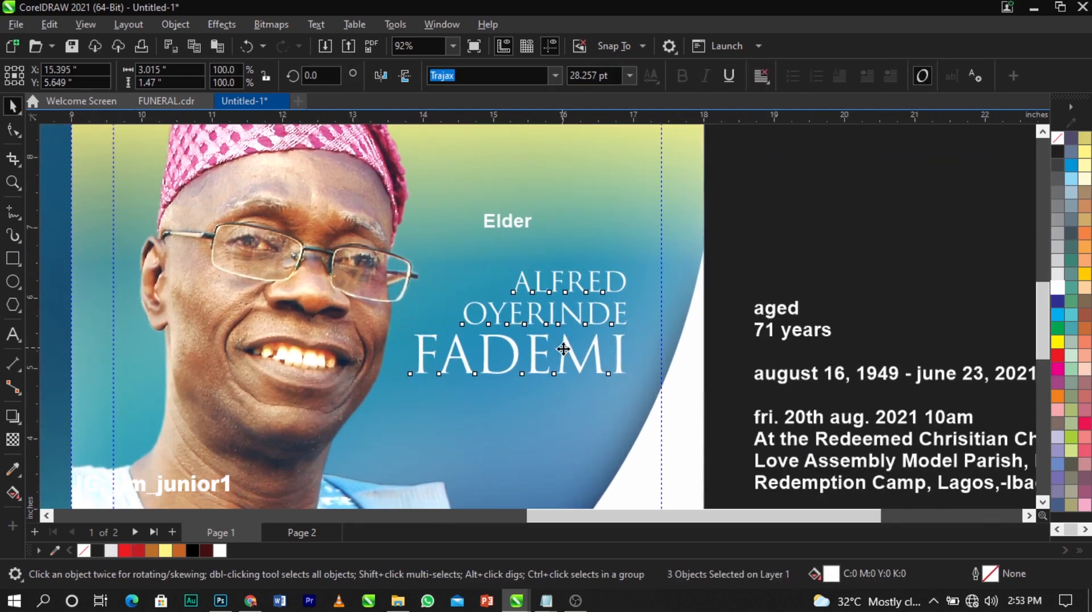
pyautogui.moveTo(563, 349); pyautogui.dragTo(563, 349)
pyautogui.scroll(-2, 437, 248)
pyautogui.click(643, 240)
pyautogui.scroll(1, 628, 240)
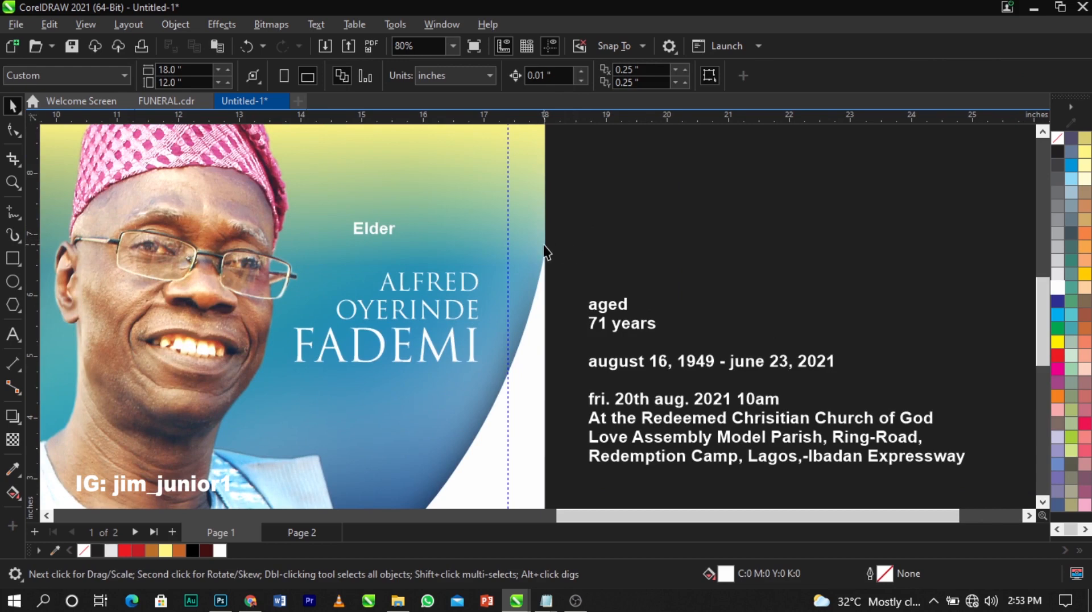
pyautogui.click(392, 231)
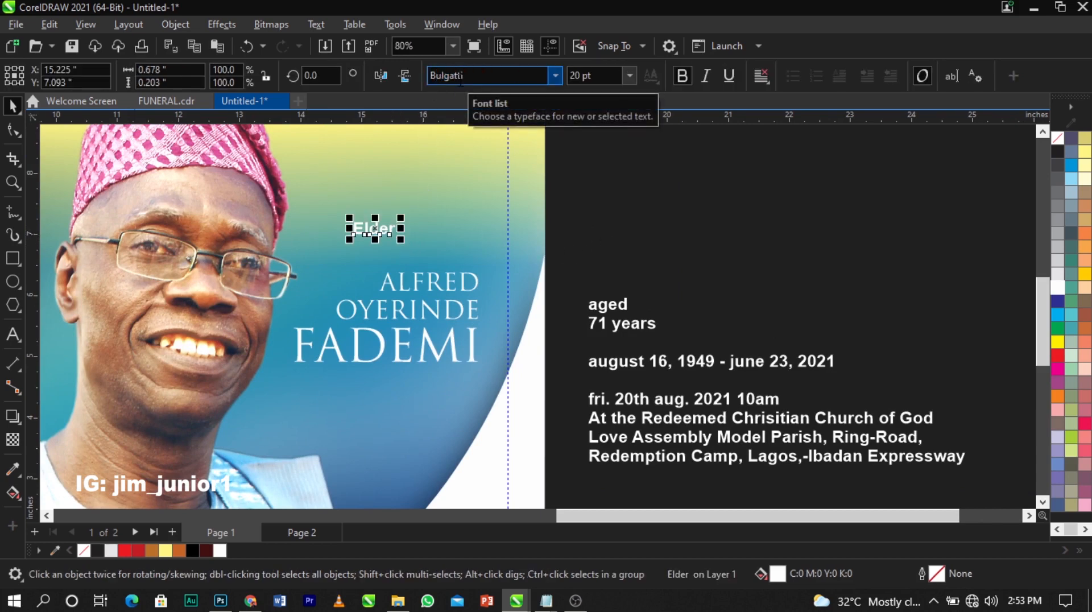
pyautogui.press('Return')
pyautogui.moveTo(401, 218); pyautogui.dragTo(494, 158)
pyautogui.scroll(2, 468, 216)
pyautogui.moveTo(468, 215); pyautogui.dragTo(474, 269)
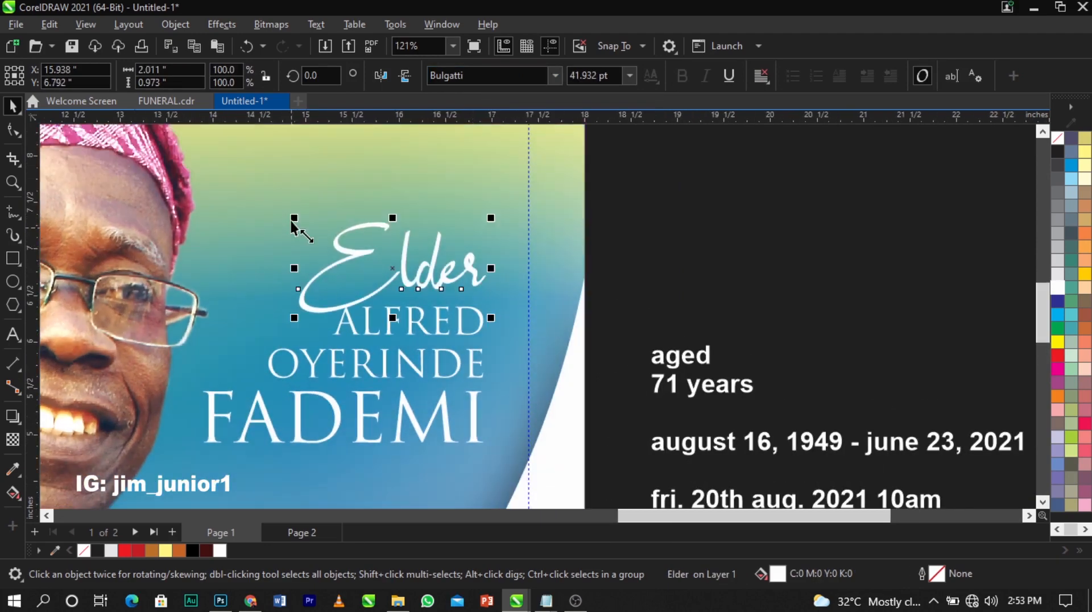
pyautogui.moveTo(296, 222); pyautogui.dragTo(310, 230)
pyautogui.moveTo(422, 280); pyautogui.dragTo(415, 278)
pyautogui.scroll(-2, 428, 240)
pyautogui.click(530, 242)
# Move the swirl image up above the obituary details text
pyautogui.scroll(-1, 531, 248)
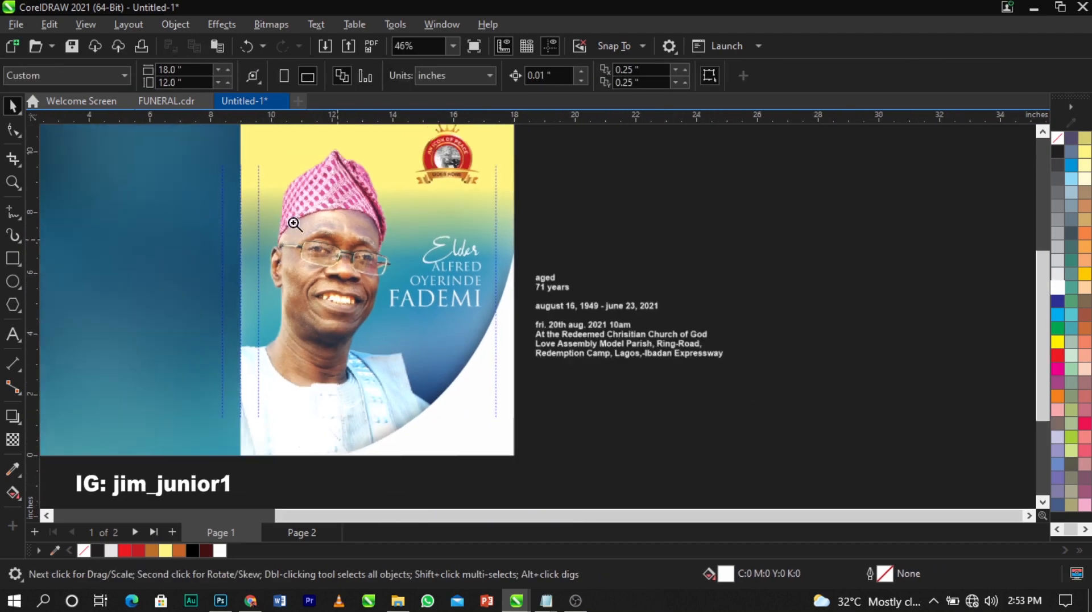
pyautogui.scroll(2, 721, 427)
pyautogui.scroll(-4, 544, 251)
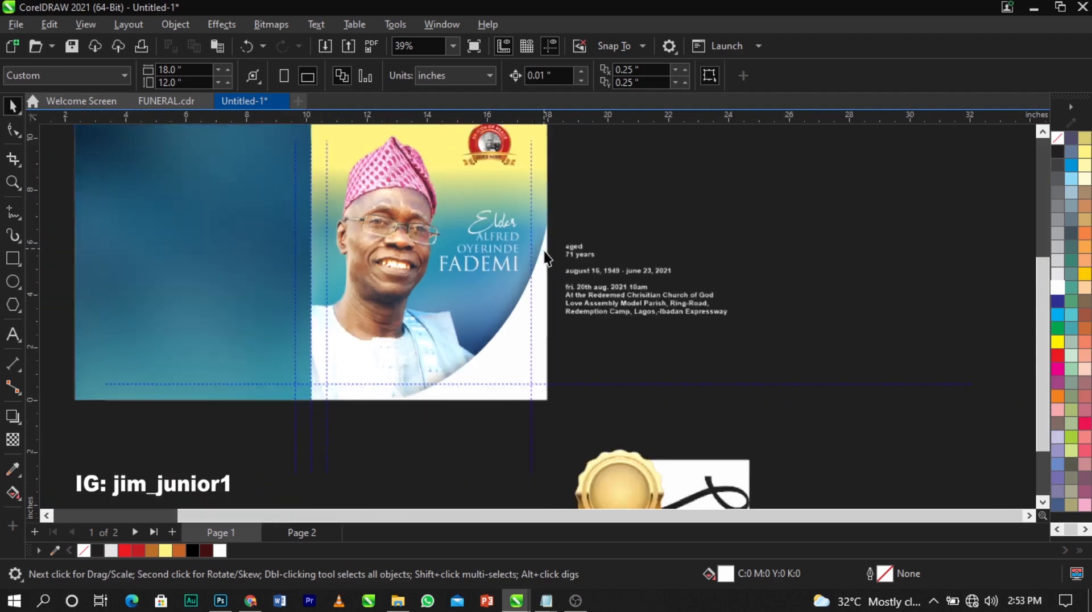
pyautogui.moveTo(666, 424); pyautogui.dragTo(690, 217)
pyautogui.scroll(4, 689, 217)
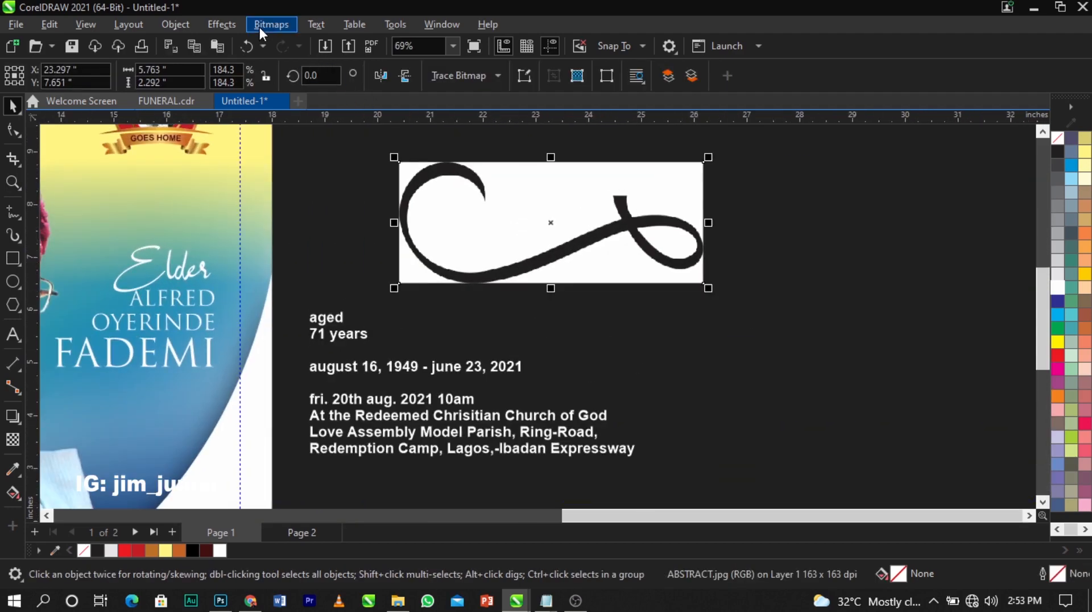
# Convert the swirl bitmap to 1-bit black and white
pyautogui.click(260, 26)
pyautogui.moveTo(311, 160)
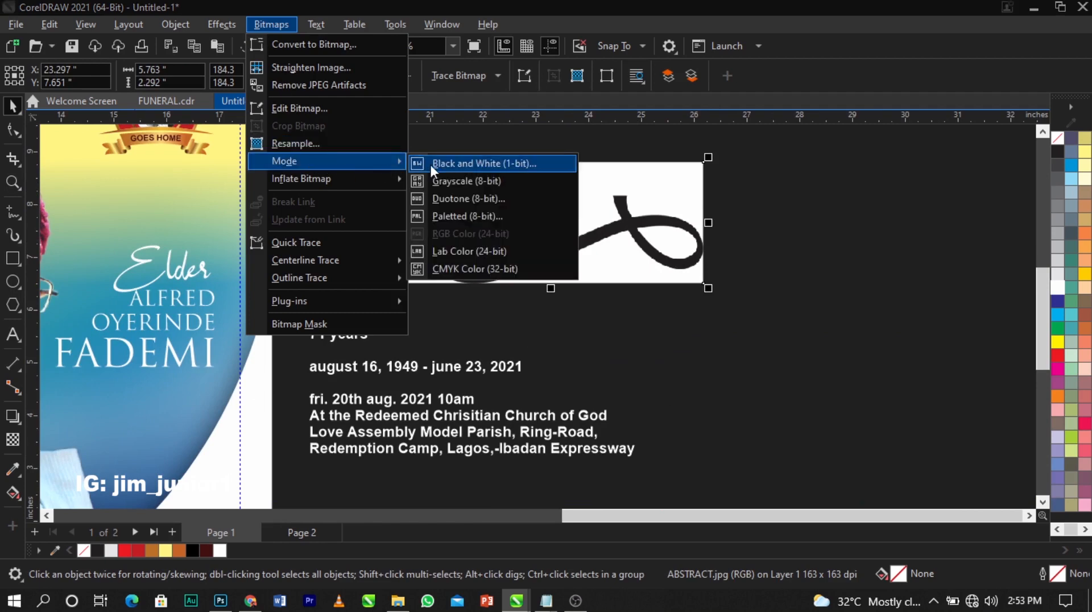
pyautogui.click(431, 165)
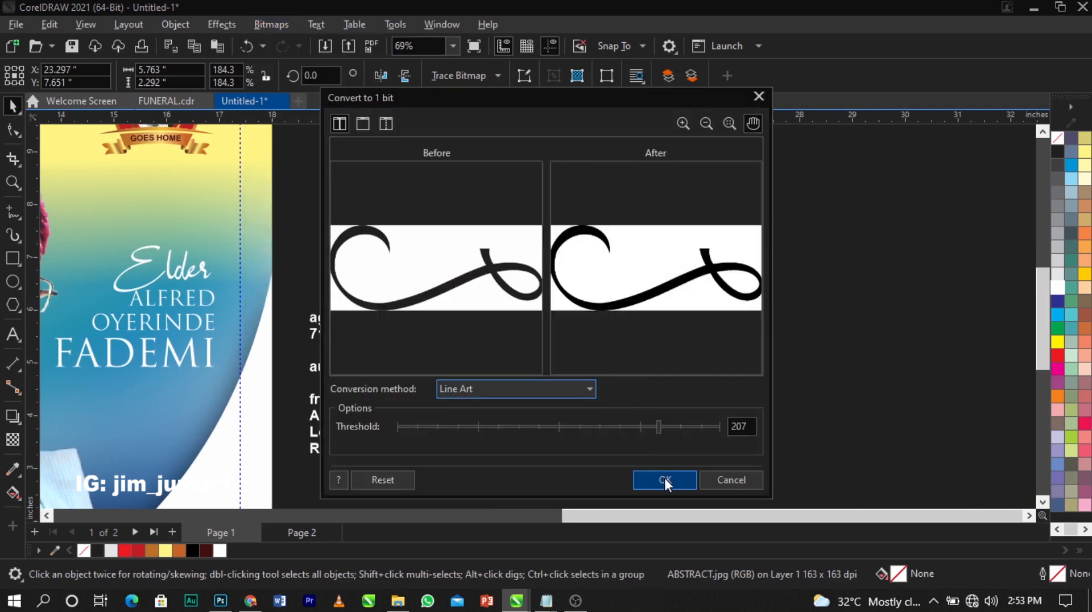
pyautogui.click(665, 479)
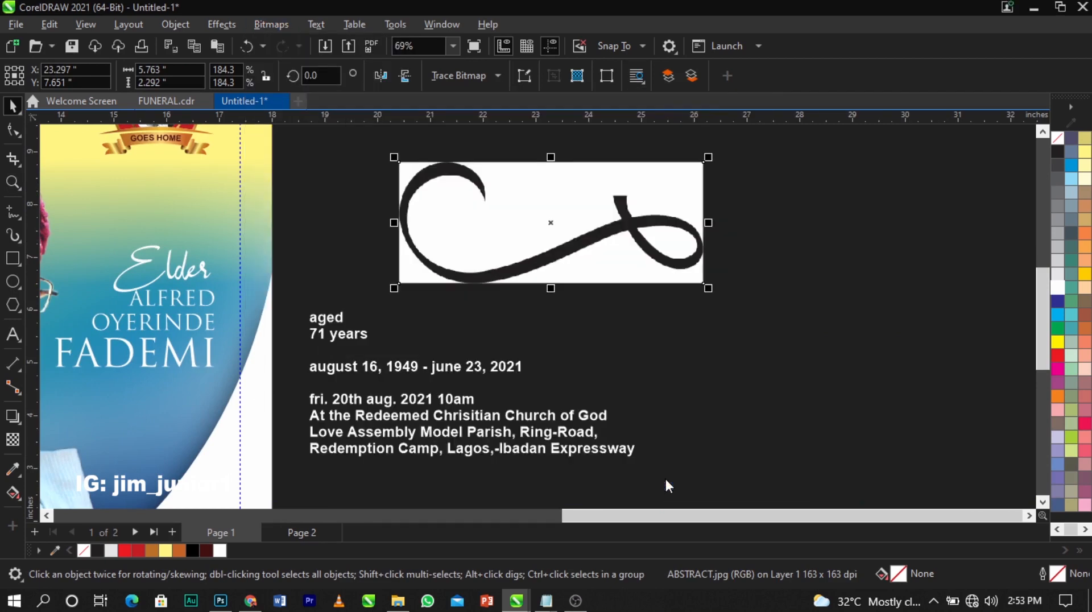
# Trace the swirl with Outline Trace > Line Art and delete the original bitmap
pyautogui.click(479, 76)
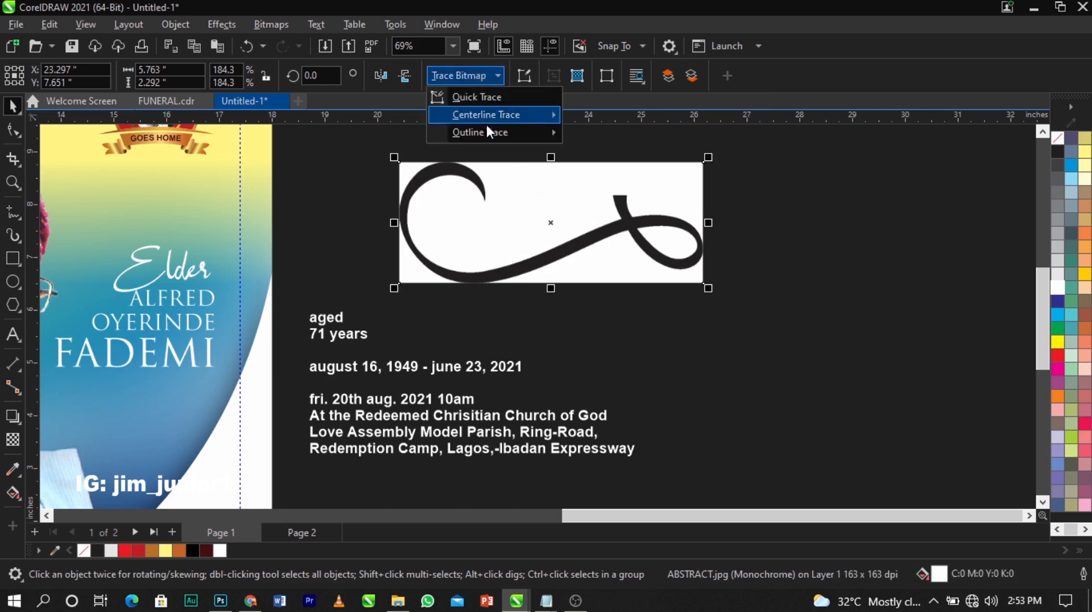
pyautogui.moveTo(497, 131)
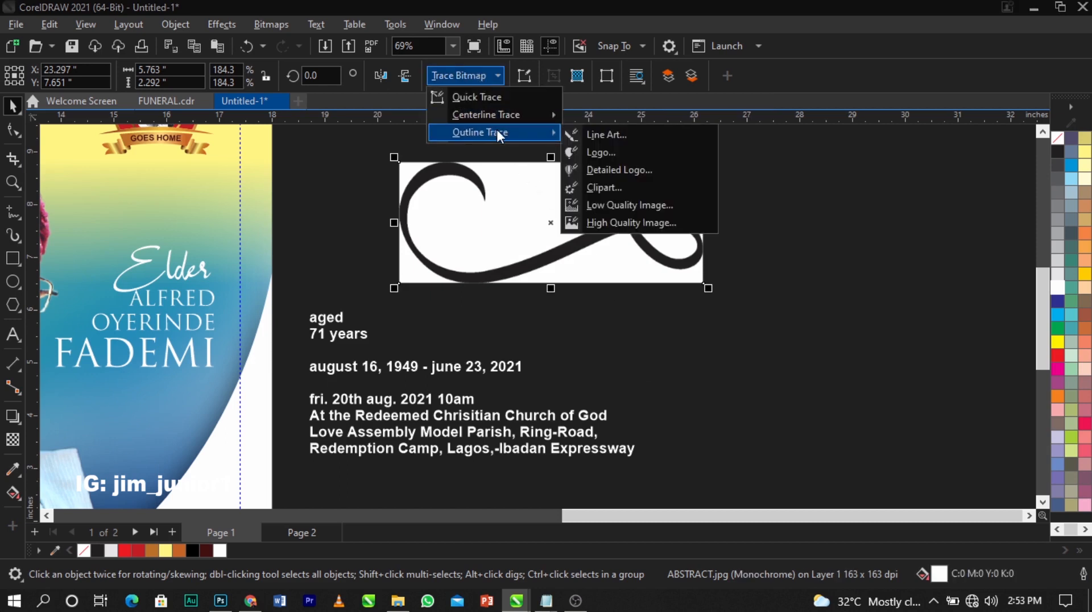
pyautogui.click(602, 136)
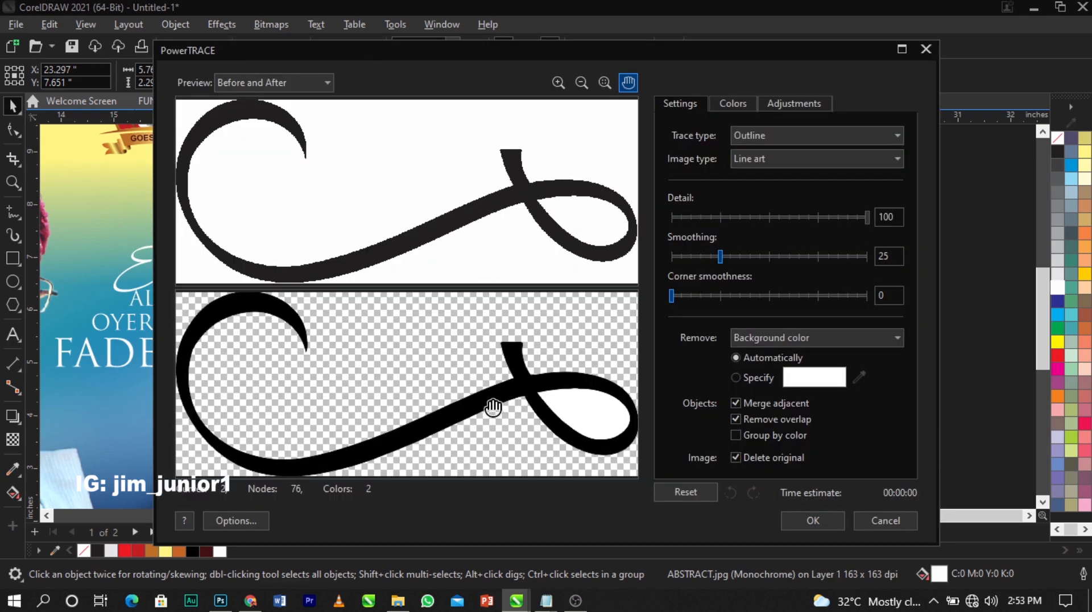
pyautogui.click(827, 518)
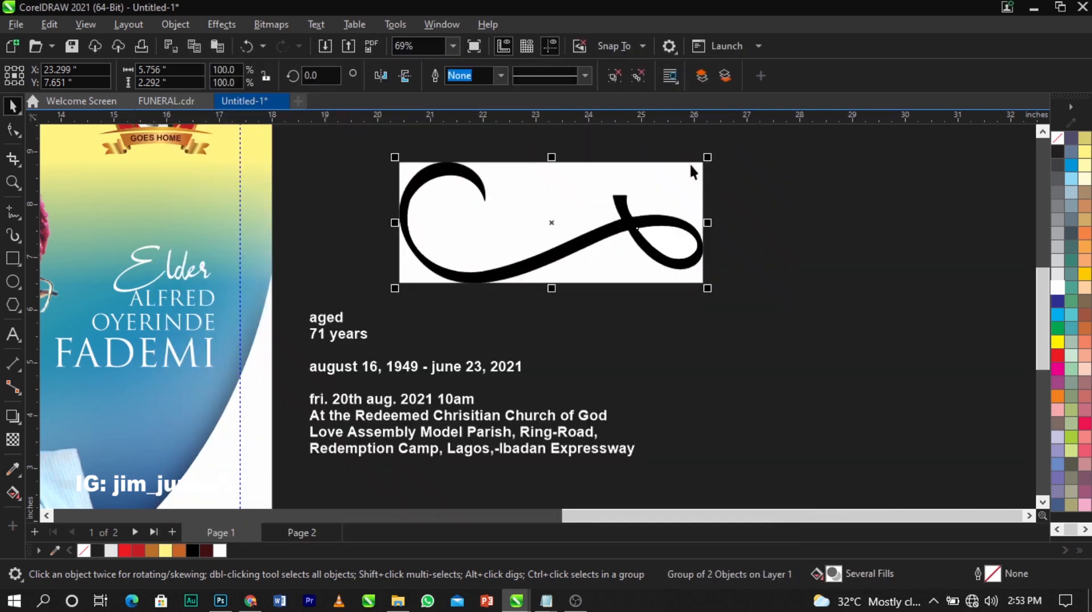
pyautogui.click(691, 147)
pyautogui.moveTo(571, 178); pyautogui.dragTo(851, 296)
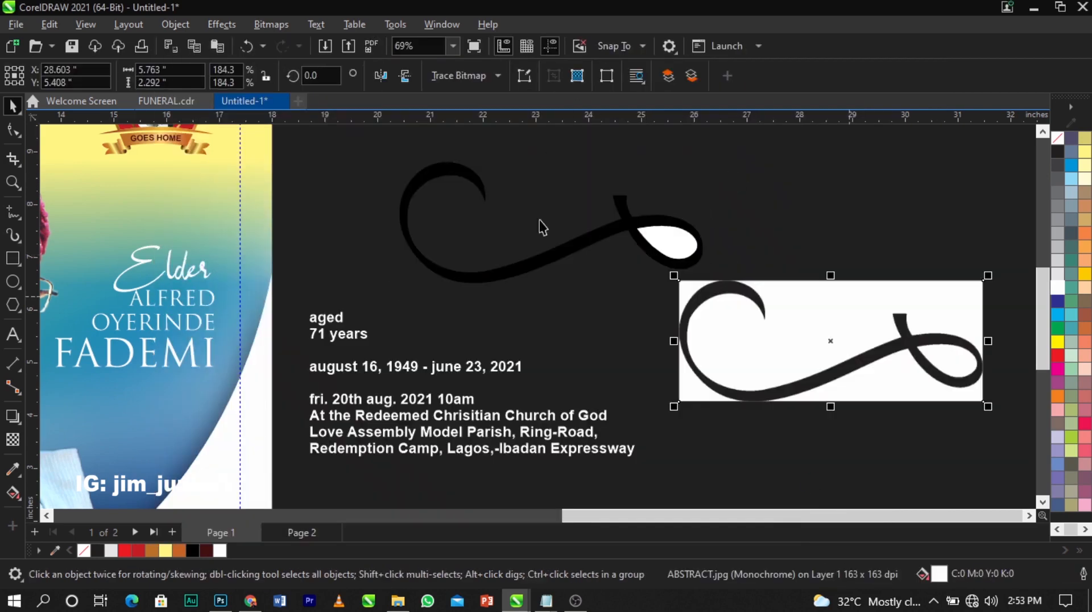
pyautogui.press('Delete')
# Ungroup the traced swirl and delete its white teardrop fill, leaving the black curve
pyautogui.click(662, 218)
pyautogui.click(617, 79)
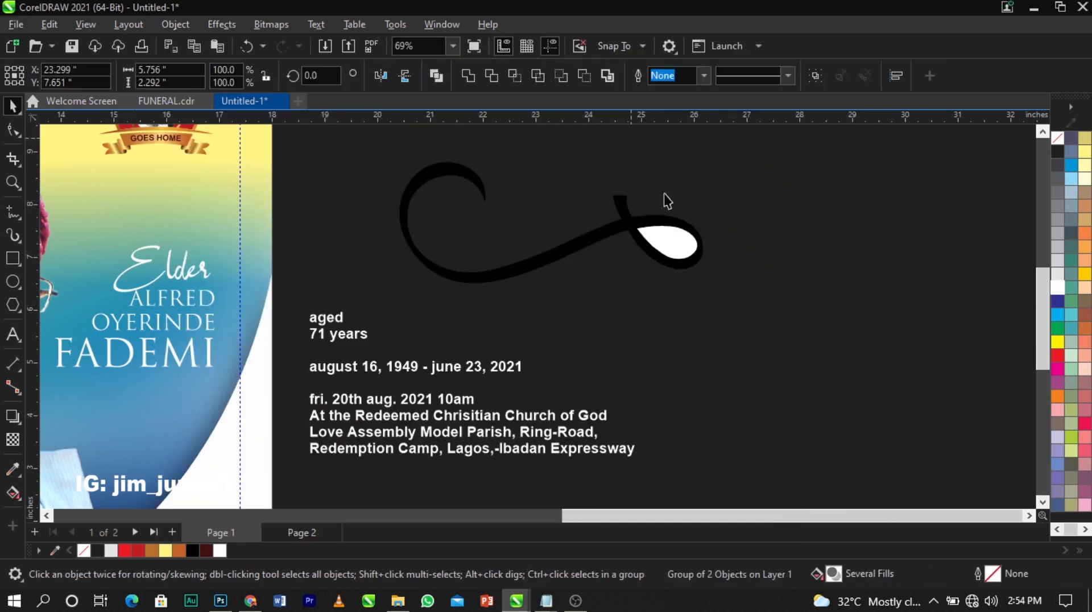
pyautogui.click(669, 239)
pyautogui.press('Delete')
pyautogui.click(485, 277)
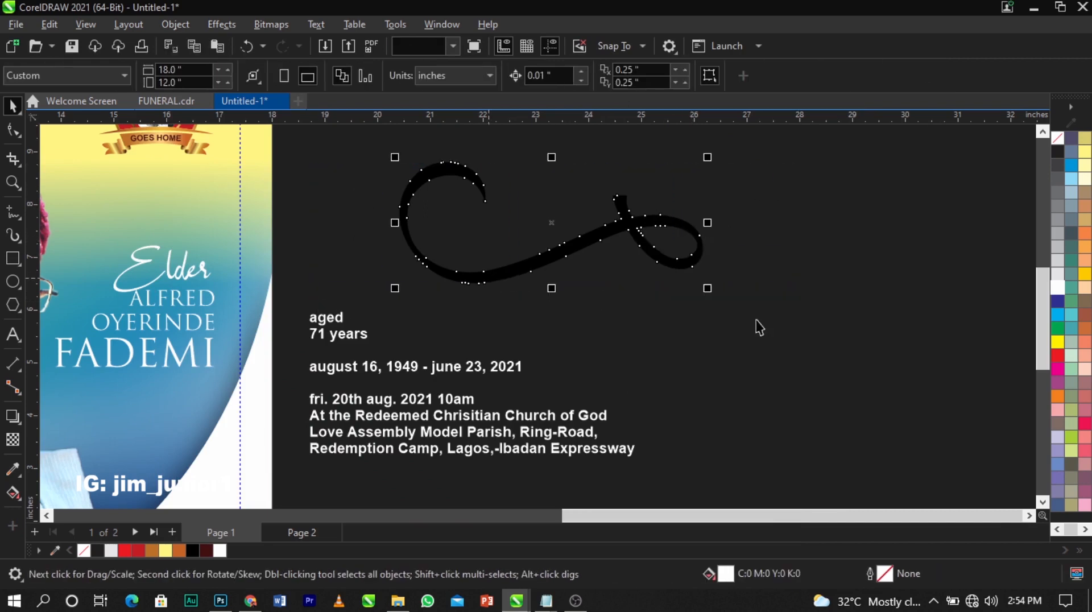
pyautogui.moveTo(708, 288); pyautogui.dragTo(344, 329)
pyautogui.scroll(-2, 623, 246)
pyautogui.scroll(4, 344, 329)
pyautogui.scroll(1, 345, 324)
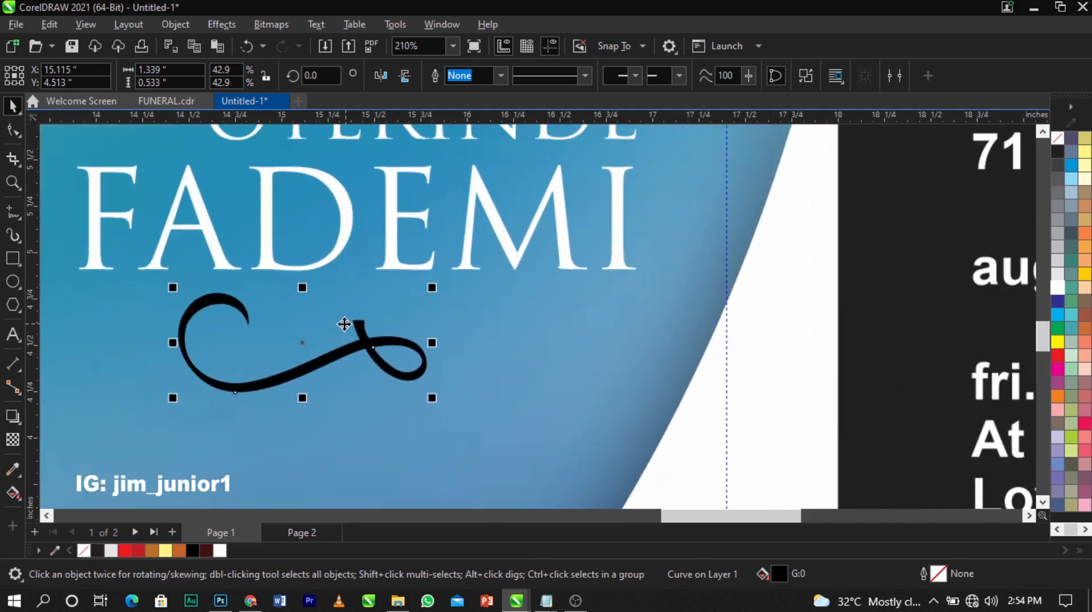
pyautogui.moveTo(385, 342); pyautogui.dragTo(487, 289)
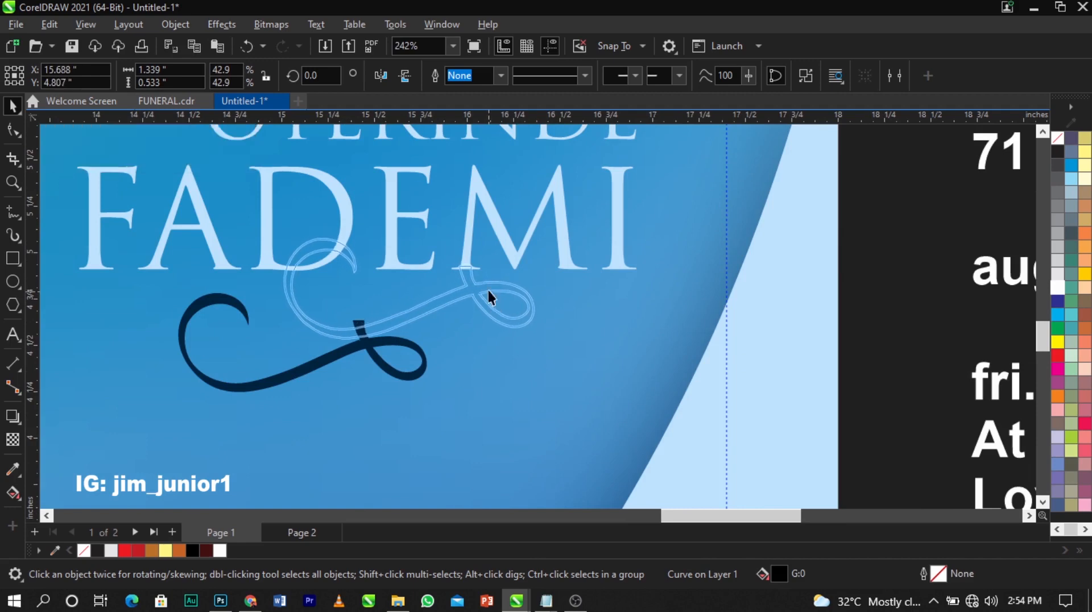
pyautogui.scroll(5, 487, 289)
pyautogui.click(1059, 288)
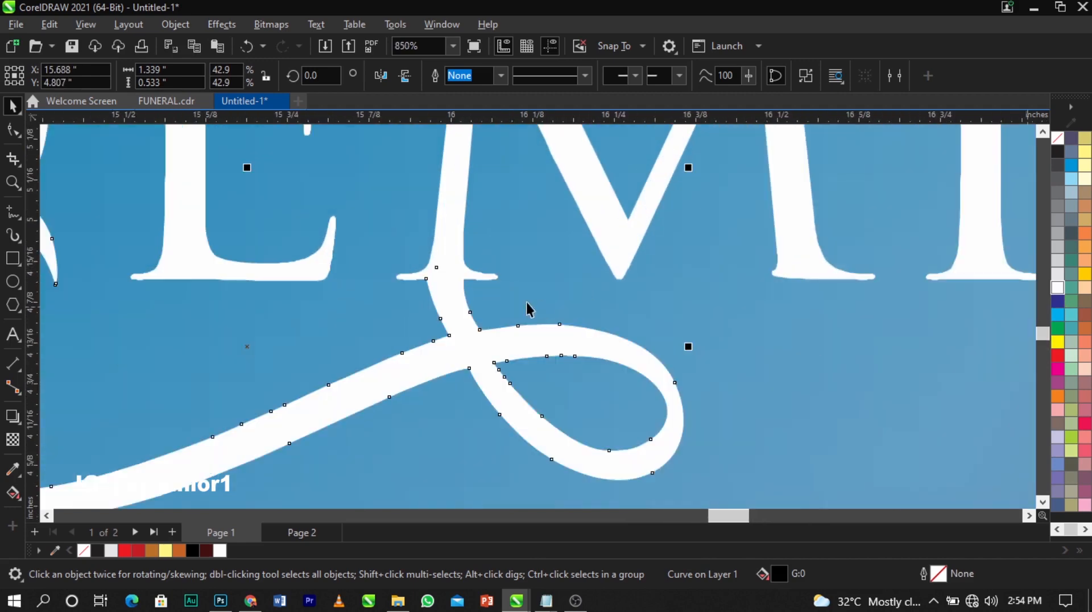
pyautogui.scroll(2, 452, 322)
pyautogui.scroll(-8, 452, 324)
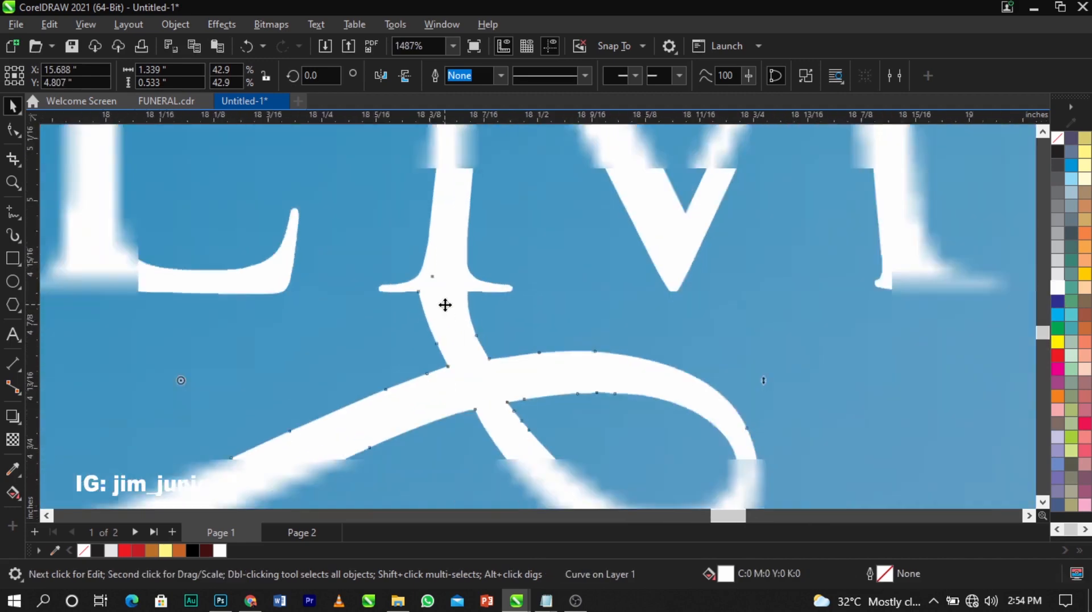
pyautogui.scroll(-6, 380, 282)
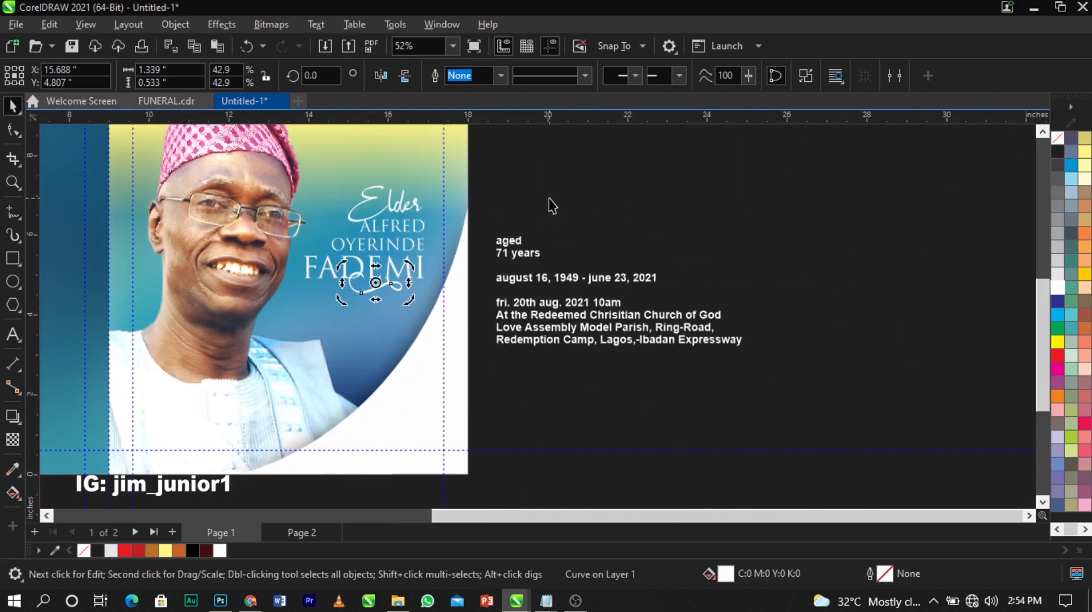
pyautogui.moveTo(524, 163); pyautogui.dragTo(274, 307)
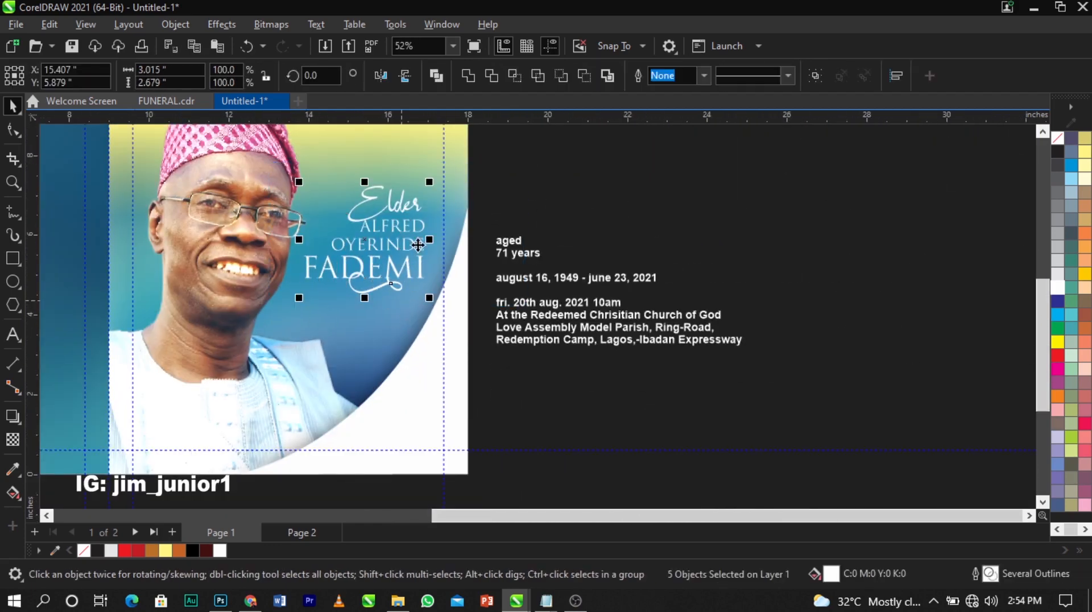
pyautogui.hotkey('ctrl', 'g')
pyautogui.scroll(3, 425, 225)
pyautogui.scroll(-4, 455, 239)
pyautogui.click(543, 214)
pyautogui.scroll(-3, 521, 283)
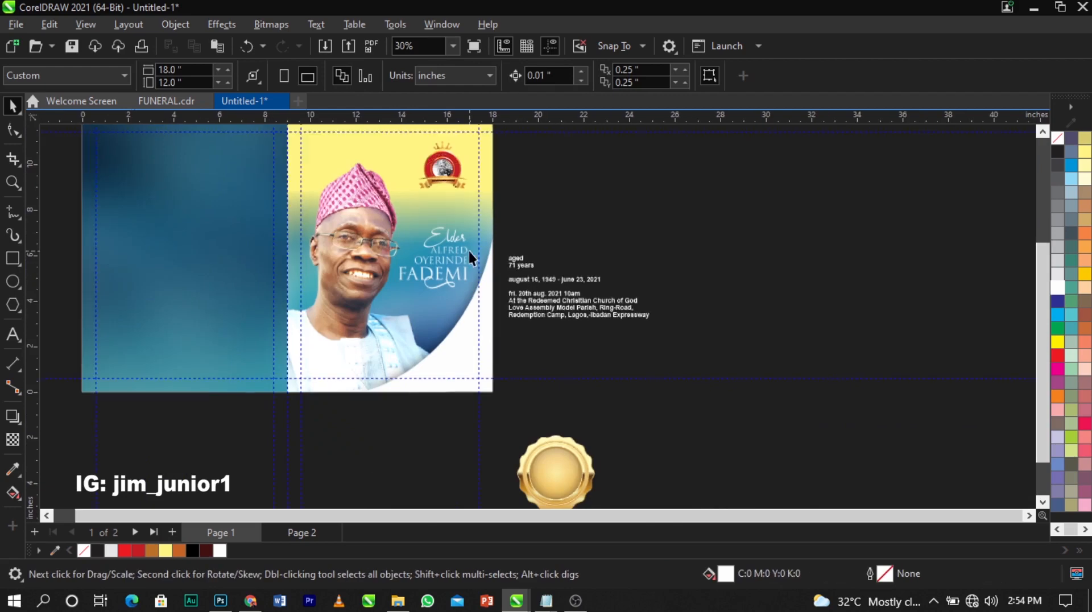
# Move the gold seal to the portrait's lower right, shrink it, and fine-tune its position
pyautogui.scroll(-2, 479, 268)
pyautogui.scroll(2, 628, 330)
pyautogui.moveTo(539, 457); pyautogui.dragTo(421, 262)
pyautogui.press('z')
pyautogui.click(448, 333)
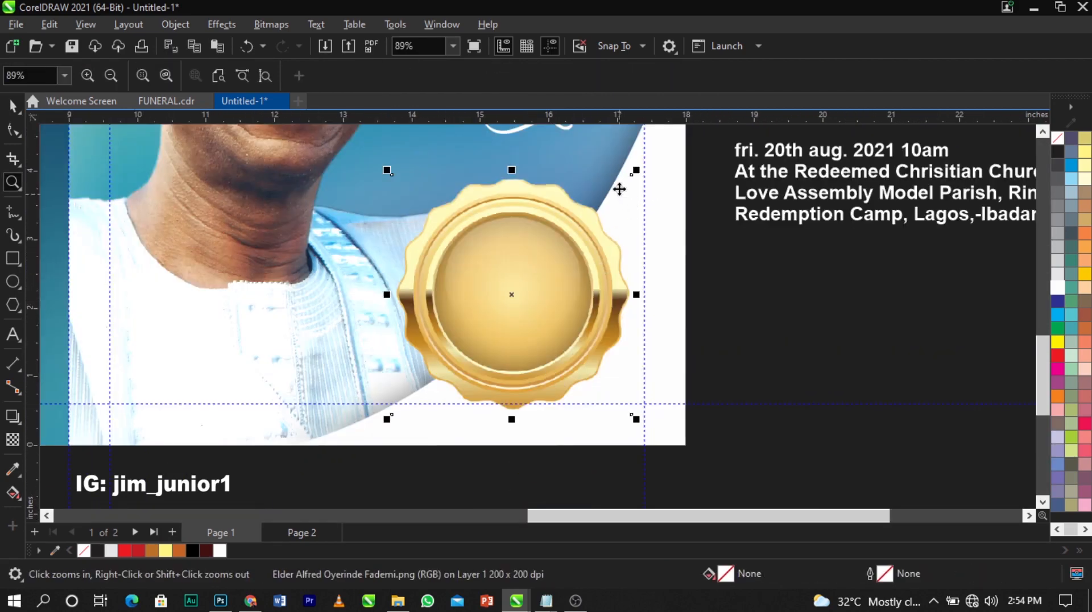
pyautogui.press('space')
pyautogui.moveTo(636, 170); pyautogui.dragTo(635, 230)
pyautogui.moveTo(537, 282); pyautogui.dragTo(545, 305)
pyautogui.scroll(2, 595, 316)
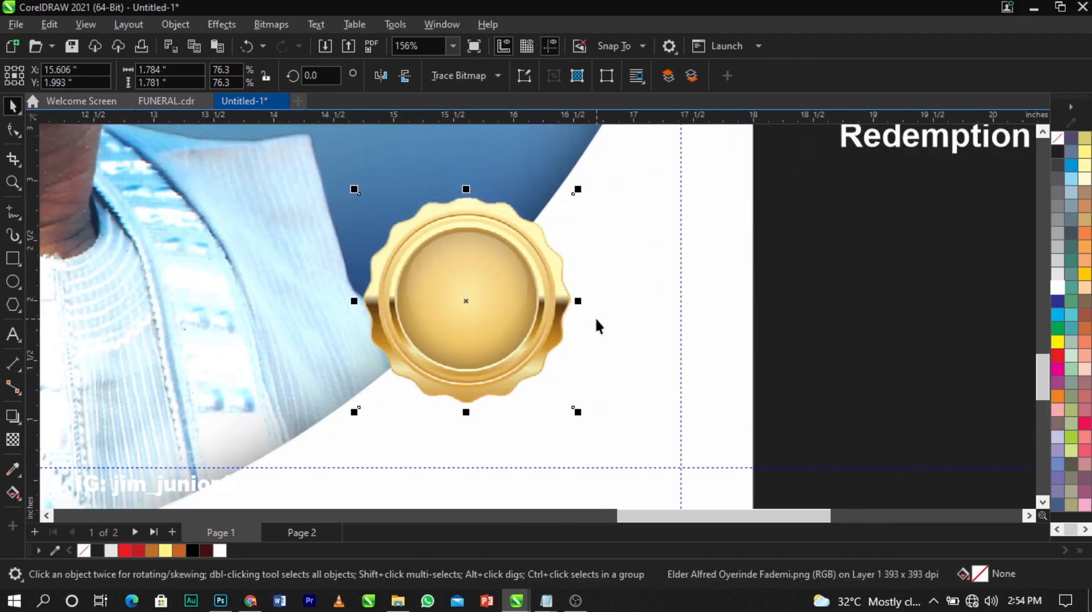
pyautogui.moveTo(500, 339); pyautogui.dragTo(501, 318)
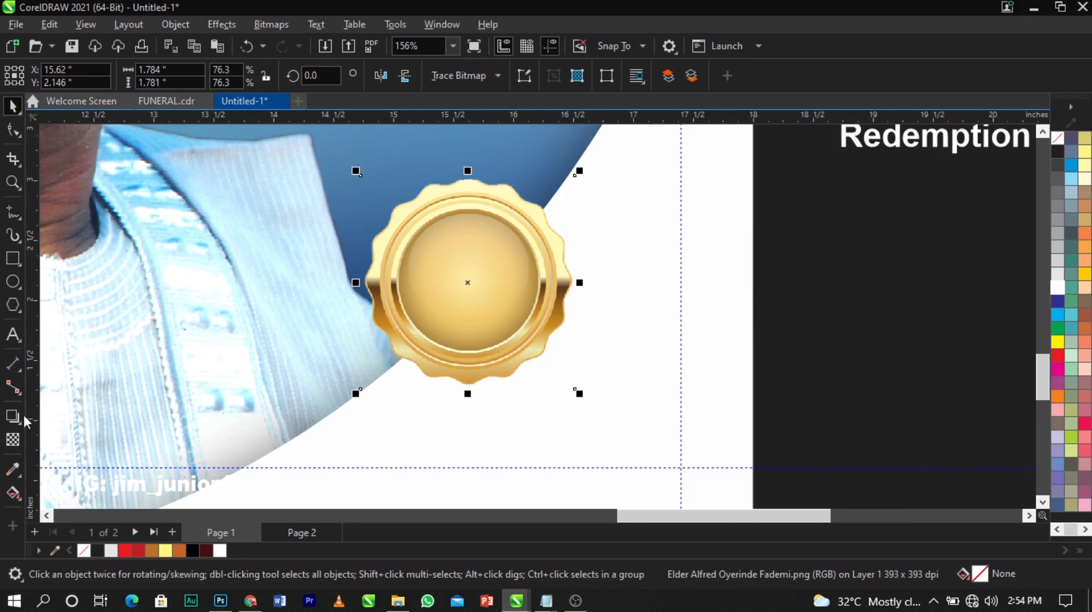
# Draw a circle over the seal's inner disc, centre it on the seal, and enlarge it to 105.4%
pyautogui.click(13, 281)
pyautogui.scroll(2, 514, 298)
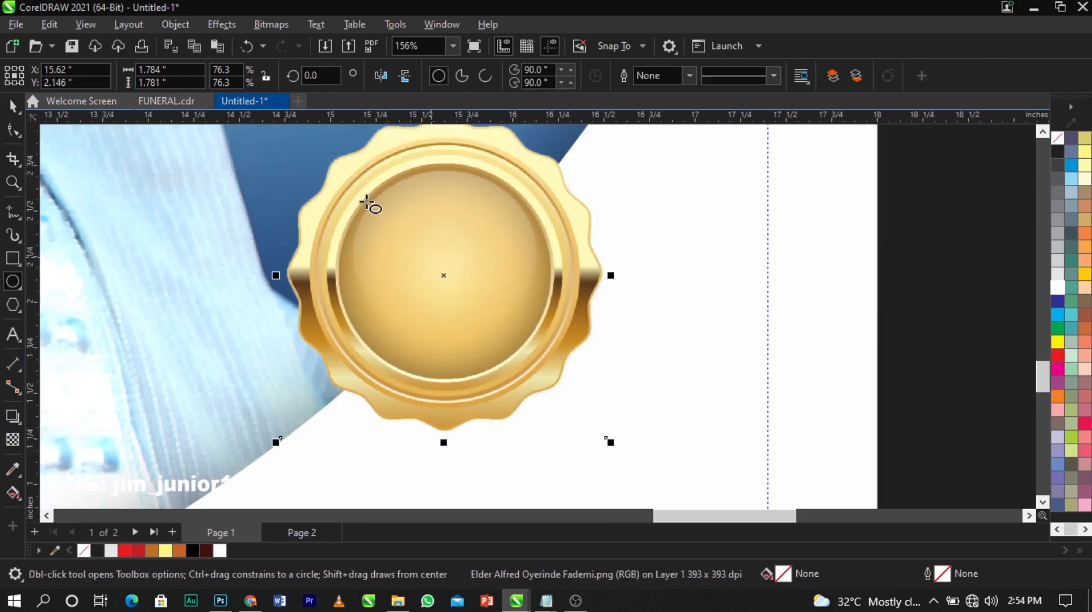
pyautogui.moveTo(342, 176); pyautogui.dragTo(536, 349)
pyautogui.press('space')
pyautogui.moveTo(476, 291); pyautogui.dragTo(486, 292)
pyautogui.keyDown('shift'); pyautogui.click(559, 307); pyautogui.keyUp('shift')
pyautogui.press('c')
pyautogui.click(517, 305)
pyautogui.scroll(2, 552, 209)
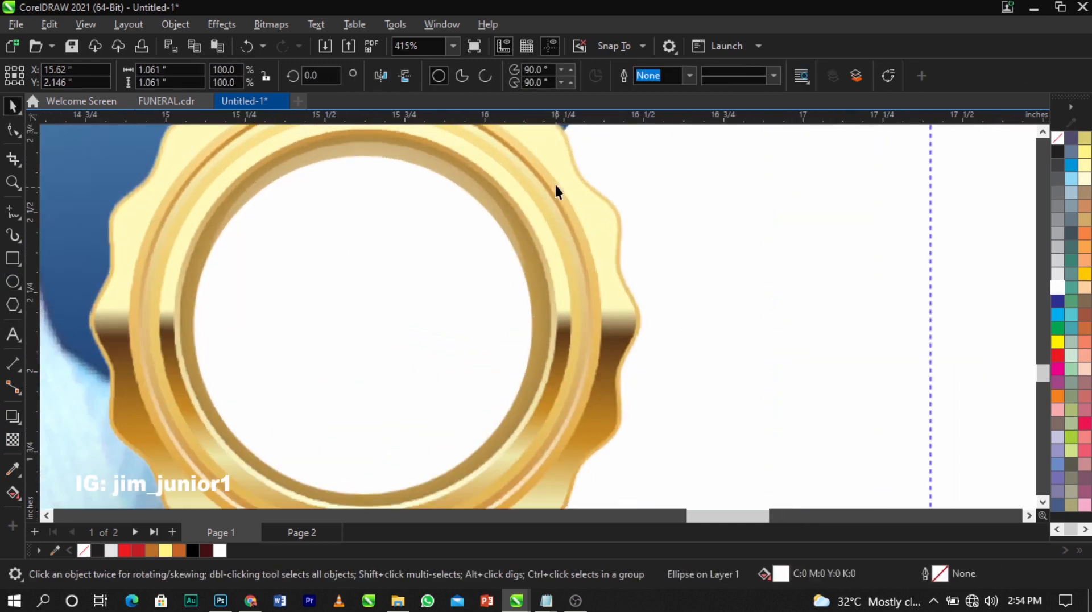
pyautogui.moveTo(540, 151); pyautogui.dragTo(548, 142)
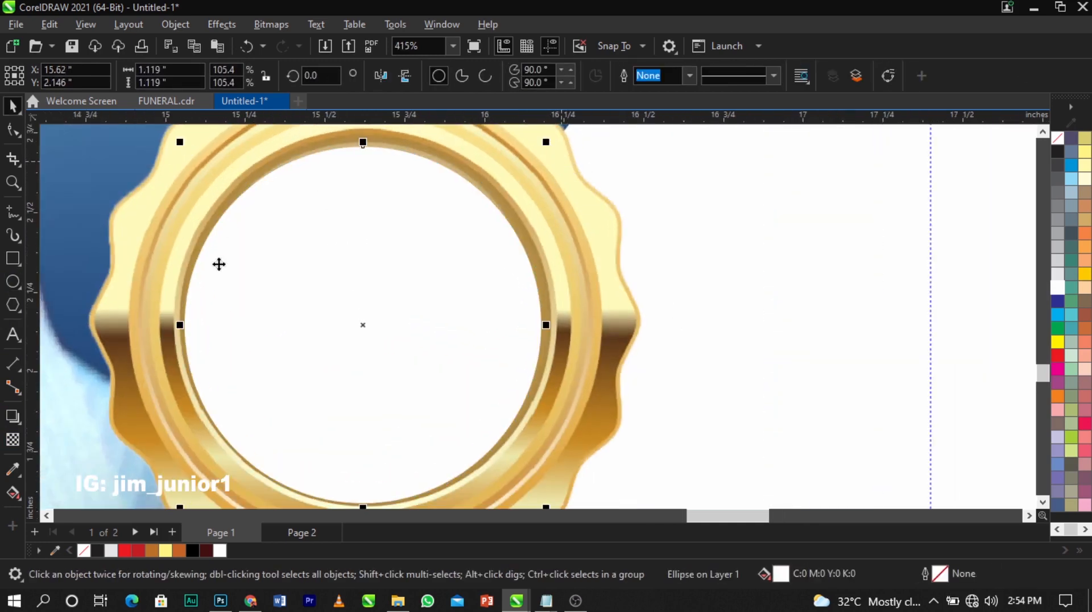
# Give the circle an elliptical fountain fill
pyautogui.click(12, 495)
pyautogui.scroll(-1, 393, 177)
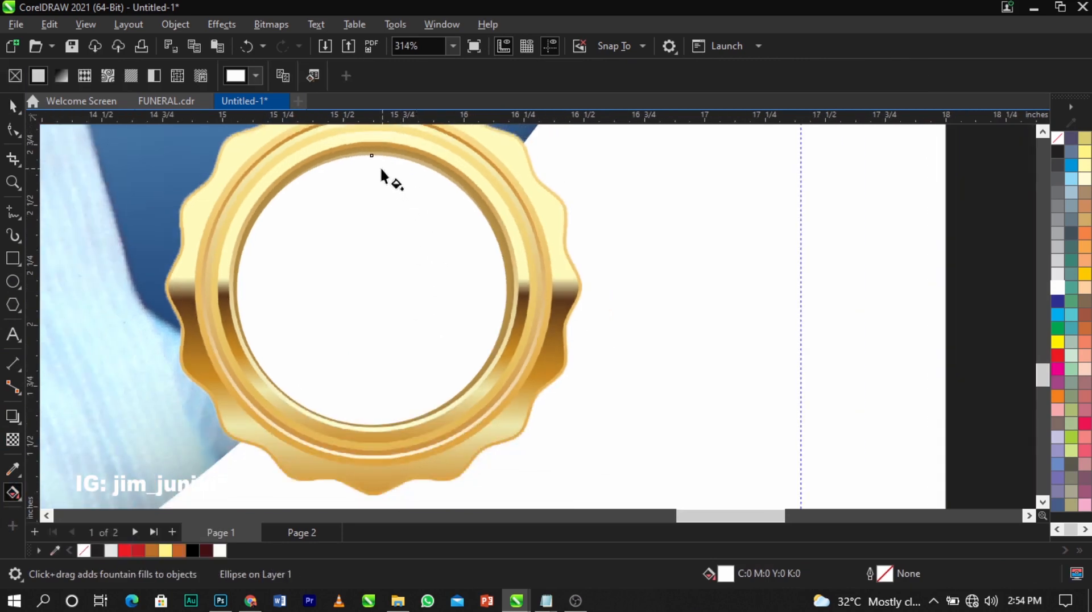
pyautogui.moveTo(371, 165); pyautogui.dragTo(376, 420)
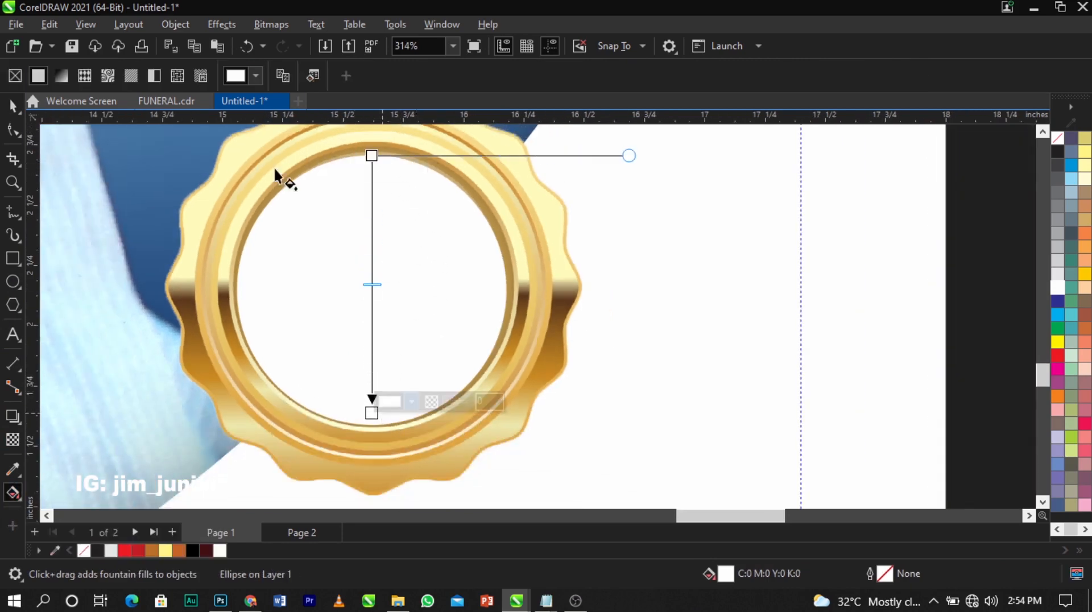
pyautogui.click(309, 80)
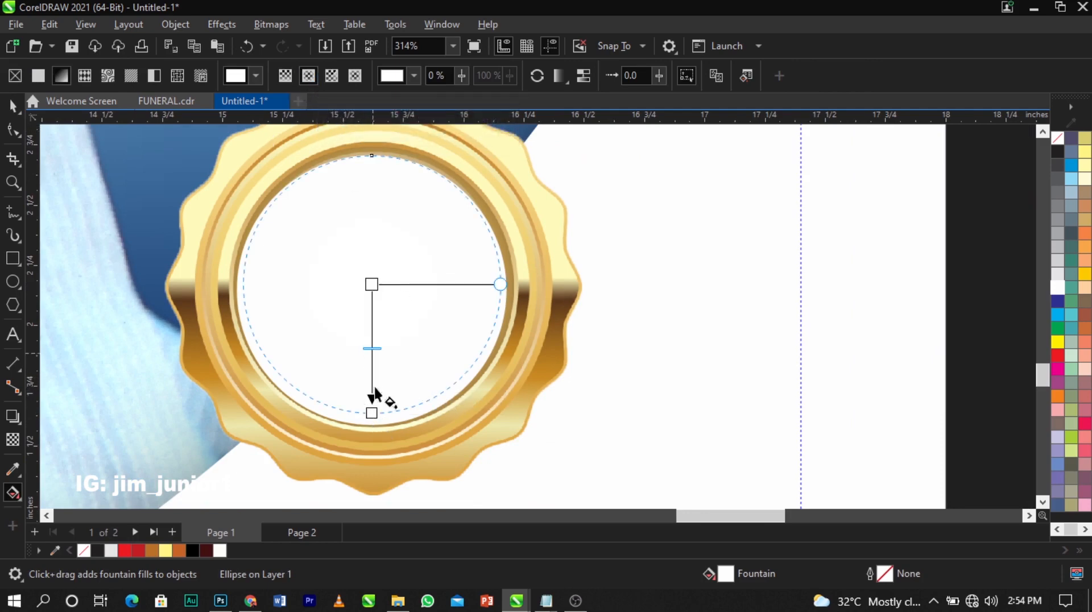
# Set the circle's outer gradient node to a dark brownish red
pyautogui.click(374, 412)
pyautogui.click(413, 400)
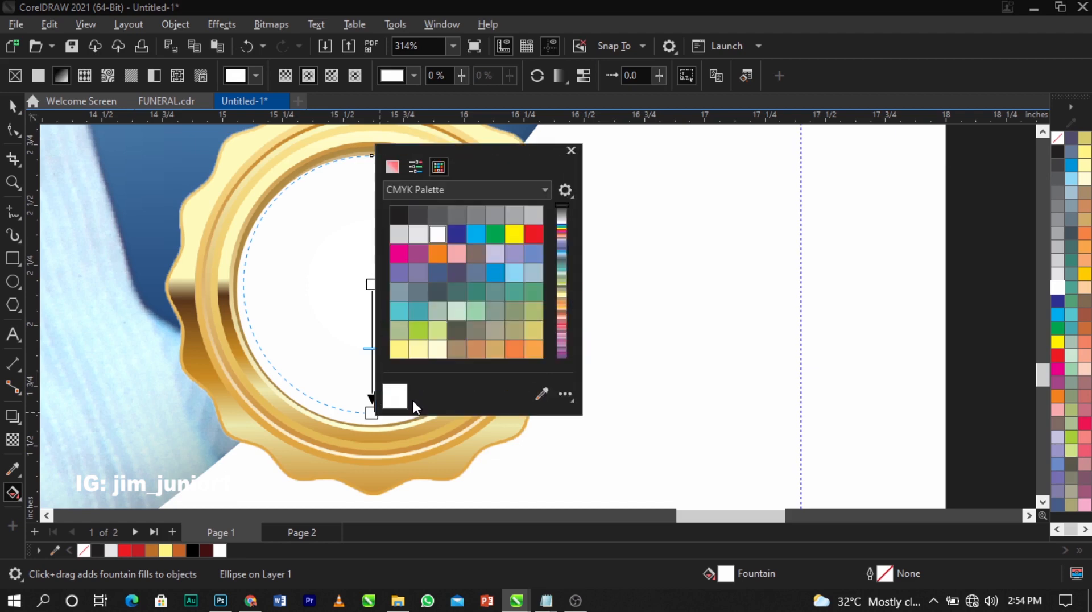
pyautogui.click(391, 166)
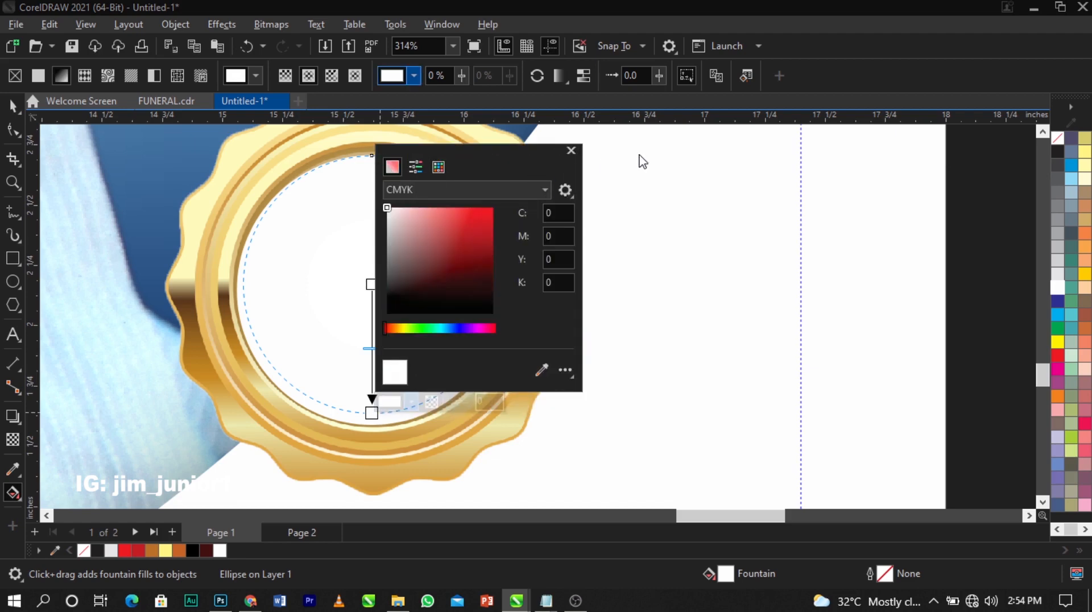
pyautogui.moveTo(502, 149); pyautogui.dragTo(679, 151)
pyautogui.click(567, 330)
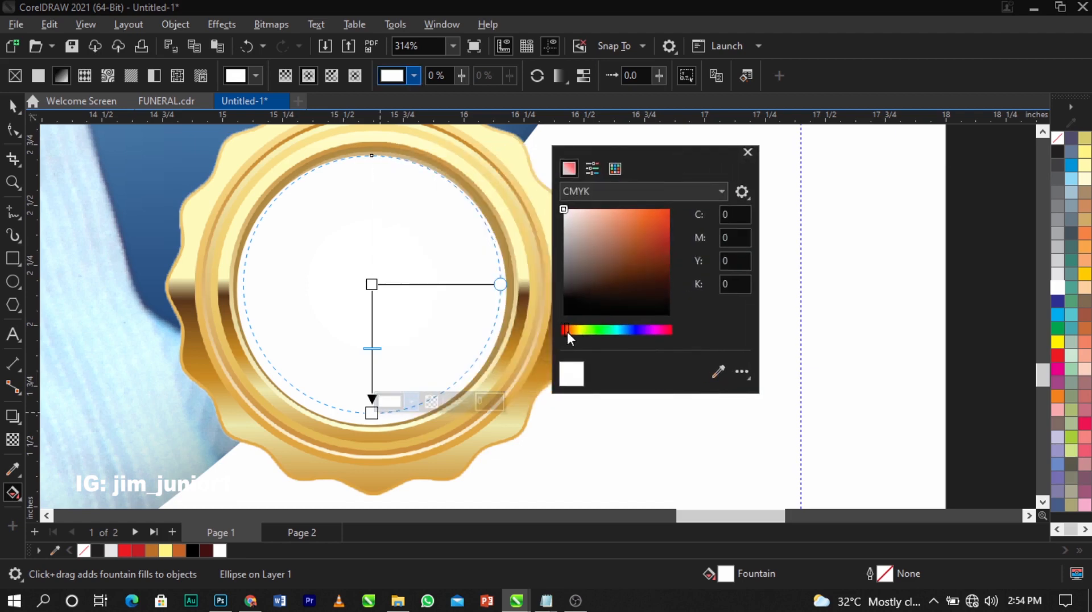
pyautogui.click(670, 246)
pyautogui.moveTo(671, 246); pyautogui.dragTo(652, 261)
pyautogui.click(354, 292)
# Set the gradient's centre node to bright orange (#D68024)
pyautogui.click(372, 284)
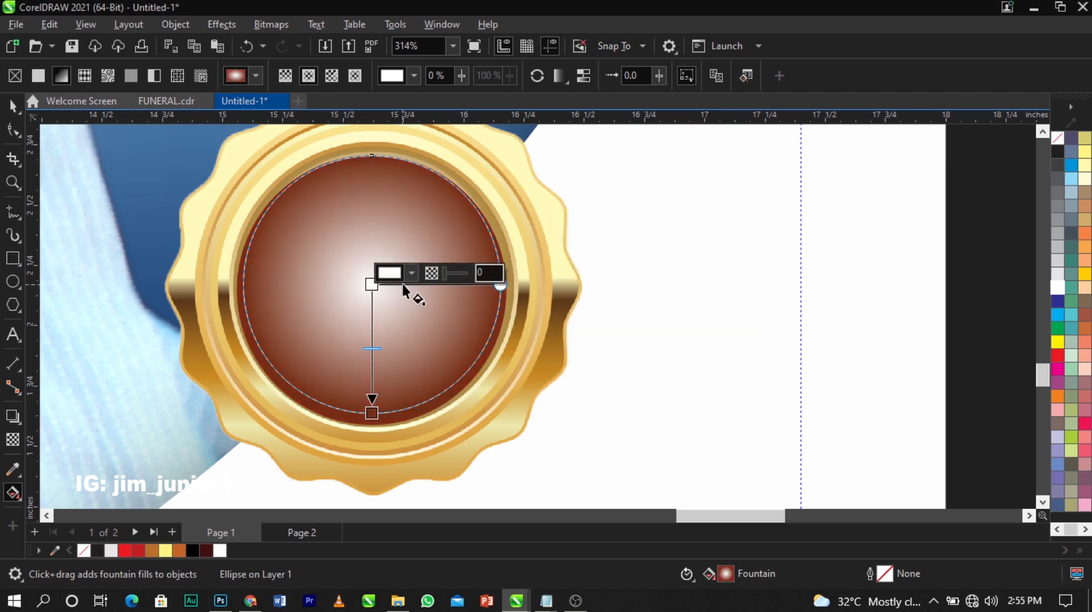
pyautogui.click(411, 273)
pyautogui.moveTo(478, 294); pyautogui.dragTo(743, 225)
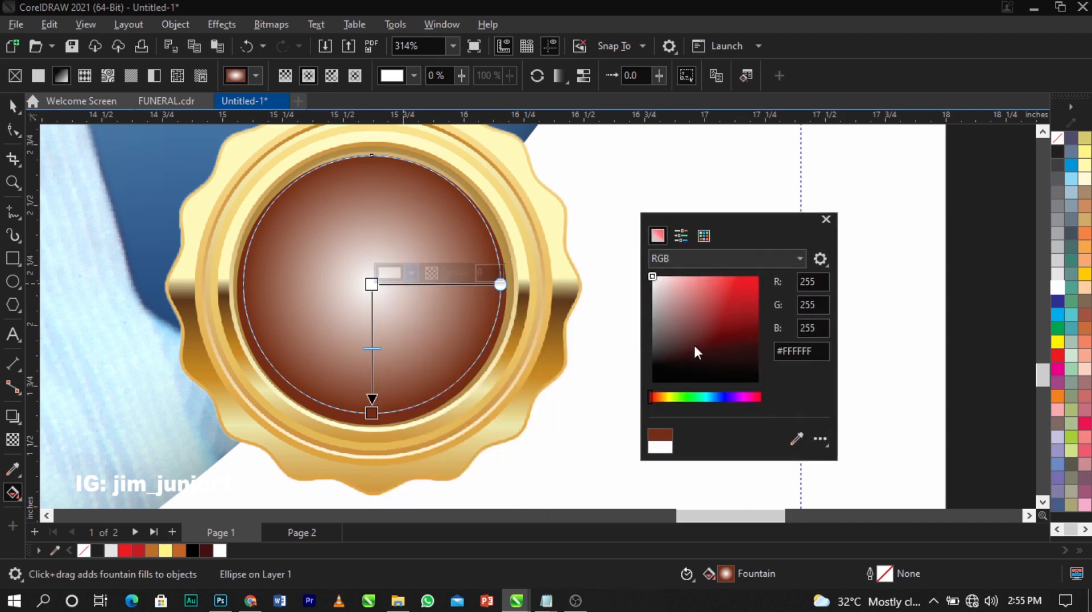
pyautogui.moveTo(660, 400); pyautogui.dragTo(660, 397)
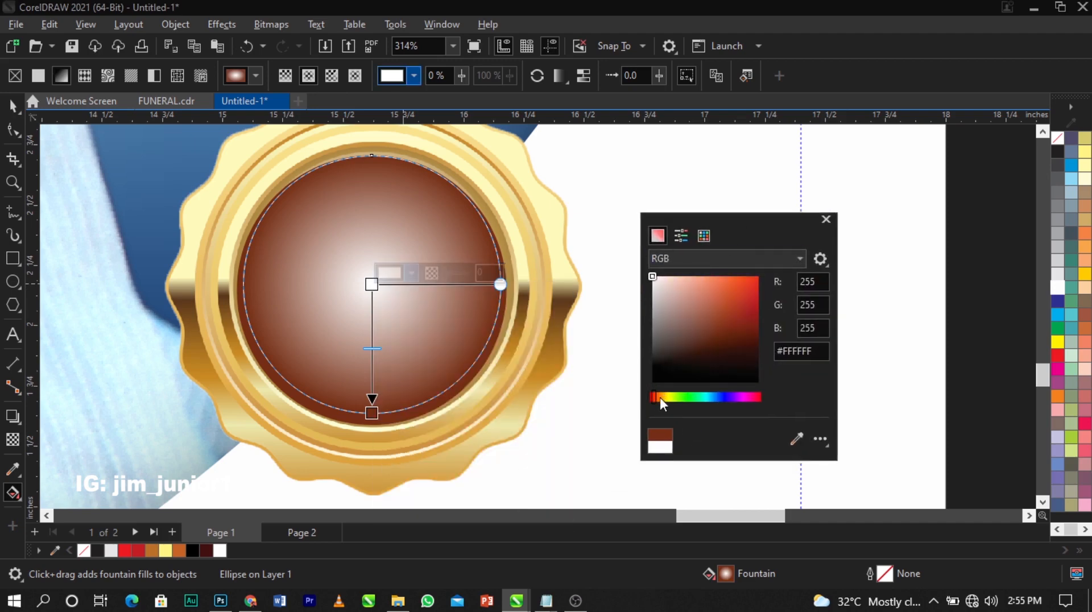
pyautogui.moveTo(722, 313)
pyautogui.mouseDown()
pyautogui.moveTo(742, 295)
pyautogui.moveTo(739, 278)
pyautogui.mouseUp()
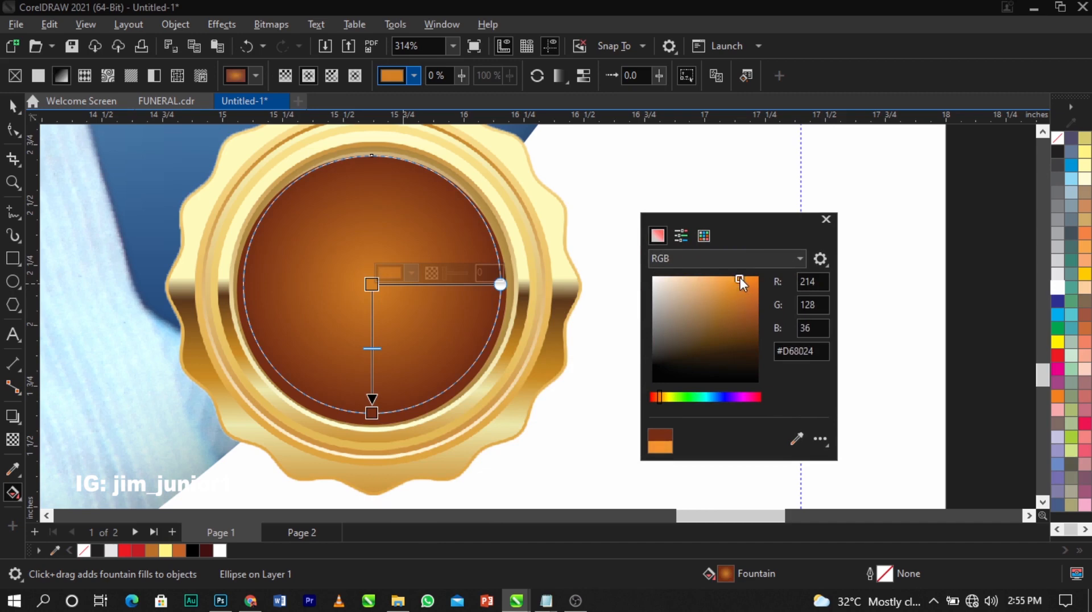
pyautogui.click(626, 233)
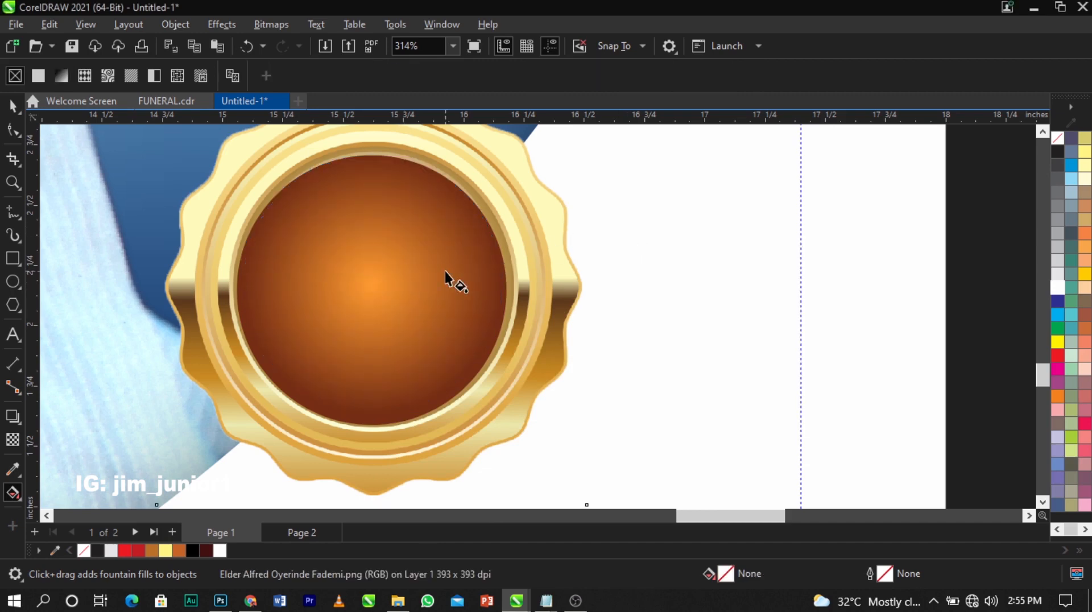
# Select the badge's inner circle and fill it with white
pyautogui.press('space')
pyautogui.scroll(-3, 419, 279)
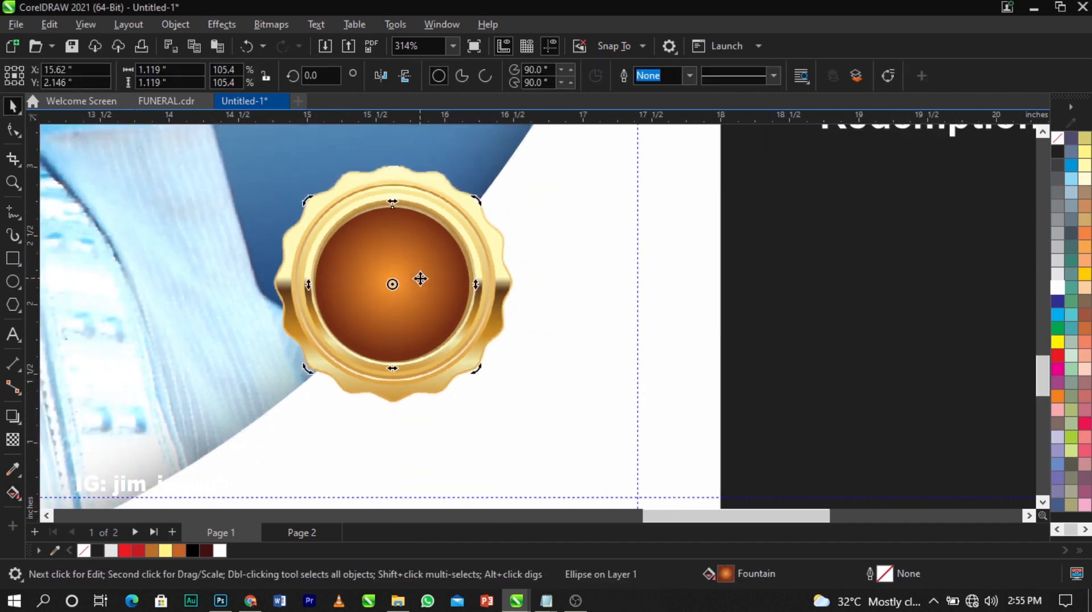
pyautogui.press('Escape')
pyautogui.click(467, 270)
pyautogui.scroll(2, 382, 268)
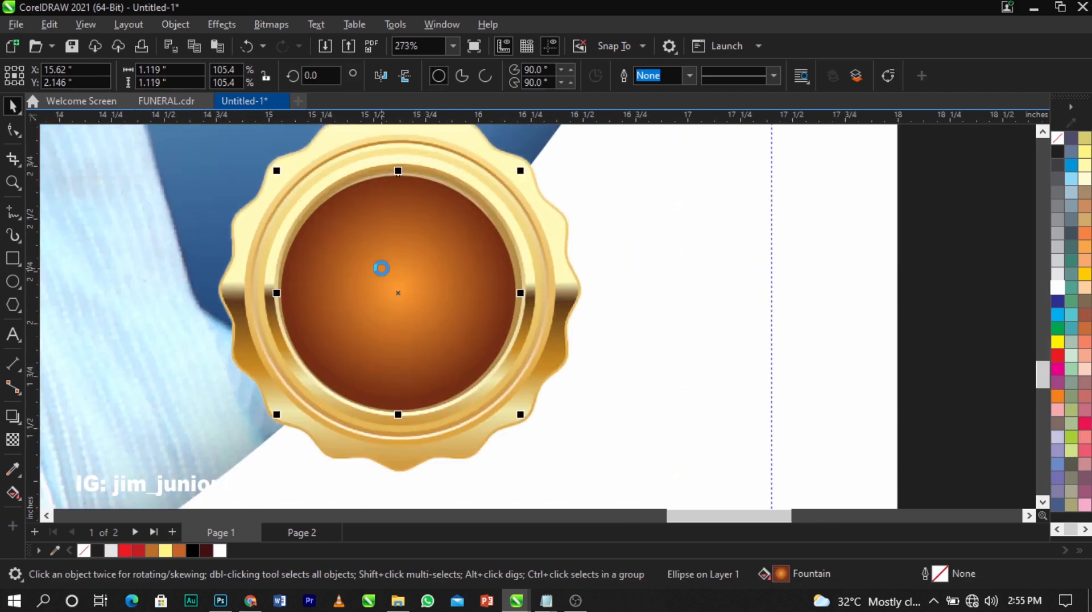
pyautogui.click(1056, 289)
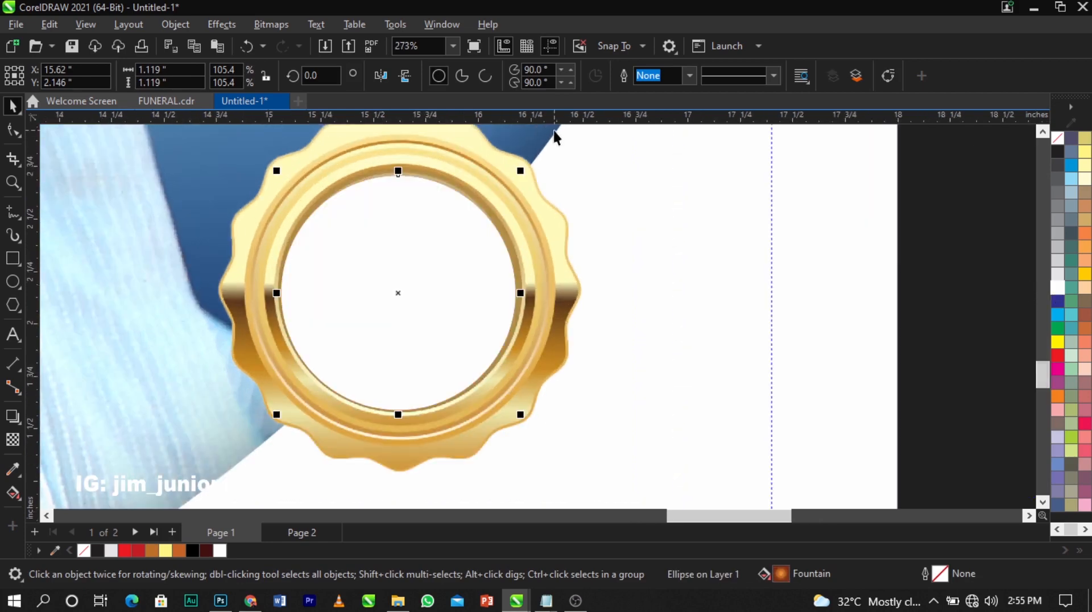
# Fade the white circle with a top-to-centre linear transparency and shrink it slightly
pyautogui.click(12, 440)
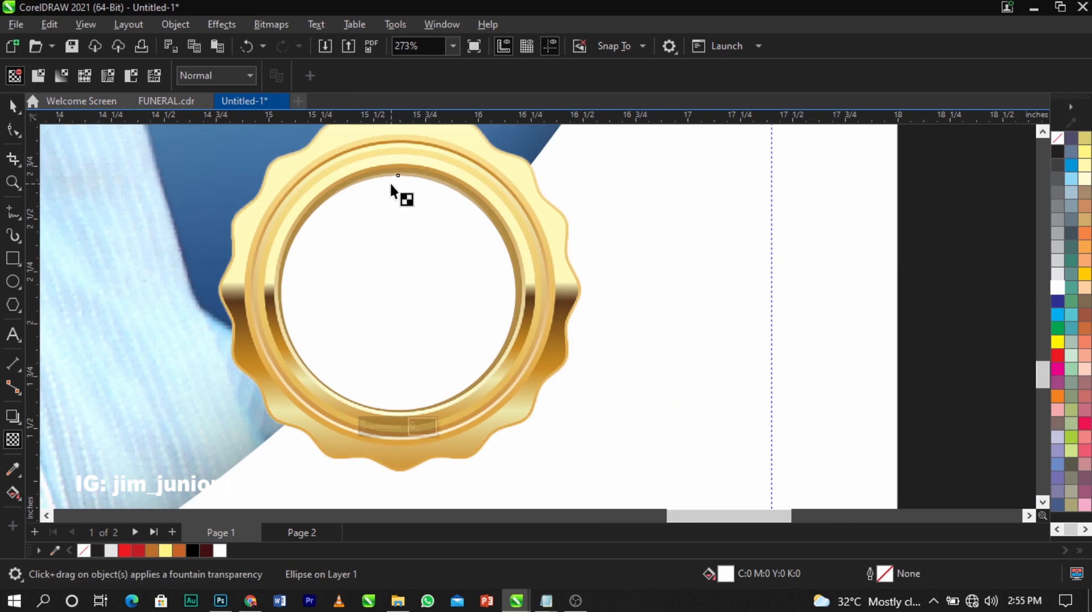
pyautogui.moveTo(391, 182); pyautogui.dragTo(391, 295)
pyautogui.moveTo(391, 183); pyautogui.dragTo(392, 154)
pyautogui.moveTo(391, 235); pyautogui.dragTo(391, 215)
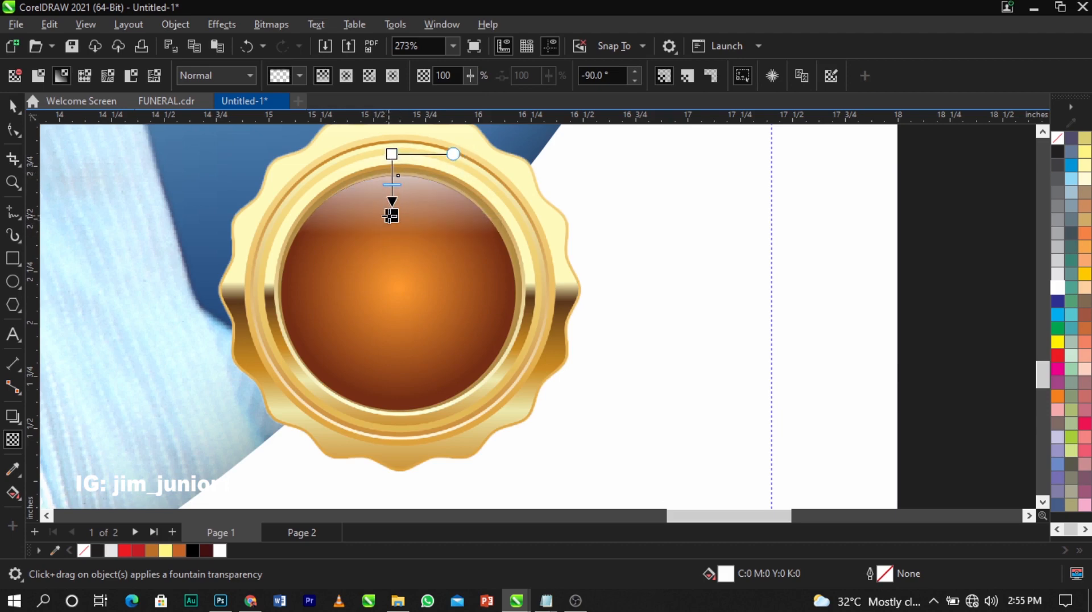
pyautogui.moveTo(391, 154); pyautogui.dragTo(392, 174)
pyautogui.press('space')
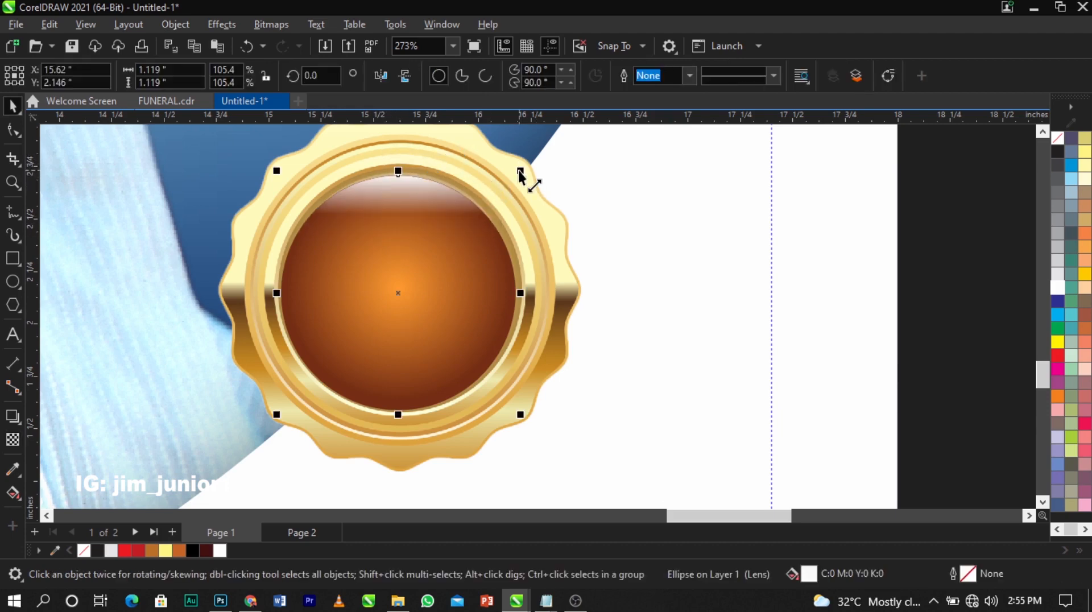
pyautogui.moveTo(518, 170); pyautogui.dragTo(515, 175)
pyautogui.scroll(-4, 396, 250)
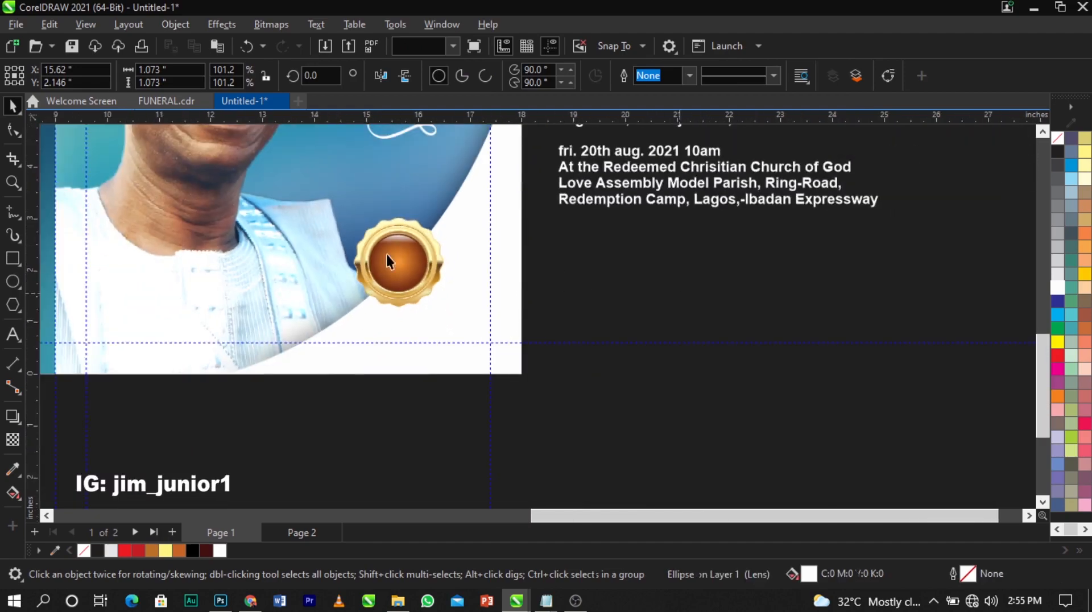
# Move the 'aged 71 years' lines from the details text onto the badge and break them apart
pyautogui.scroll(3, 399, 253)
pyautogui.scroll(-3, 432, 265)
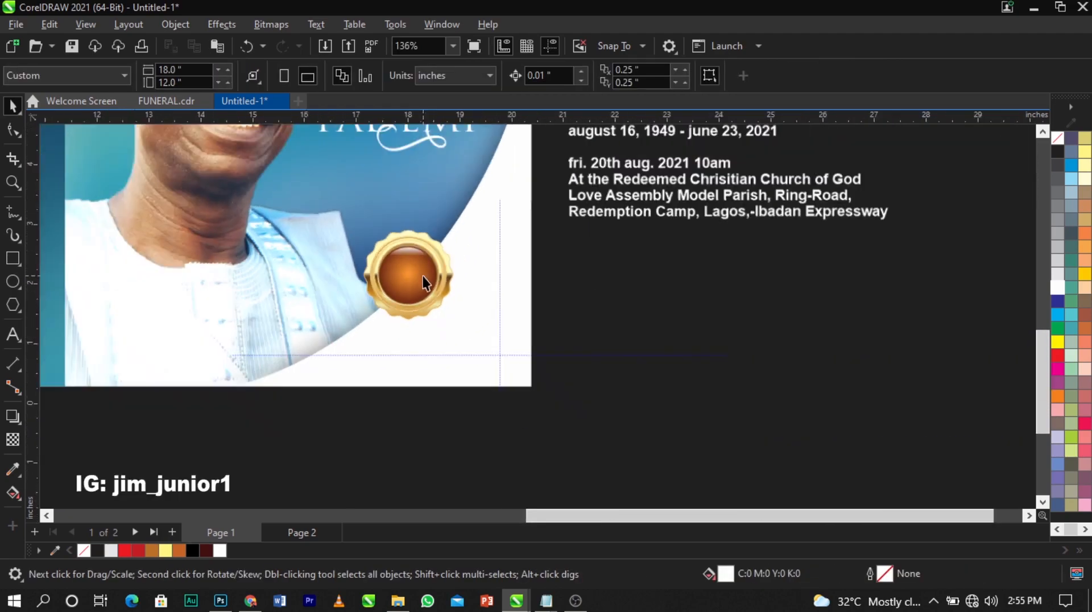
pyautogui.scroll(-1, 686, 136)
pyautogui.moveTo(607, 153); pyautogui.dragTo(587, 240)
pyautogui.hotkey('ctrl', 'x')
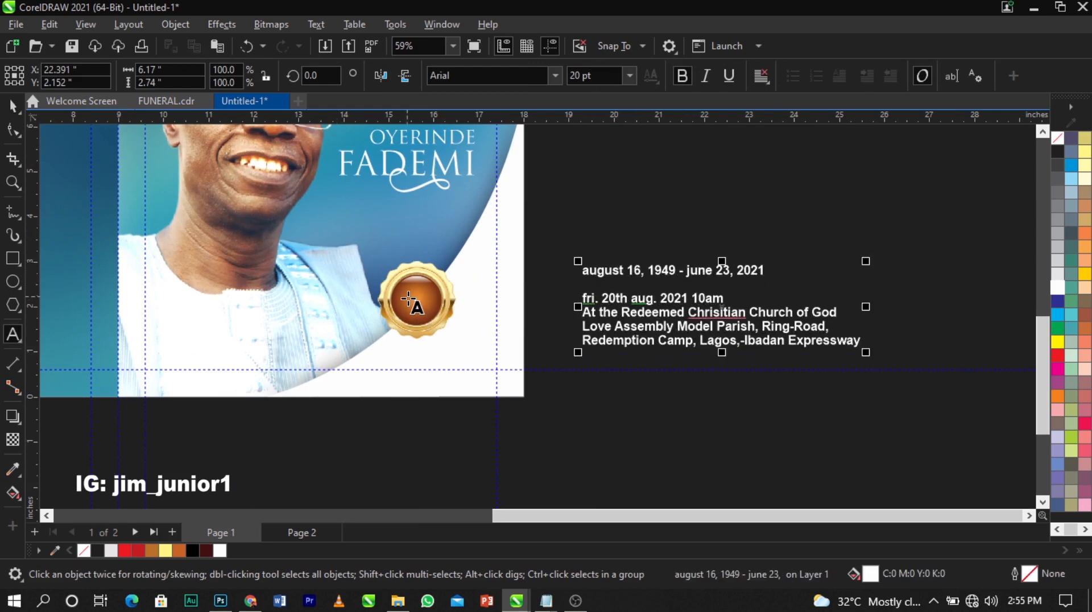
pyautogui.click(417, 300)
pyautogui.hotkey('ctrl', 'v')
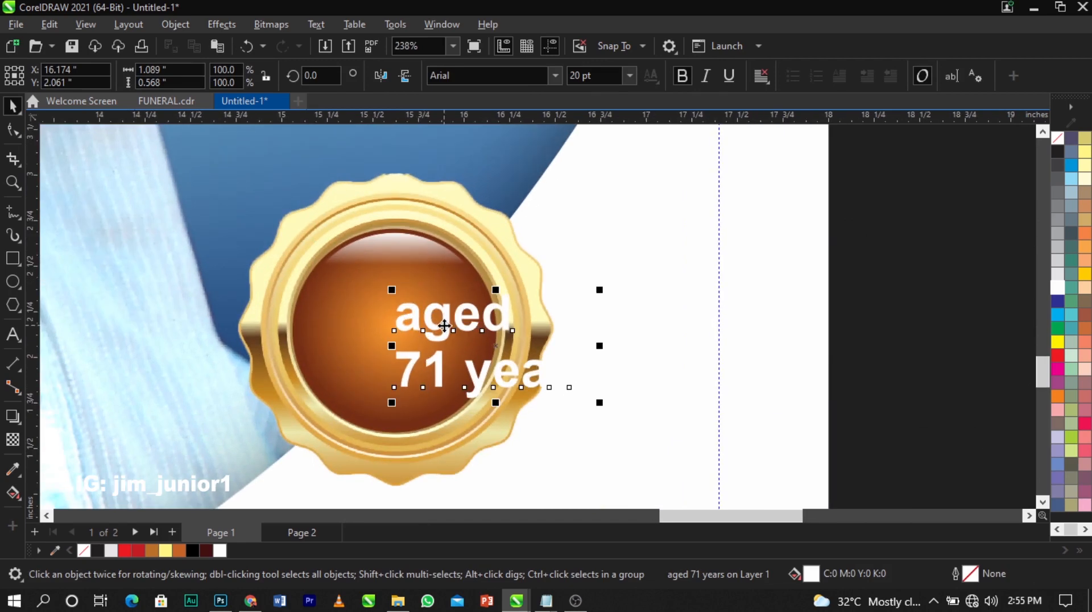
pyautogui.moveTo(446, 326); pyautogui.dragTo(364, 300)
pyautogui.doubleClick(365, 299)
pyautogui.hotkey('ctrl', 'space')
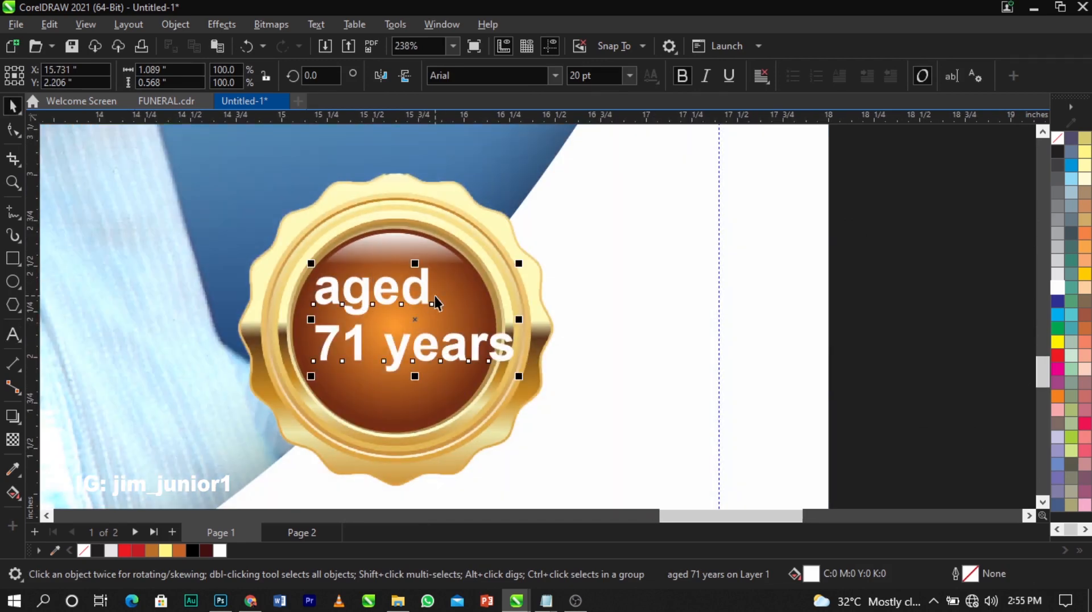
pyautogui.hotkey('ctrl', 'k')
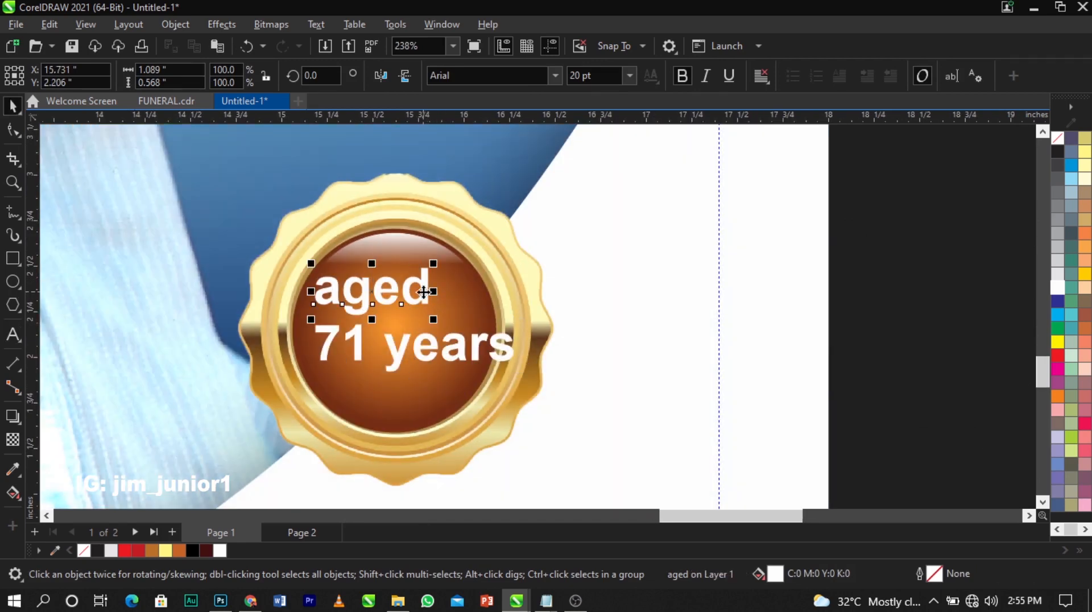
# Change 'aged' to uppercase AGED, scale it down, and centre it on the badge circle
pyautogui.doubleClick(424, 292)
pyautogui.hotkey('ctrl', 'a')
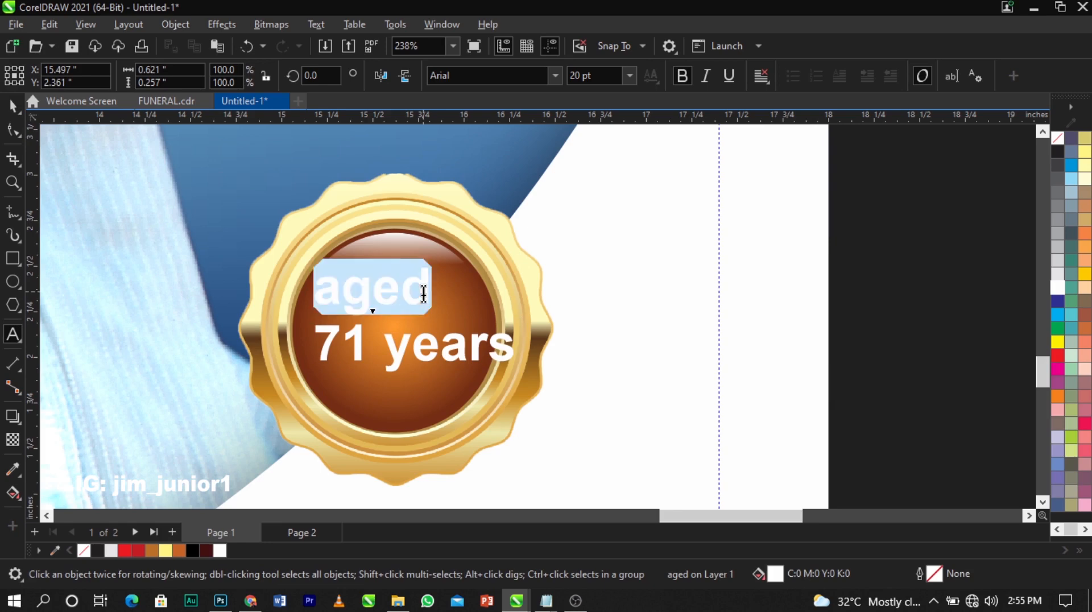
pyautogui.hotkey('shift', 'F3')
pyautogui.click(489, 287)
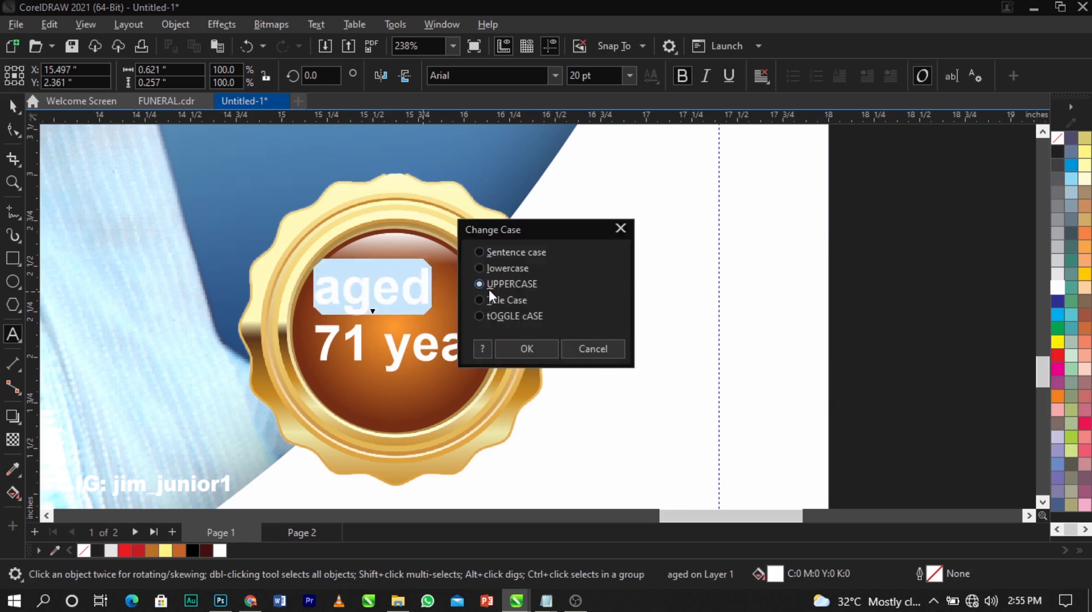
pyautogui.click(512, 346)
pyautogui.hotkey('ctrl', 'space')
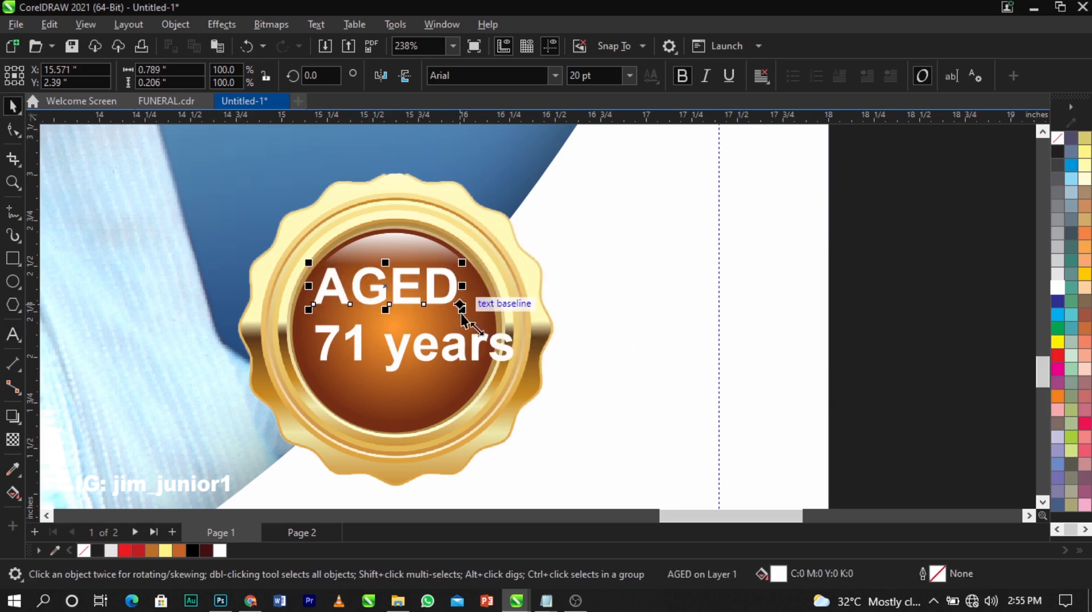
pyautogui.moveTo(461, 312); pyautogui.dragTo(445, 321)
pyautogui.keyDown('shift'); pyautogui.click(445, 321); pyautogui.keyUp('shift')
pyautogui.press('c')
pyautogui.click(651, 320)
pyautogui.scroll(2, 470, 336)
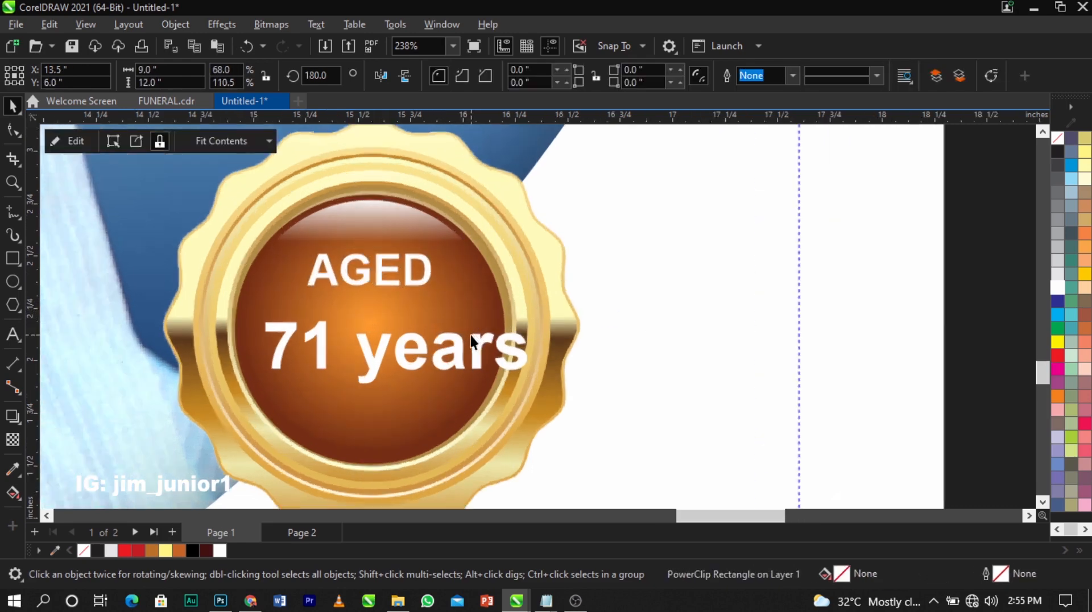
pyautogui.scroll(1, 470, 335)
# Cut 'years' from the 71 line and place it as separate text below 71
pyautogui.doubleClick(479, 358)
pyautogui.moveTo(337, 362); pyautogui.dragTo(612, 378)
pyautogui.hotkey('ctrl', 'x')
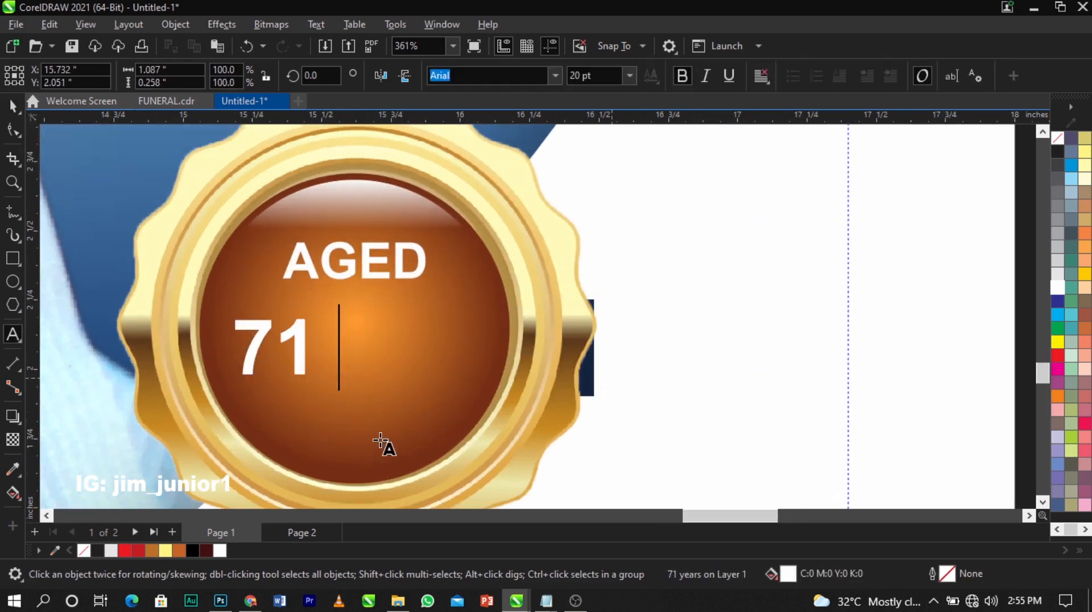
pyautogui.hotkey('ctrl', 'space')
pyautogui.hotkey('ctrl', 'v')
pyautogui.moveTo(450, 453); pyautogui.dragTo(381, 438)
# Convert 'years' to uppercase YEARS, shrink it slightly, and select it with AGED
pyautogui.doubleClick(381, 438)
pyautogui.hotkey('shift', 'F3')
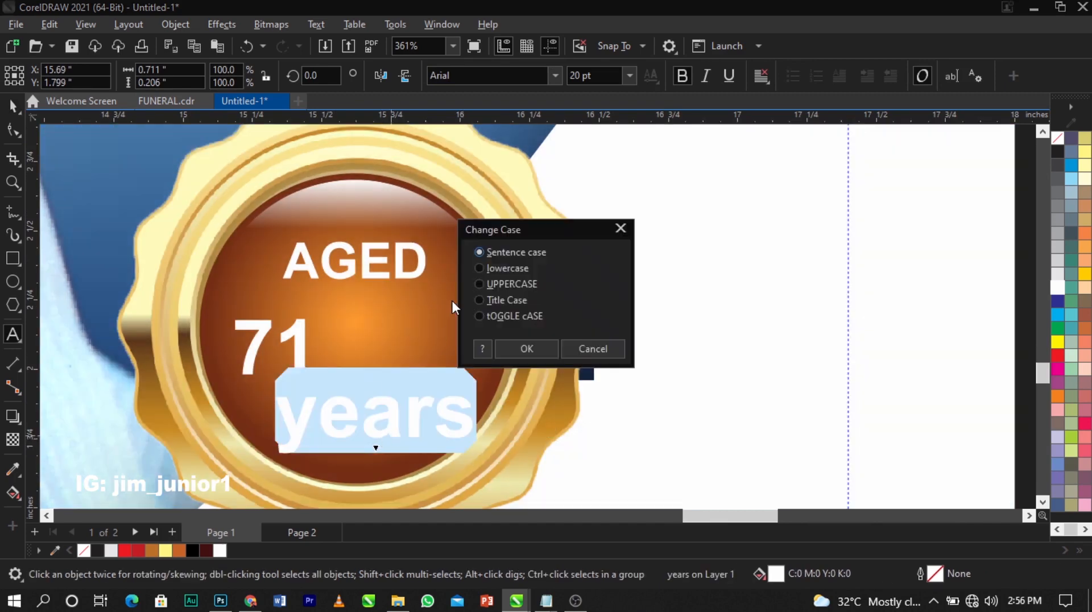
pyautogui.click(514, 347)
pyautogui.hotkey('ctrl', 'space')
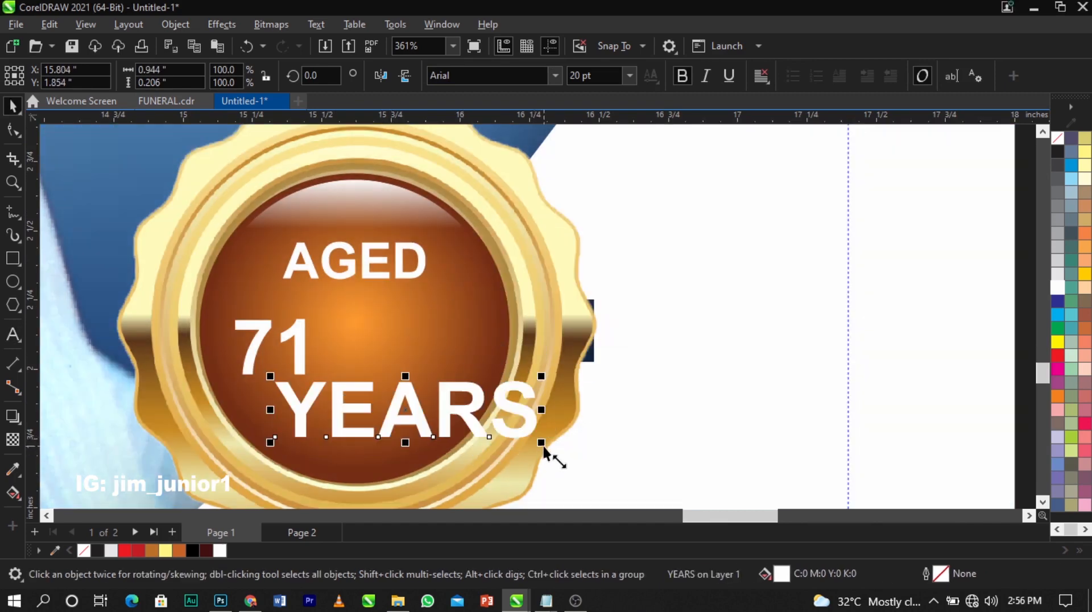
pyautogui.moveTo(544, 446); pyautogui.dragTo(463, 427)
pyautogui.keyDown('shift'); pyautogui.click(415, 273); pyautogui.keyUp('shift')
# Centre YEARS under AGED, move 71 between them, and set 71 in Trajax
pyautogui.press('c')
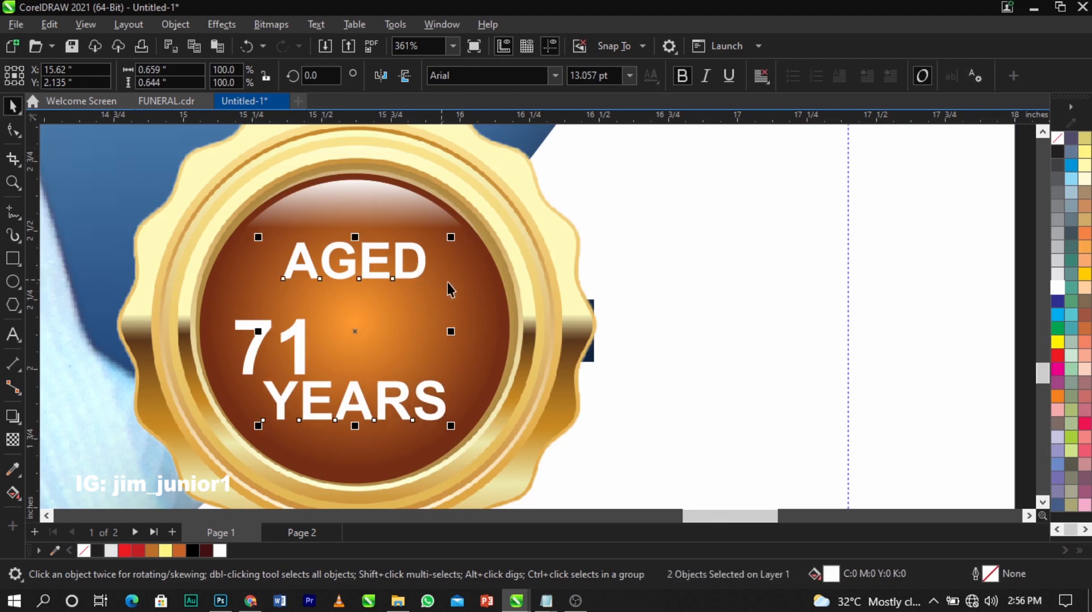
pyautogui.click(291, 338)
pyautogui.moveTo(301, 336); pyautogui.dragTo(390, 319)
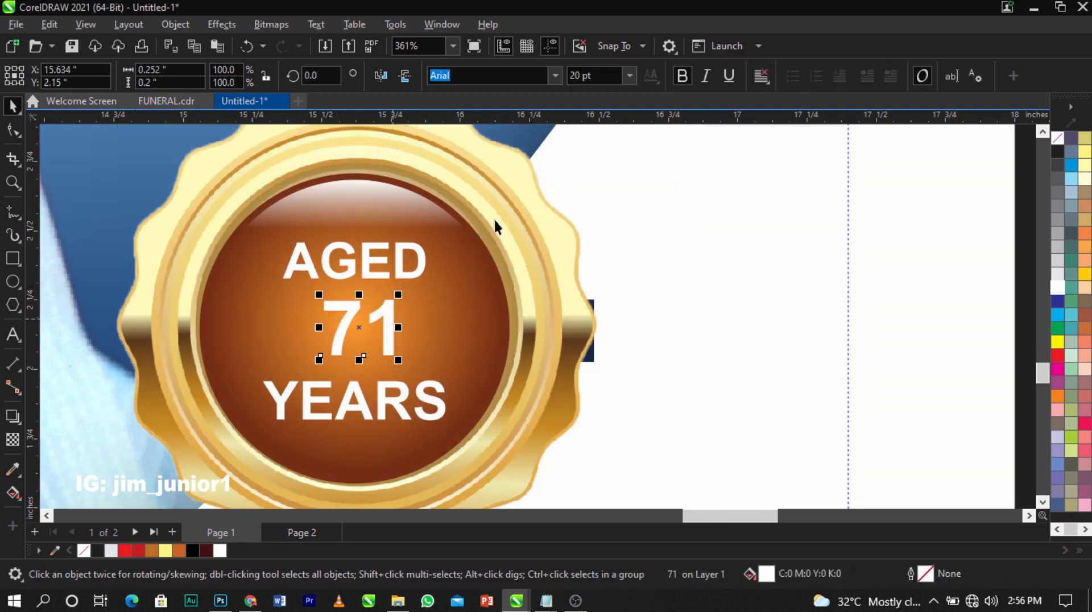
pyautogui.click(553, 76)
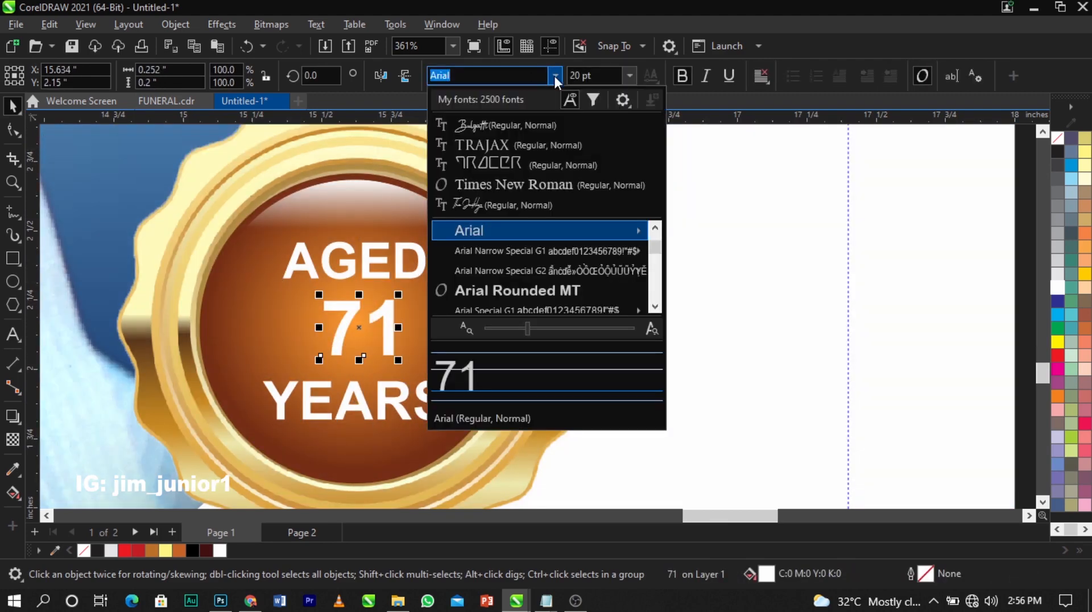
pyautogui.click(527, 124)
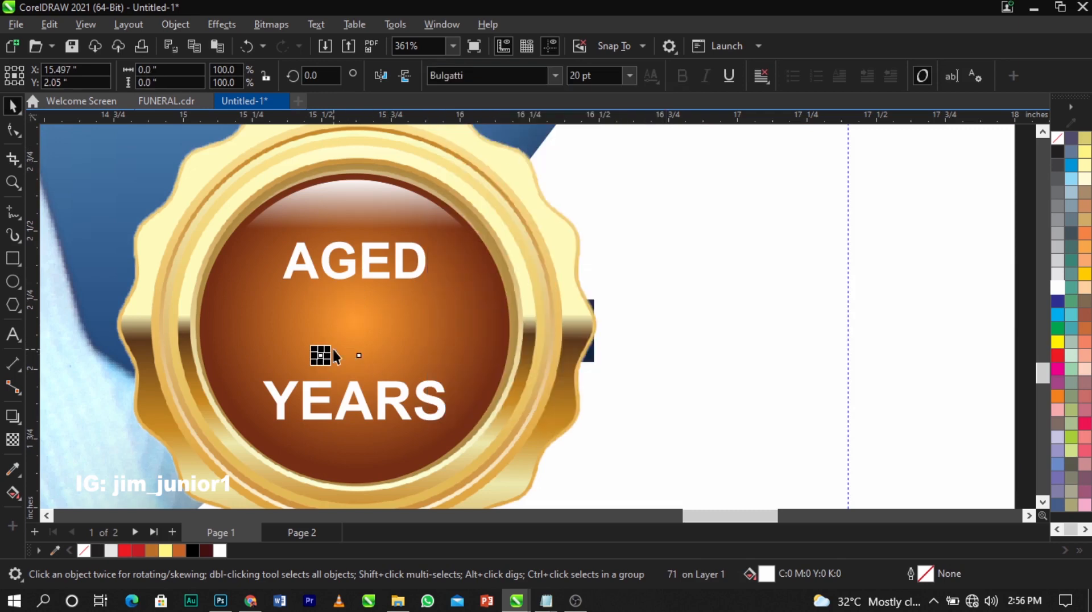
pyautogui.click(553, 76)
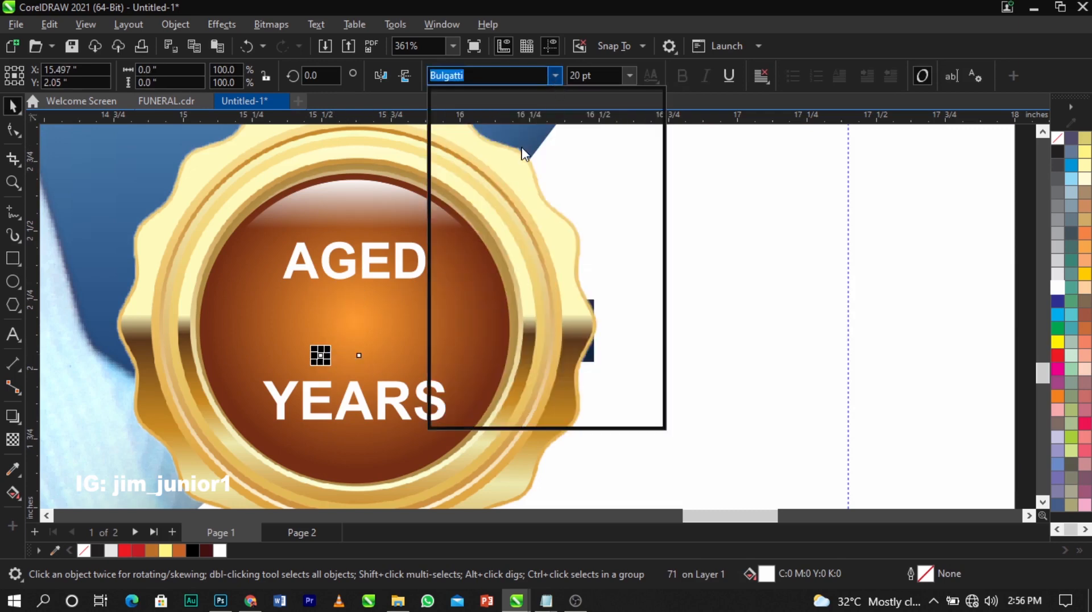
pyautogui.click(519, 165)
# Enlarge 71 to about 36 pt and shrink and respace AGED and YEARS around it
pyautogui.click(383, 332)
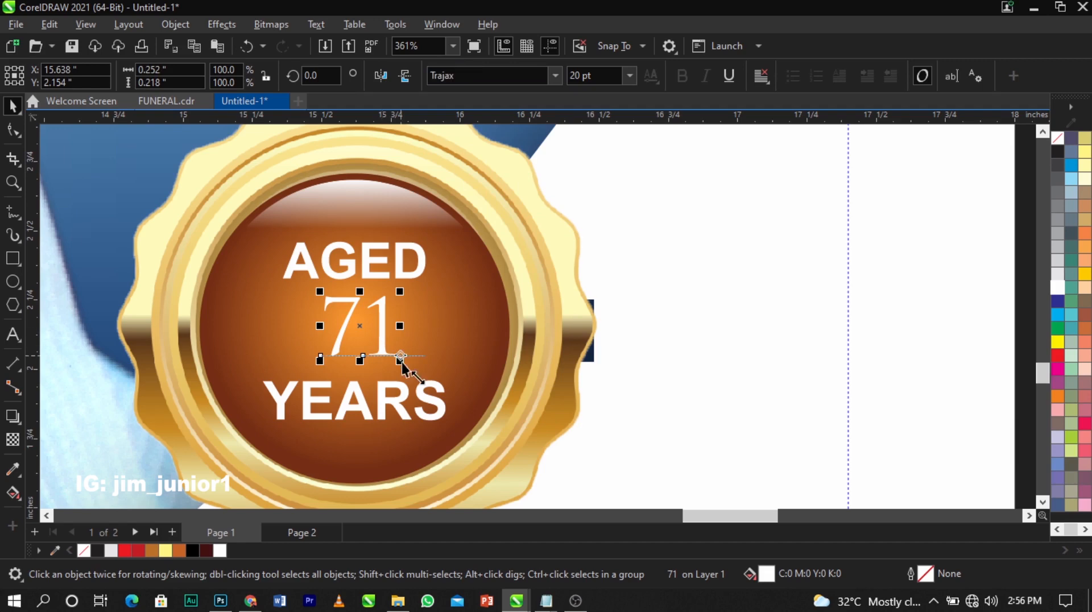
pyautogui.moveTo(402, 363); pyautogui.dragTo(428, 386)
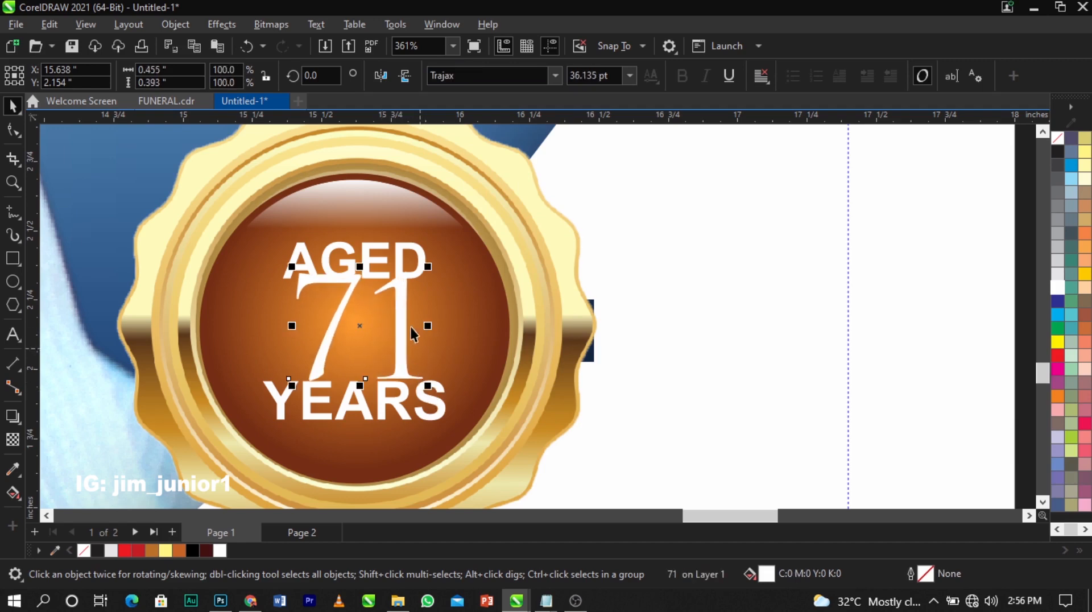
pyautogui.moveTo(399, 261)
pyautogui.mouseDown()
pyautogui.moveTo(406, 237)
pyautogui.moveTo(412, 265)
pyautogui.mouseUp()
pyautogui.click(434, 408)
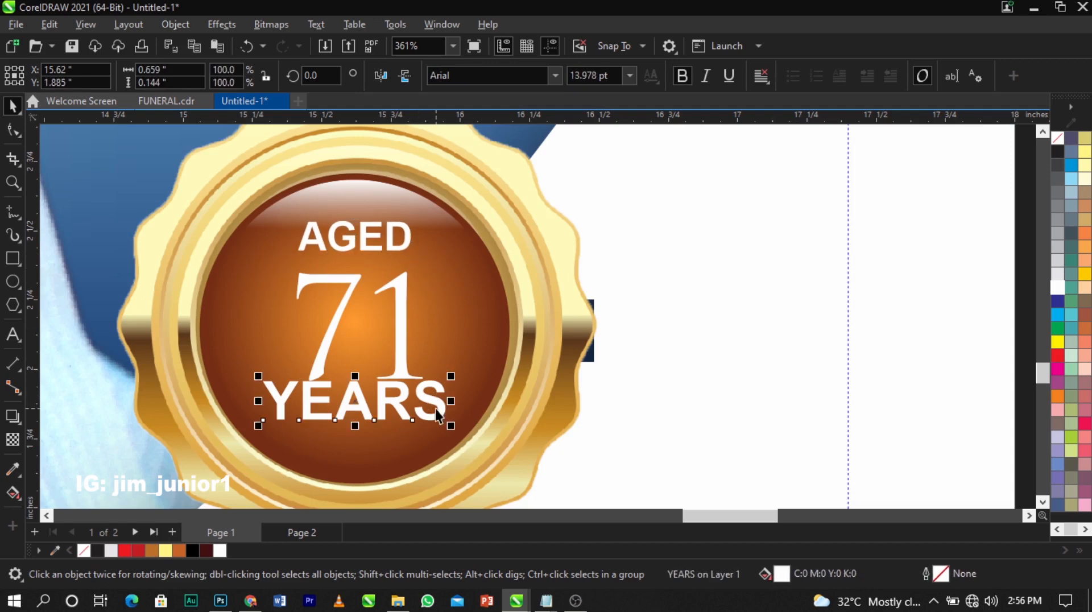
pyautogui.hotkey('ctrl', 'r')
pyautogui.moveTo(406, 387); pyautogui.dragTo(436, 393)
pyautogui.click(421, 367)
# Centre-align AGED, 71 and YEARS, group them, and centre the group in the badge circle
pyautogui.moveTo(243, 450); pyautogui.dragTo(244, 449)
pyautogui.press('c')
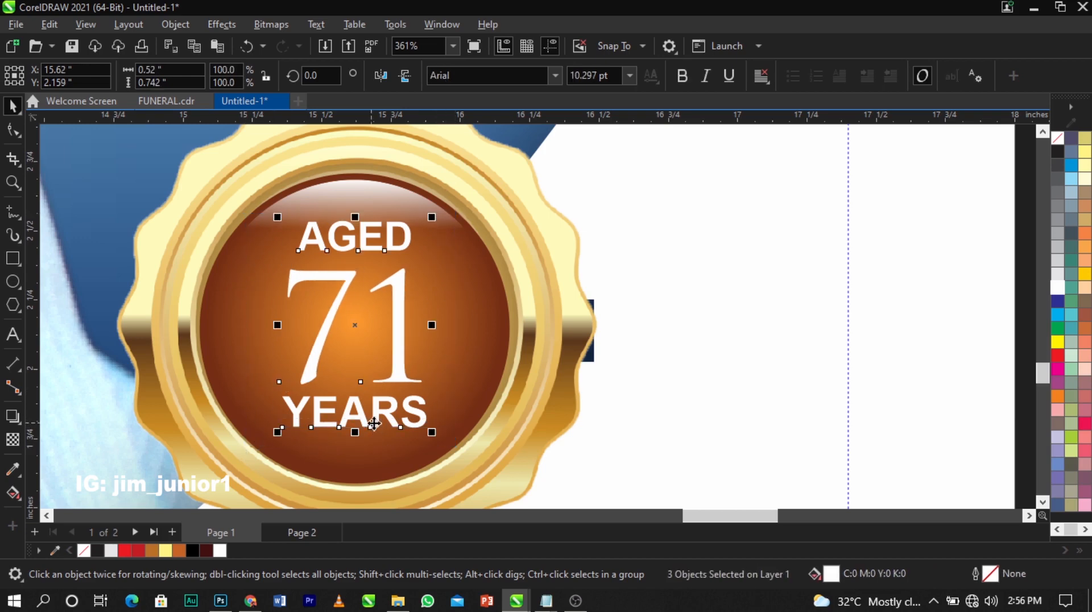
pyautogui.hotkey('ctrl', 'g')
pyautogui.keyDown('shift'); pyautogui.click(472, 368); pyautogui.keyUp('shift')
pyautogui.press('e')
pyautogui.click(524, 303)
pyautogui.scroll(-3, 518, 330)
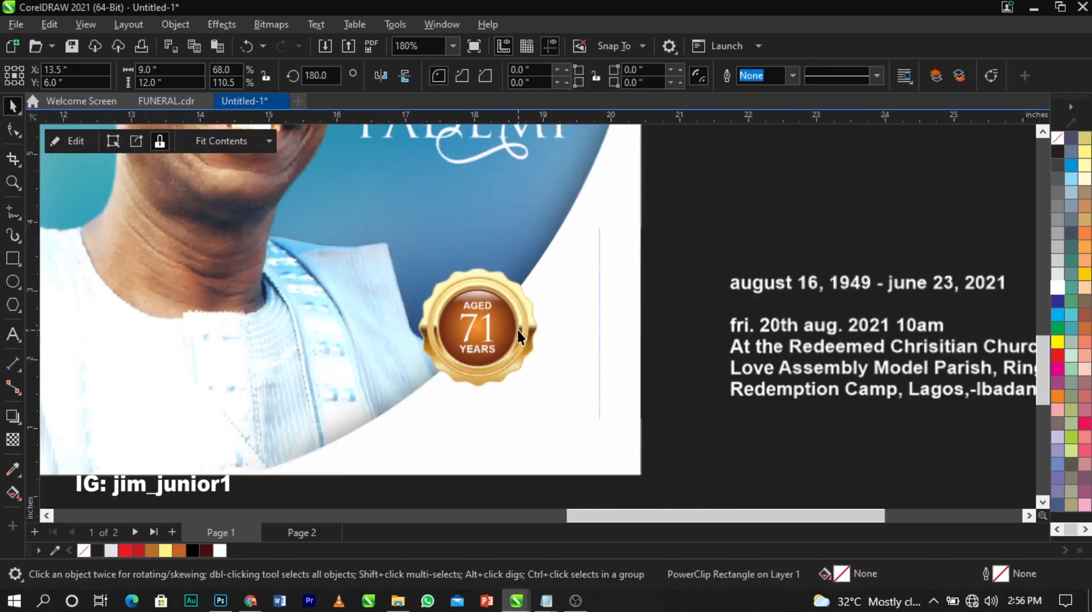
# Cut the date line from the details block and place it as separate text below the badge
pyautogui.click(654, 273)
pyautogui.scroll(-2, 467, 363)
pyautogui.press('F2')
pyautogui.moveTo(294, 257); pyautogui.dragTo(681, 388)
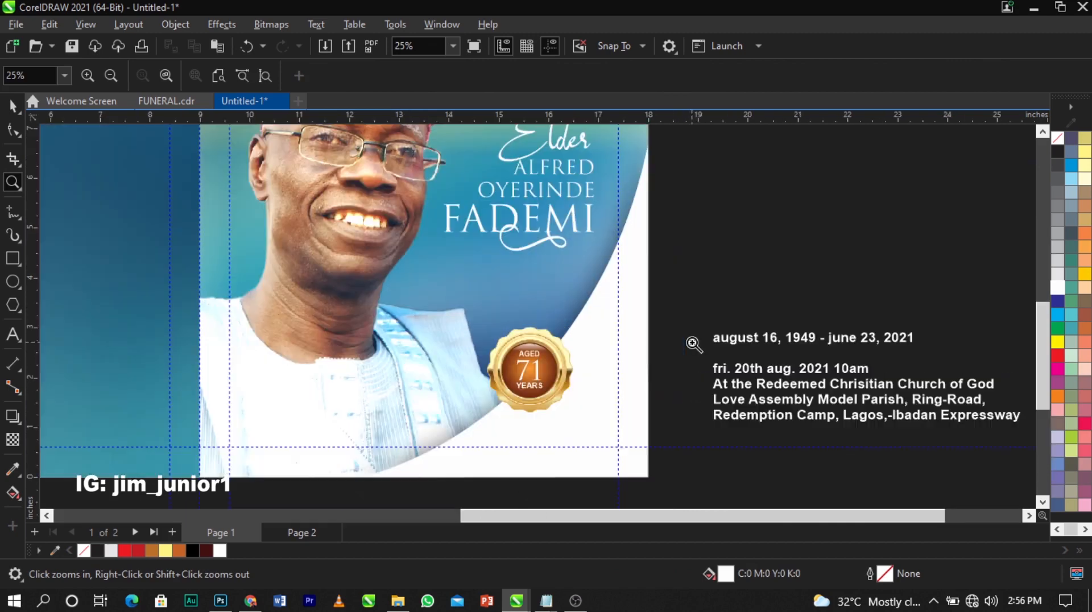
pyautogui.scroll(1, 756, 307)
pyautogui.doubleClick(802, 340)
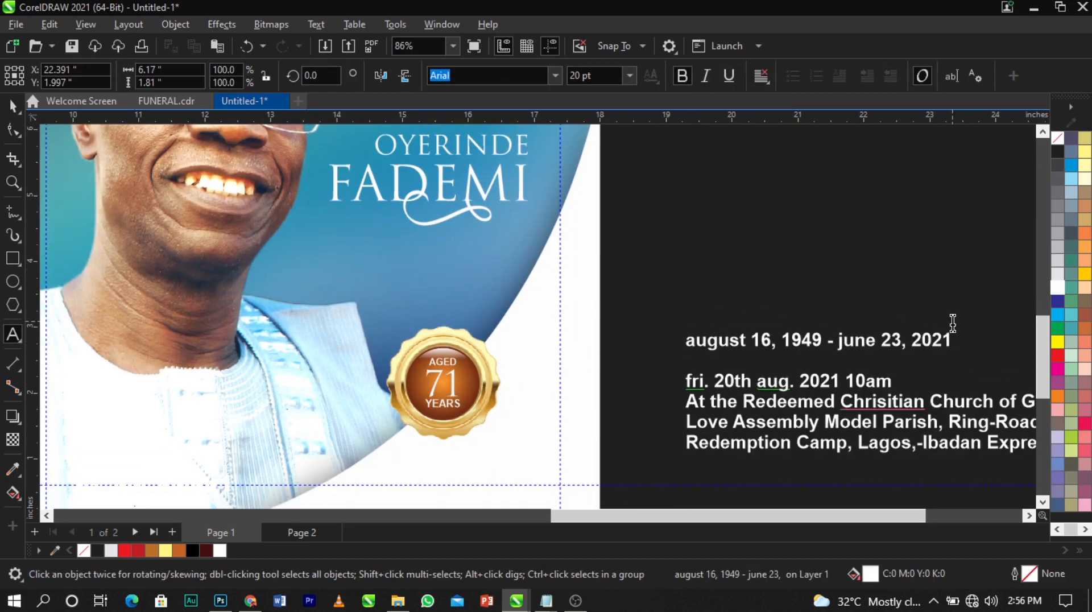
pyautogui.hotkey('ctrl', 'a')
pyautogui.press('Delete')
pyautogui.click(670, 230)
pyautogui.hotkey('ctrl', 'v')
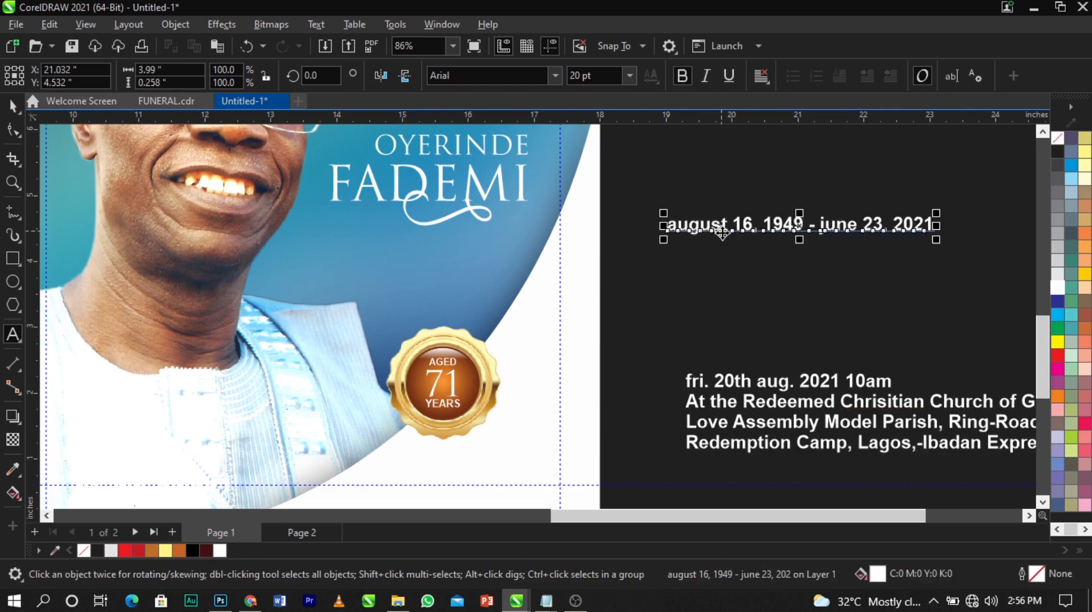
pyautogui.hotkey('ctrl', 'space')
pyautogui.moveTo(722, 231); pyautogui.dragTo(445, 470)
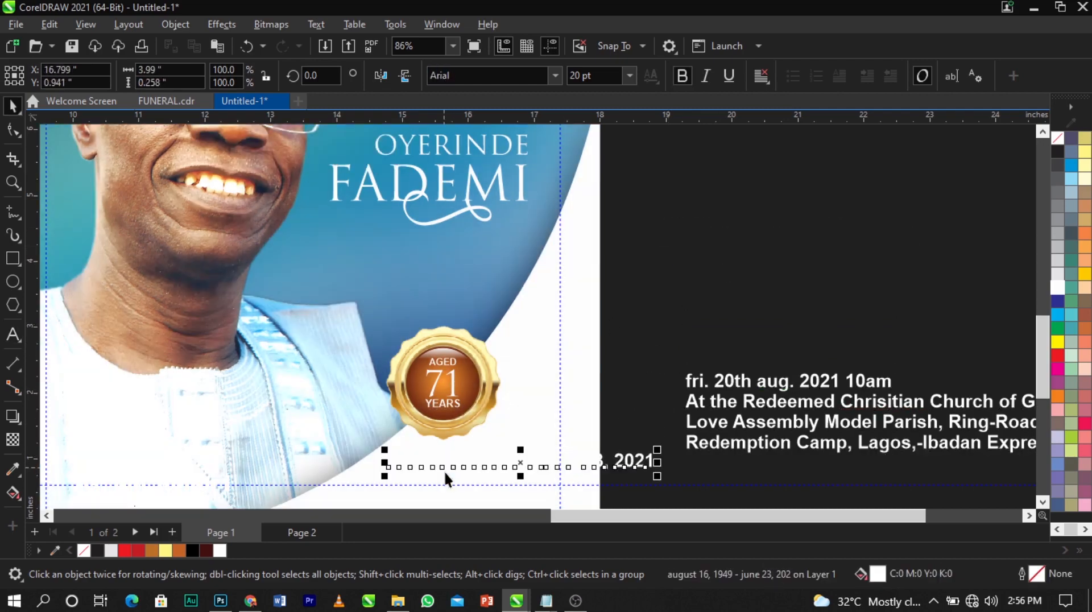
# Make the date text black, shrink it to about 7.5 pt, and capitalise its first letter
pyautogui.click(199, 552)
pyautogui.press('F2')
pyautogui.moveTo(234, 378); pyautogui.dragTo(709, 531)
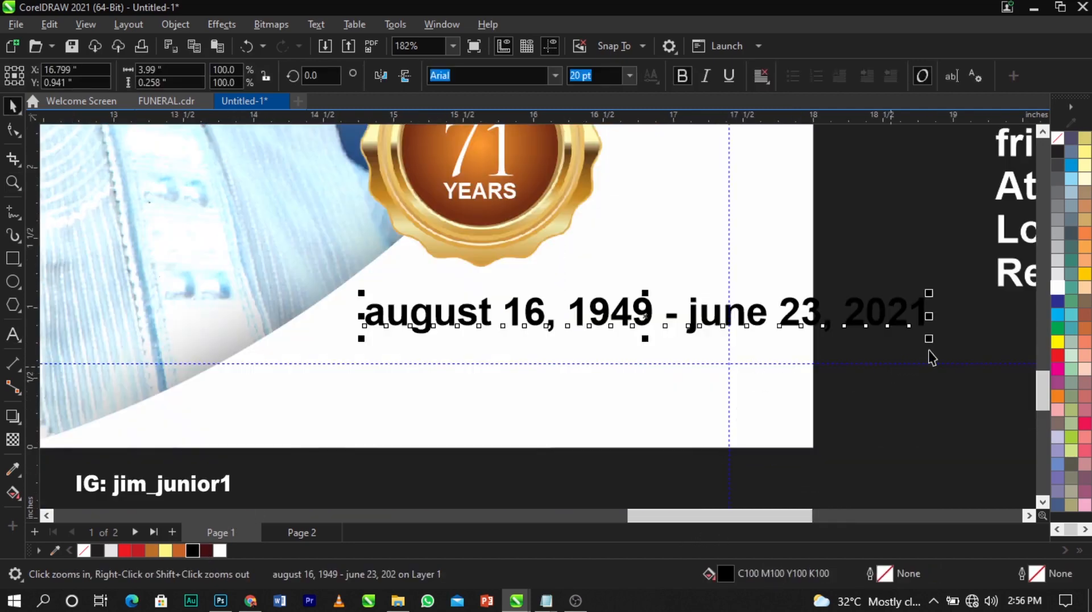
pyautogui.moveTo(929, 340); pyautogui.dragTo(581, 316)
pyautogui.doubleClick(580, 312)
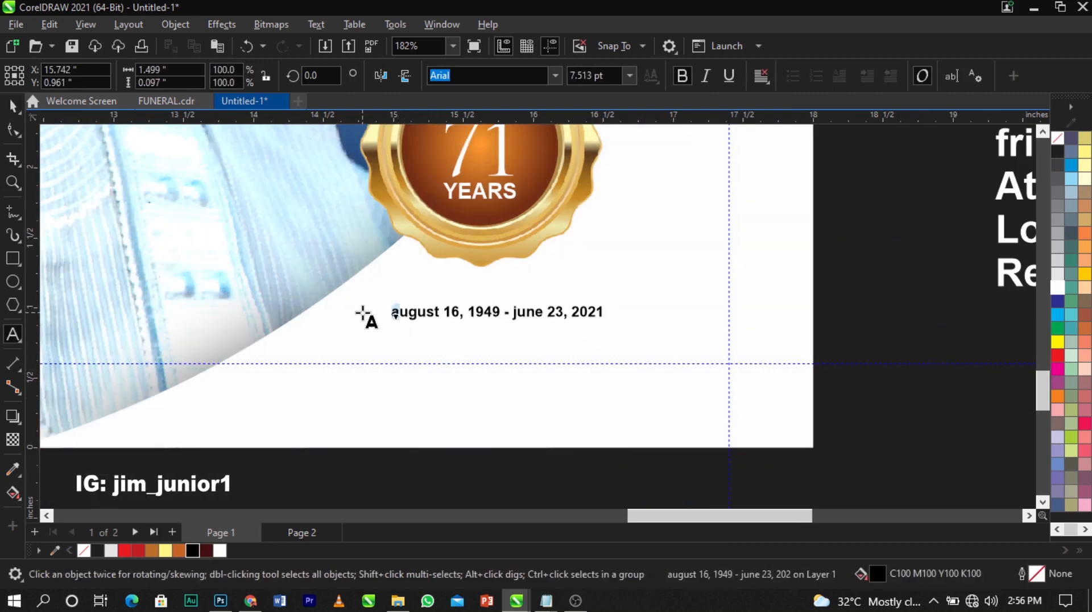
pyautogui.press('Delete')
pyautogui.write('A')
pyautogui.press('Escape')
# Set the date line 'August 16, 1949 - June 23, 2021' in Trajax
pyautogui.click(555, 76)
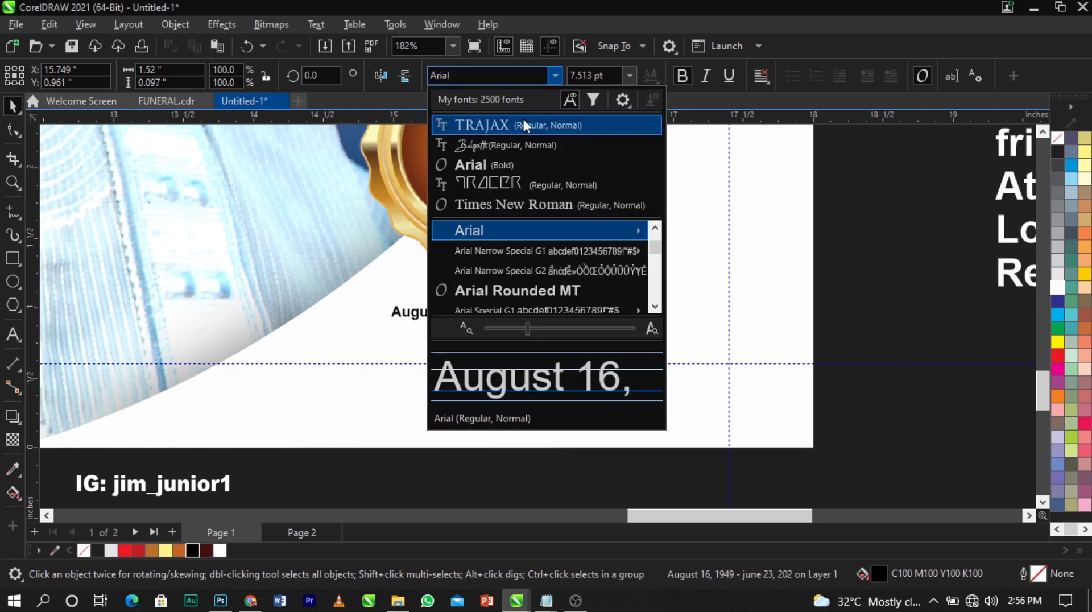
pyautogui.click(524, 125)
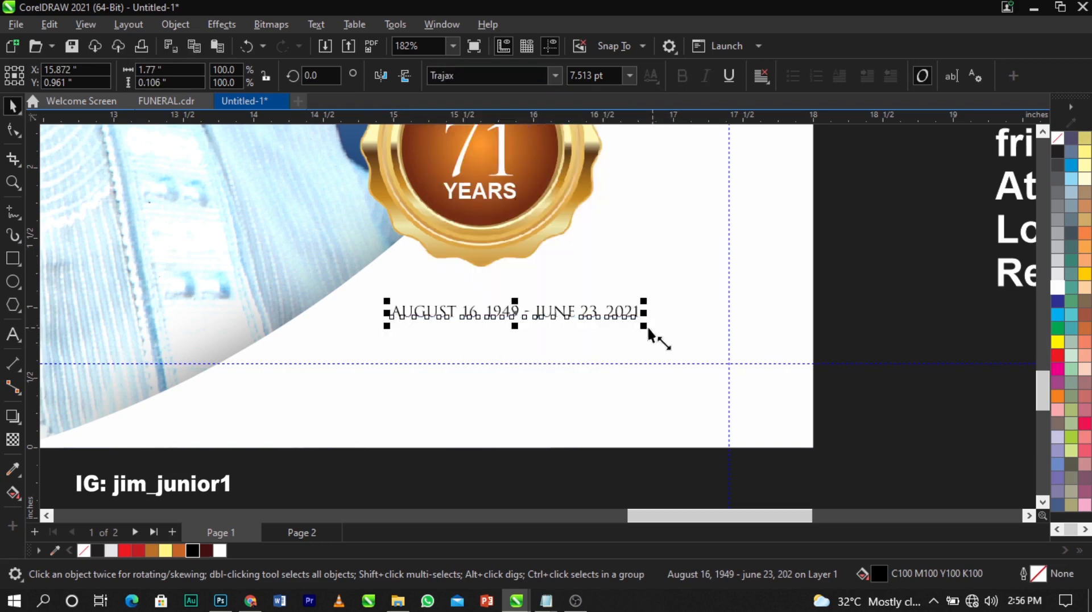
pyautogui.moveTo(641, 328); pyautogui.dragTo(664, 340)
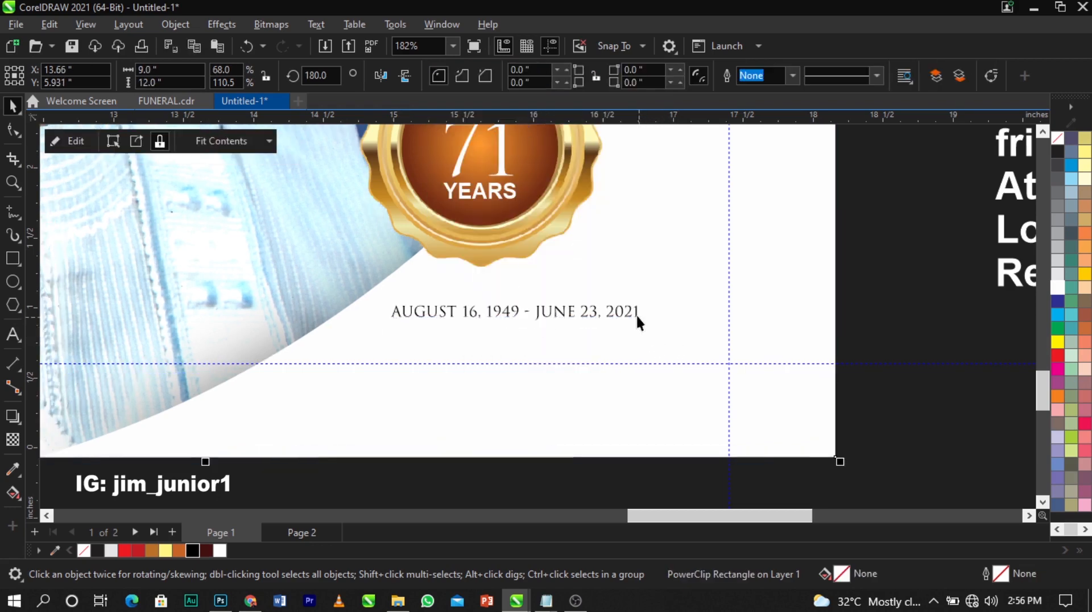
pyautogui.hotkey('ctrl', 'z')
pyautogui.click(637, 314)
pyautogui.scroll(-3, 670, 336)
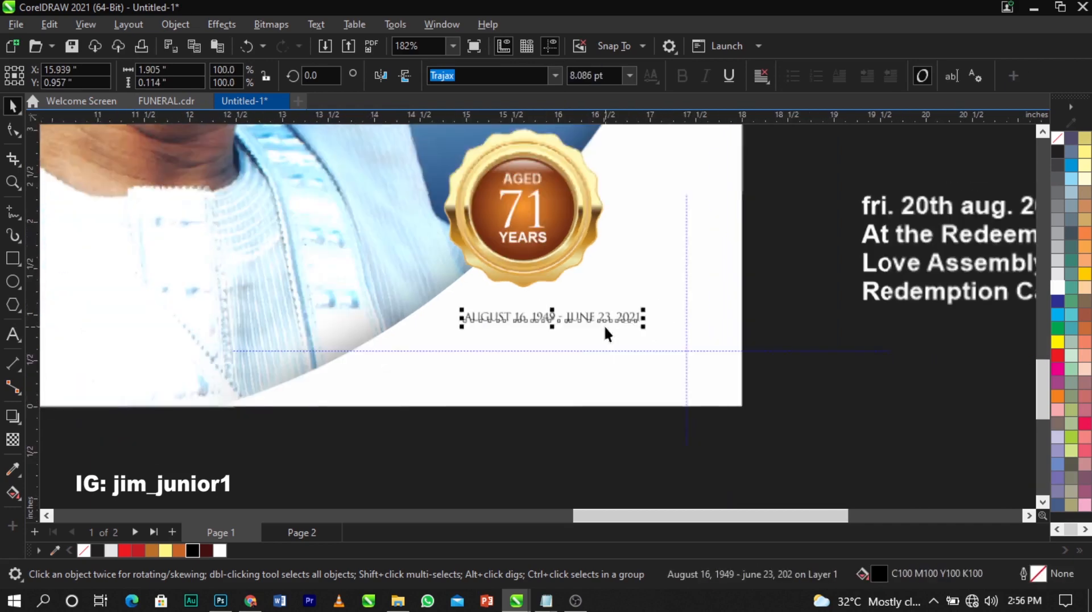
pyautogui.click(736, 326)
# Remove the blank lines from the service details, move them onto the cover, and make them black
pyautogui.scroll(-2, 756, 319)
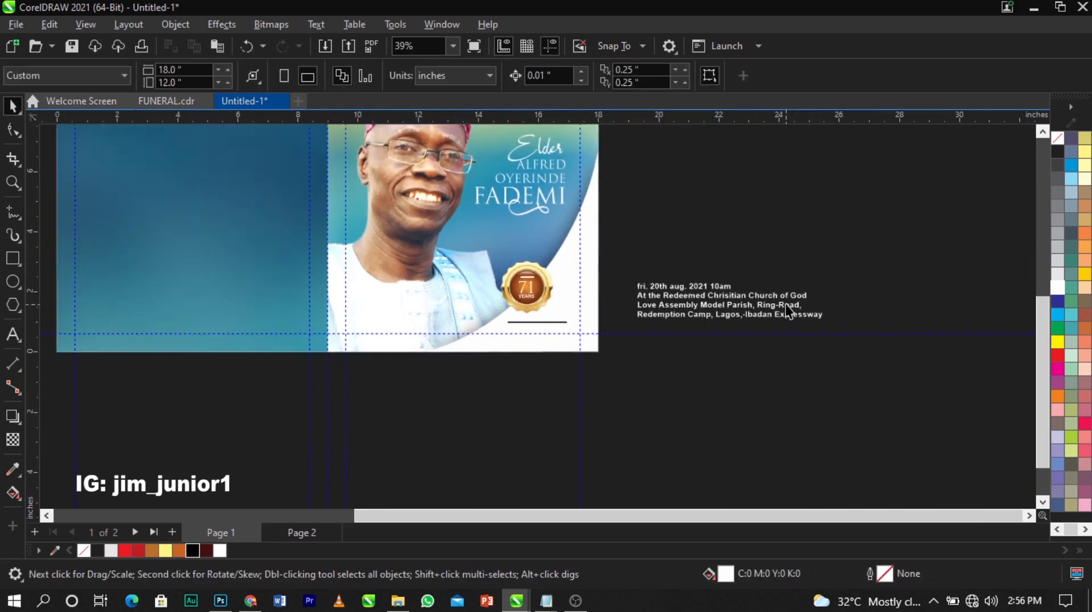
pyautogui.scroll(1, 740, 307)
pyautogui.doubleClick(740, 310)
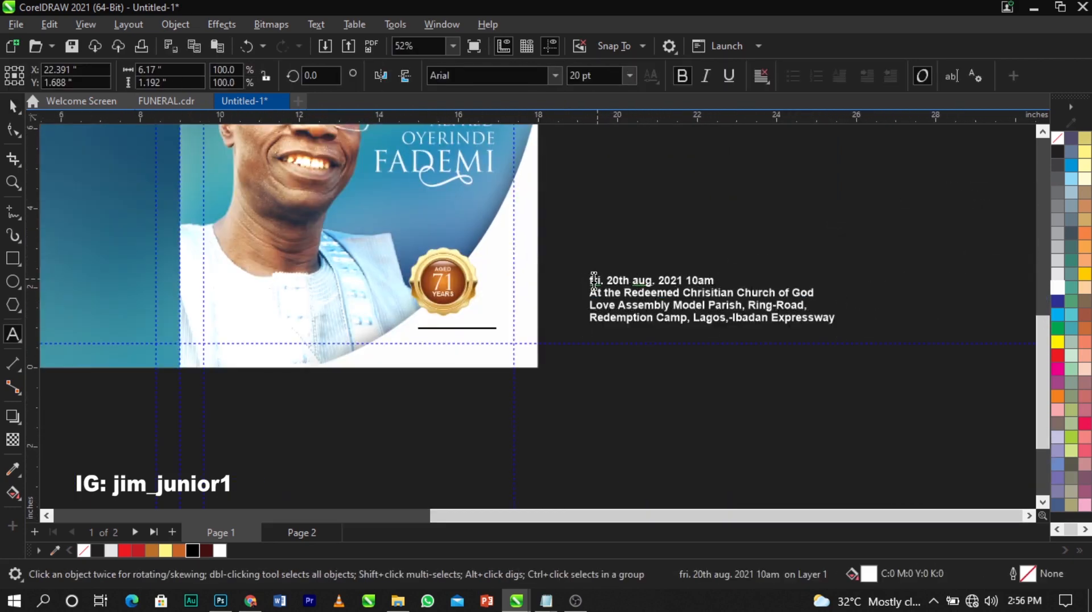
pyautogui.press('BackSpace')
pyautogui.press('BackSpace')
pyautogui.press('BackSpace')
pyautogui.press('BackSpace')
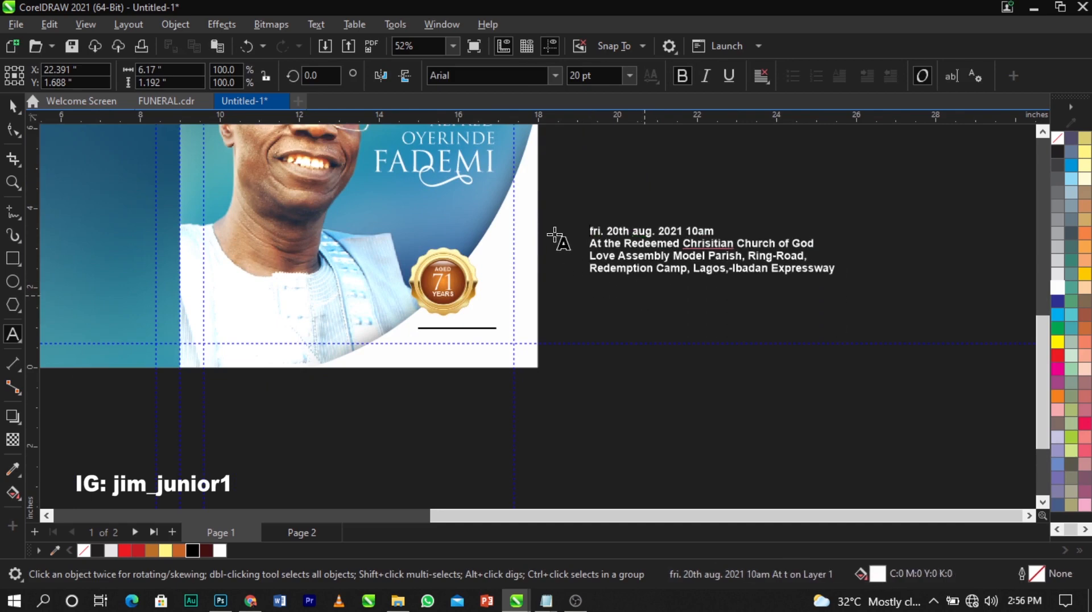
pyautogui.hotkey('ctrl', 'space')
pyautogui.moveTo(750, 268); pyautogui.dragTo(340, 343)
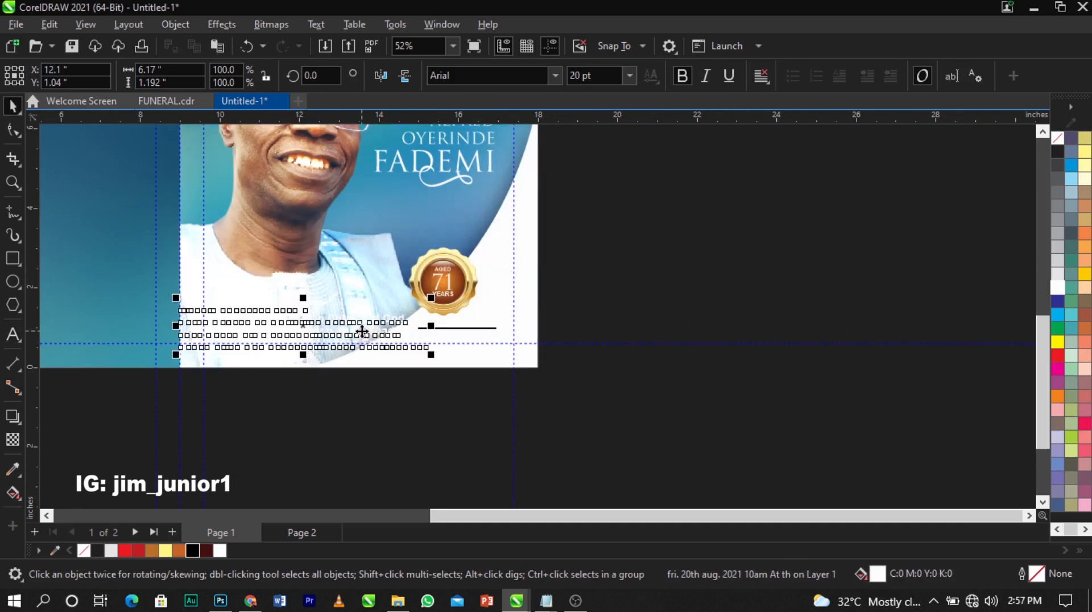
pyautogui.click(195, 551)
# Set the service details in a Futura font, shrinking them and shifting them right
pyautogui.press('z')
pyautogui.moveTo(129, 276); pyautogui.dragTo(477, 387)
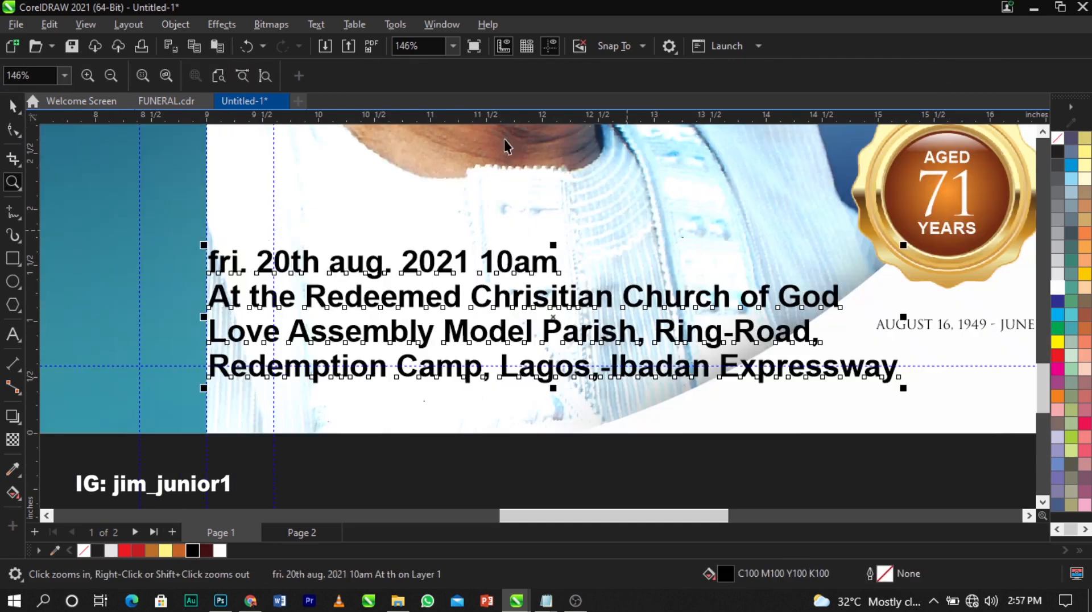
pyautogui.press('space')
pyautogui.press('space')
pyautogui.press('space')
pyautogui.click(483, 75)
pyautogui.write('Futura LT')
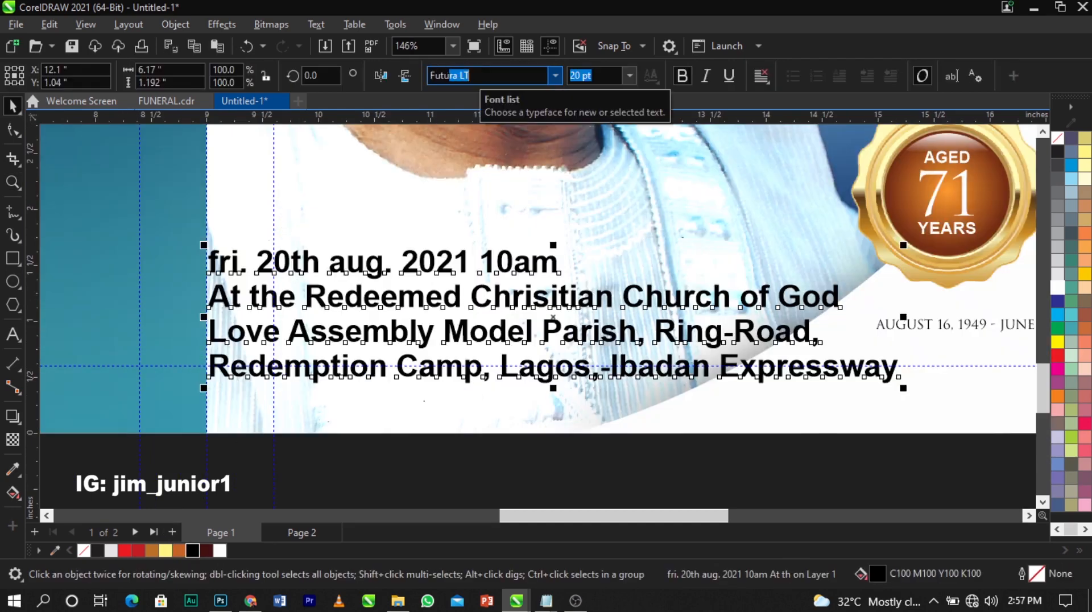
pyautogui.moveTo(840, 421); pyautogui.dragTo(519, 324)
# Split the date line out of the address block into its own text above it
pyautogui.doubleClick(519, 324)
pyautogui.scroll(1, 331, 285)
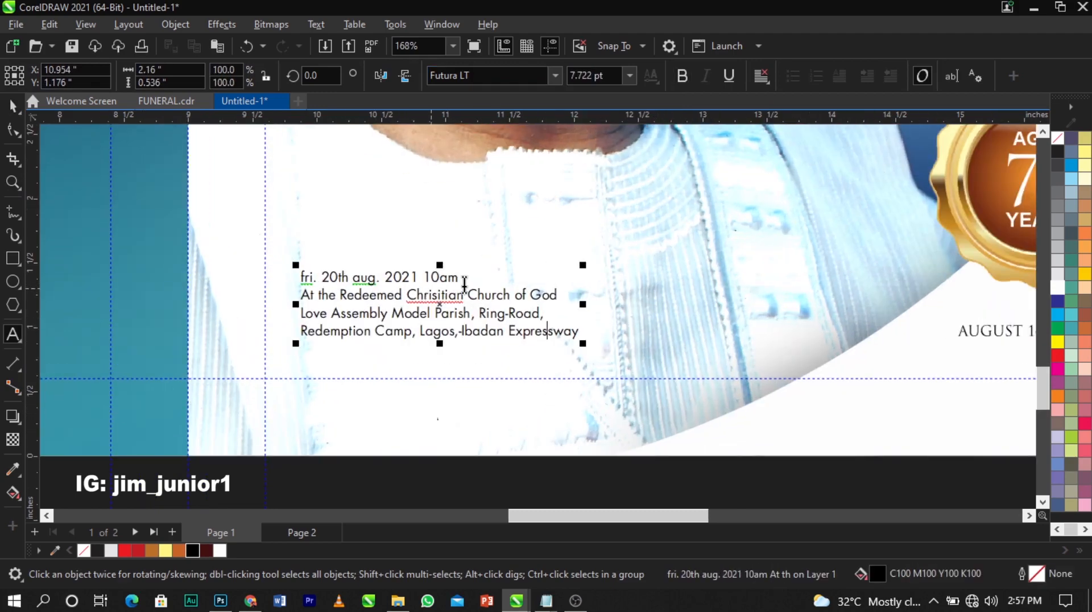
pyautogui.moveTo(465, 284); pyautogui.dragTo(273, 275)
pyautogui.hotkey('ctrl', 'c')
pyautogui.press('Delete')
pyautogui.click(337, 228)
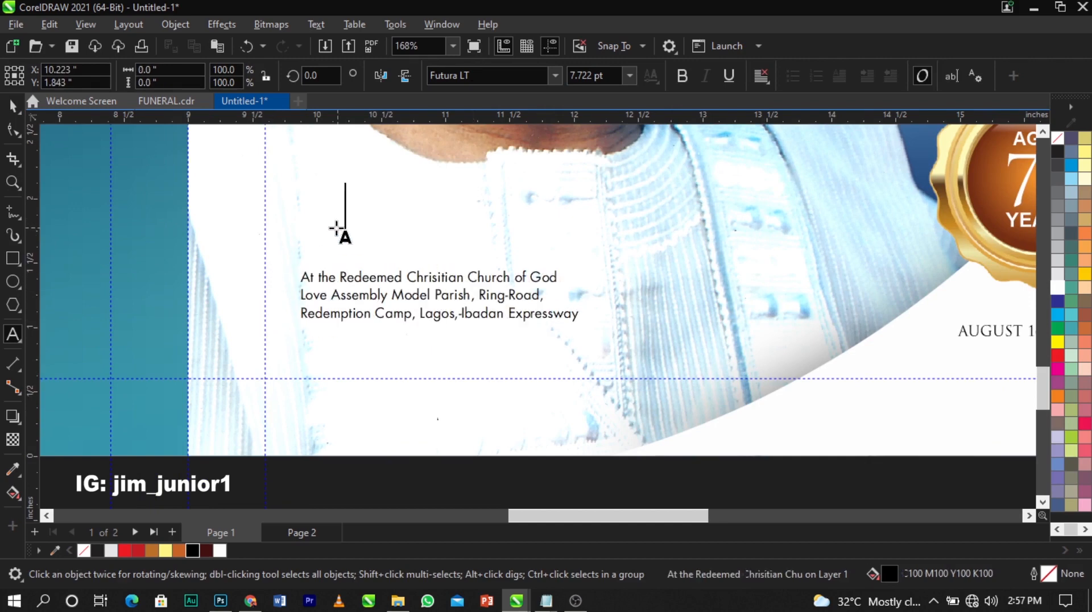
pyautogui.hotkey('ctrl', 'v')
pyautogui.moveTo(365, 283); pyautogui.dragTo(354, 298)
pyautogui.click(399, 217)
# Capitalise 'Aug' and 'Fri' so the line reads 'Fri. 20th Aug. 2021 10am'
pyautogui.click(405, 217)
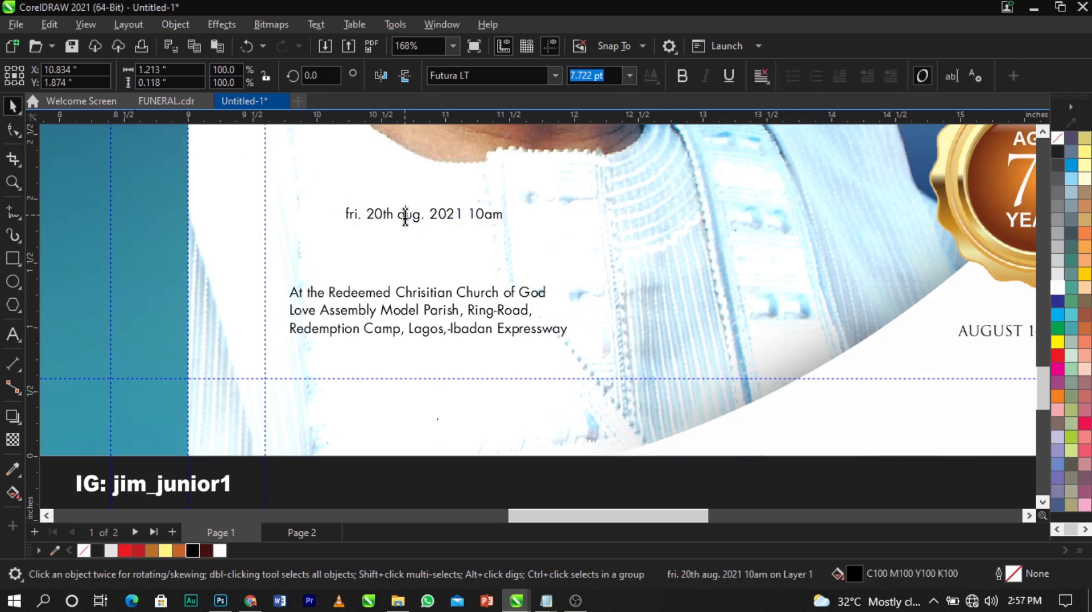
pyautogui.click(405, 217)
pyautogui.press('BackSpace')
pyautogui.write('A')
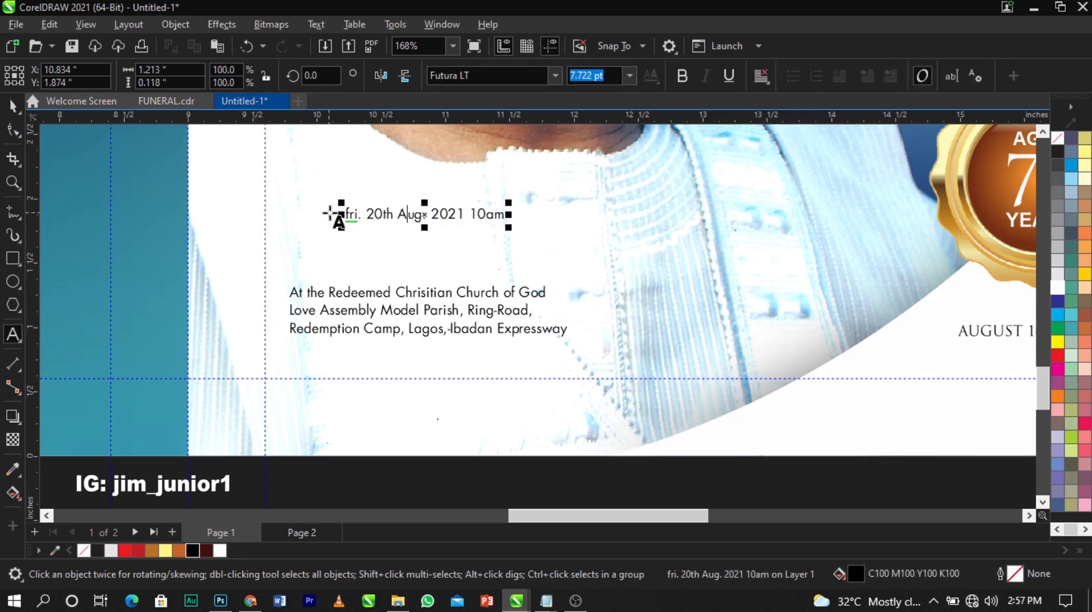
pyautogui.click(349, 215)
pyautogui.press('BackSpace')
pyautogui.write('F')
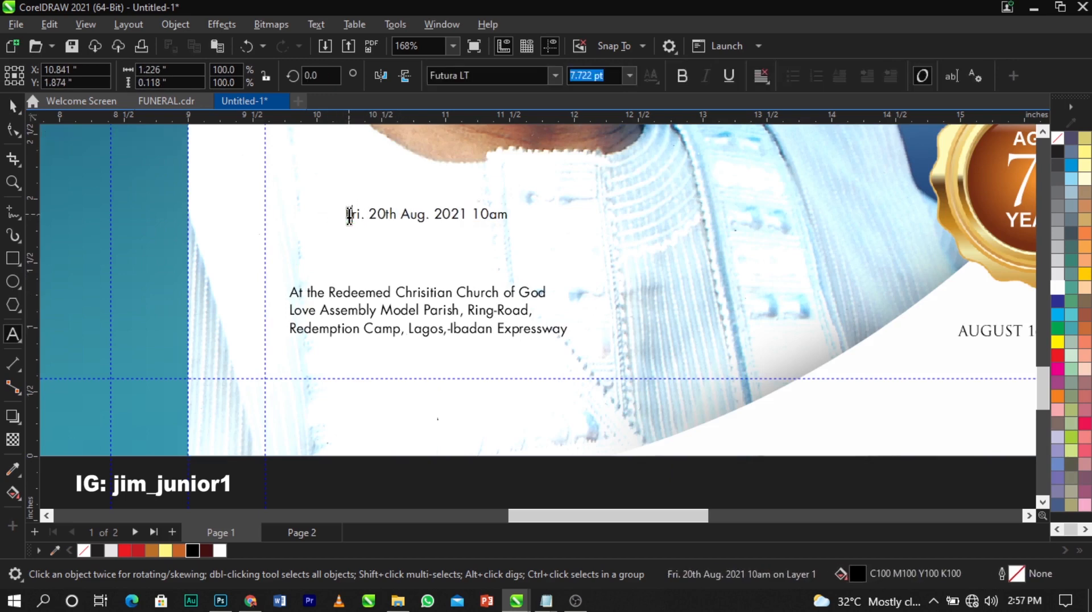
pyautogui.click(405, 263)
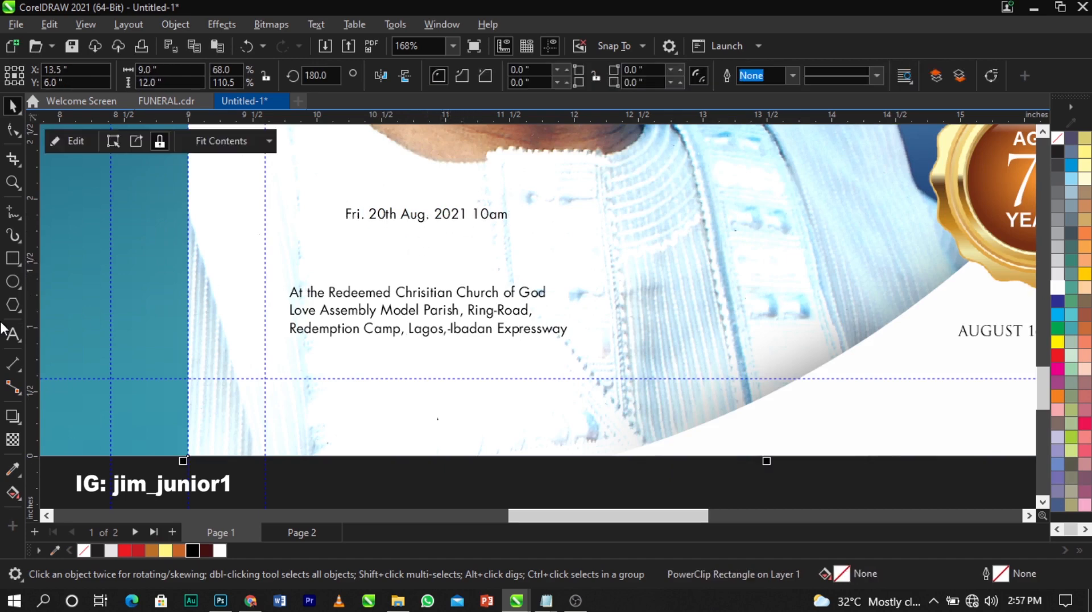
# Draw a thin bar from the page edge under the date, temporarily filled black
pyautogui.click(13, 258)
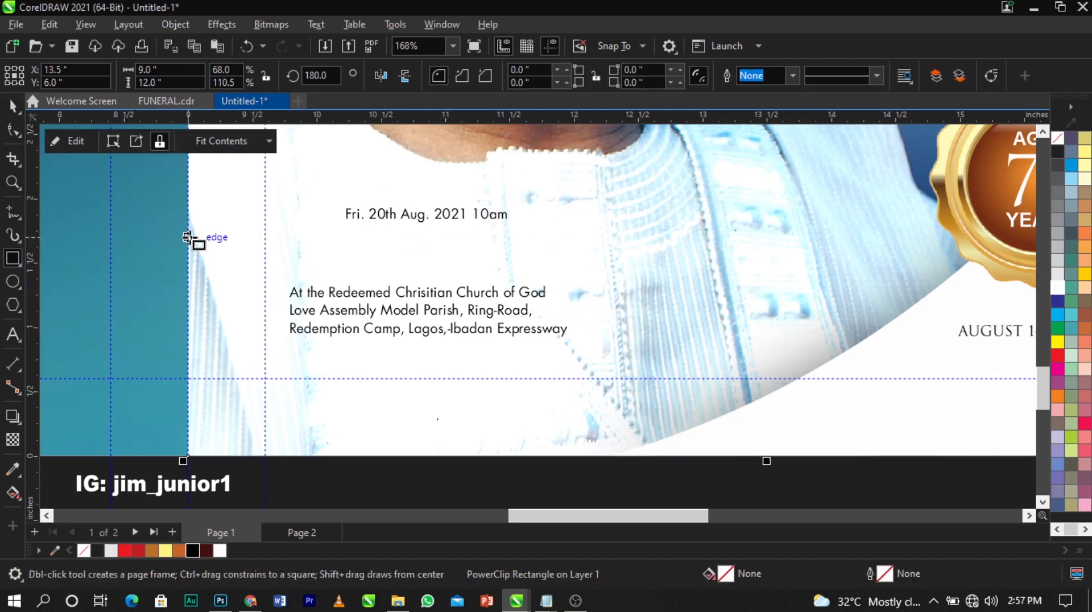
pyautogui.moveTo(188, 237)
pyautogui.mouseDown()
pyautogui.moveTo(527, 272)
pyautogui.moveTo(565, 264)
pyautogui.moveTo(512, 267)
pyautogui.mouseUp()
pyautogui.press('space')
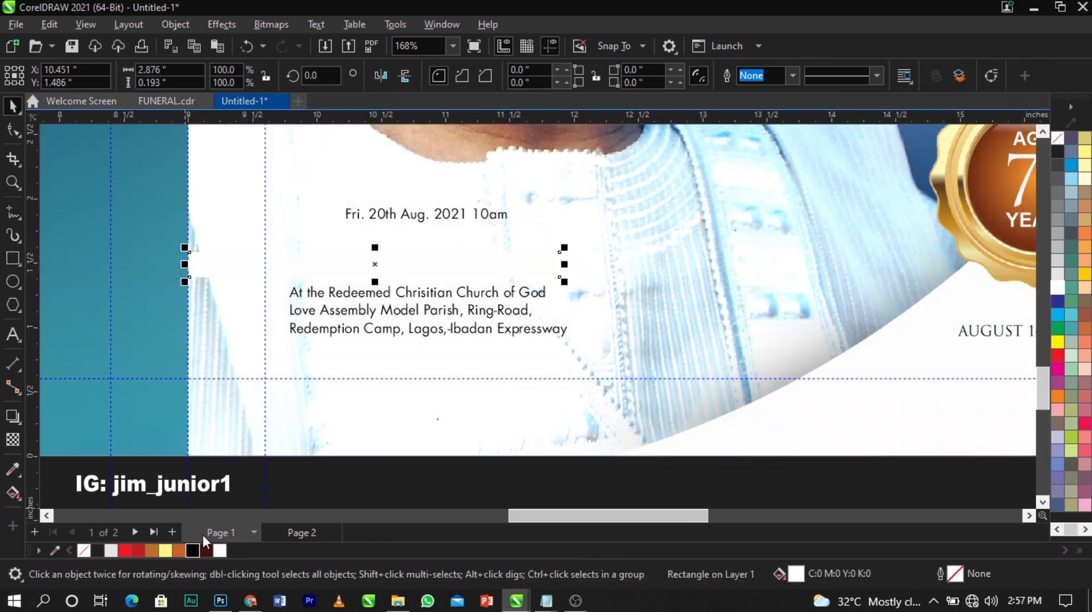
pyautogui.click(200, 549)
pyautogui.click(490, 499)
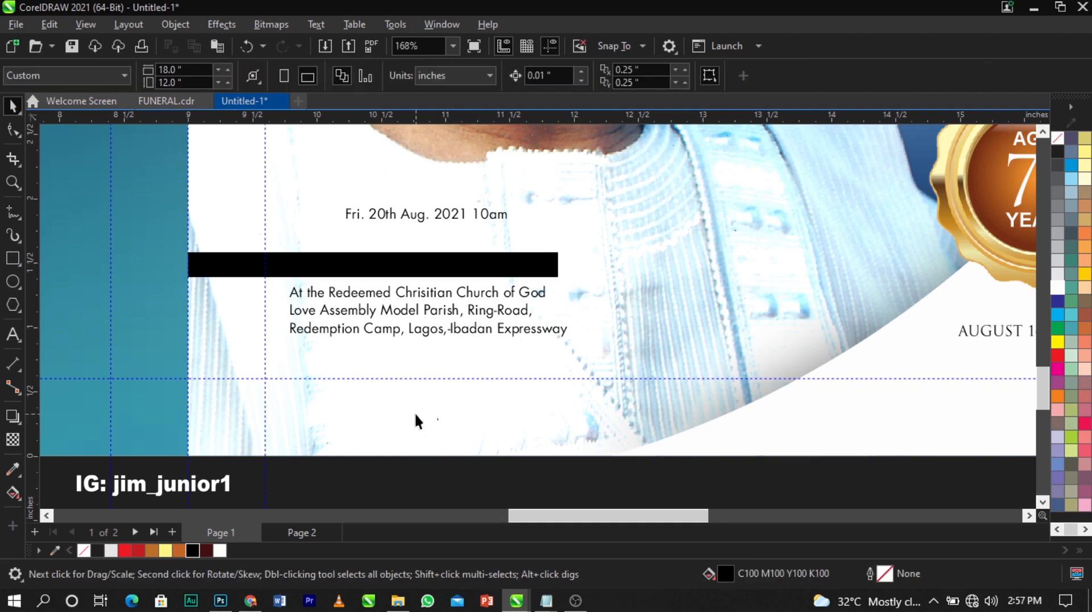
pyautogui.scroll(-2, 414, 415)
pyautogui.scroll(-5, 523, 322)
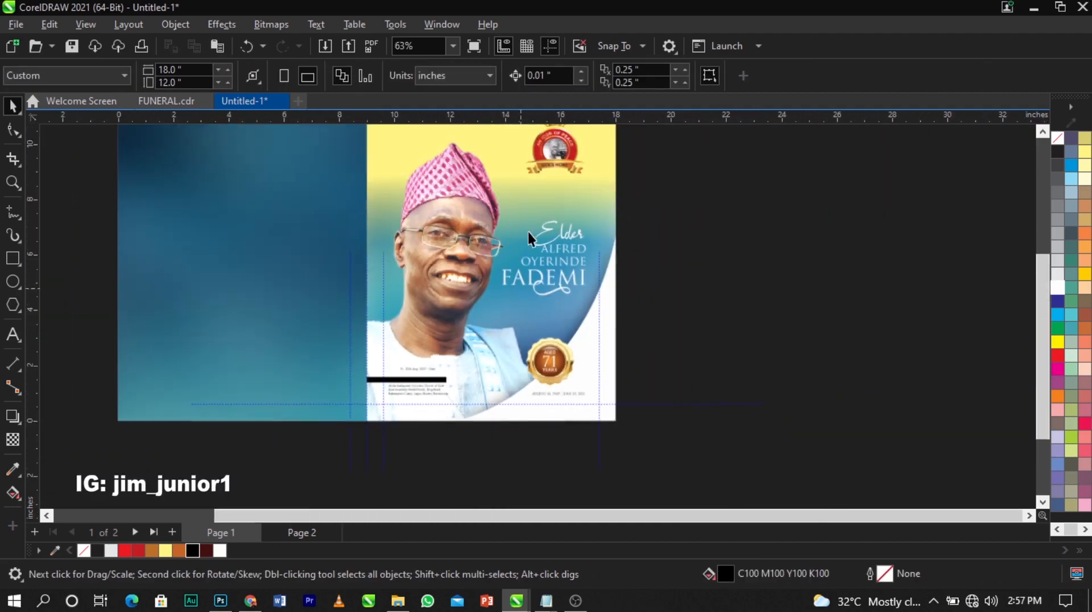
# Fill the bar with the pink eyedropped from the cap and widen it slightly to the right
pyautogui.click(11, 470)
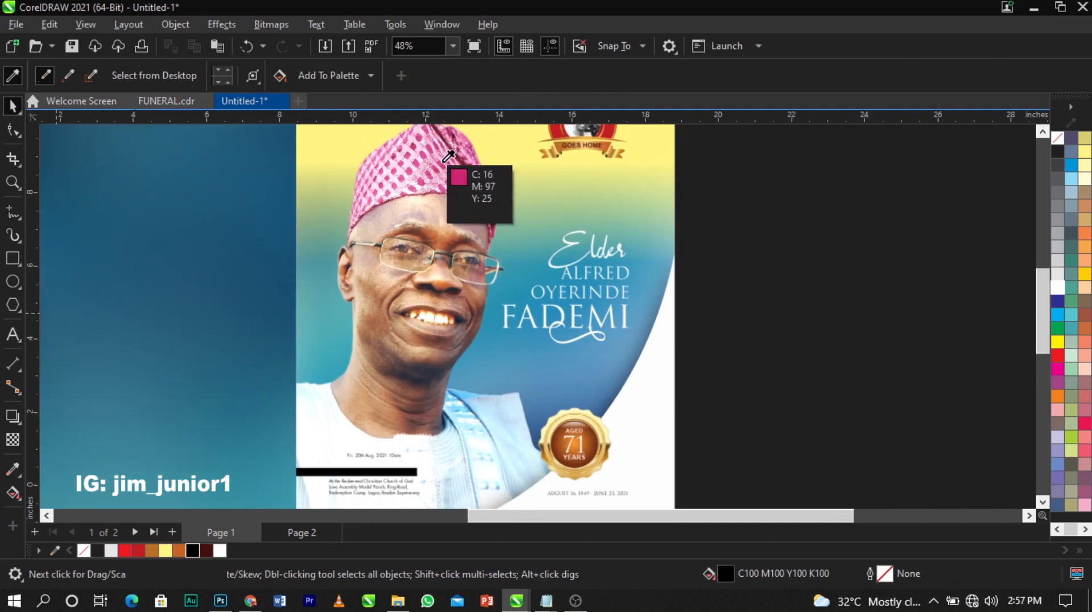
pyautogui.scroll(3, 447, 171)
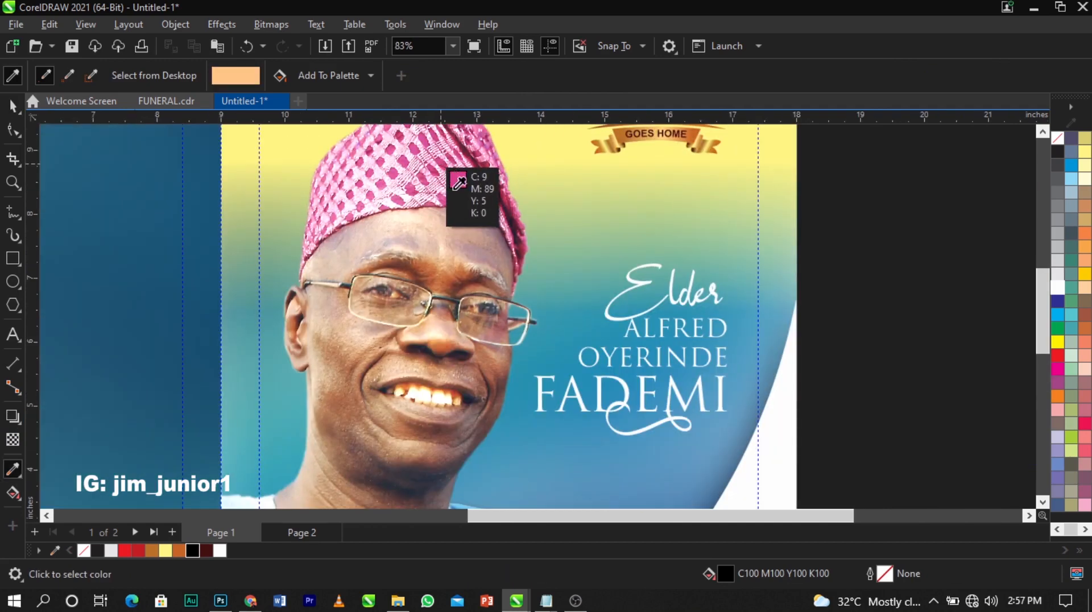
pyautogui.click(510, 214)
pyautogui.scroll(-2, 489, 222)
pyautogui.scroll(5, 383, 395)
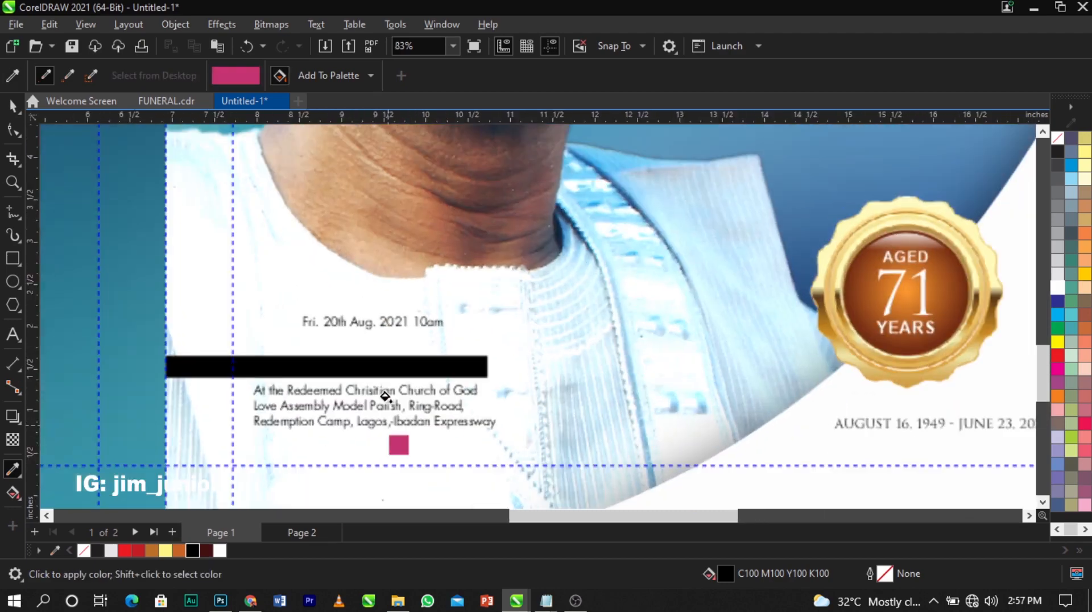
pyautogui.click(396, 368)
pyautogui.press('space')
pyautogui.click(470, 371)
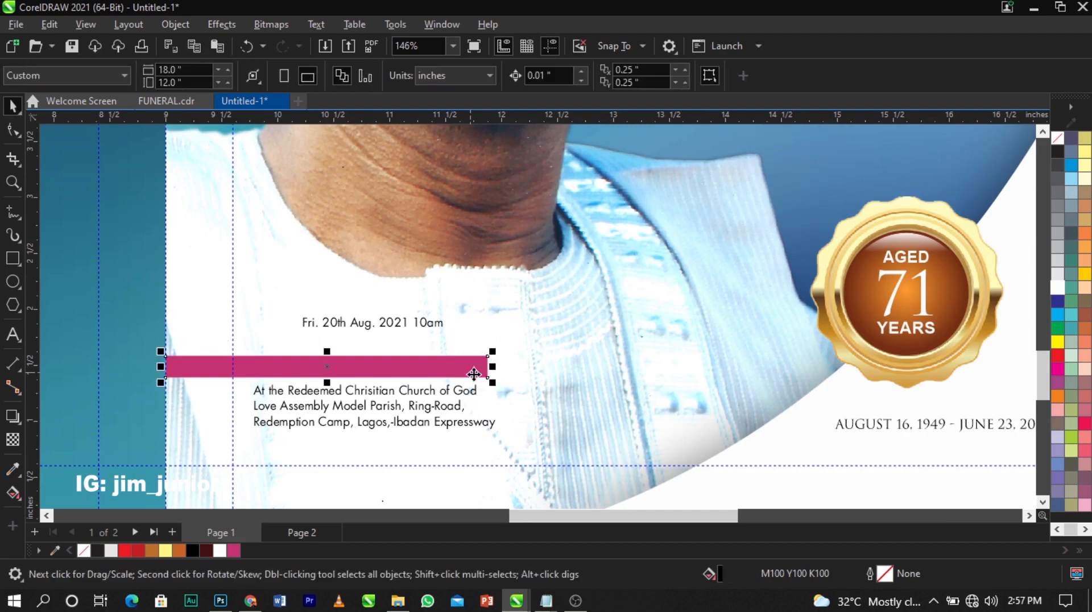
pyautogui.scroll(3, 483, 371)
pyautogui.moveTo(502, 364); pyautogui.dragTo(516, 361)
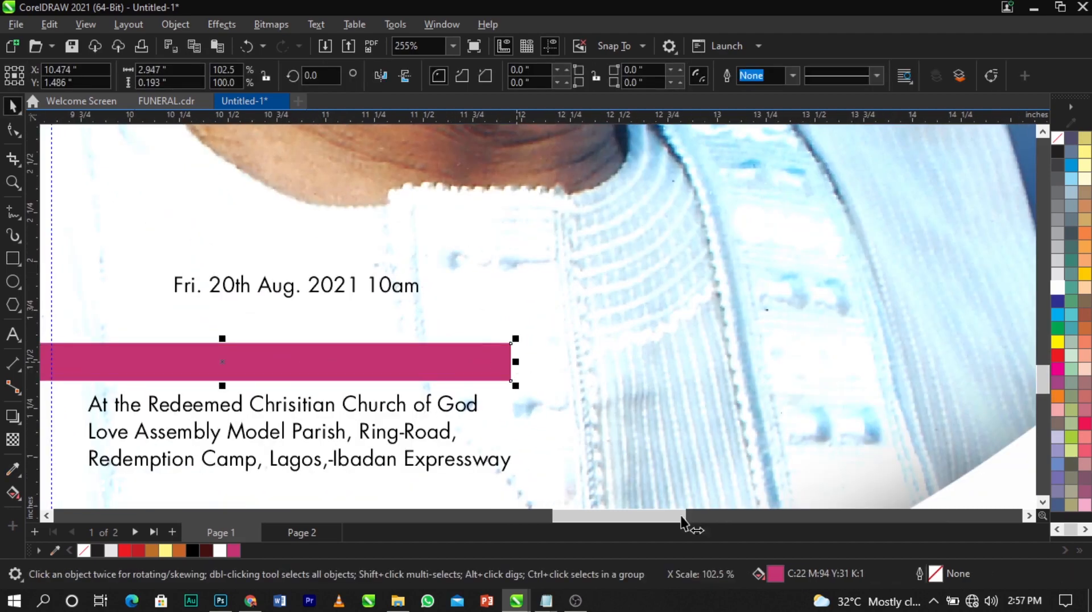
# Darken the bar's fill to crimson C23 M100 Y52 K9 and move the date onto it
pyautogui.doubleClick(796, 575)
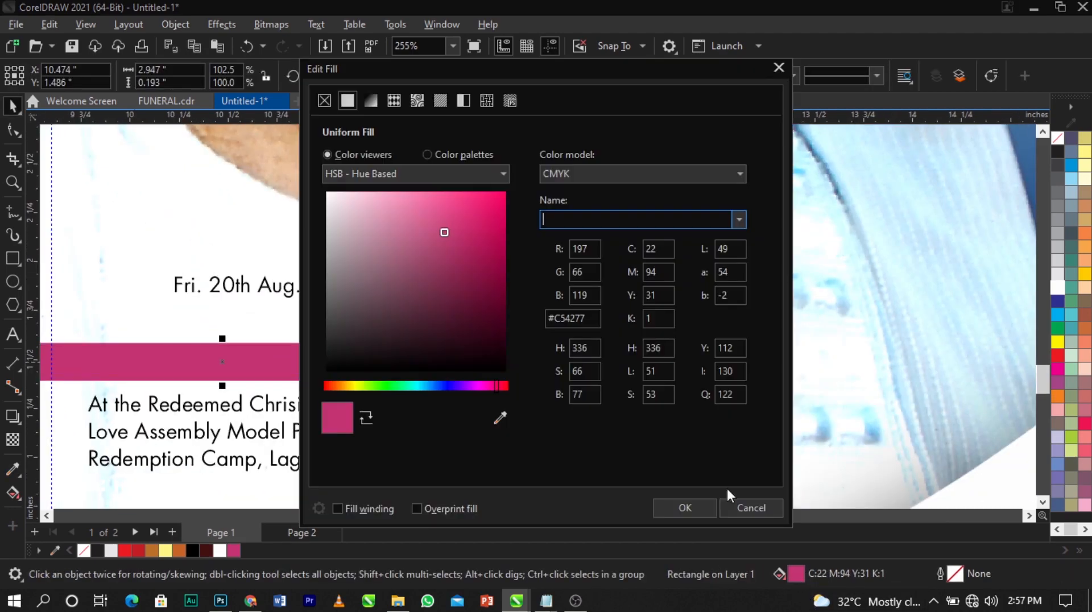
pyautogui.click(474, 244)
pyautogui.click(480, 245)
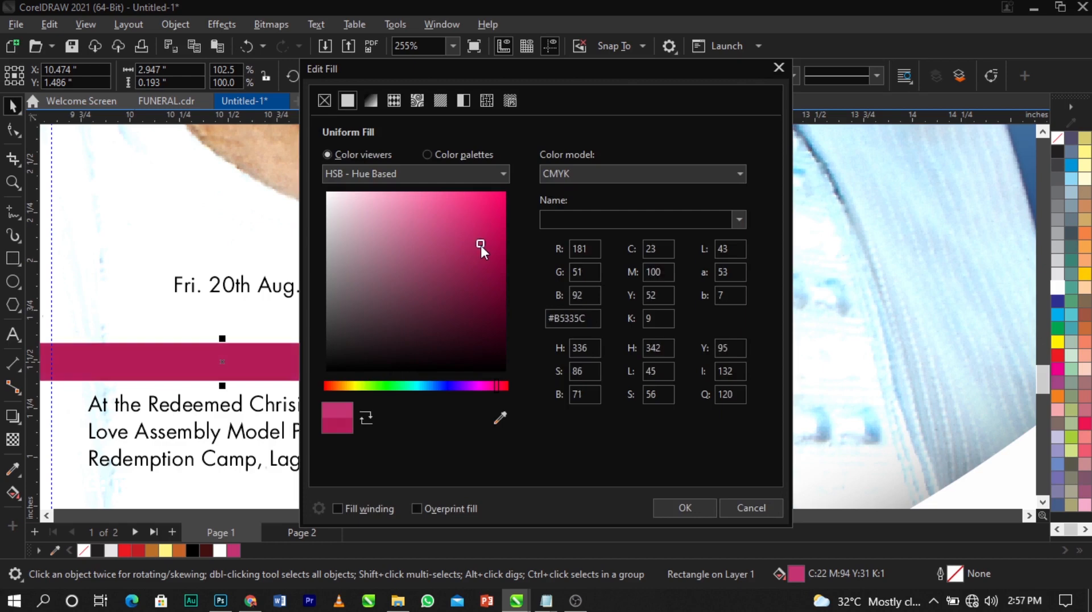
pyautogui.click(685, 507)
pyautogui.scroll(-3, 609, 300)
pyautogui.moveTo(458, 284); pyautogui.dragTo(457, 334)
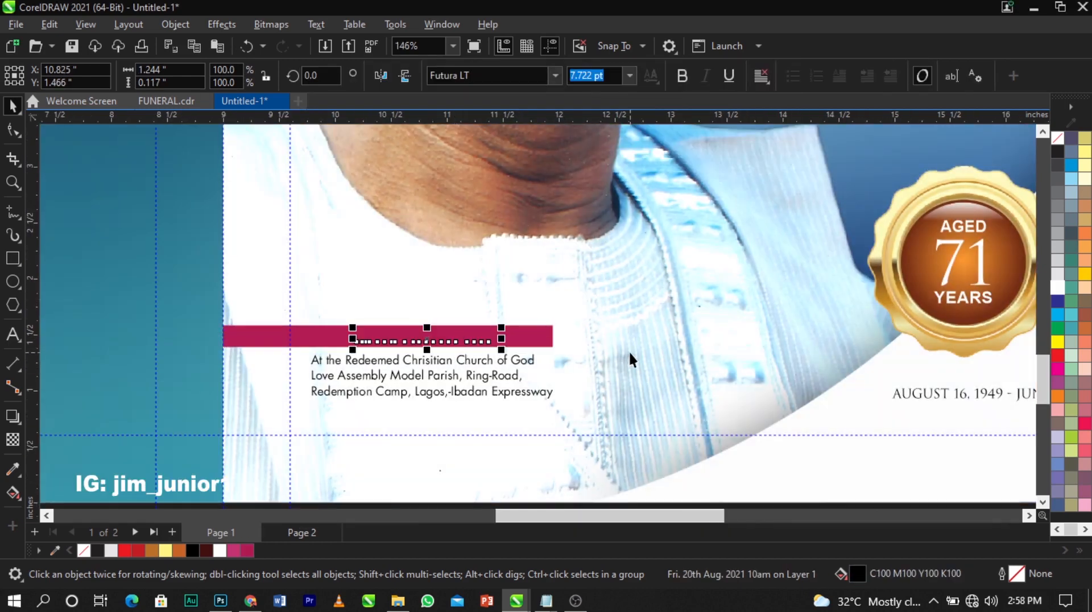
# Make the date bold white and uppercase it to 'FRI. 20TH AUG. 2021 10AM'
pyautogui.scroll(1, 629, 349)
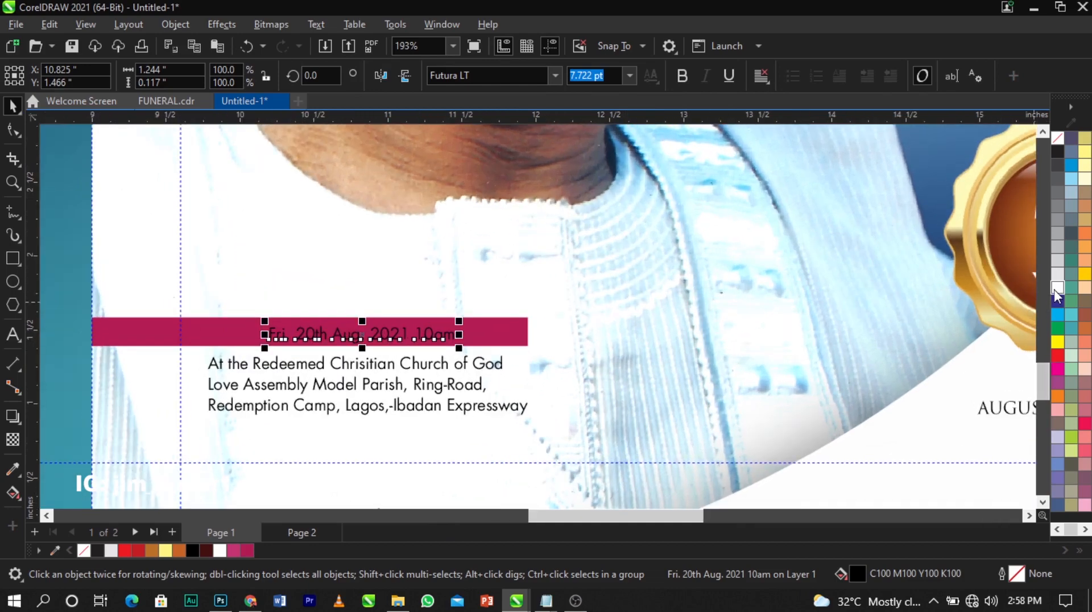
pyautogui.click(1057, 288)
pyautogui.scroll(1, 413, 334)
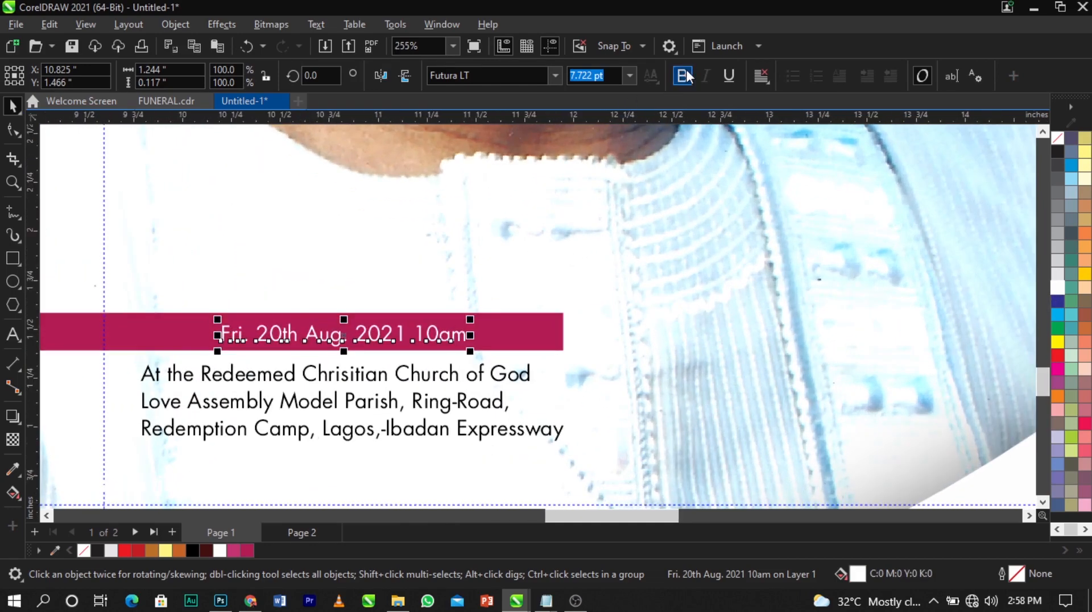
pyautogui.click(684, 75)
pyautogui.doubleClick(432, 340)
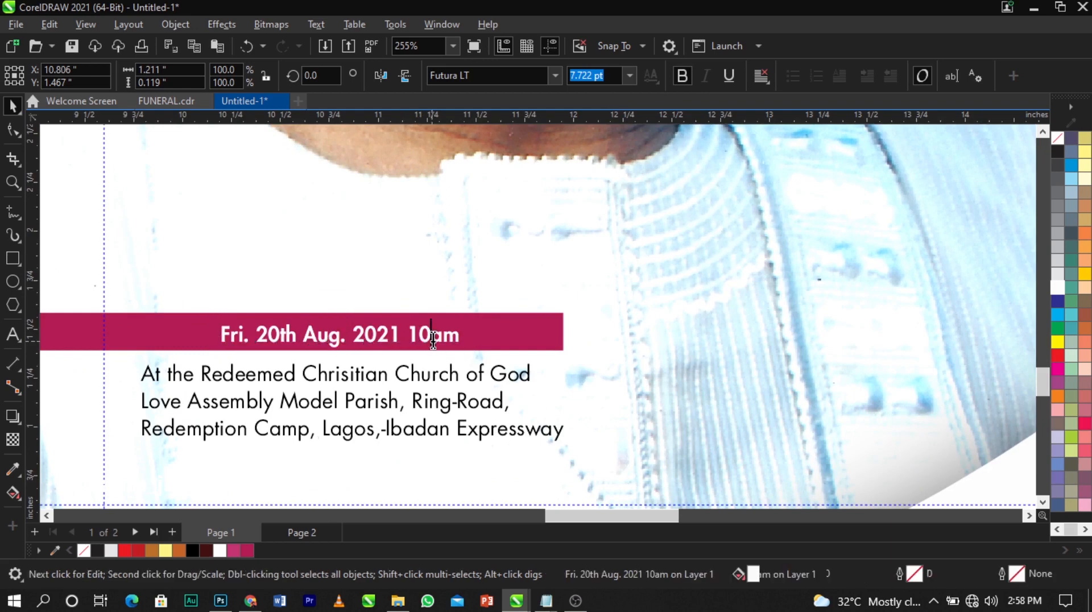
pyautogui.hotkey('ctrl', 'a')
pyautogui.hotkey('shift', 'F3')
pyautogui.click(512, 349)
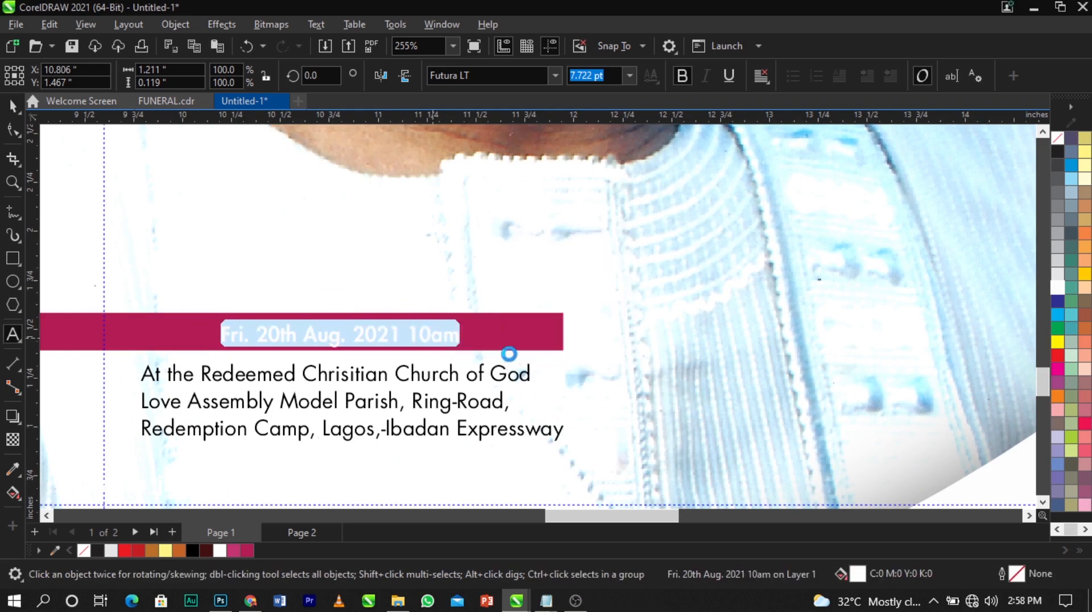
pyautogui.hotkey('ctrl', 'space')
# Left-align the date with the address block and enlarge it slightly on the crimson bar
pyautogui.keyDown('shift'); pyautogui.click(481, 367); pyautogui.keyUp('shift')
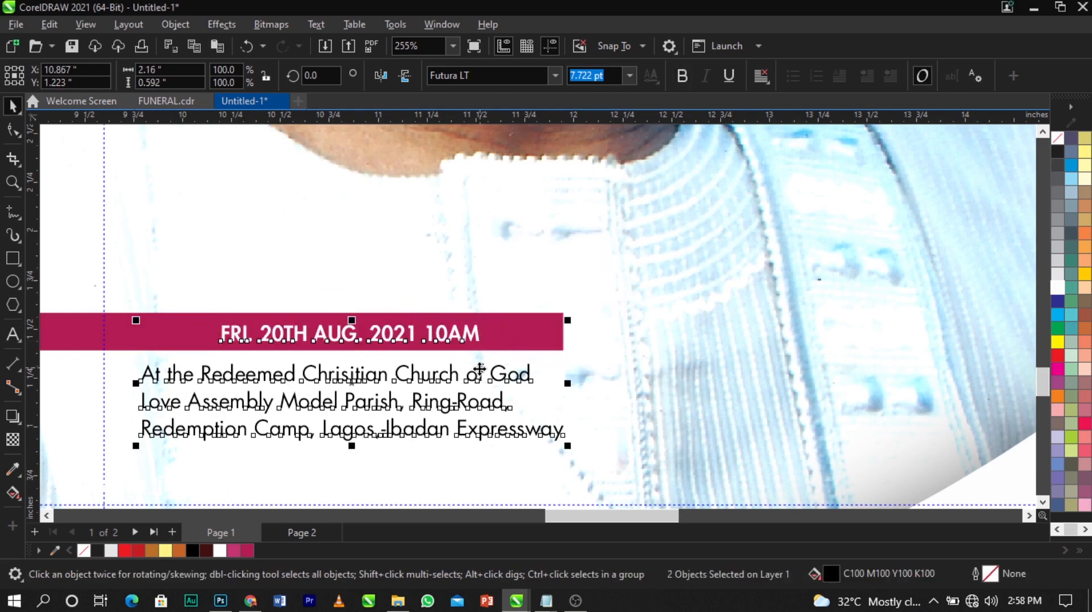
pyautogui.press('l')
pyautogui.click(640, 331)
pyautogui.click(392, 332)
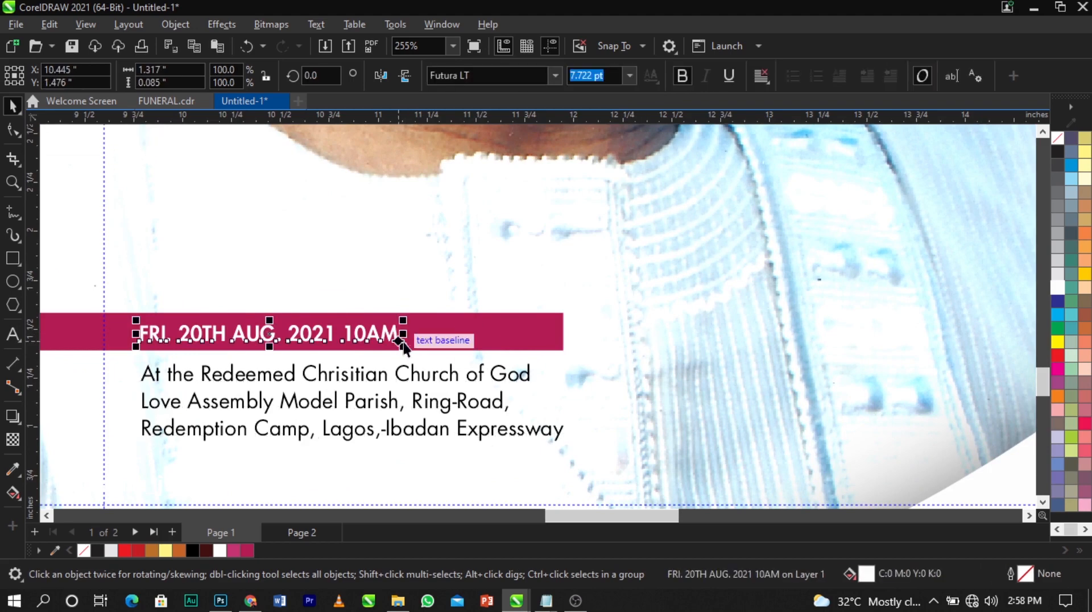
pyautogui.moveTo(406, 346); pyautogui.dragTo(432, 350)
pyautogui.keyDown('shift'); pyautogui.click(466, 339); pyautogui.keyUp('shift')
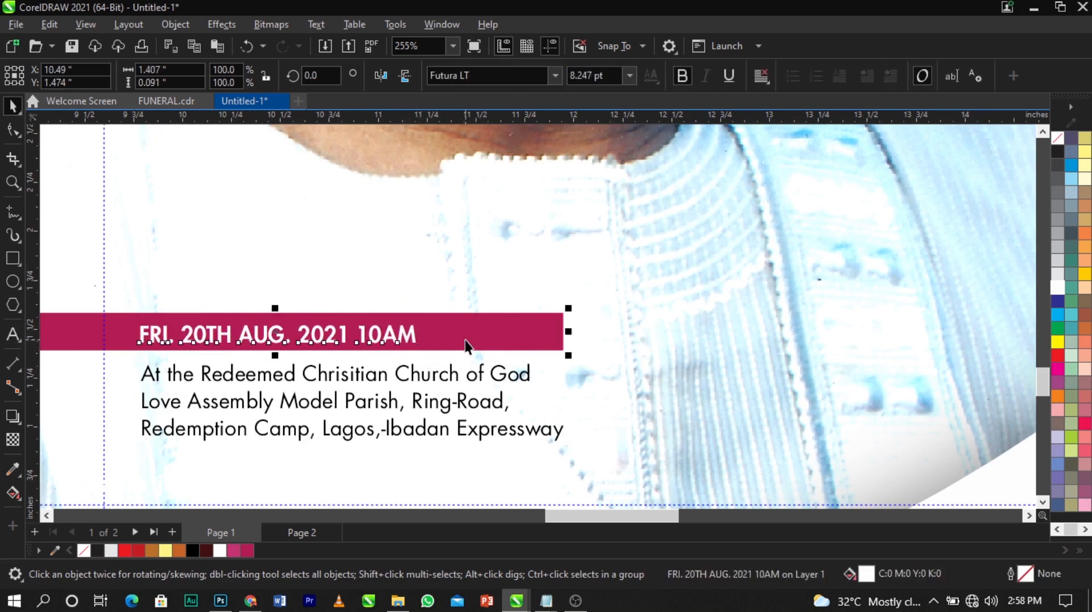
pyautogui.click(702, 366)
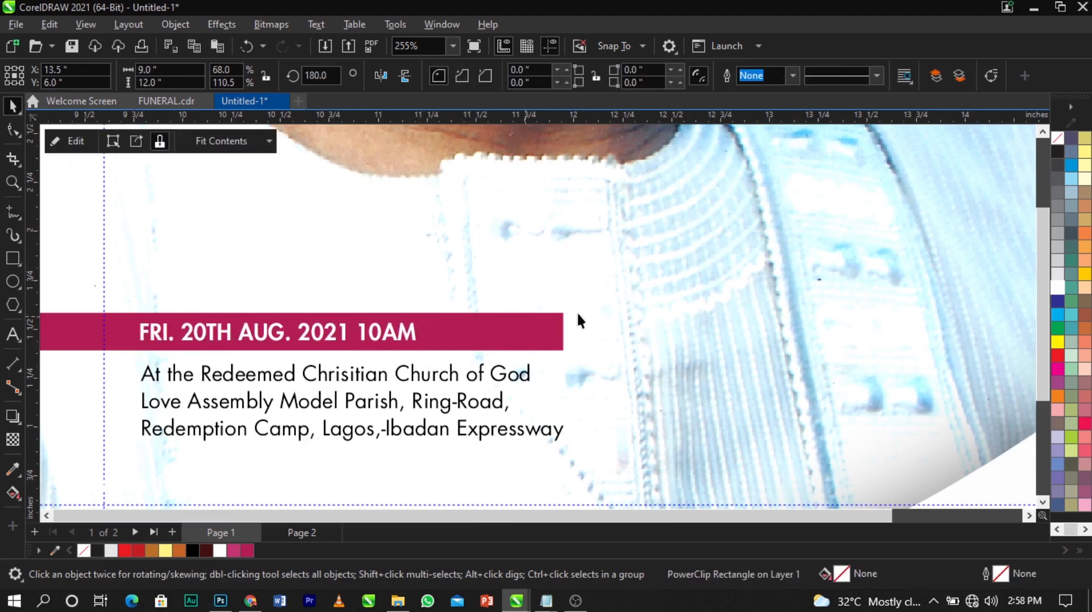
pyautogui.press('F4')
pyautogui.click(256, 203)
pyautogui.scroll(-1, 256, 203)
pyautogui.press('F2')
pyautogui.moveTo(199, 148); pyautogui.dragTo(813, 450)
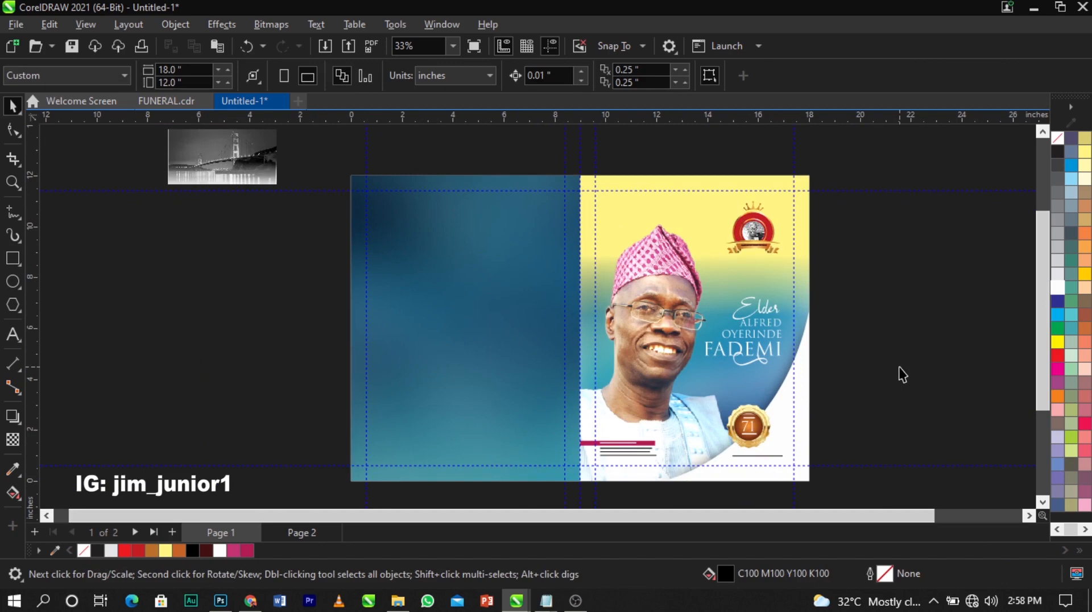
# Copy Main Pic.png out of the cover PowerClip and paste it onto the back-cover panel
pyautogui.doubleClick(641, 367)
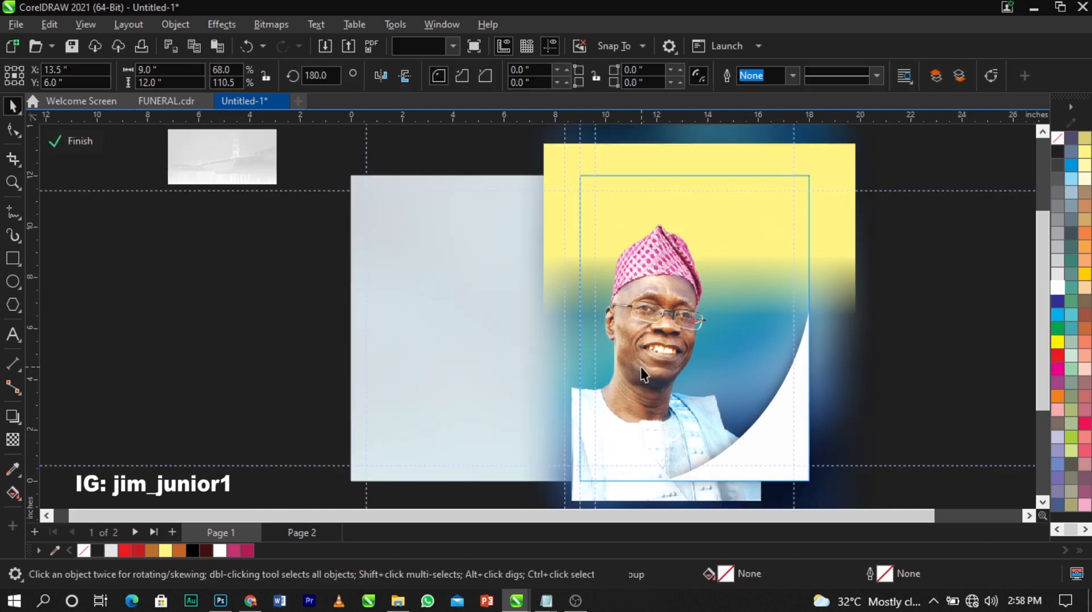
pyautogui.click(633, 299)
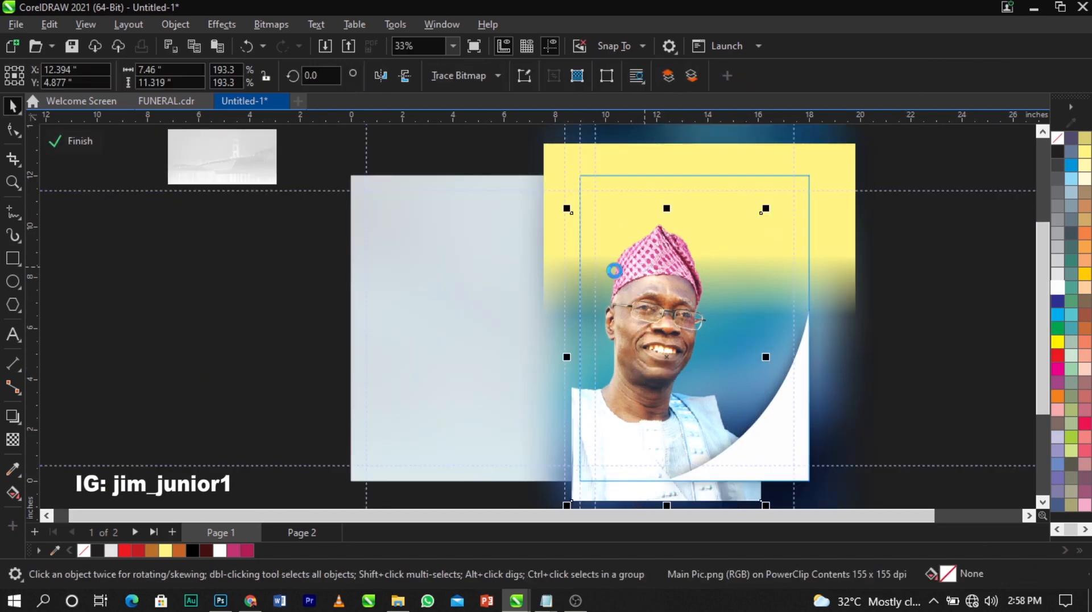
pyautogui.keyDown('ctrl'); pyautogui.click(243, 350); pyautogui.keyUp('ctrl')
pyautogui.hotkey('ctrl', 'v')
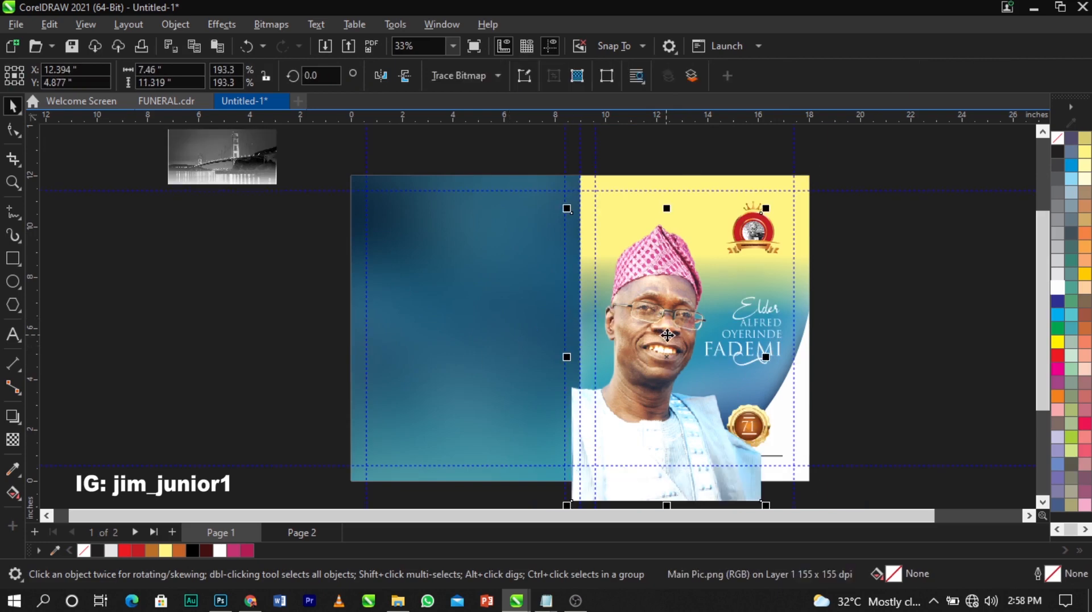
pyautogui.moveTo(667, 335); pyautogui.dragTo(485, 324)
# Try converting the portrait copy to grayscale via Bitmaps > Mode, undoing the first attempt
pyautogui.click(263, 25)
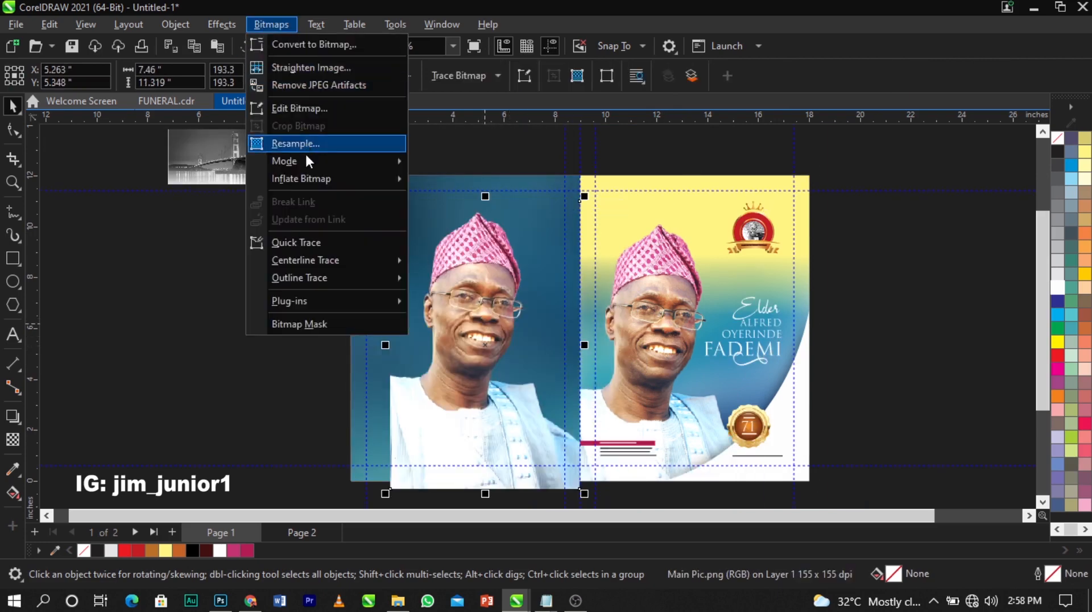
pyautogui.moveTo(309, 162)
pyautogui.click(460, 184)
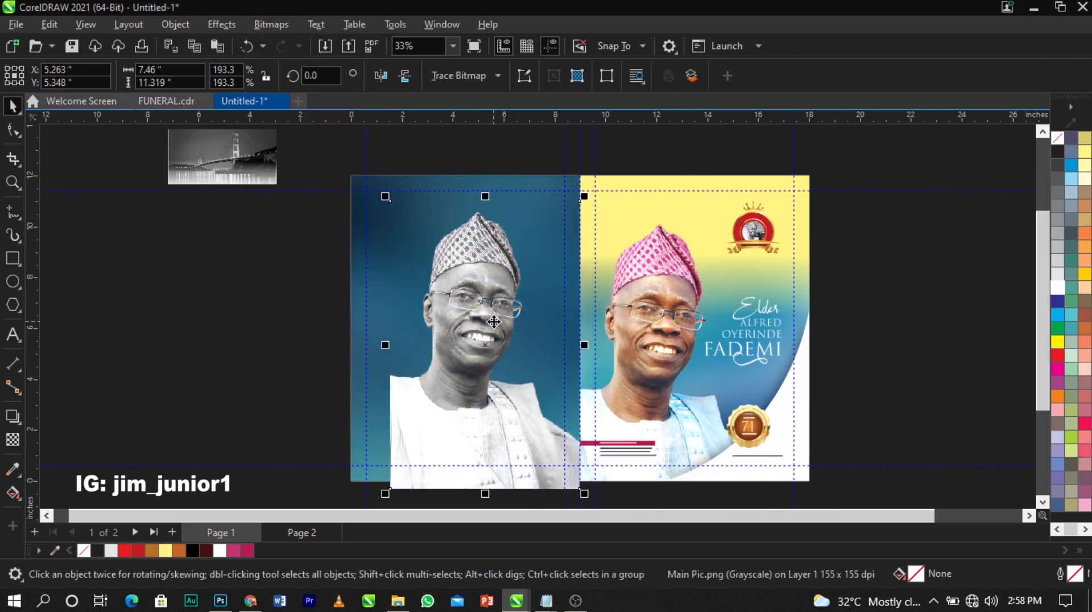
pyautogui.click(246, 45)
pyautogui.click(272, 24)
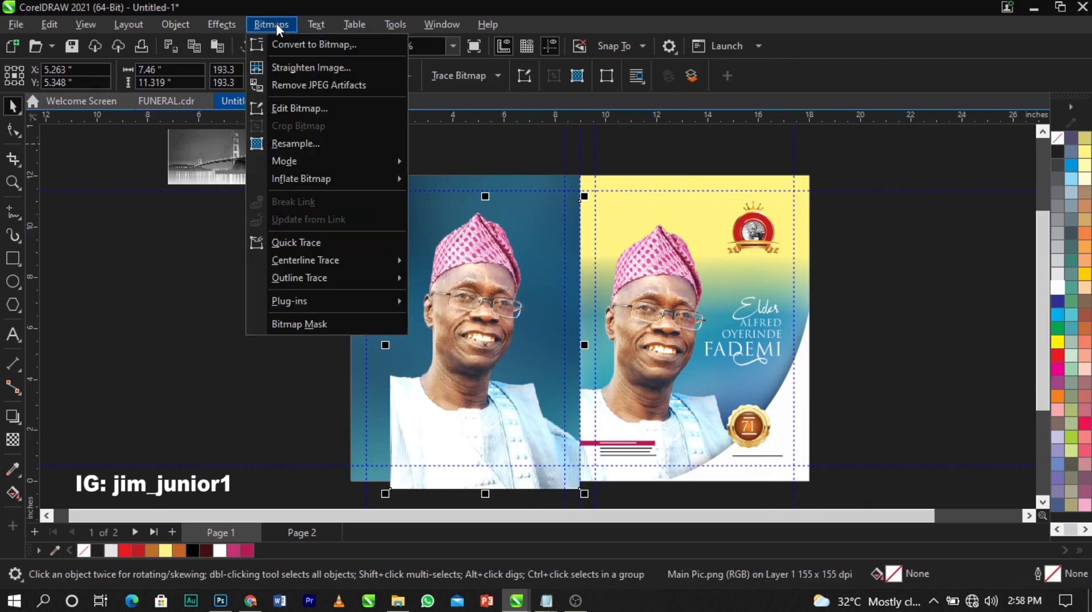
pyautogui.moveTo(295, 165)
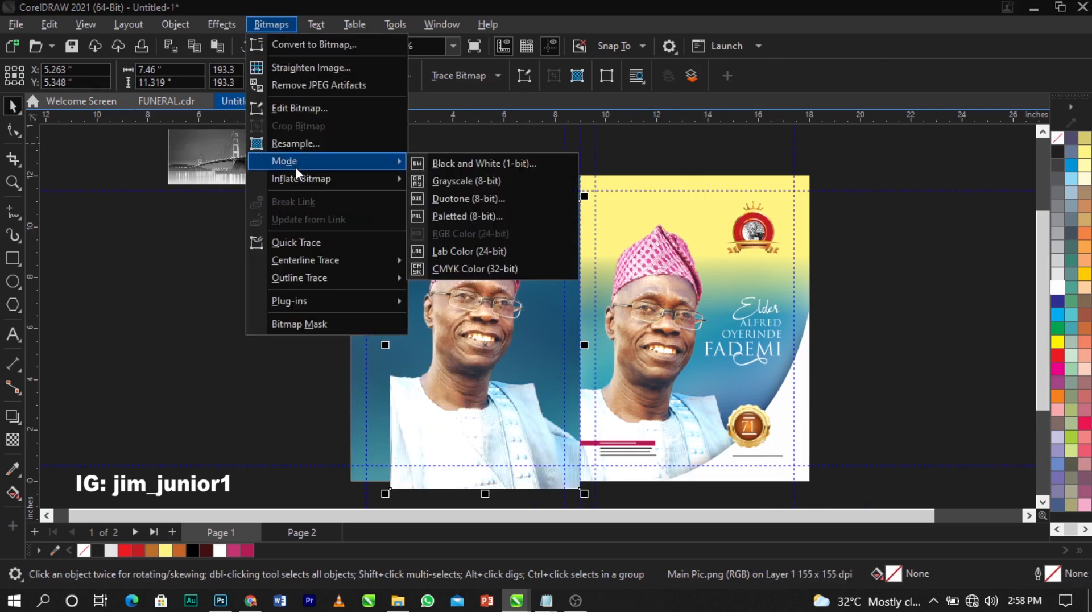
pyautogui.click(463, 182)
# PowerClip the grayscale portrait into the back-cover rectangle, shrunk to about 5.5 inches, upper left
pyautogui.rightClick(488, 338)
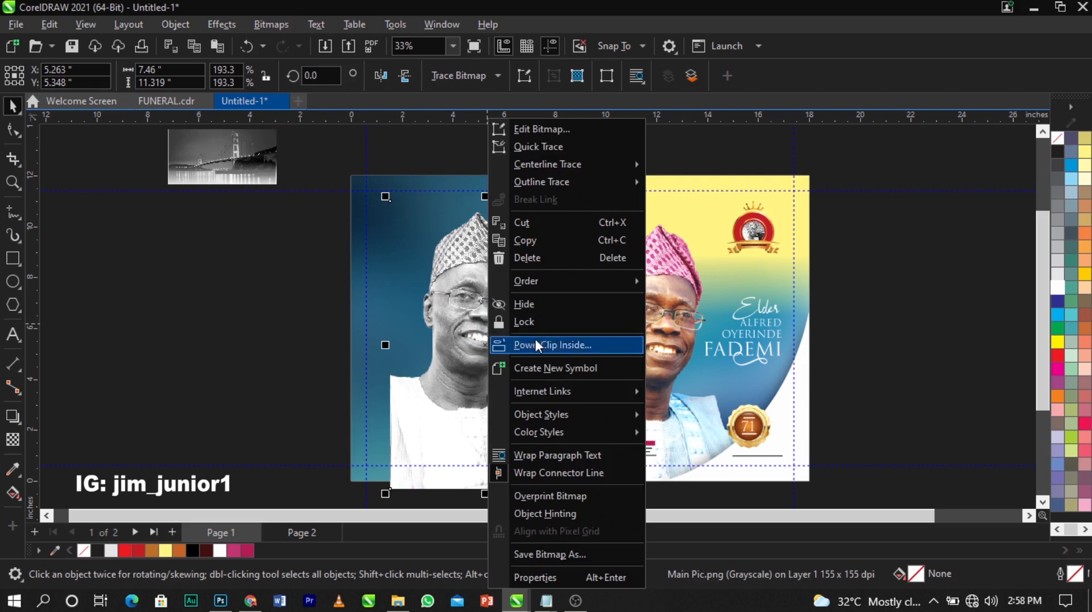
pyautogui.click(535, 340)
pyautogui.click(349, 245)
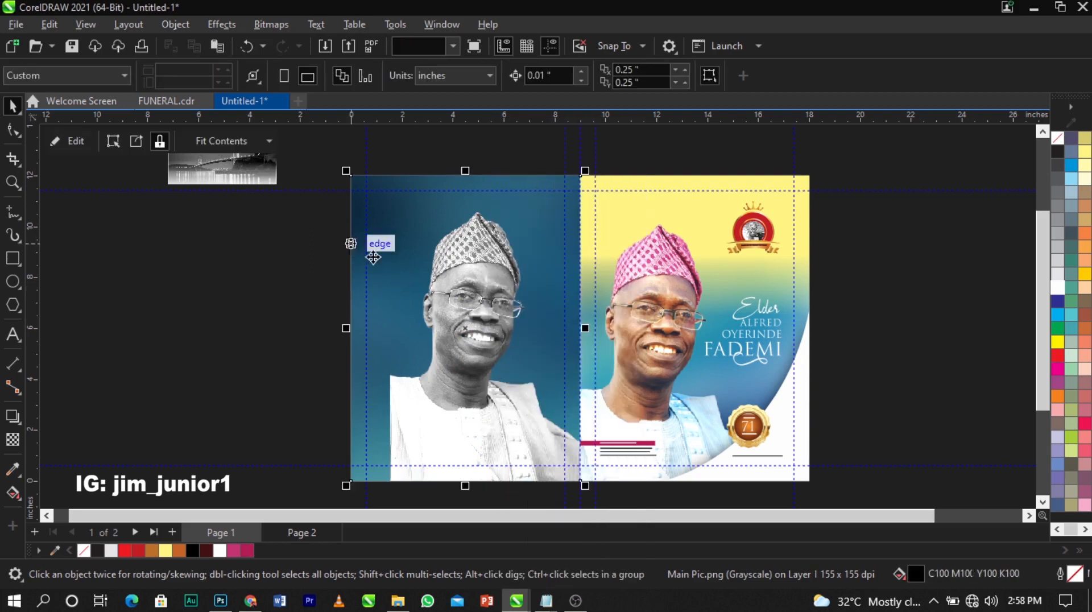
pyautogui.doubleClick(442, 303)
pyautogui.moveTo(479, 317); pyautogui.dragTo(431, 263)
pyautogui.moveTo(533, 436); pyautogui.dragTo(486, 362)
pyautogui.moveTo(439, 299); pyautogui.dragTo(413, 358)
# Add a fountain transparency fading the portrait downward, starting at the mouth
pyautogui.click(13, 440)
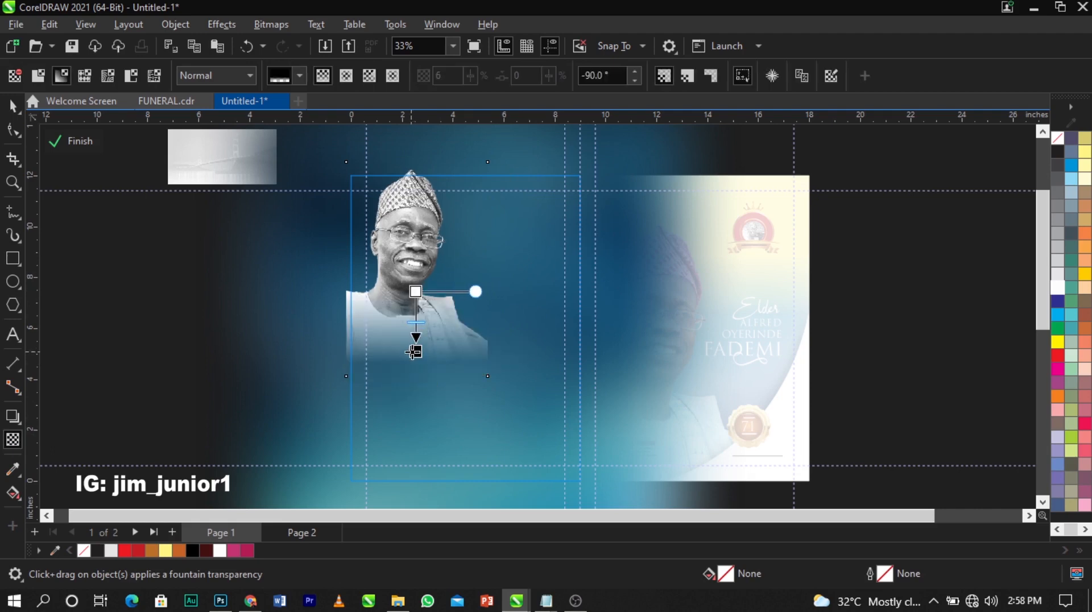
pyautogui.moveTo(416, 290); pyautogui.dragTo(478, 259)
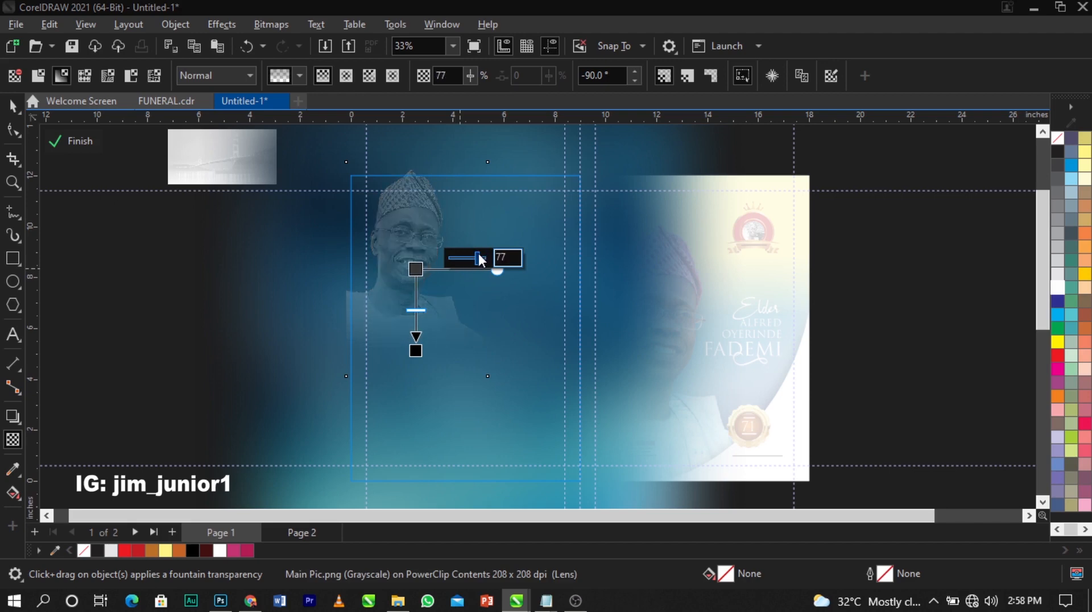
pyautogui.press('space')
pyautogui.scroll(-1, 218, 269)
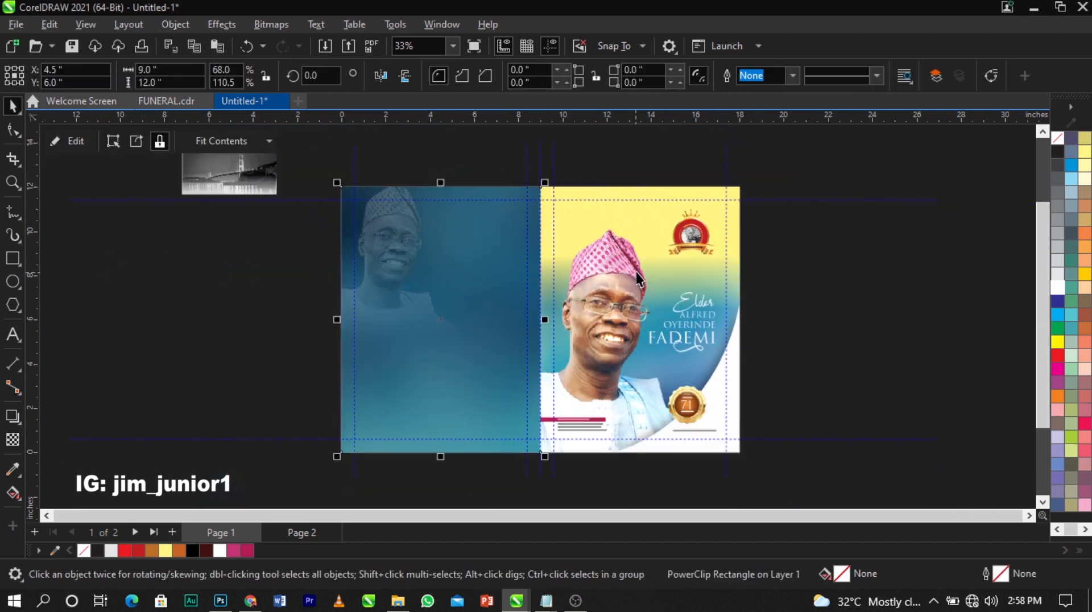
# Clip the bridge picture into the back cover, enlarged to about 231% and placed upper right
pyautogui.click(205, 187)
pyautogui.moveTo(245, 177); pyautogui.dragTo(494, 257)
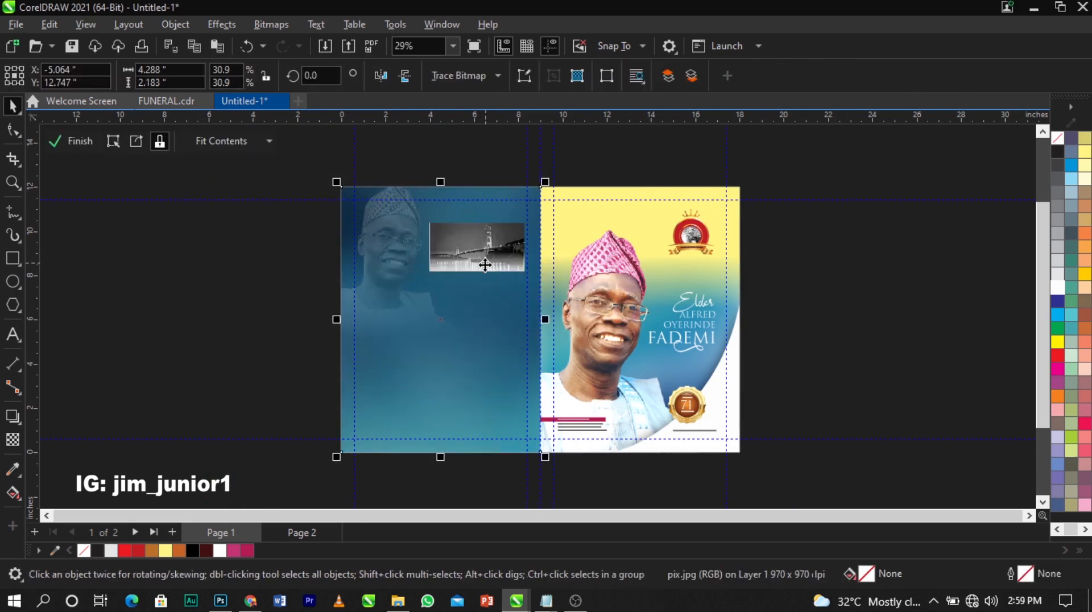
pyautogui.moveTo(528, 277); pyautogui.dragTo(579, 312)
pyautogui.press('F2')
pyautogui.moveTo(327, 172); pyautogui.dragTo(690, 333)
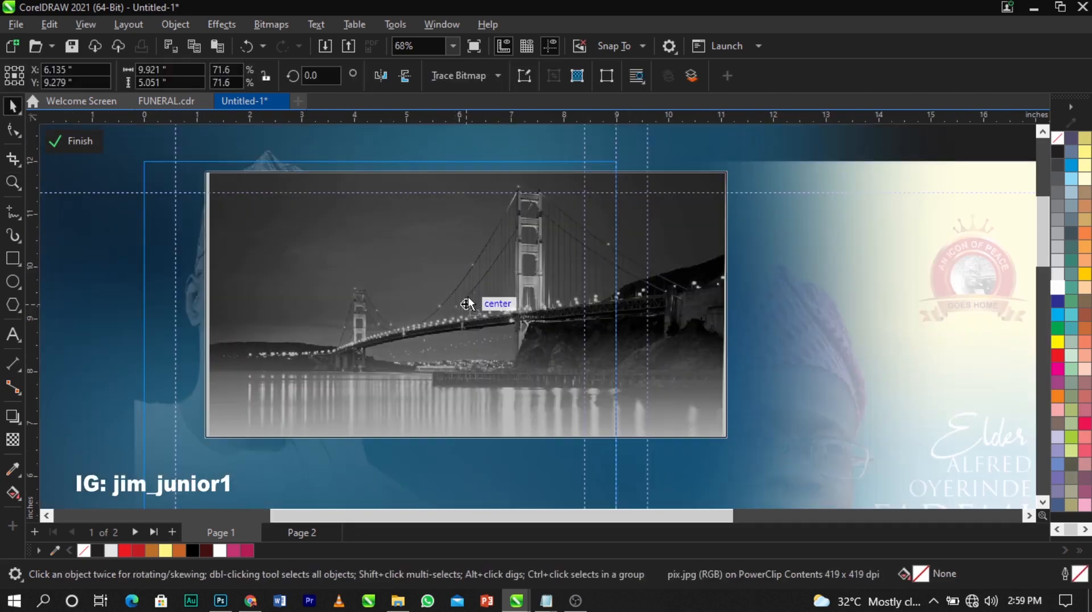
pyautogui.moveTo(467, 303); pyautogui.dragTo(525, 393)
# Convert the bridge picture to a 300 dpi bitmap, trying and undoing a vertical fade
pyautogui.click(13, 439)
pyautogui.click(264, 29)
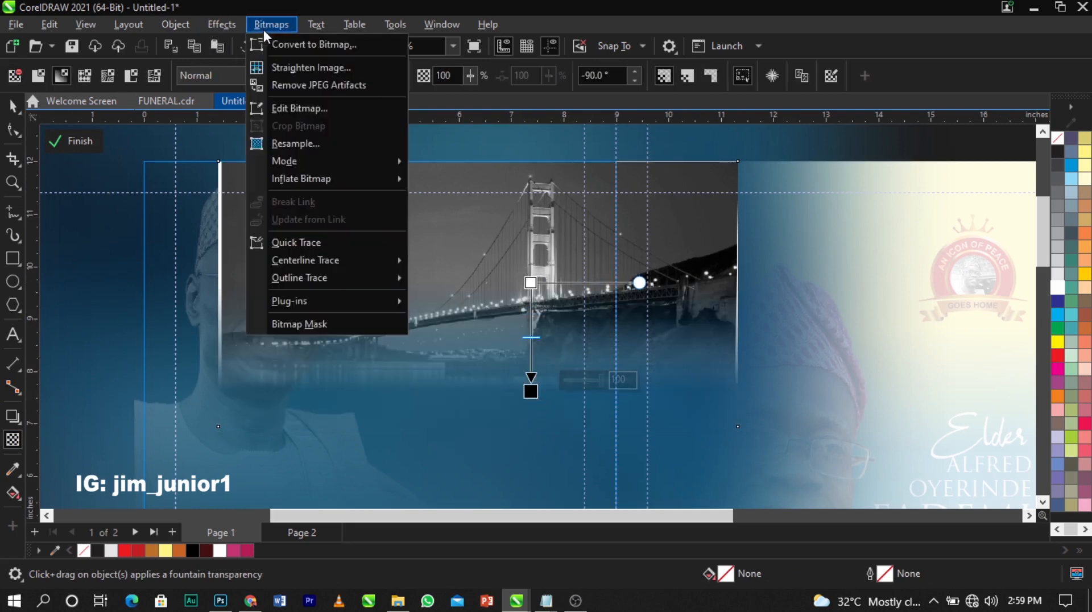
pyautogui.click(277, 50)
pyautogui.click(541, 390)
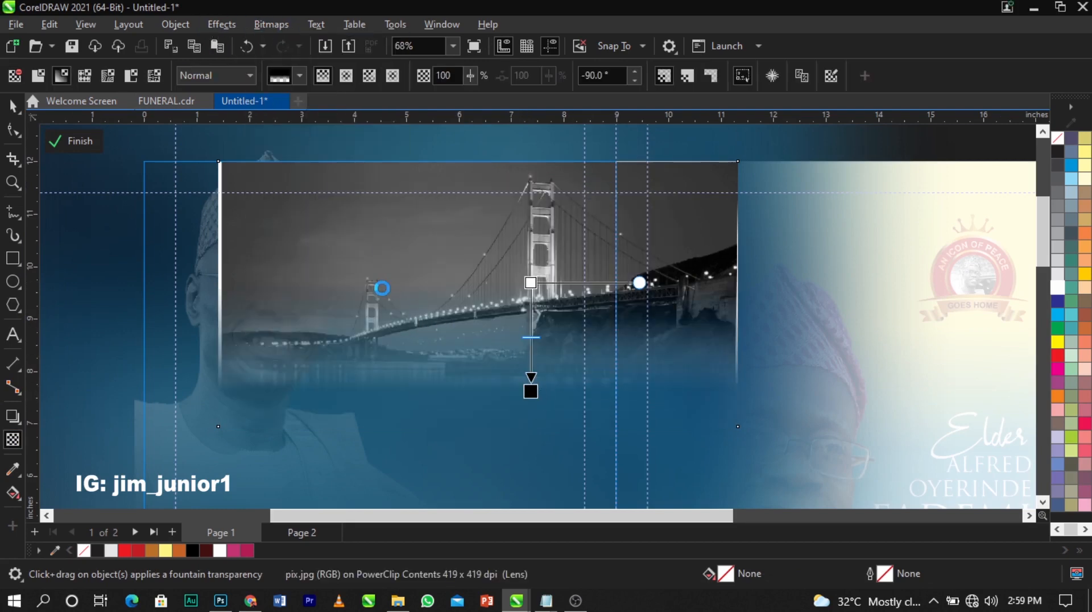
pyautogui.moveTo(378, 285); pyautogui.dragTo(347, 300)
pyautogui.hotkey('ctrl', 'z')
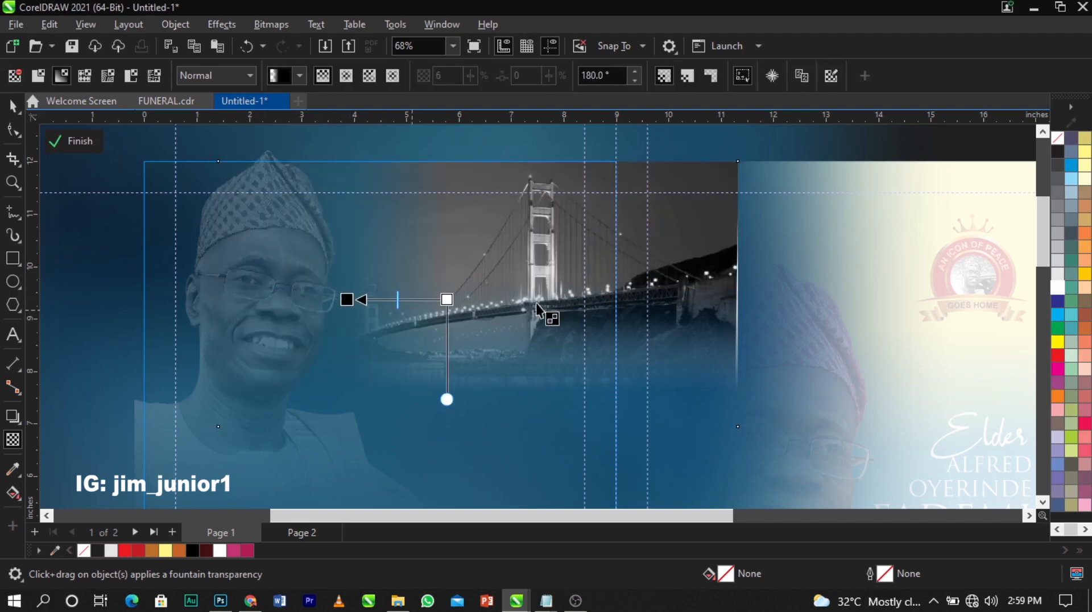
# Set the bridge's transparency blend mode to Screen and finish the PowerClip edit
pyautogui.click(232, 79)
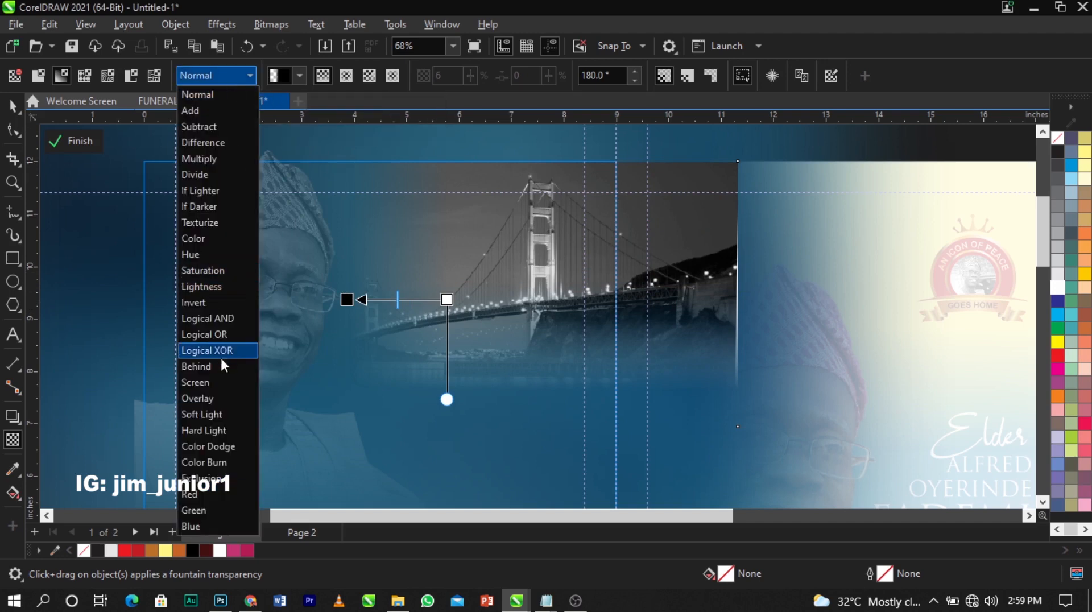
pyautogui.click(230, 382)
pyautogui.scroll(-1, 218, 266)
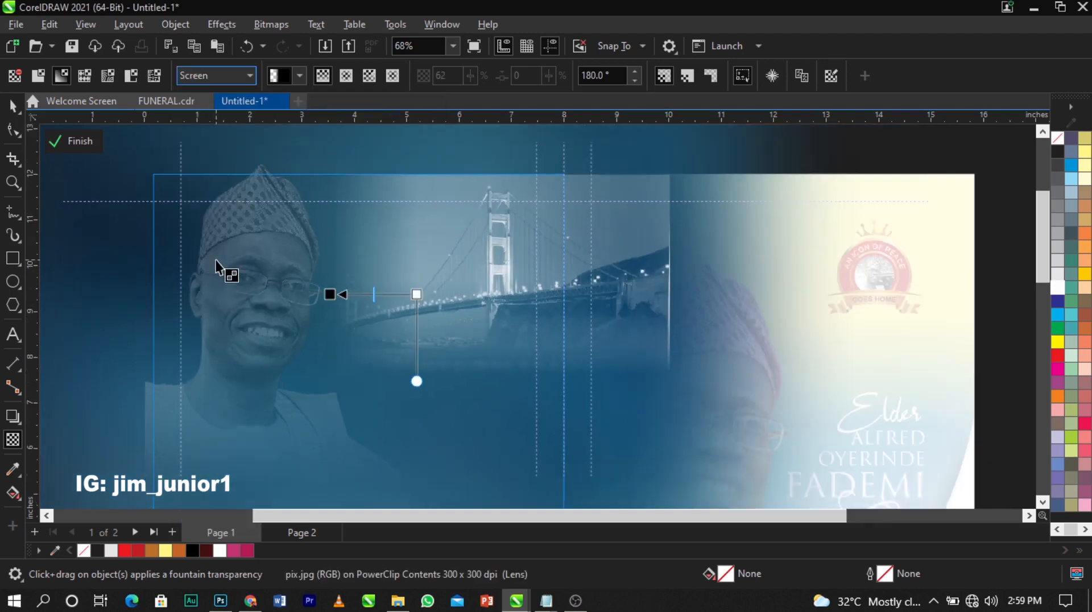
pyautogui.scroll(-1, 217, 266)
pyautogui.click(67, 142)
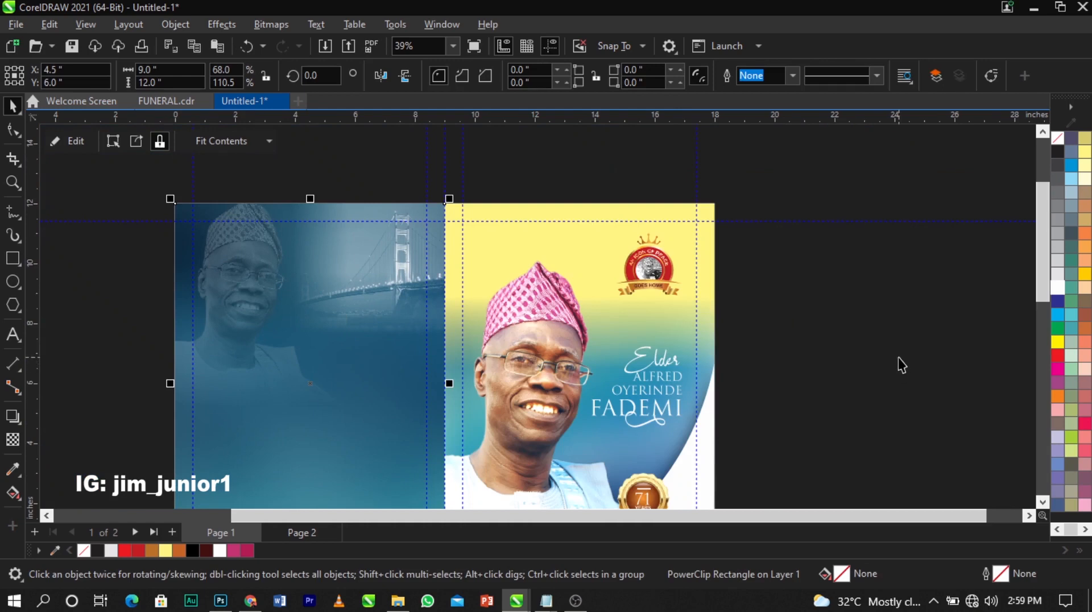
pyautogui.click(899, 357)
pyautogui.press('F4')
# Change the bridge's transparency blend mode to Overlay inside the back-cover PowerClip
pyautogui.doubleClick(490, 235)
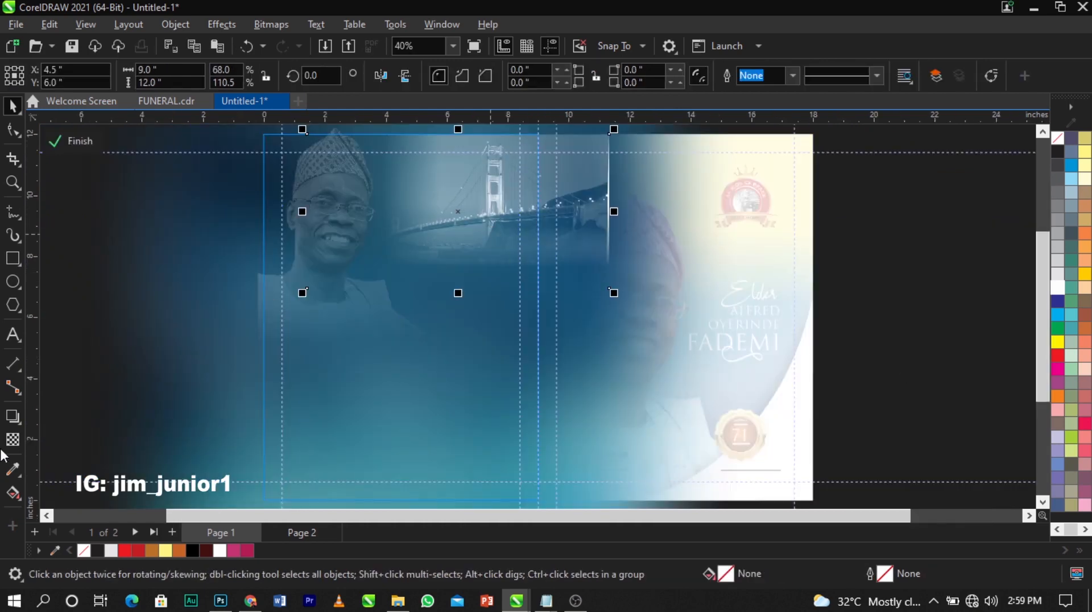
pyautogui.click(13, 439)
pyautogui.click(192, 76)
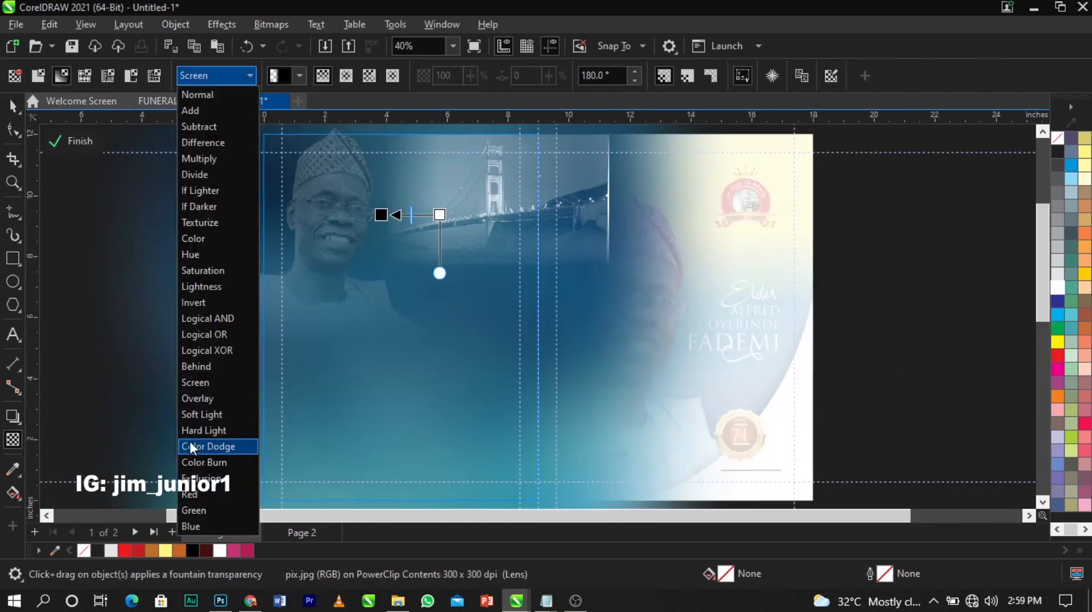
pyautogui.click(194, 404)
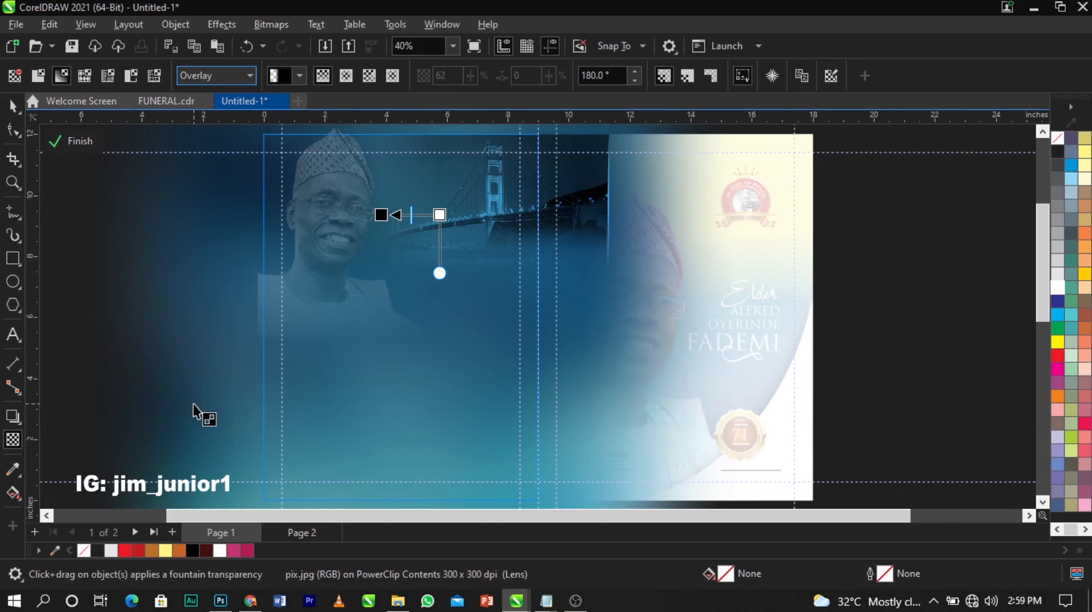
pyautogui.click(73, 147)
pyautogui.scroll(-1, 157, 275)
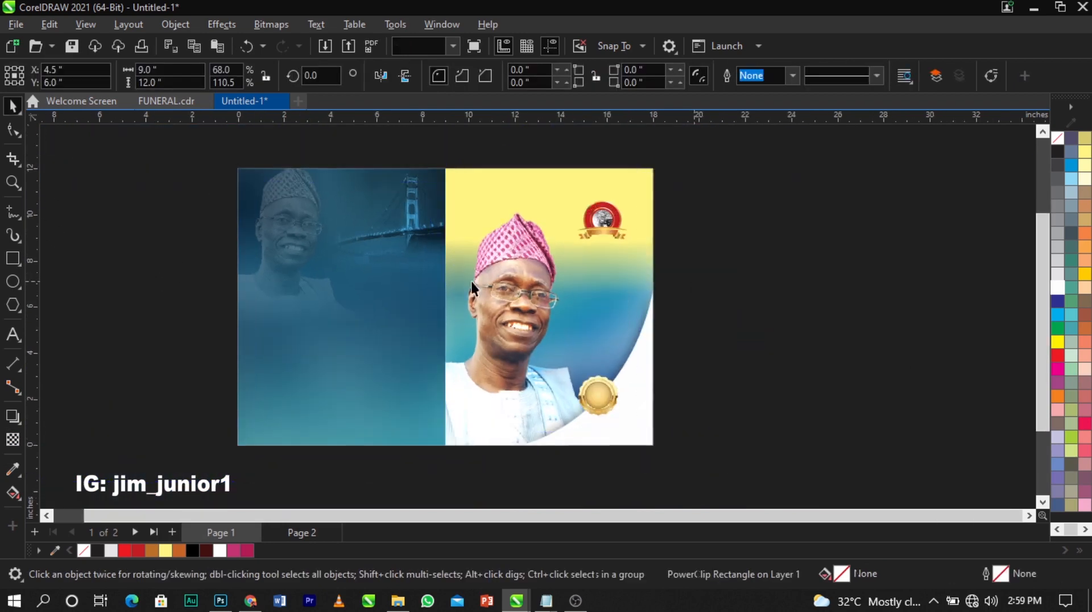
# Copy the Appreciation message paragraph from the notes text file
pyautogui.press('z')
pyautogui.moveTo(416, 389); pyautogui.dragTo(739, 470)
pyautogui.press('space')
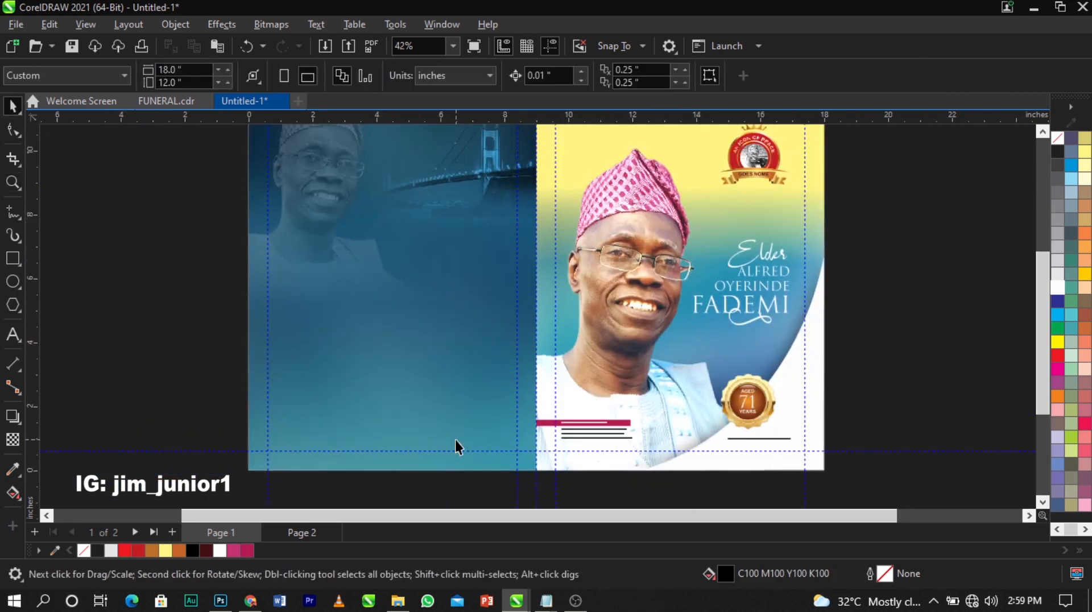
pyautogui.moveTo(546, 601)
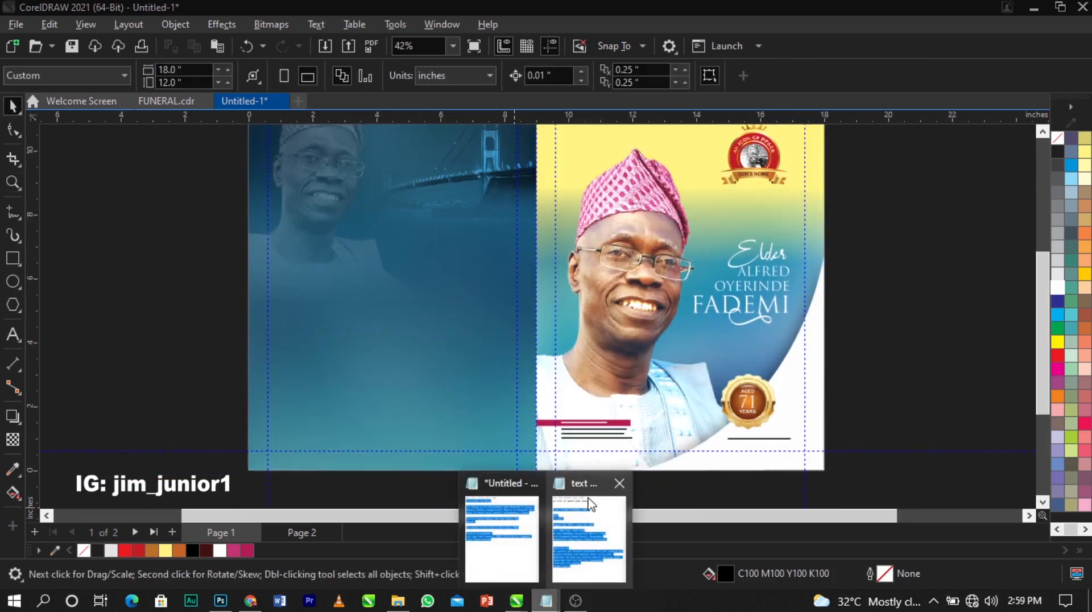
pyautogui.click(575, 534)
pyautogui.moveTo(683, 469); pyautogui.dragTo(596, 385)
pyautogui.hotkey('ctrl', 'c')
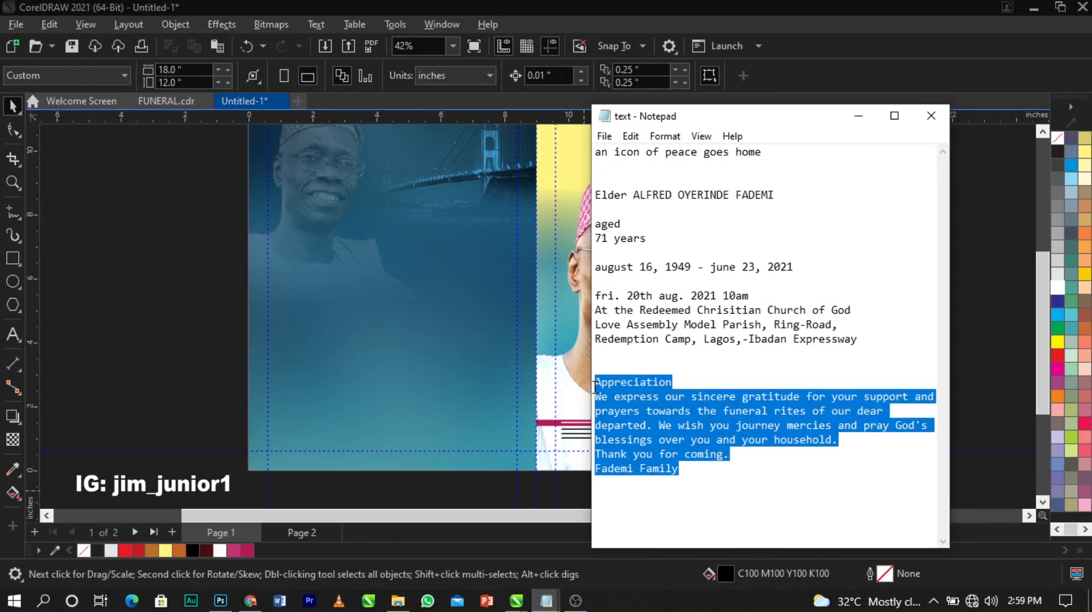
pyautogui.click(370, 331)
# Paste the Appreciation message as new text on the back cover
pyautogui.click(16, 334)
pyautogui.click(392, 324)
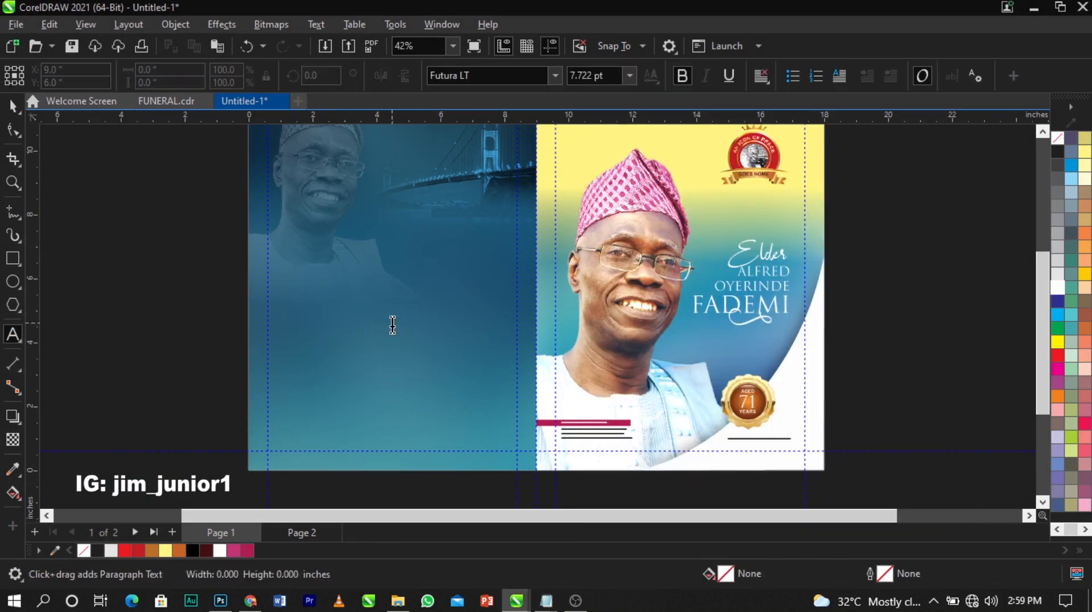
pyautogui.hotkey('ctrl', 'v')
pyautogui.hotkey('ctrl', 'space')
pyautogui.moveTo(481, 332); pyautogui.dragTo(391, 285)
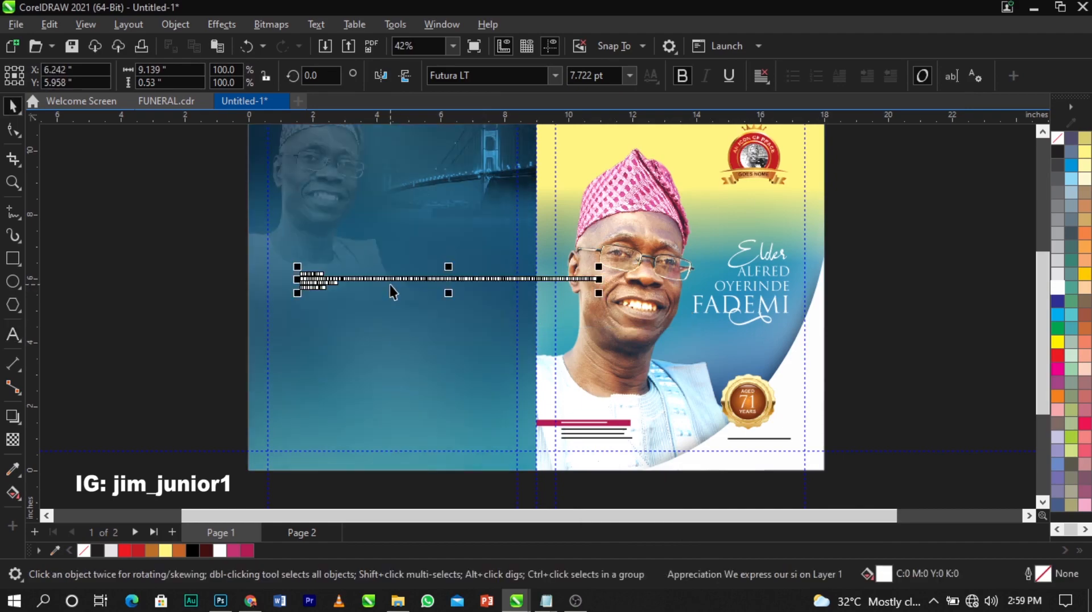
pyautogui.scroll(3, 390, 284)
pyautogui.click(602, 312)
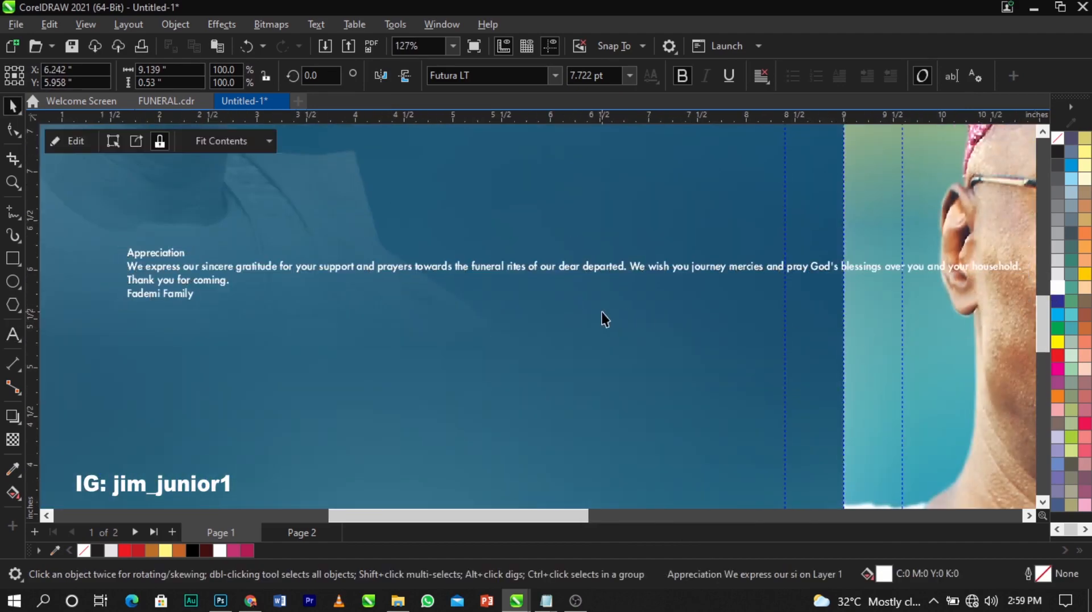
# Break the message into lines before 'funeral' and 'pray' and centre-align it
pyautogui.doubleClick(475, 268)
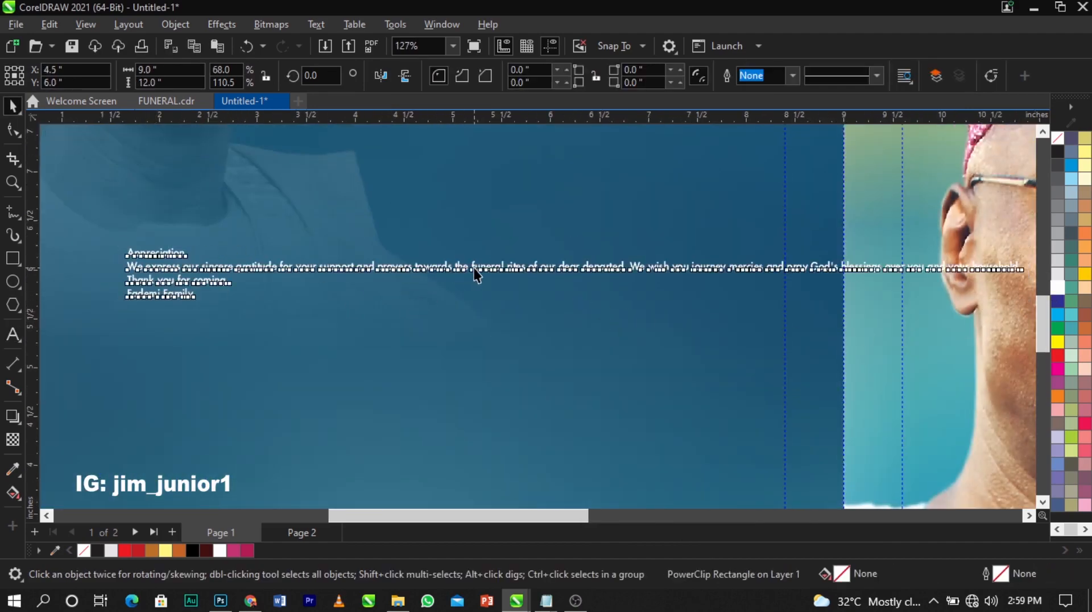
pyautogui.press('Return')
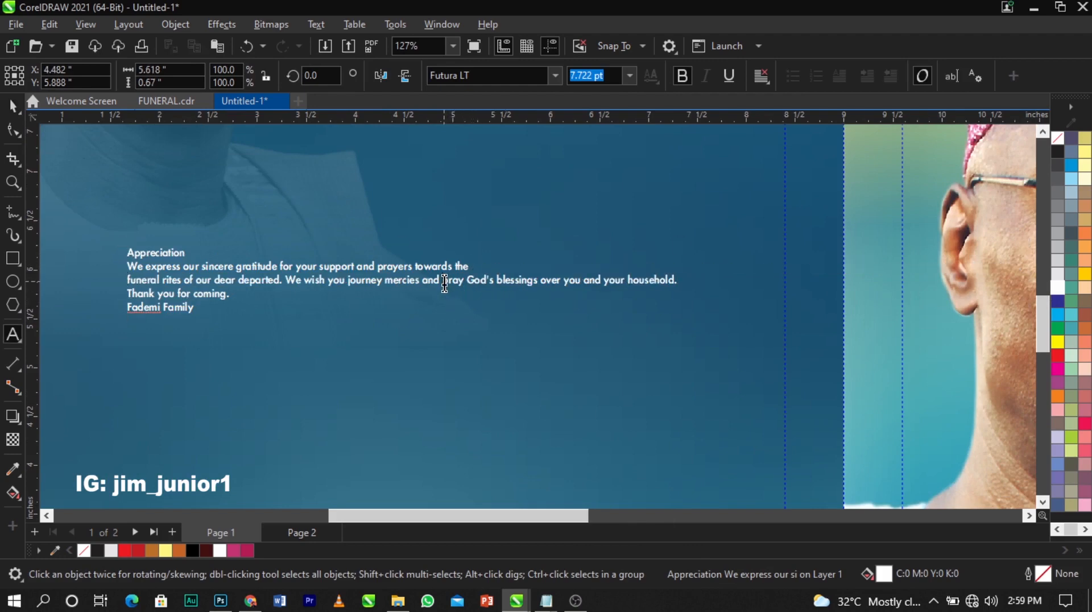
pyautogui.click(444, 281)
pyautogui.press('Return')
pyautogui.hotkey('ctrl', 'a')
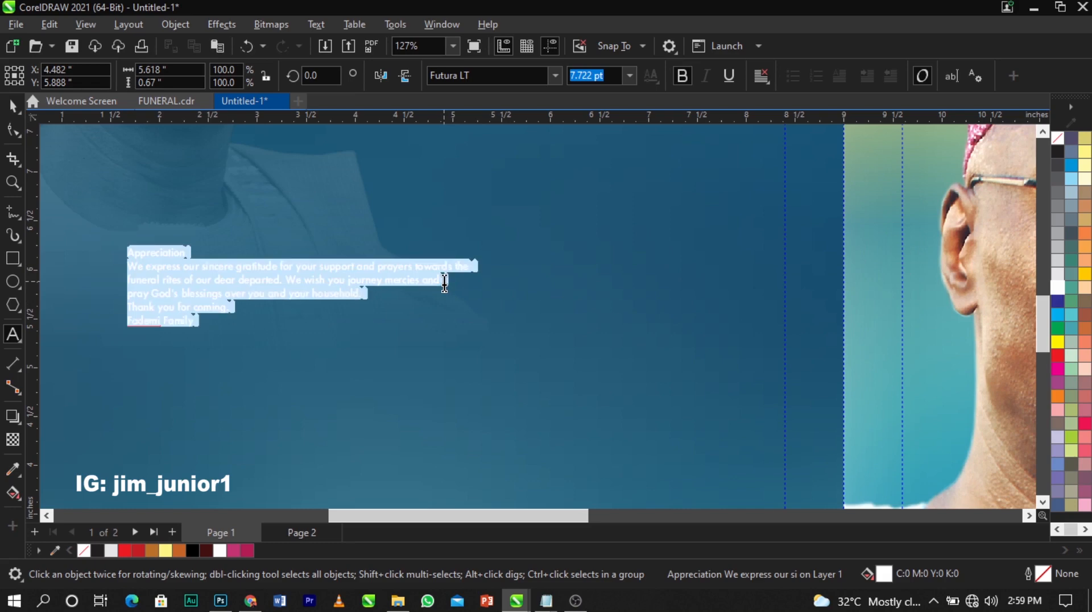
pyautogui.hotkey('ctrl', 'e')
pyautogui.press('Escape')
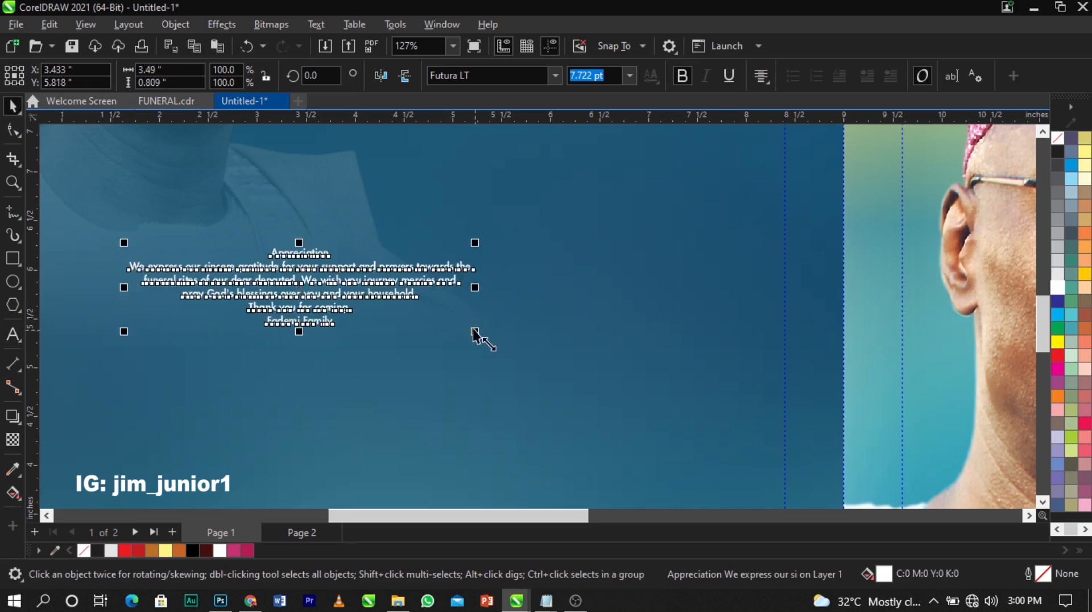
# Enlarge the message to about 11.7 pt, remove bold, and move it to the back-cover centre
pyautogui.click(554, 377)
pyautogui.click(442, 286)
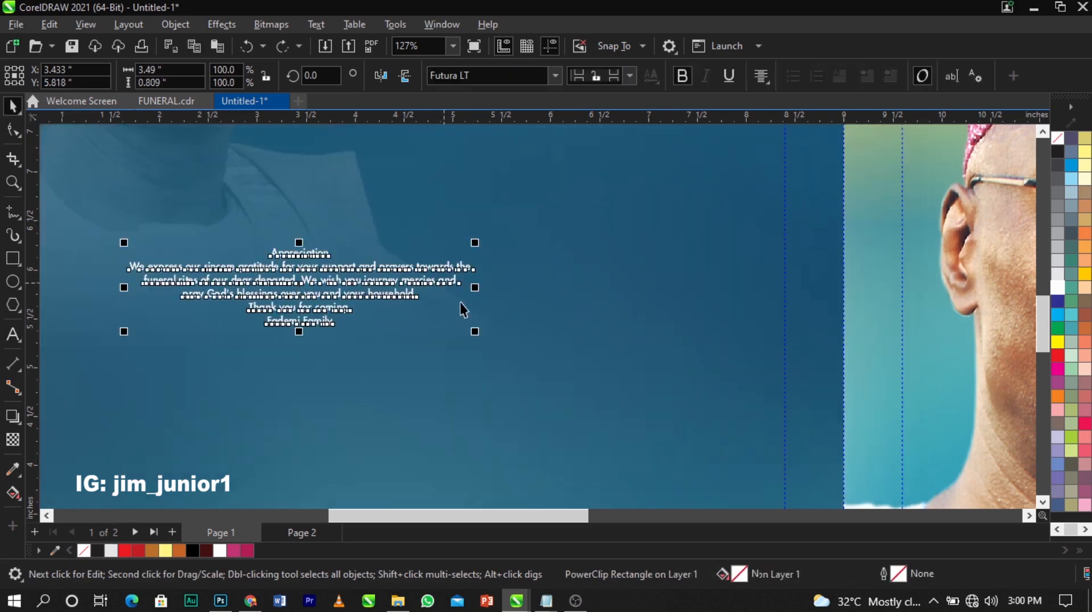
pyautogui.moveTo(477, 333); pyautogui.dragTo(564, 401)
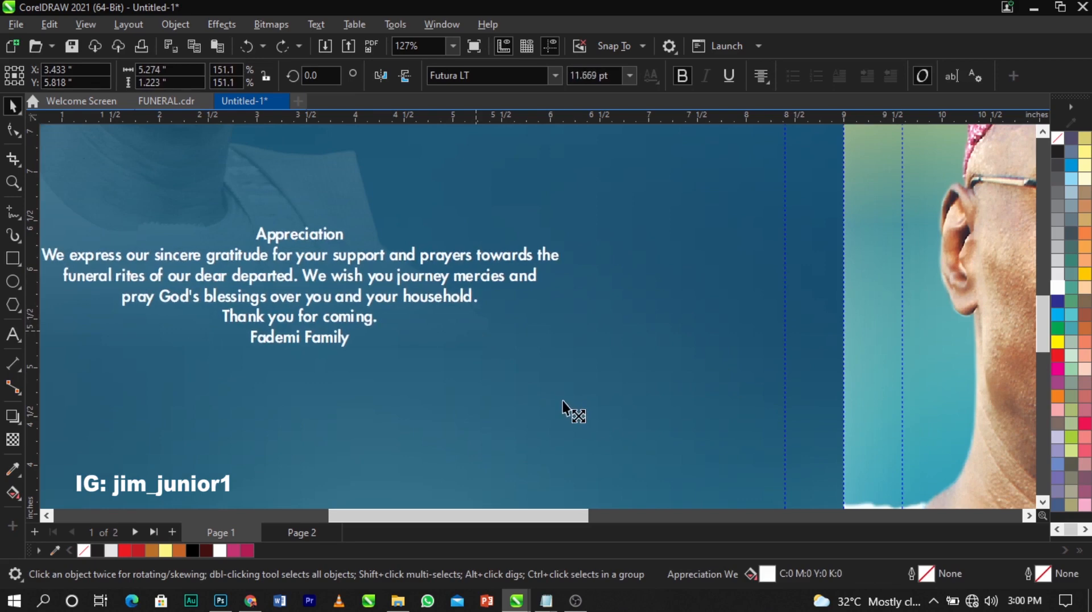
pyautogui.click(683, 81)
pyautogui.scroll(-2, 516, 242)
pyautogui.moveTo(398, 308); pyautogui.dragTo(449, 344)
pyautogui.doubleClick(451, 342)
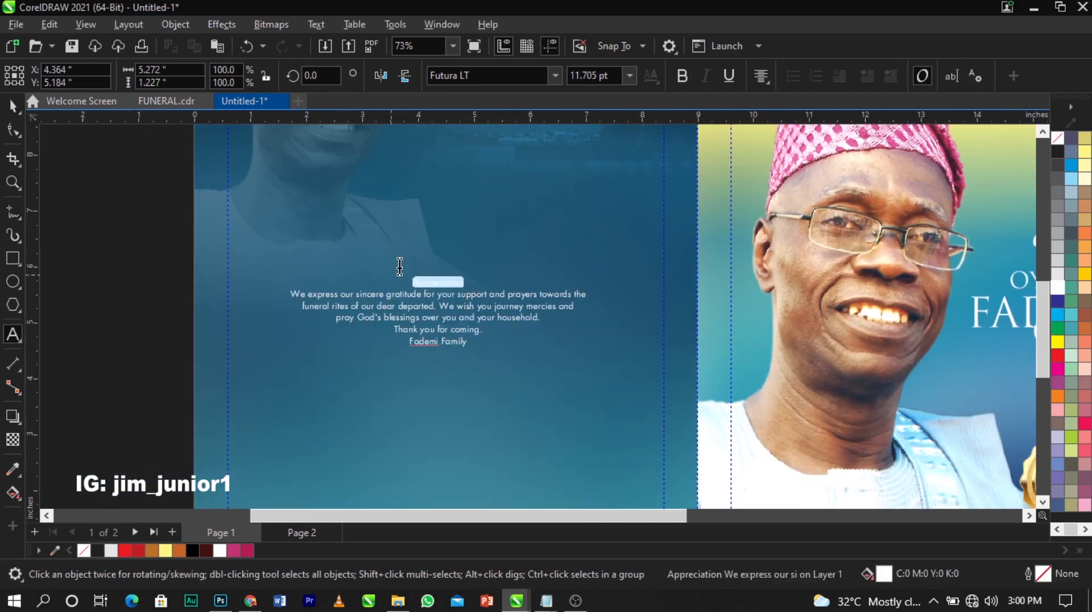
# Cut the 'Appreciation' line out of the message and paste it as separate heading text
pyautogui.hotkey('ctrl', 'x')
pyautogui.click(416, 224)
pyautogui.hotkey('ctrl', 'v')
pyautogui.hotkey('ctrl', 'space')
# Set the heading in the Trajan serif capitals font, enlarge it, and place it above the message
pyautogui.click(557, 76)
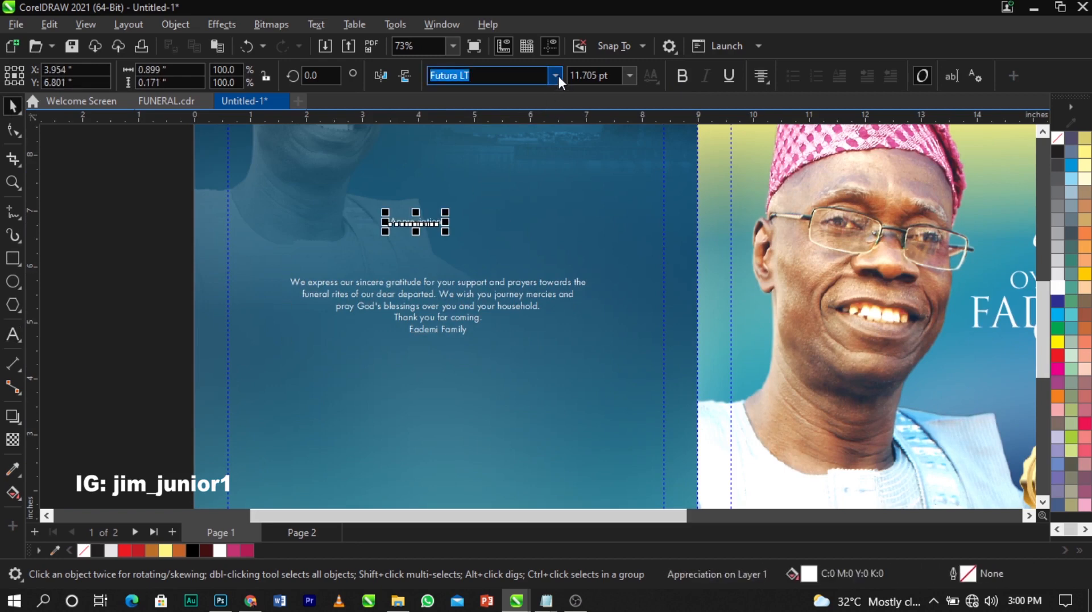
pyautogui.click(538, 136)
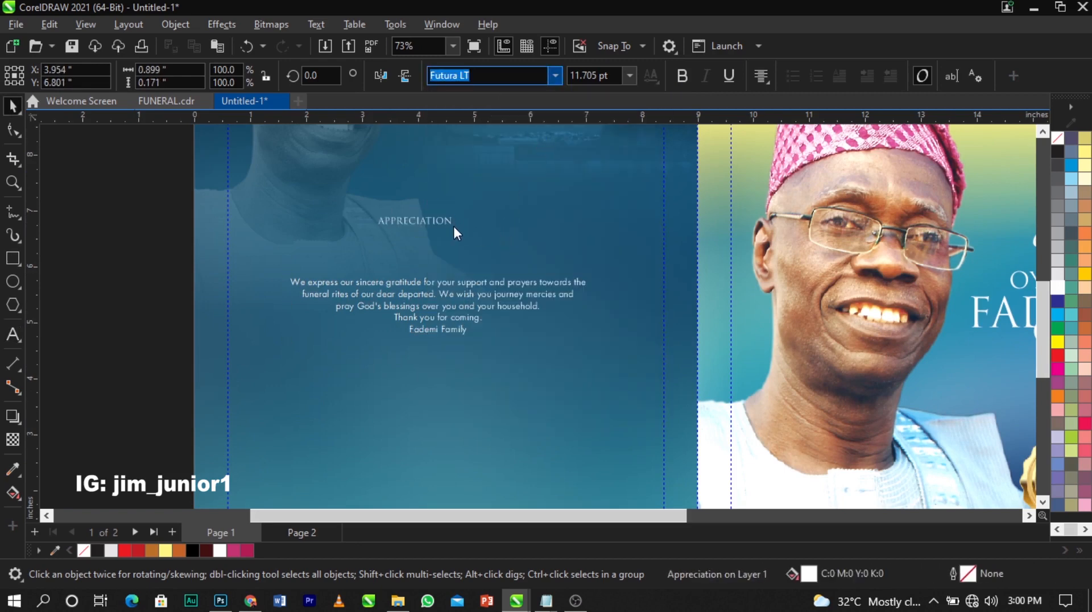
pyautogui.moveTo(454, 232); pyautogui.dragTo(515, 242)
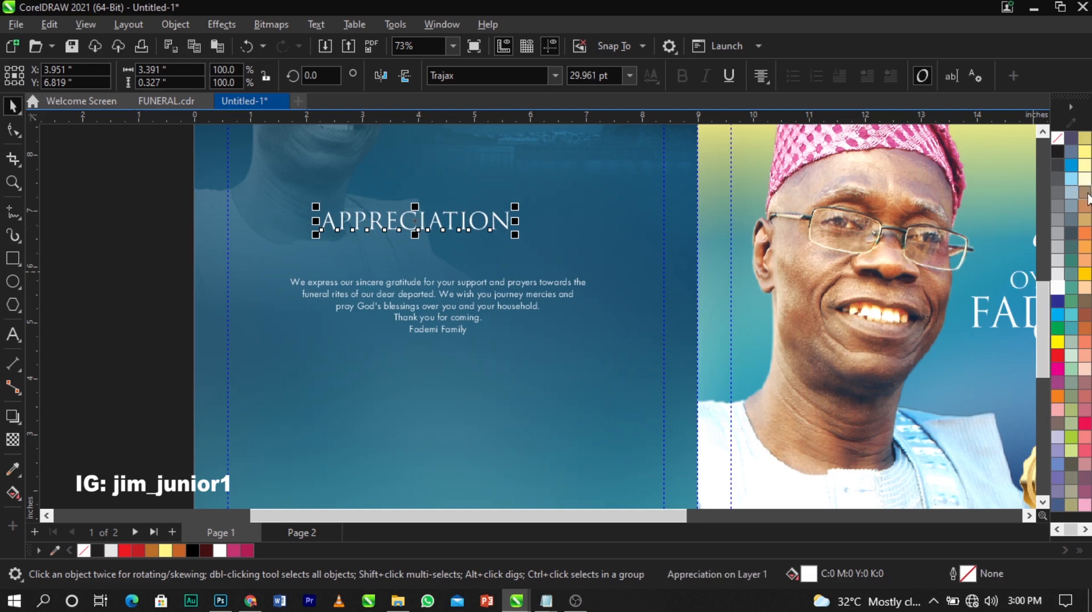
pyautogui.moveTo(493, 246); pyautogui.dragTo(519, 294)
# Centre the APPRECIATION heading and the message horizontally on the back cover background
pyautogui.click(519, 278)
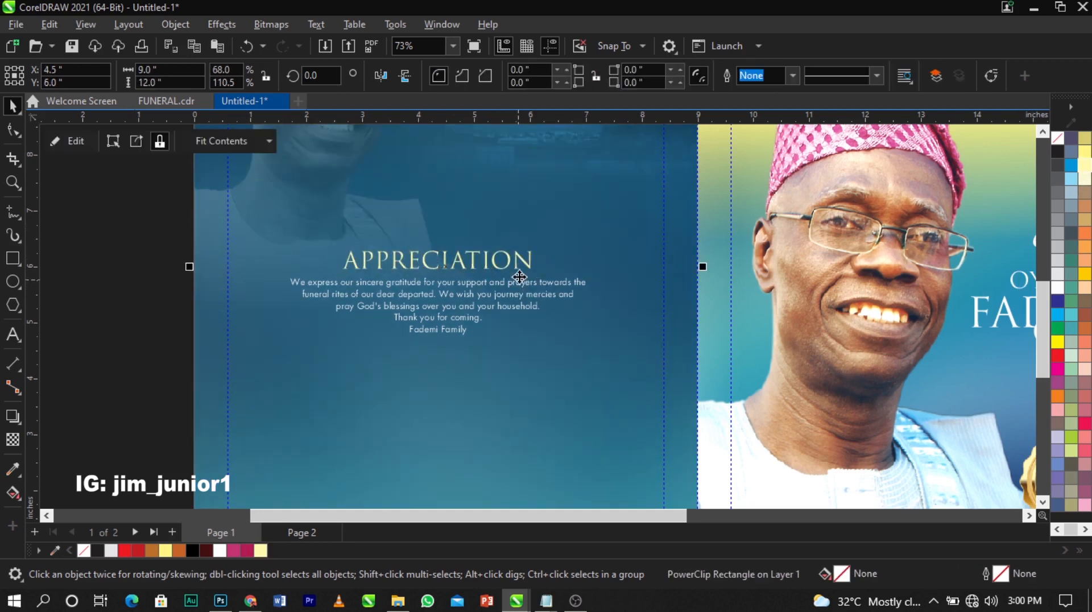
pyautogui.click(519, 266)
pyautogui.keyDown('shift'); pyautogui.click(518, 284); pyautogui.keyUp('shift')
pyautogui.press('c')
pyautogui.keyDown('shift'); pyautogui.click(511, 364); pyautogui.keyUp('shift')
pyautogui.click(141, 305)
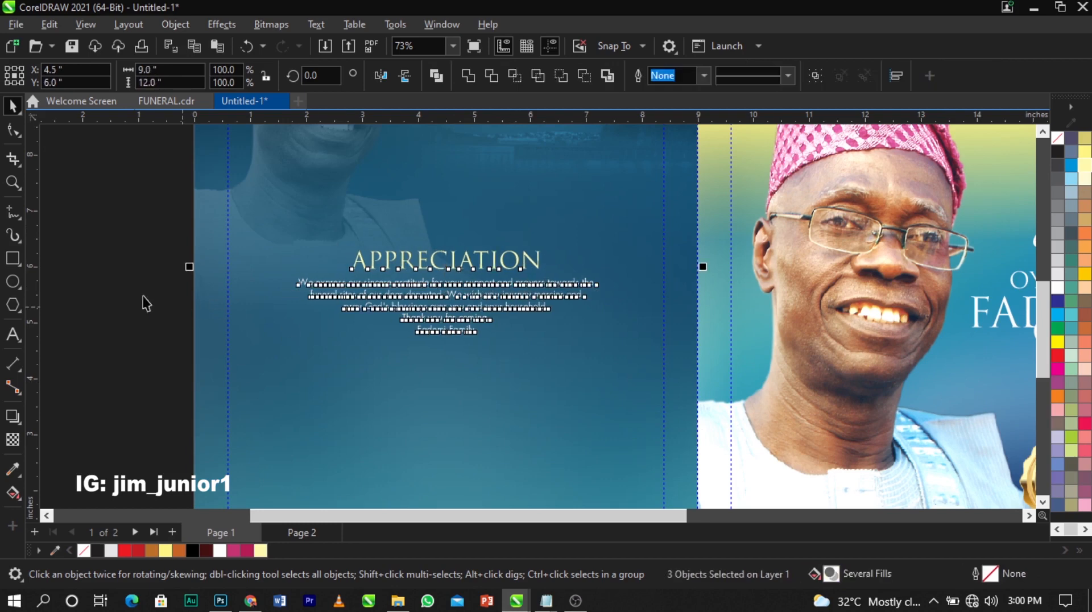
# Zoom in on the heading and message, then move both down together
pyautogui.press('z')
pyautogui.moveTo(159, 203); pyautogui.dragTo(764, 427)
pyautogui.moveTo(784, 180); pyautogui.dragTo(233, 411)
pyautogui.moveTo(508, 330); pyautogui.dragTo(507, 354)
# Split the closing thank-you lines into separate lower text, fixing the stray 'T', and nudge the message down
pyautogui.moveTo(573, 379); pyautogui.dragTo(446, 350)
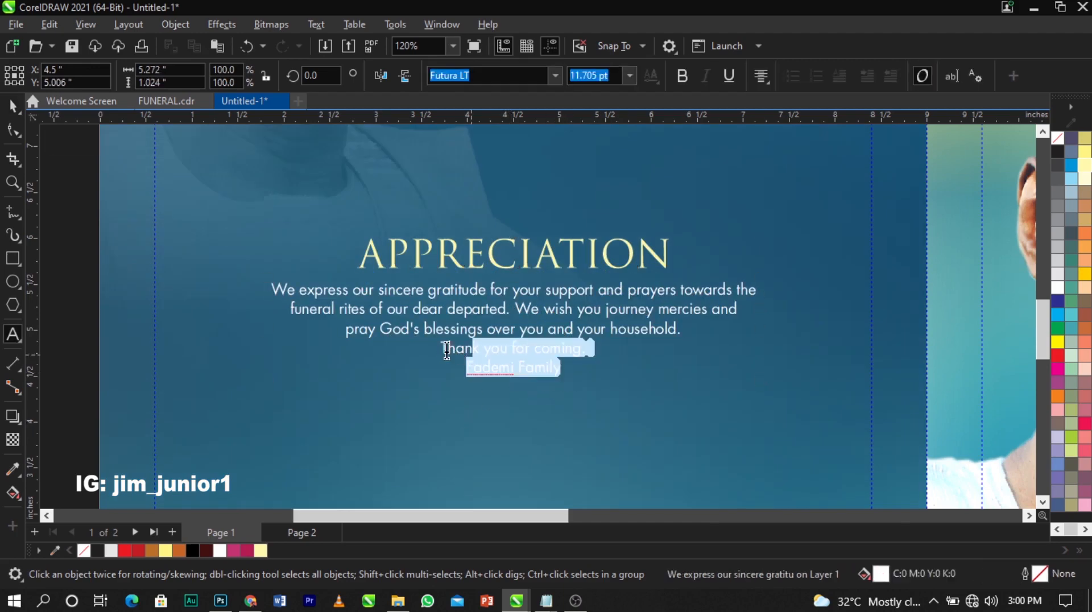
pyautogui.press('BackSpace')
pyautogui.hotkey('ctrl', 'v')
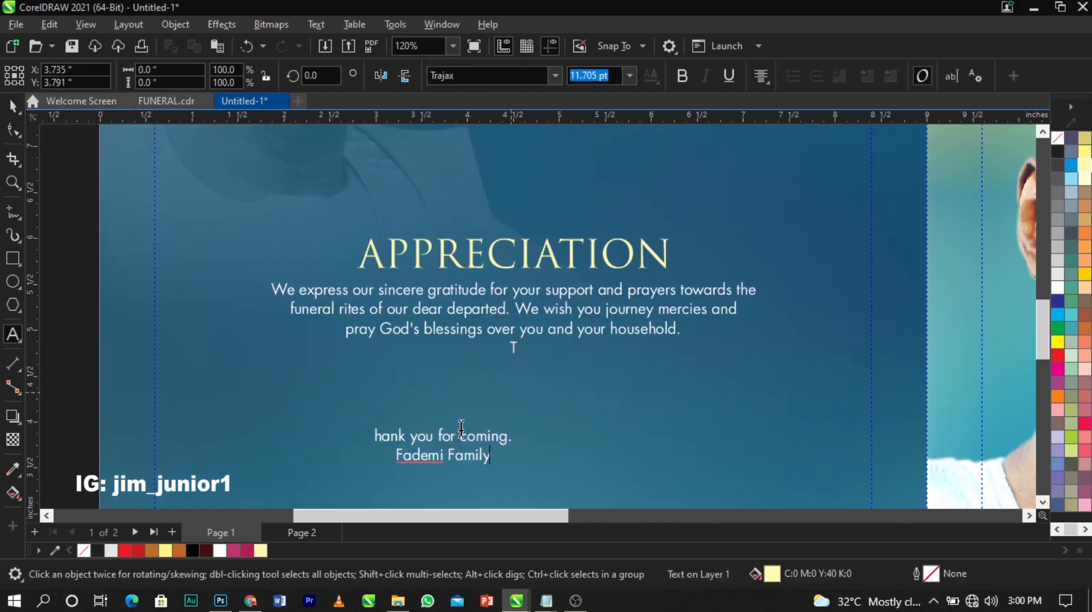
pyautogui.click(379, 437)
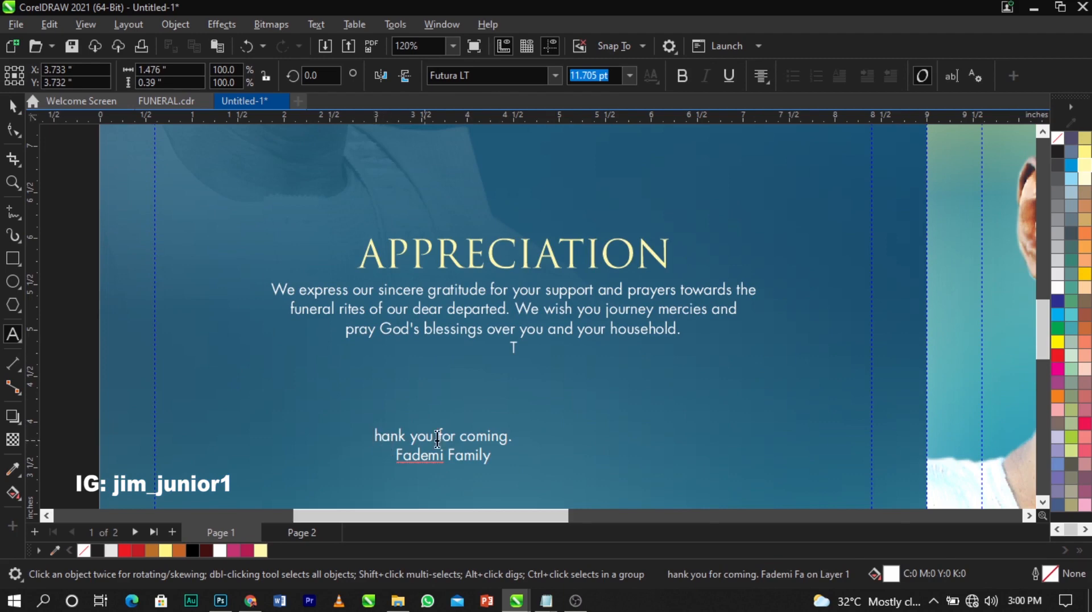
pyautogui.write('T')
pyautogui.click(515, 349)
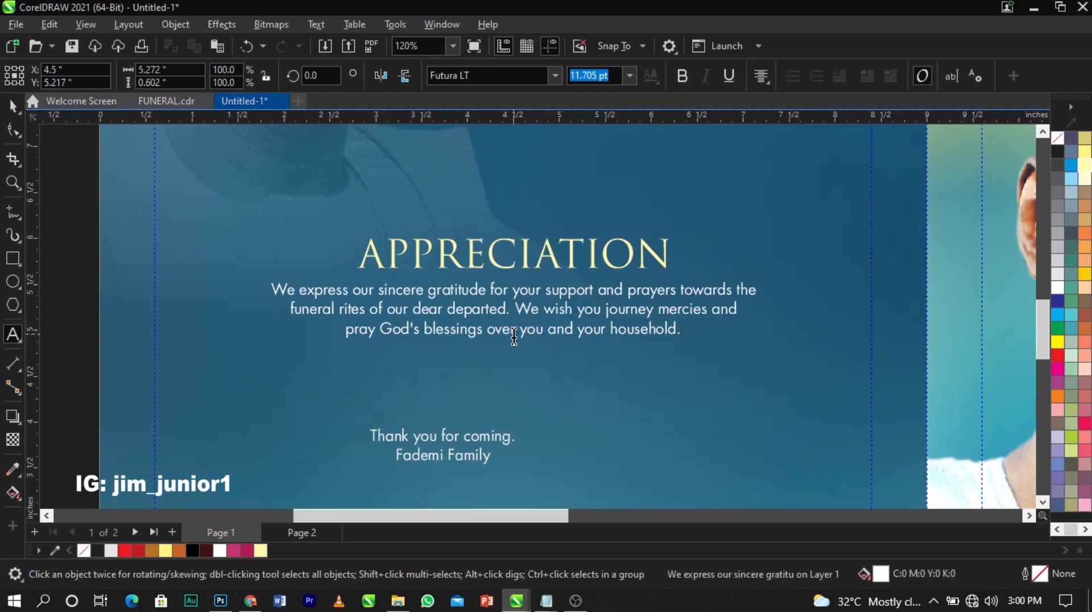
pyautogui.hotkey('ctrl', 'space')
pyautogui.moveTo(593, 316); pyautogui.dragTo(593, 329)
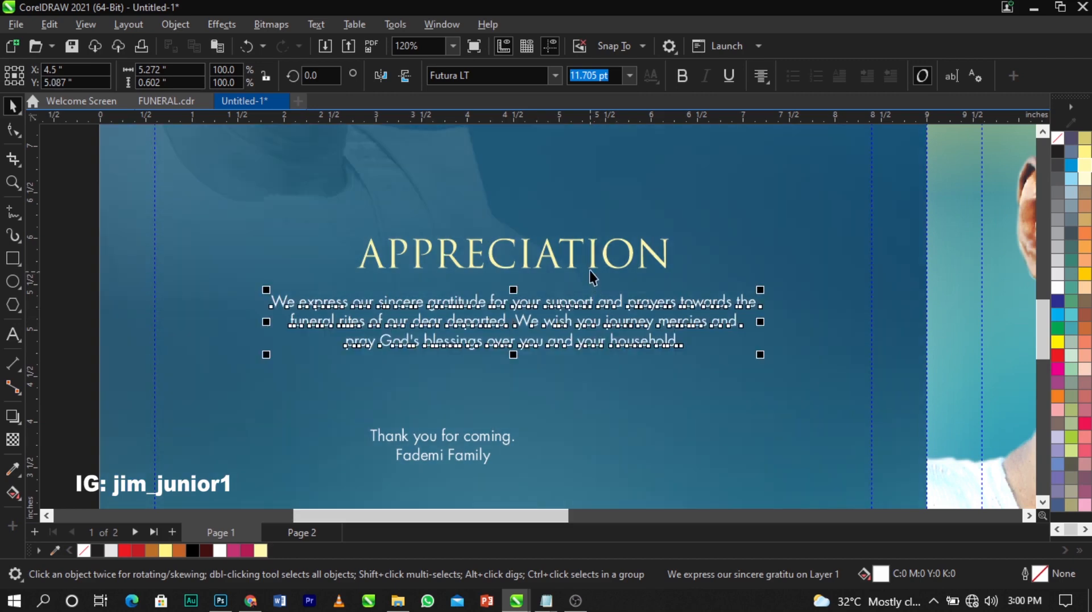
# Remove the heading's first 'A' and recreate it as a standalone letter, then choose its font
pyautogui.doubleClick(588, 263)
pyautogui.moveTo(360, 253); pyautogui.dragTo(397, 250)
pyautogui.press('Delete')
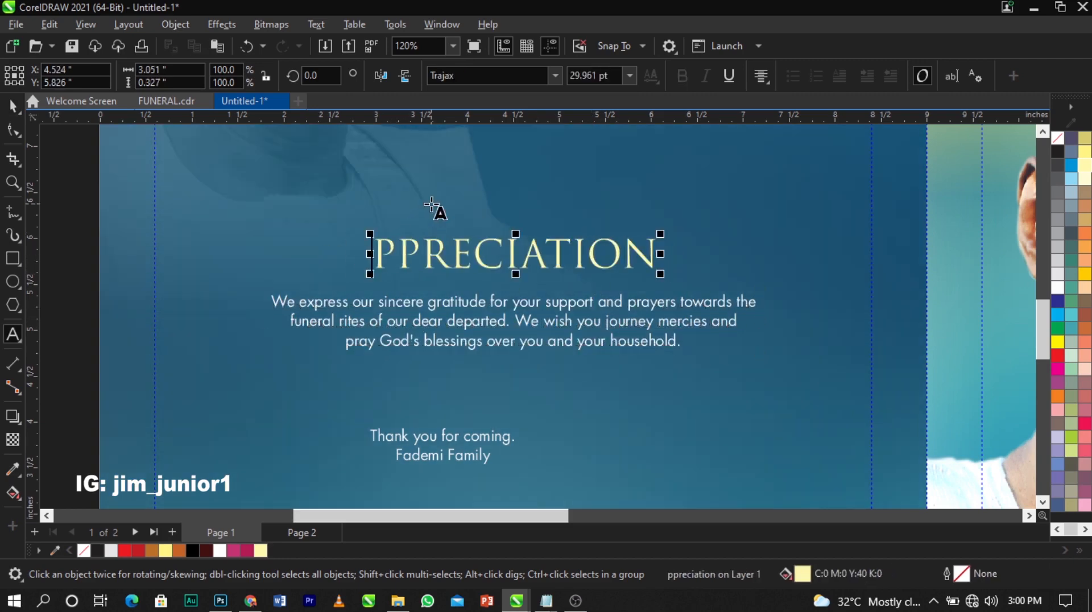
pyautogui.click(432, 203)
pyautogui.write('A')
pyautogui.hotkey('ctrl', 'space')
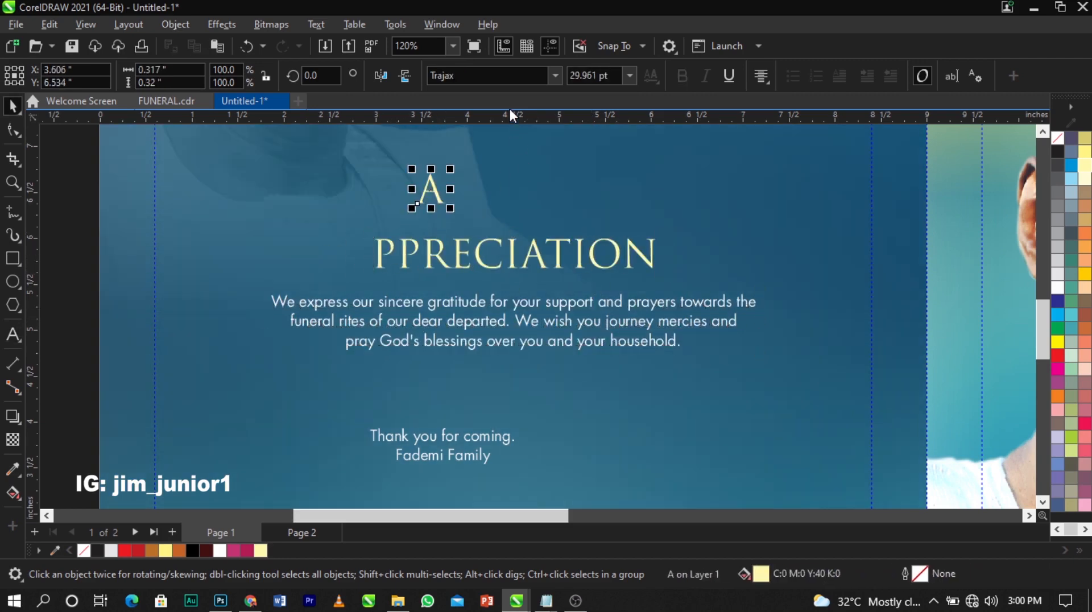
pyautogui.click(517, 79)
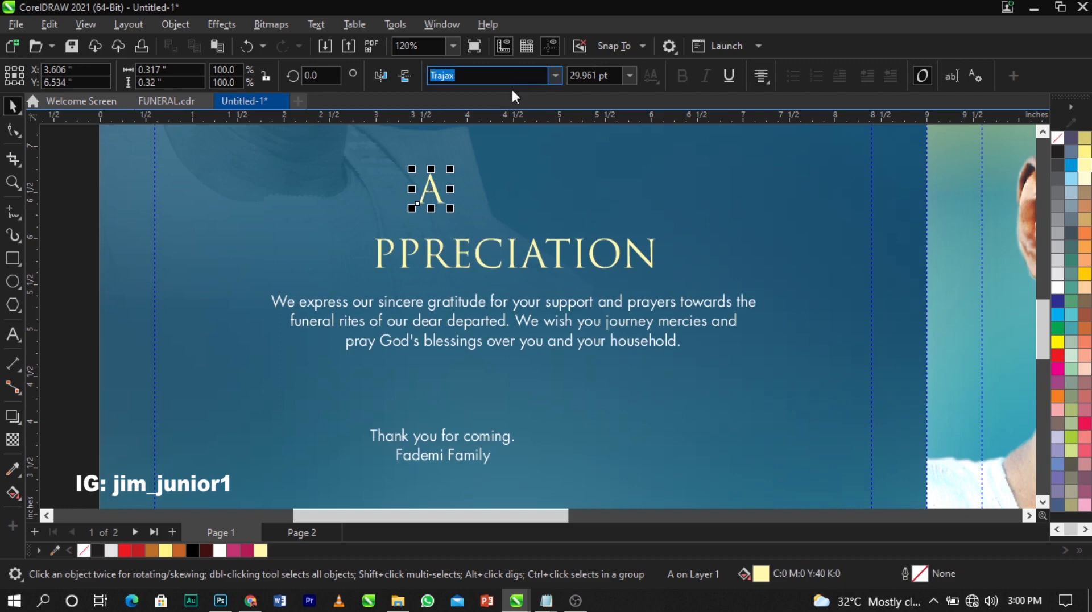